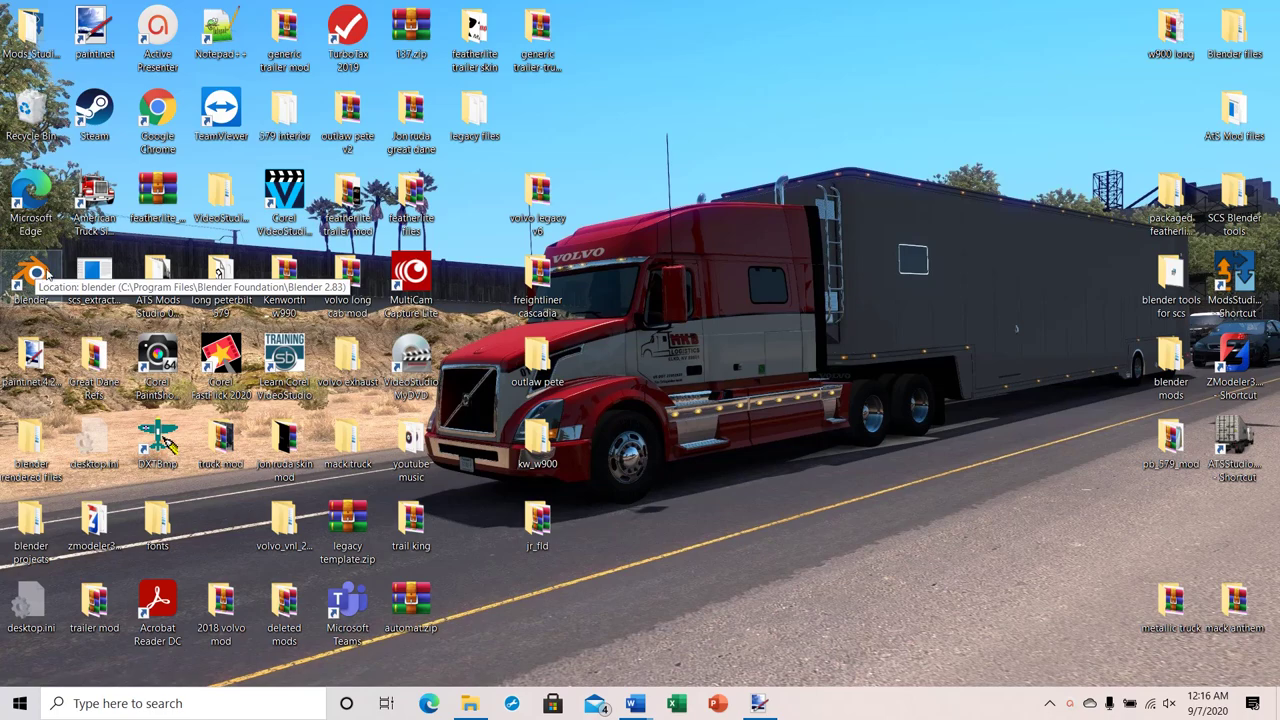
Launch Blender and delete the default cube from the new scene.
double_click(46, 276)
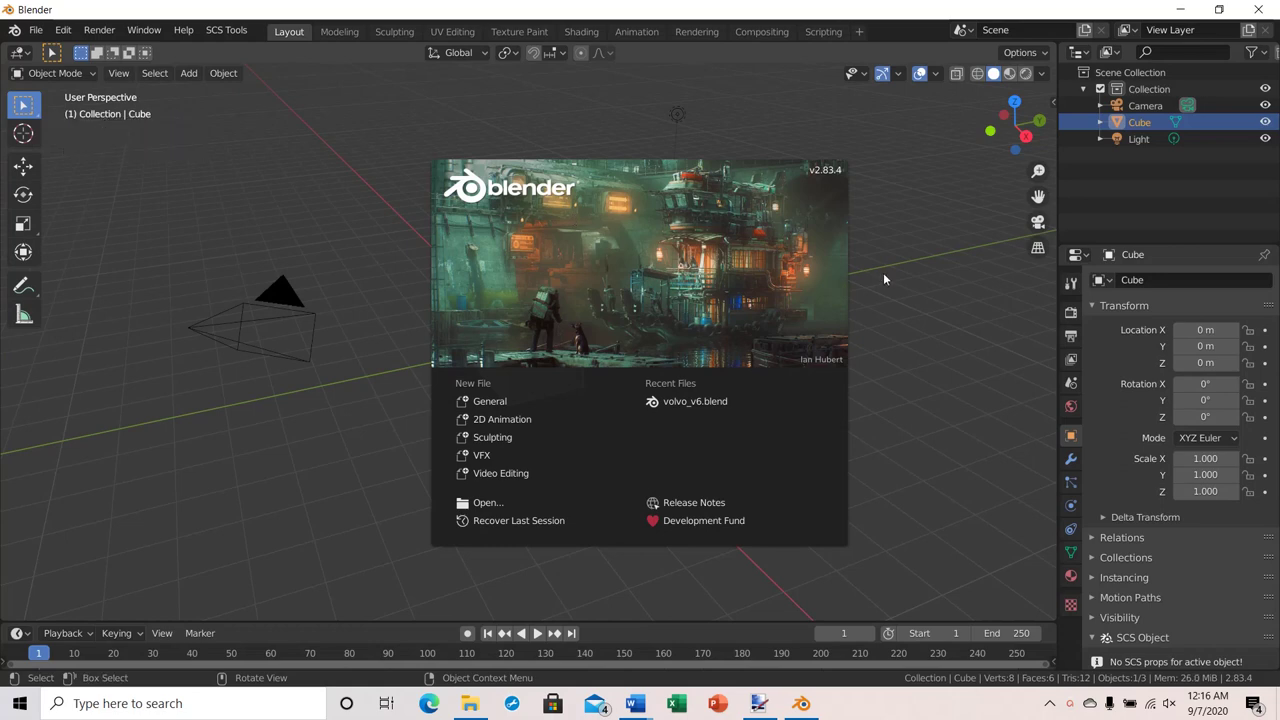
click(883, 279)
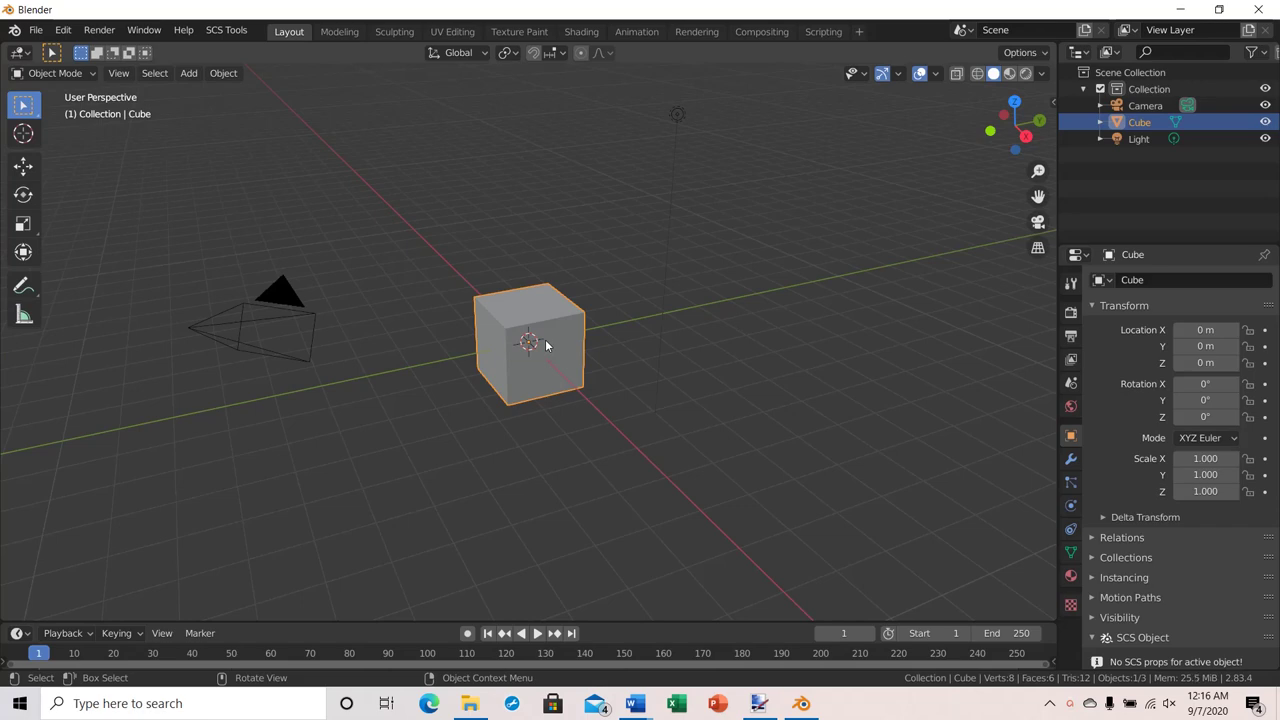
key(Delete)
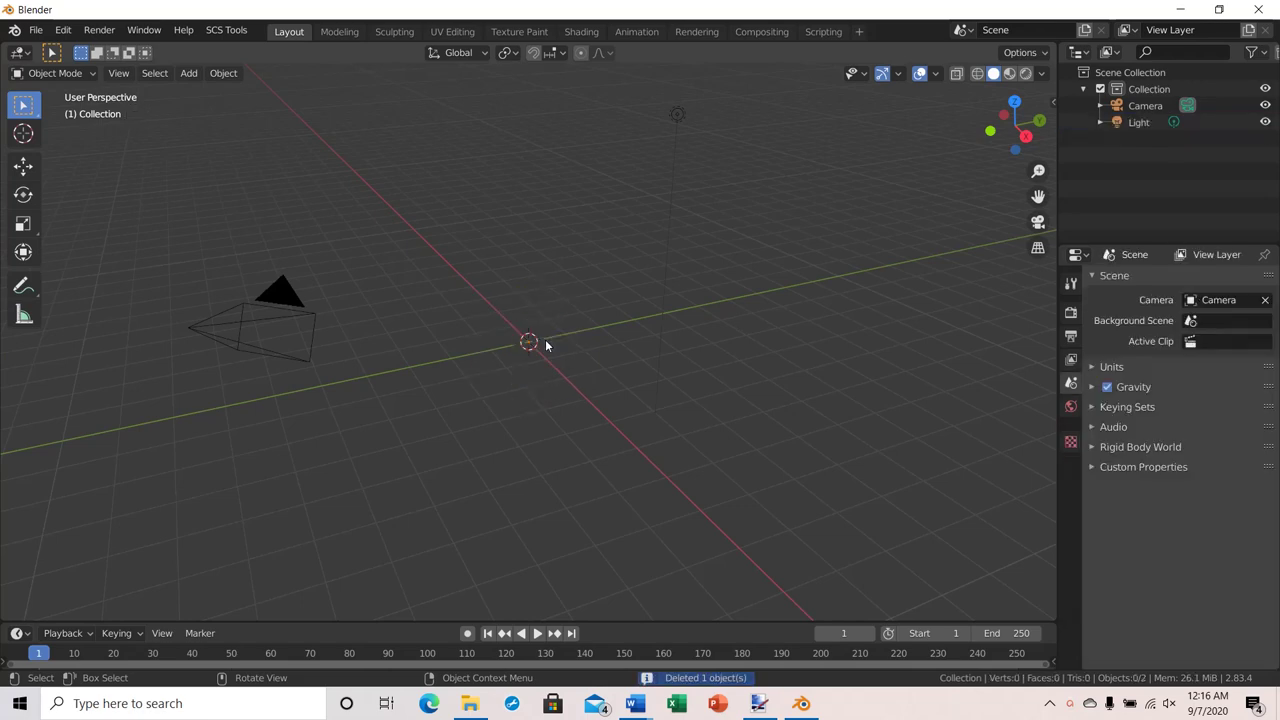
Set the SCS project base path to the base folder inside freightliner cascadia\Freightliner_Cascadia_2018_1.16 on the Desktop.
click(1073, 287)
scroll(1140, 476, down, 2)
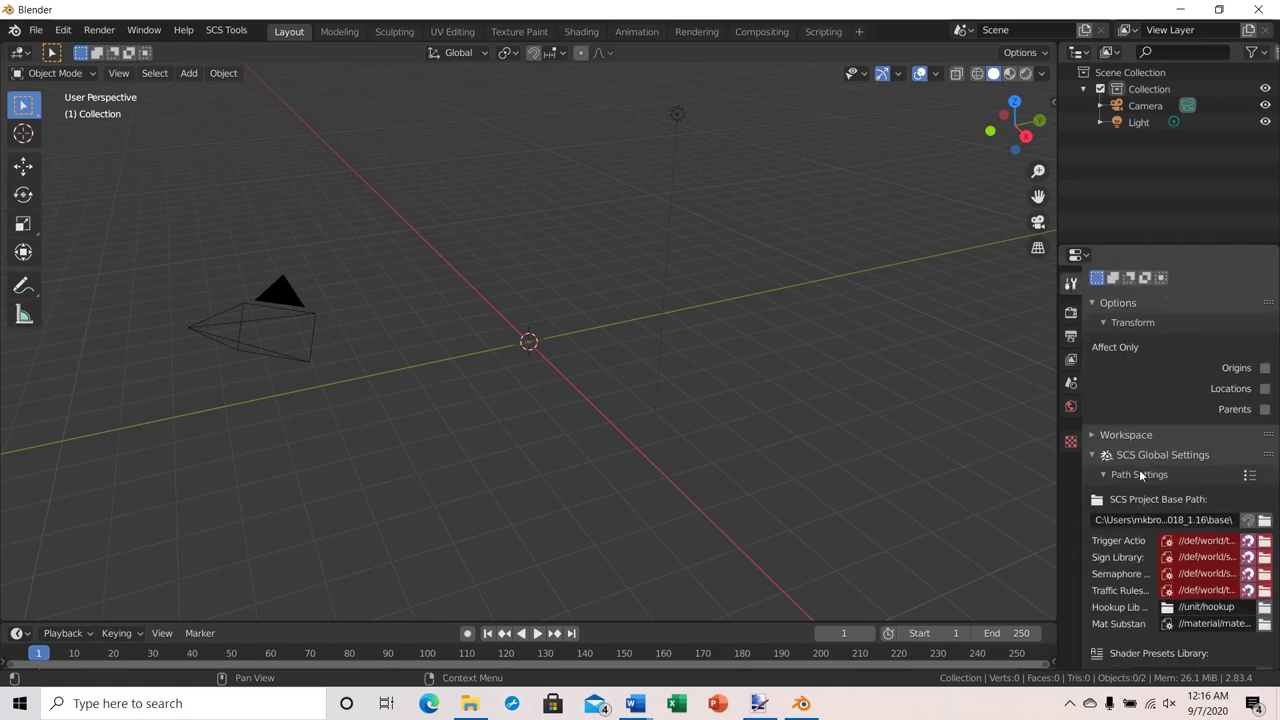
scroll(1140, 476, down, 2)
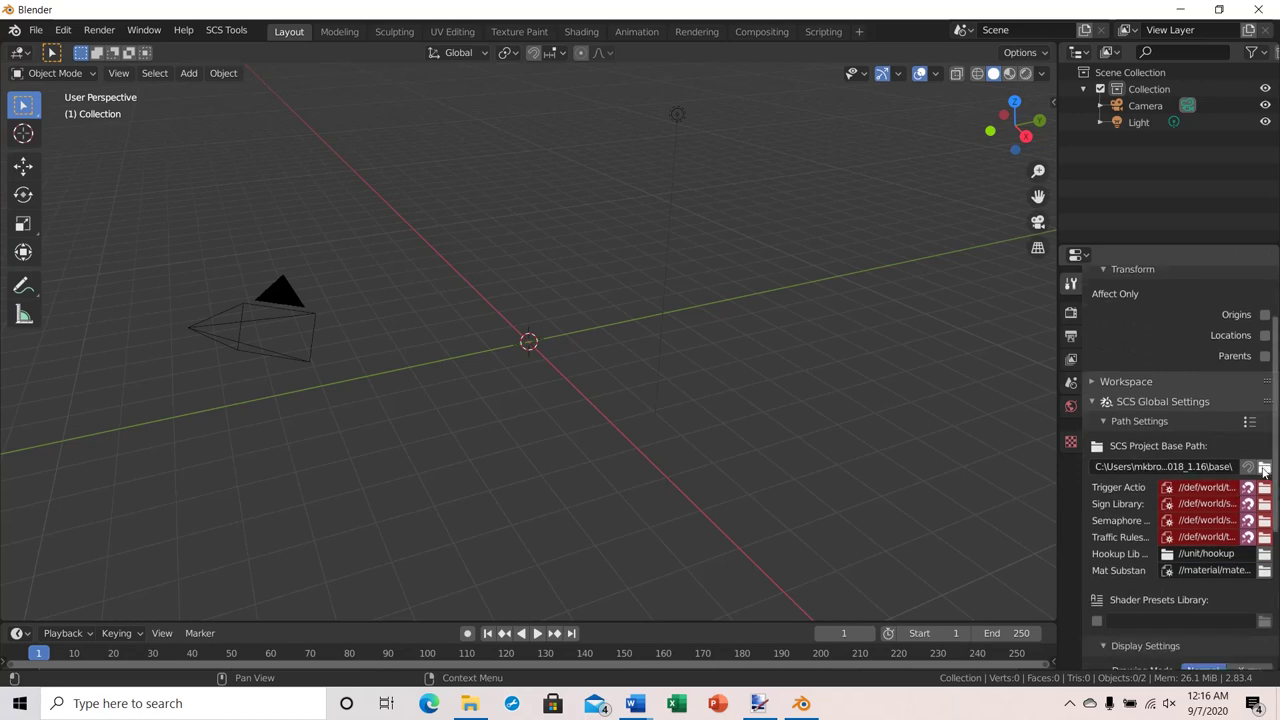
click(1264, 468)
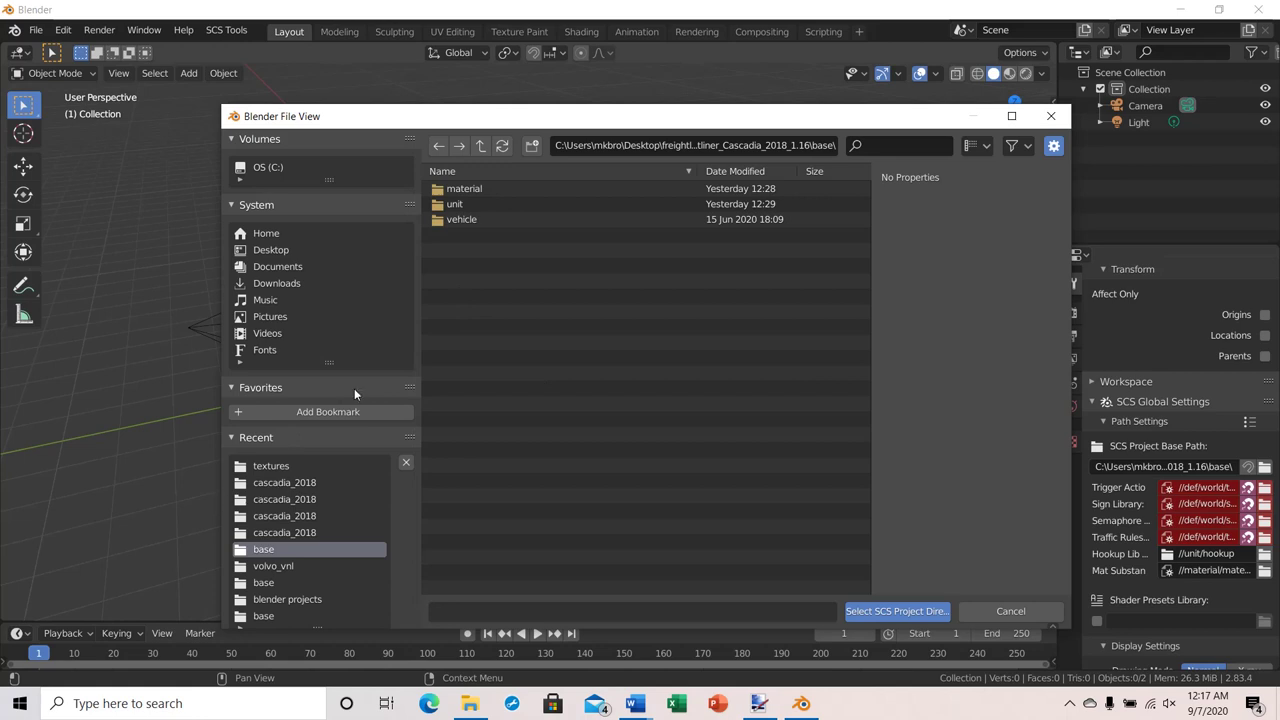
click(259, 251)
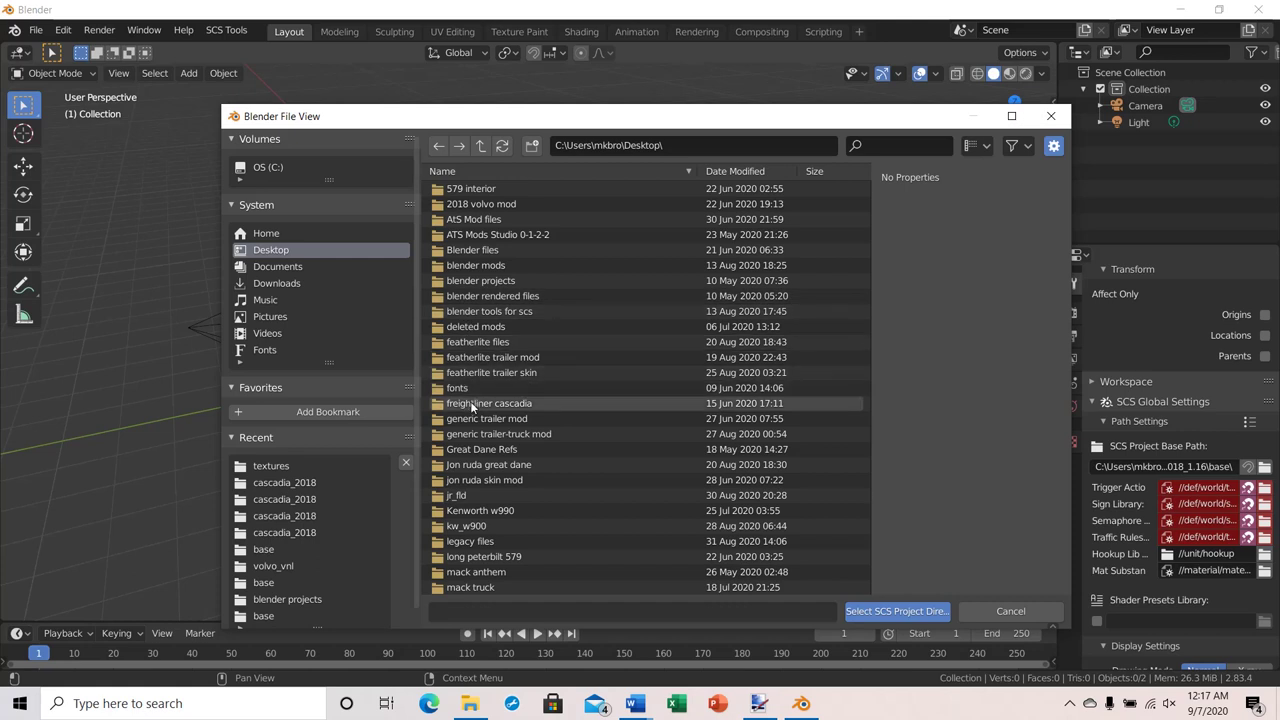
double_click(474, 401)
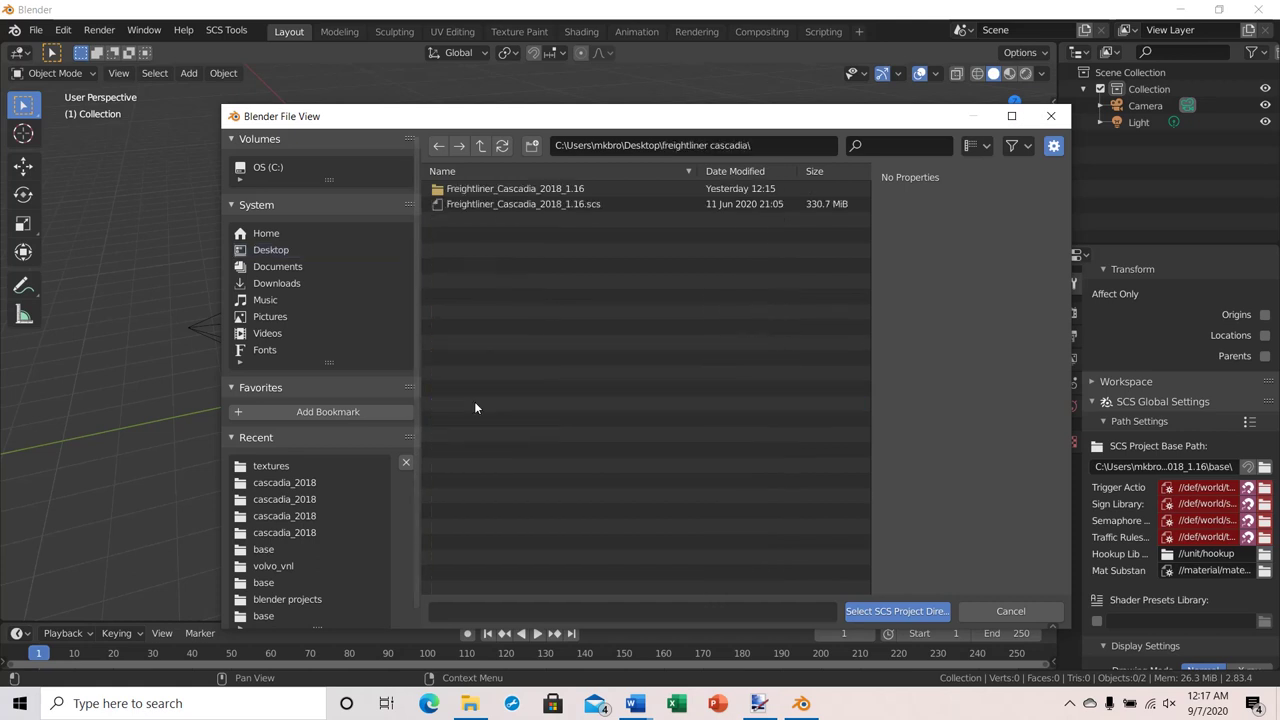
click(476, 190)
double_click(476, 190)
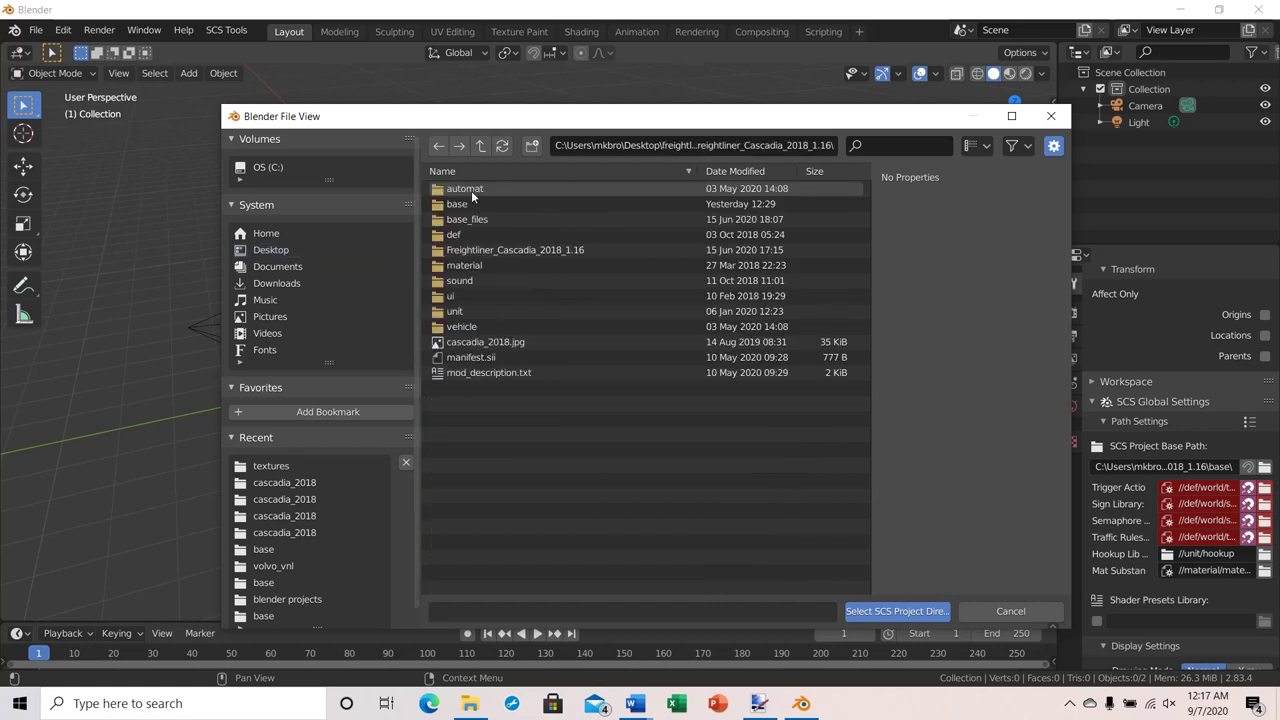
double_click(449, 203)
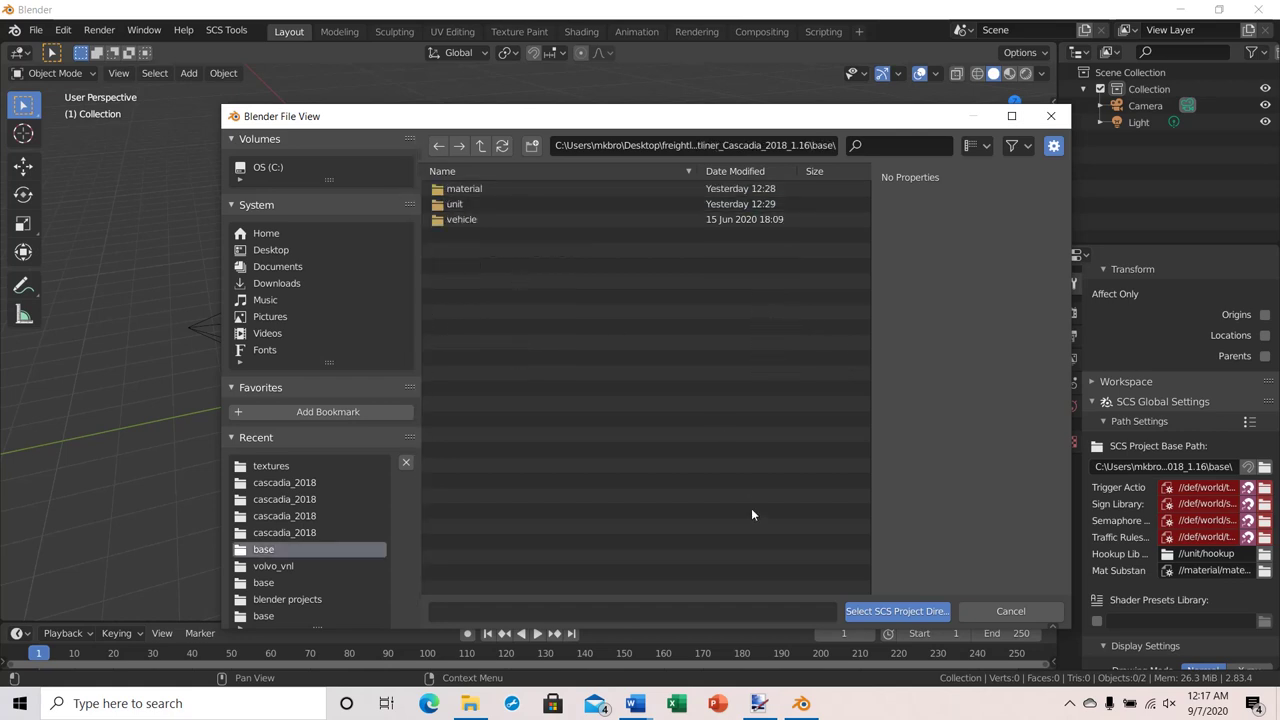
click(897, 611)
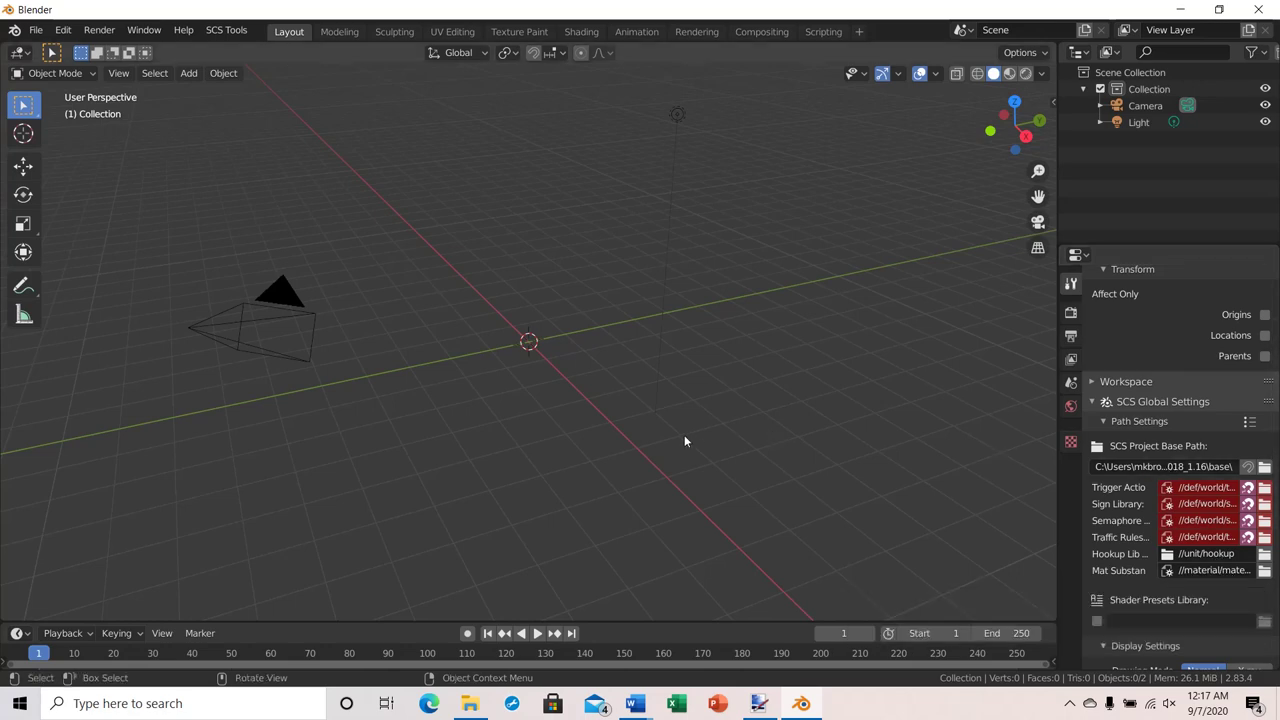
Import the SCS game object cascadia.pim from the base project's vehicle\truck\cascadia_2018 folder with the default import options.
click(35, 32)
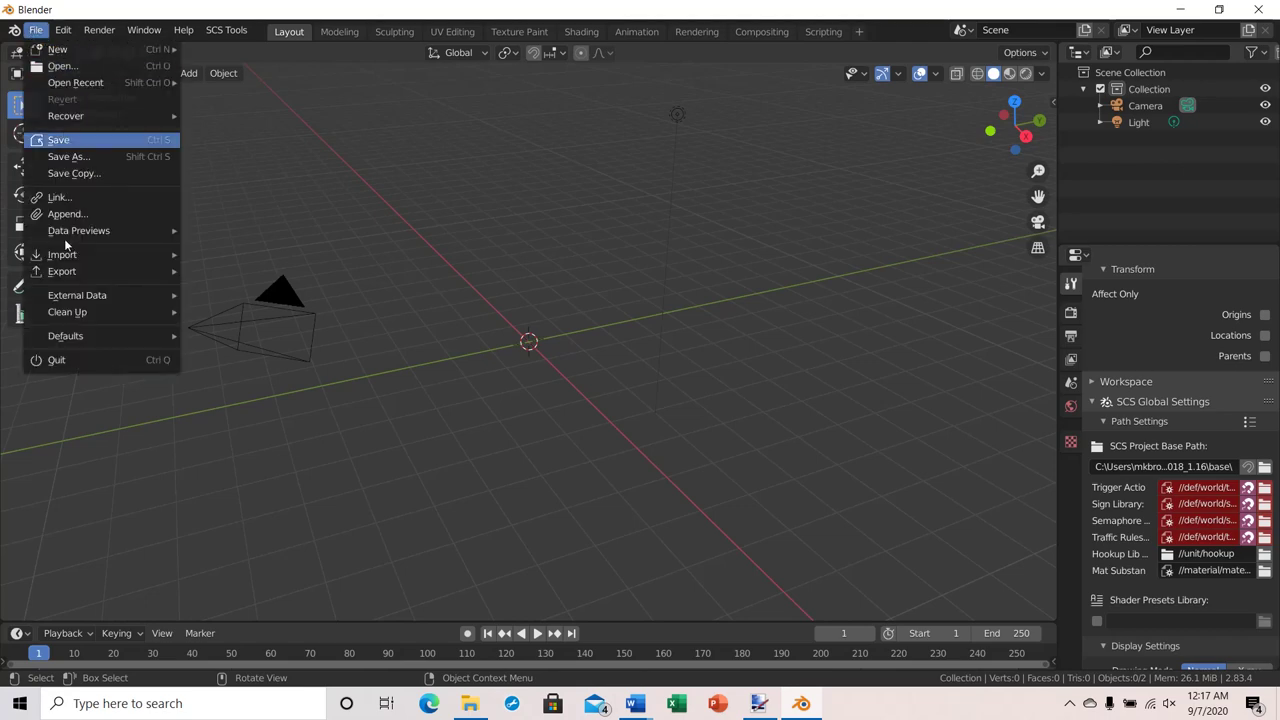
mouse_move(63, 262)
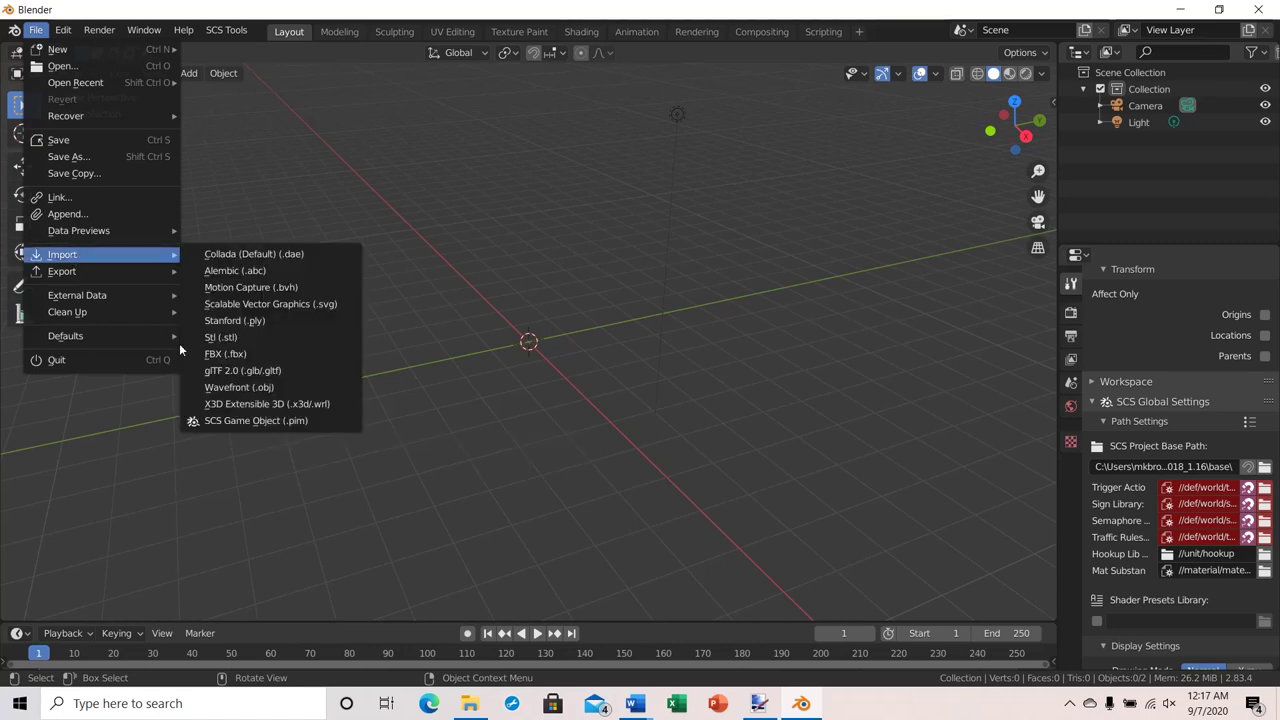
click(243, 422)
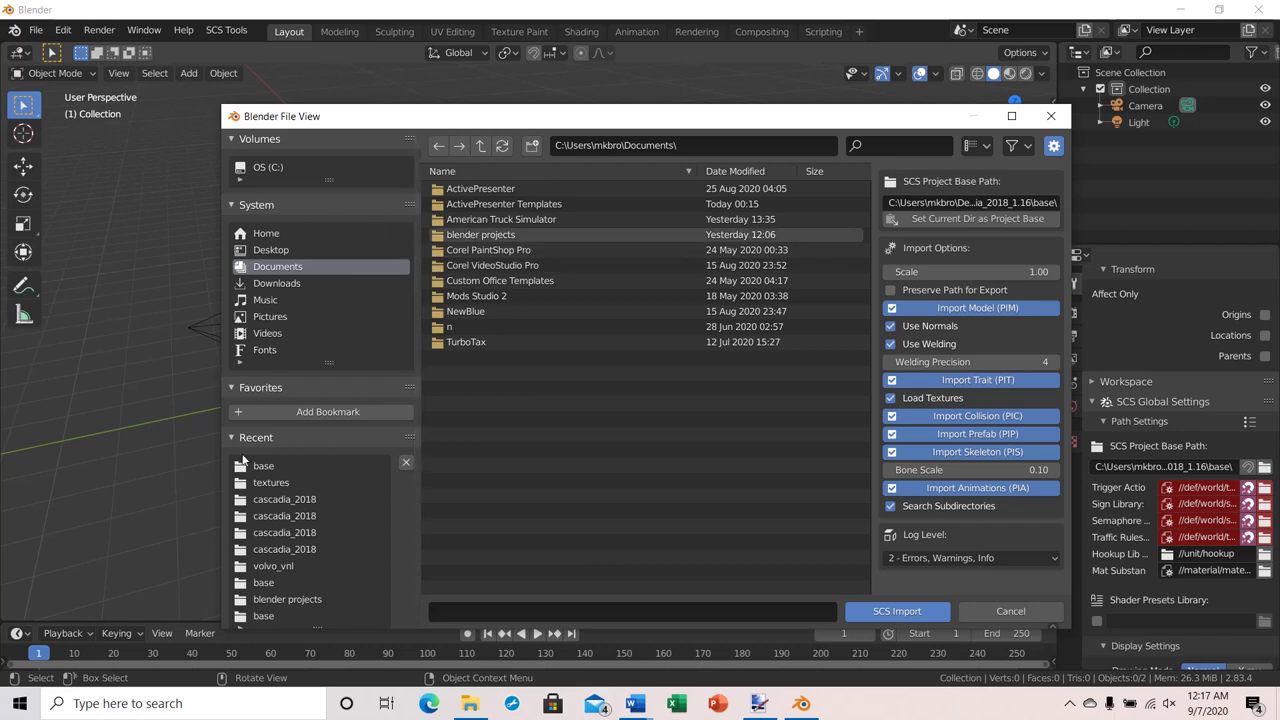
click(250, 465)
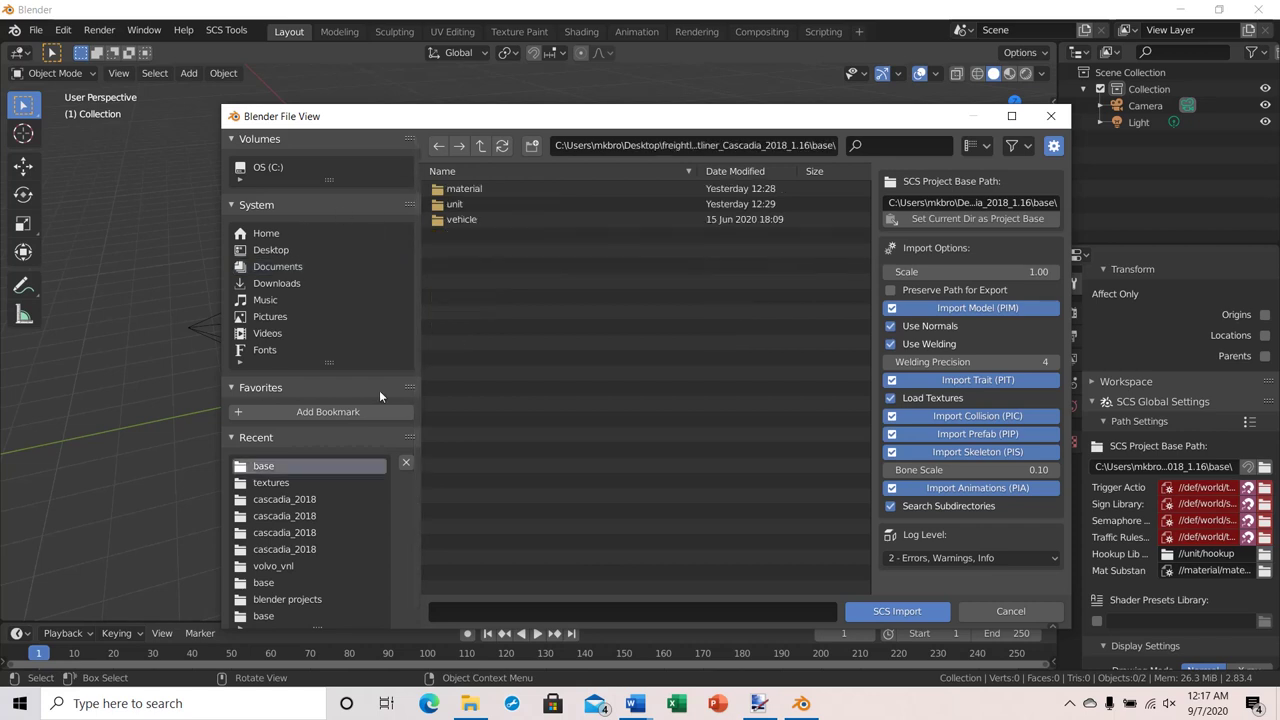
click(449, 221)
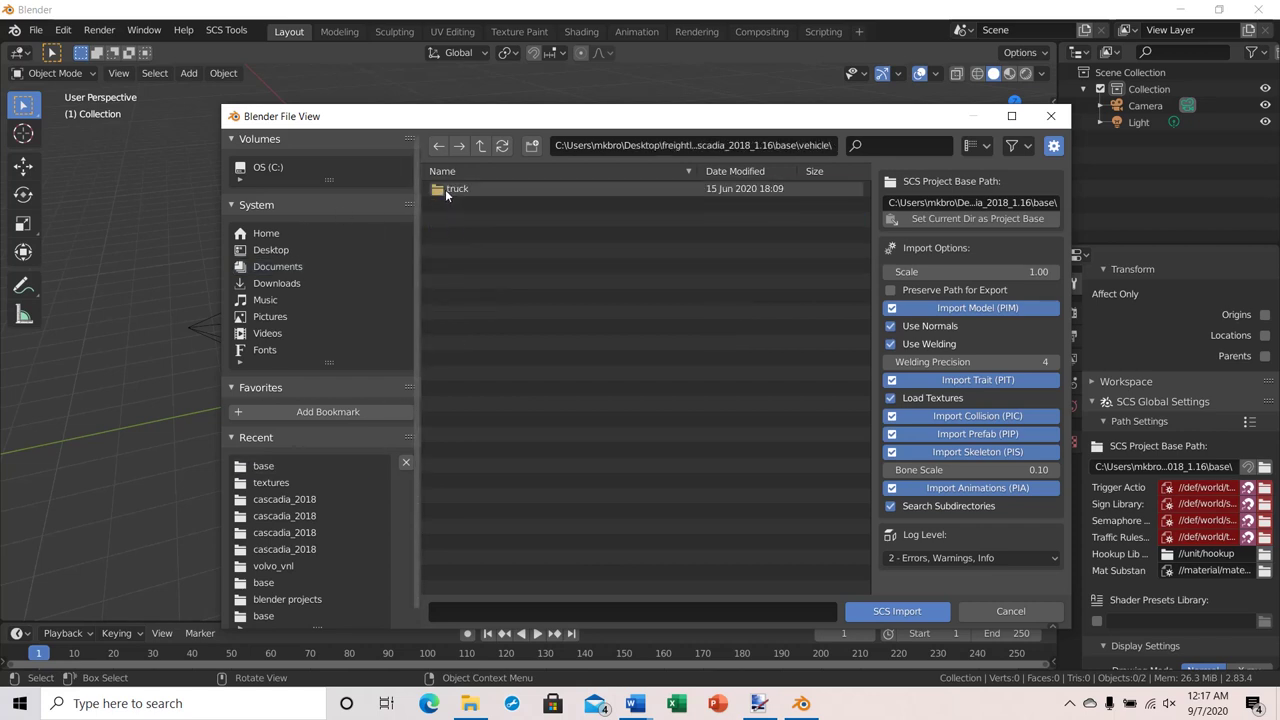
click(445, 189)
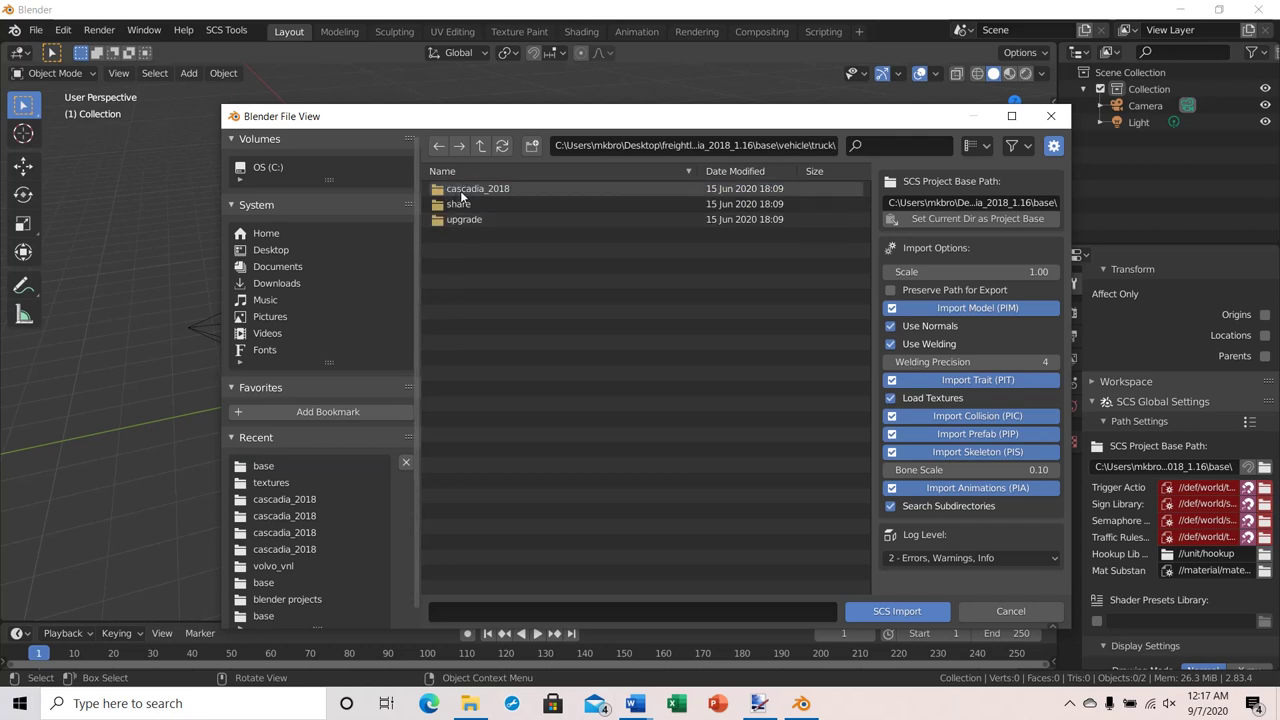
click(461, 190)
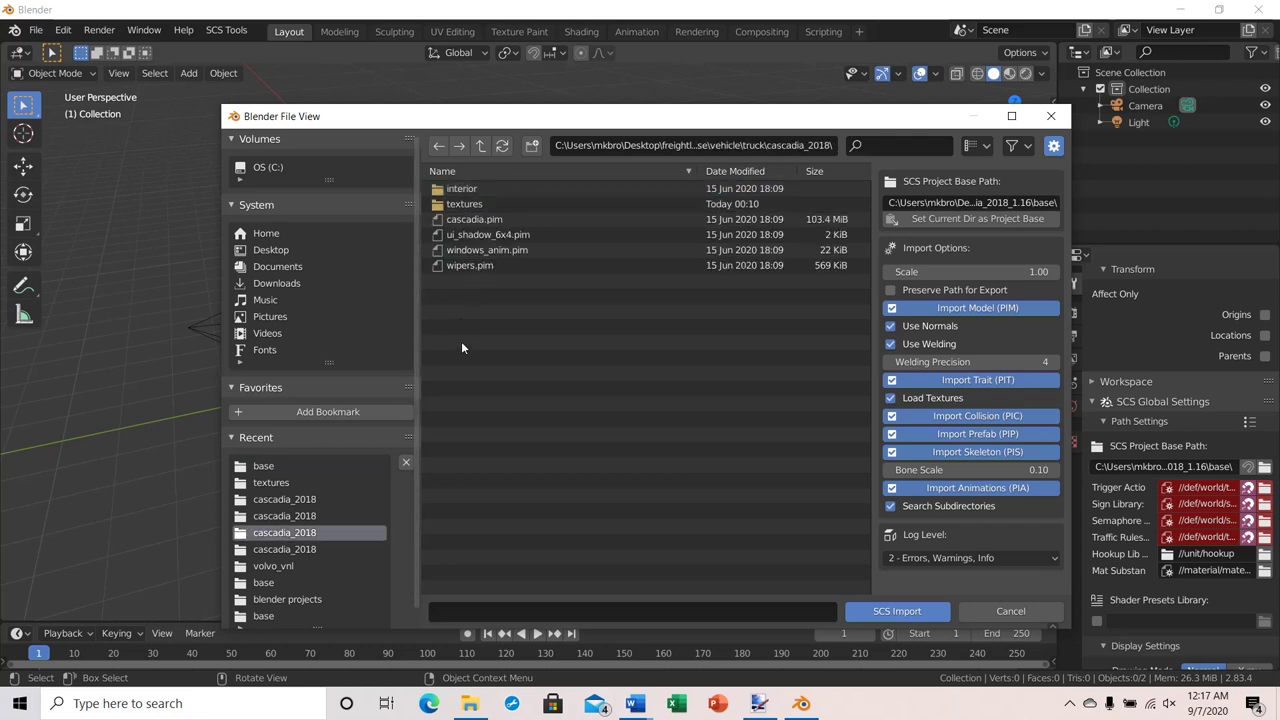
click(463, 221)
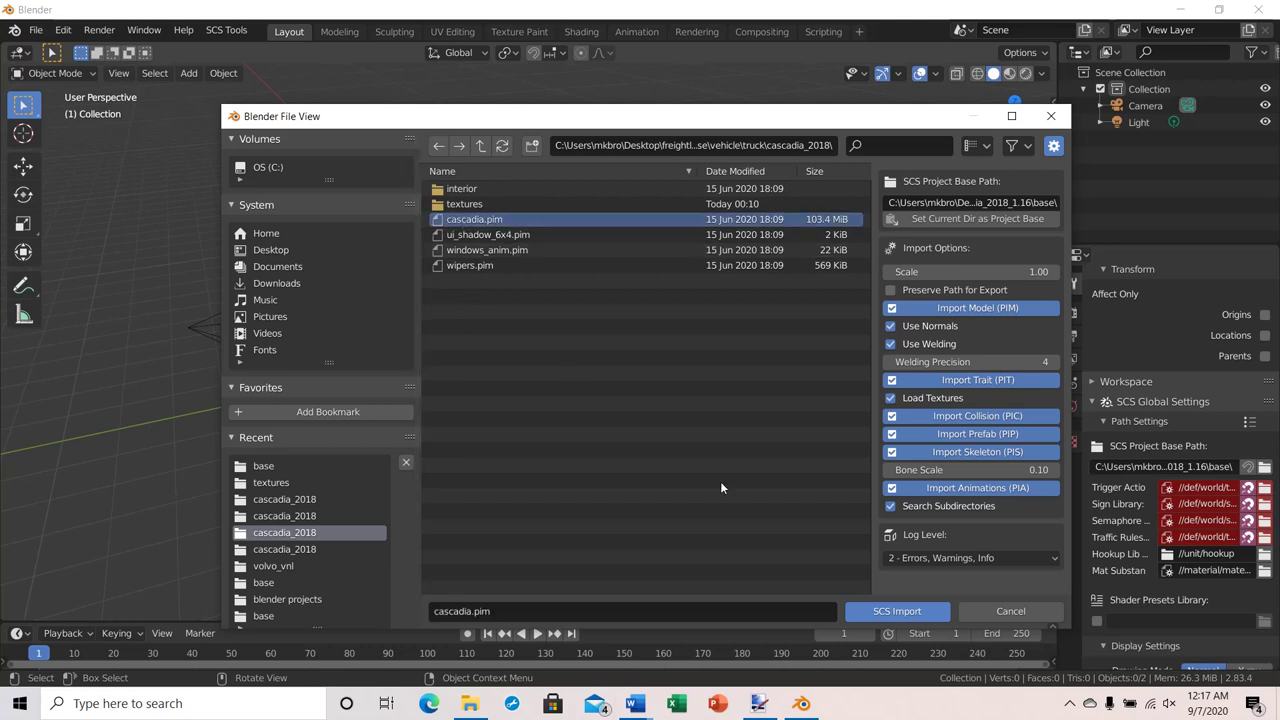
click(906, 613)
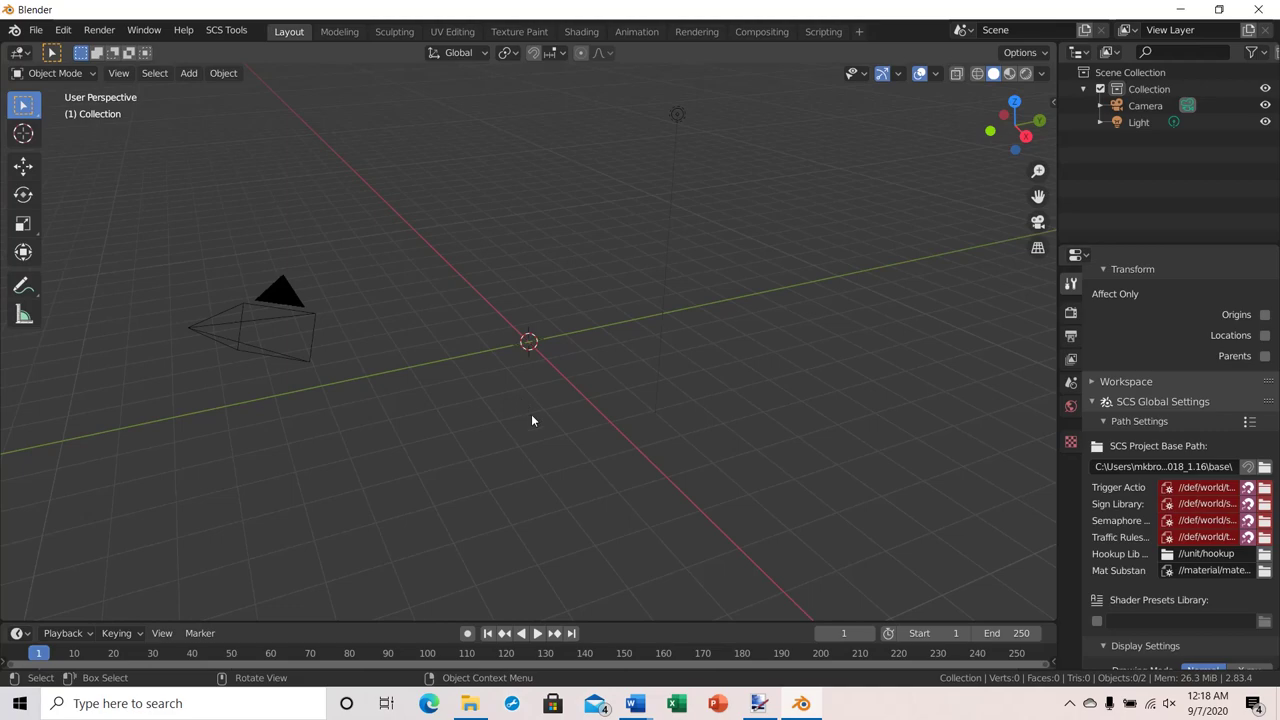
Use the global SCS visibility tools to show only the truck's mesh models, hiding locators, camera and light.
middle_drag(518, 431, 558, 379)
scroll(520, 396, up, 3)
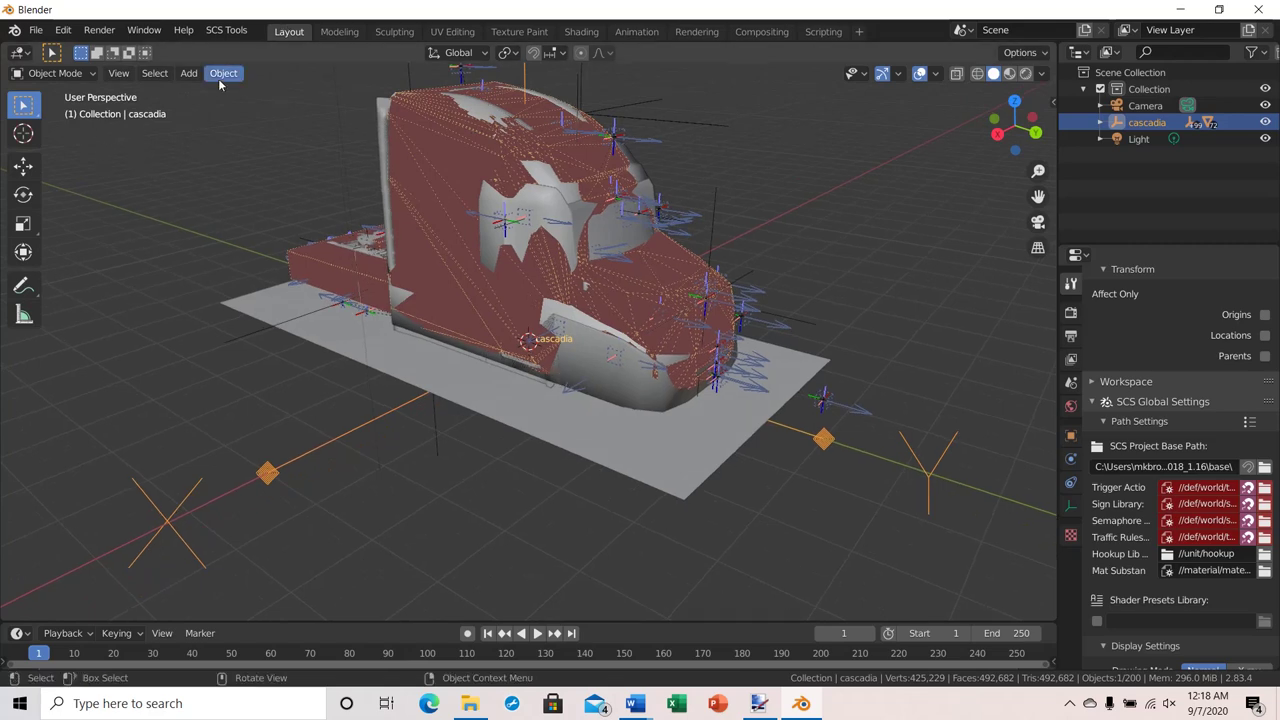
click(218, 32)
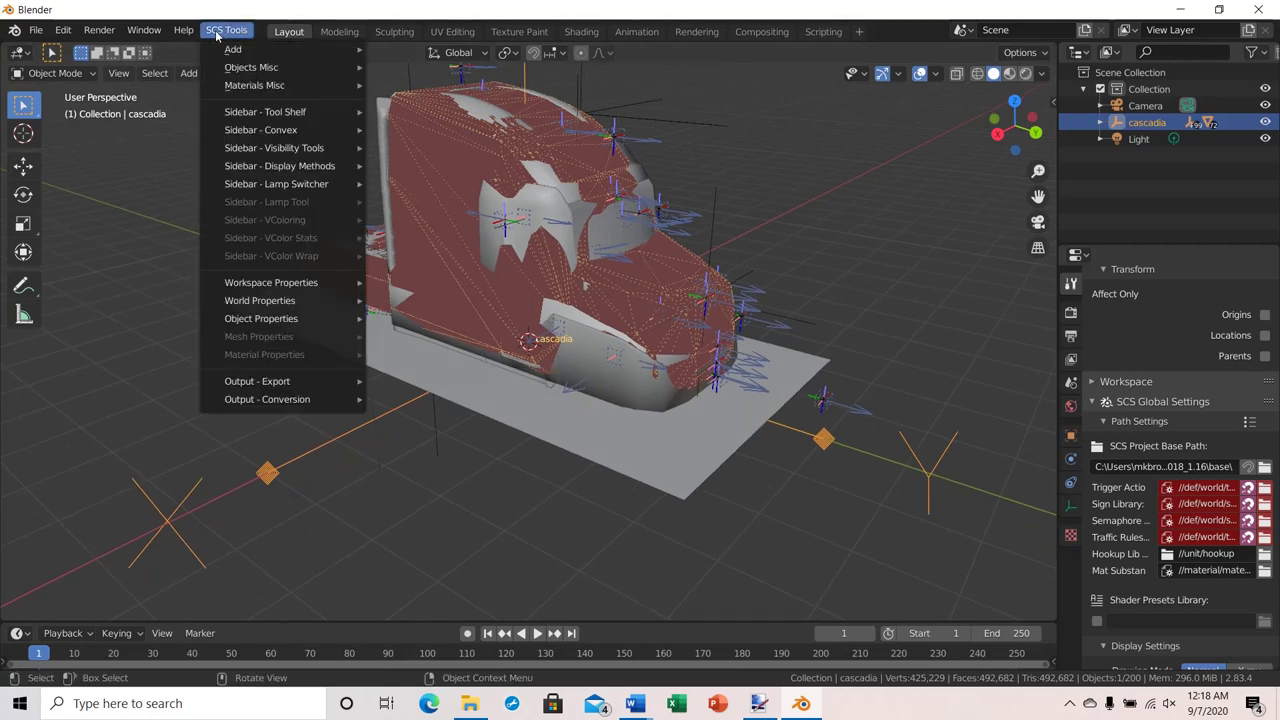
click(218, 38)
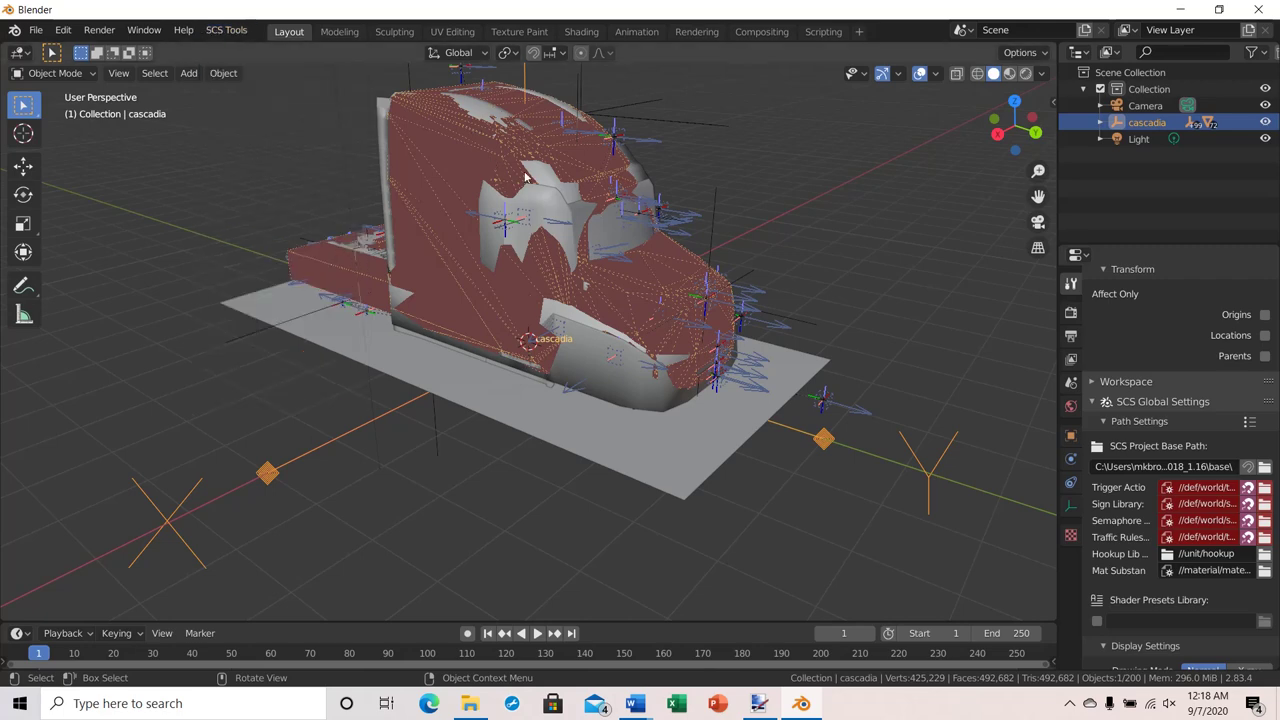
click(221, 36)
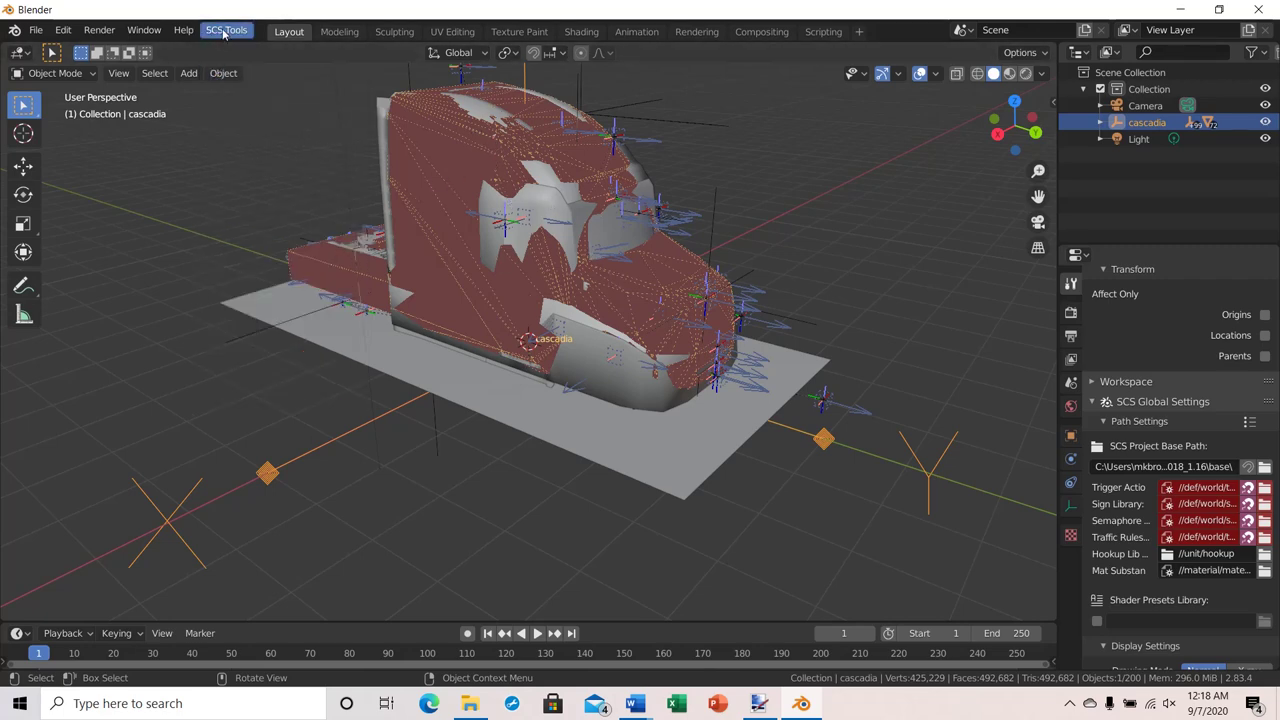
click(224, 34)
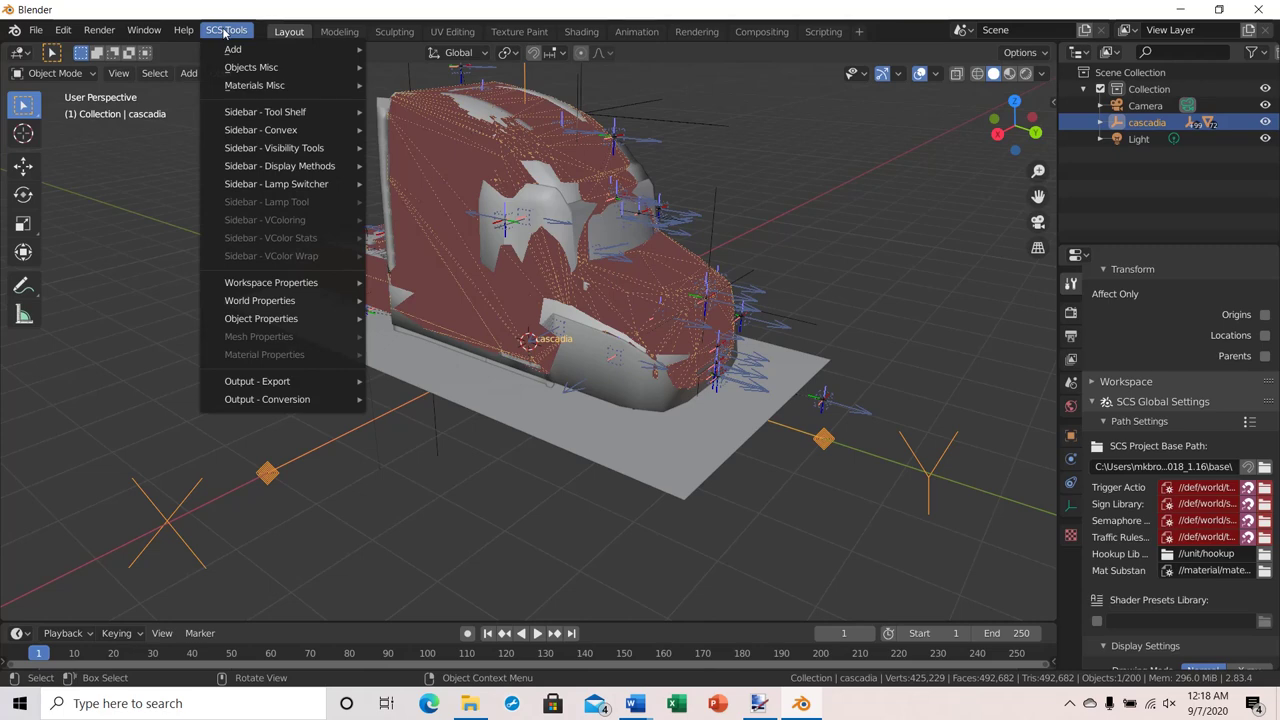
mouse_move(268, 150)
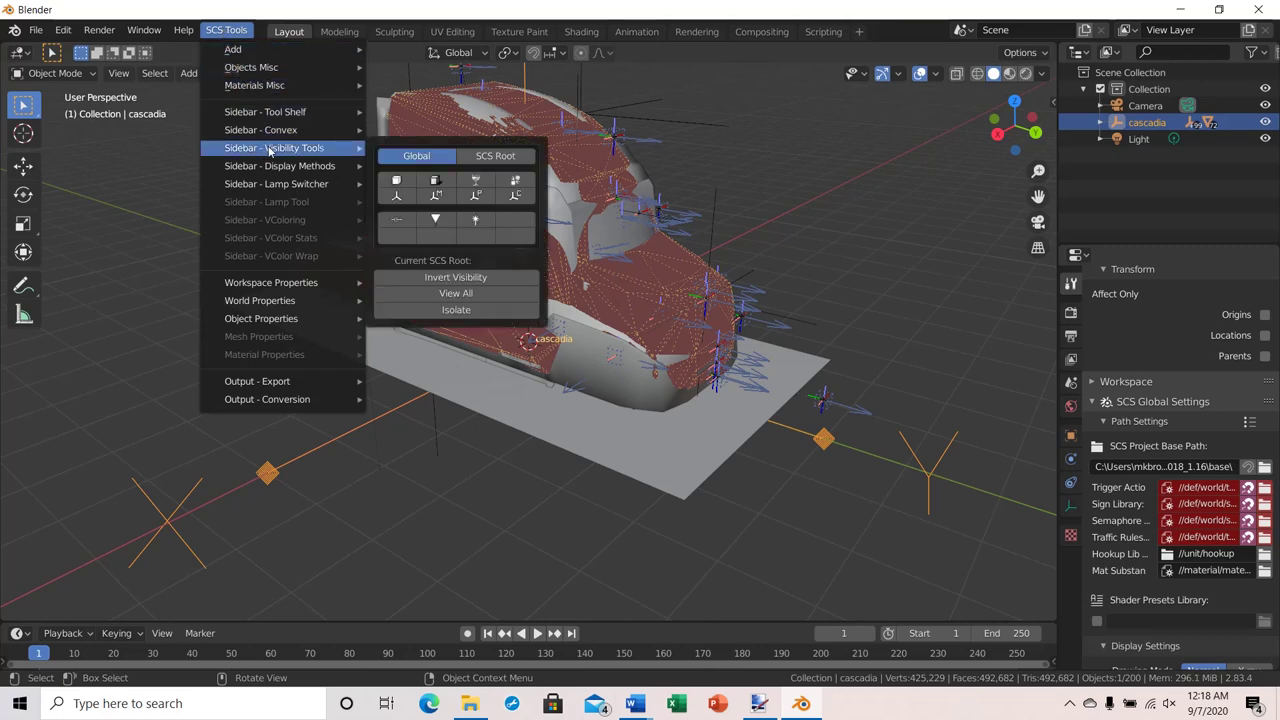
click(396, 183)
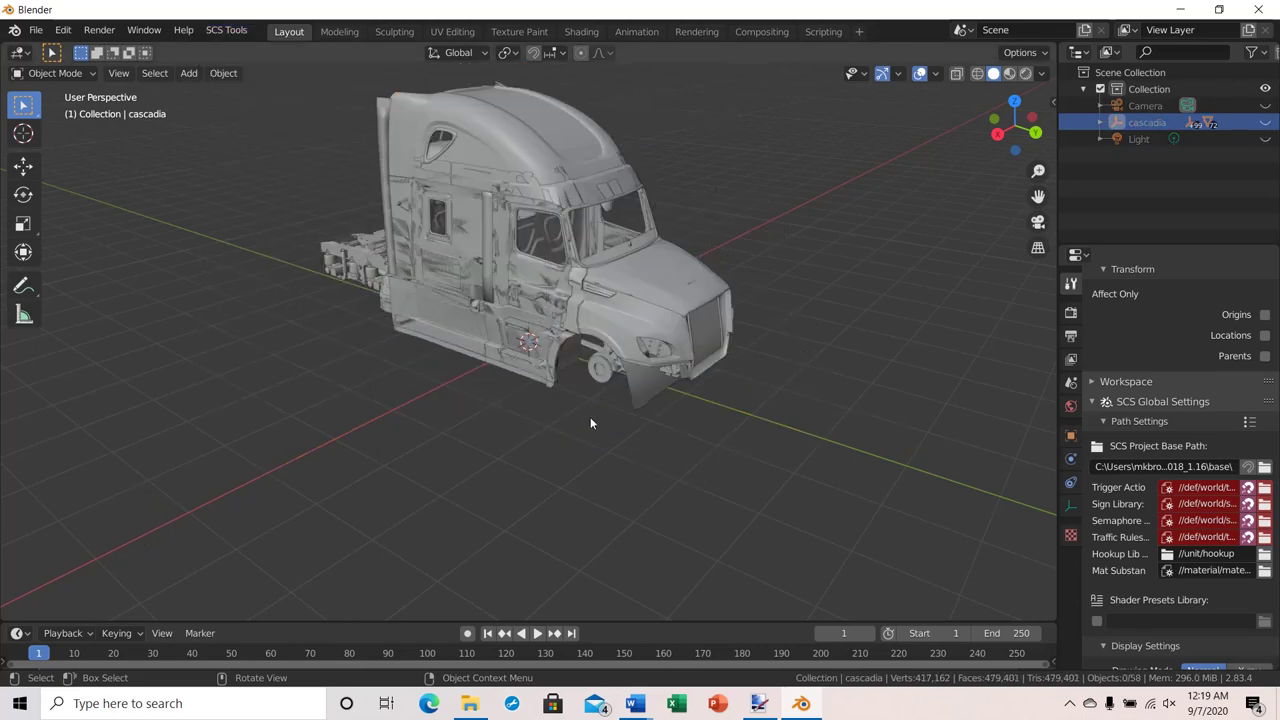
Switch the viewport shading to Material Preview for the imported truck.
scroll(590, 423, up, 2)
mouse_move(590, 423)
middle_down()
mouse_move(604, 445)
mouse_move(579, 426)
middle_up()
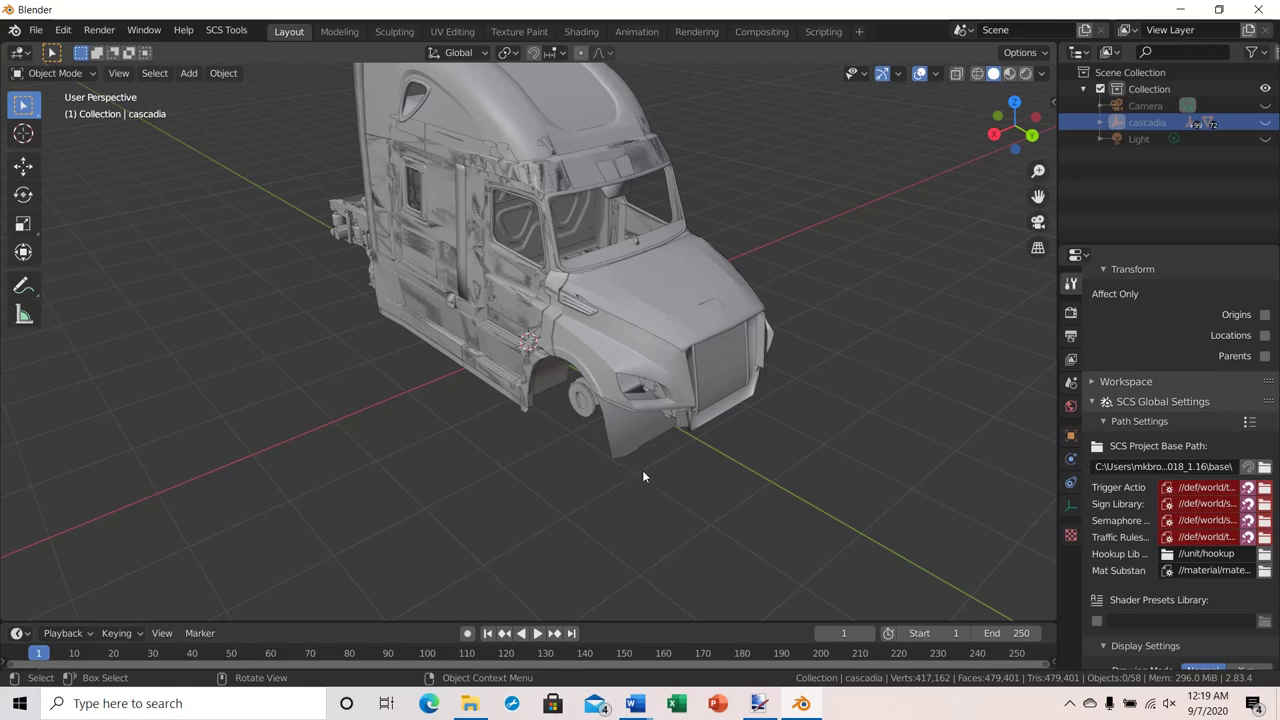
scroll(641, 472, down, 1)
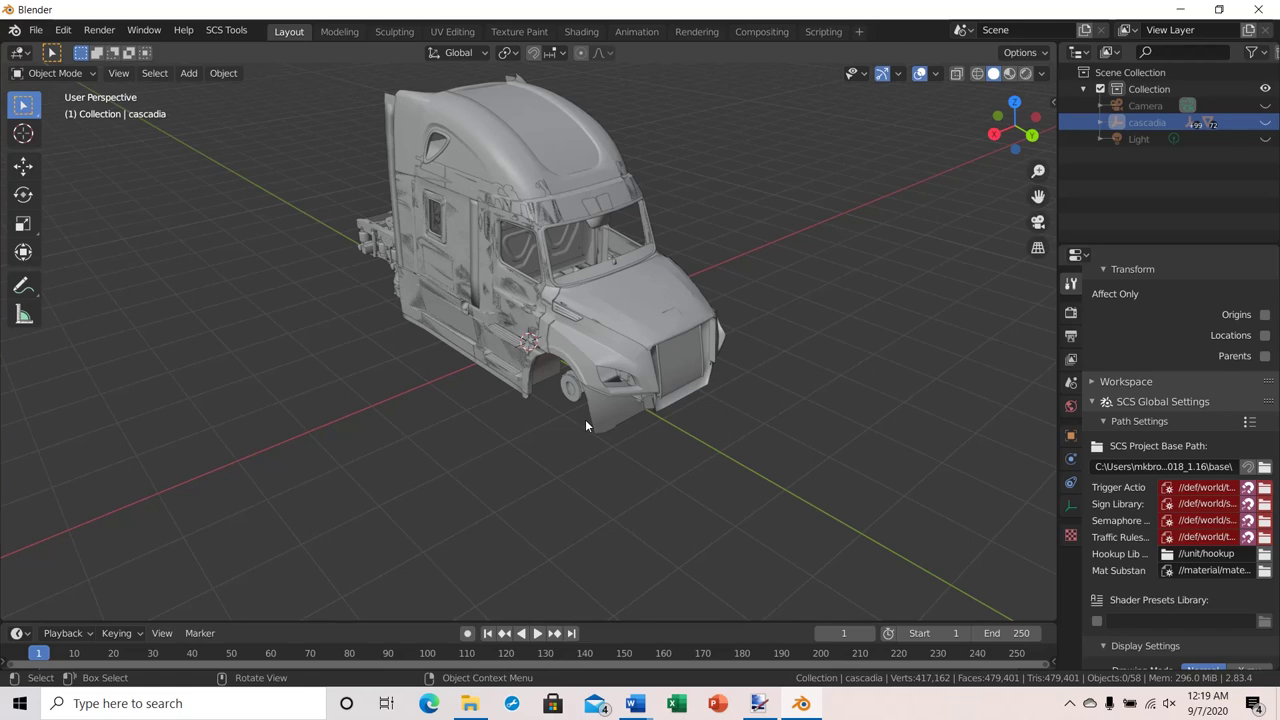
key(z)
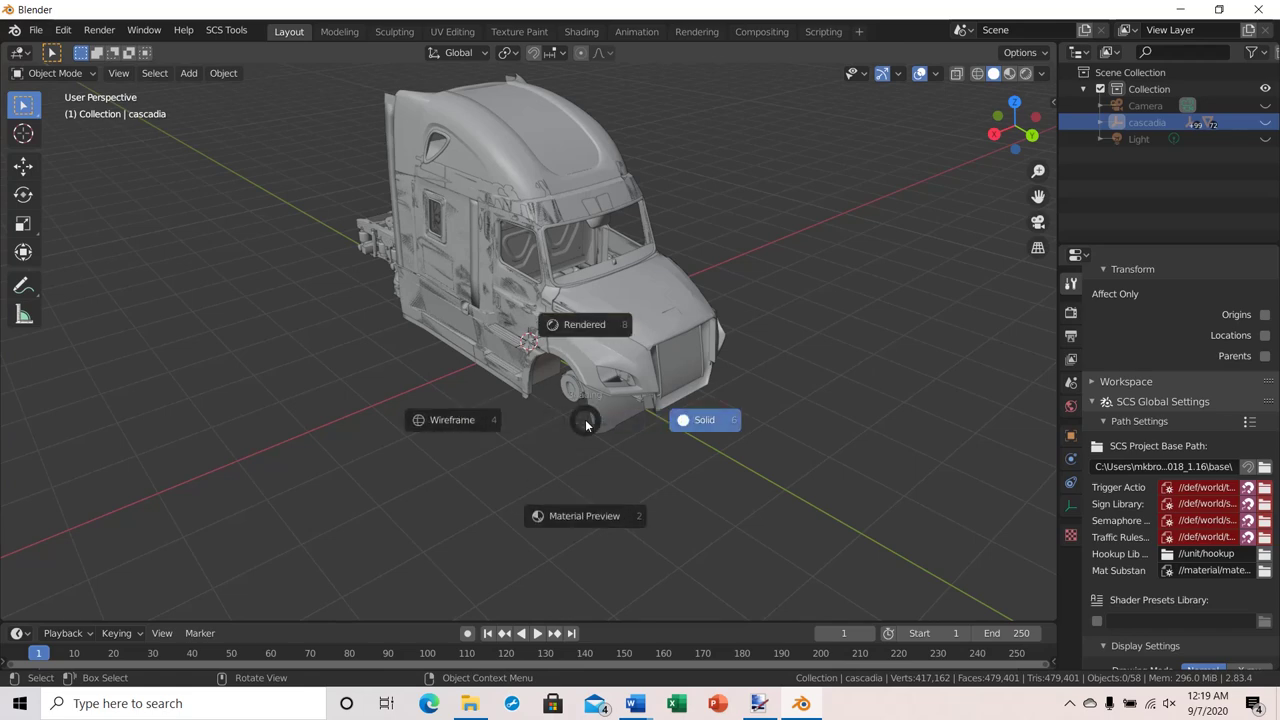
click(579, 521)
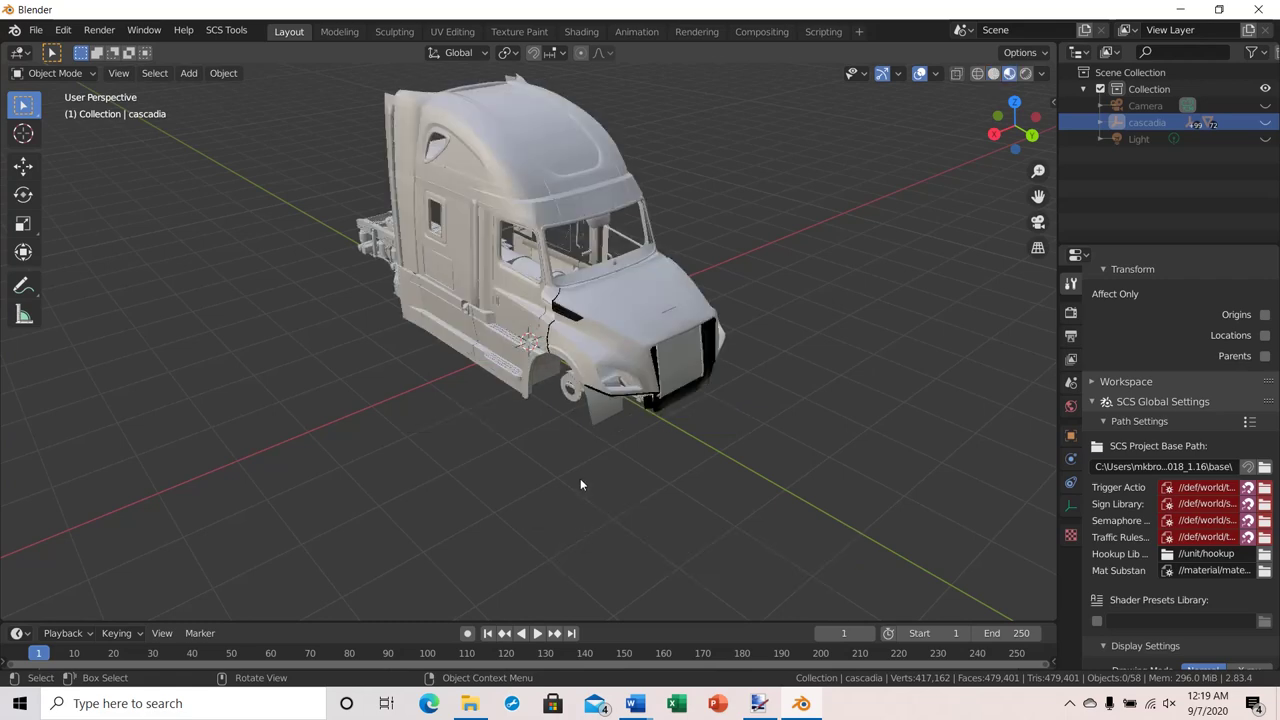
Examine the textured truck up close around the front wheel and from both sides.
middle_drag(580, 478, 726, 460)
scroll(437, 426, up, 5)
middle_drag(477, 428, 336, 437)
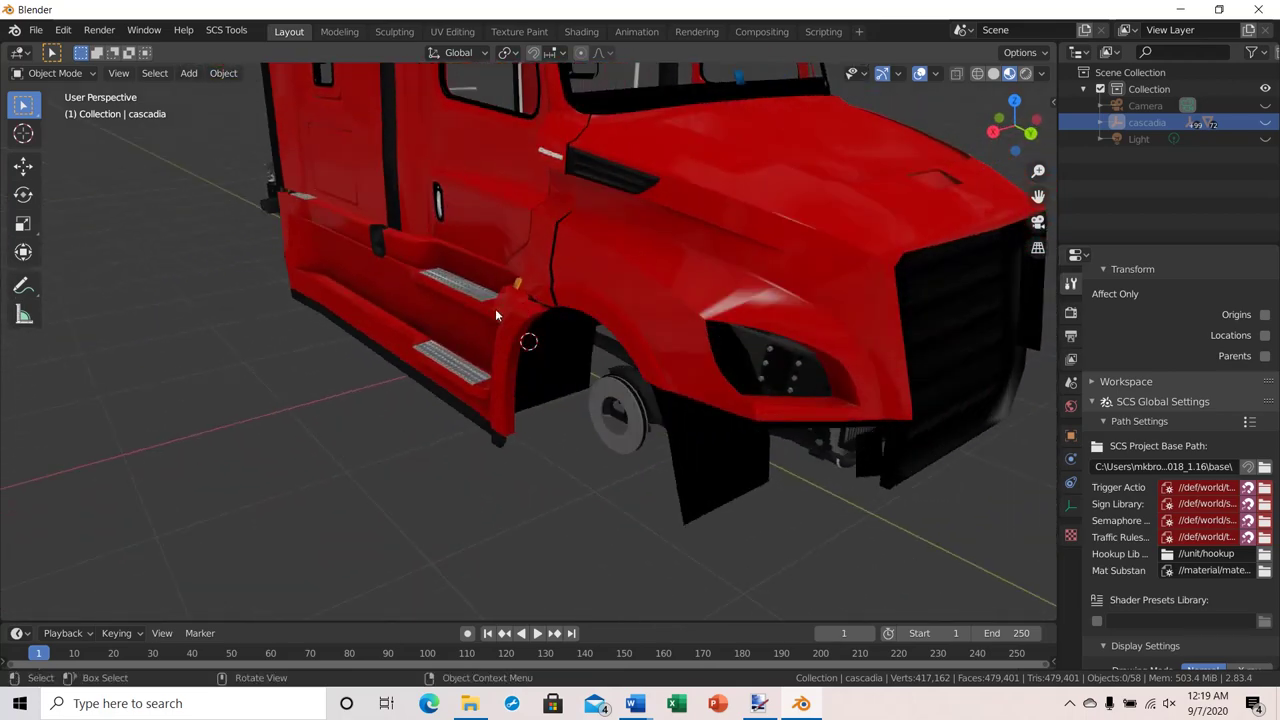
scroll(700, 340, down, 3)
middle_drag(722, 348, 562, 415)
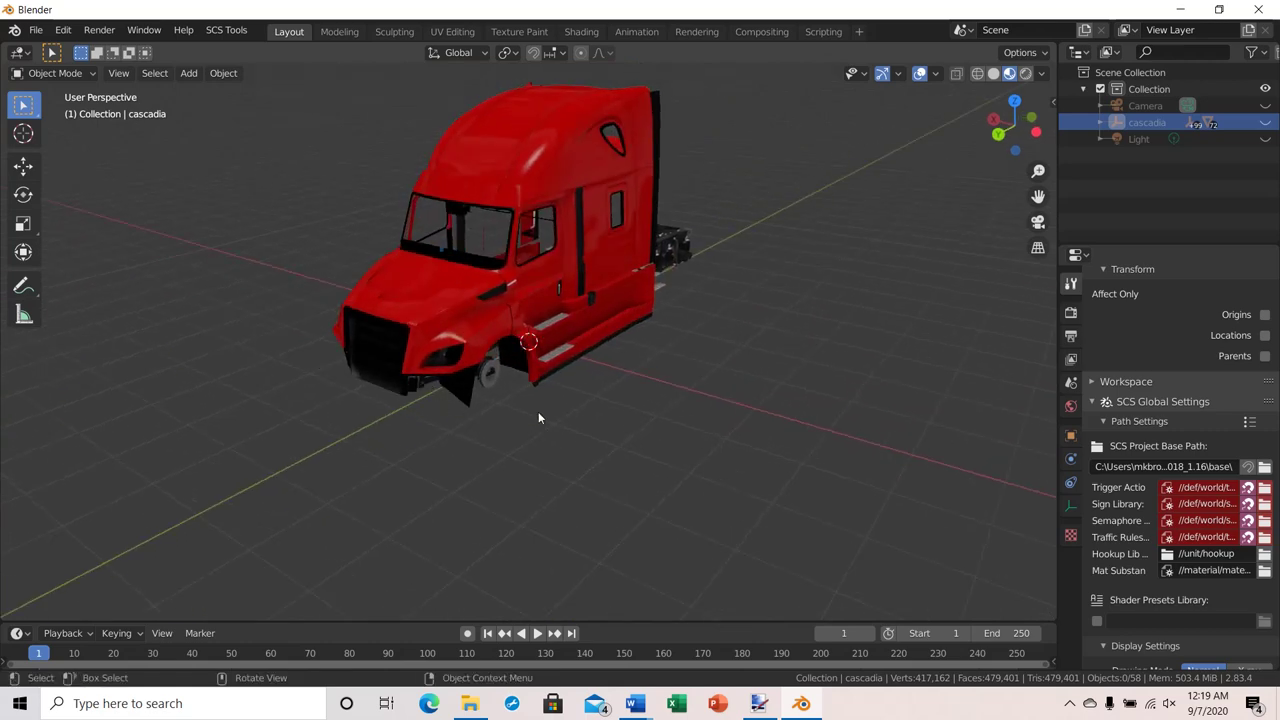
middle_drag(460, 393, 590, 382)
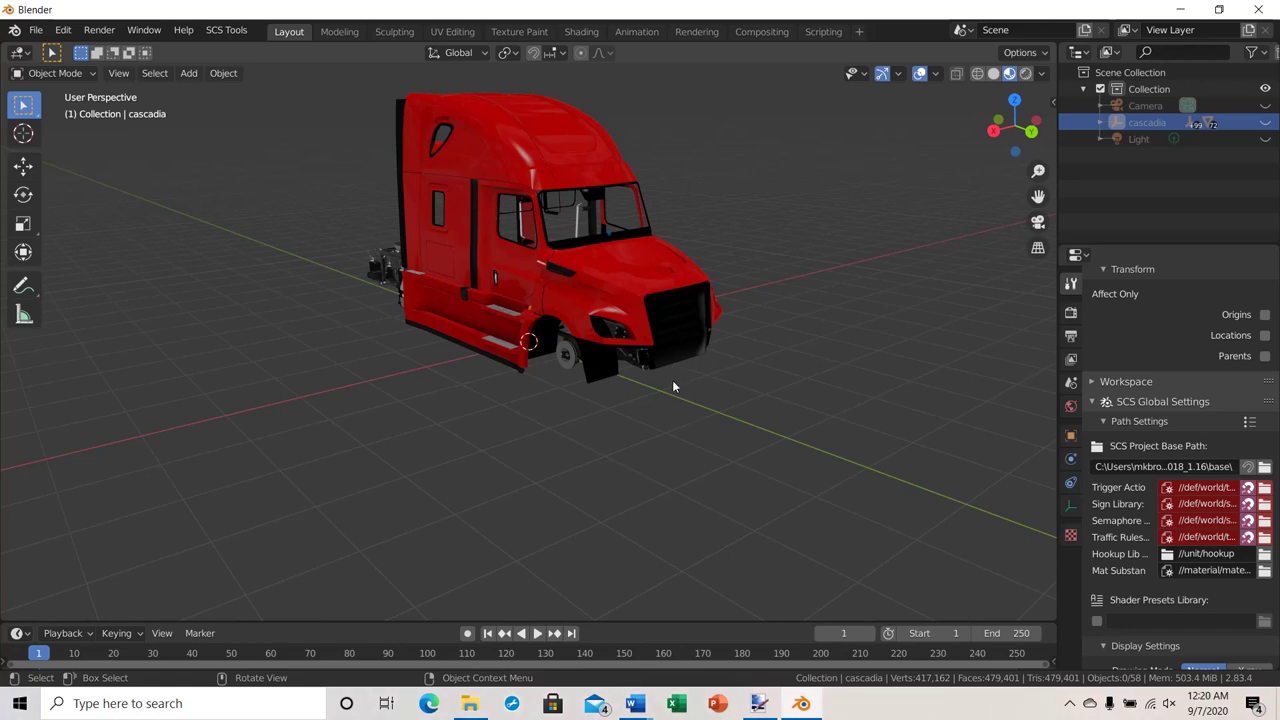
middle_drag(671, 380, 511, 381)
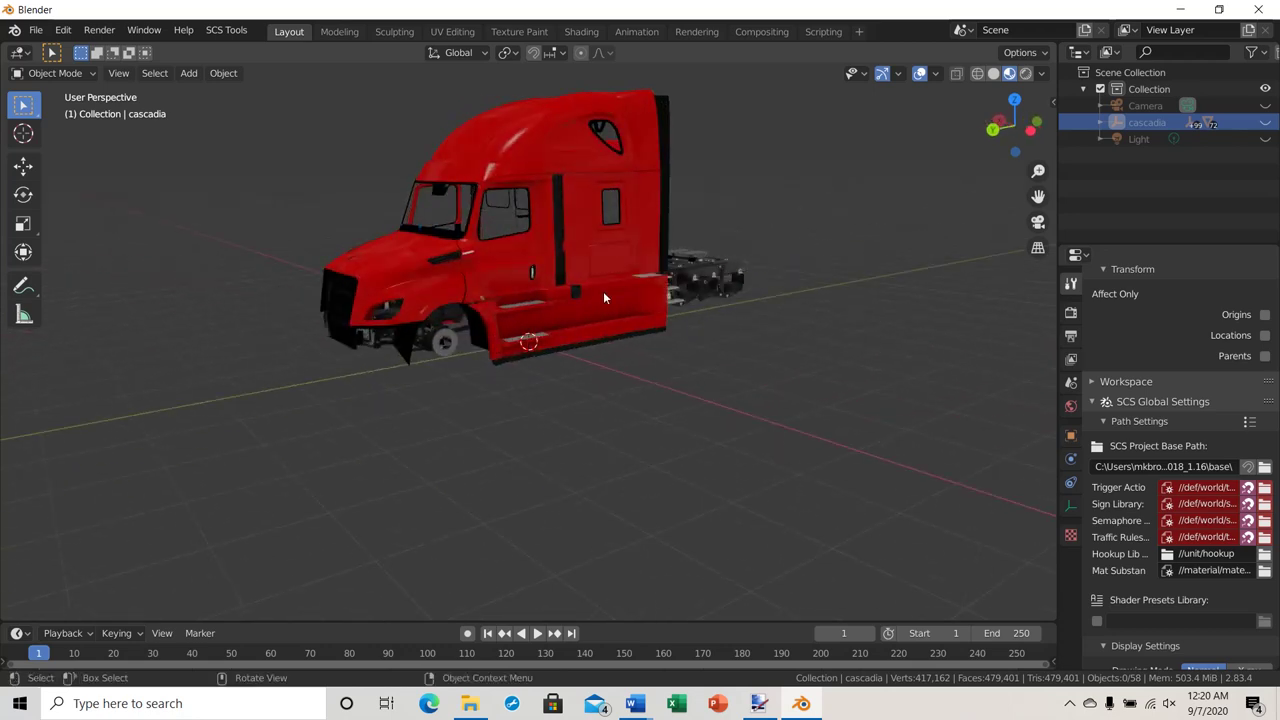
Select the black trim behind the cab door, find its mesh piece_49 in the cascadia hierarchy and hide it.
click(560, 224)
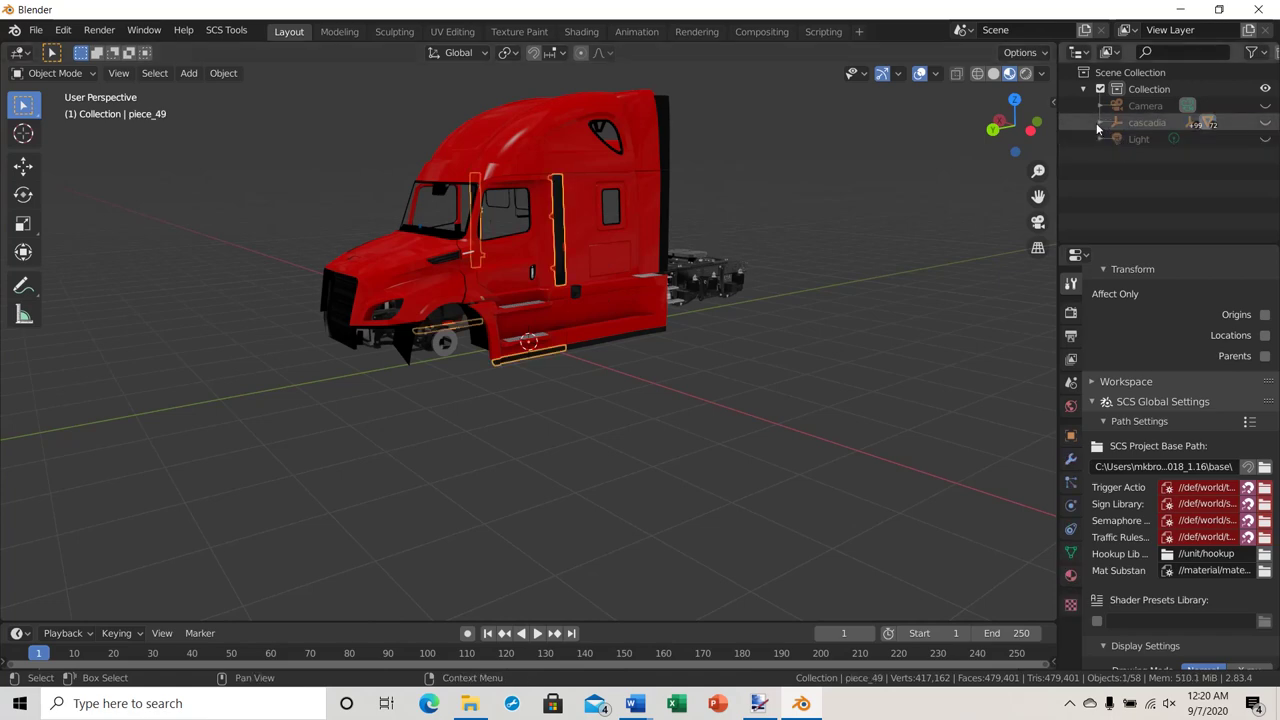
scroll(585, 288, up, 5)
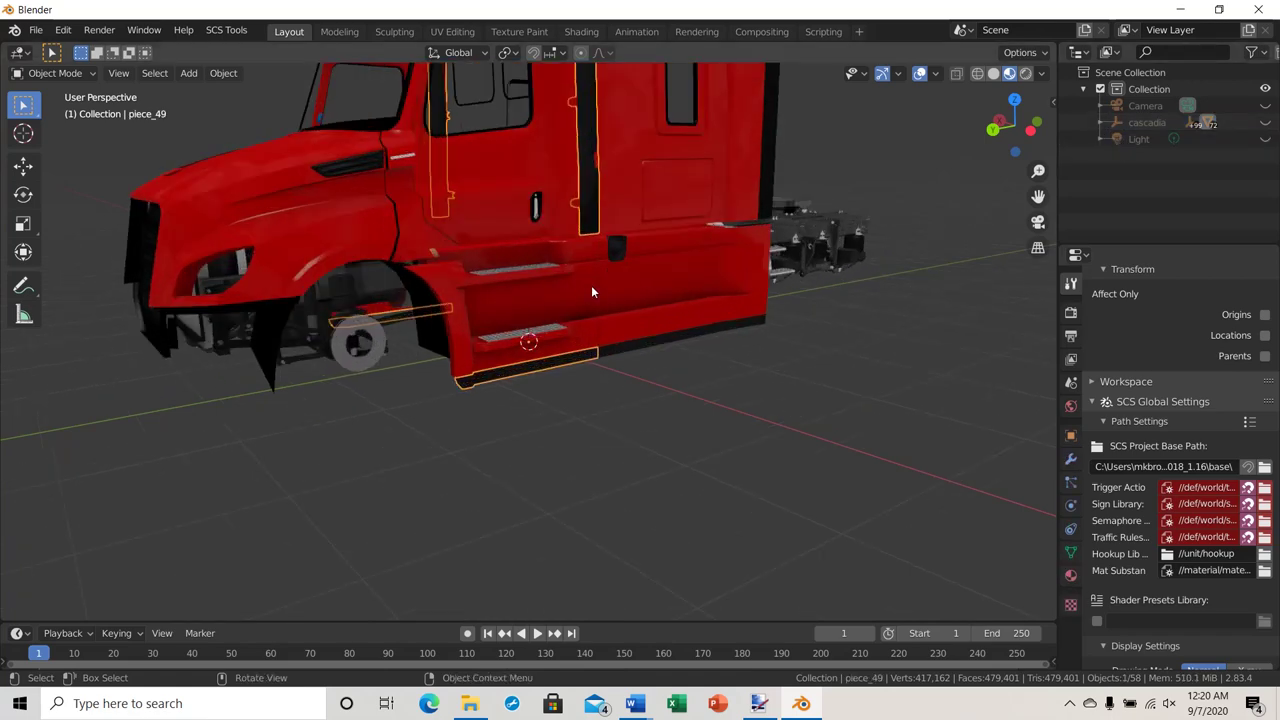
middle_drag(592, 291, 593, 313)
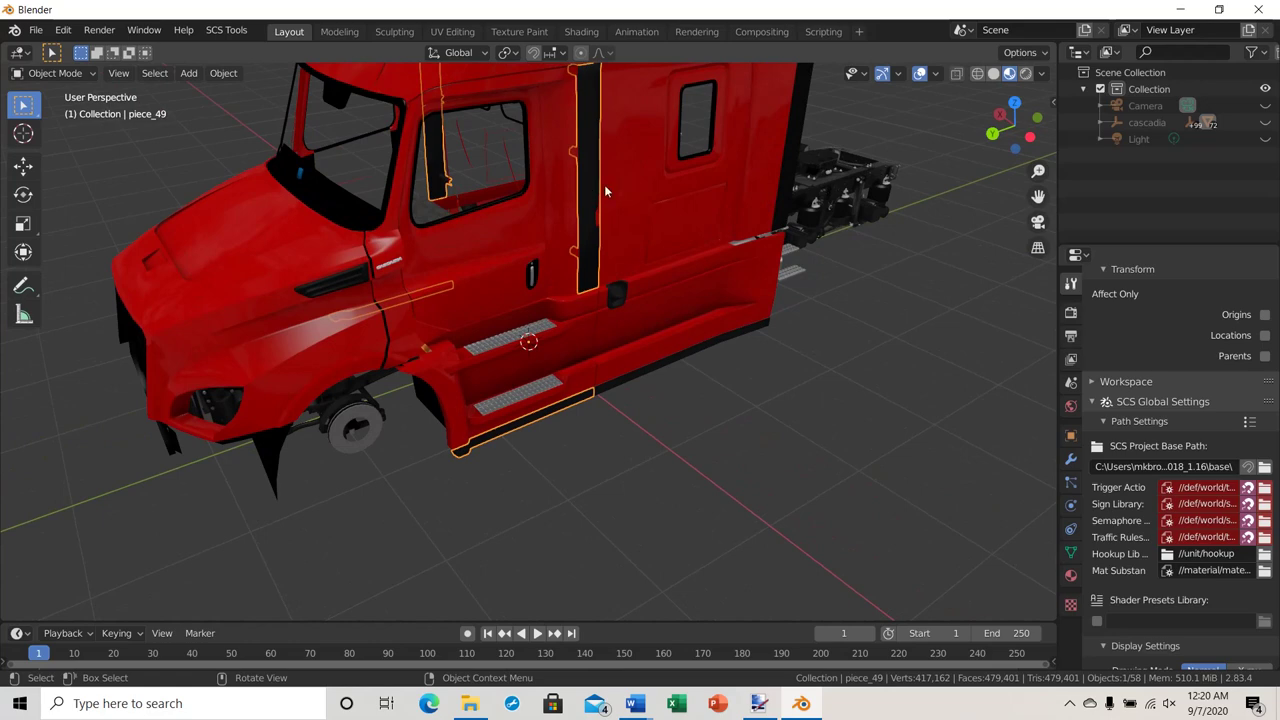
click(1100, 122)
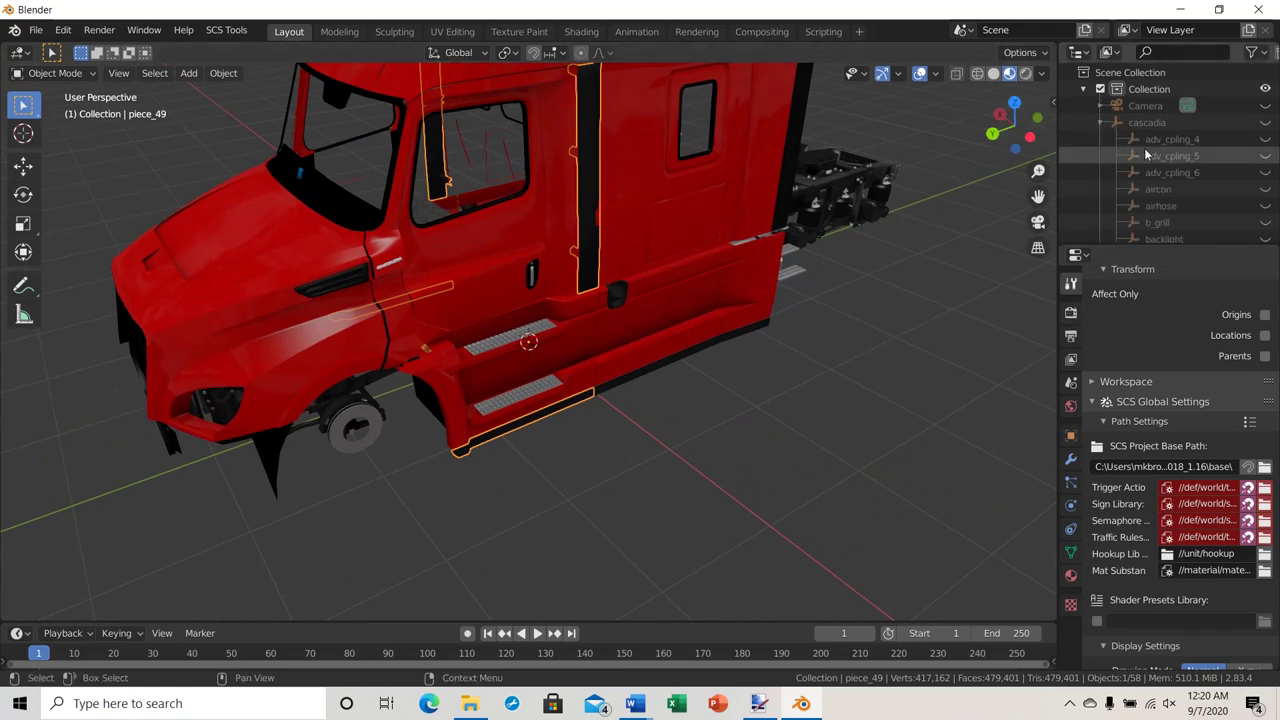
scroll(1188, 201, down, 5)
scroll(1188, 196, down, 15)
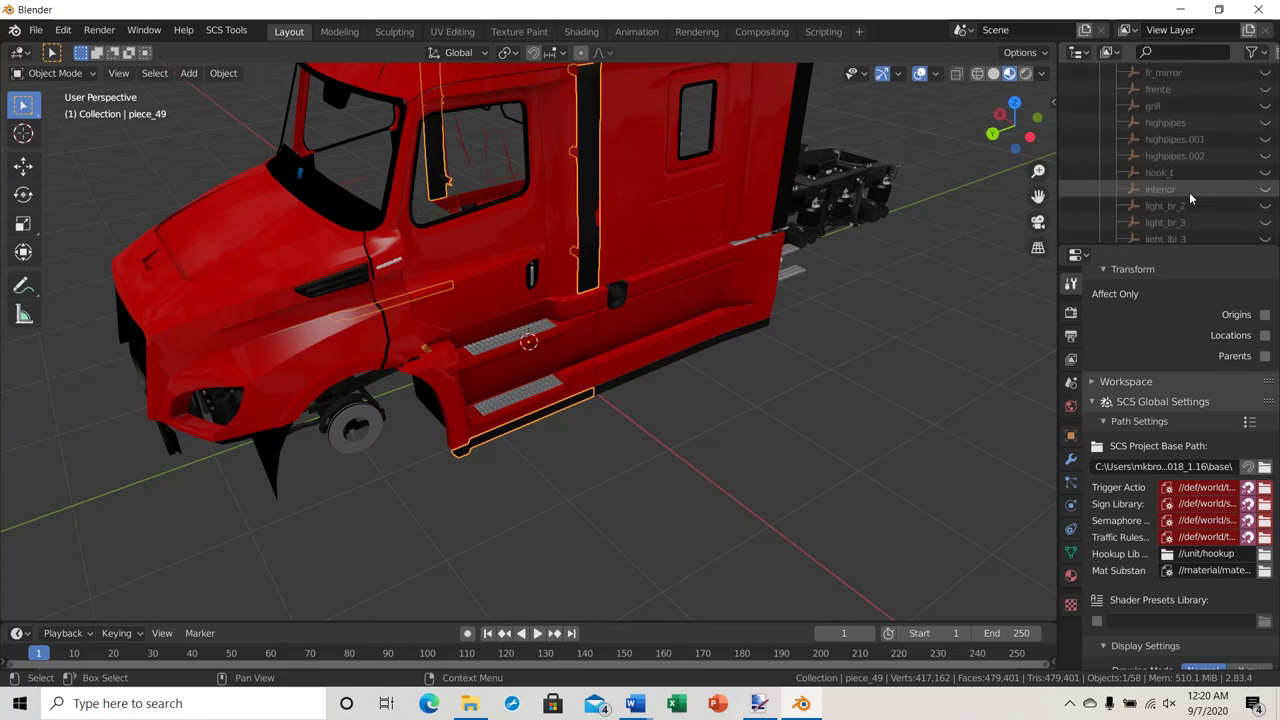
scroll(1188, 196, down, 10)
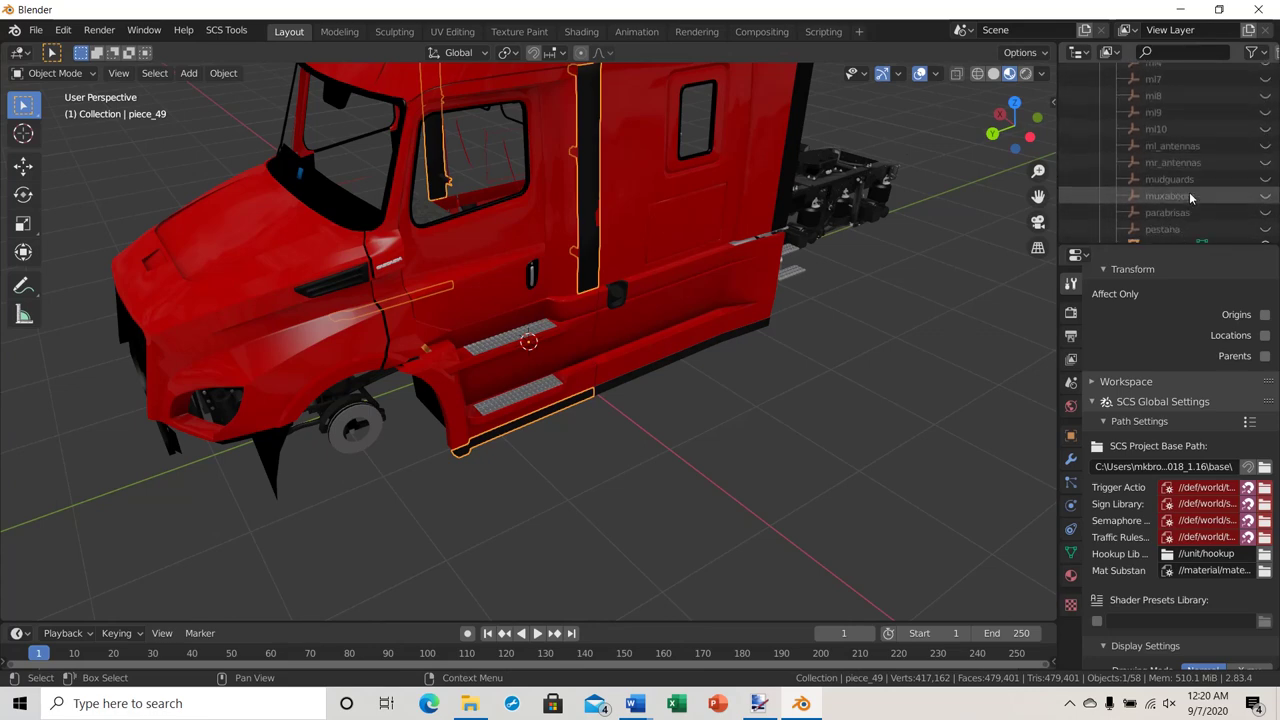
scroll(1188, 196, down, 4)
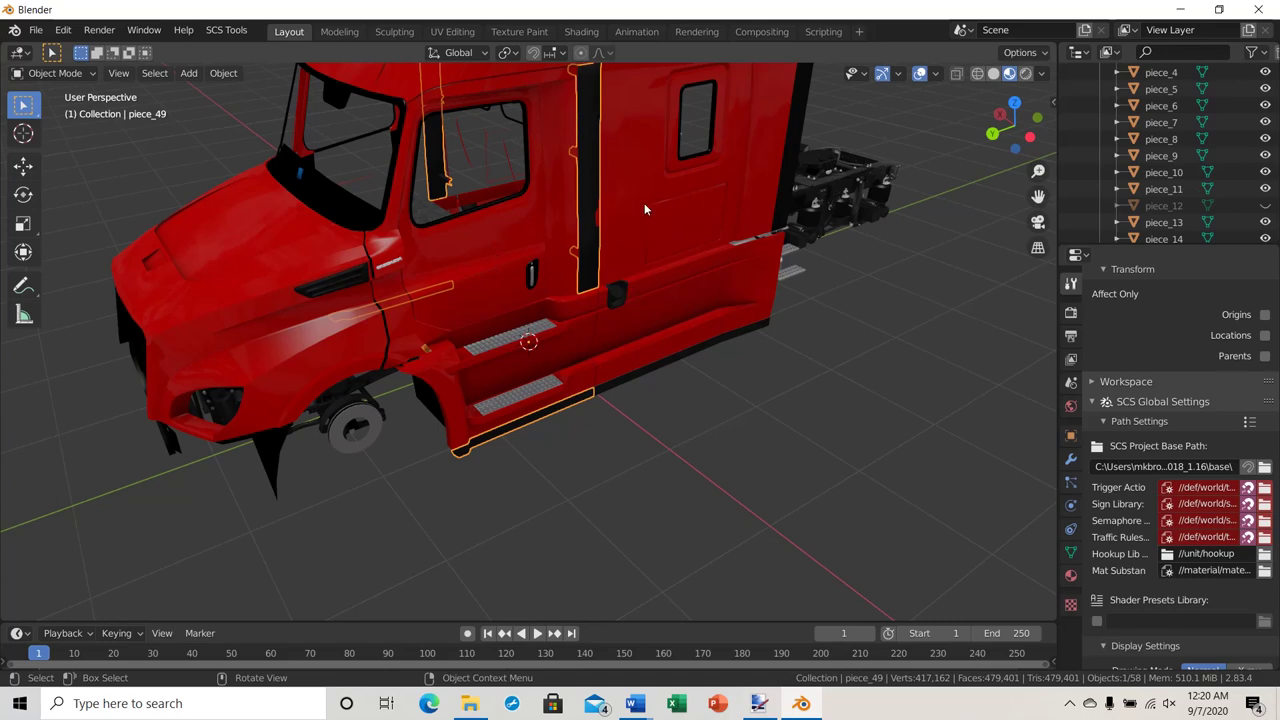
scroll(1167, 135, down, 8)
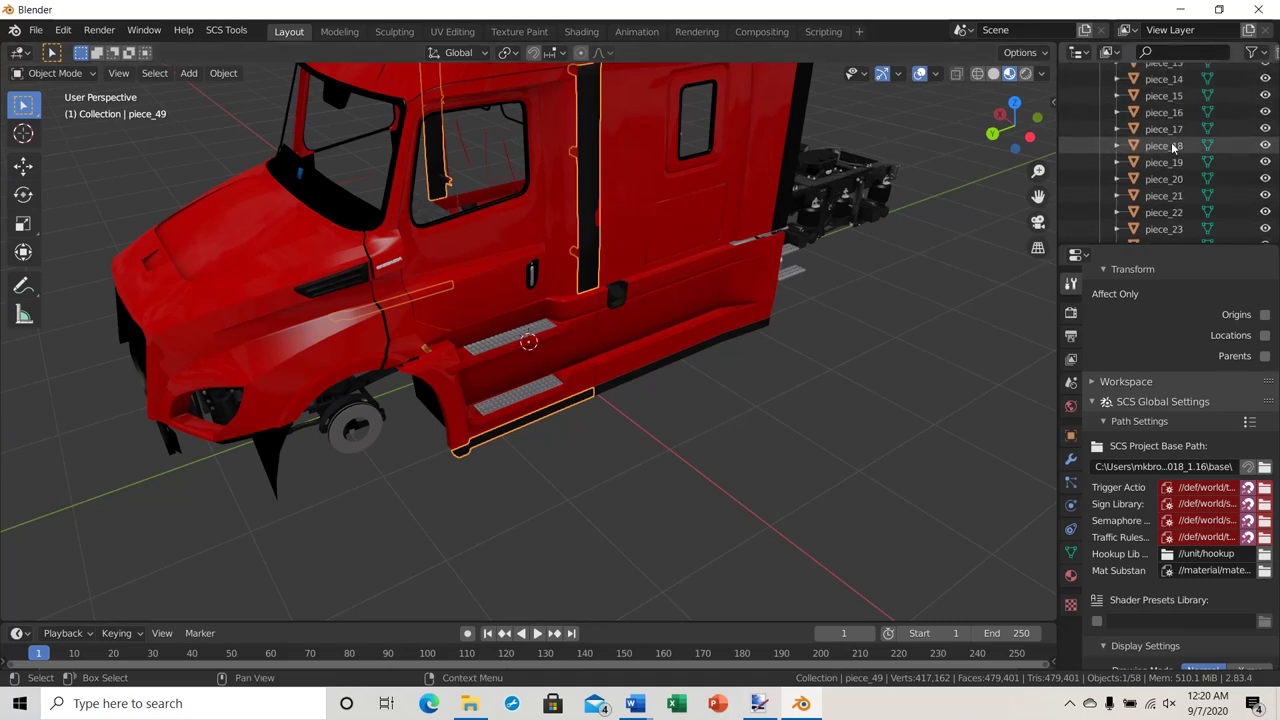
scroll(1172, 142, down, 16)
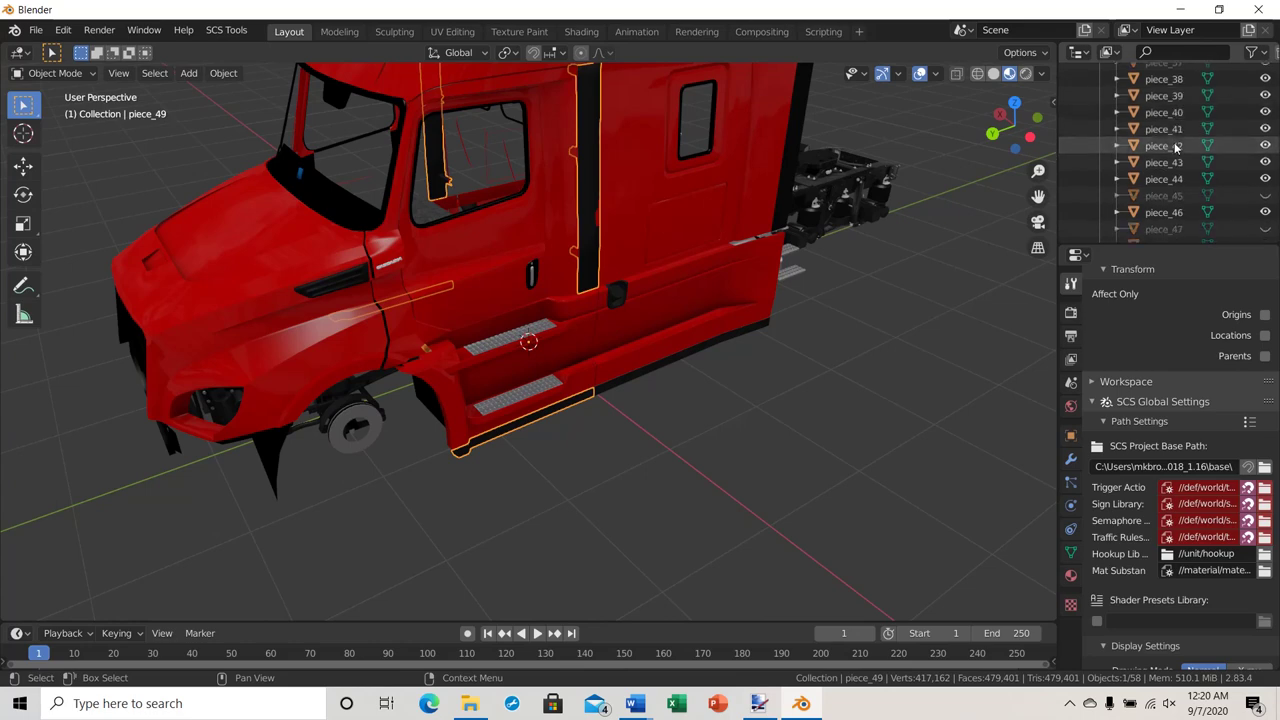
scroll(1174, 142, down, 3)
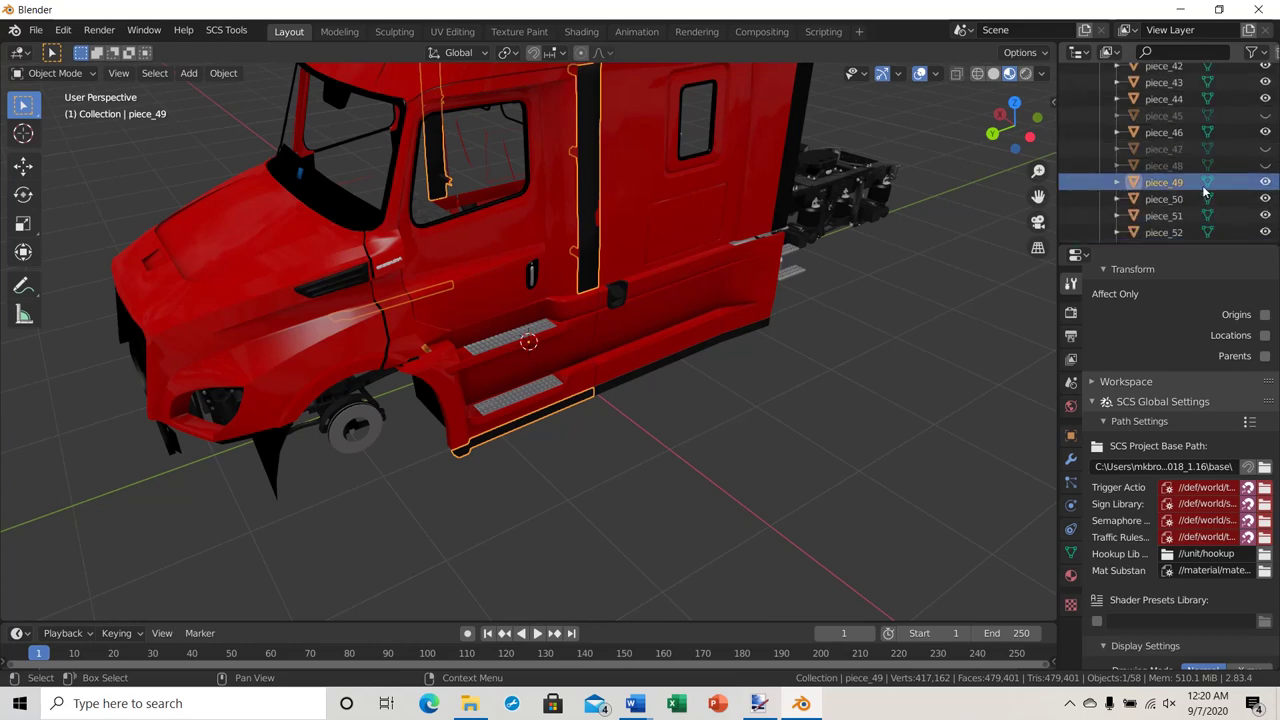
click(1266, 182)
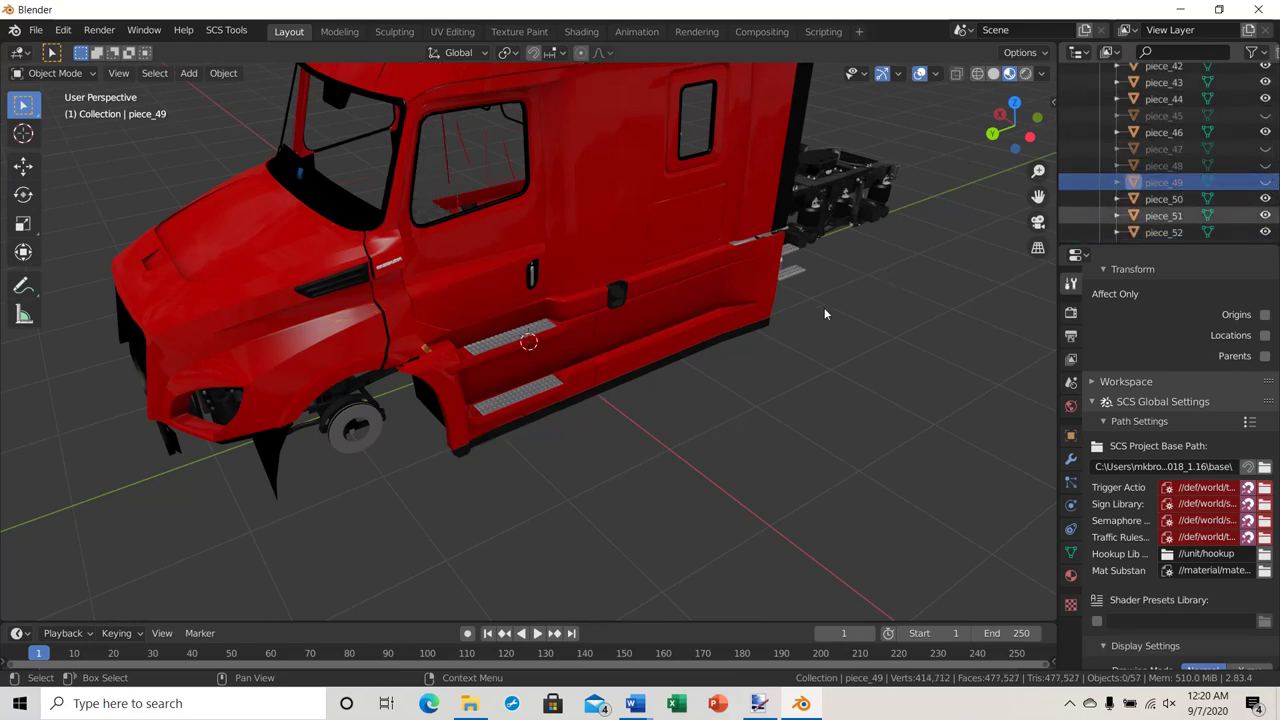
Select the outer roof panel above the sleeper window, find its mesh piece_36 in the hierarchy and hide it.
middle_drag(824, 307, 694, 266)
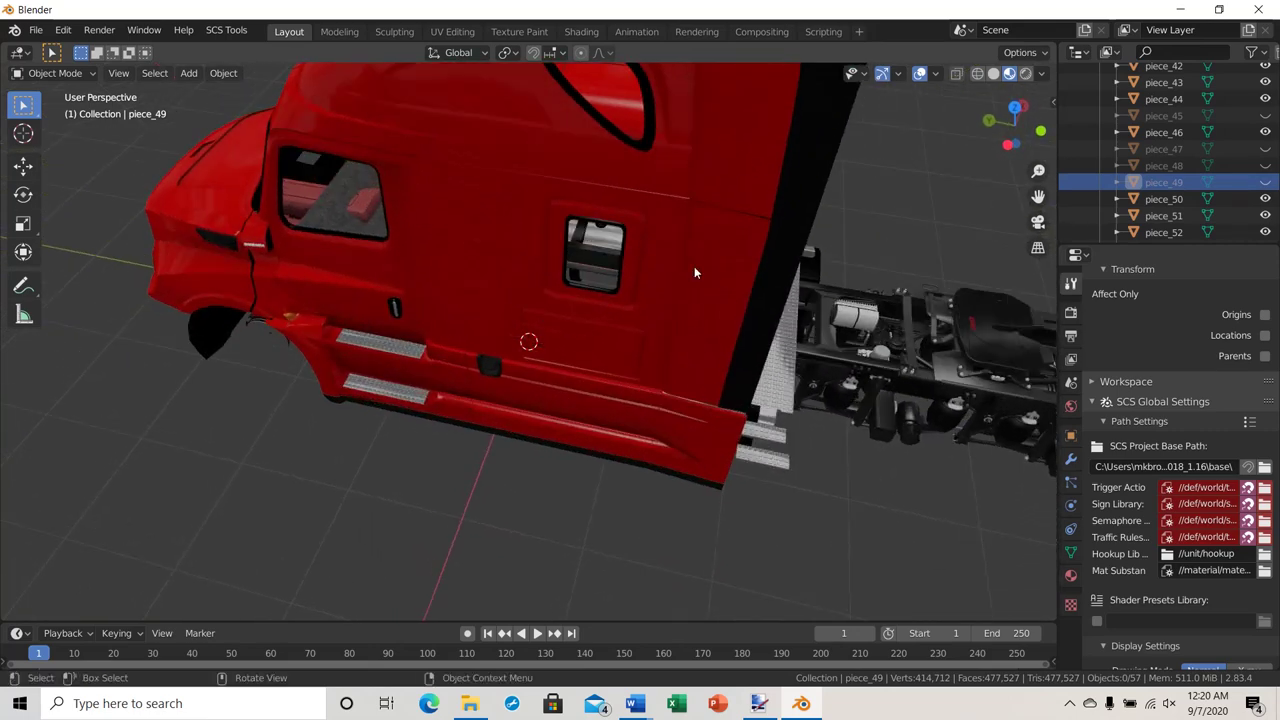
click(619, 96)
middle_drag(596, 127, 671, 366)
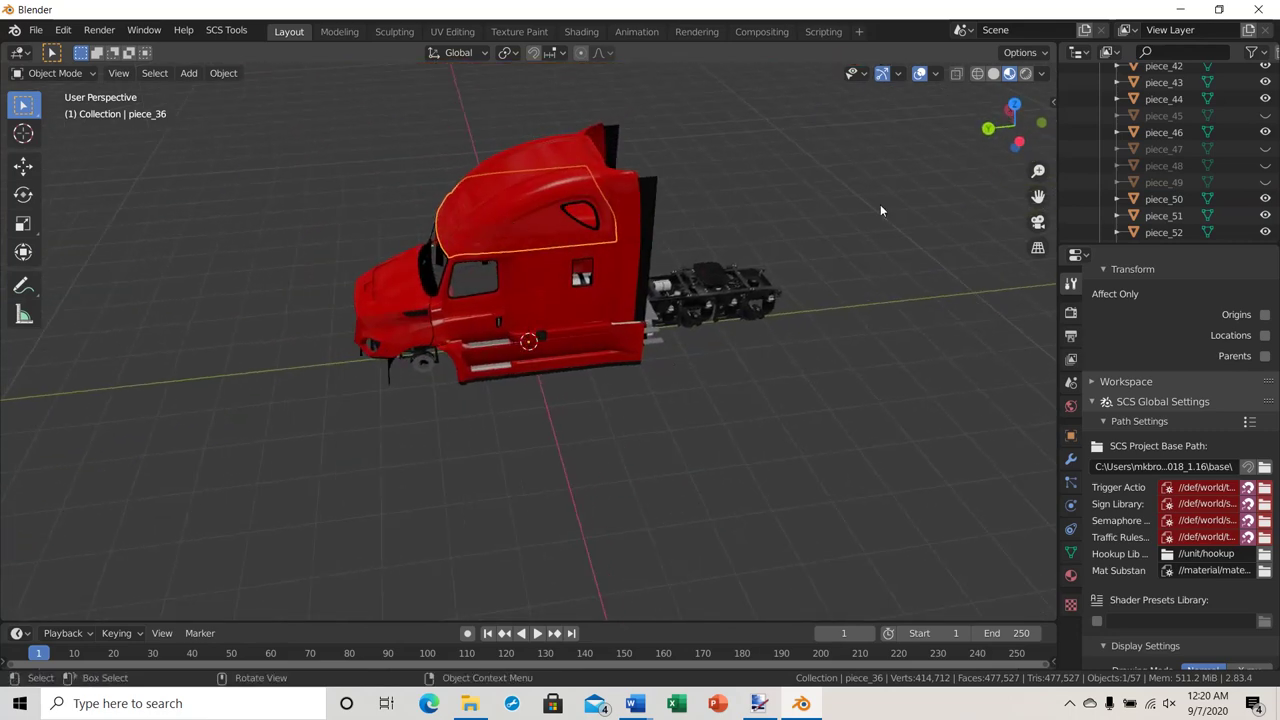
scroll(1221, 185, down, 5)
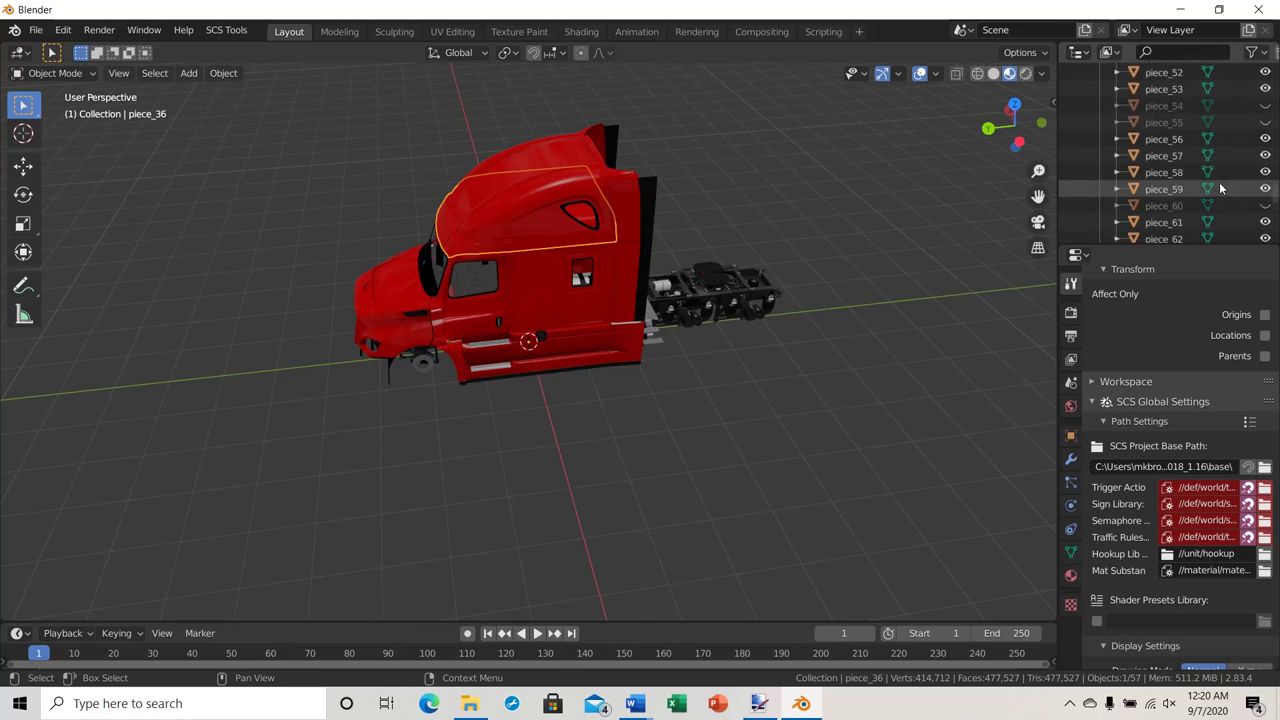
scroll(1219, 187, up, 5)
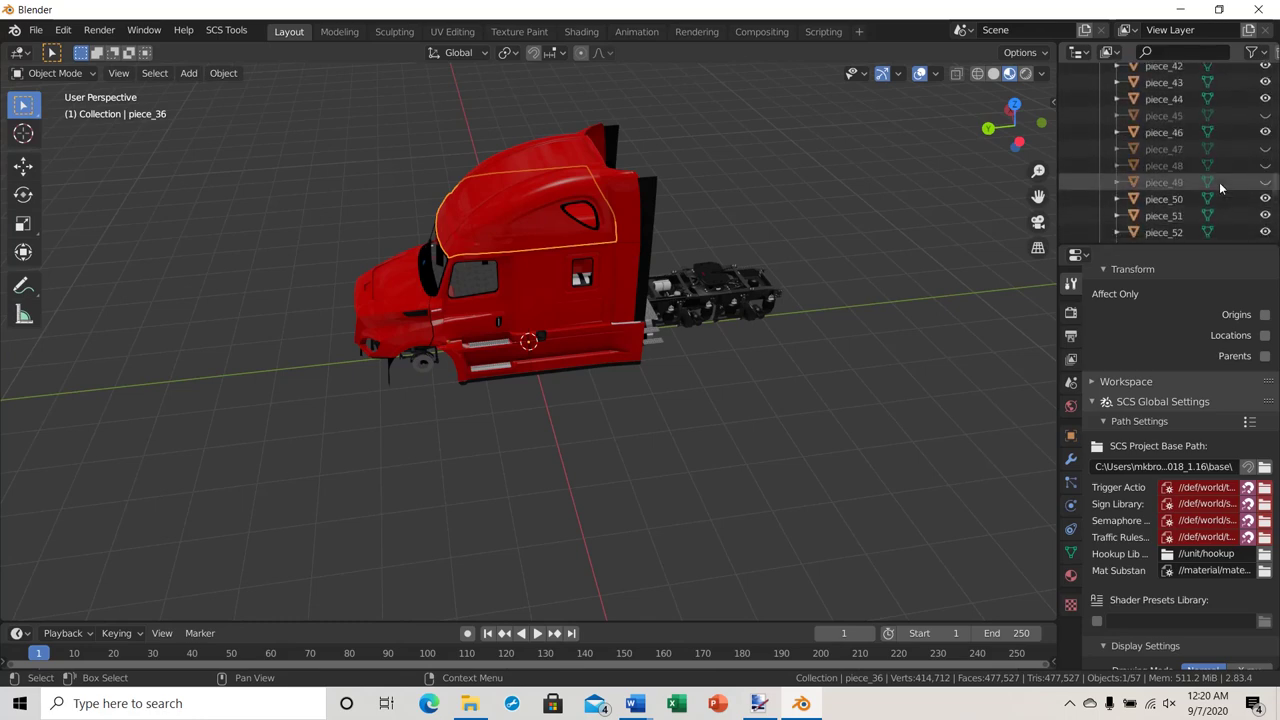
scroll(1219, 182, up, 5)
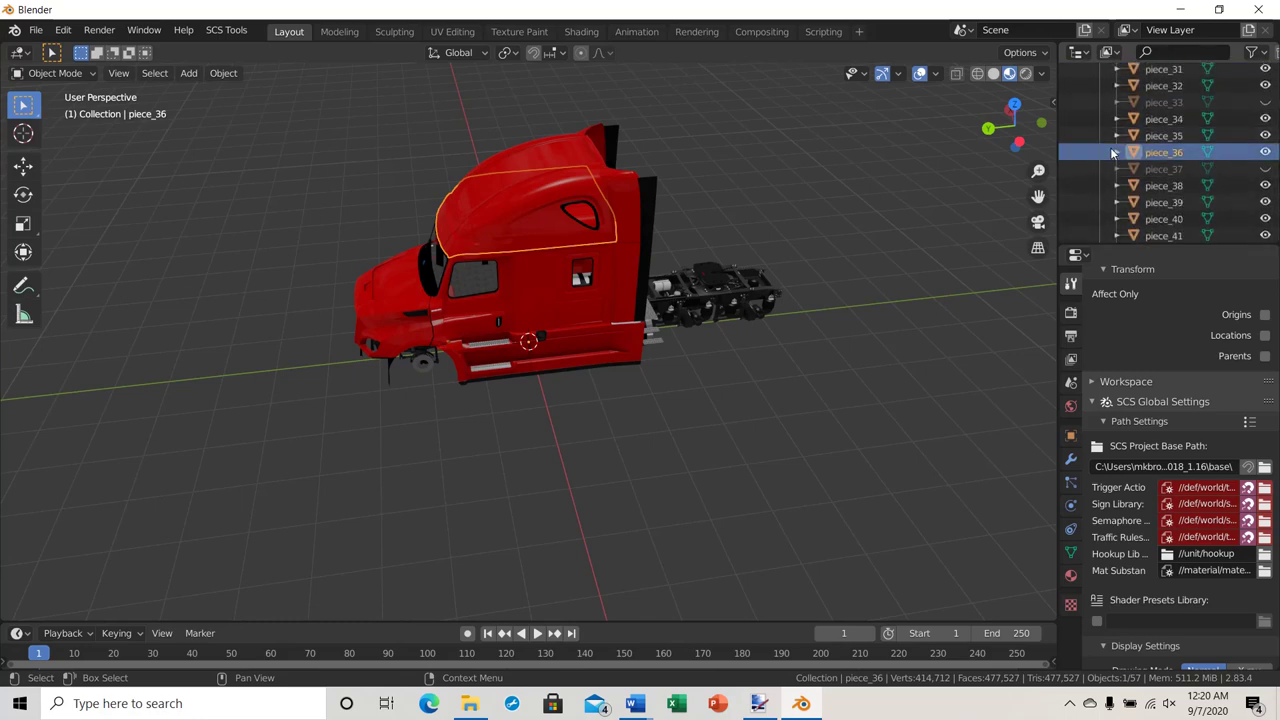
click(1265, 153)
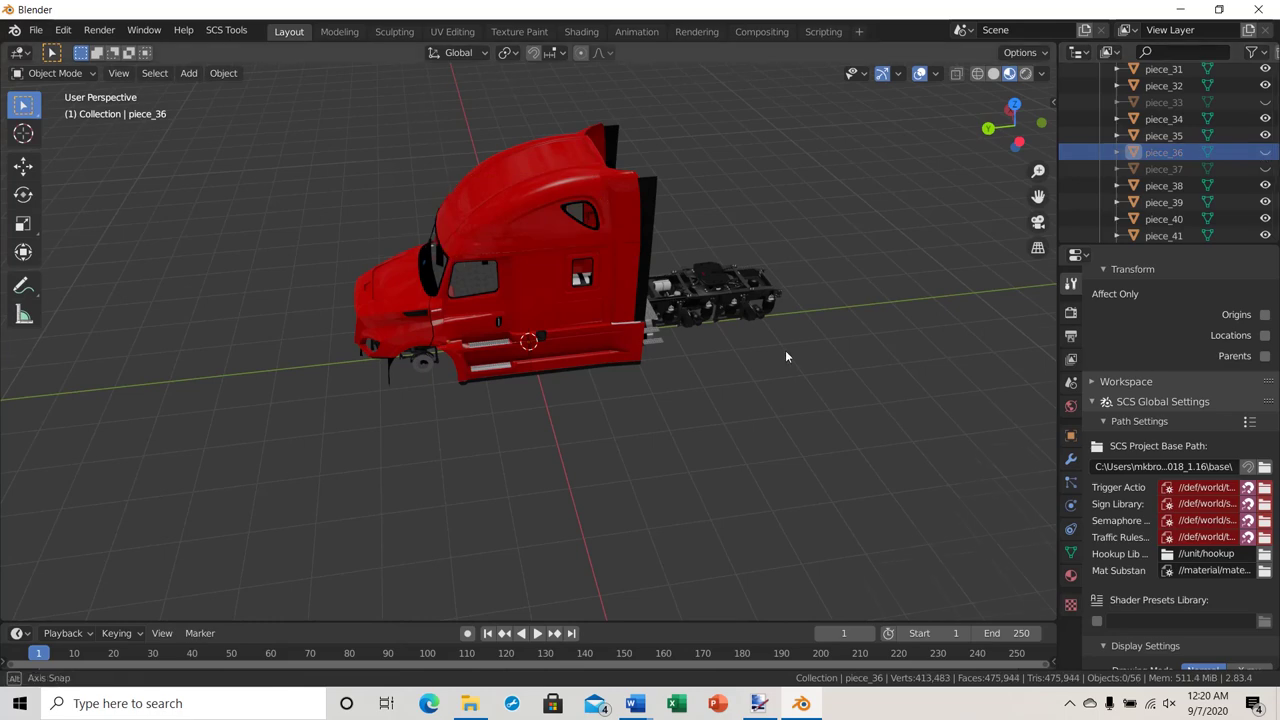
middle_drag(785, 350, 585, 314)
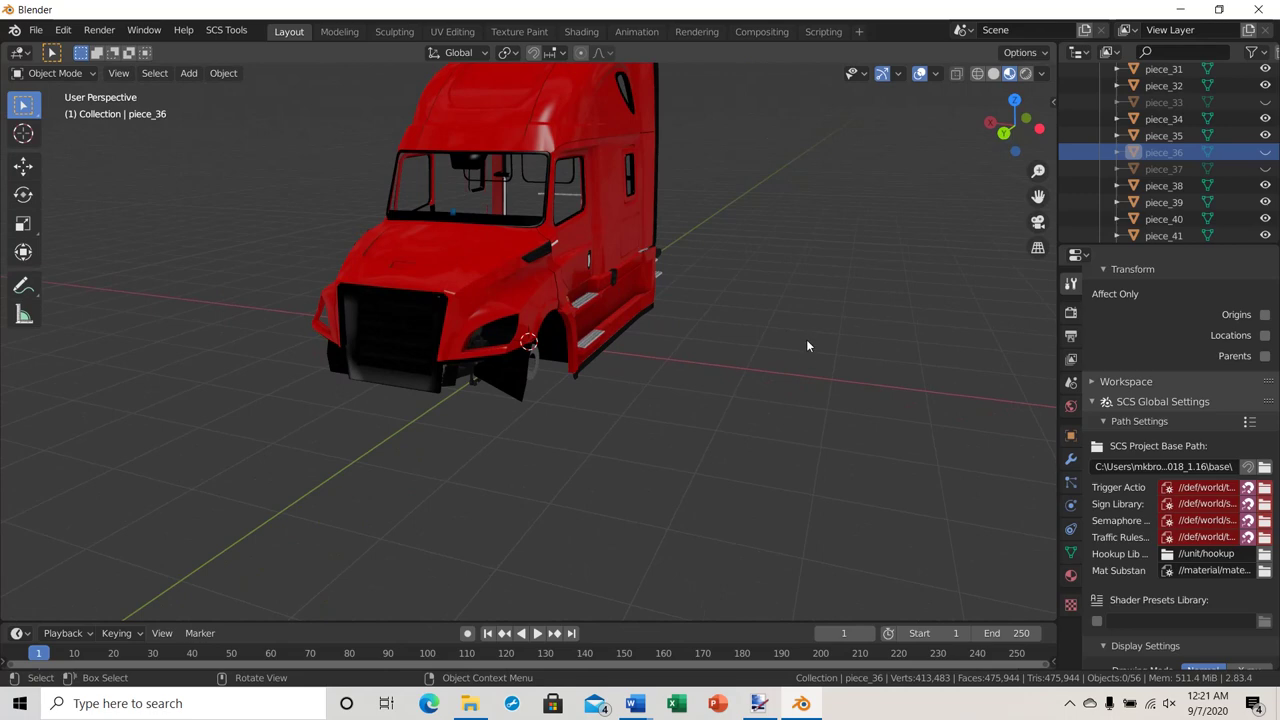
Import the SCS game object bumper_2.pim from the base project's vehicle\truck\upgrade\bumper\cascadia_2018 folder with the default import options.
click(36, 37)
mouse_move(55, 261)
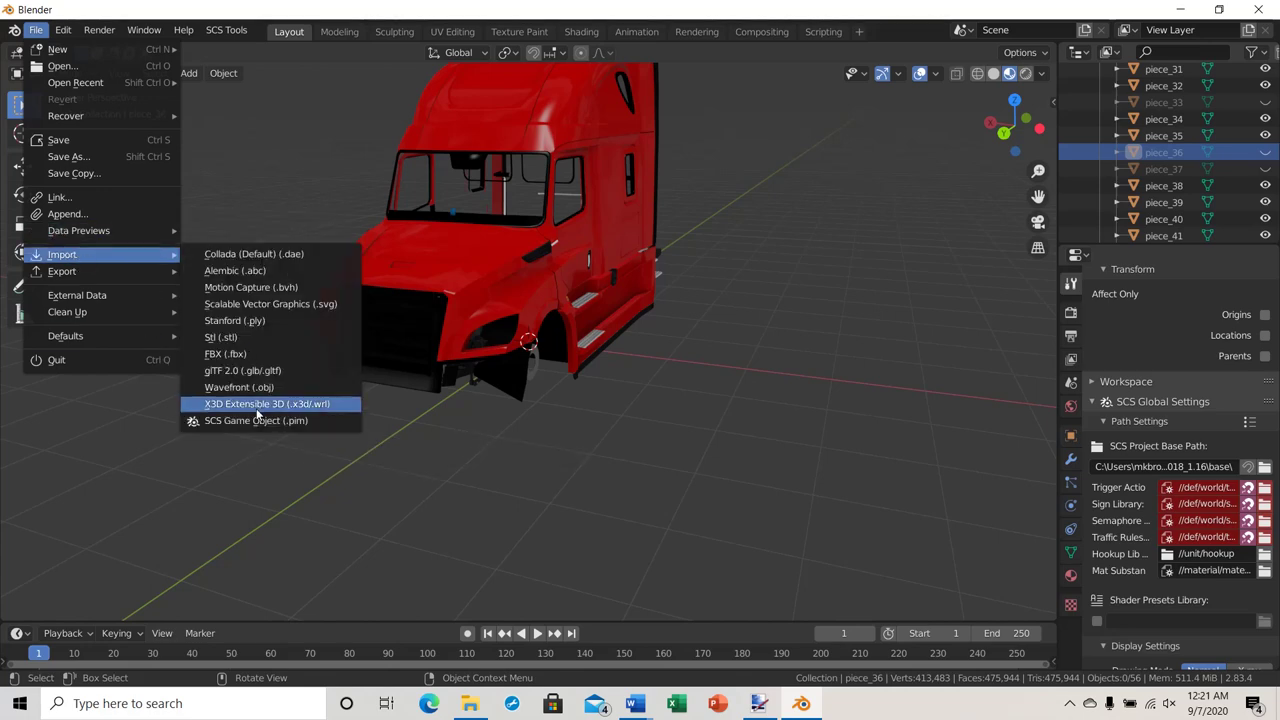
click(257, 421)
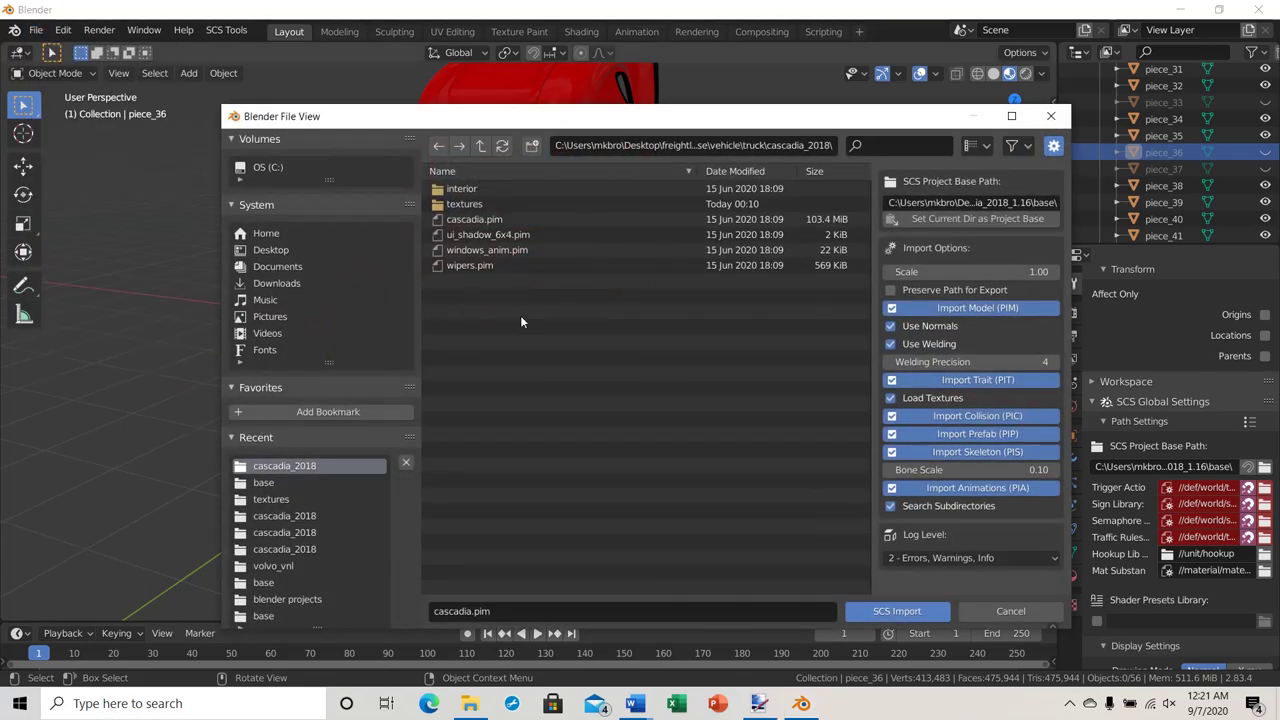
click(481, 145)
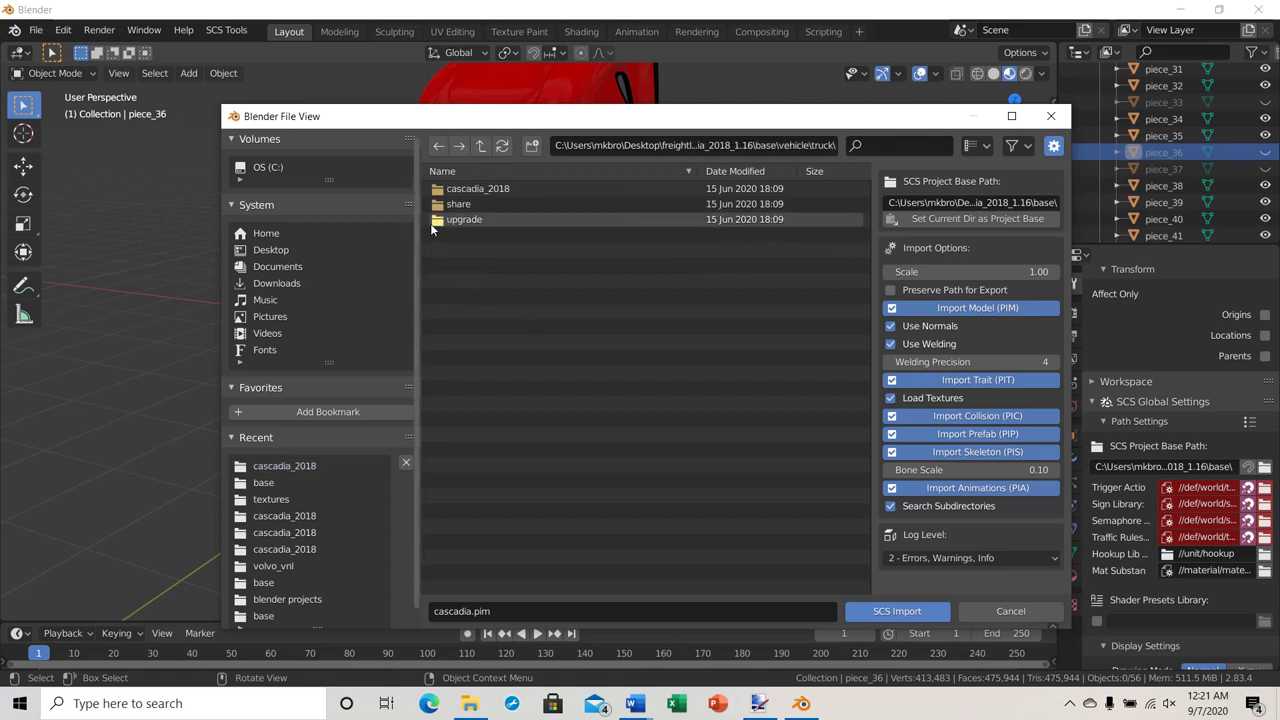
click(452, 221)
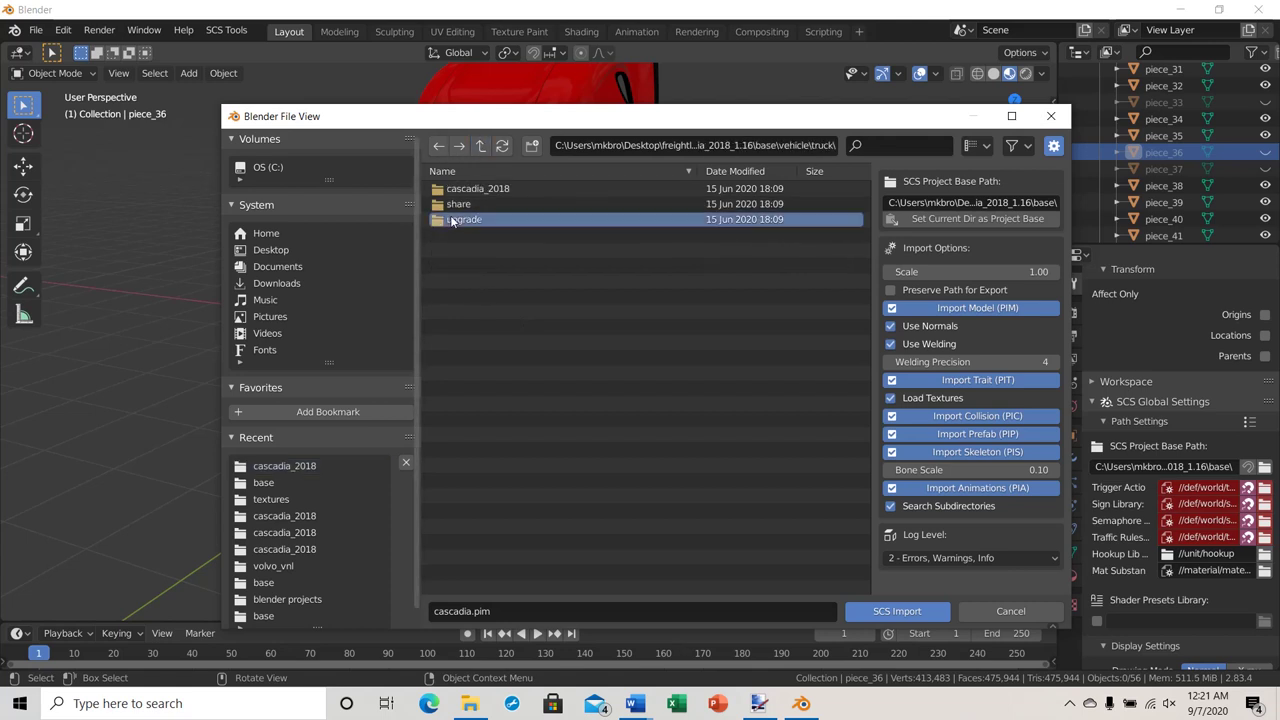
click(441, 222)
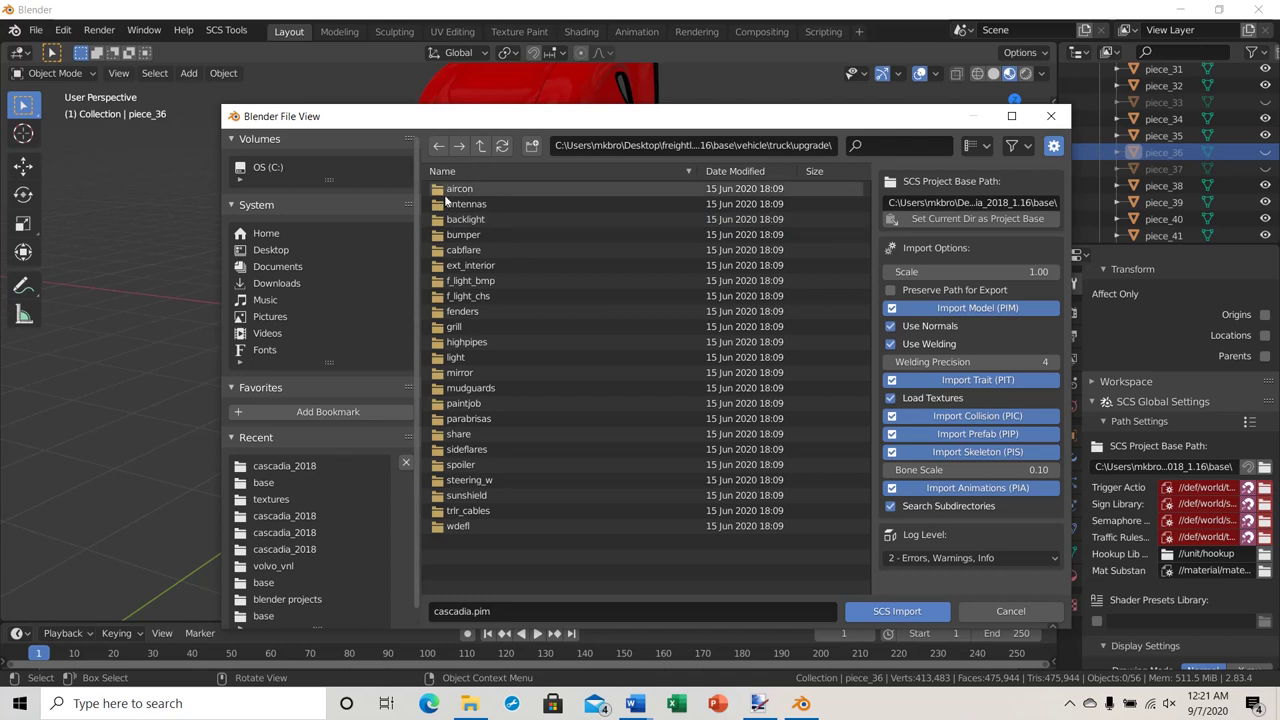
click(443, 233)
click(443, 234)
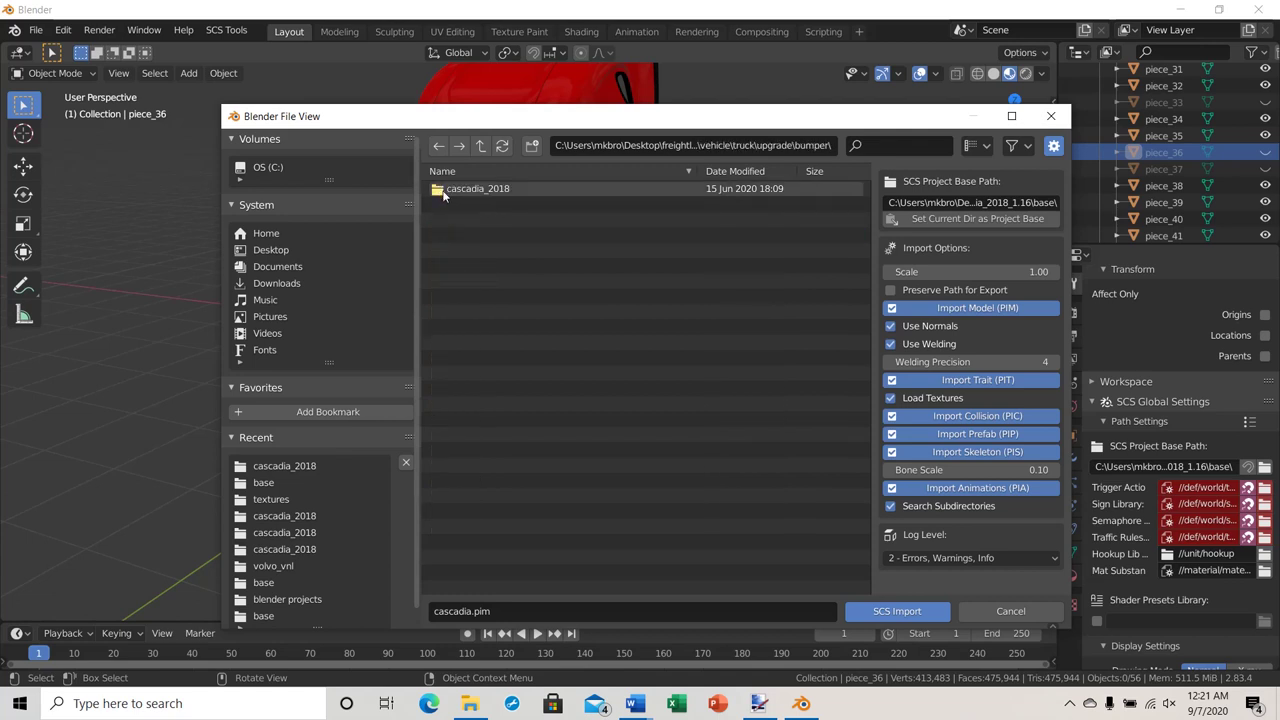
double_click(446, 188)
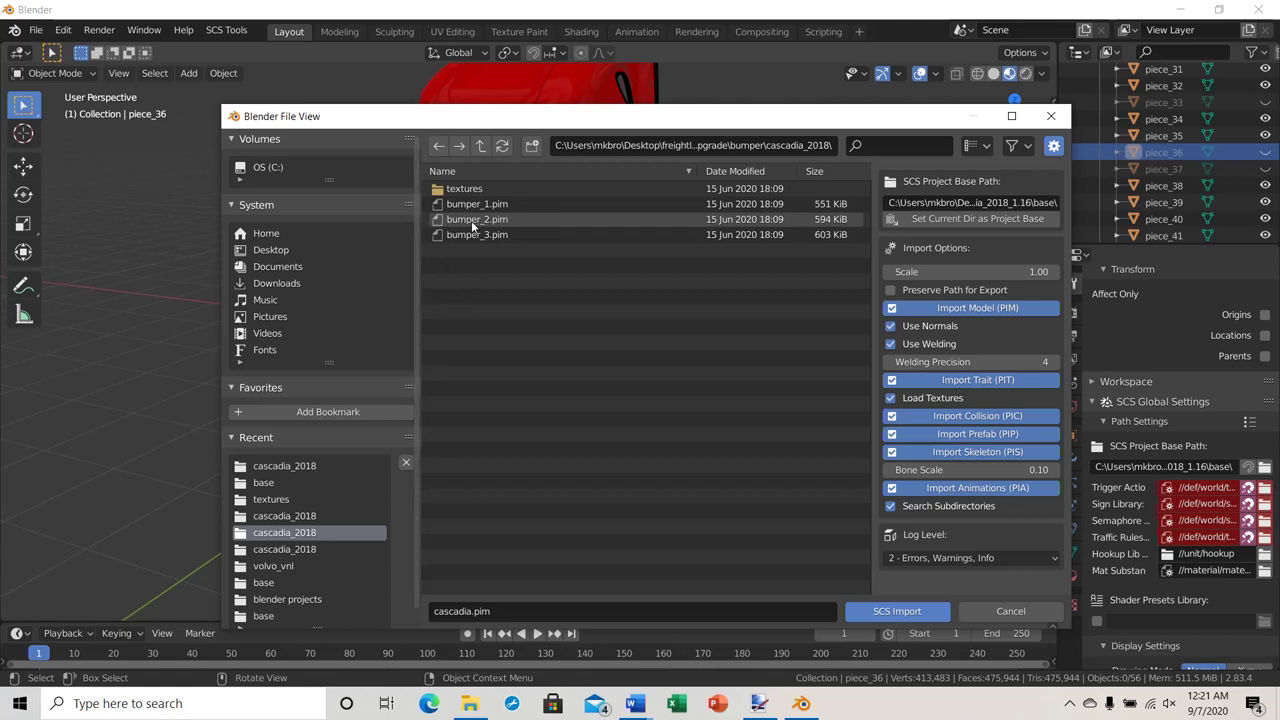
click(474, 222)
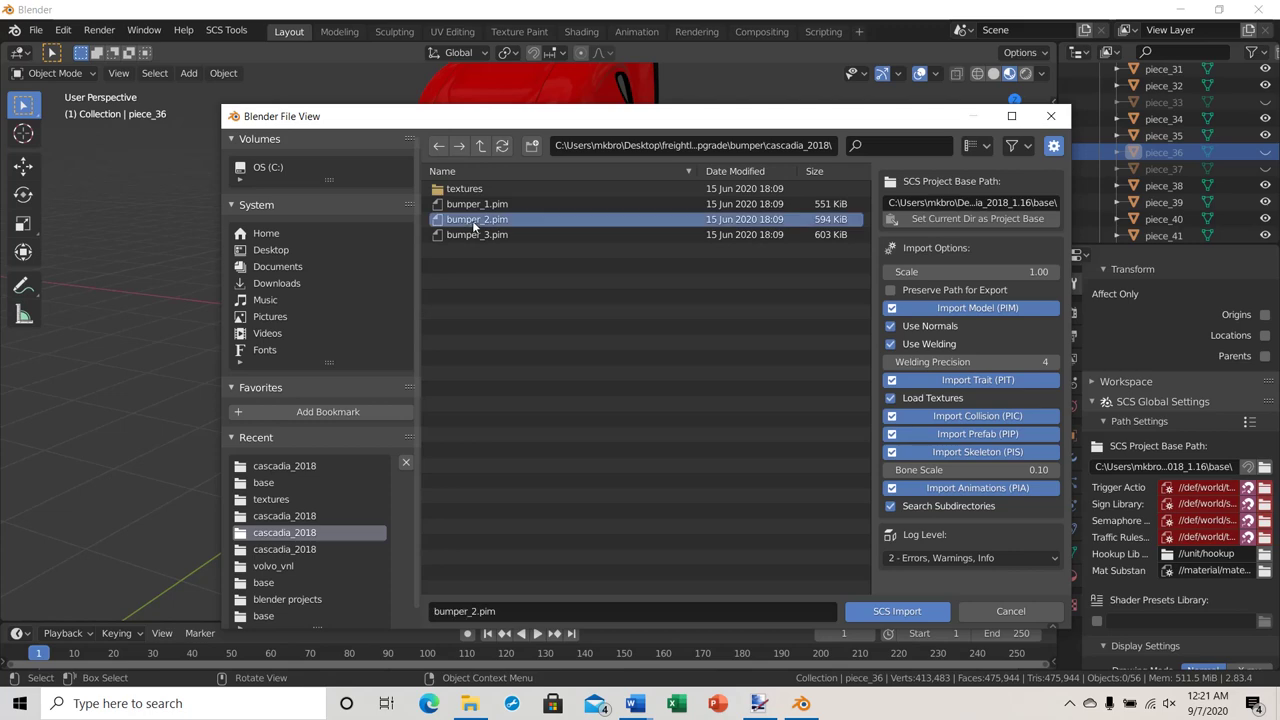
click(890, 612)
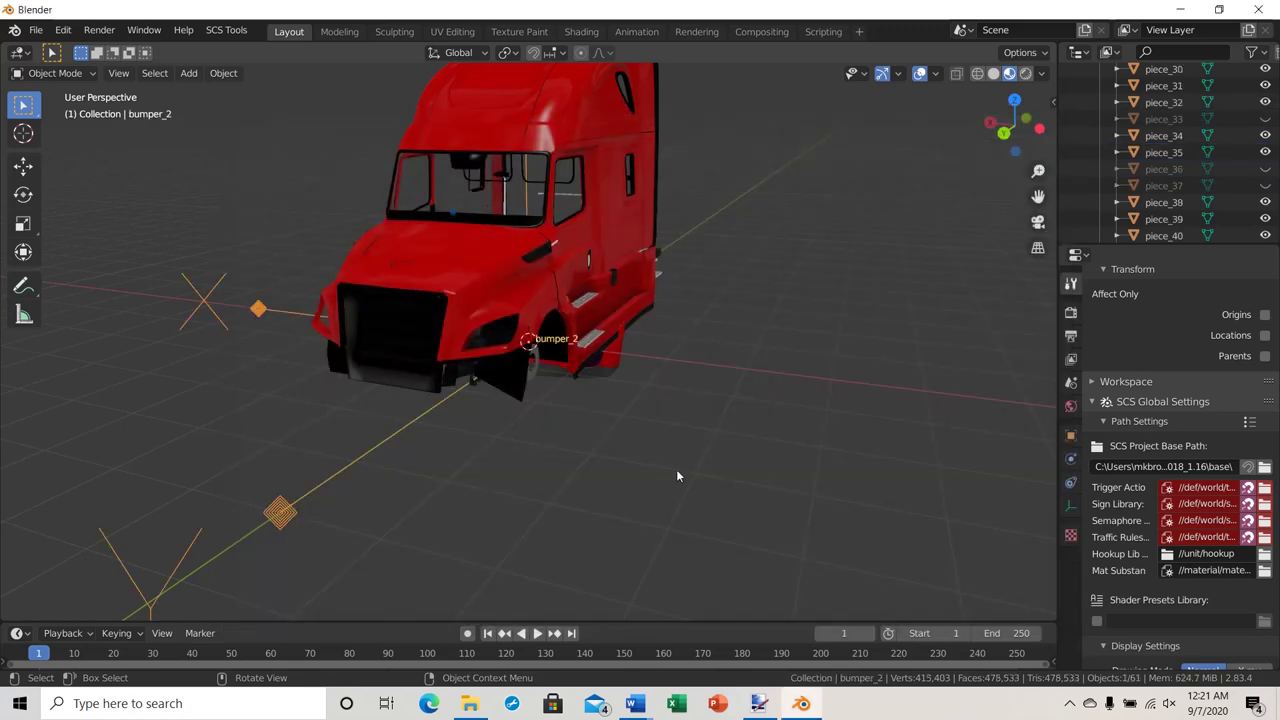
Examine where the imported bumper sits beneath the cab relative to the truck's front end.
middle_drag(671, 446, 487, 377)
scroll(548, 374, up, 3)
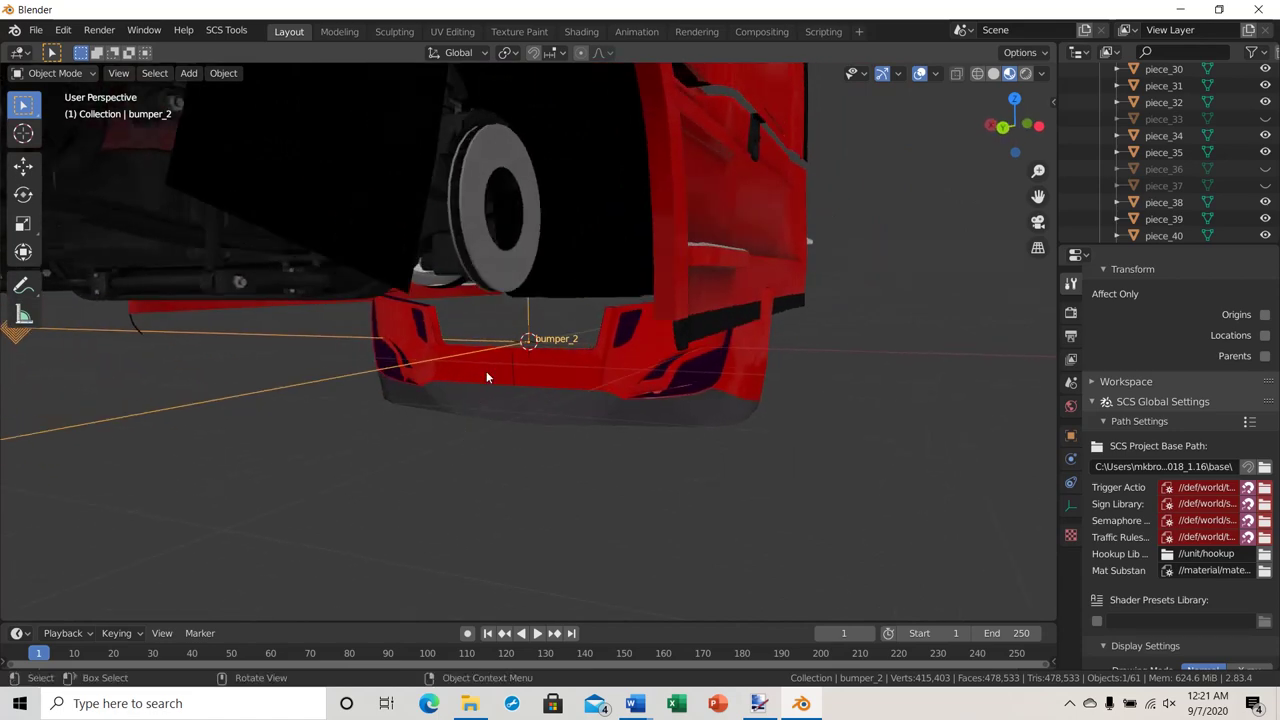
scroll(530, 355, up, 4)
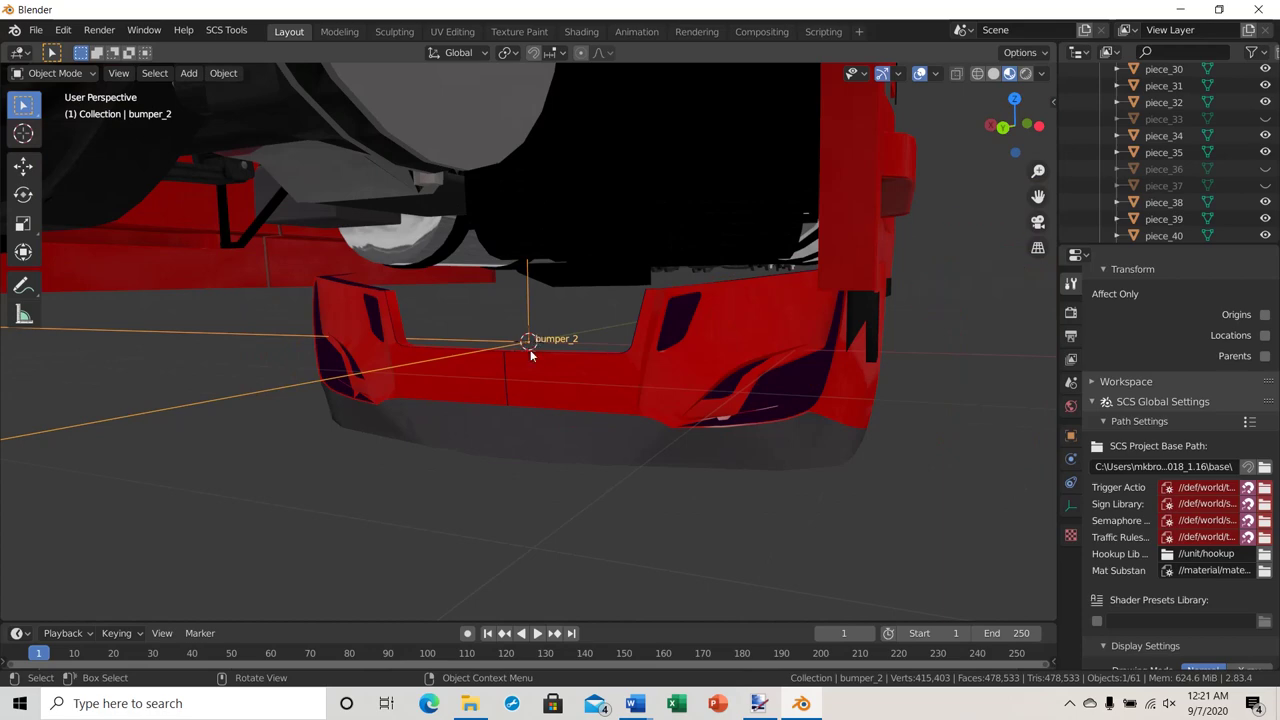
scroll(547, 350, down, 6)
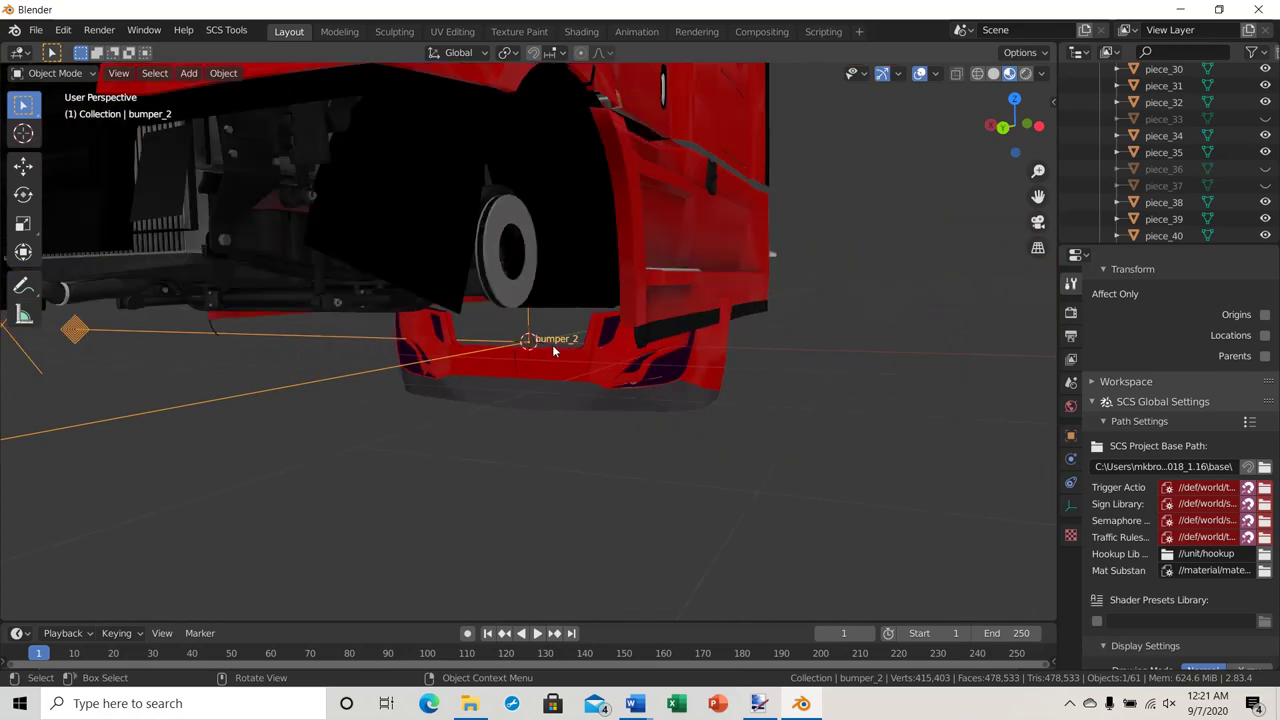
middle_drag(555, 352, 590, 424)
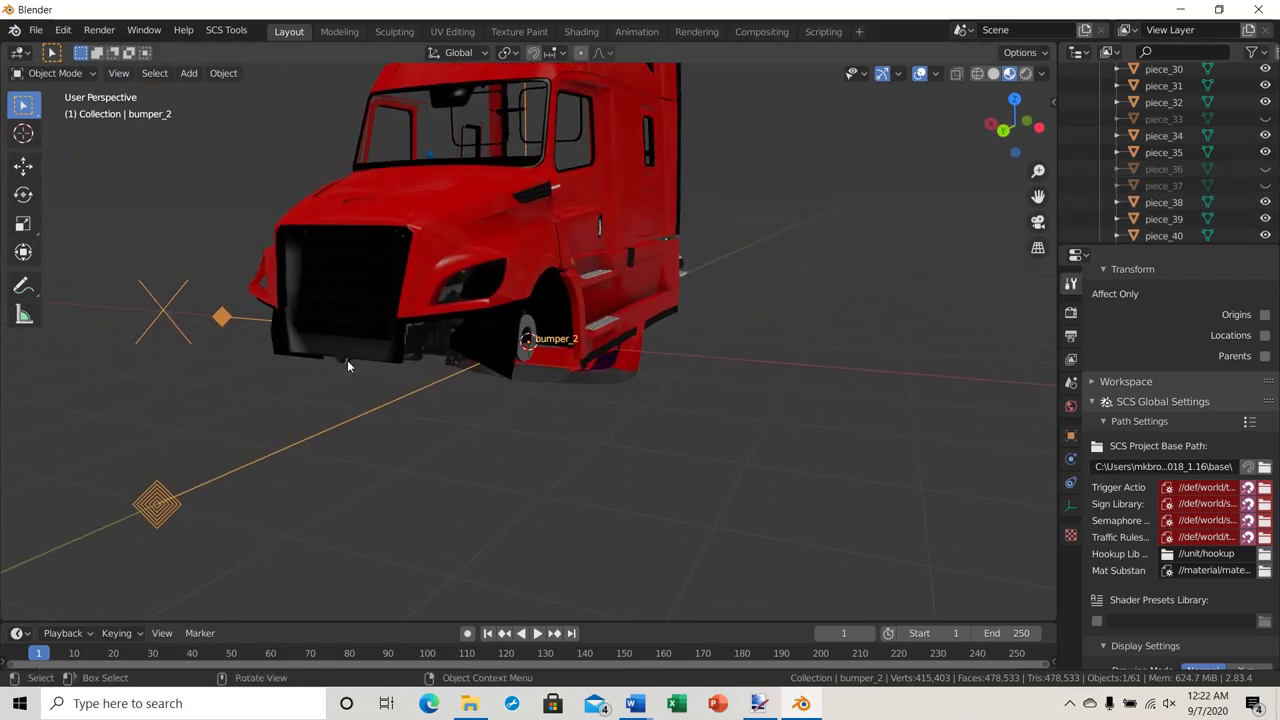
Find the bumper locator in the cascadia hierarchy, make it visible and examine where it sits at the truck's front.
scroll(1183, 176, up, 10)
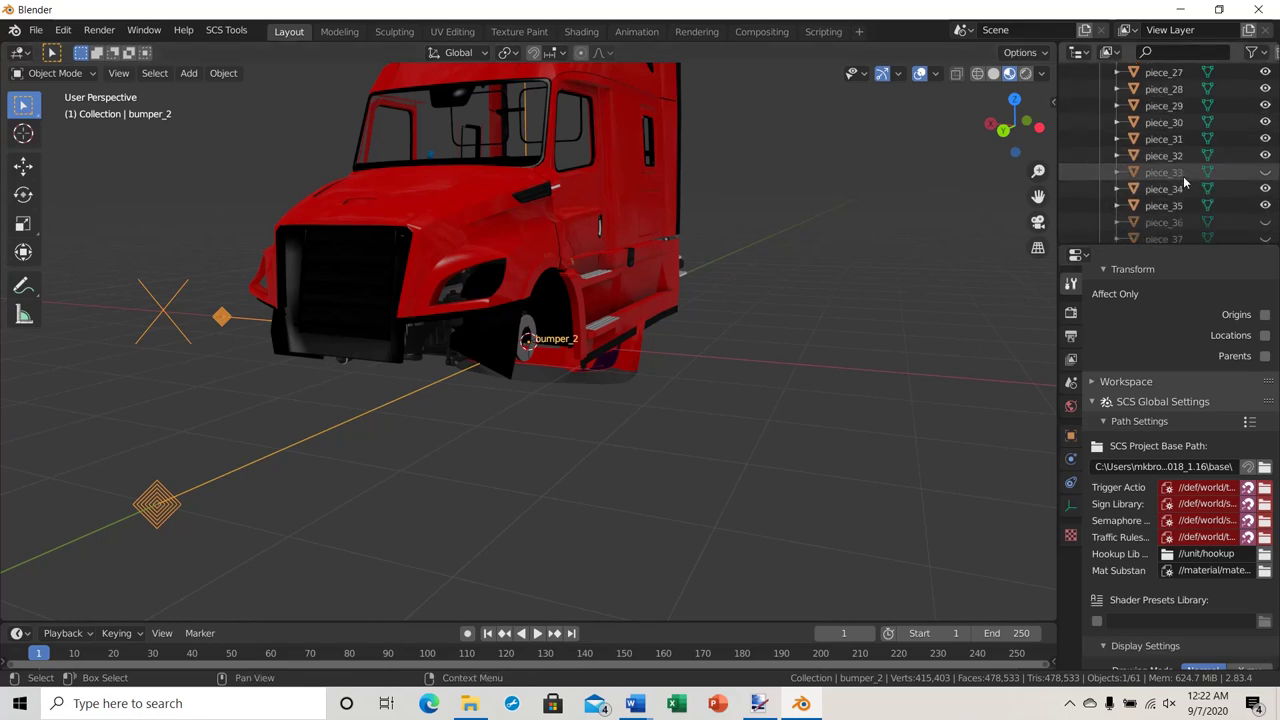
scroll(1190, 175, up, 12)
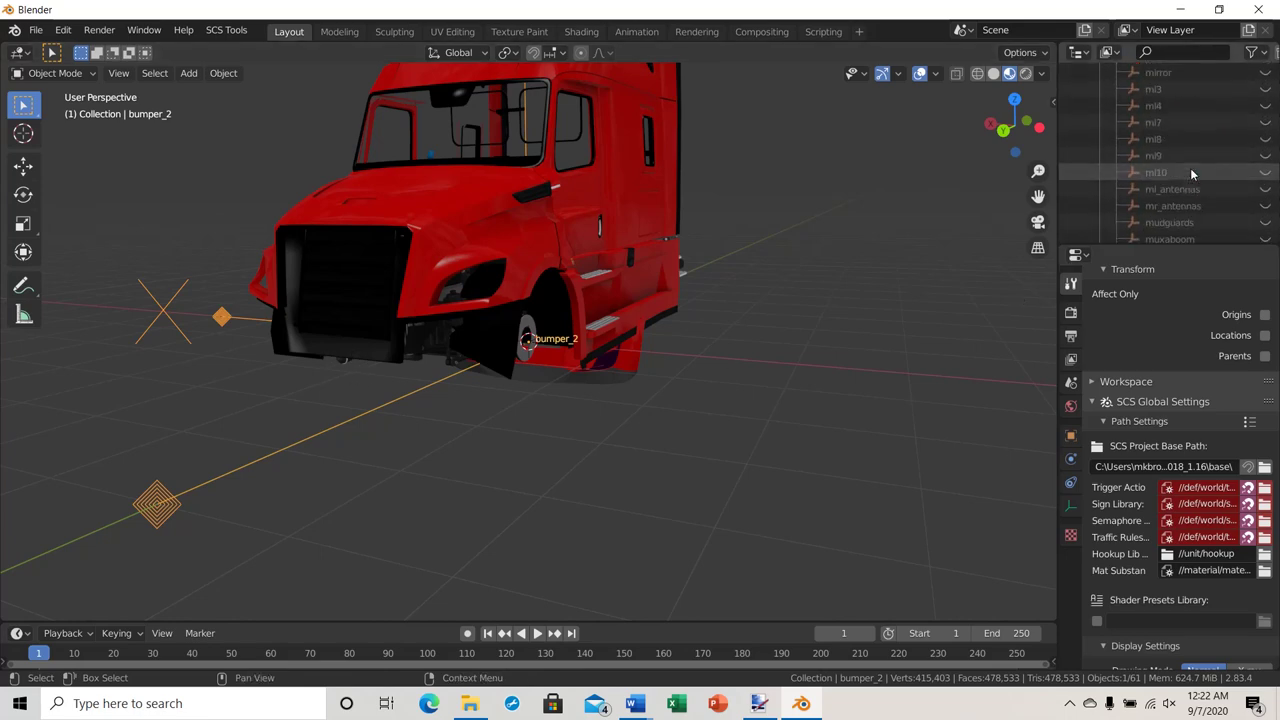
scroll(1210, 181, up, 10)
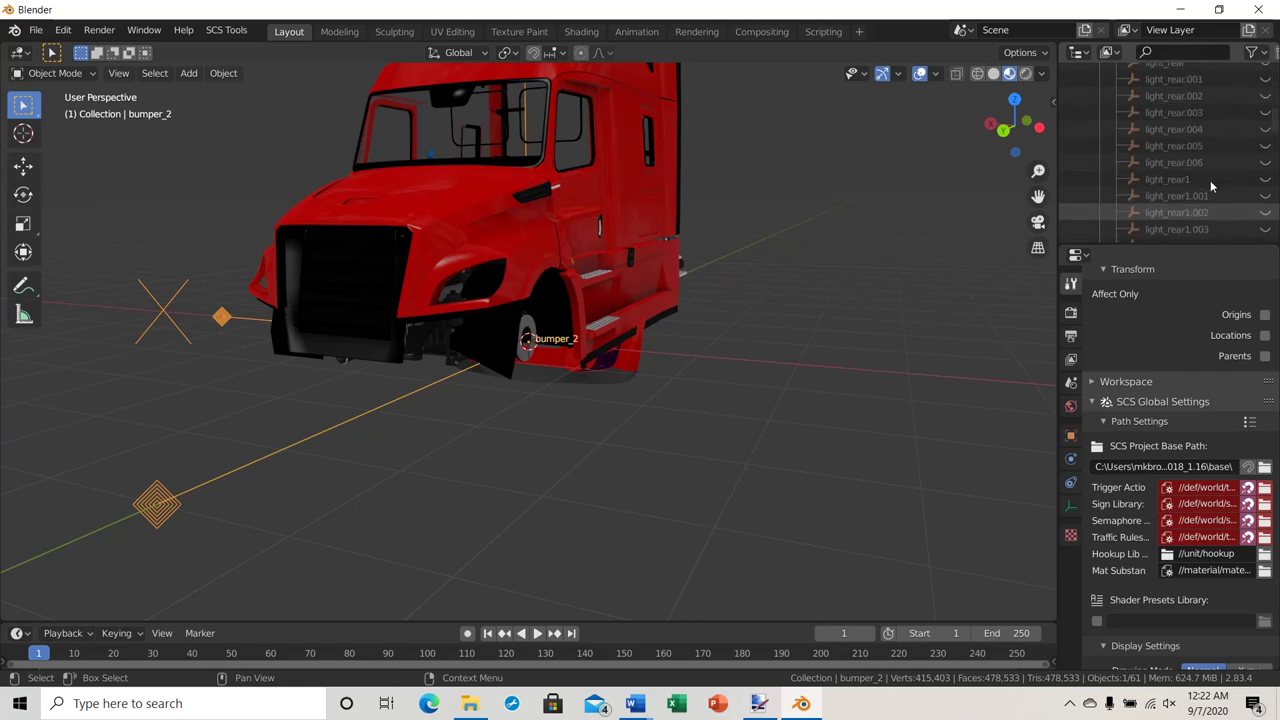
scroll(1210, 188, up, 10)
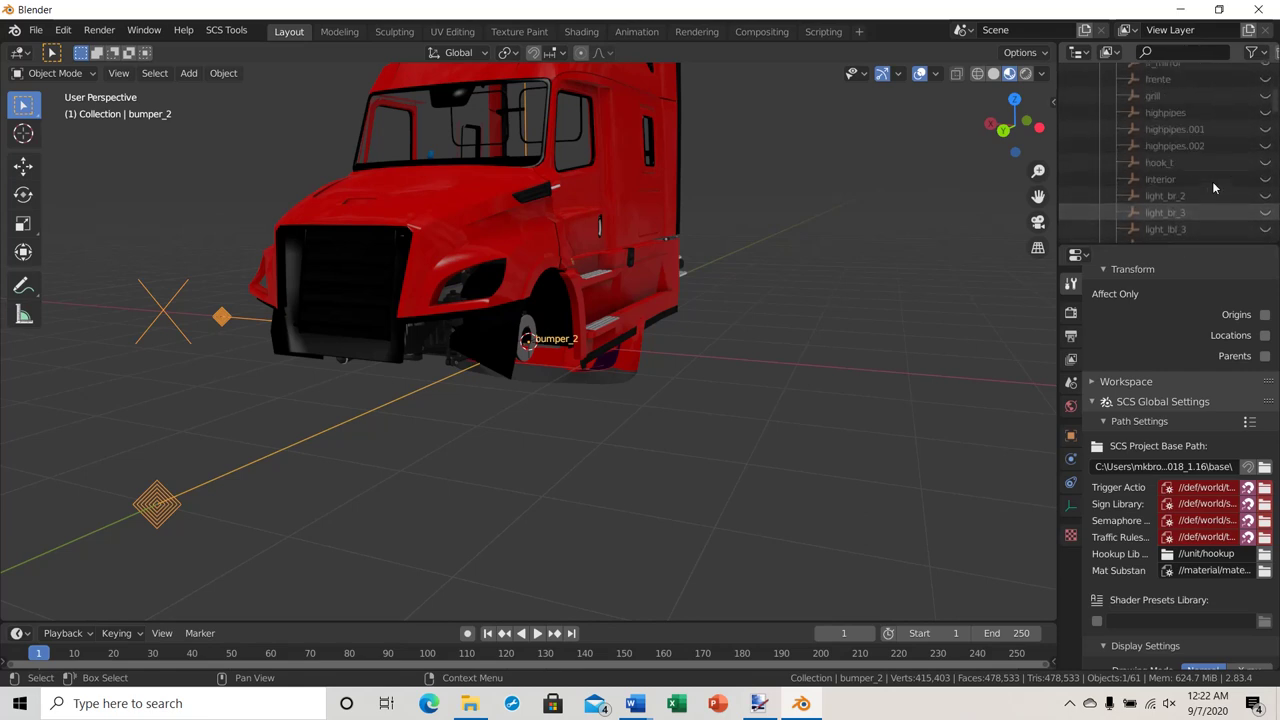
scroll(1210, 182, up, 8)
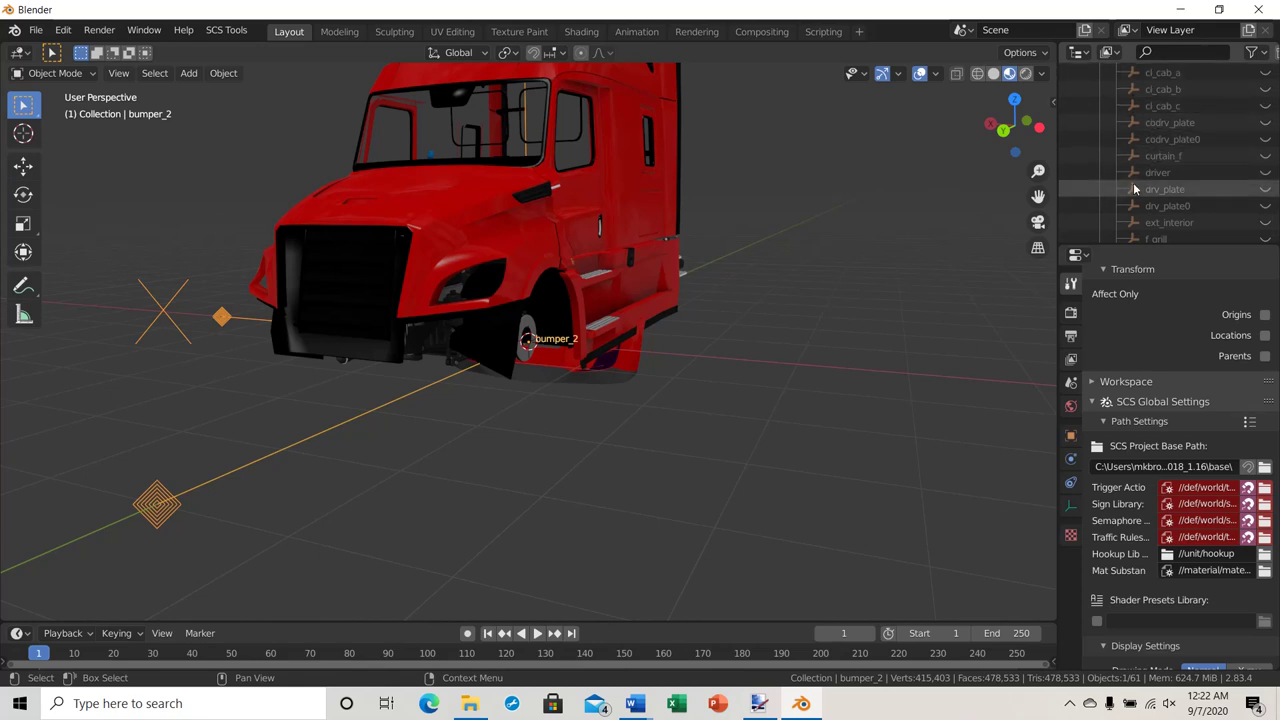
scroll(1209, 188, up, 8)
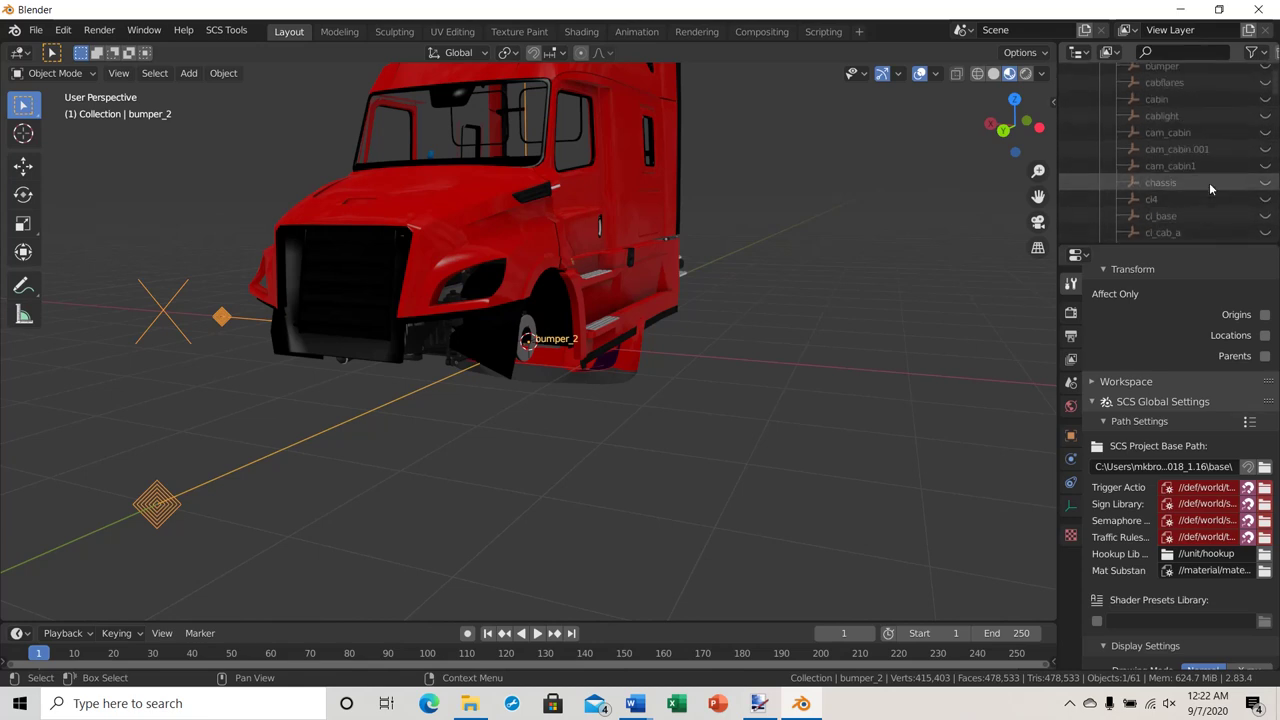
scroll(1209, 182, up, 8)
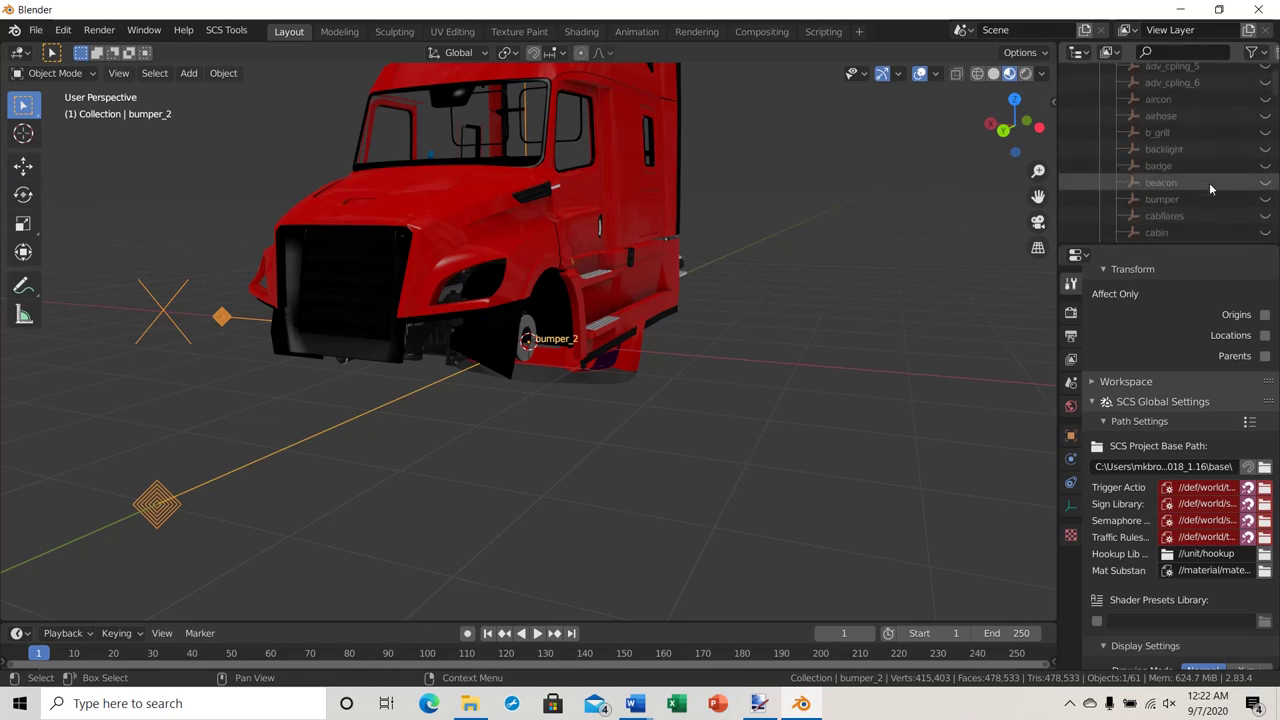
scroll(1208, 182, up, 2)
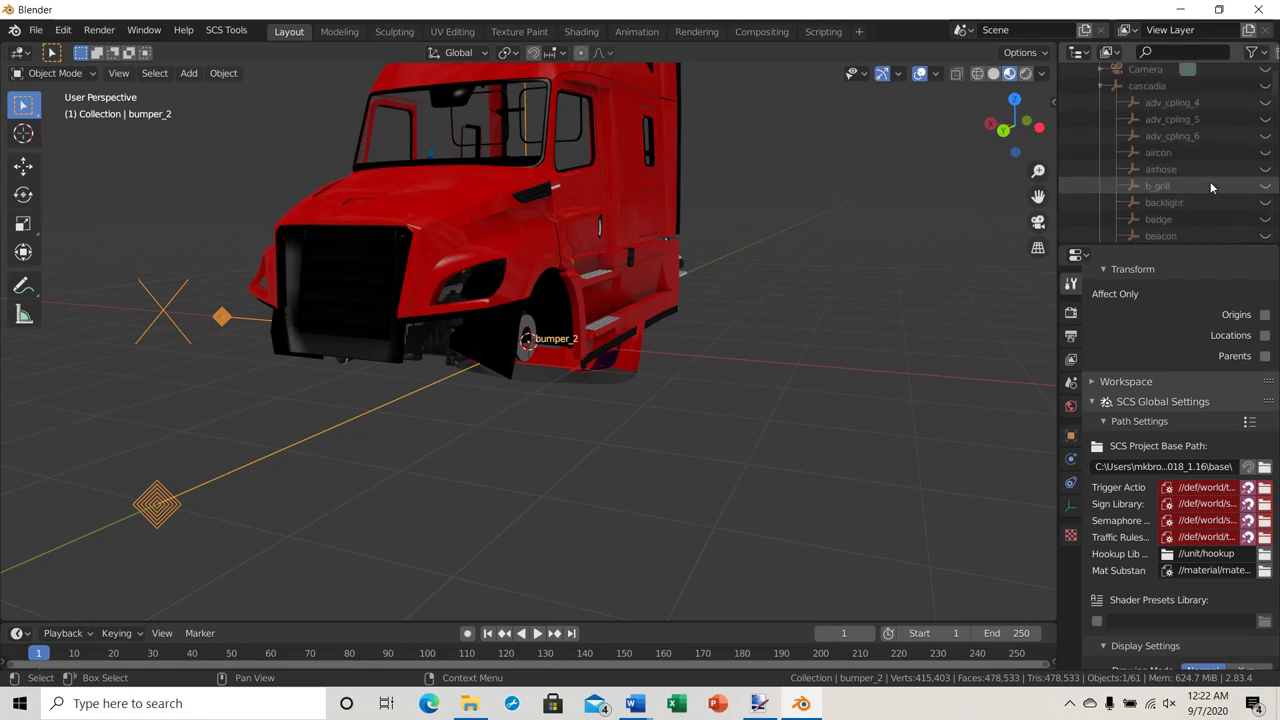
scroll(1210, 181, down, 1)
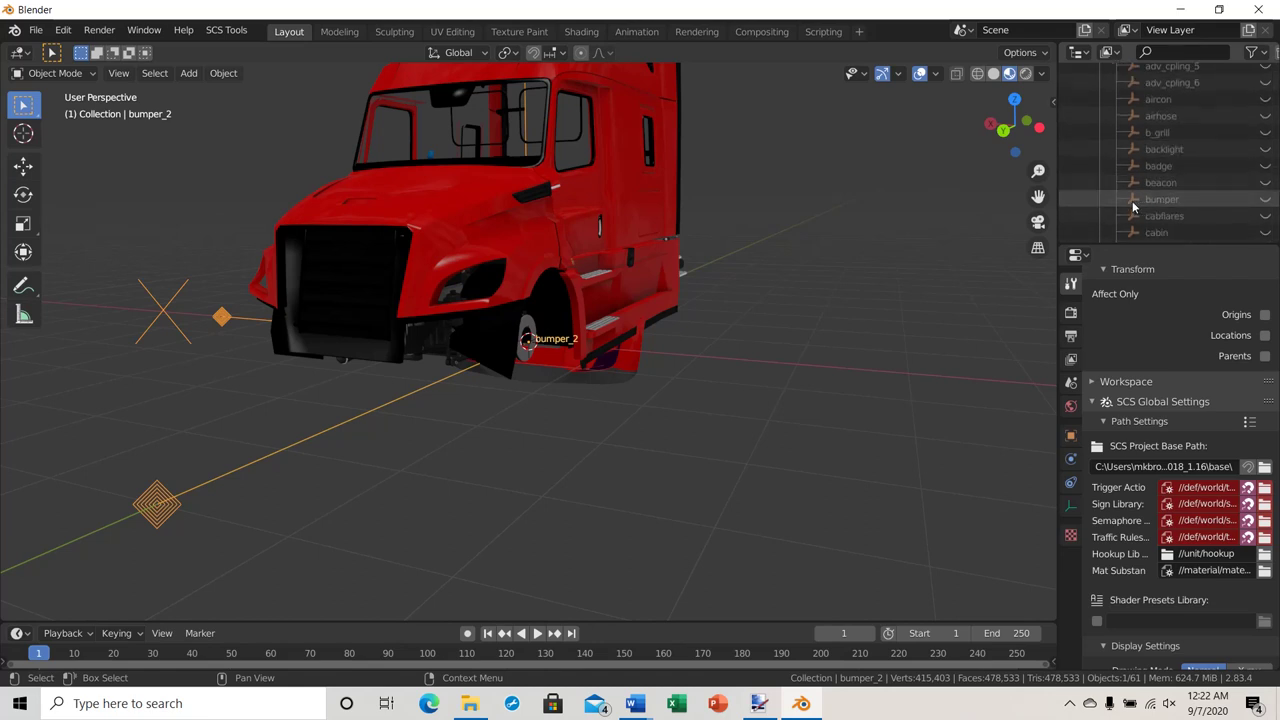
click(1265, 200)
middle_drag(421, 415, 449, 393)
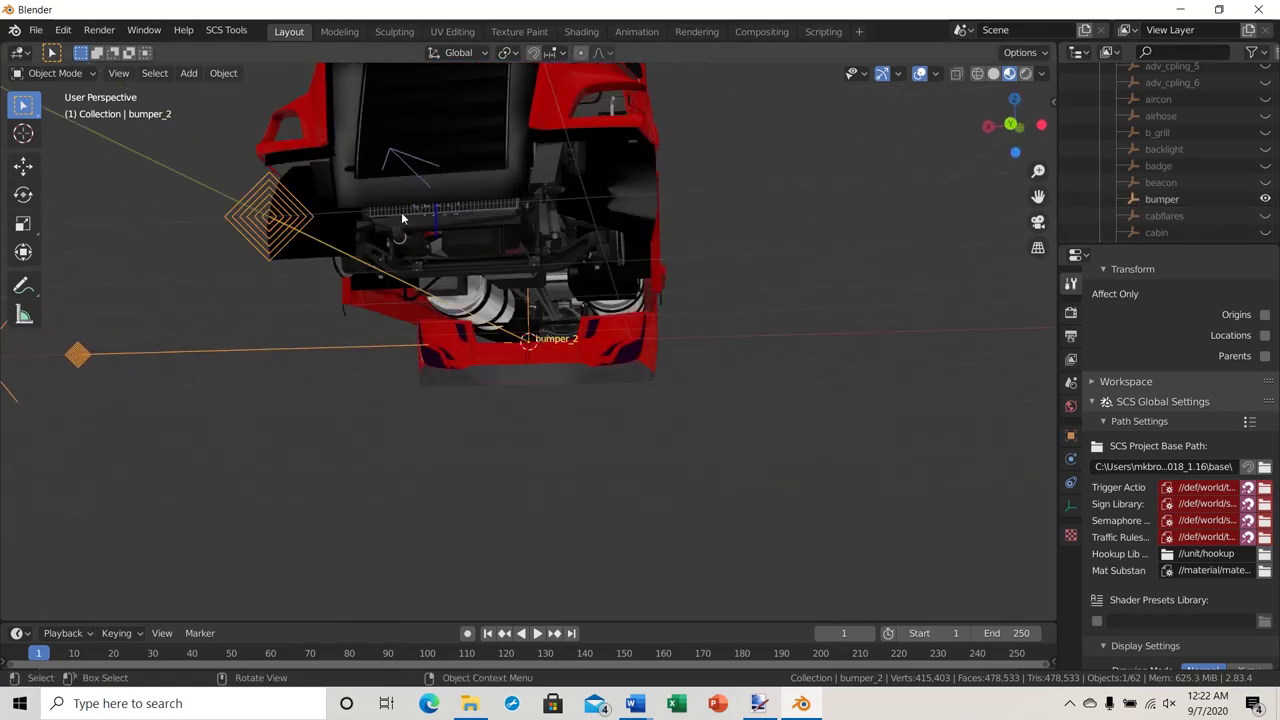
middle_drag(514, 294, 527, 335)
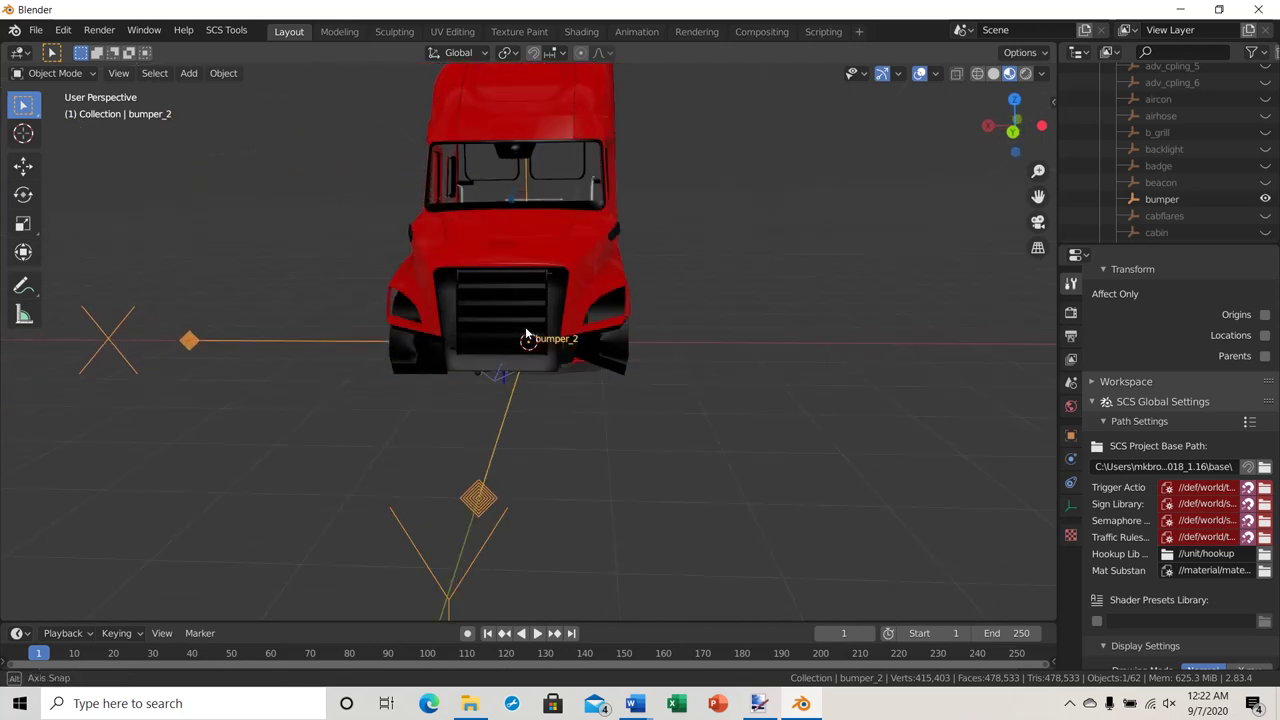
Undo the bumper locator's visibility change and the misplaced bumper_2 import.
click(64, 31)
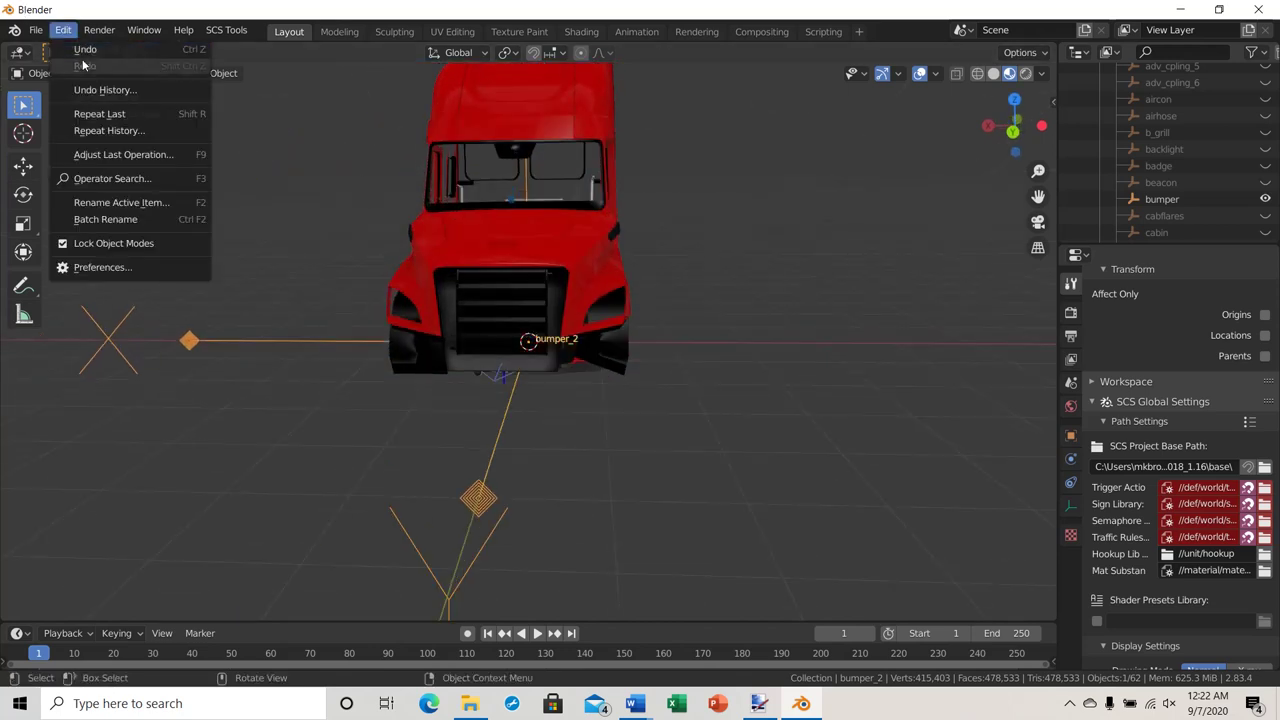
click(81, 52)
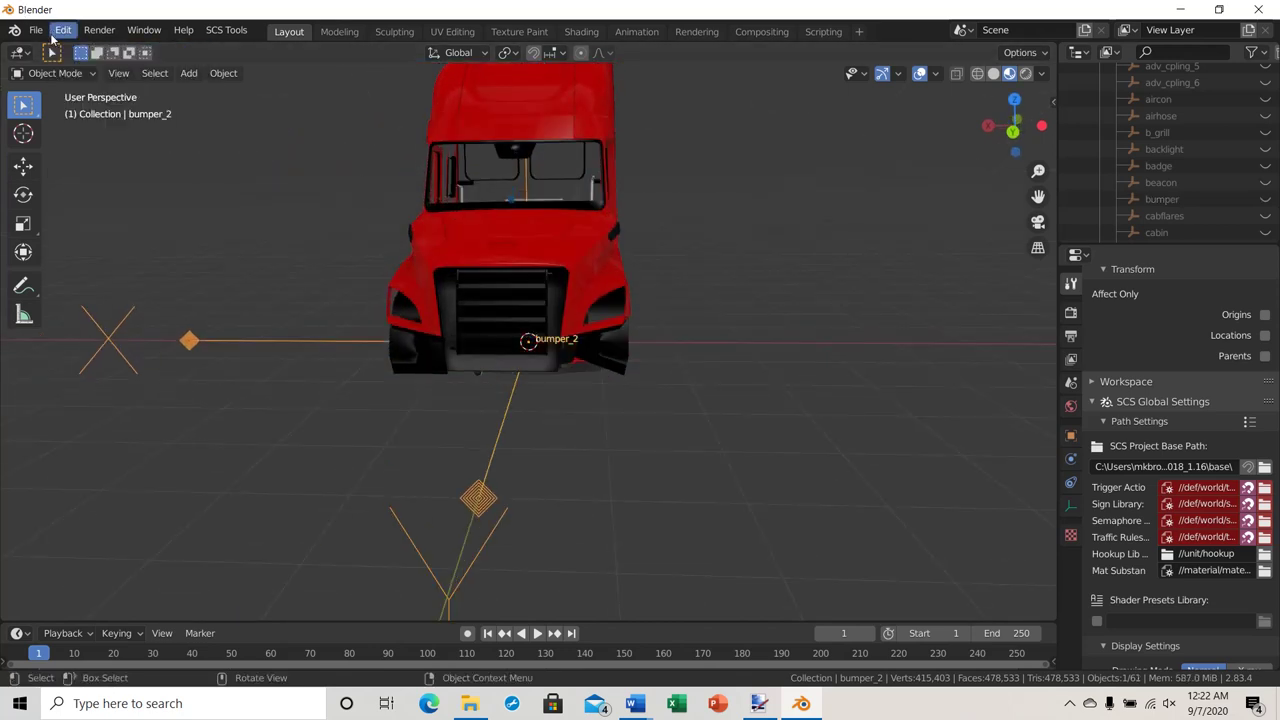
click(63, 31)
click(84, 54)
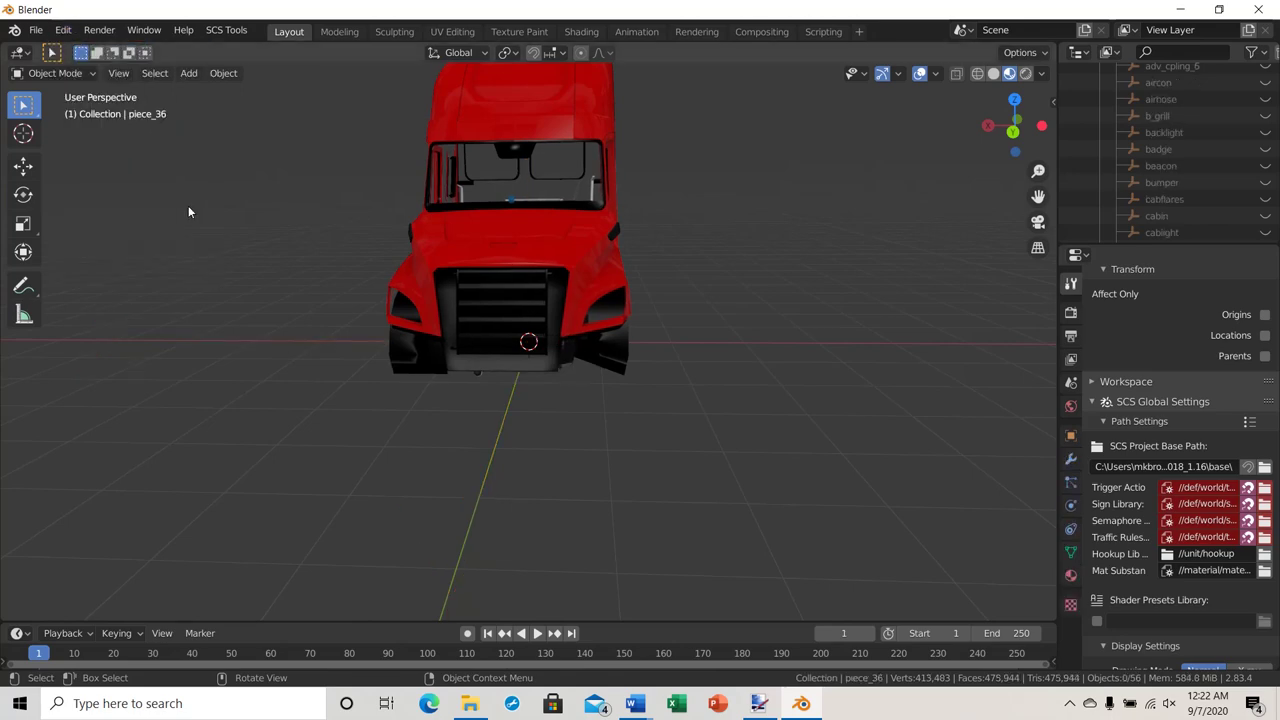
Make the bumper locator in the cascadia hierarchy visible again and check its position beneath the grille.
middle_drag(507, 379, 405, 393)
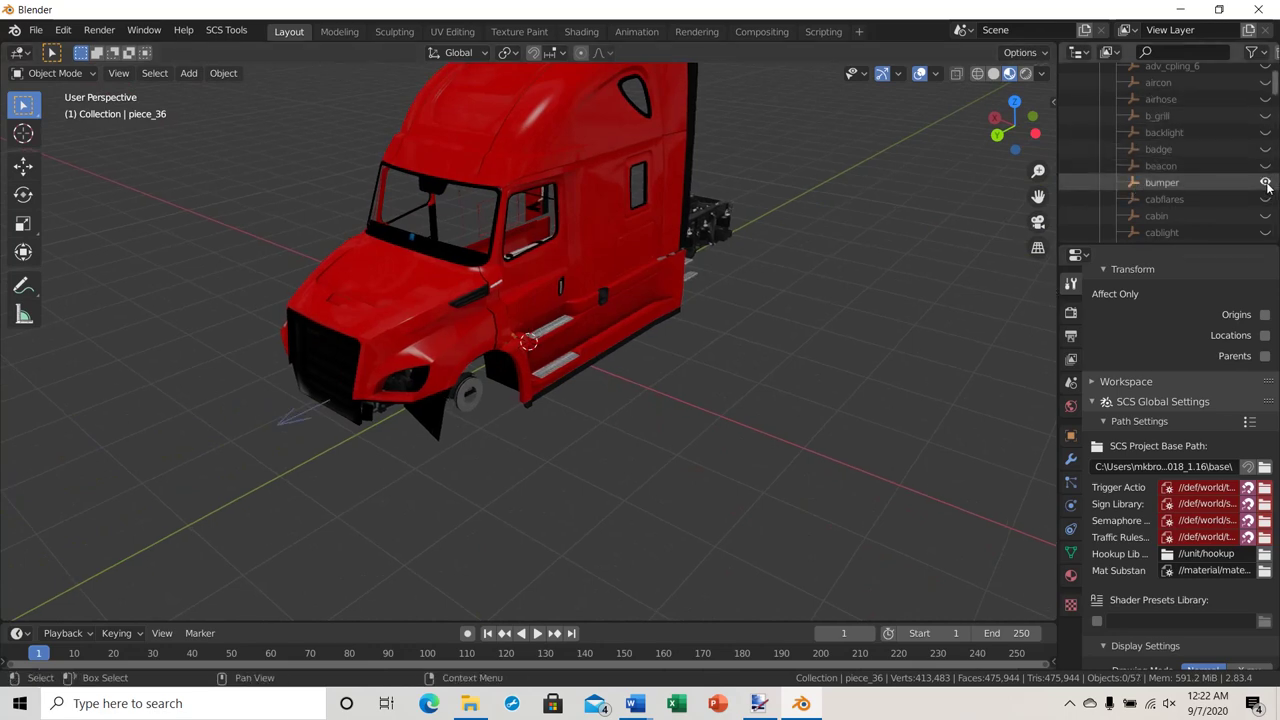
middle_drag(651, 434, 676, 373)
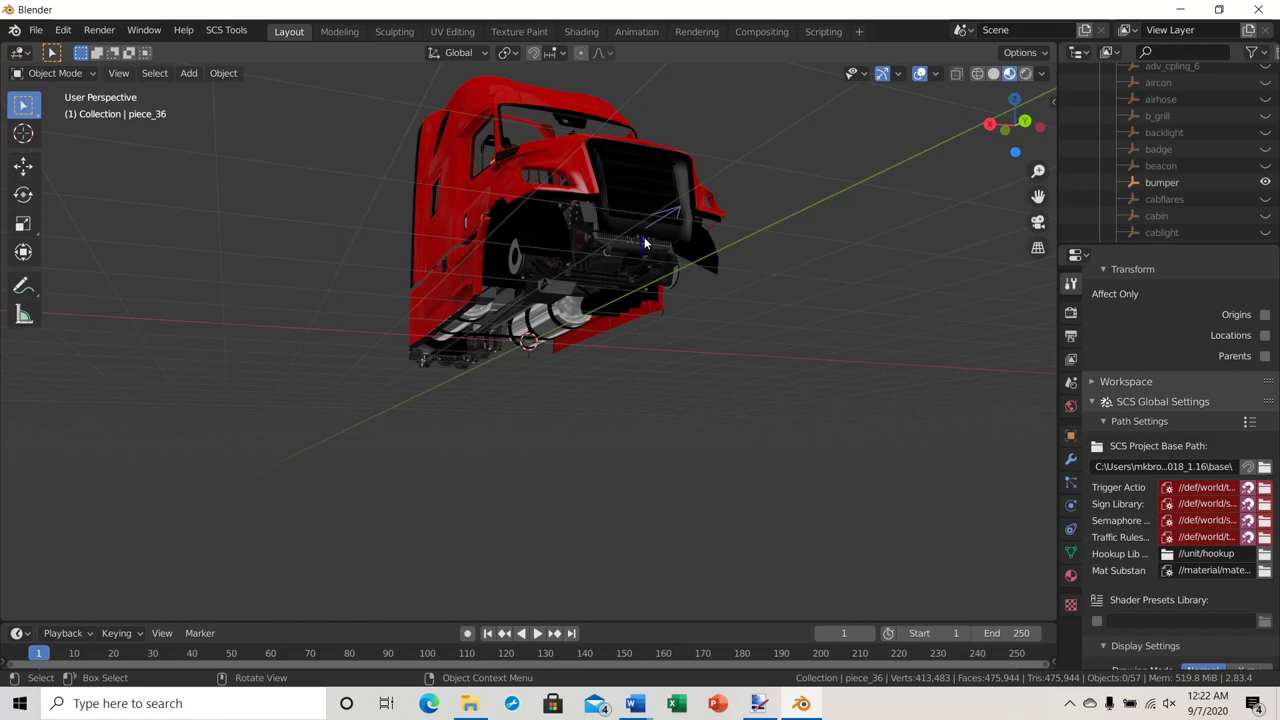
middle_drag(825, 343, 758, 367)
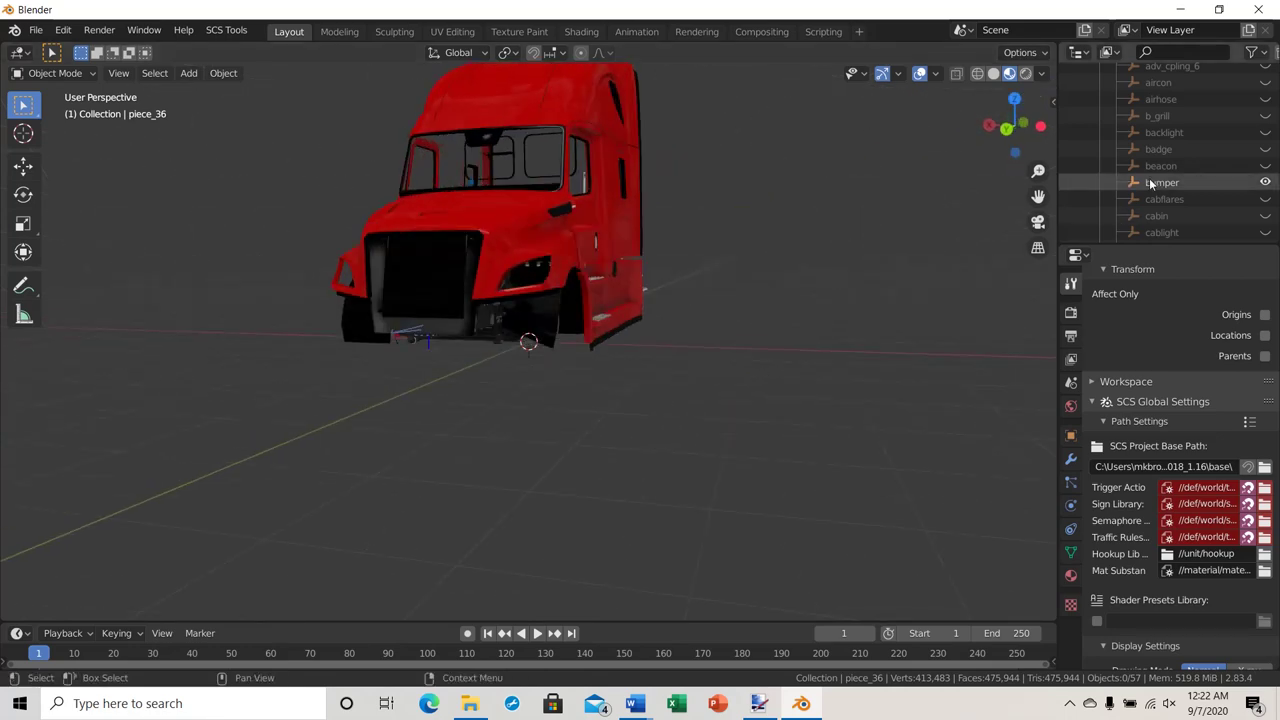
middle_drag(567, 411, 555, 413)
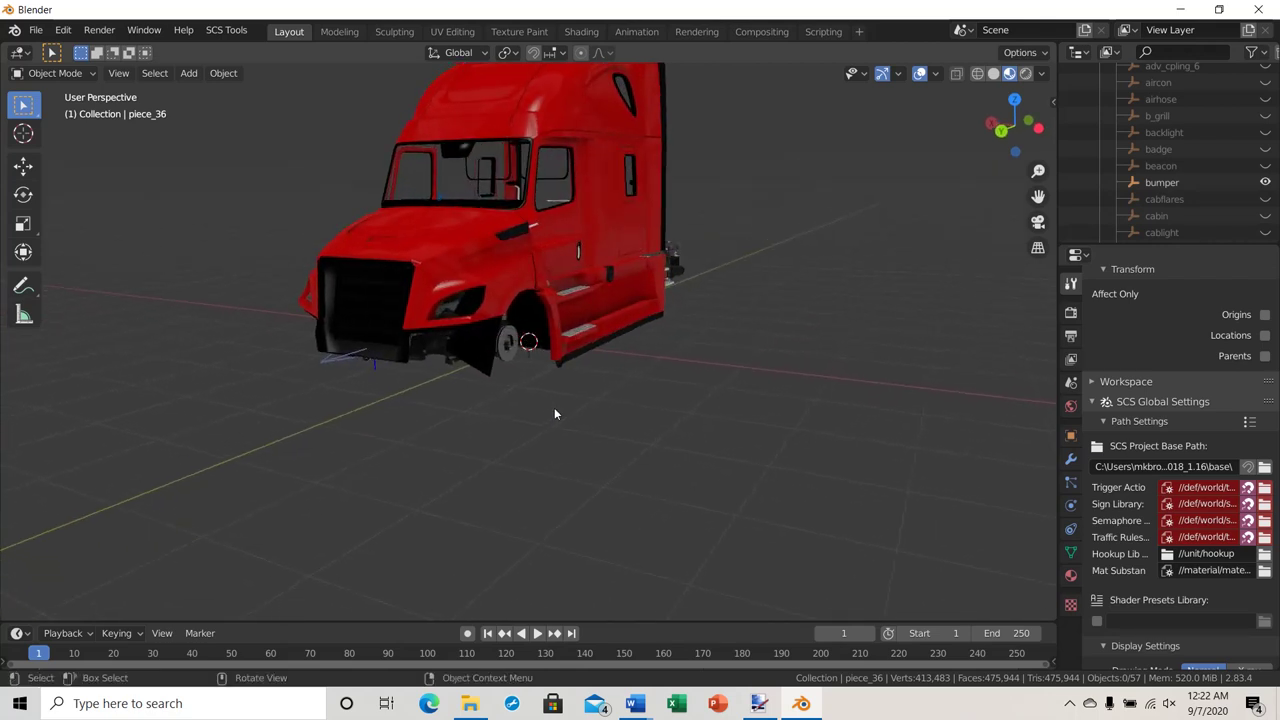
Select the bumper locator in the cascadia hierarchy and snap the 3D cursor to it.
key(shift+s)
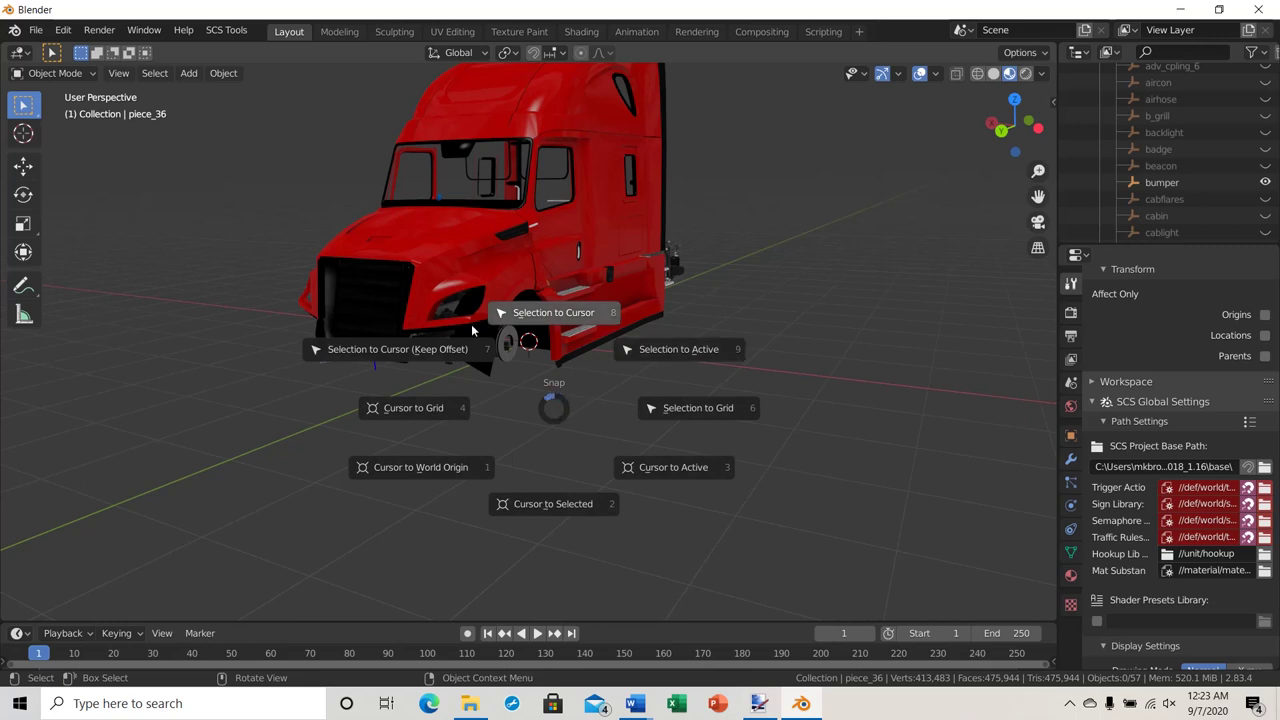
click(551, 505)
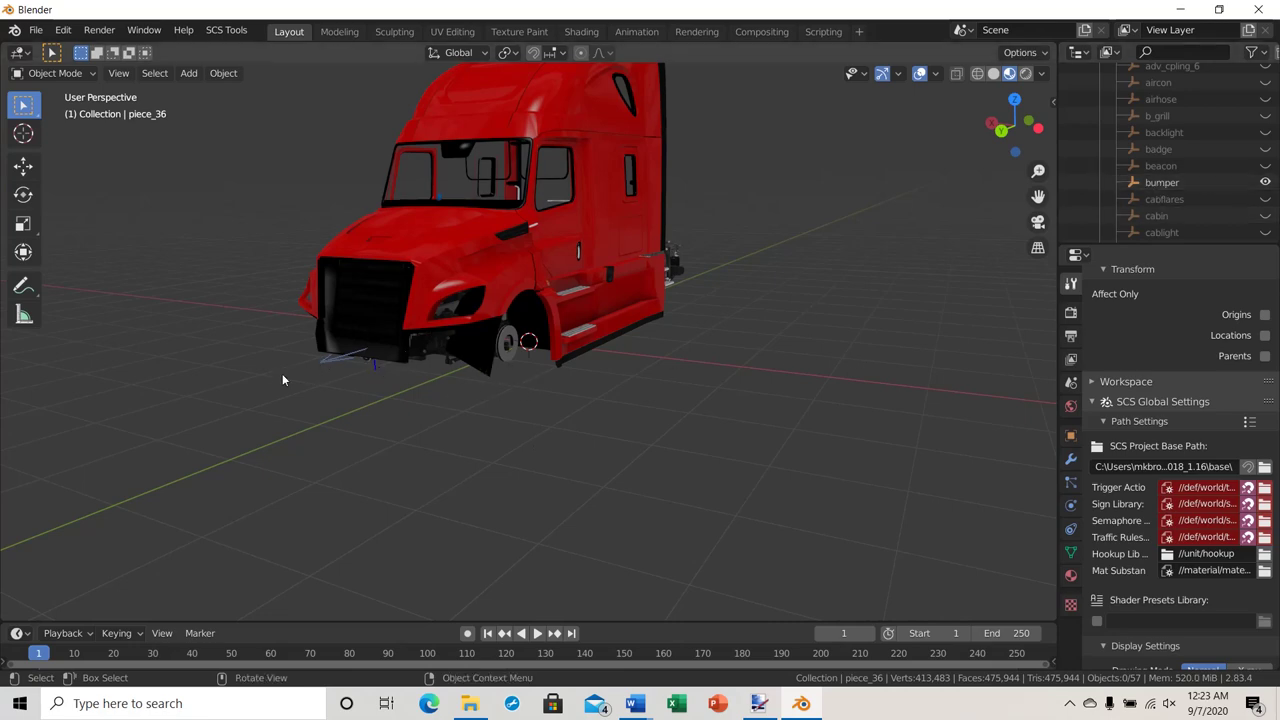
click(1162, 184)
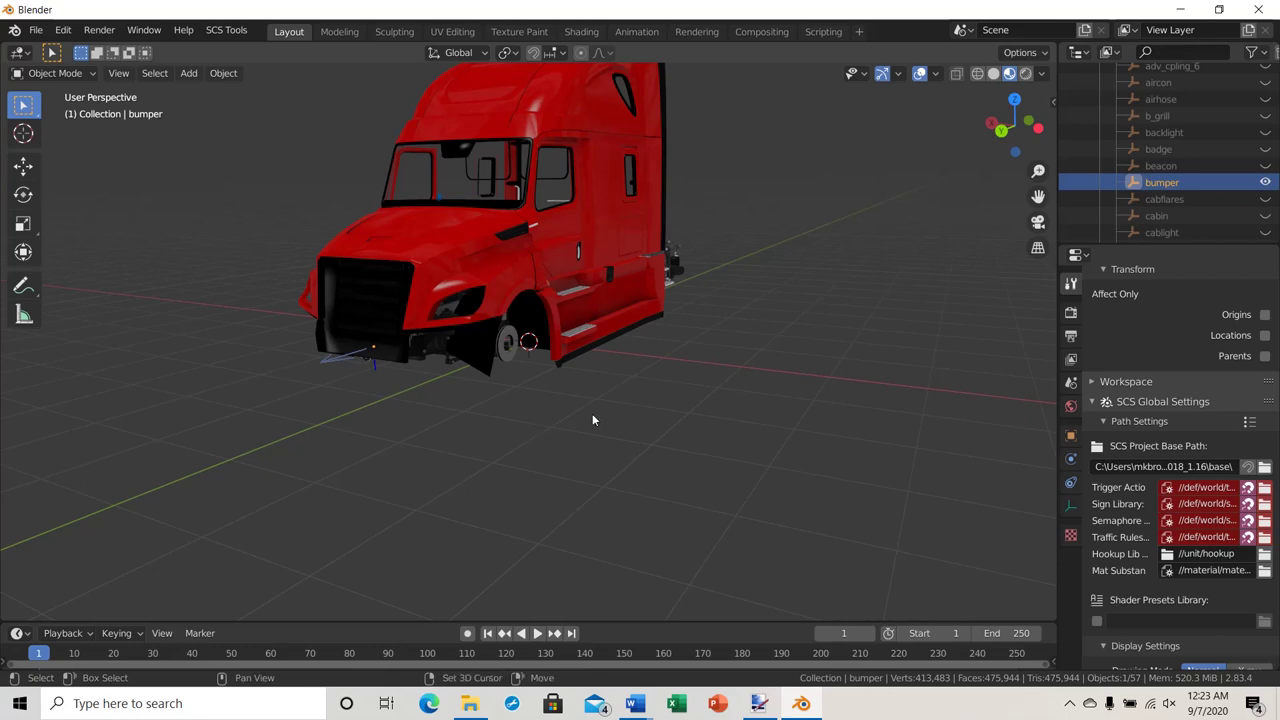
key(shift+s)
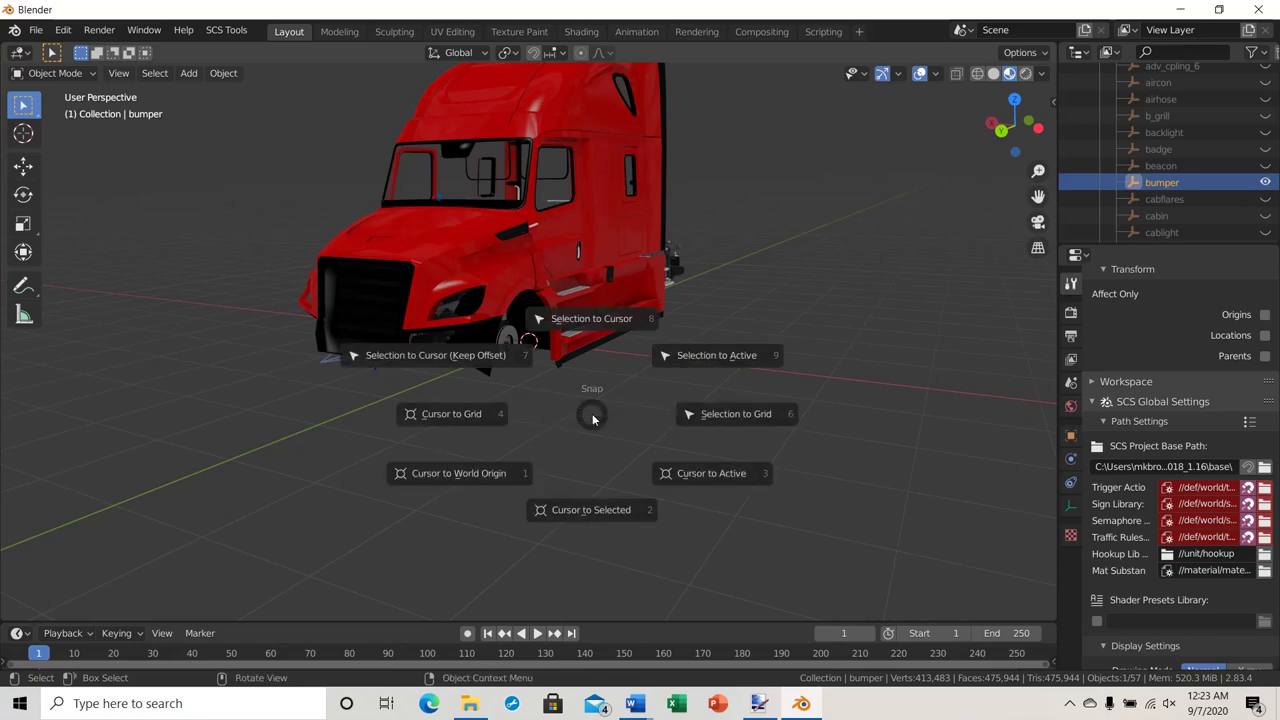
click(594, 510)
middle_drag(604, 497, 423, 380)
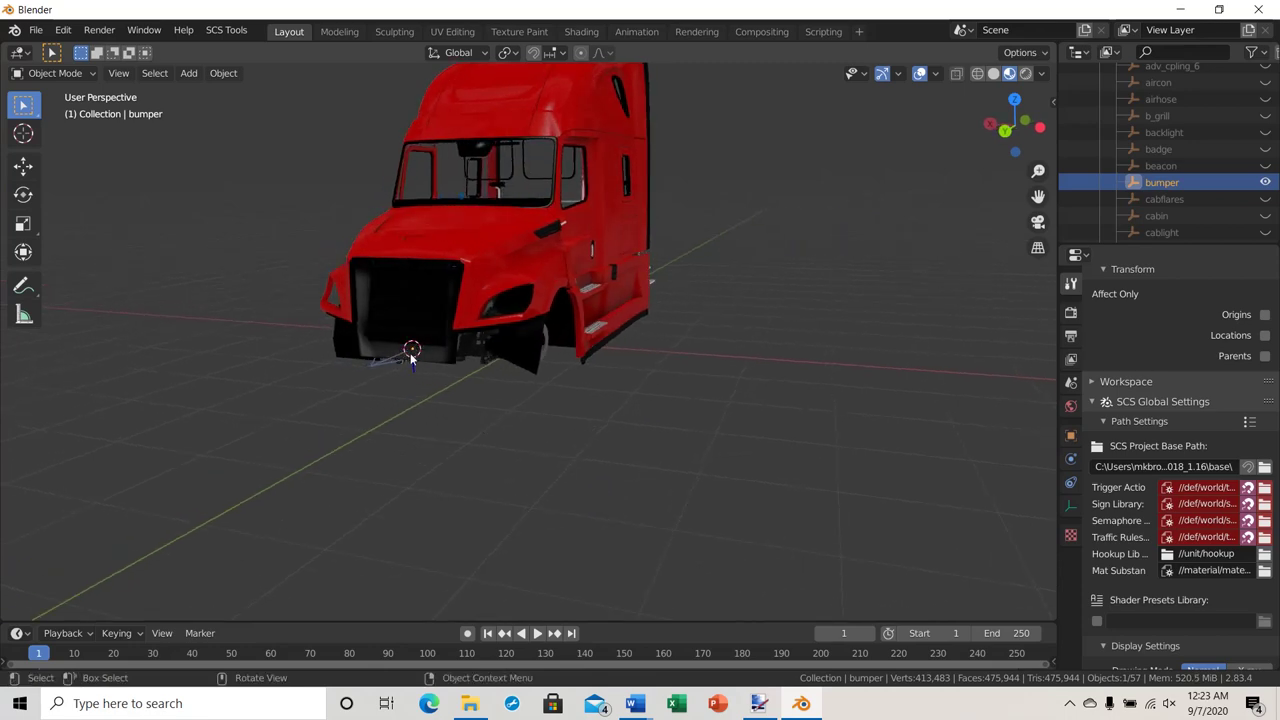
middle_drag(430, 435, 407, 449)
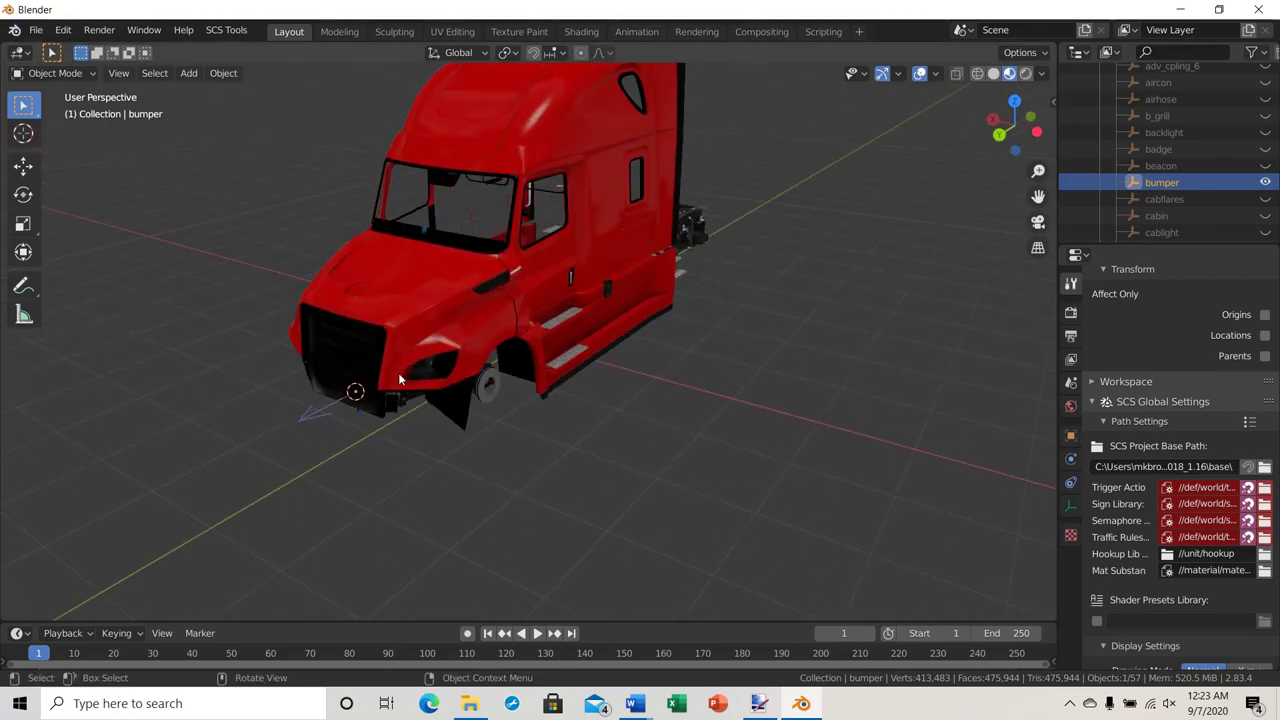
middle_drag(398, 376, 404, 403)
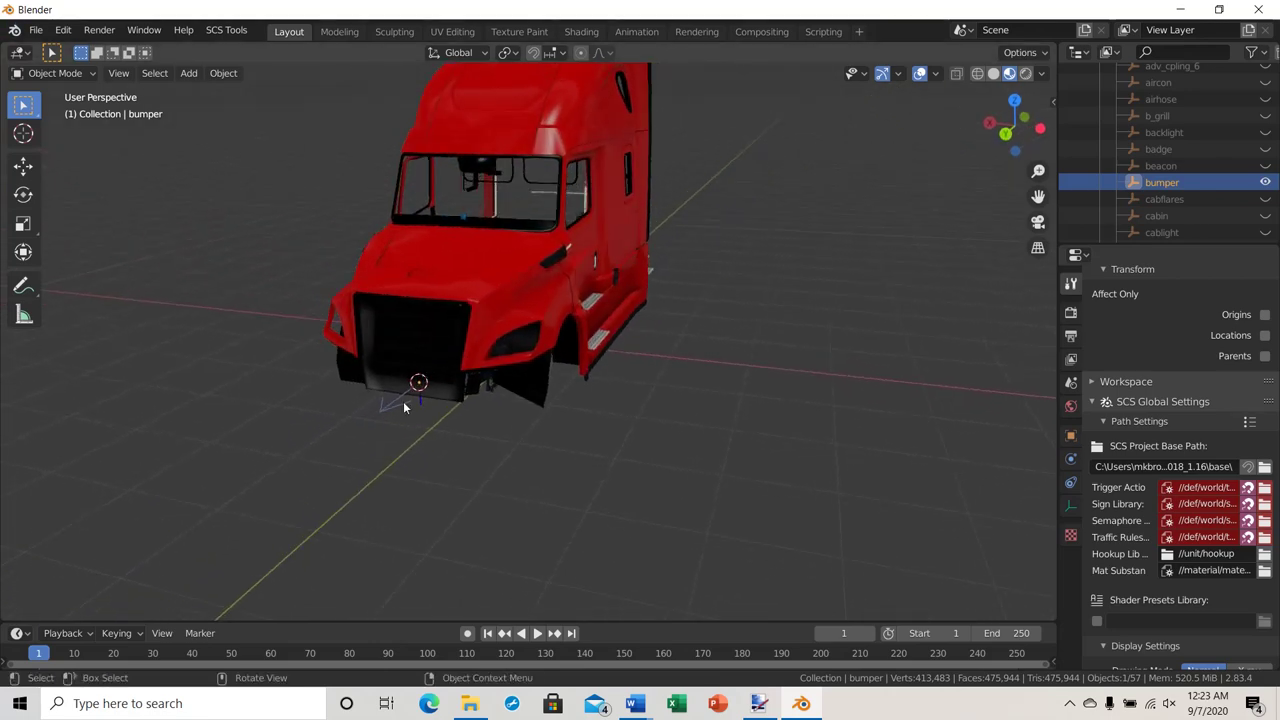
Import the SCS game object bumper_2.pim from the bumper\cascadia_2018 folder at the 3D cursor with the default import options.
click(36, 31)
mouse_move(60, 255)
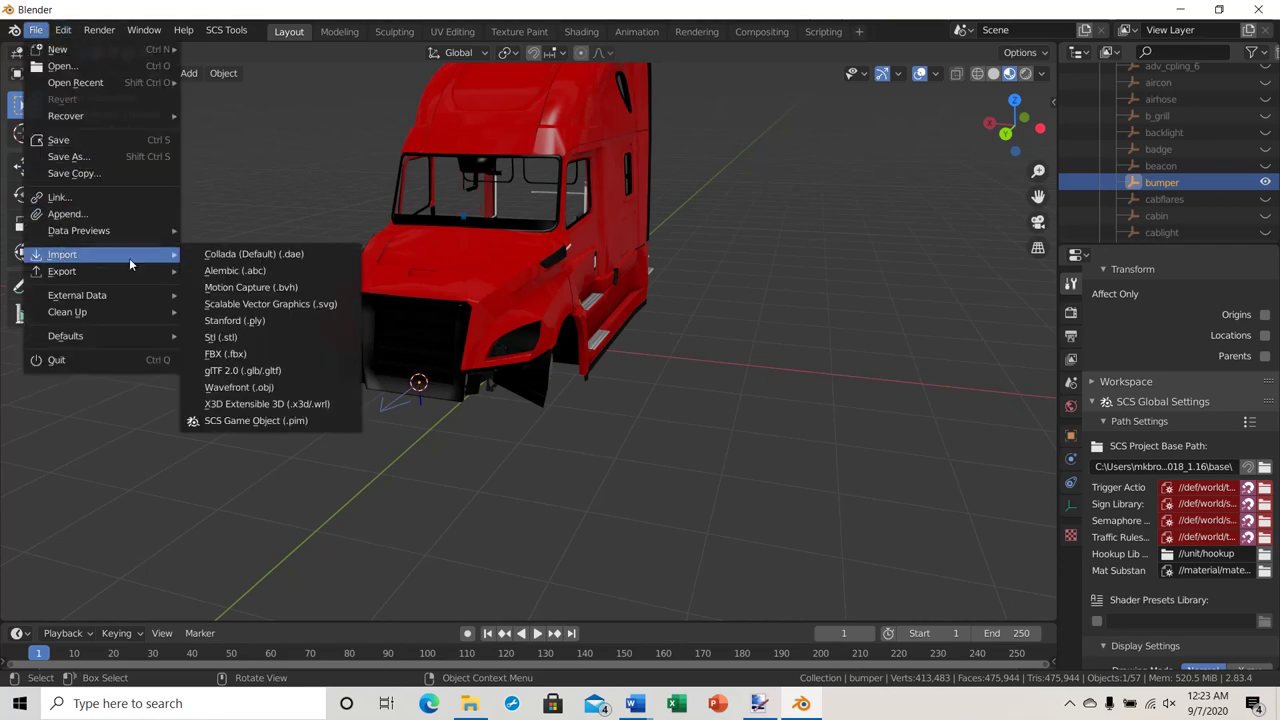
click(269, 420)
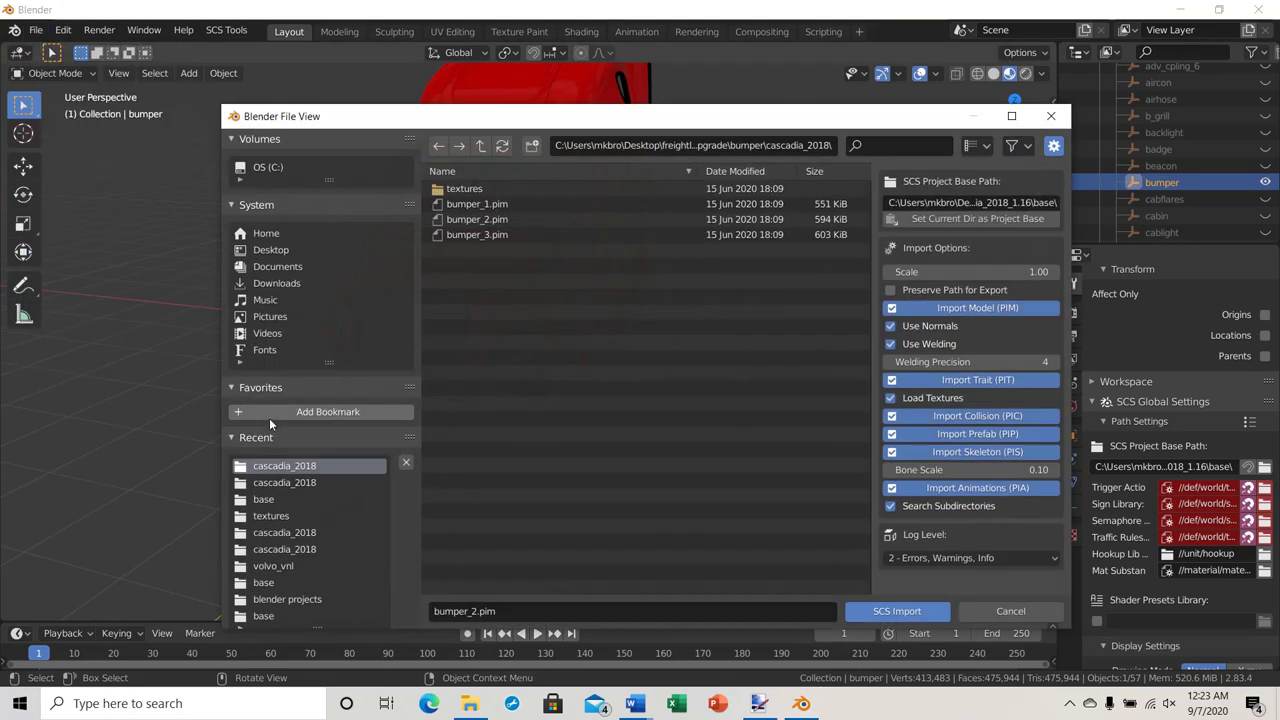
click(465, 220)
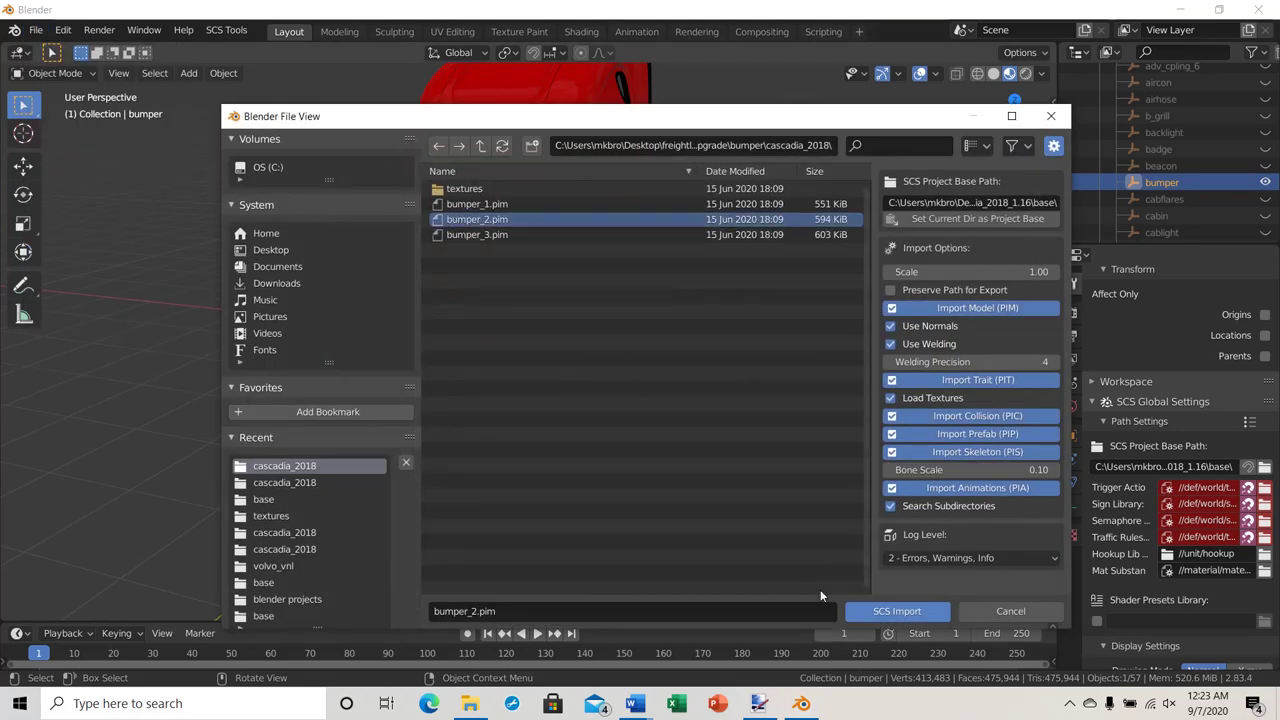
click(875, 612)
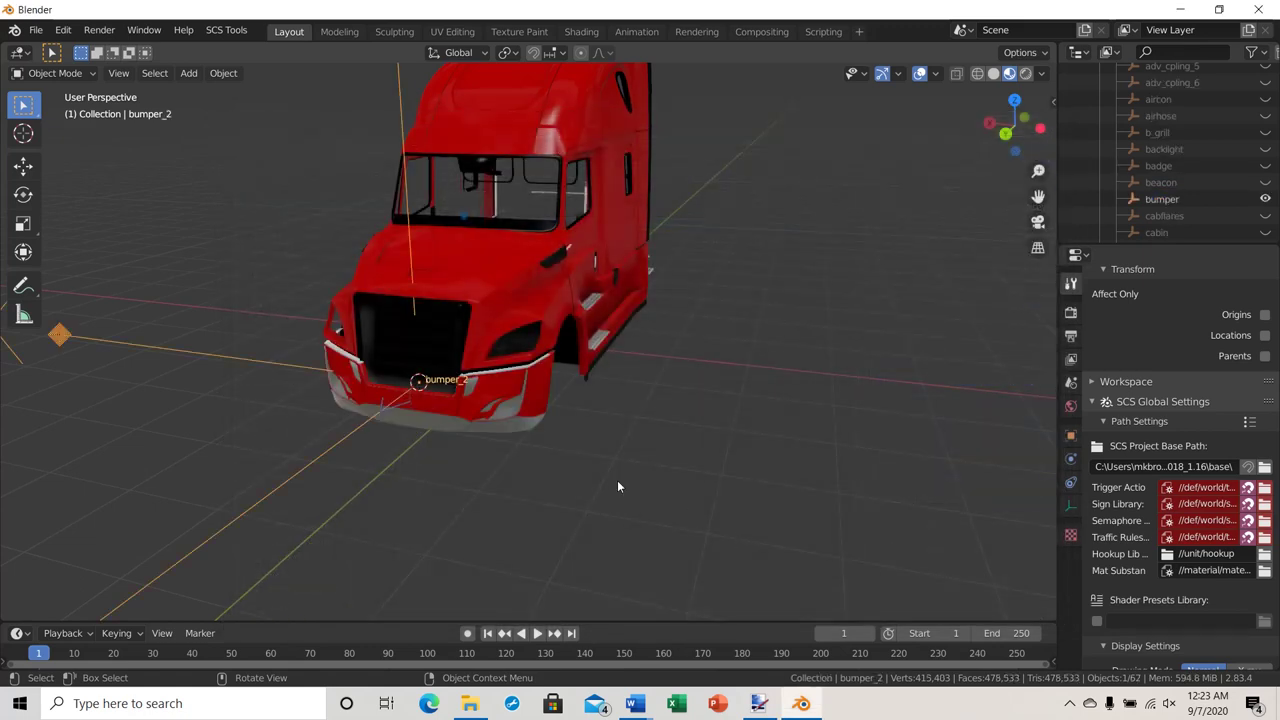
Examine how the imported bumper fits the truck's front from both sides, and enlarge the area showing the object hierarchy.
middle_drag(618, 486, 724, 460)
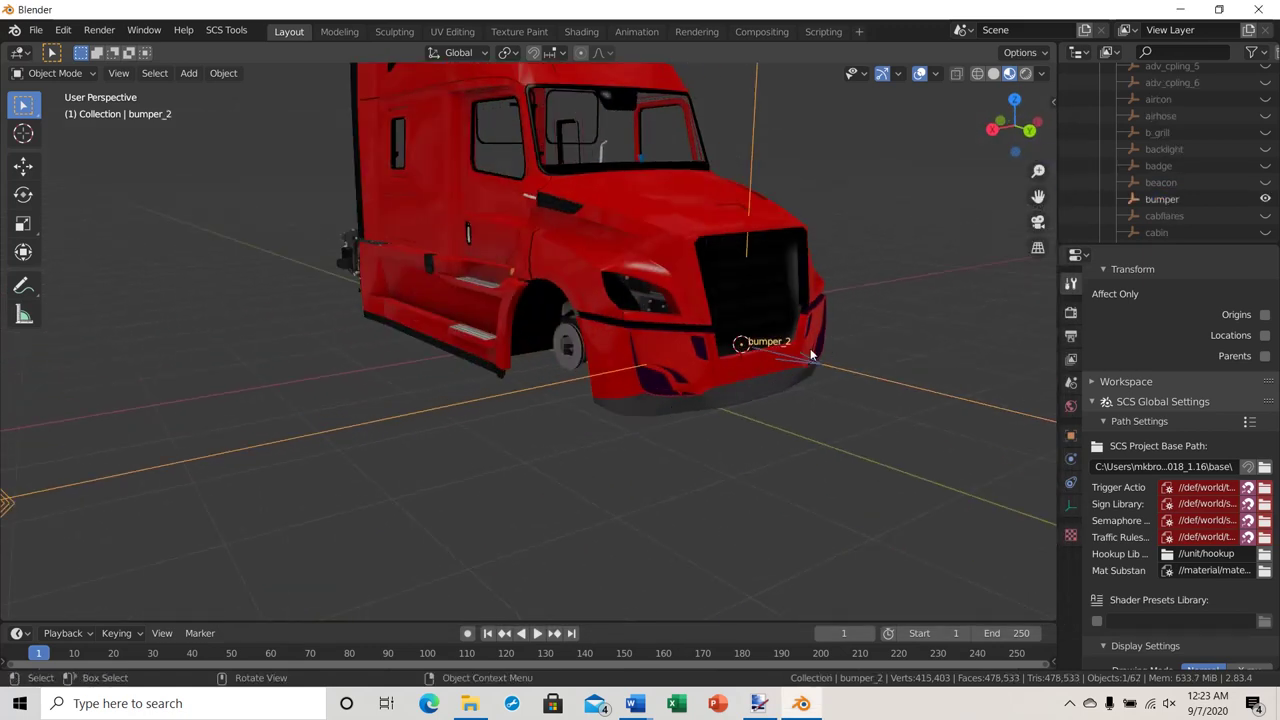
middle_drag(840, 408, 648, 400)
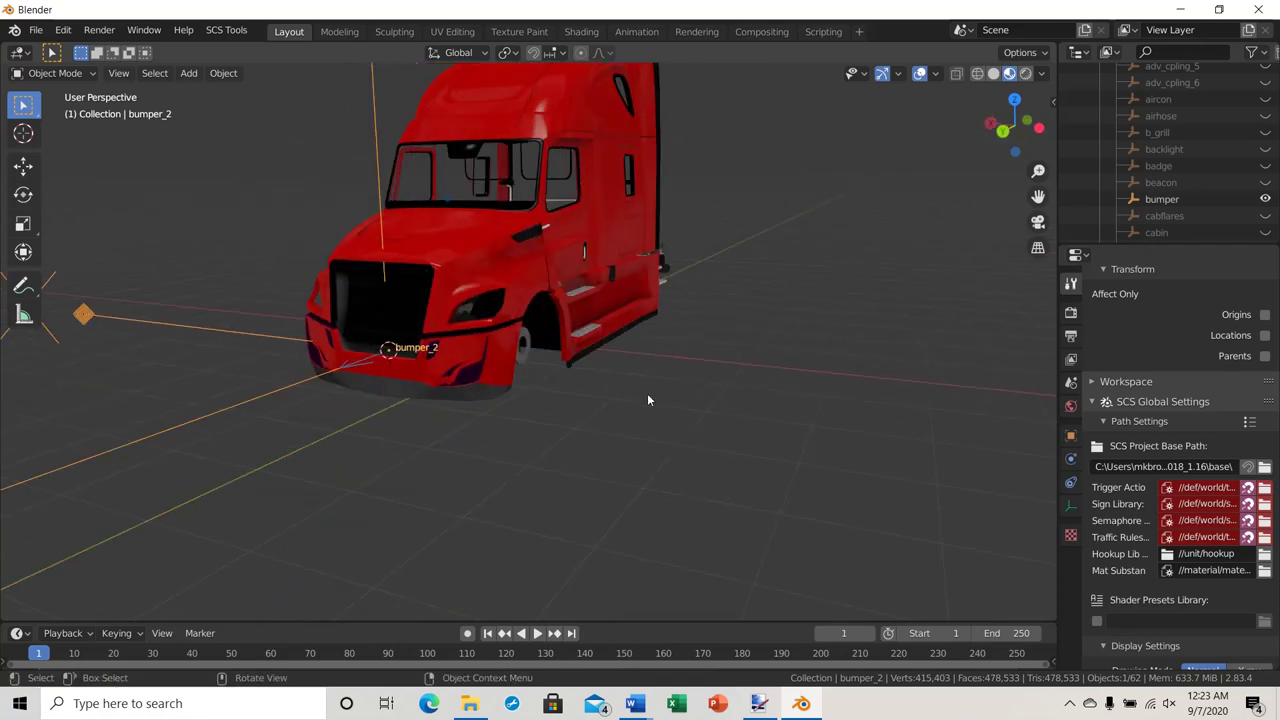
scroll(510, 409, up, 3)
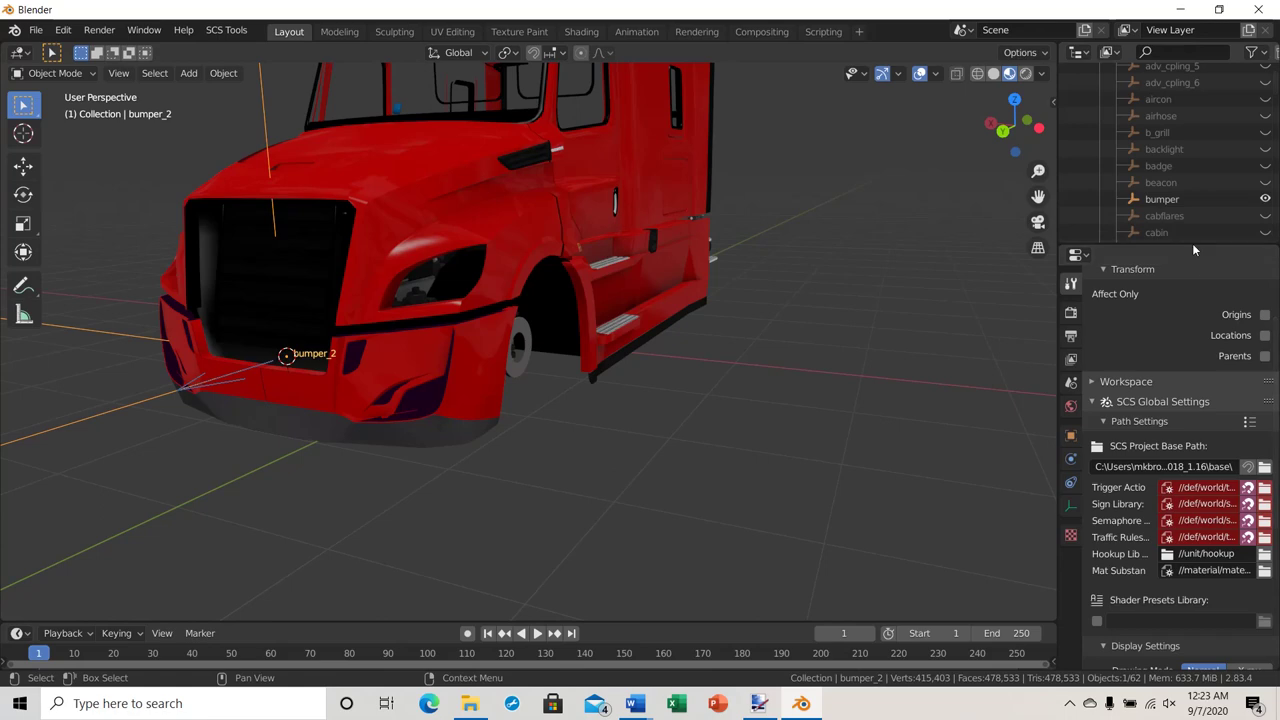
drag(1192, 245, 1192, 336)
middle_drag(738, 332, 452, 367)
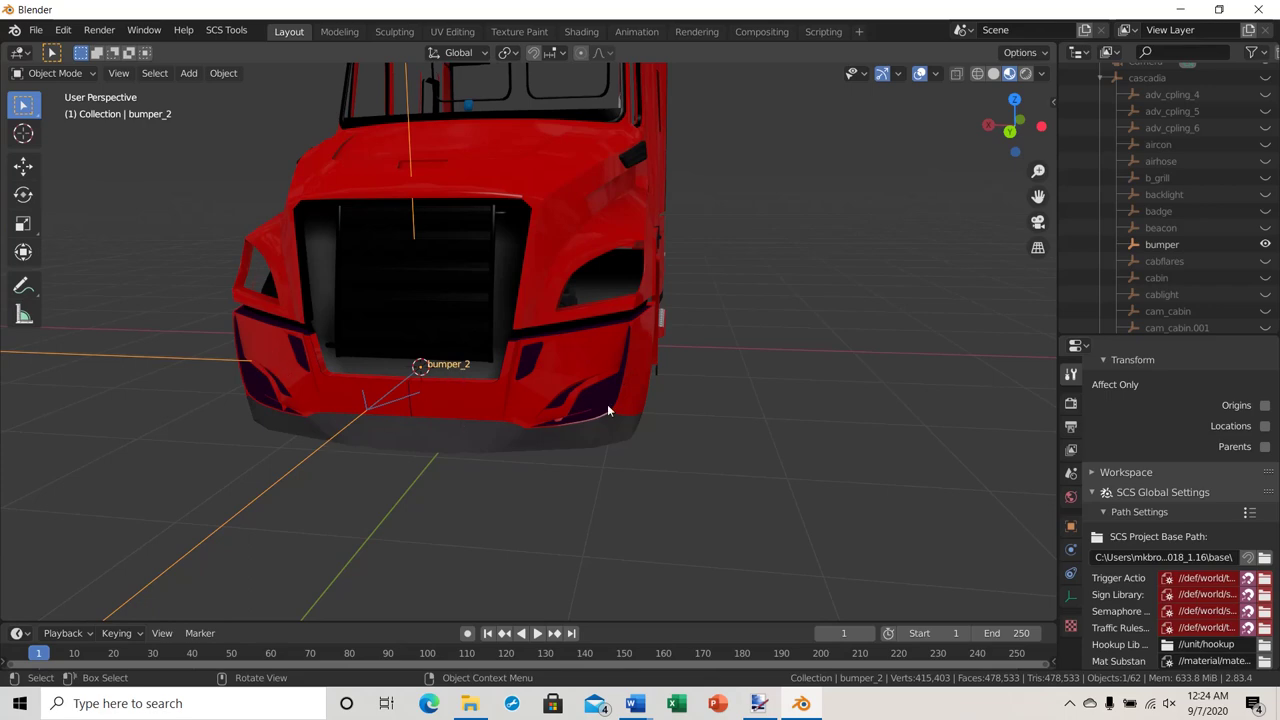
middle_drag(607, 406, 640, 420)
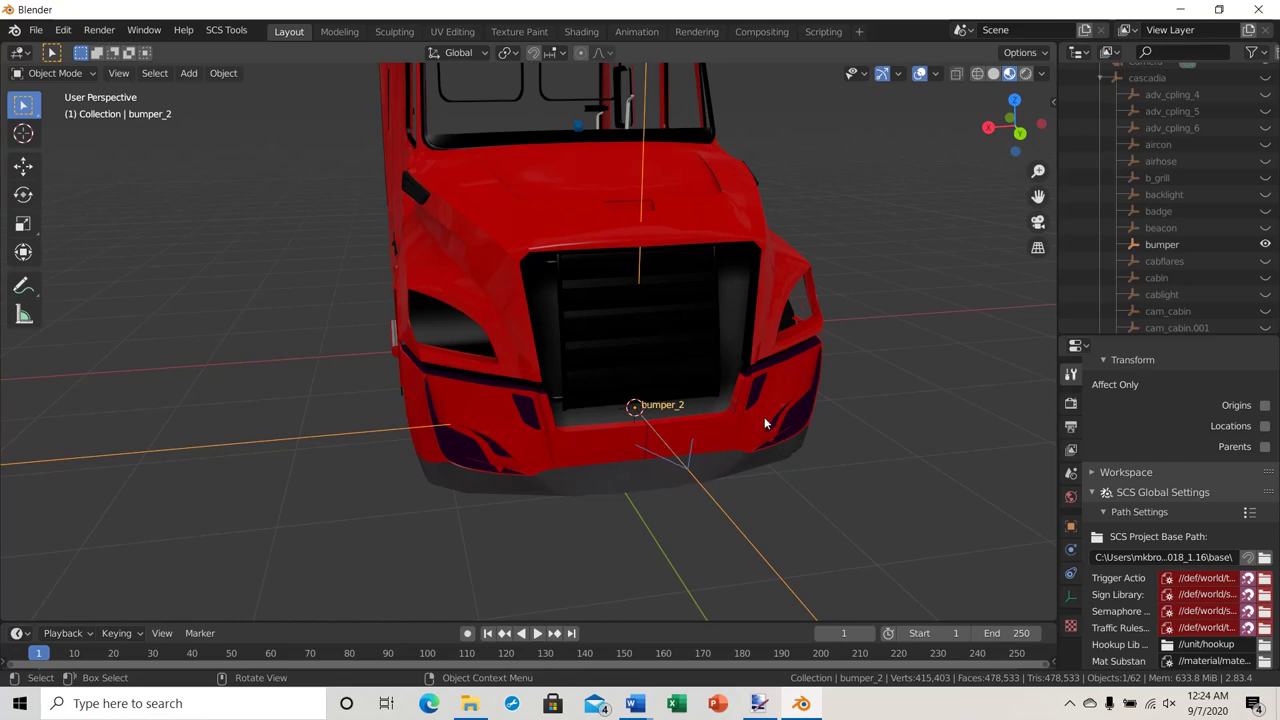
scroll(504, 436, up, 4)
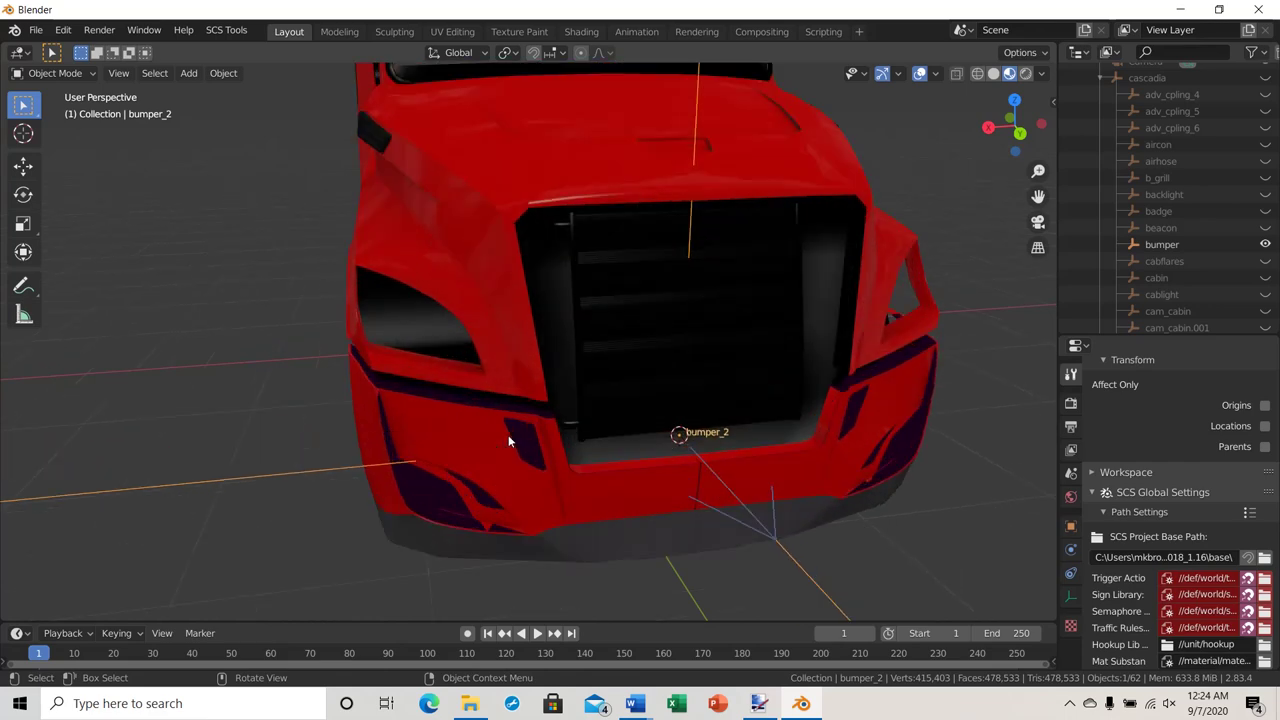
Look through the cascadia hierarchy, collapse it, and expand the imported bumper_2 object to list its pieces.
mouse_move(636, 481)
middle_down()
mouse_move(628, 471)
mouse_move(640, 468)
middle_up()
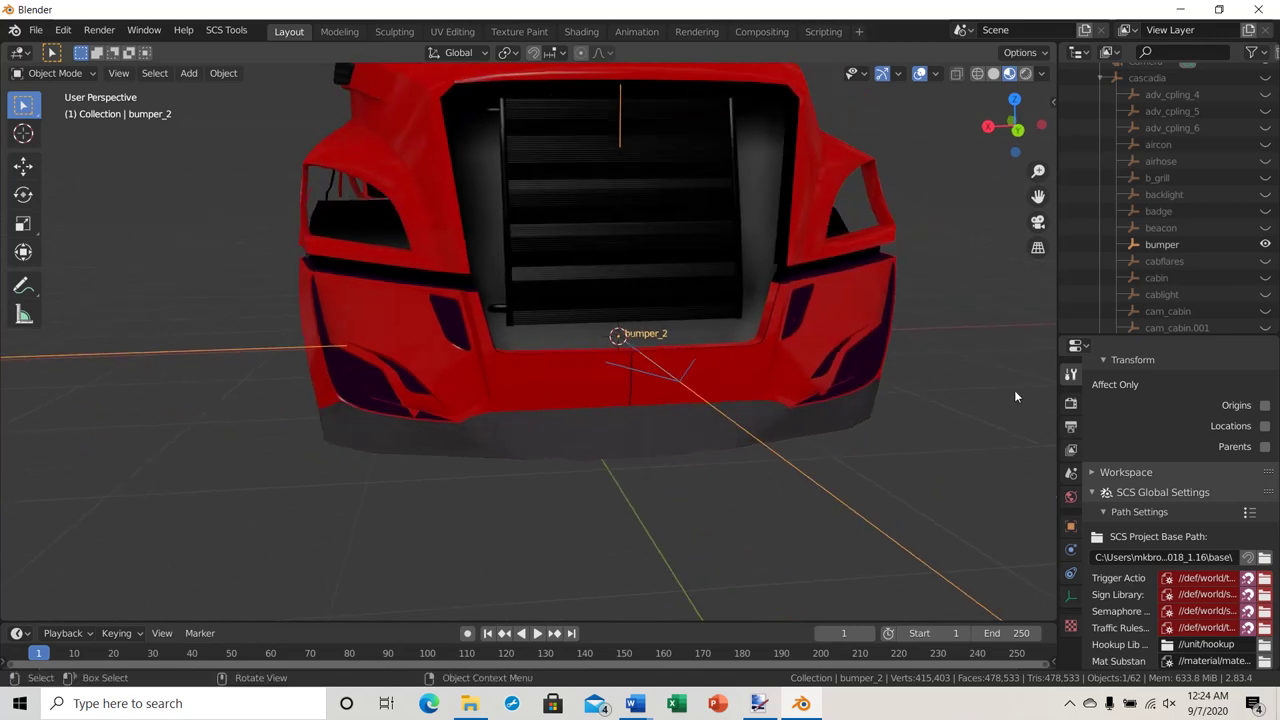
scroll(1204, 163, down, 8)
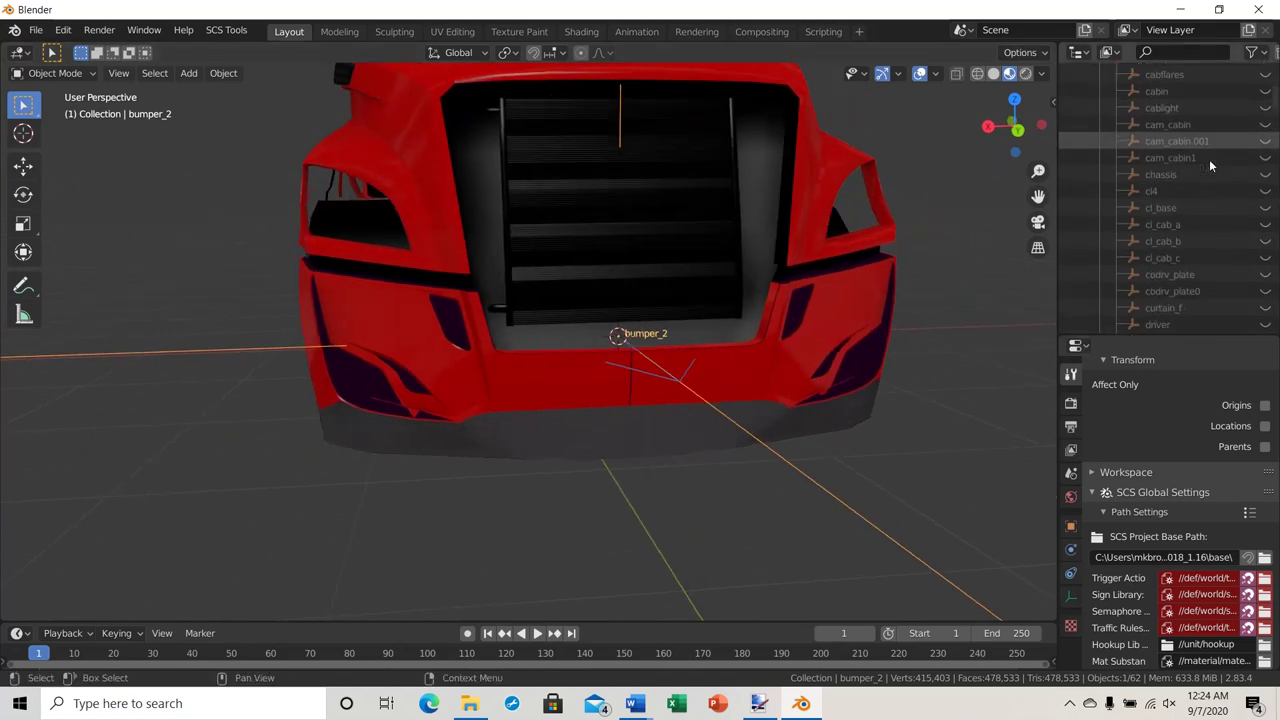
scroll(1206, 161, down, 6)
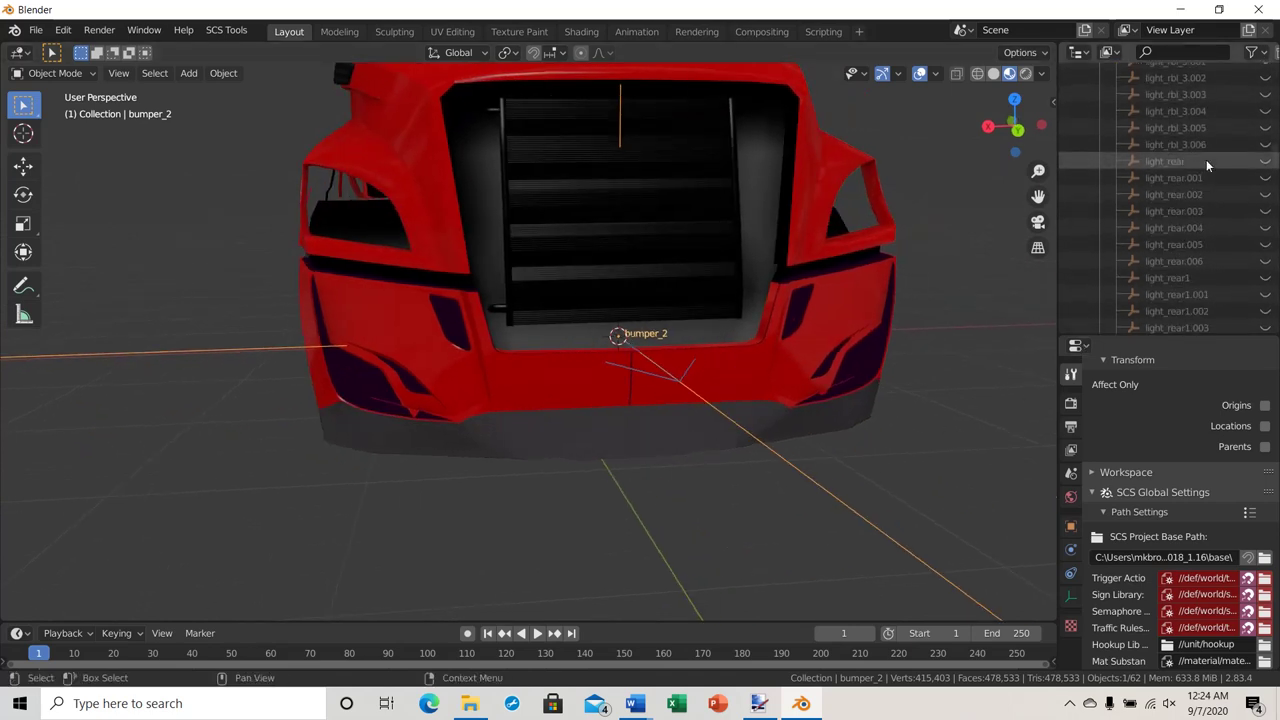
scroll(1206, 158, down, 8)
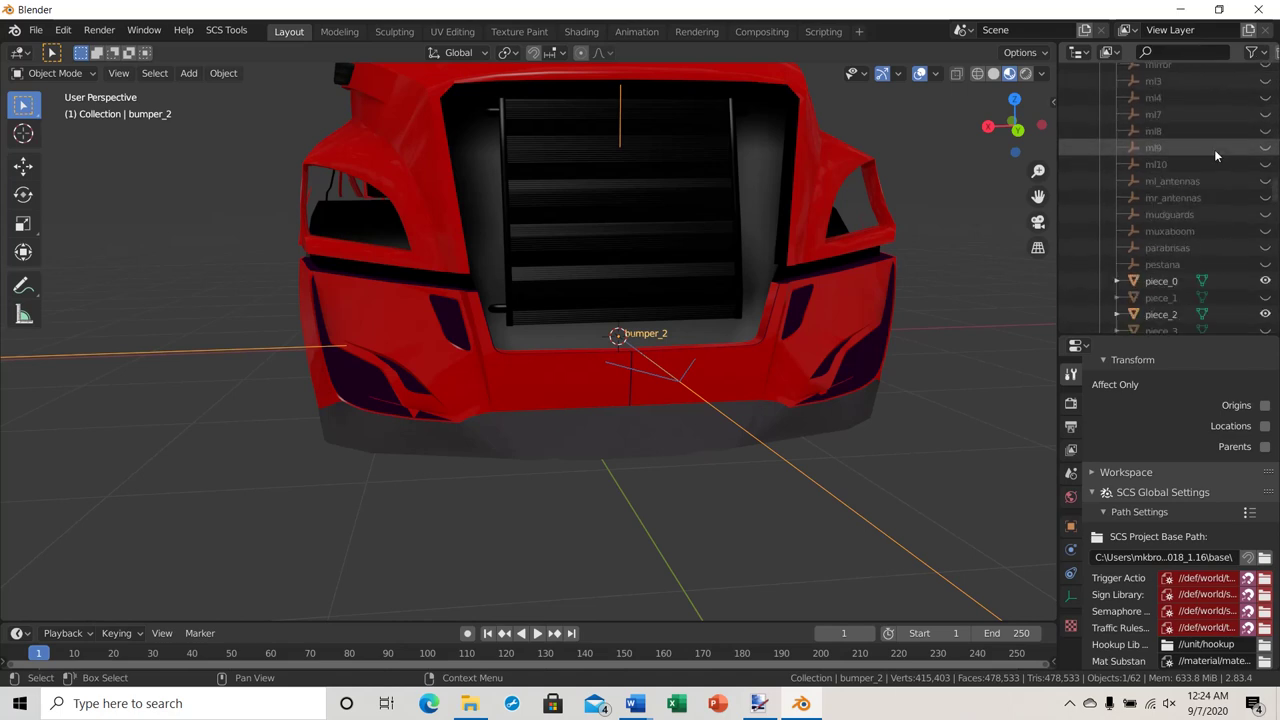
scroll(1216, 146, down, 10)
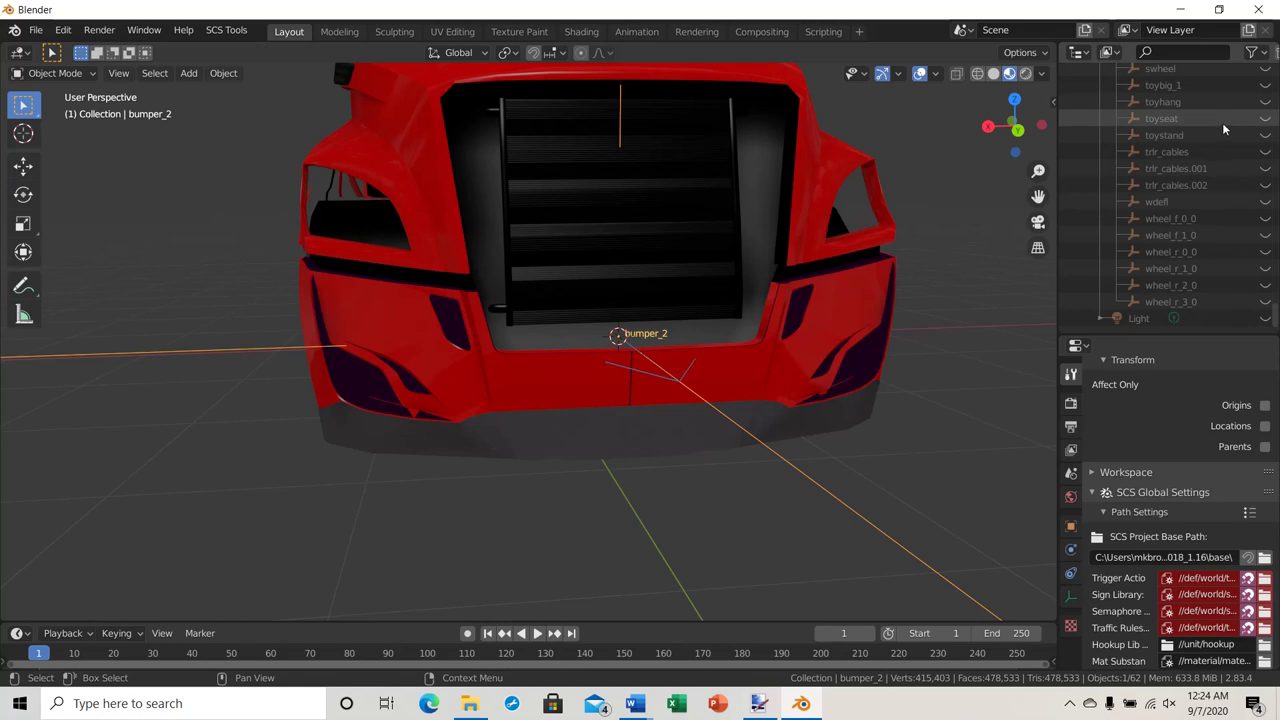
scroll(1222, 122, up, 3)
scroll(1185, 163, up, 15)
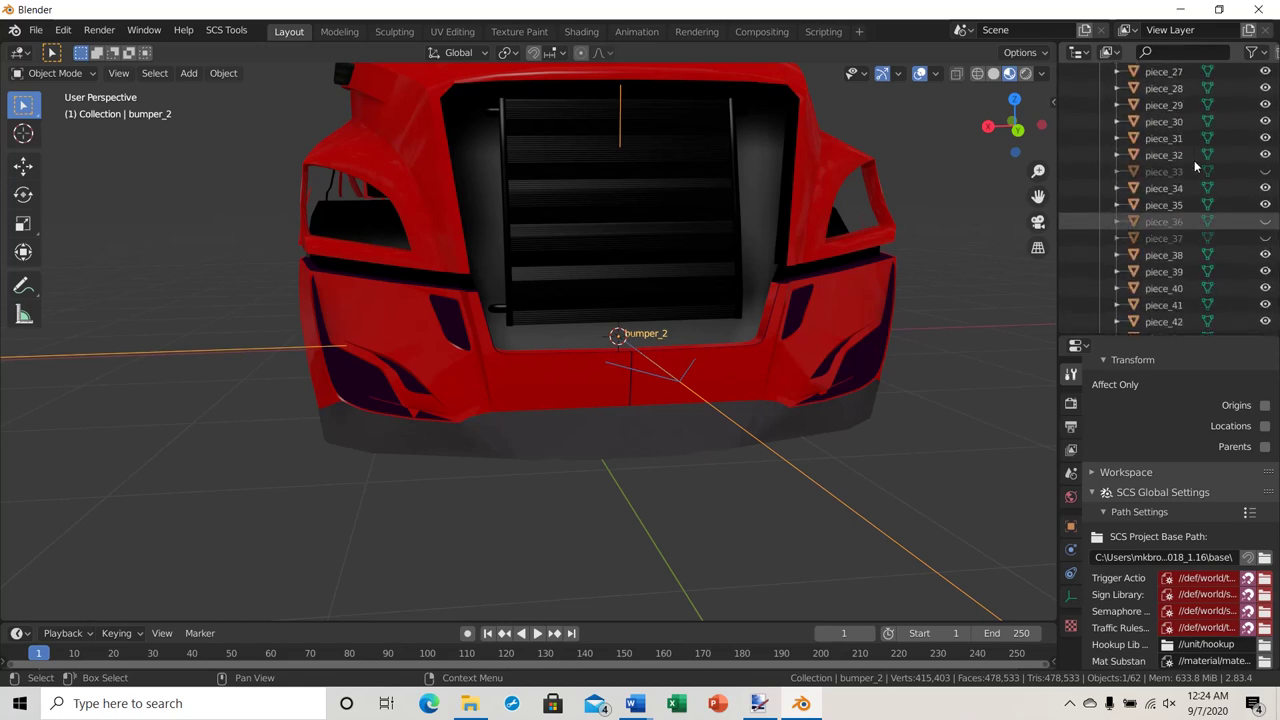
scroll(1194, 167, up, 10)
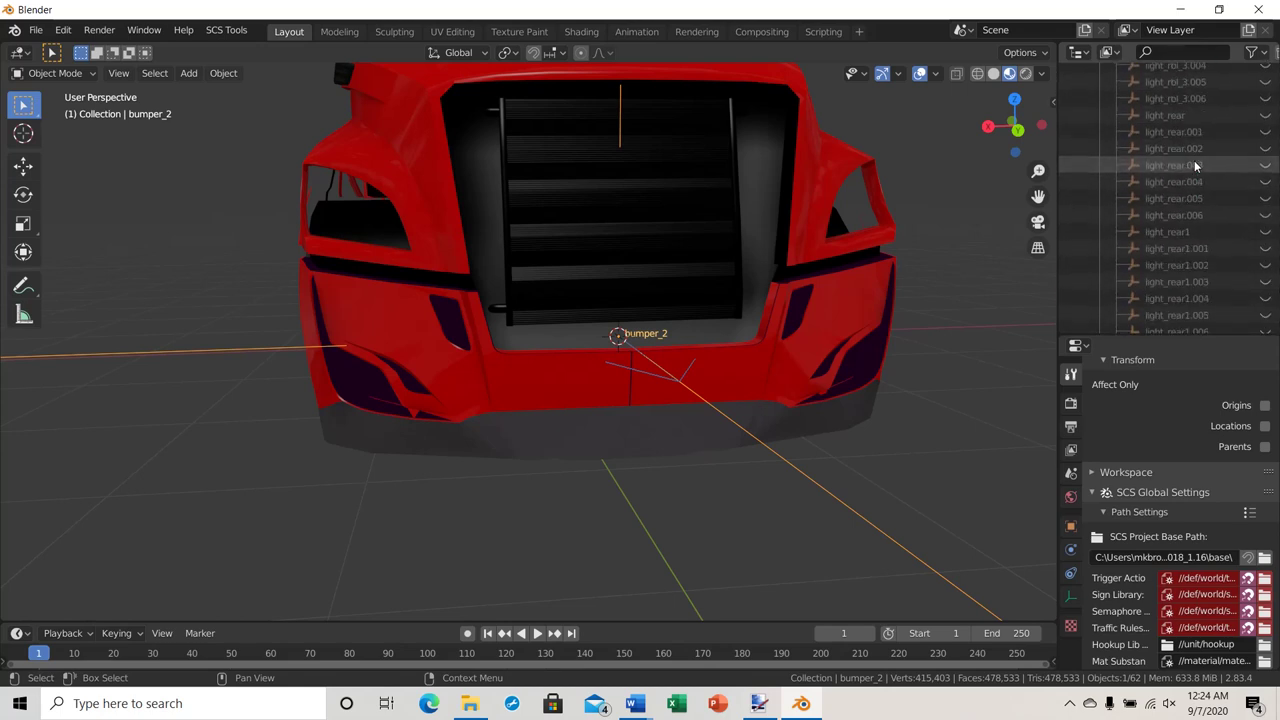
scroll(1194, 163, up, 10)
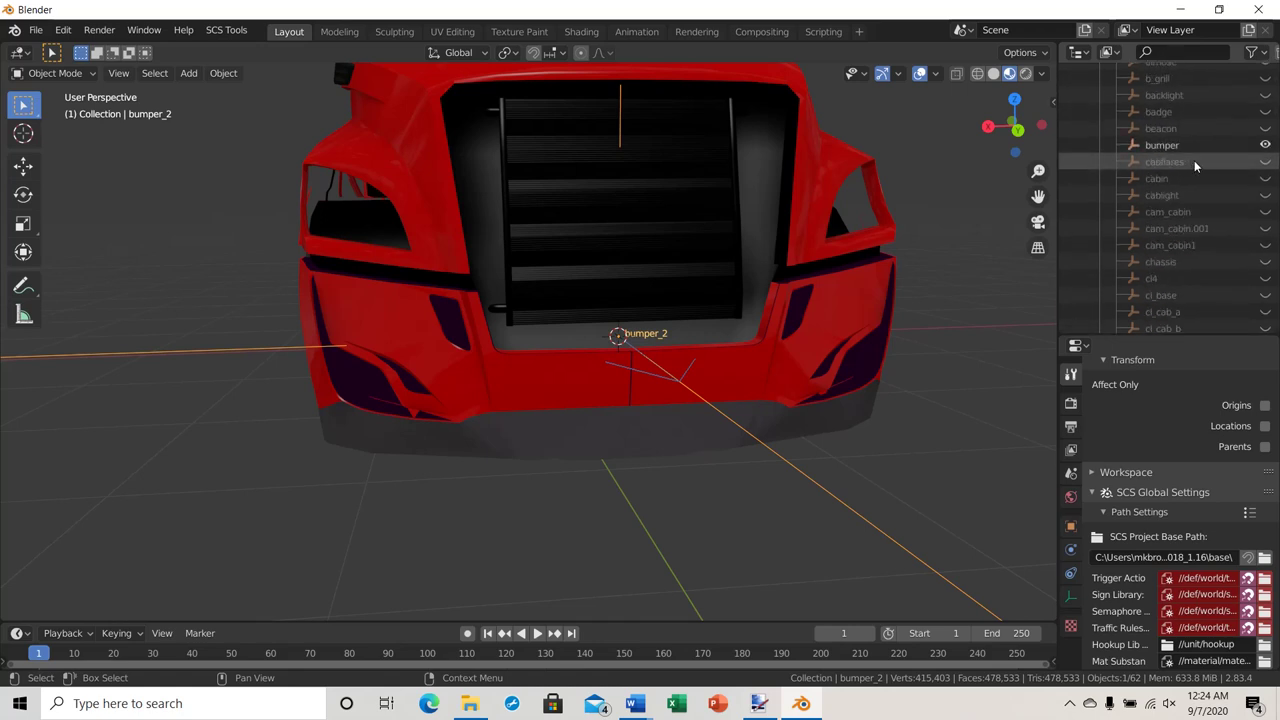
click(1098, 139)
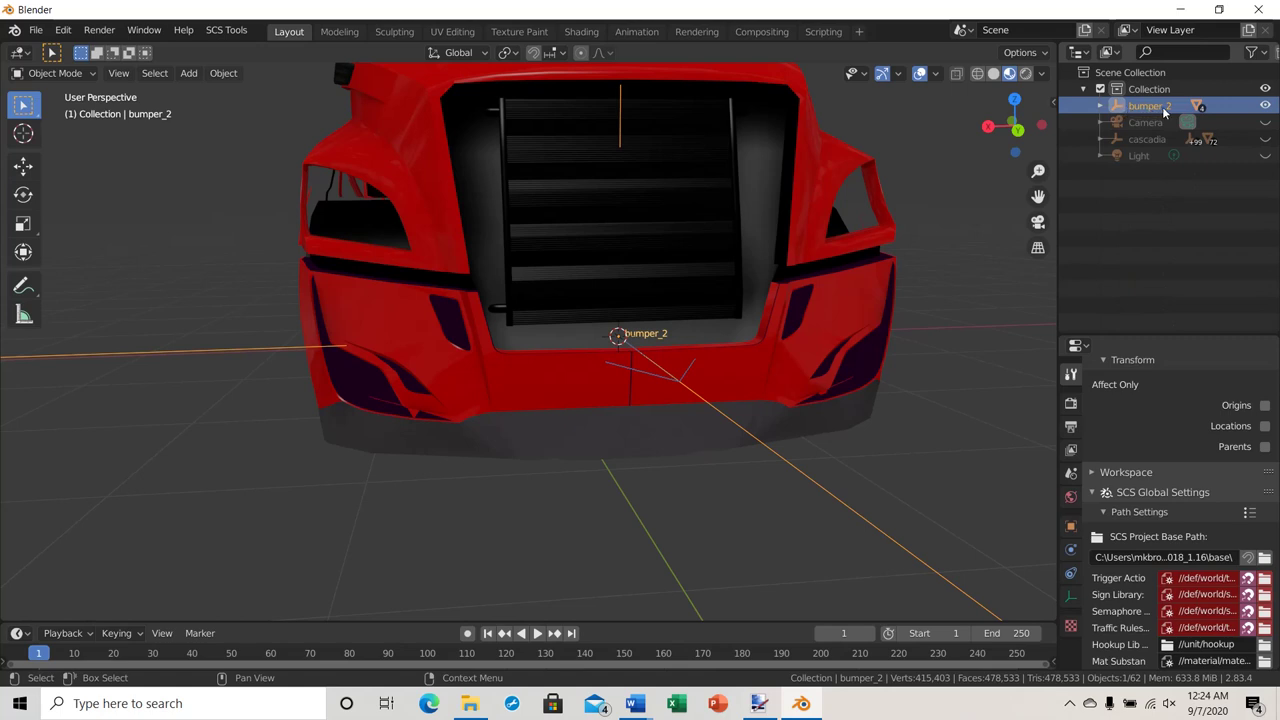
click(1100, 105)
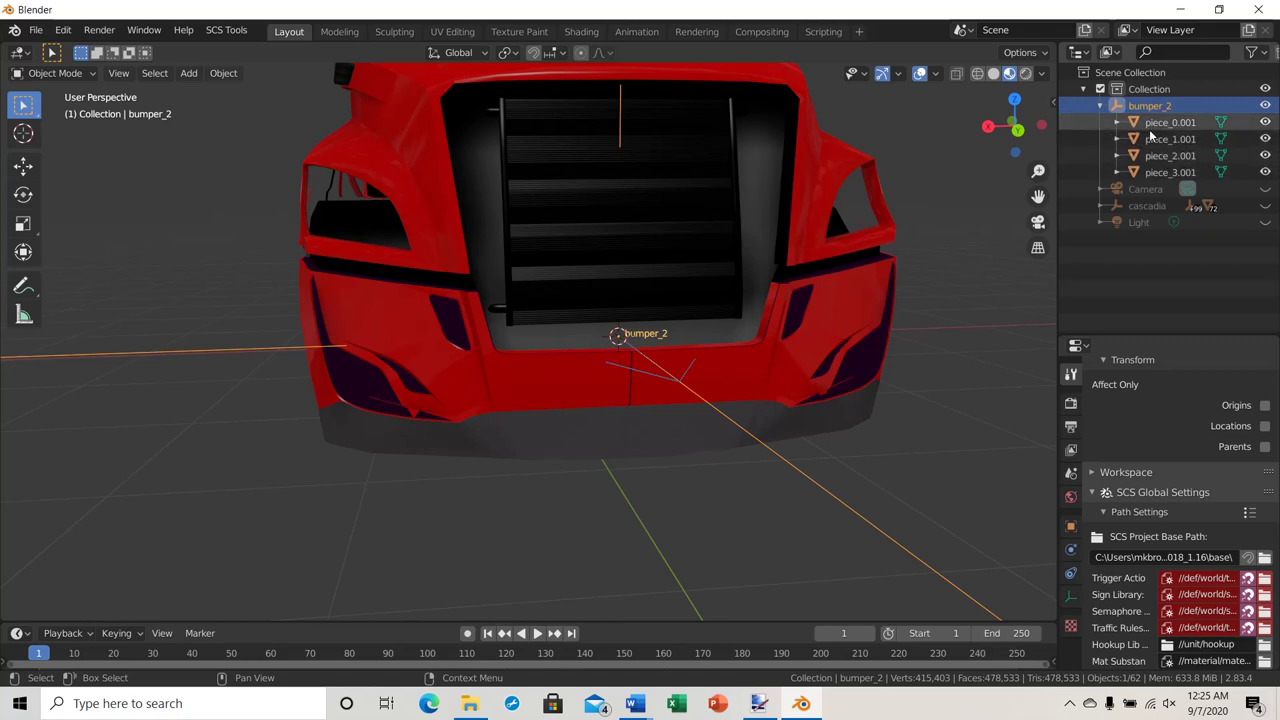
Toggle the bumper_2 pieces to identify them, and hide piece_0.001, piece_1.001 and piece_2.001 so only piece_3.001 is shown.
click(1266, 122)
click(1266, 139)
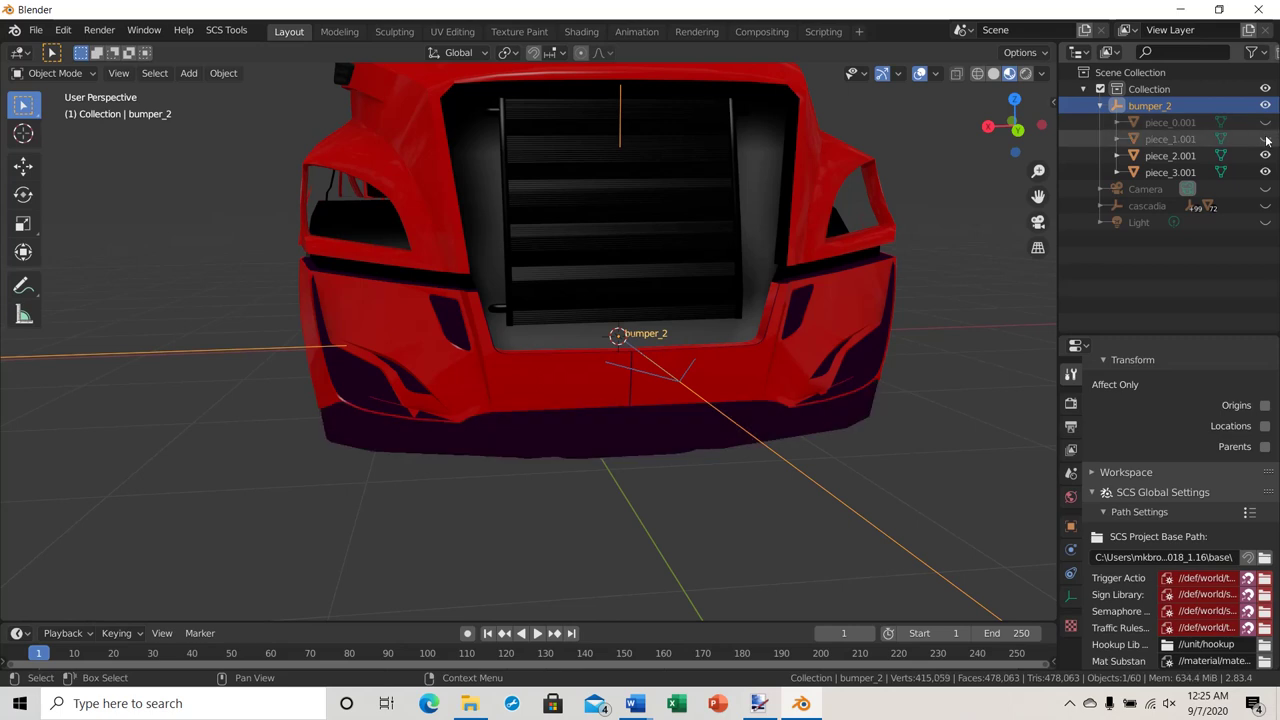
click(1266, 139)
click(1266, 156)
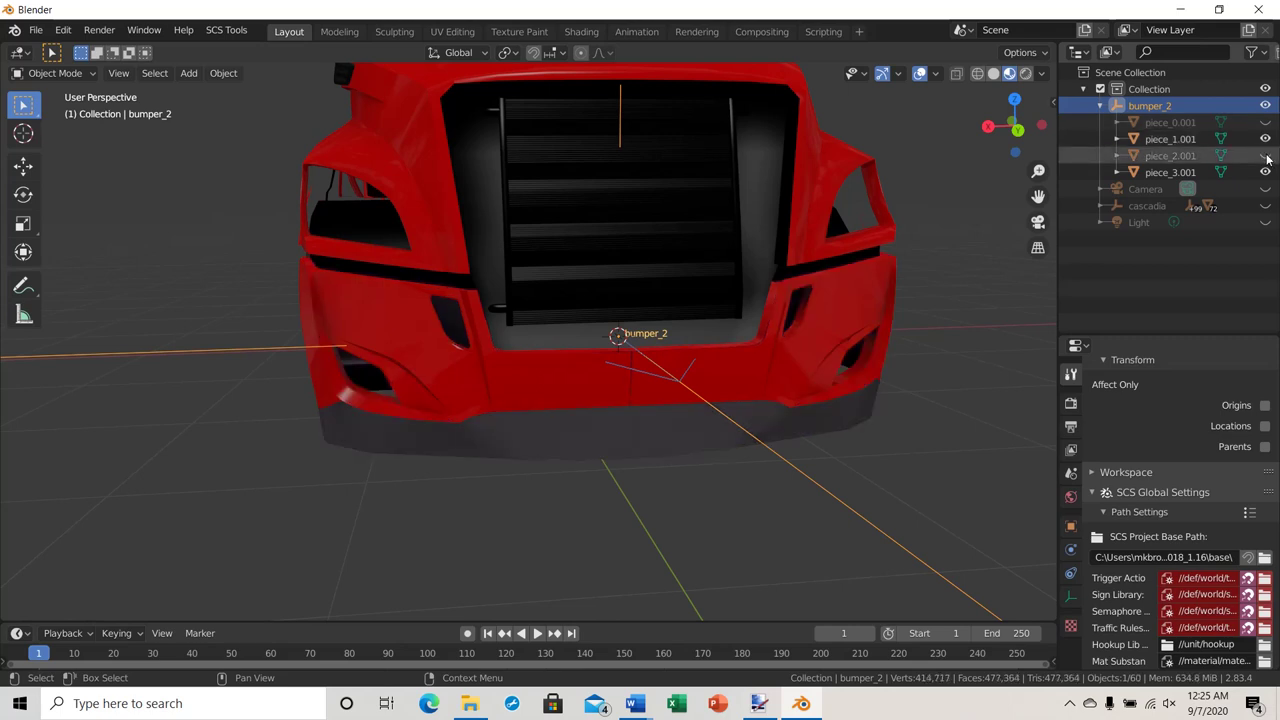
click(1266, 122)
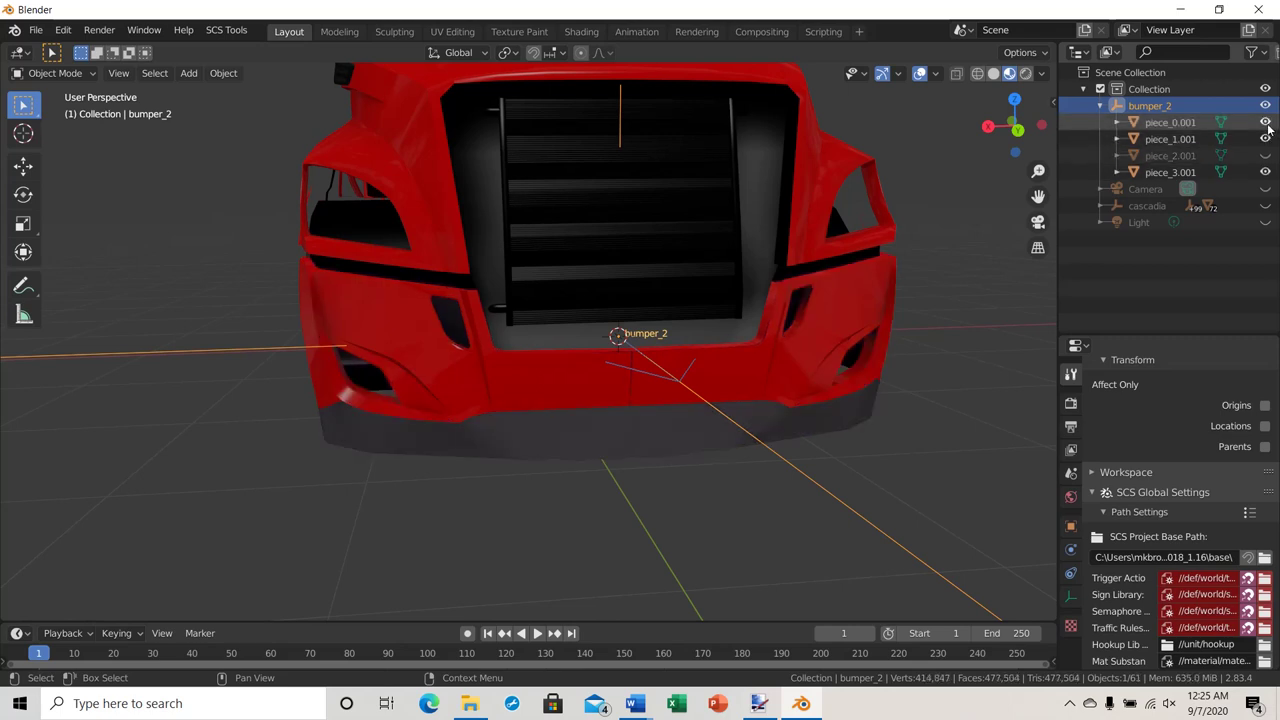
click(1266, 122)
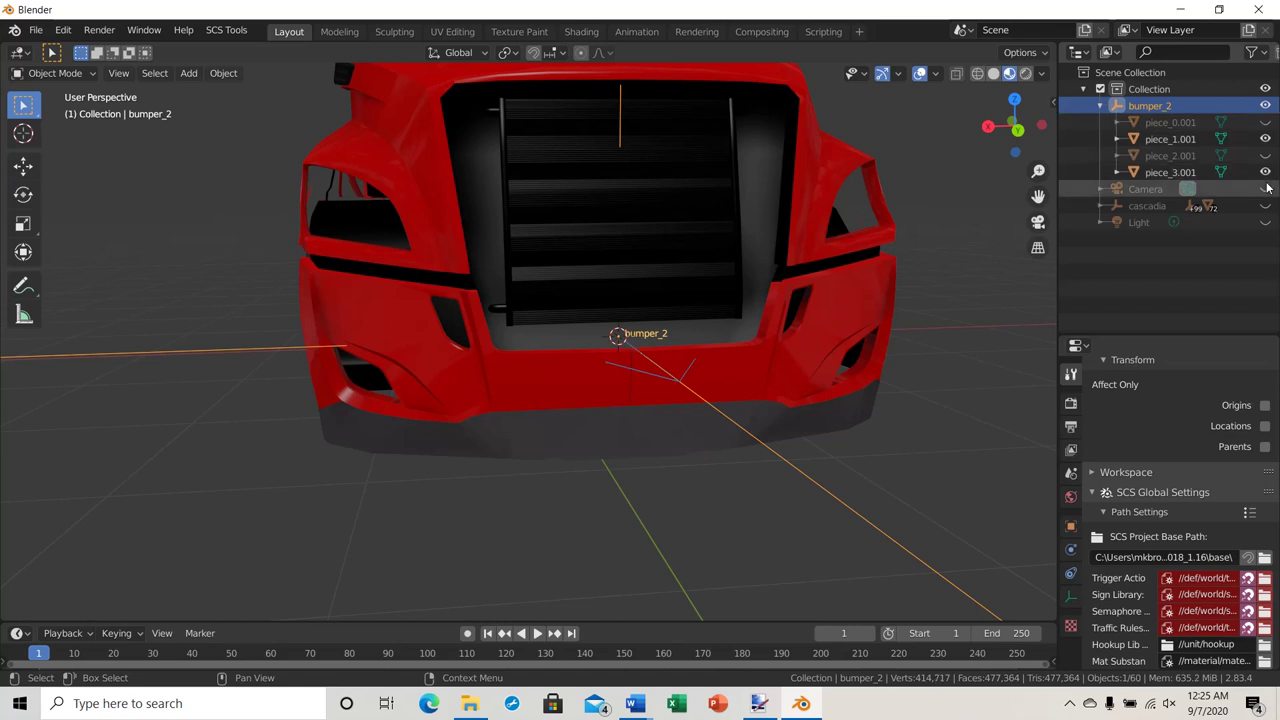
click(1266, 156)
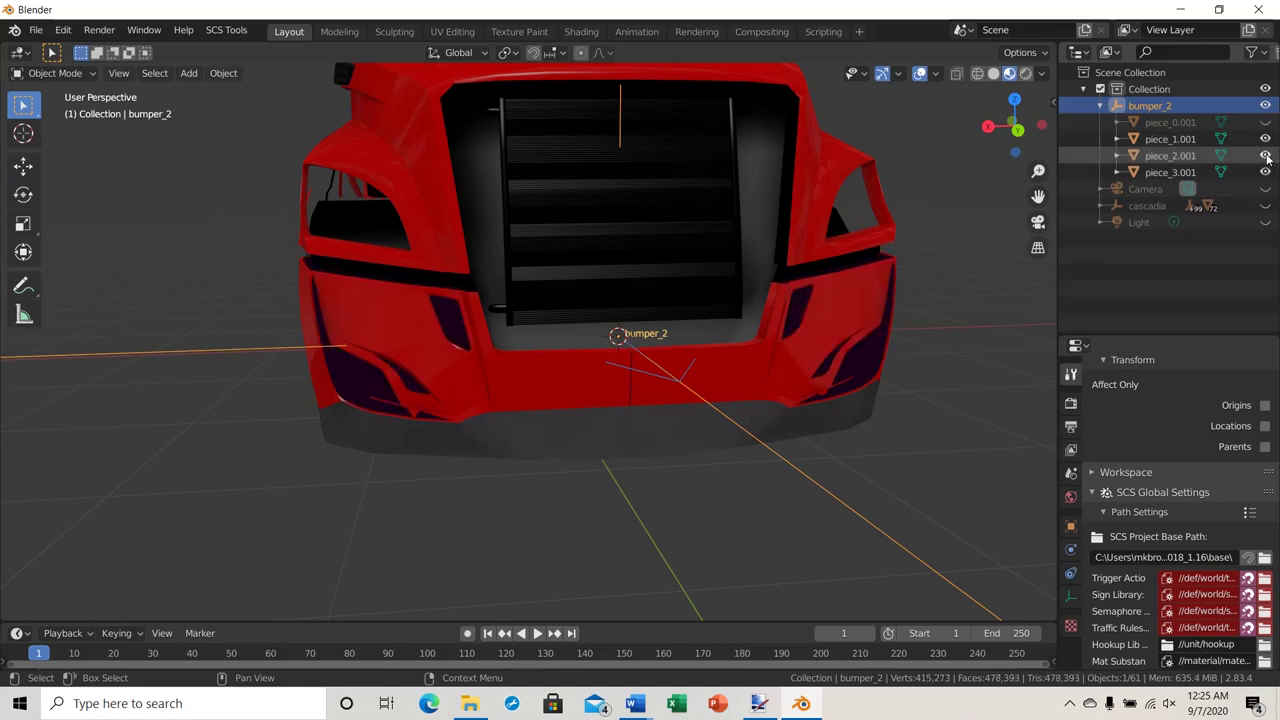
click(1266, 156)
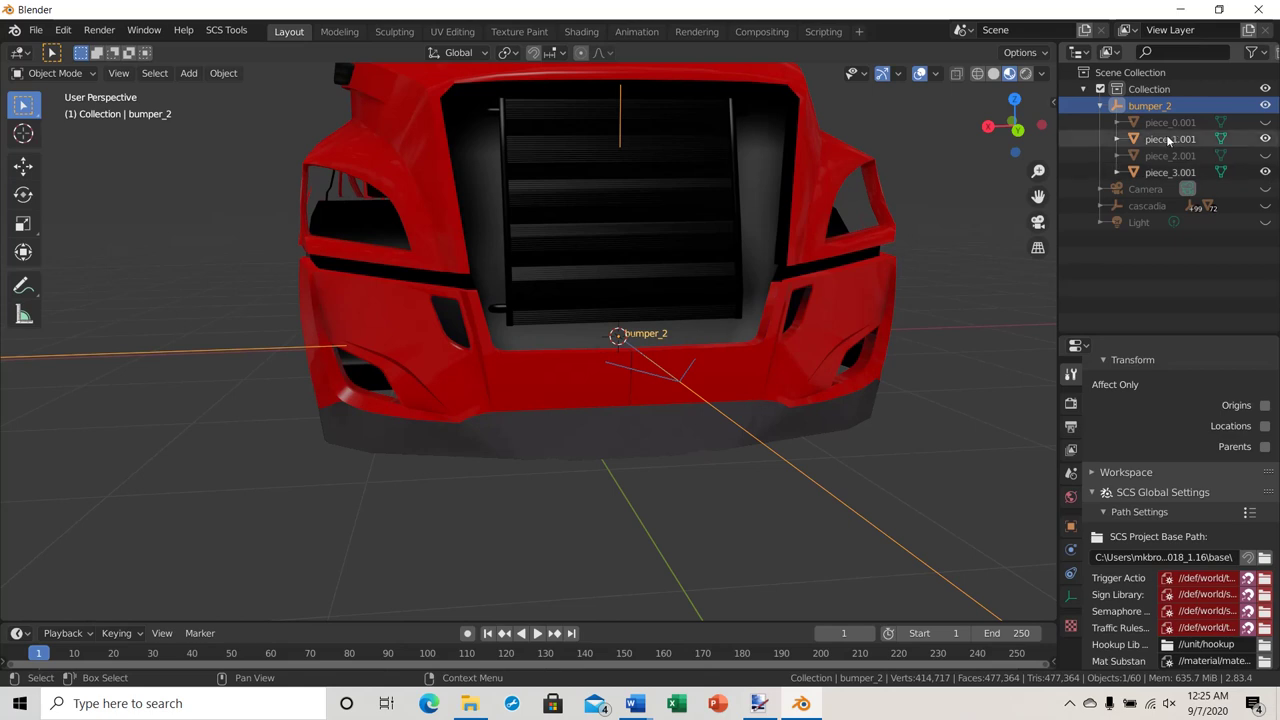
click(1265, 139)
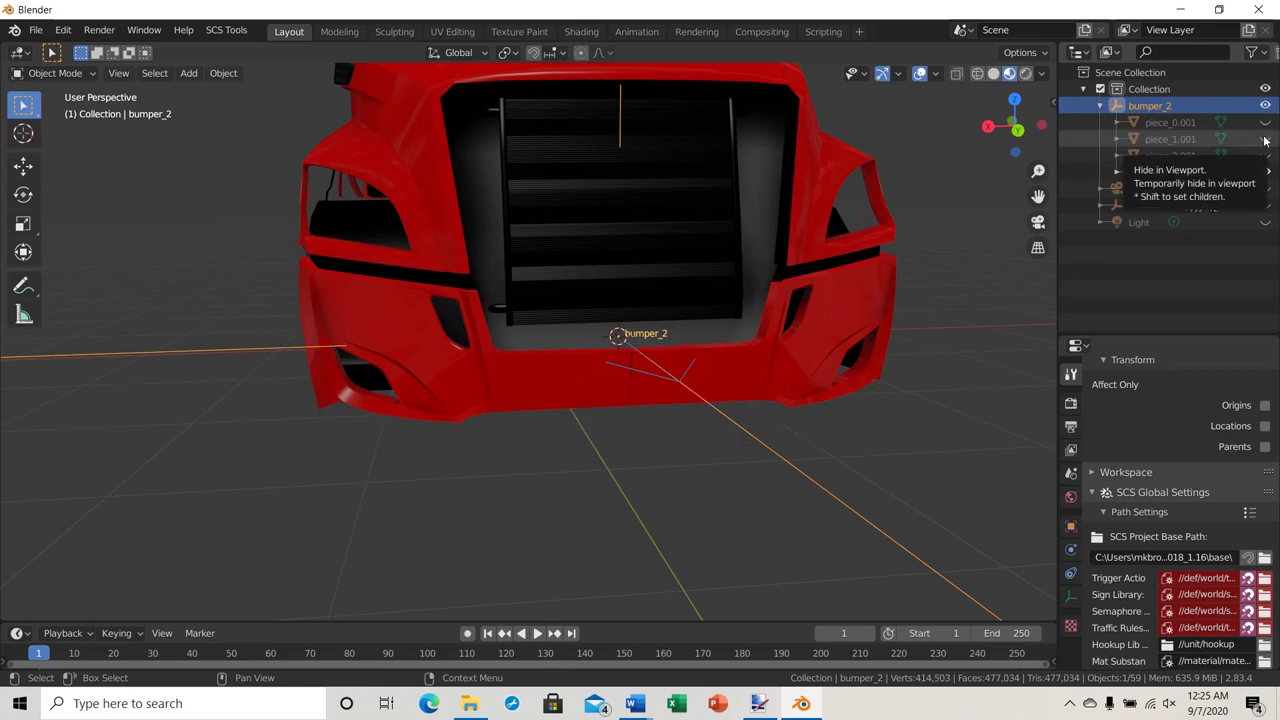
click(1266, 172)
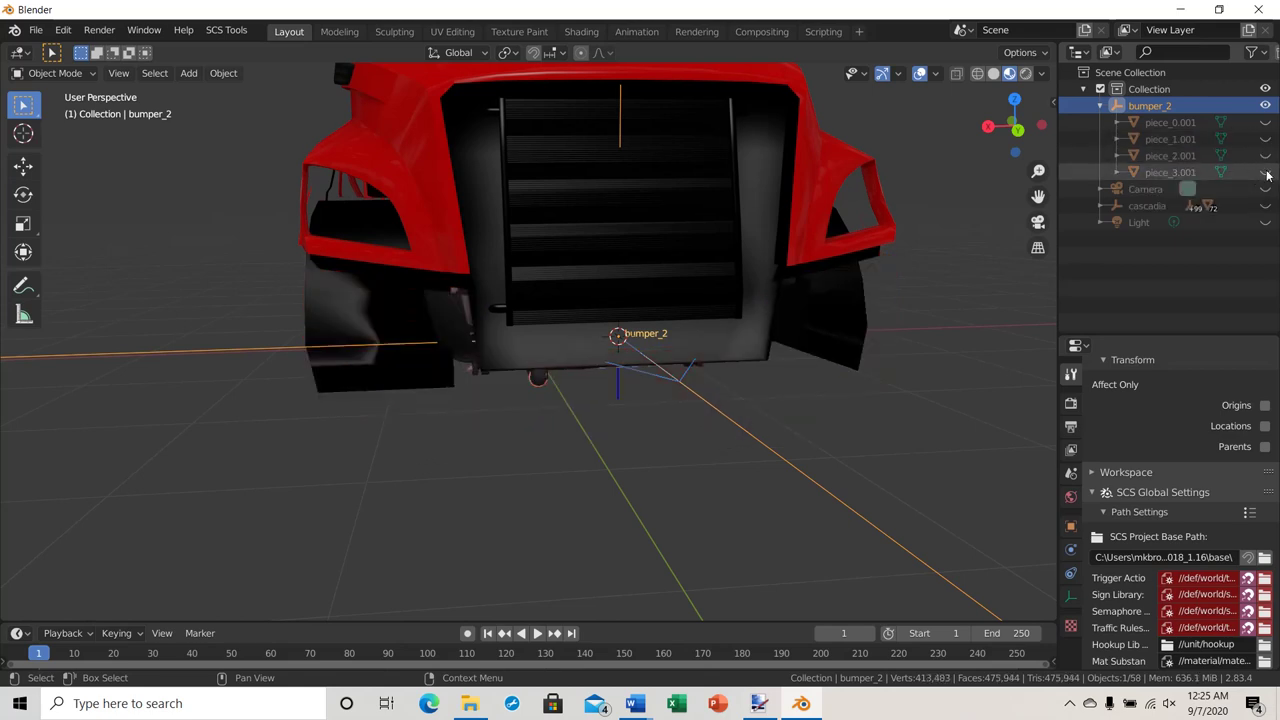
click(1266, 172)
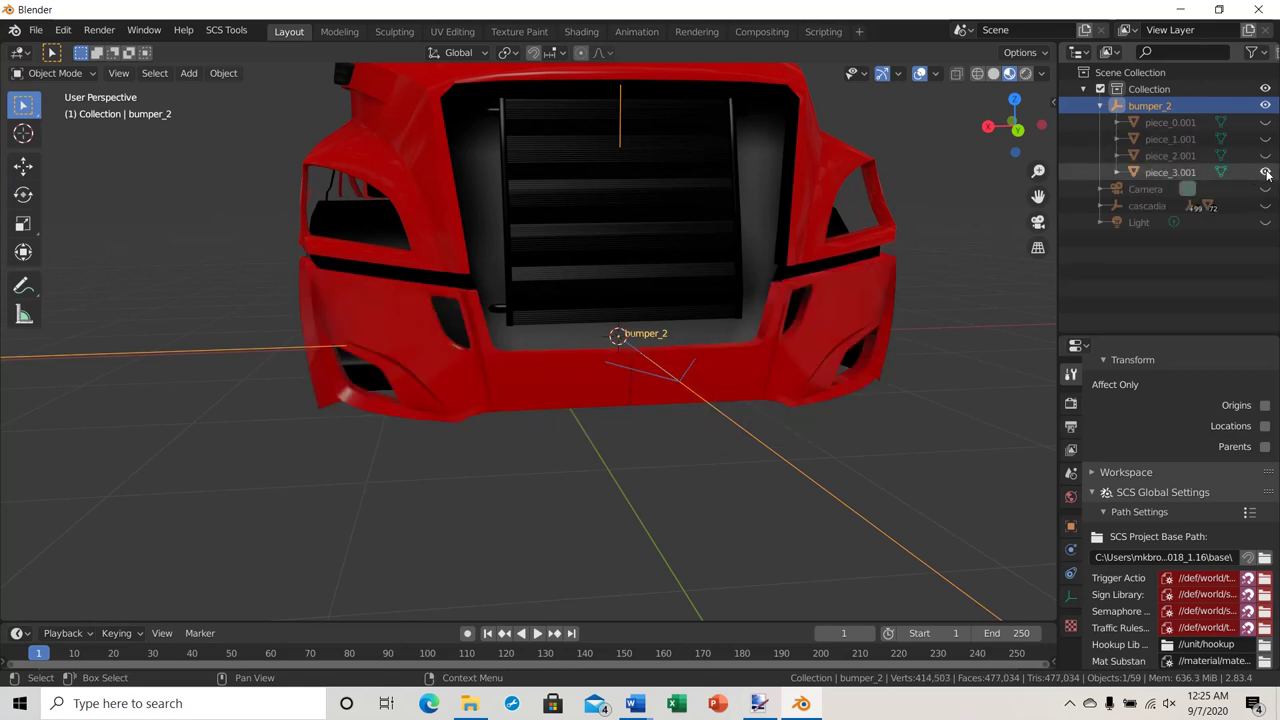
Select the bumper shell piece_3.001 and inspect its shape from several angles around the truck's front.
click(1160, 172)
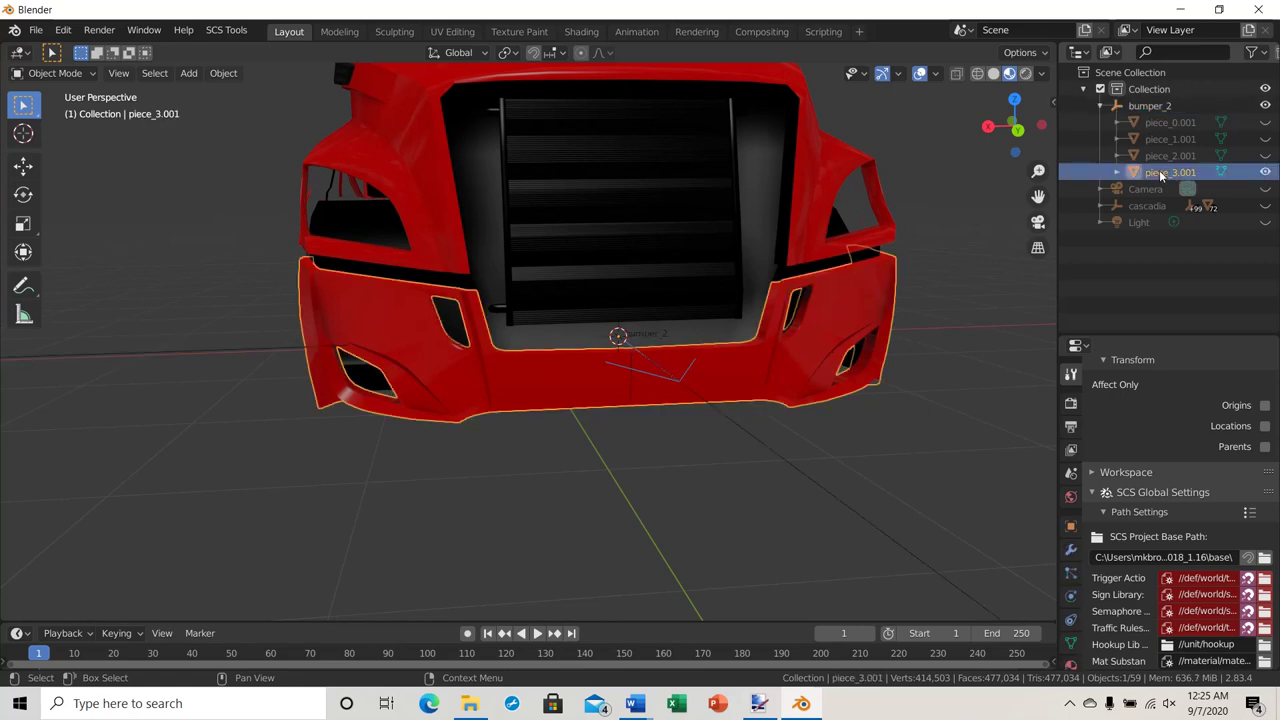
middle_drag(642, 362, 680, 386)
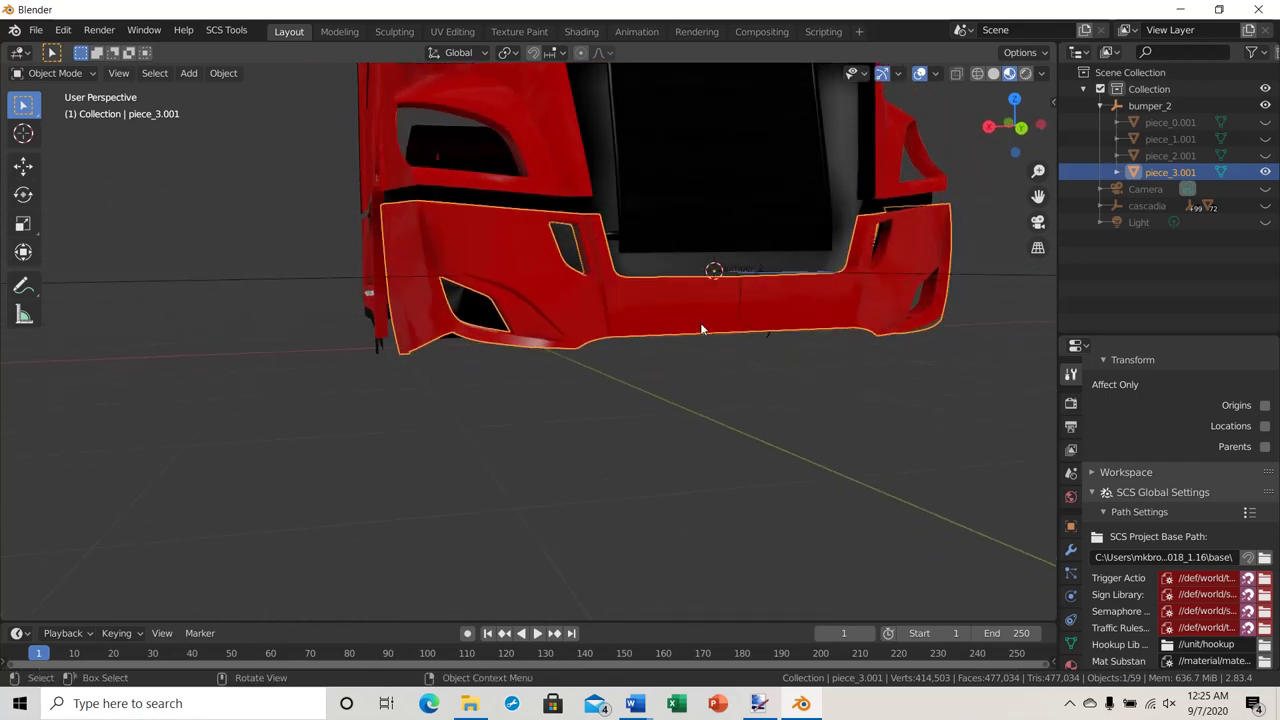
middle_drag(701, 328, 680, 371)
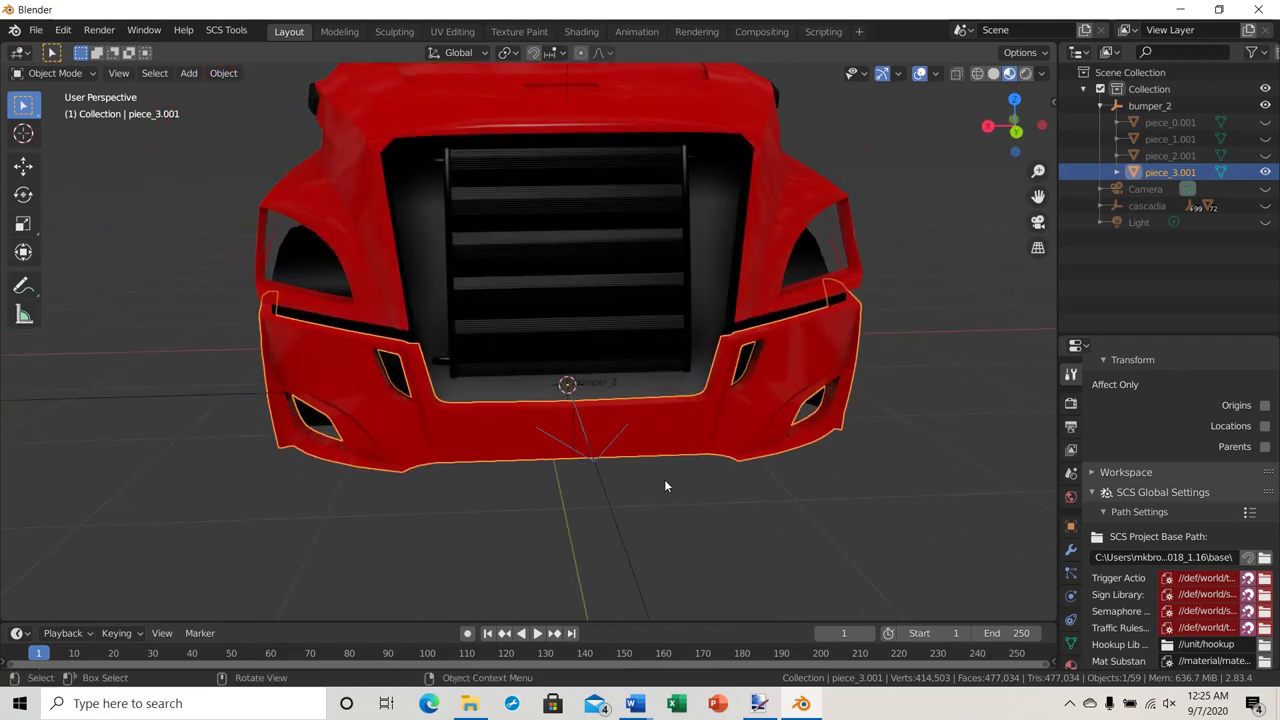
scroll(634, 466, down, 3)
middle_drag(634, 466, 535, 402)
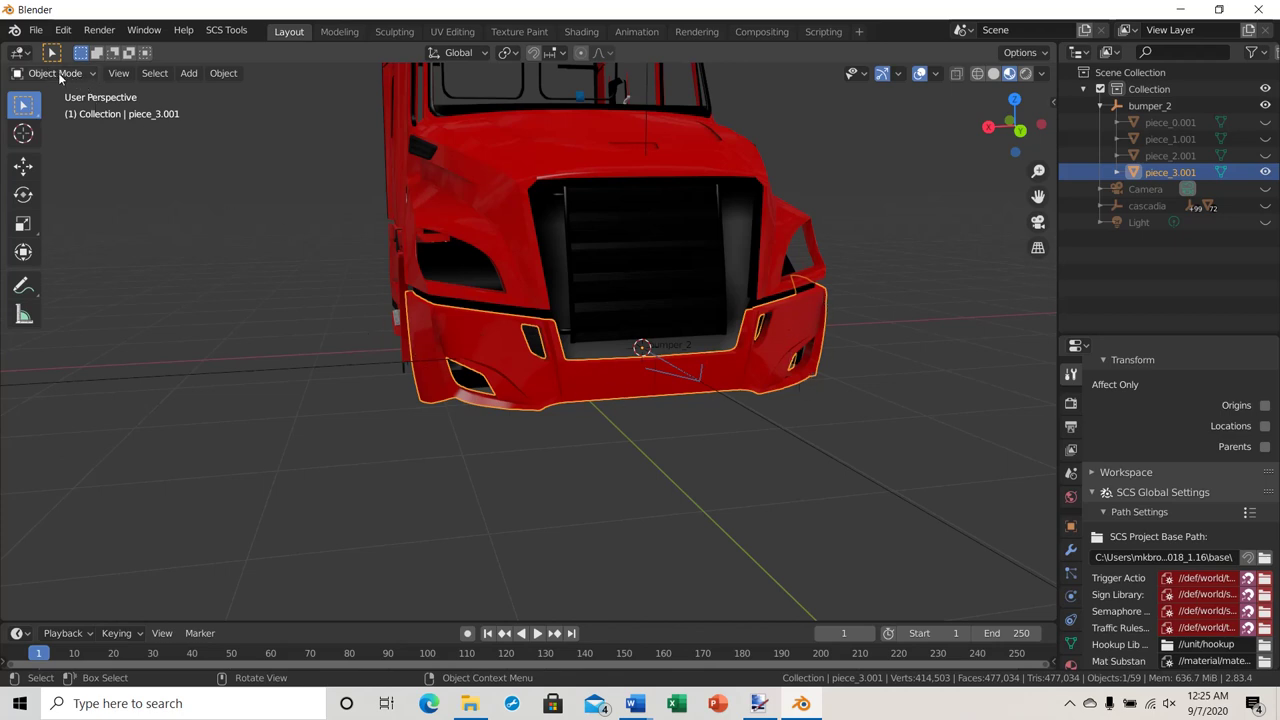
scroll(626, 379, up, 2)
scroll(626, 379, up, 2)
middle_drag(626, 383, 655, 389)
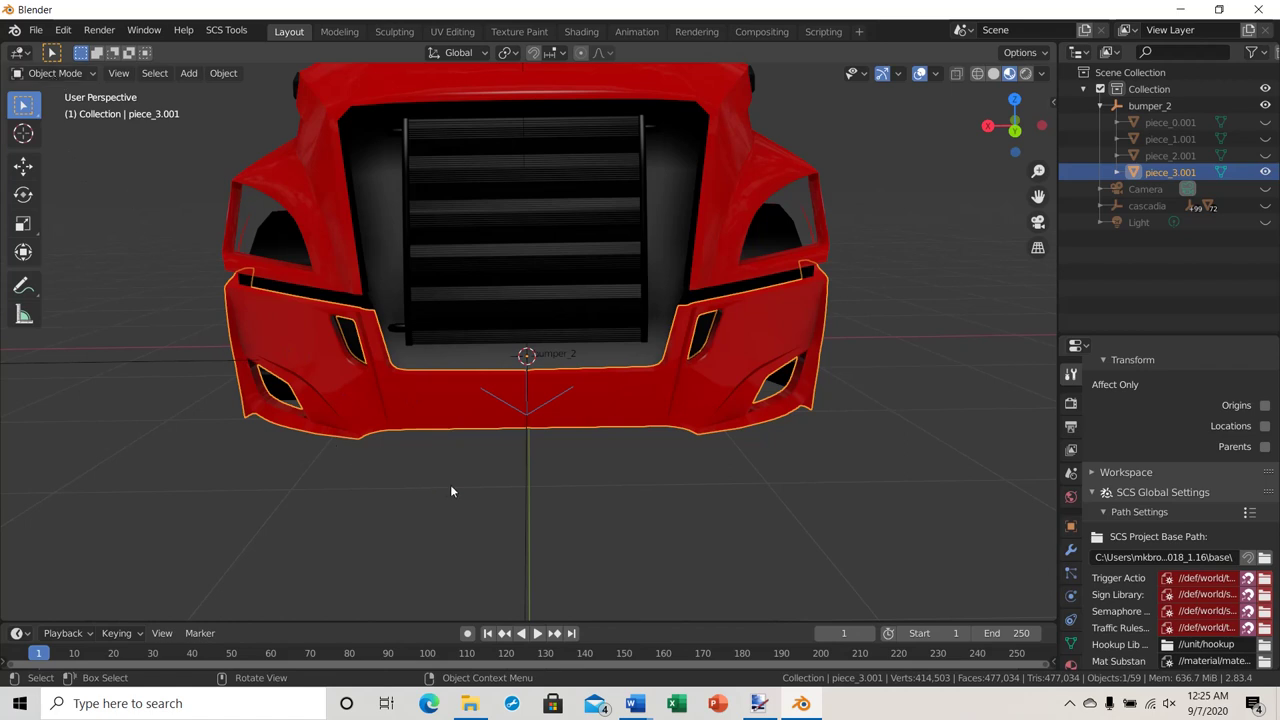
Open piece_3.001 in Edit Mode and switch to face selection.
key(Tab)
middle_drag(450, 484, 469, 485)
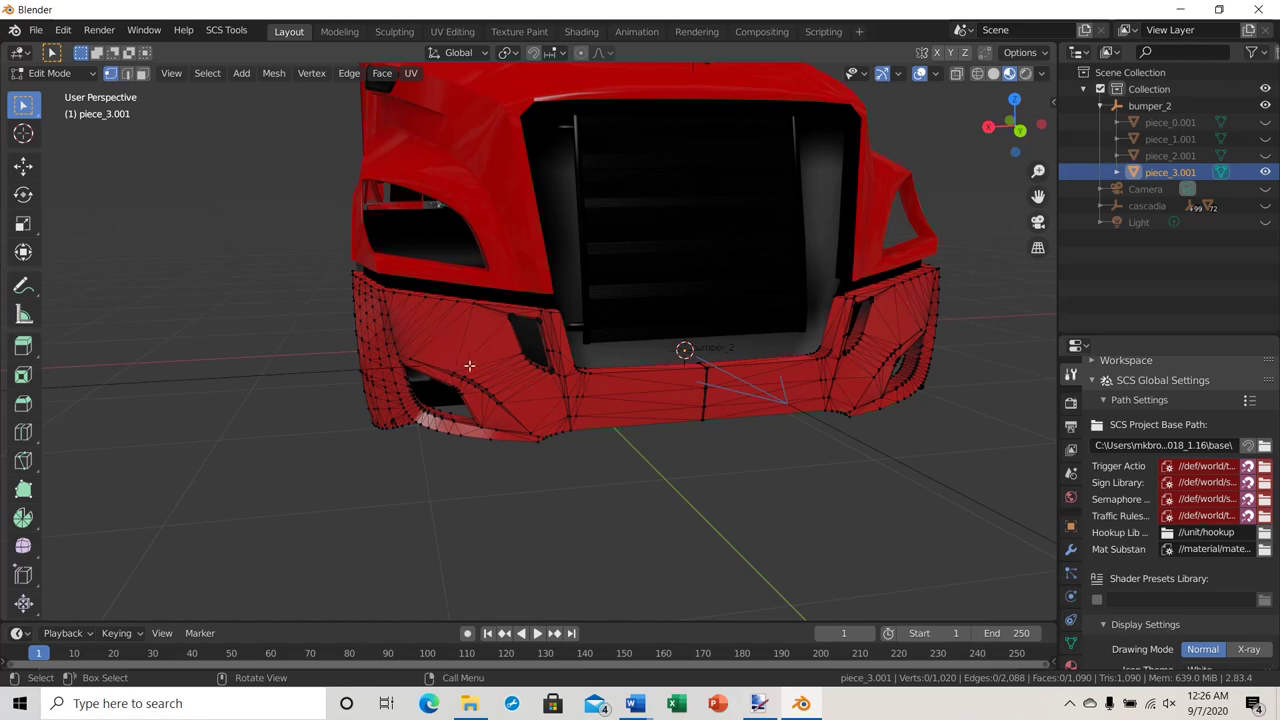
middle_drag(564, 406, 543, 403)
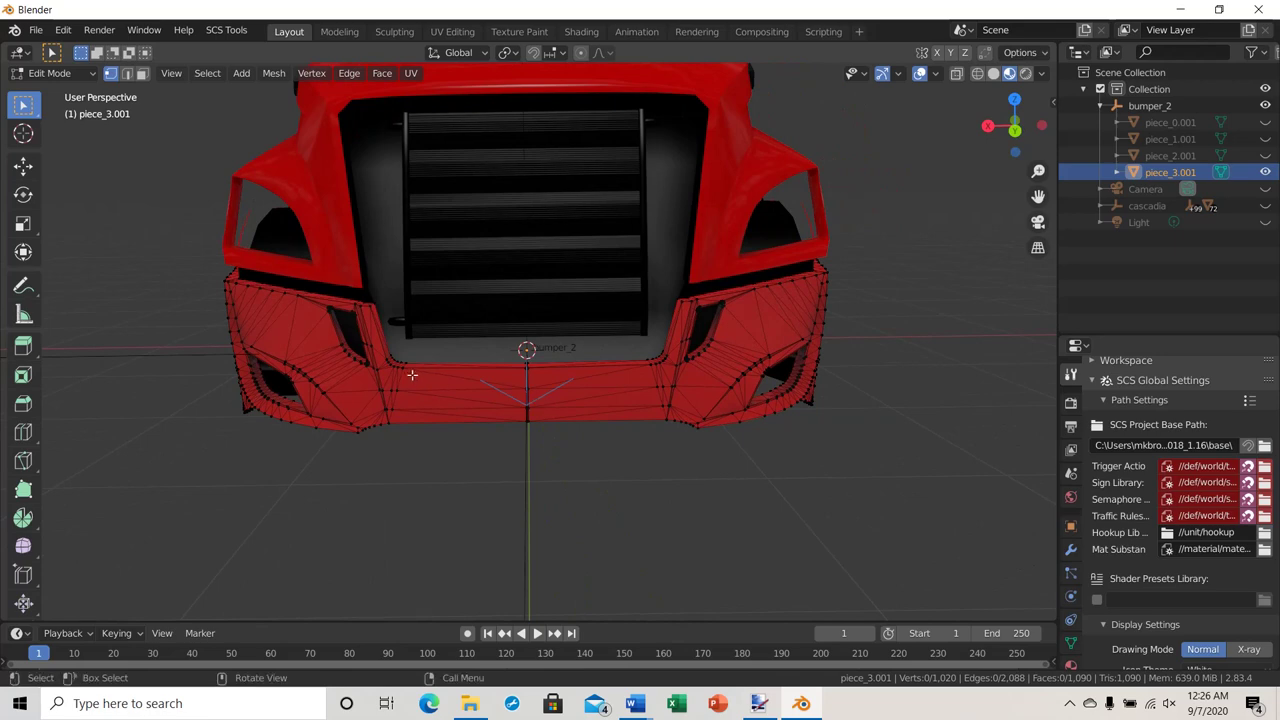
click(142, 74)
Select the bumper faces running down the upright strip beside the grille opening and around its lower corner.
scroll(511, 406, up, 5)
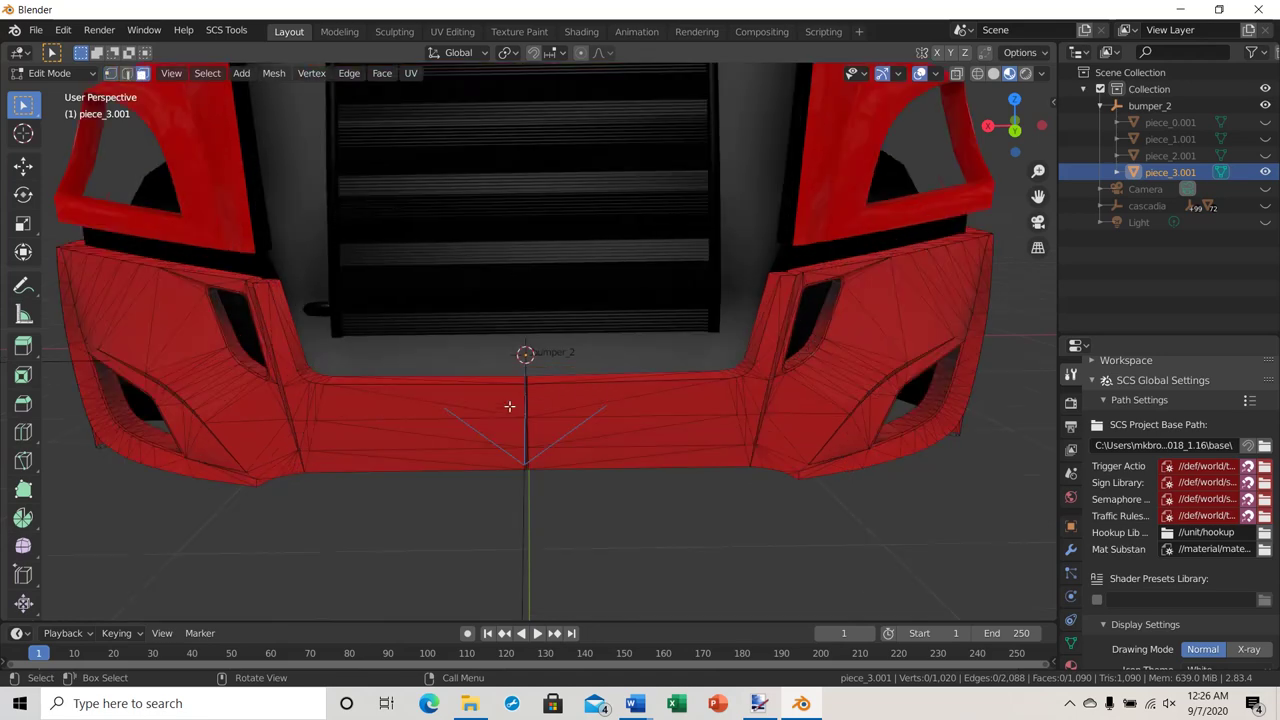
scroll(514, 420, down, 3)
key(KP_4)
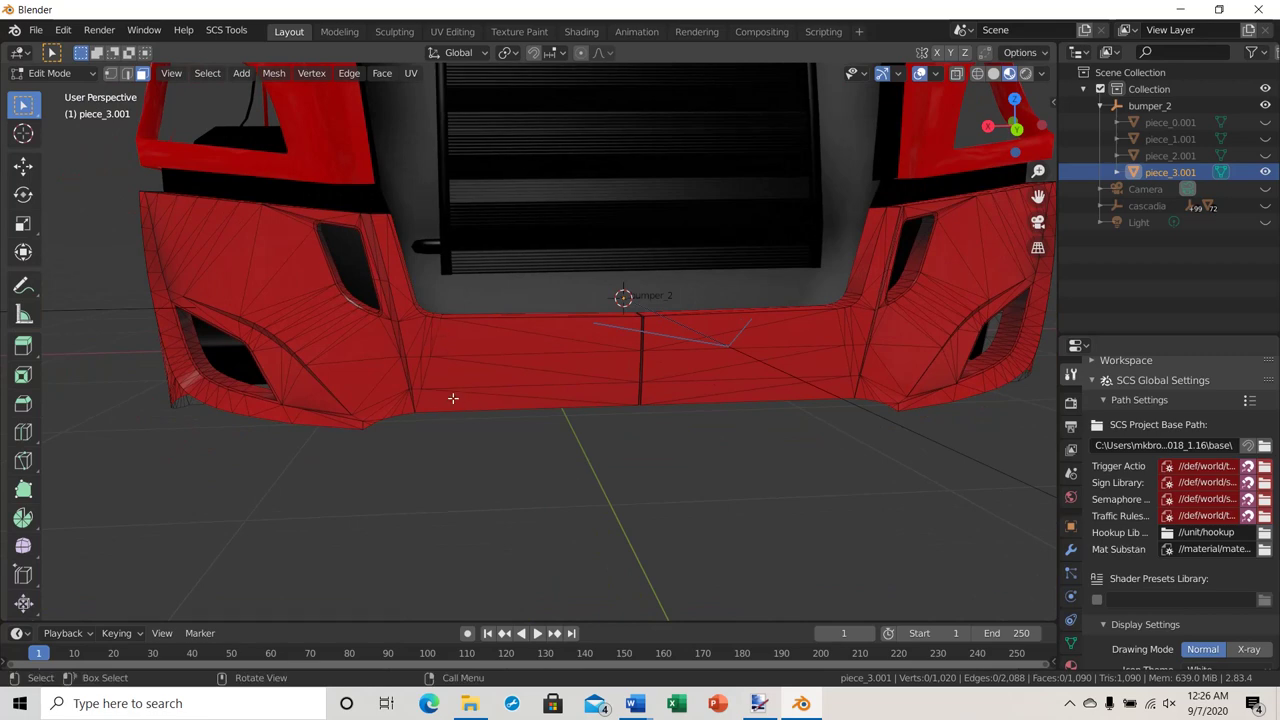
scroll(465, 399, up, 3)
middle_drag(471, 409, 551, 380)
middle_drag(683, 443, 707, 431)
scroll(700, 450, down, 5)
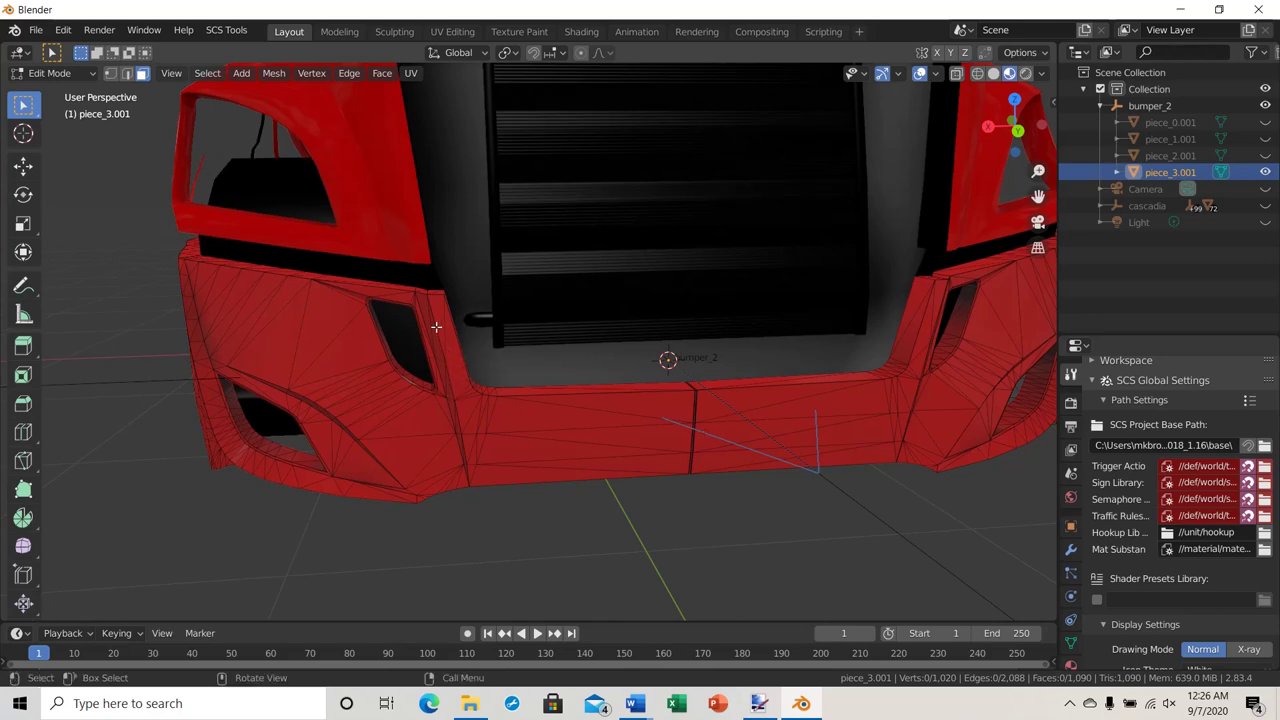
scroll(436, 326, up, 4)
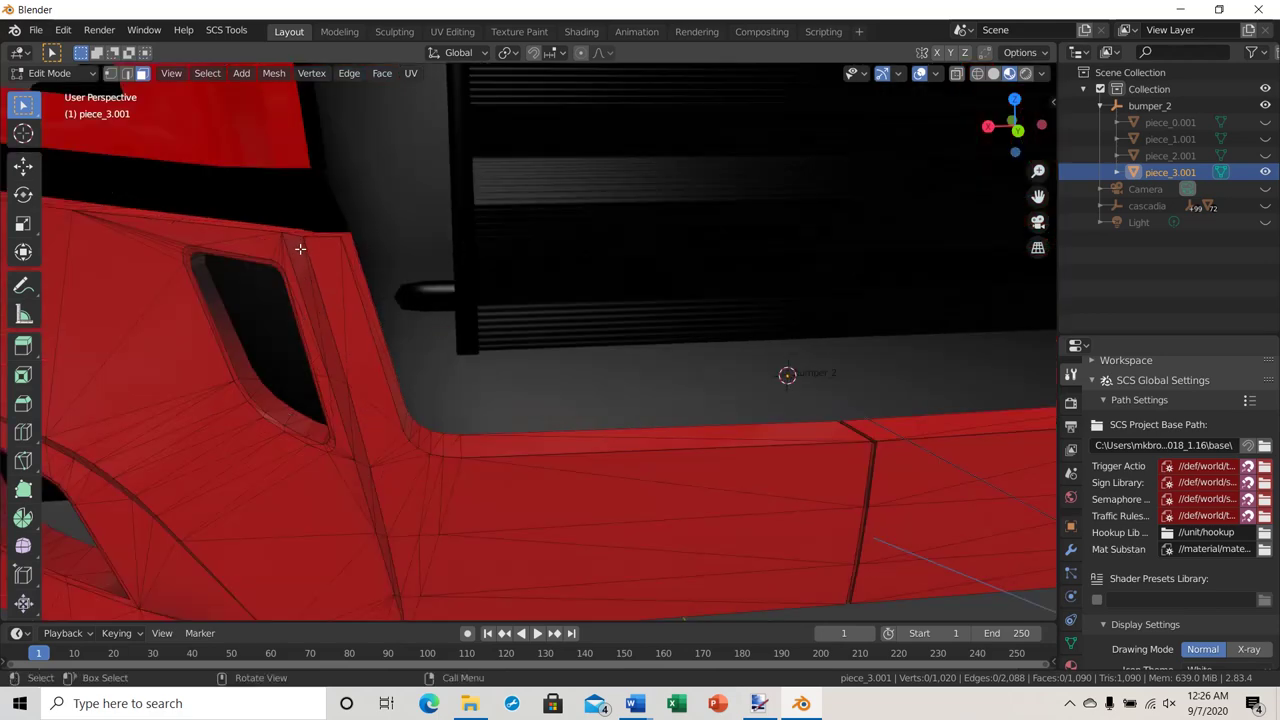
drag(302, 248, 352, 283)
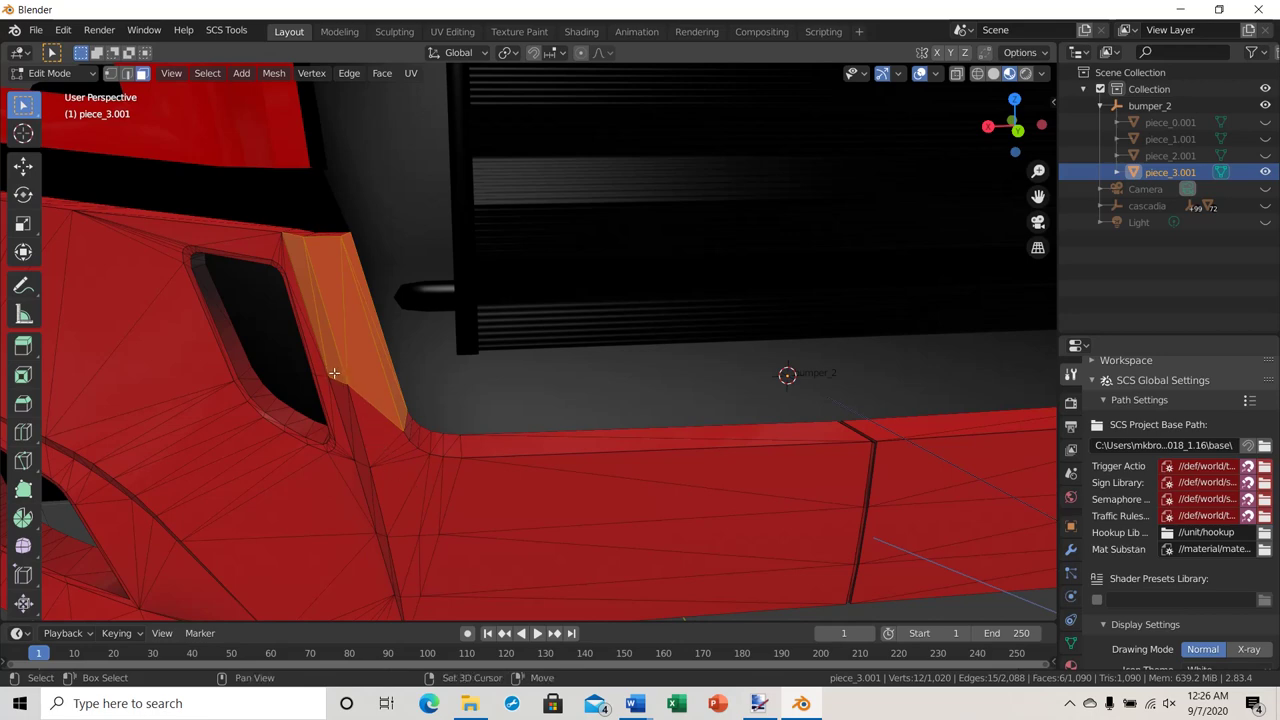
shift+drag(338, 374, 449, 504)
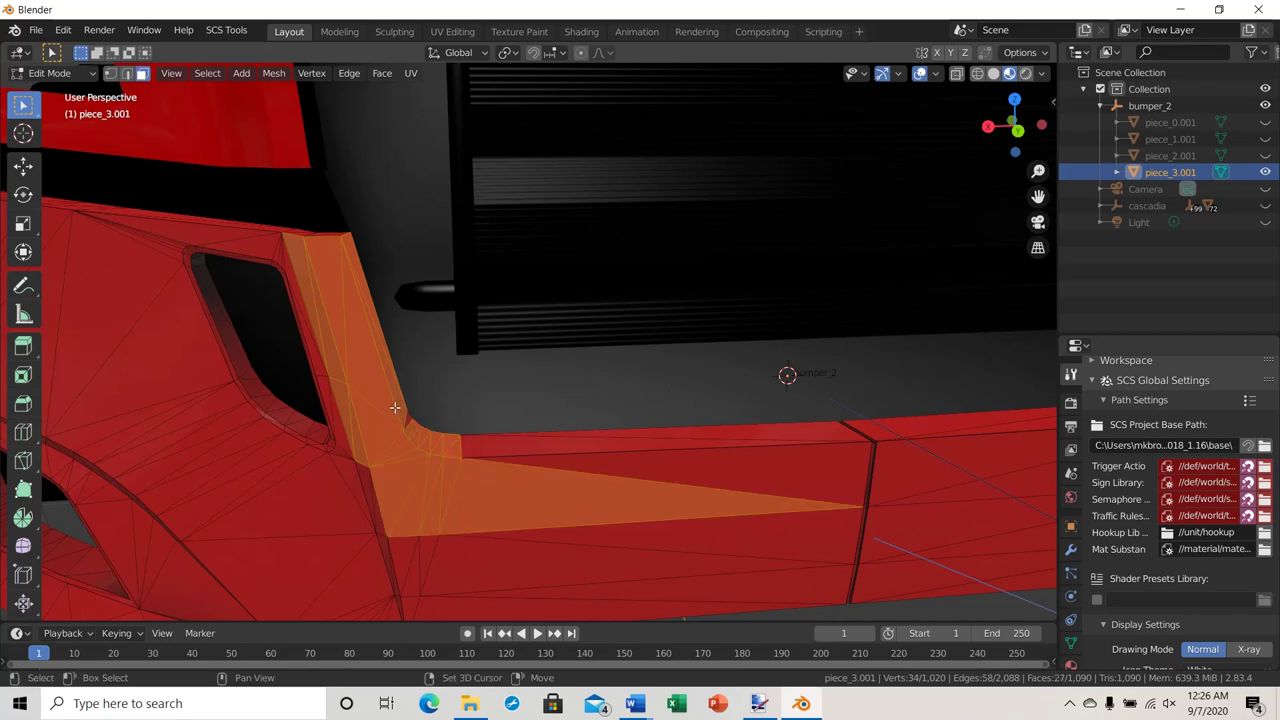
shift+drag(391, 404, 408, 431)
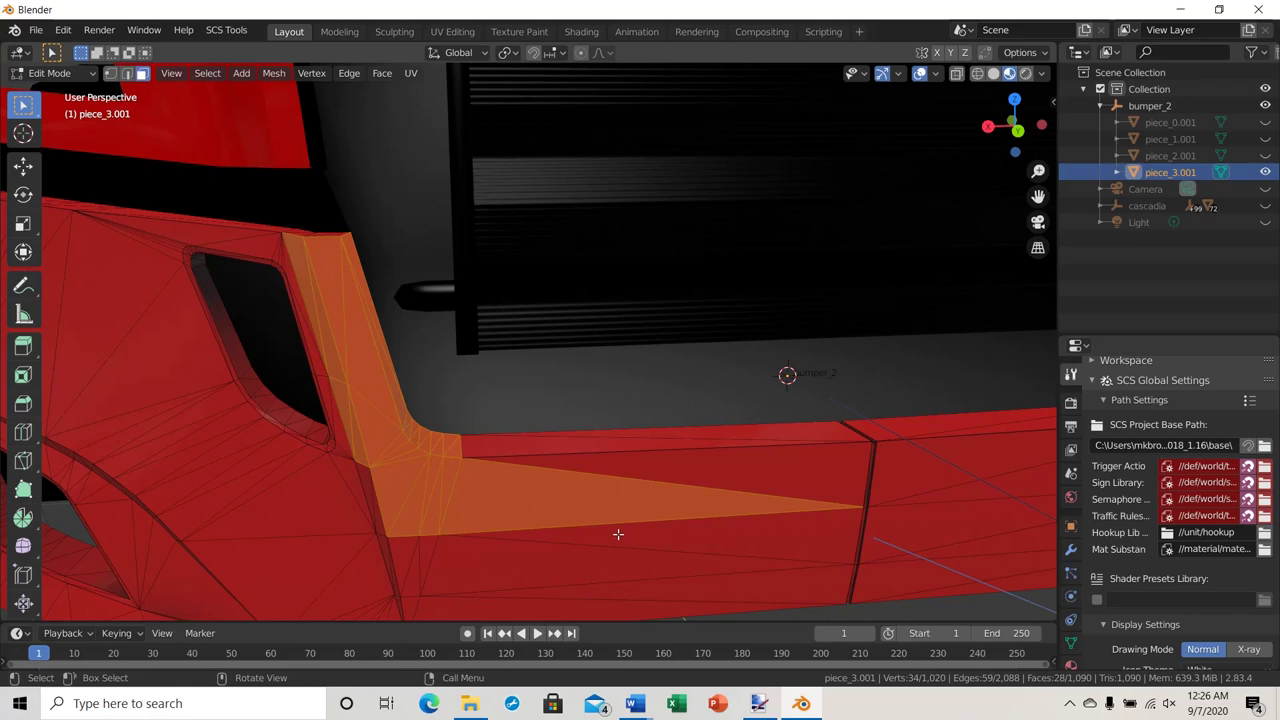
Reselect the bumper's centre band faces together with the upright strip beside the grille opening and its lower corner.
drag(618, 535, 798, 587)
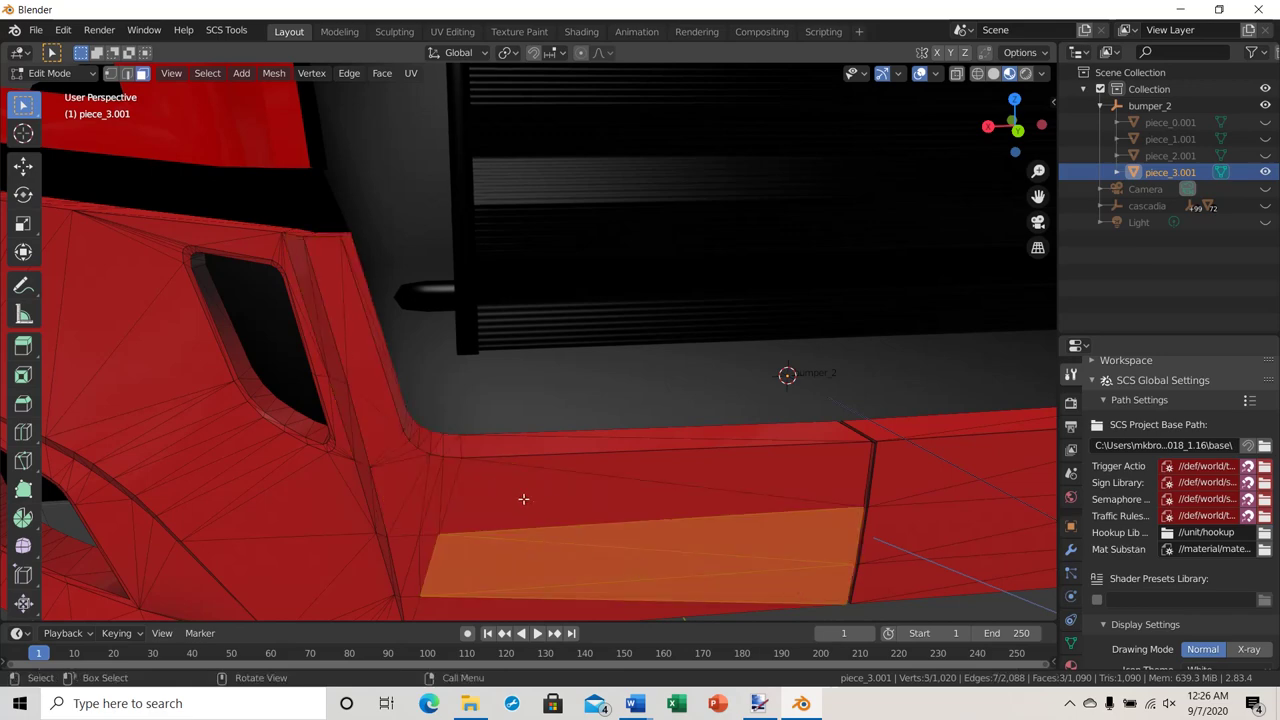
key(shift)
shift+drag(410, 451, 880, 553)
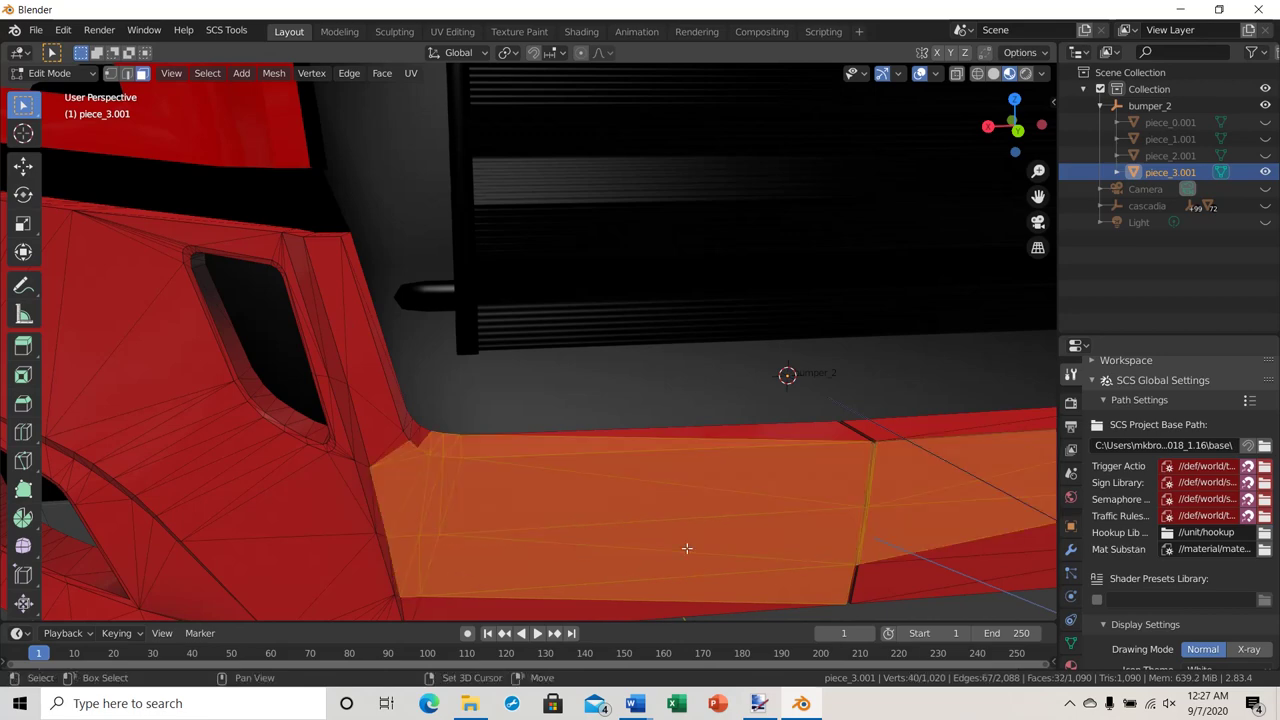
shift+drag(367, 373, 432, 468)
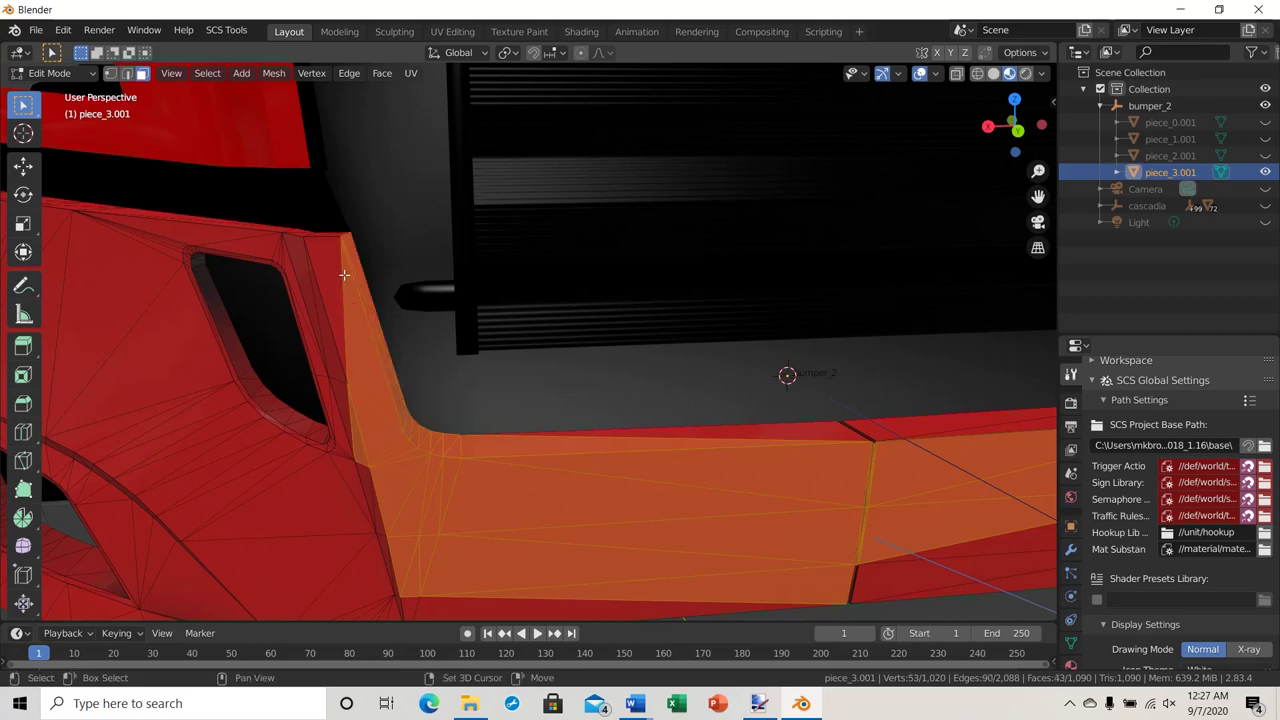
shift+drag(300, 250, 343, 277)
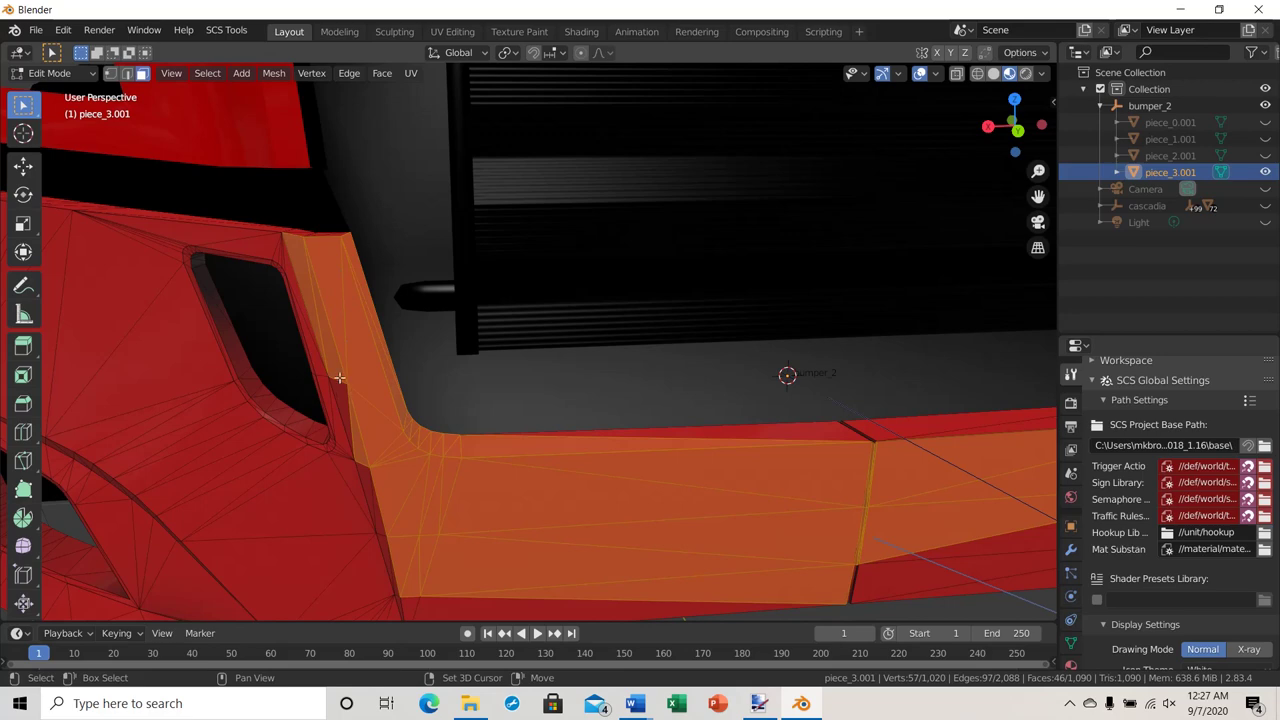
shift+drag(340, 378, 392, 429)
shift+drag(365, 457, 384, 490)
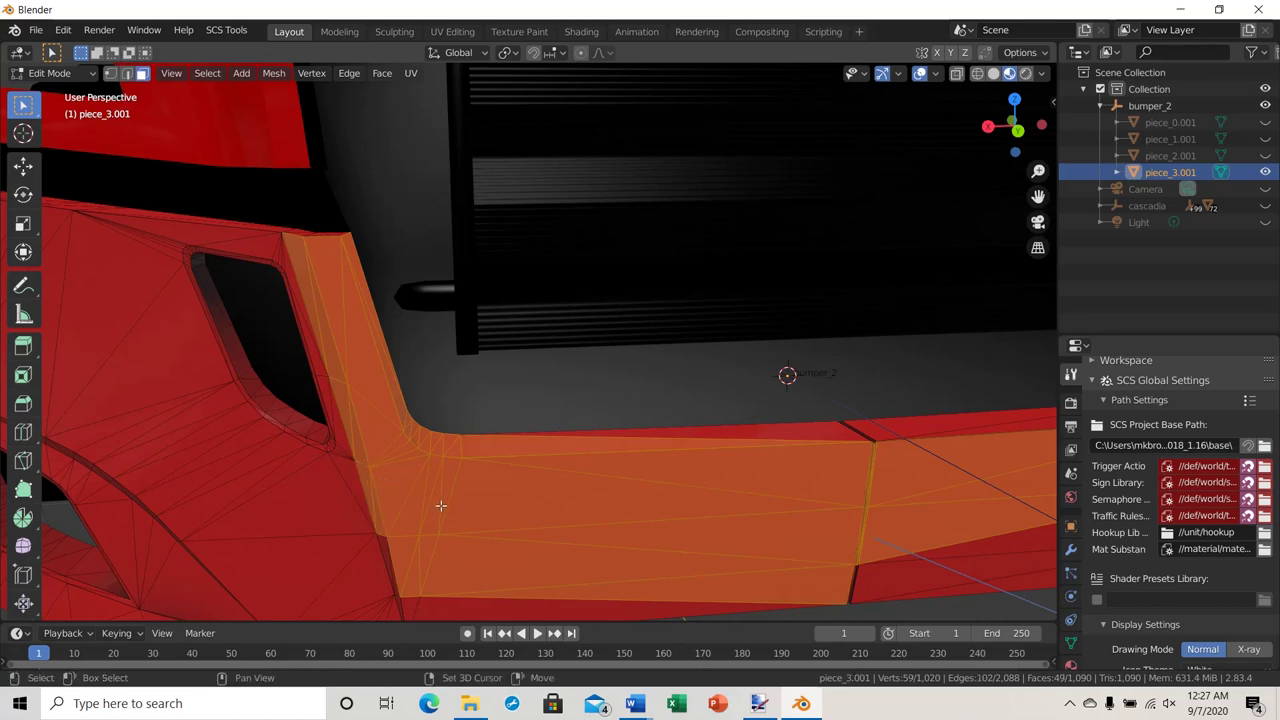
Add the centre section's remaining lower-edge faces, the upright's top cap and the band's top edge to the face selection.
shift+middle_drag(531, 546, 525, 496)
scroll(525, 496, up, 6)
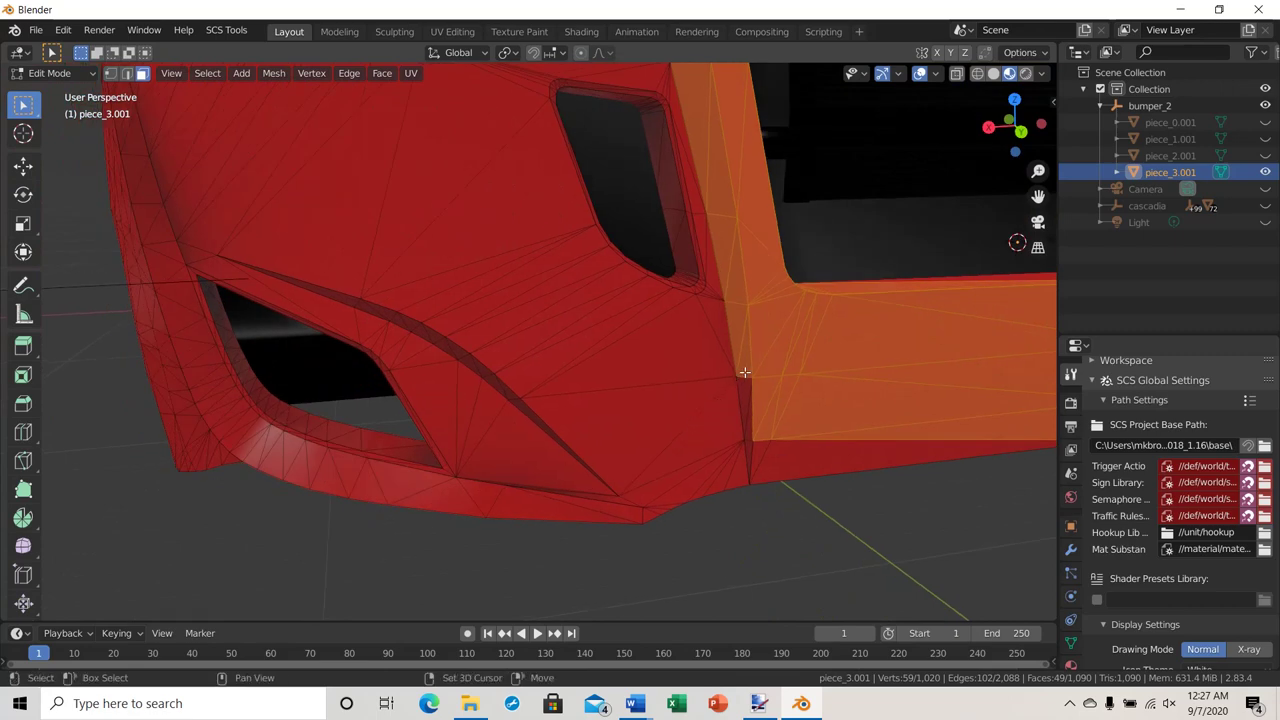
alt+shift+click(766, 449)
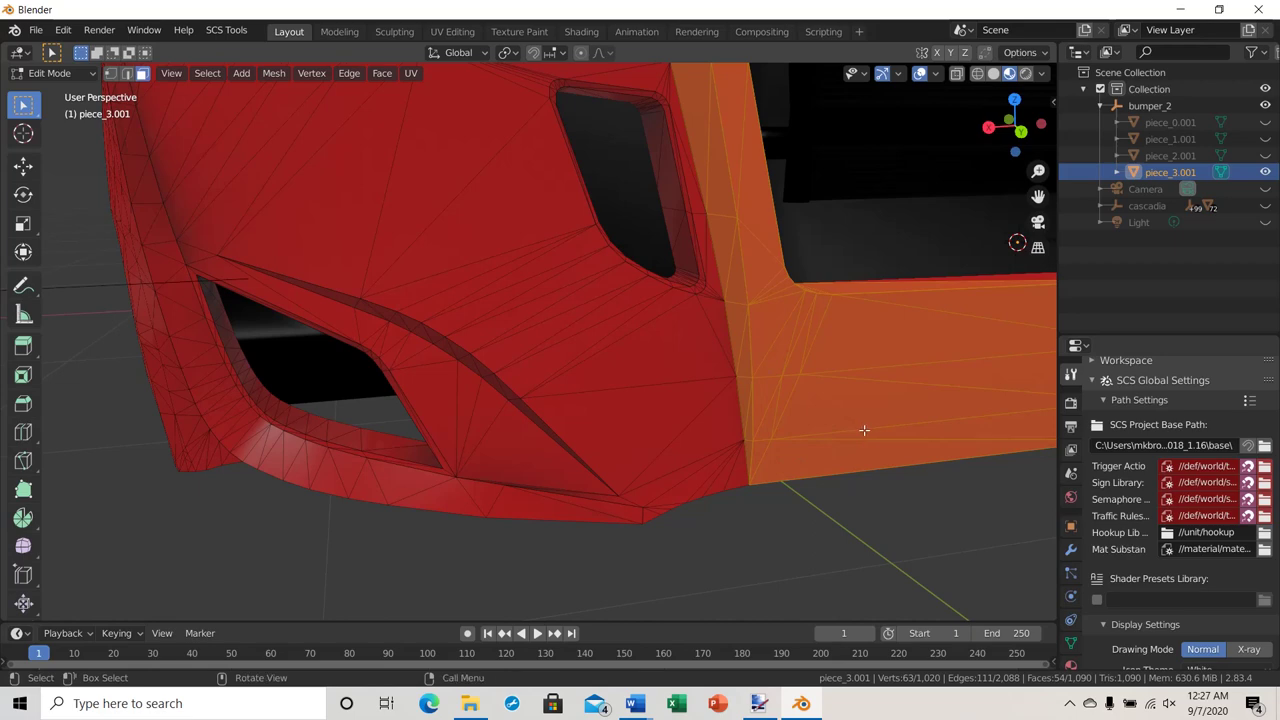
mouse_move(863, 431)
middle_down()
mouse_move(860, 451)
mouse_move(857, 437)
middle_up()
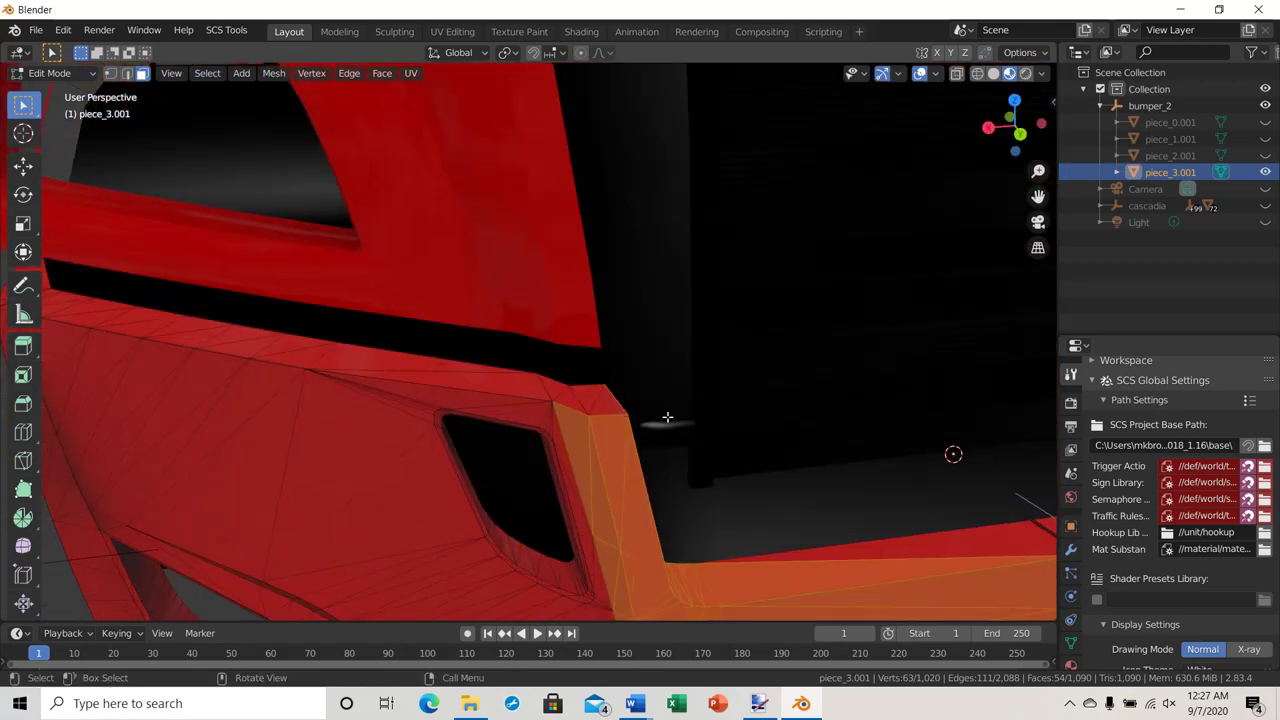
alt+shift+click(565, 385)
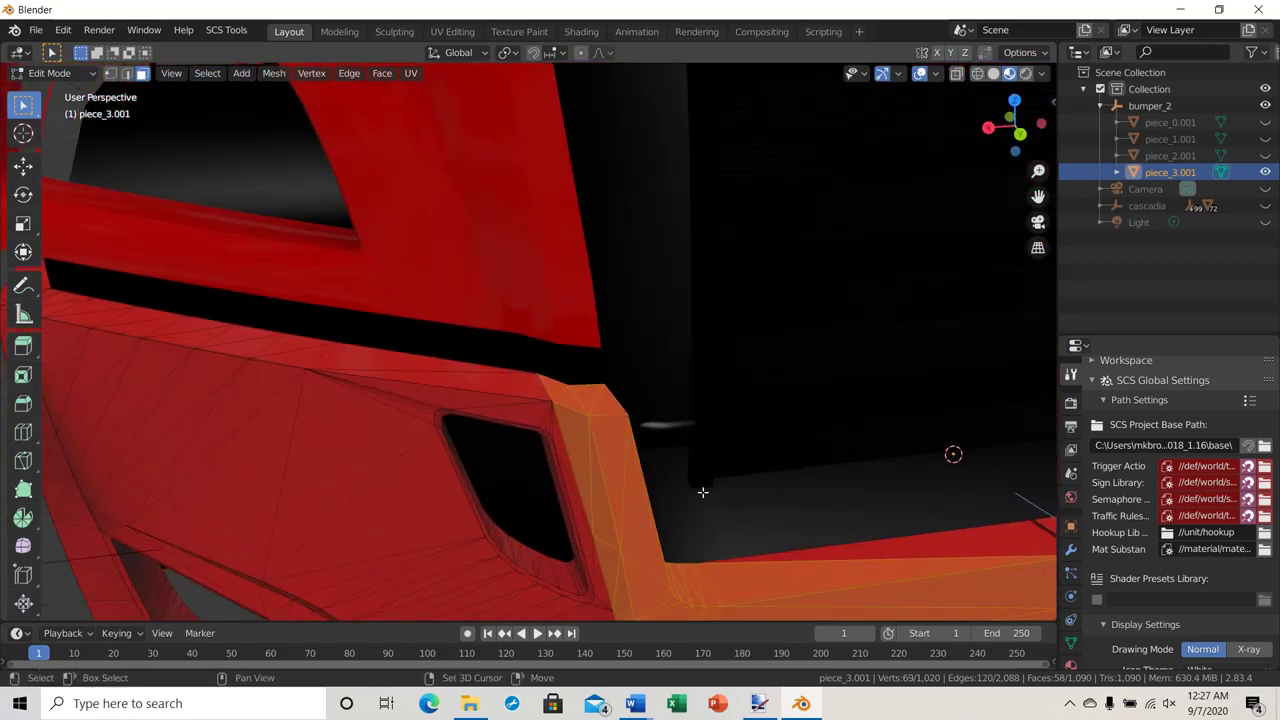
alt+shift+click(998, 556)
Extend the face selection across the other half of the centre band, including the middle seam, top edge and far corner.
middle_drag(992, 587, 964, 579)
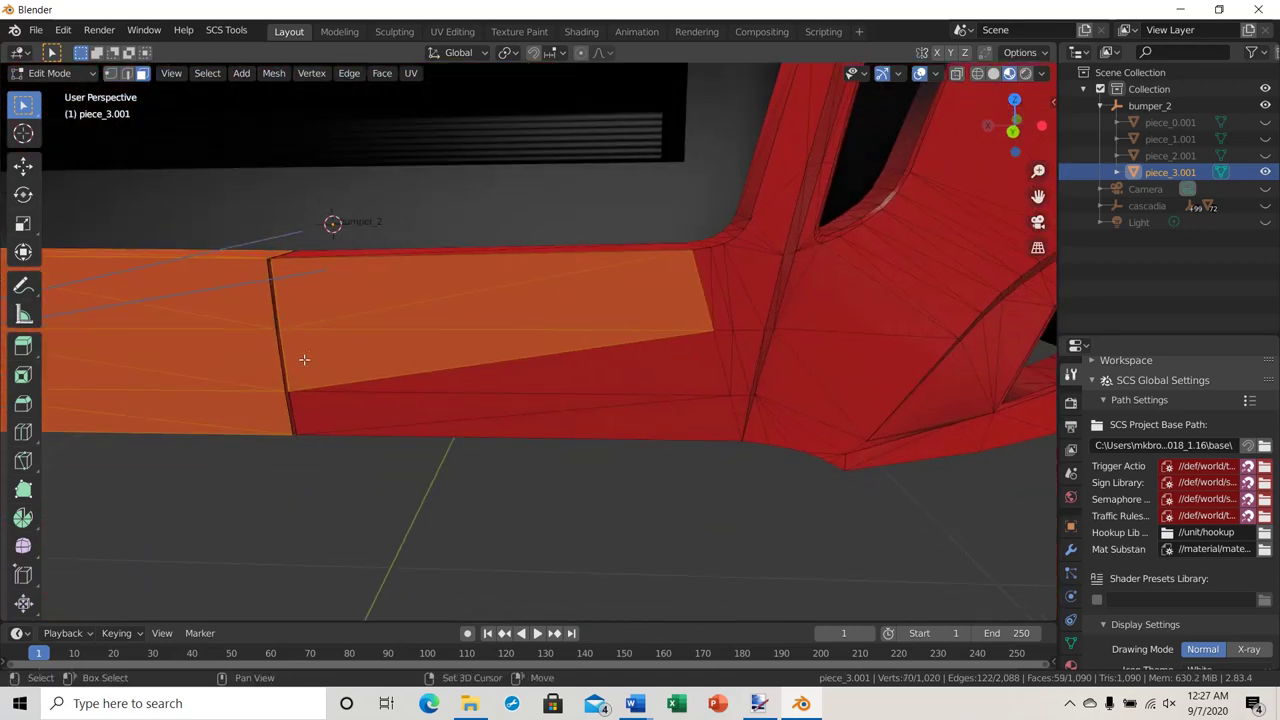
drag(314, 358, 728, 437)
shift+drag(257, 278, 314, 414)
shift+scroll(330, 350, up, 5)
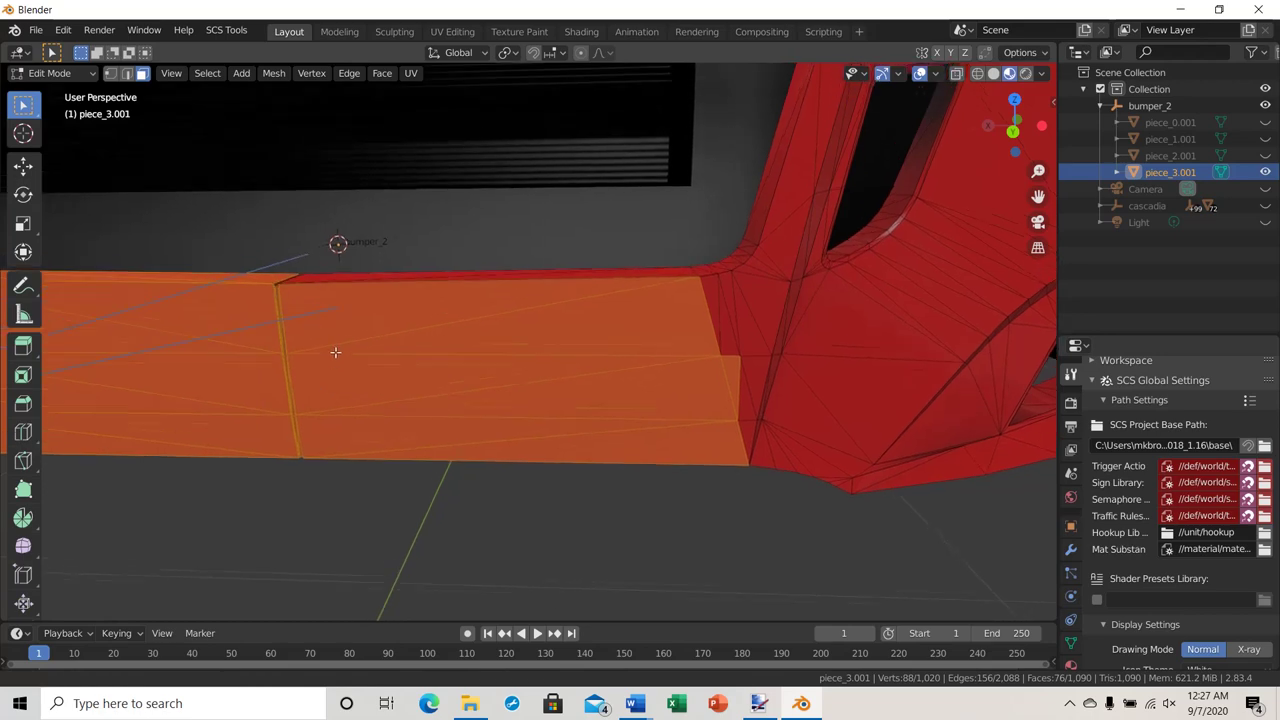
shift+drag(303, 368, 750, 434)
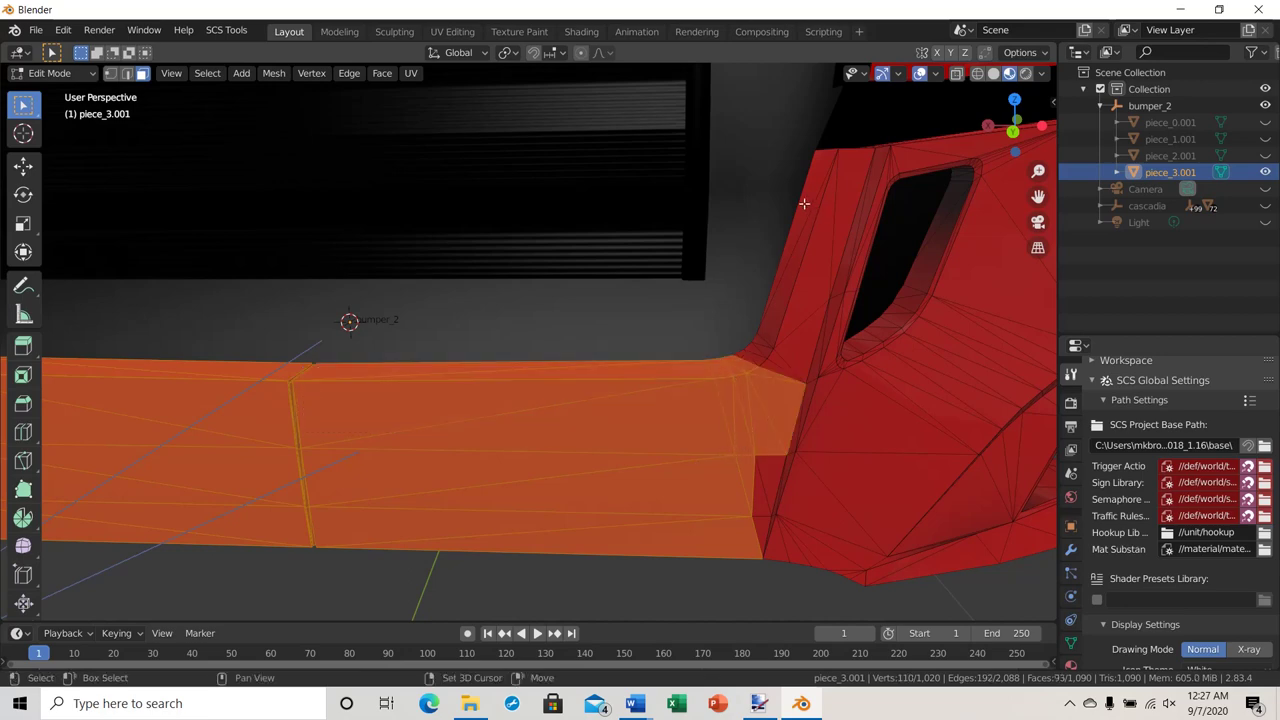
Add the faces of the opposite upright beside the grille opening, from its lower corner up to its top cap.
shift+drag(805, 193, 842, 235)
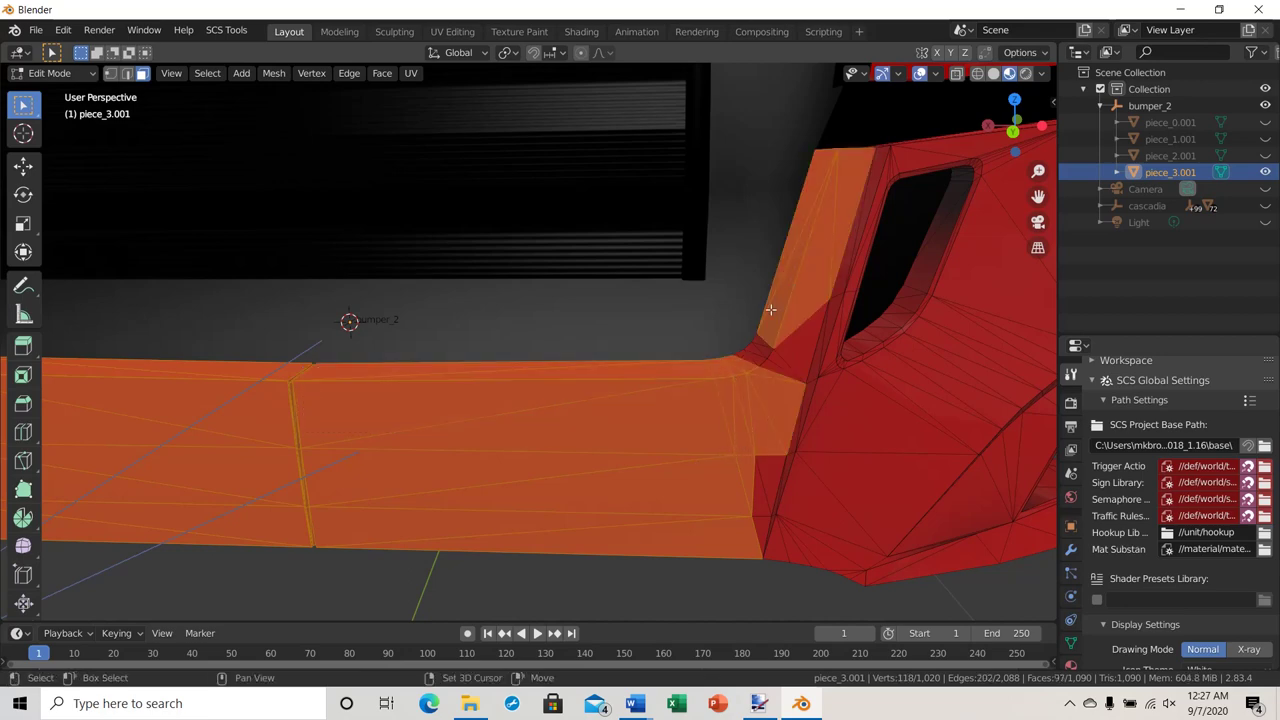
shift+drag(736, 334, 795, 382)
shift+drag(741, 455, 757, 528)
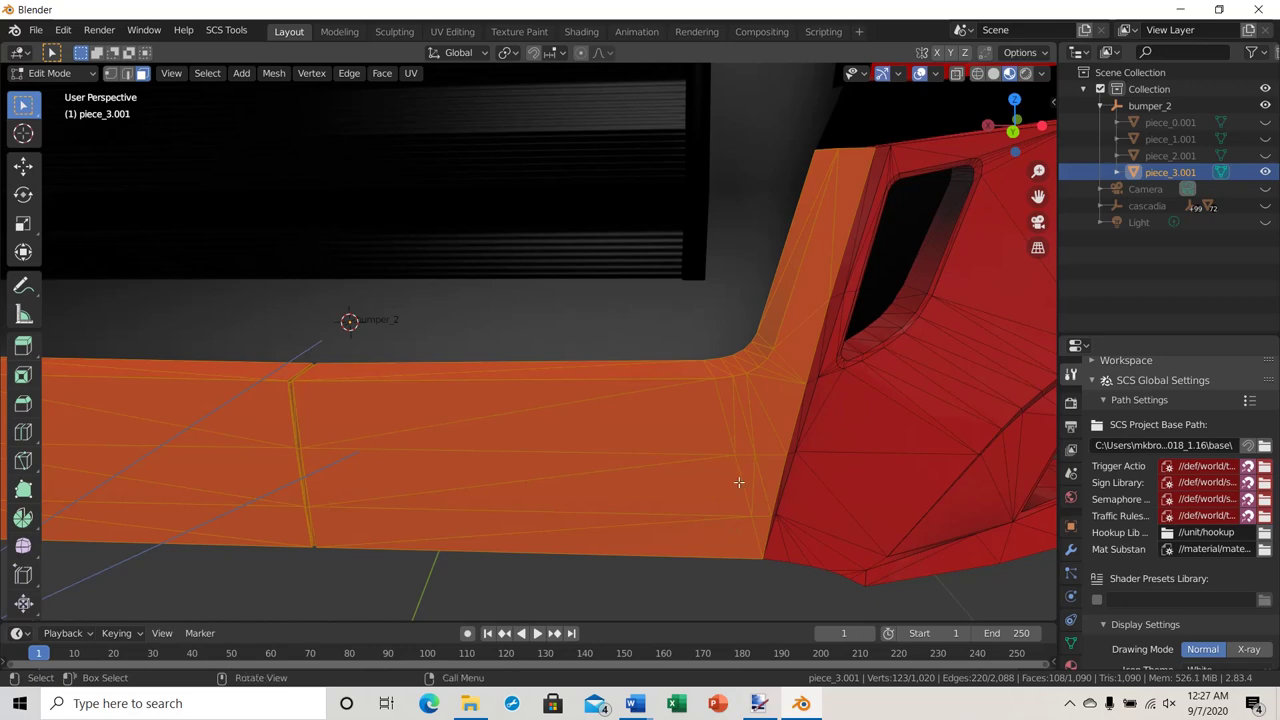
middle_drag(748, 480, 731, 489)
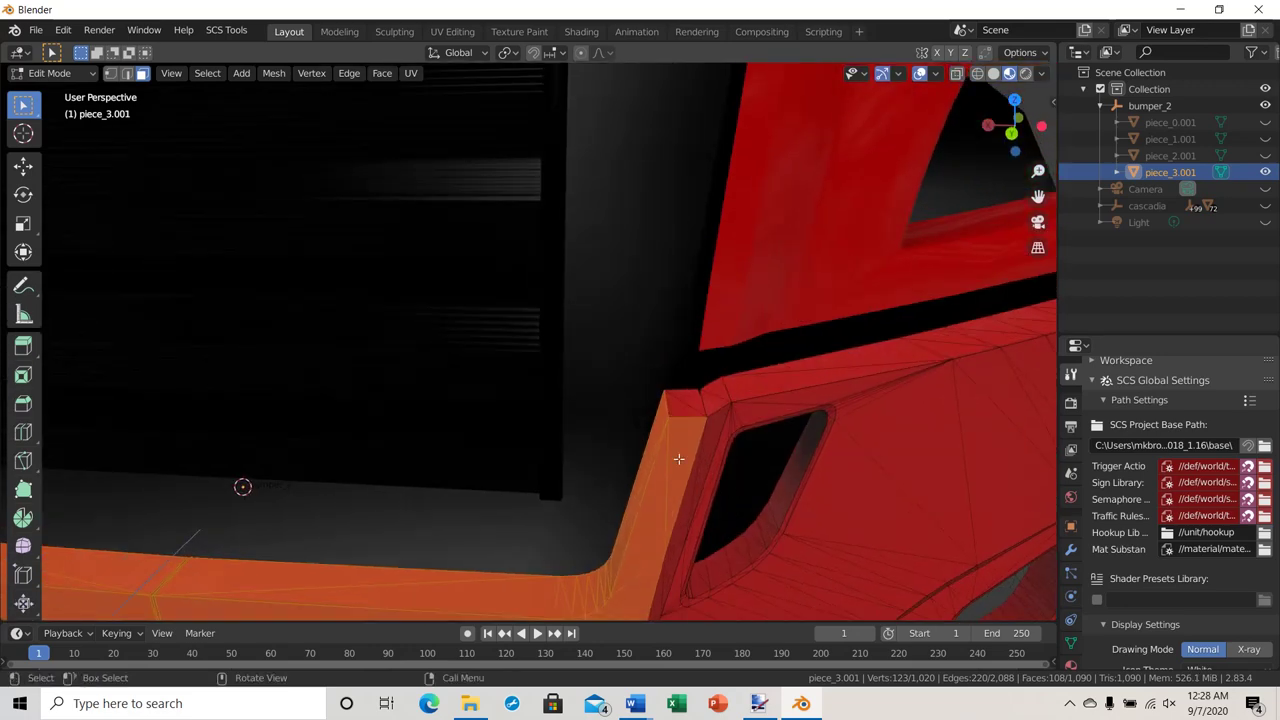
shift+drag(670, 390, 696, 422)
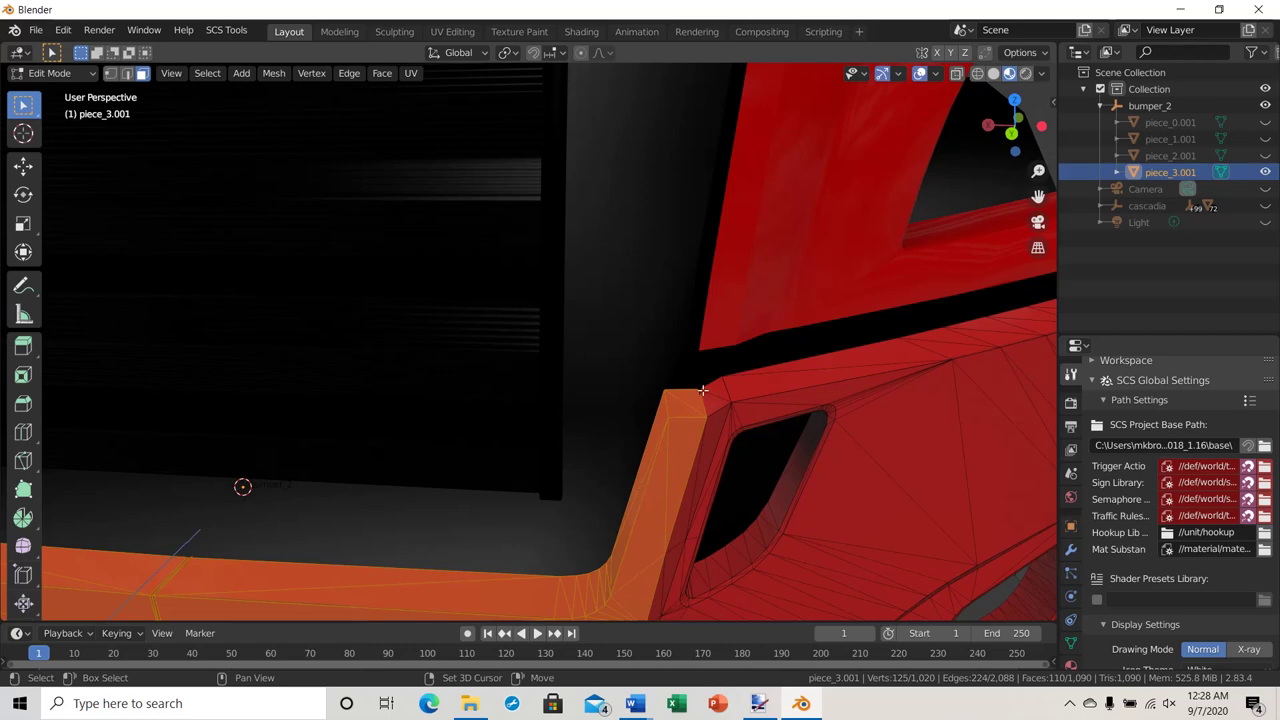
shift+click(706, 385)
shift+click(712, 396)
Add the narrow side faces along the outer edge of the opposite upright, from the bumper's lower edge to its top.
middle_drag(684, 489, 669, 474)
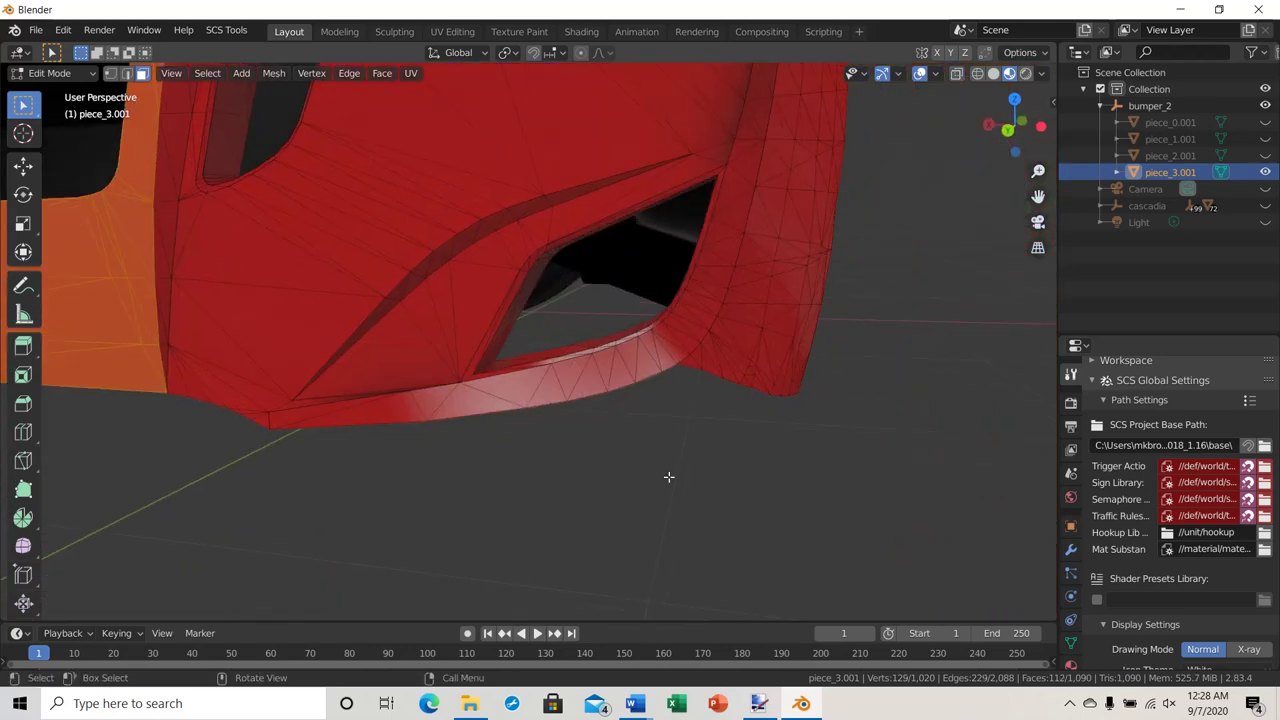
shift+click(158, 165)
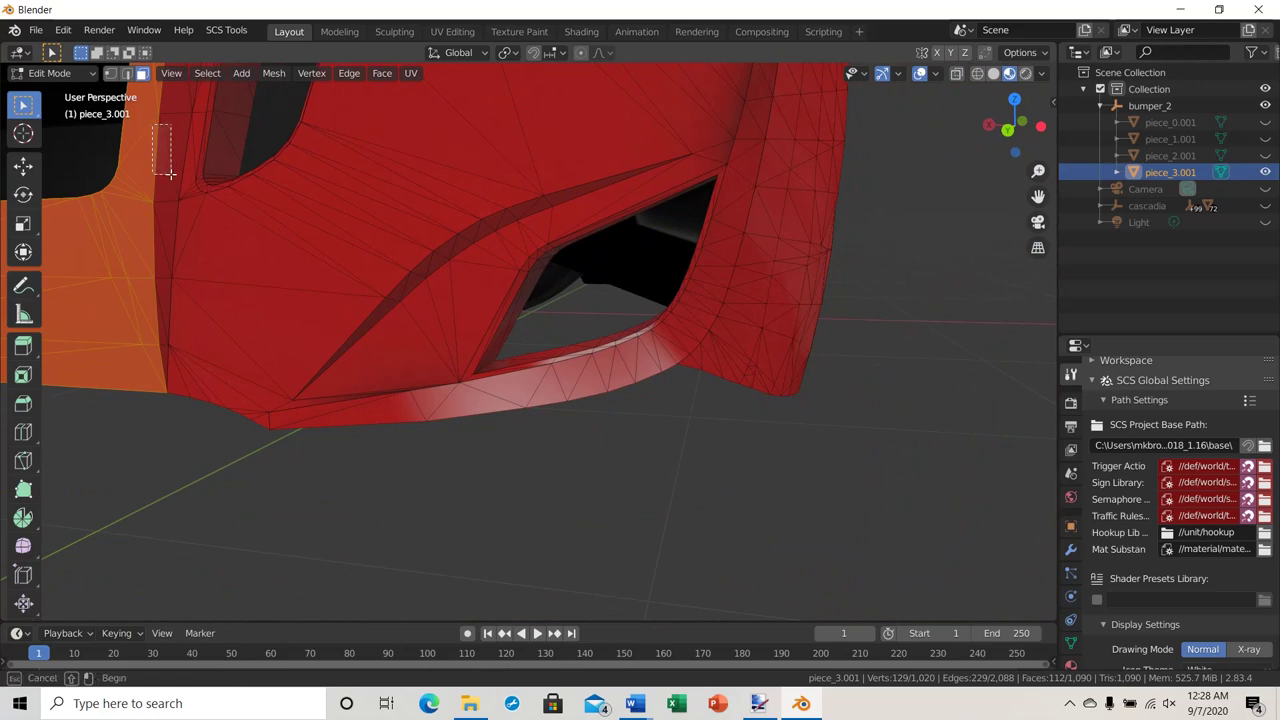
shift+click(172, 150)
shift+click(150, 220)
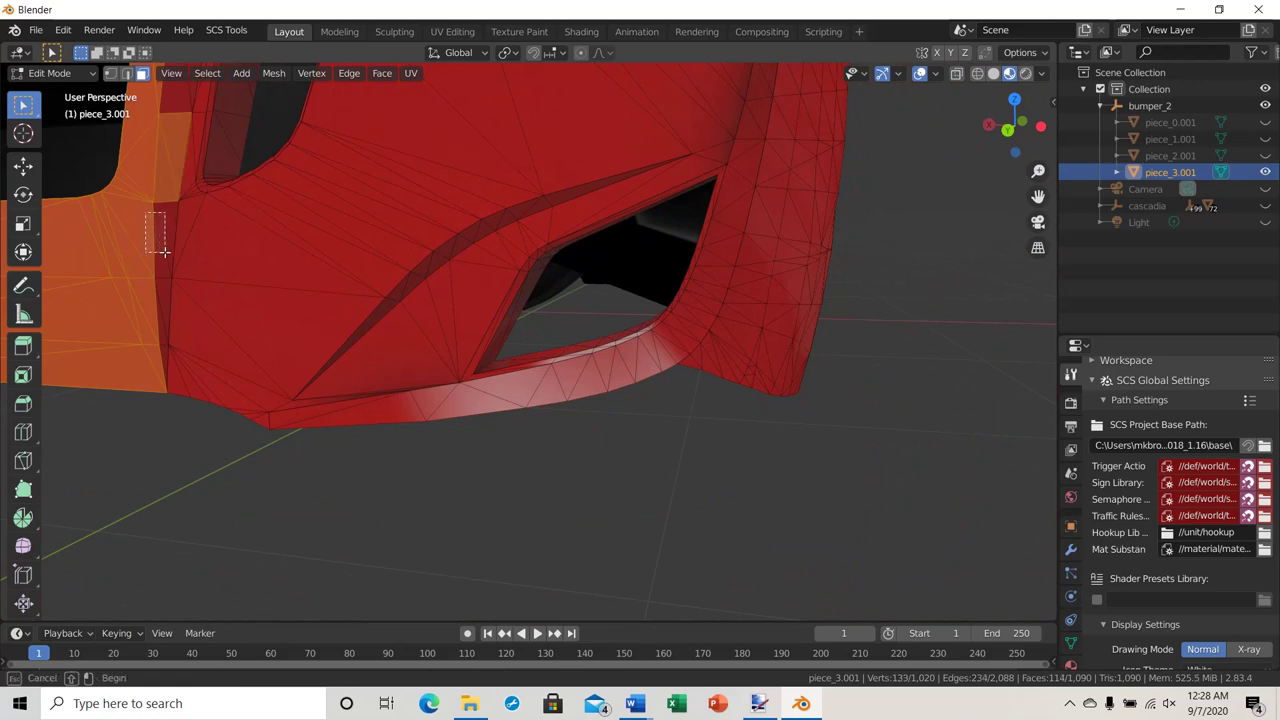
shift+click(161, 262)
shift+click(152, 305)
shift+click(163, 340)
shift+click(160, 357)
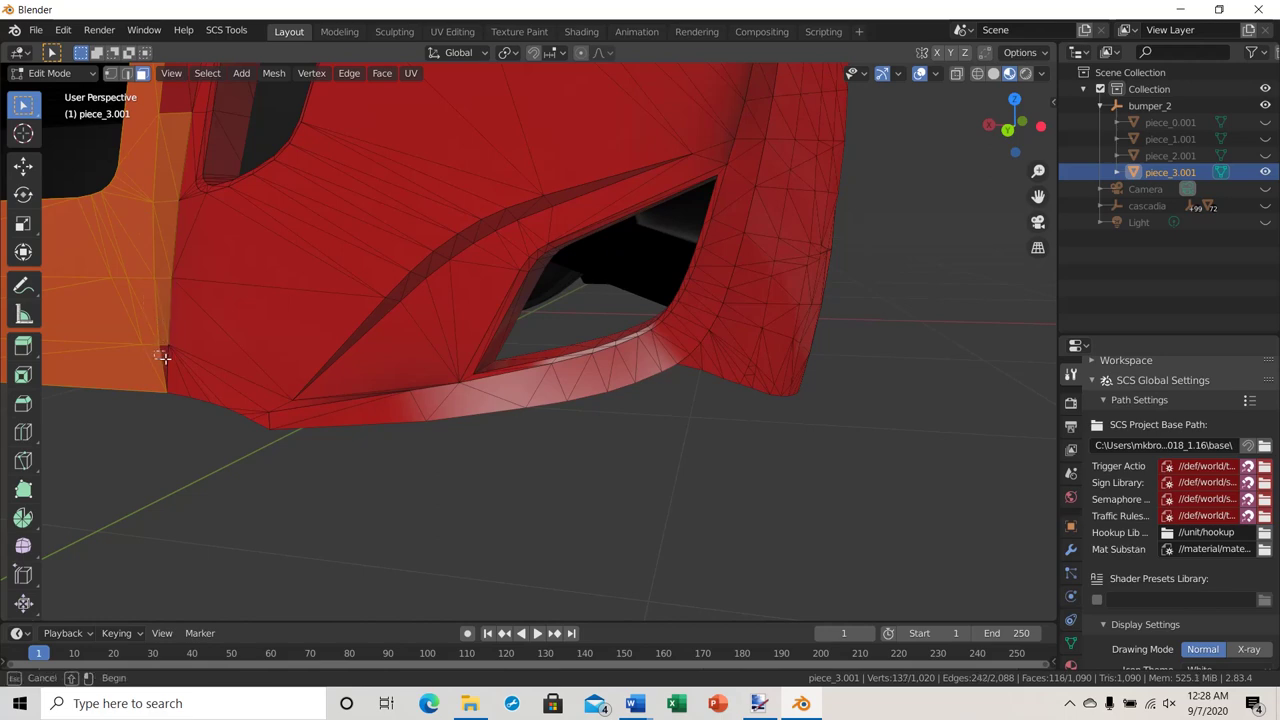
shift+click(163, 357)
shift+scroll(209, 426, up, 5)
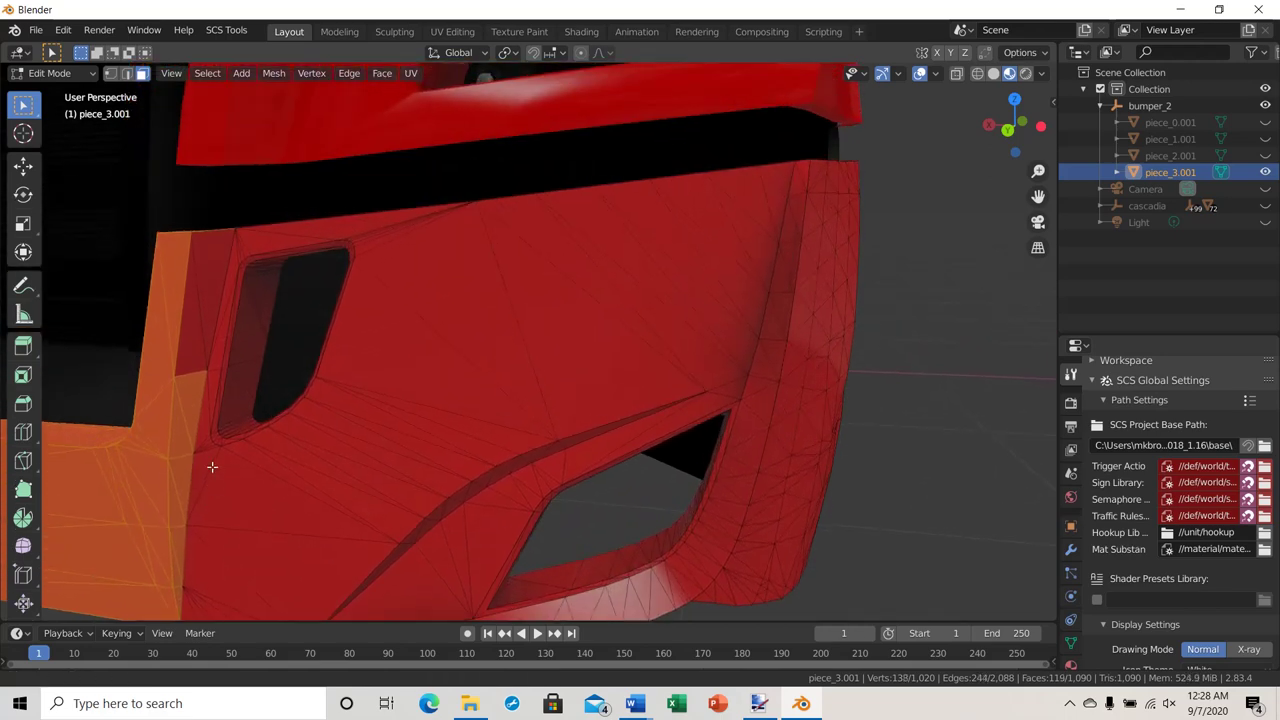
shift+drag(183, 253, 203, 290)
Duplicate the selected centre section faces in place and separate the copy from piece_3.001 by selection.
middle_drag(286, 417, 719, 454)
scroll(349, 409, down, 6)
scroll(710, 430, down, 3)
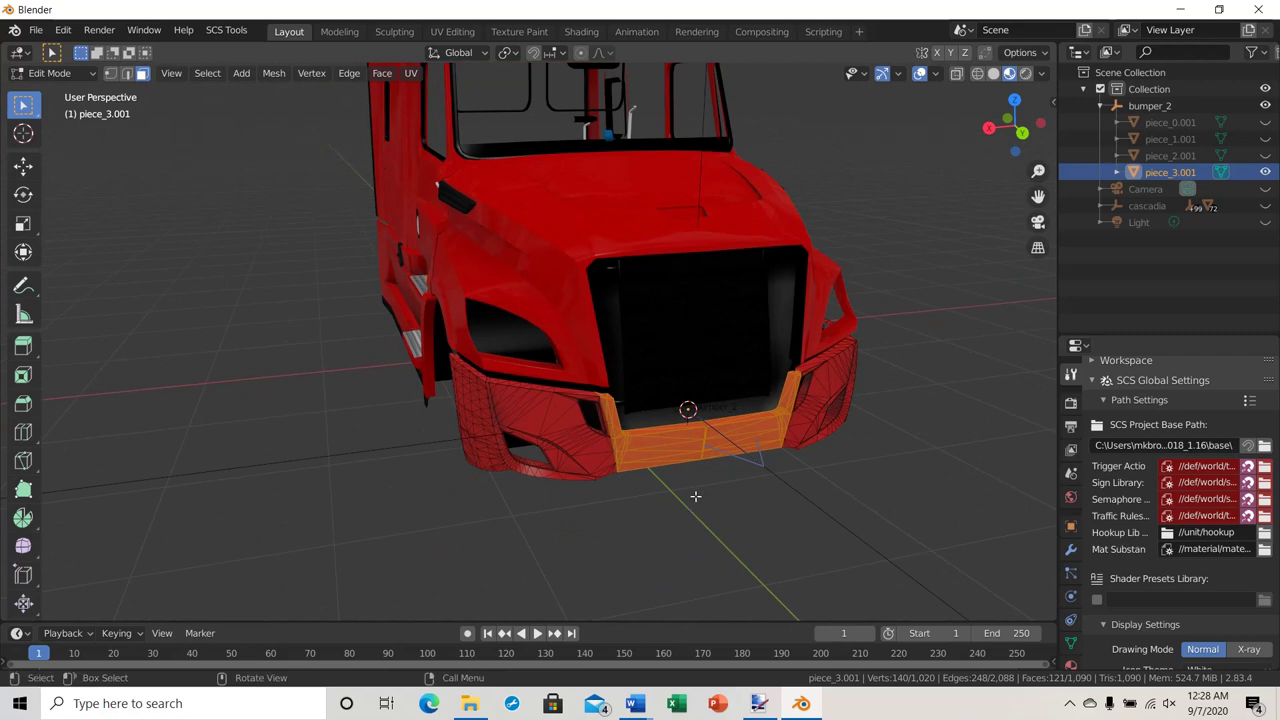
key(shift+d)
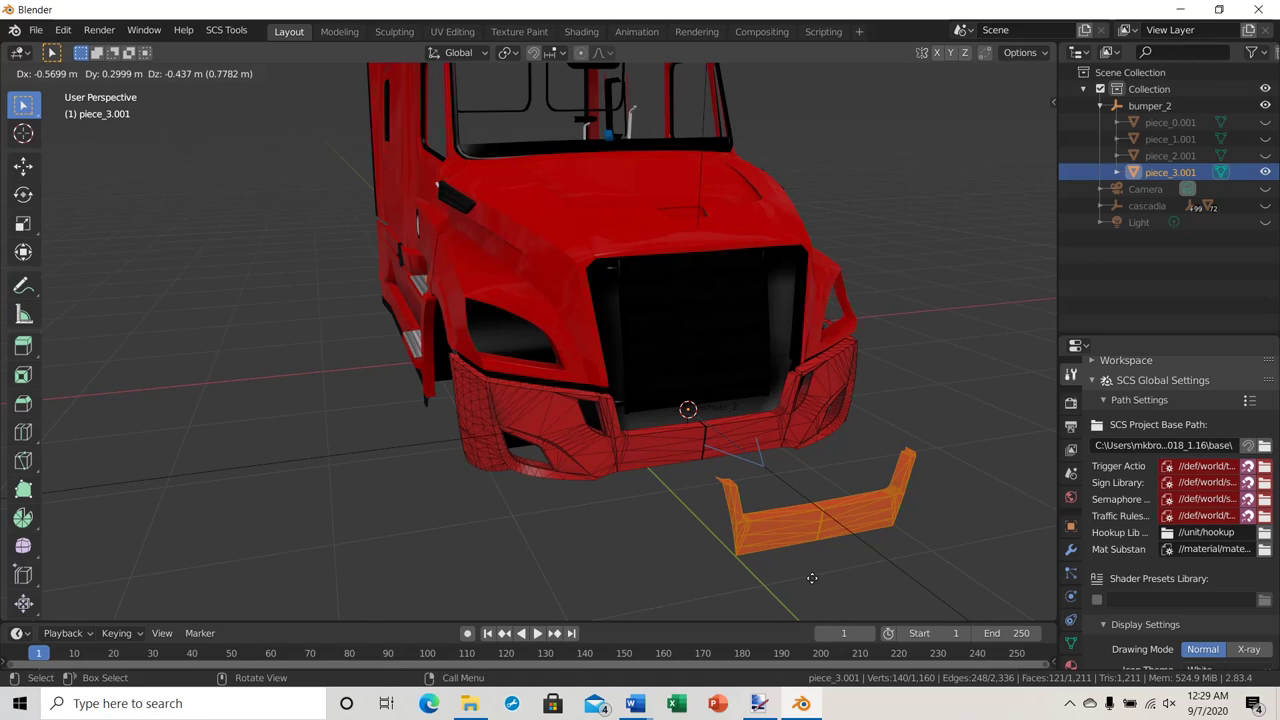
right_click(812, 578)
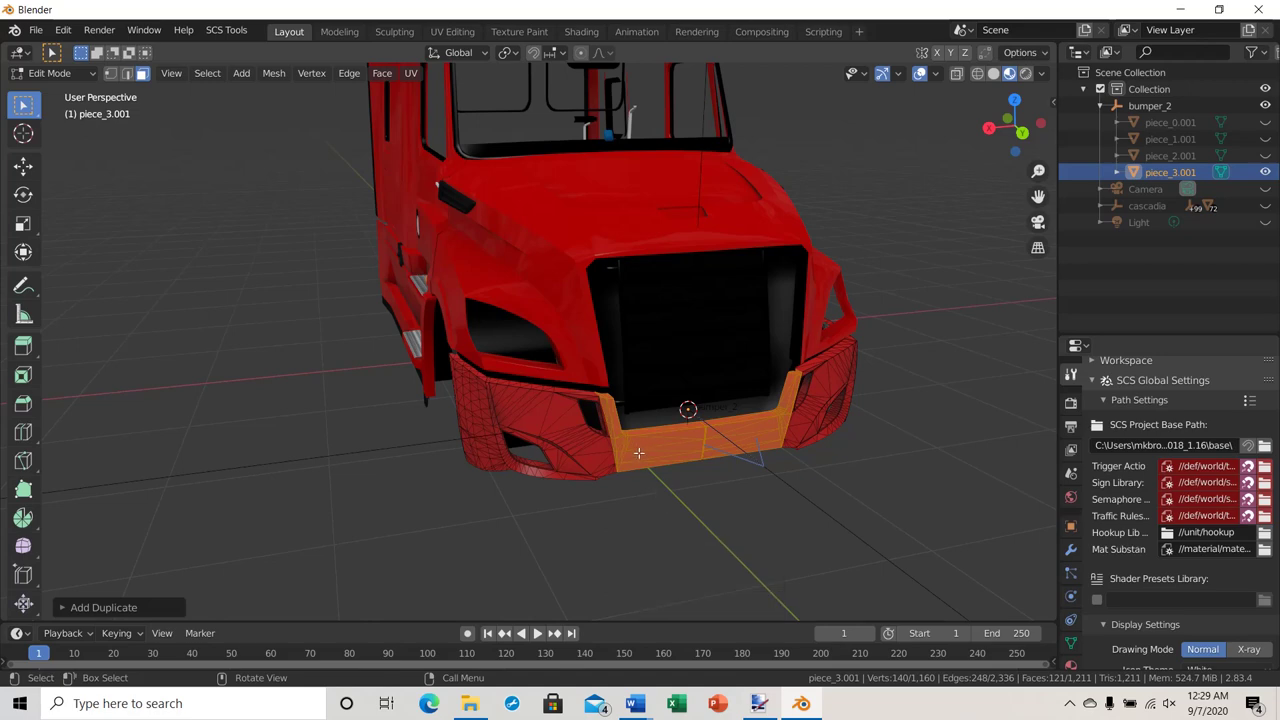
key(p)
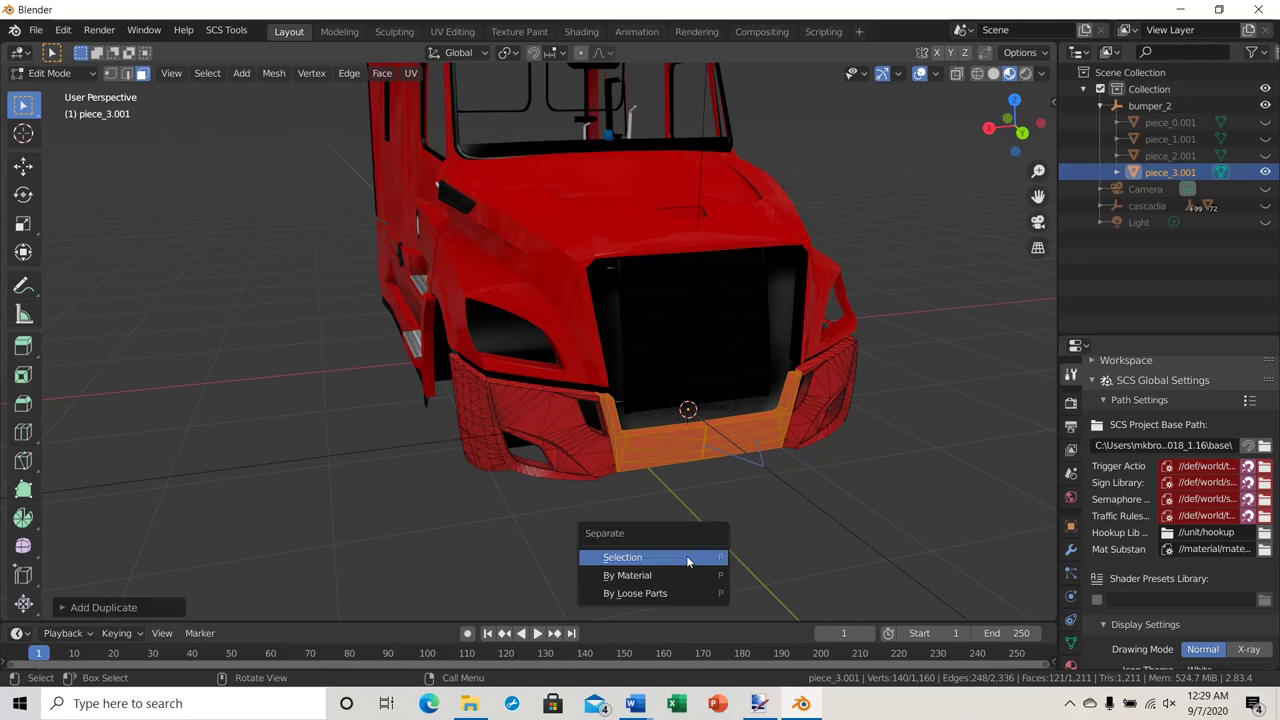
click(686, 556)
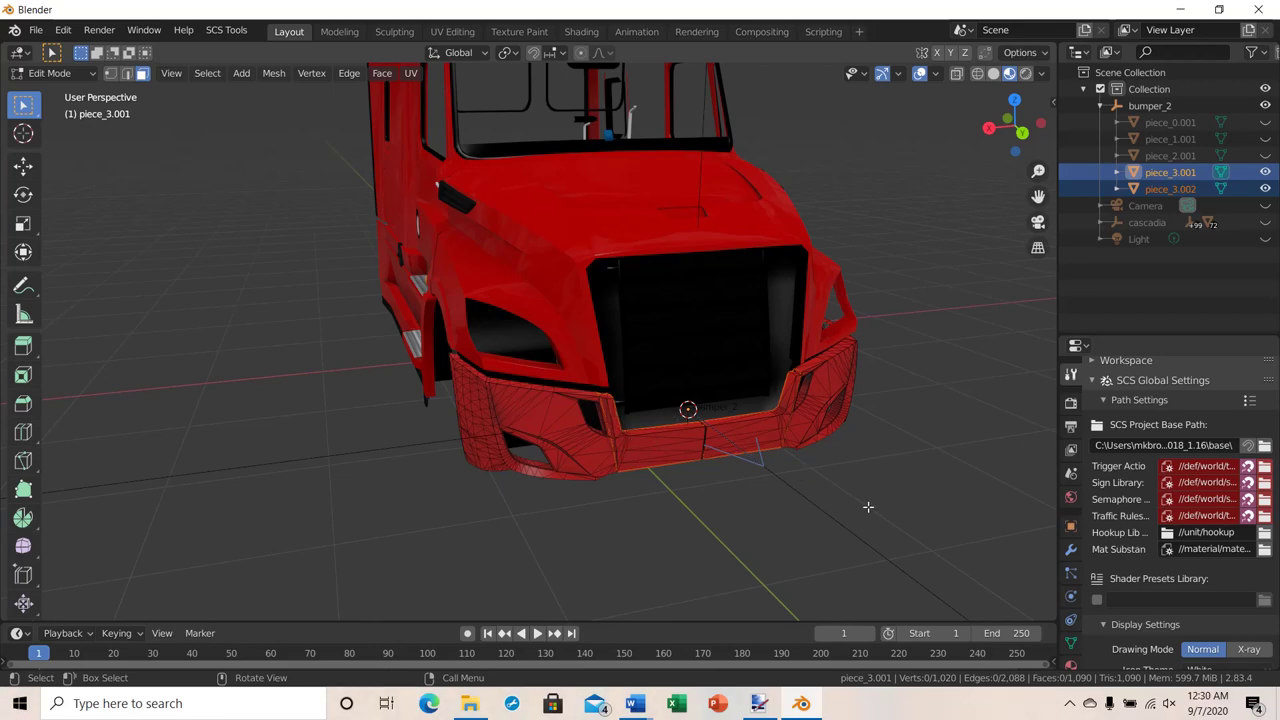
Select the separated piece_3.002 and add an SCS root object for it.
click(1152, 187)
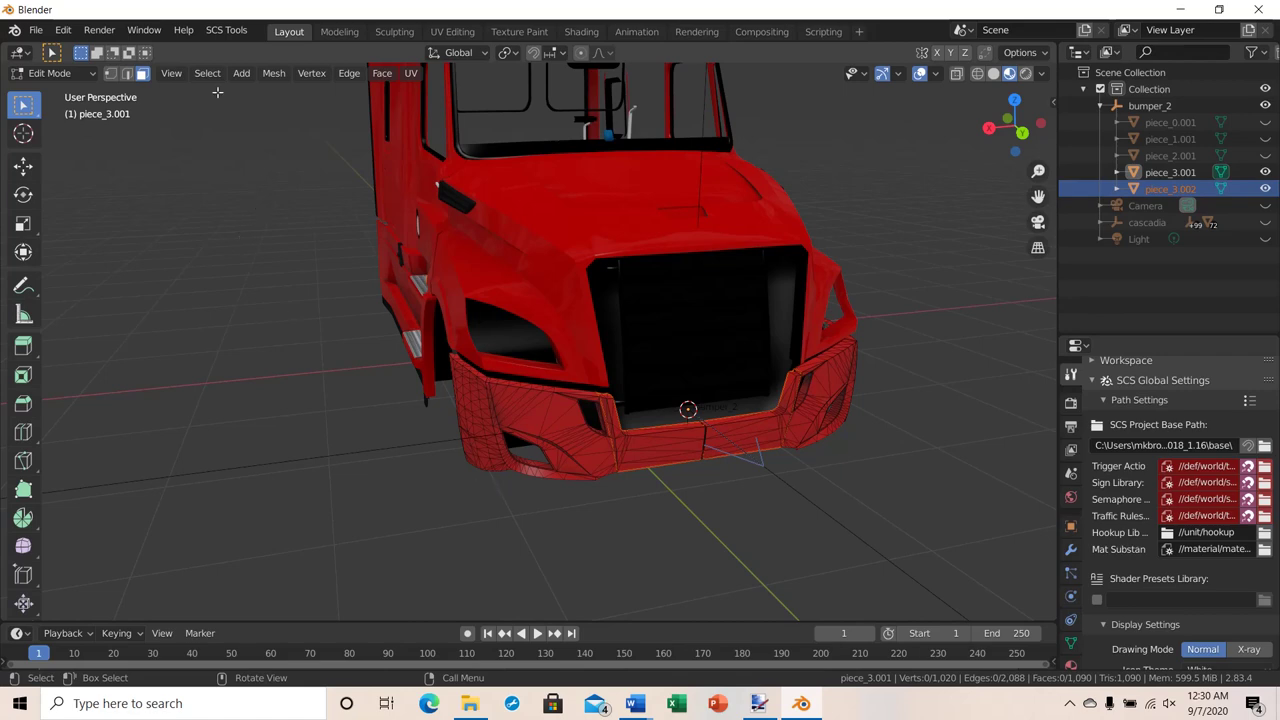
click(224, 34)
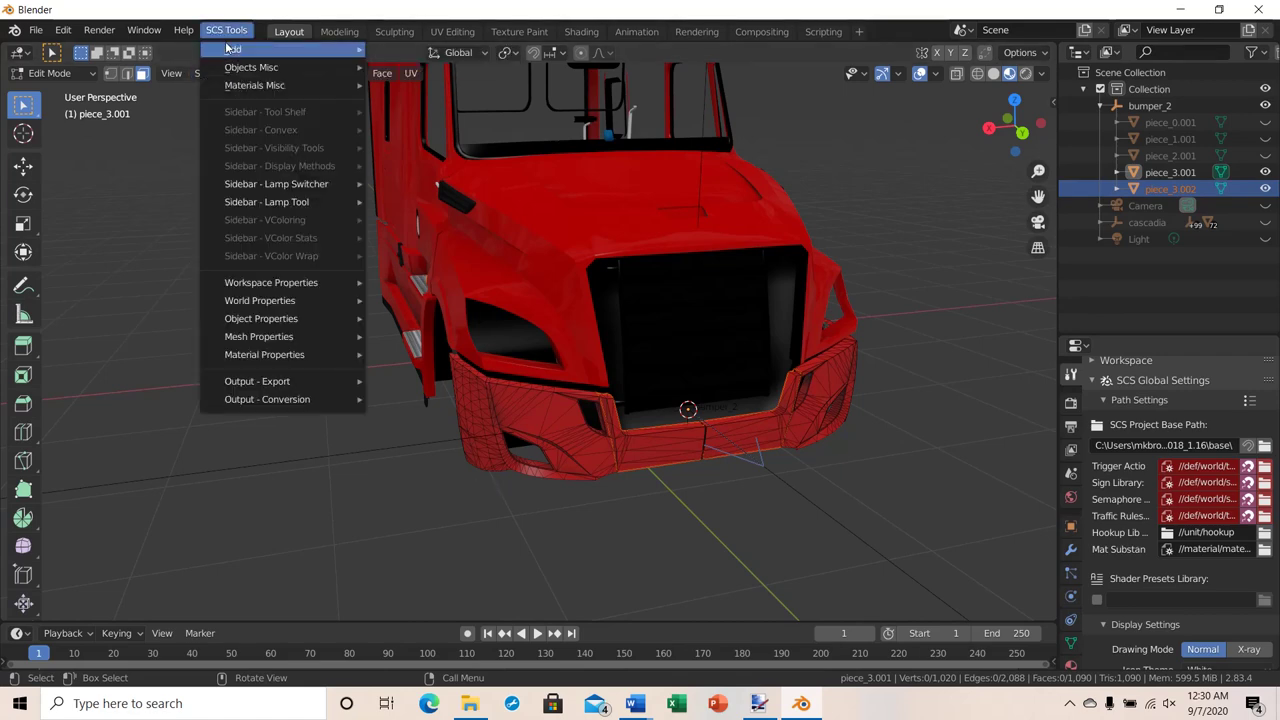
mouse_move(235, 50)
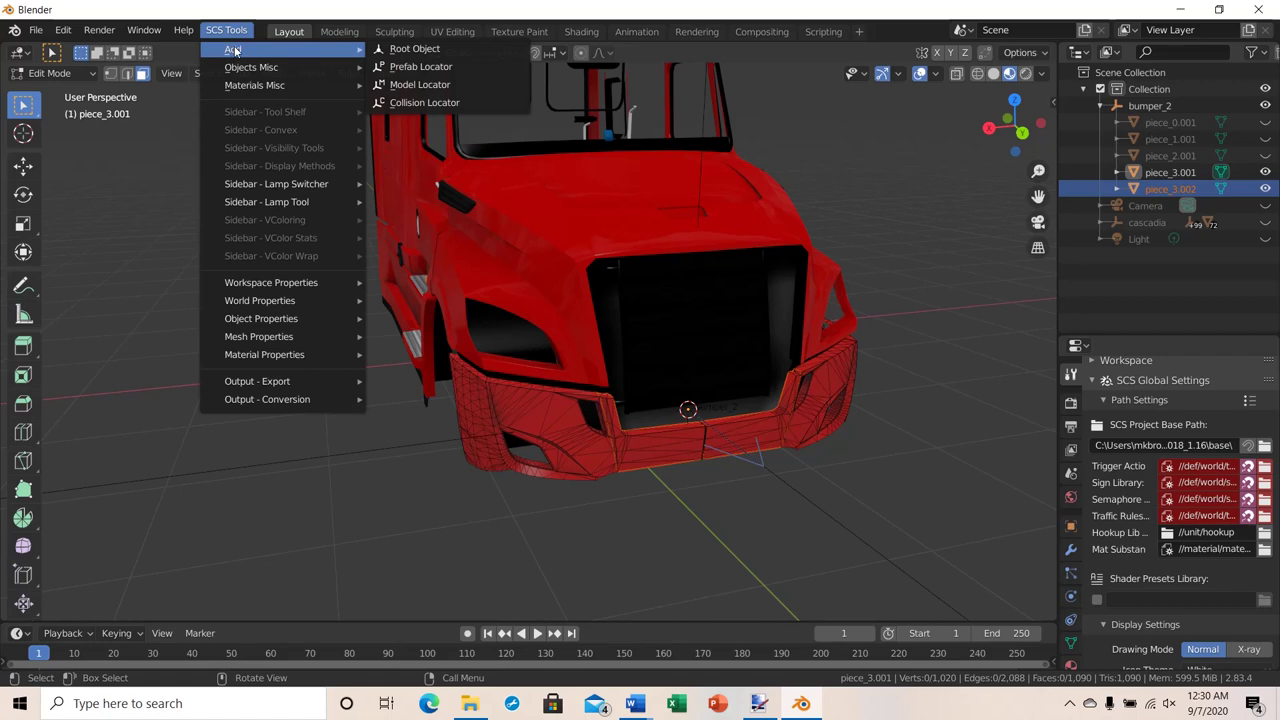
click(406, 52)
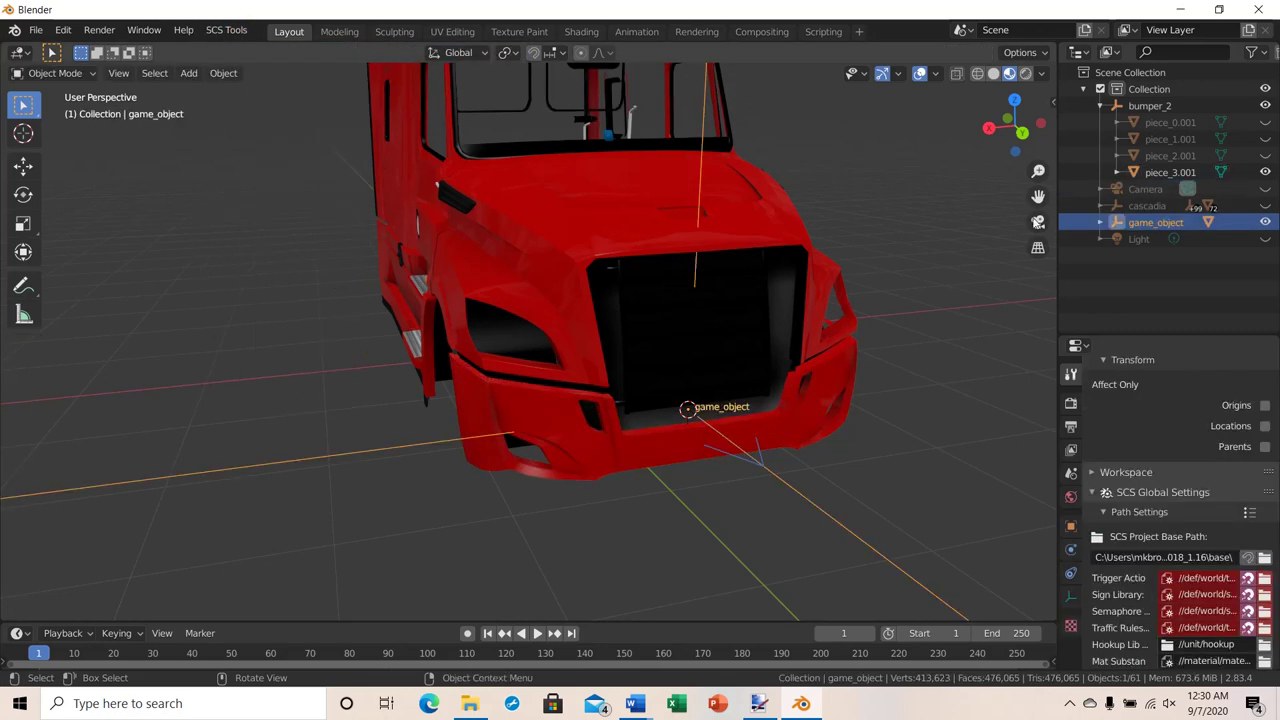
Rename the new root object as bumper_4 and hide the original shell piece_3.001.
double_click(1146, 224)
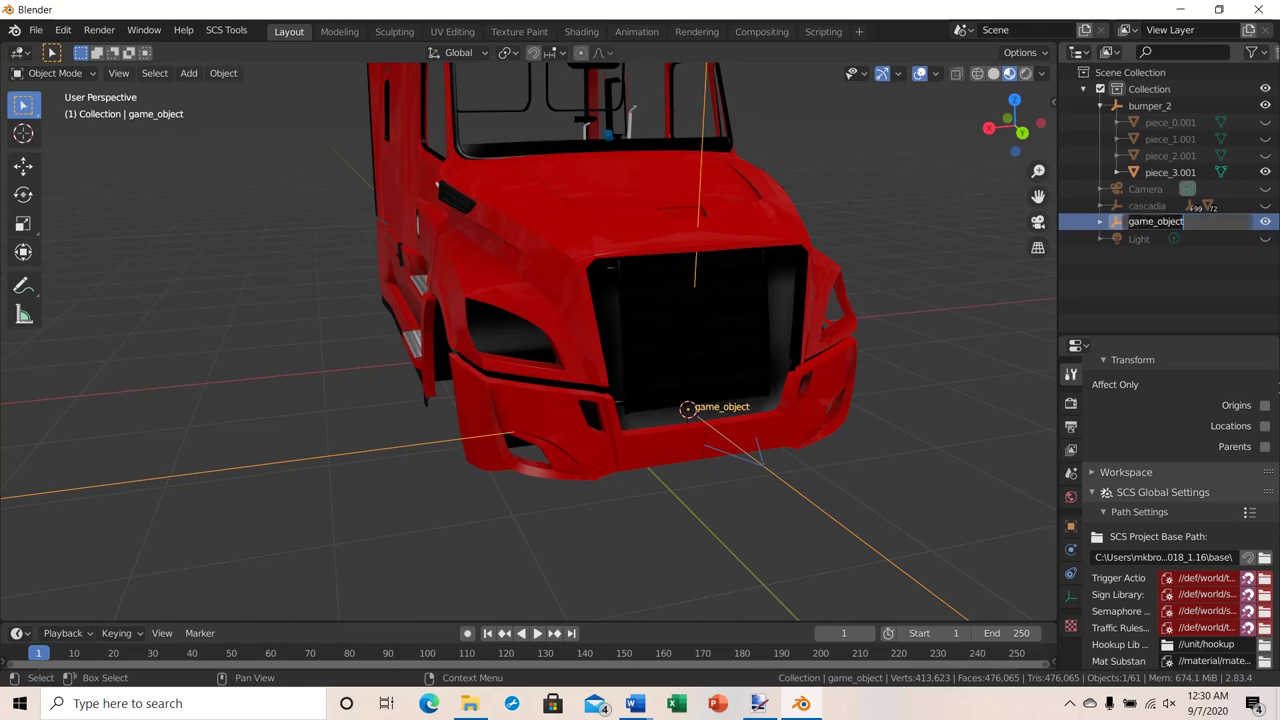
key(BackSpace)
key(BackSpace)
key(BackSpace)
key(BackSpace)
key(BackSpace)
key(BackSpace)
key(BackSpace)
key(BackSpace)
key(BackSpace)
key(BackSpace)
key(BackSpace)
text(bumper_4)
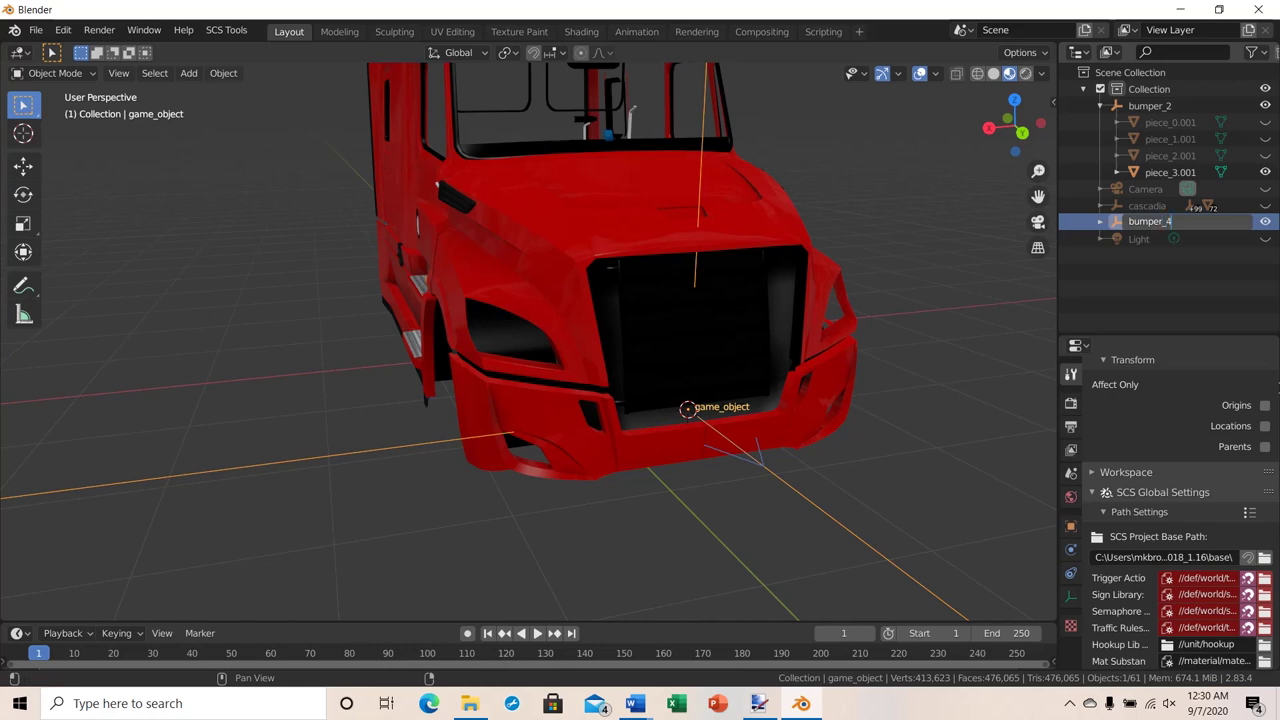
key(Return)
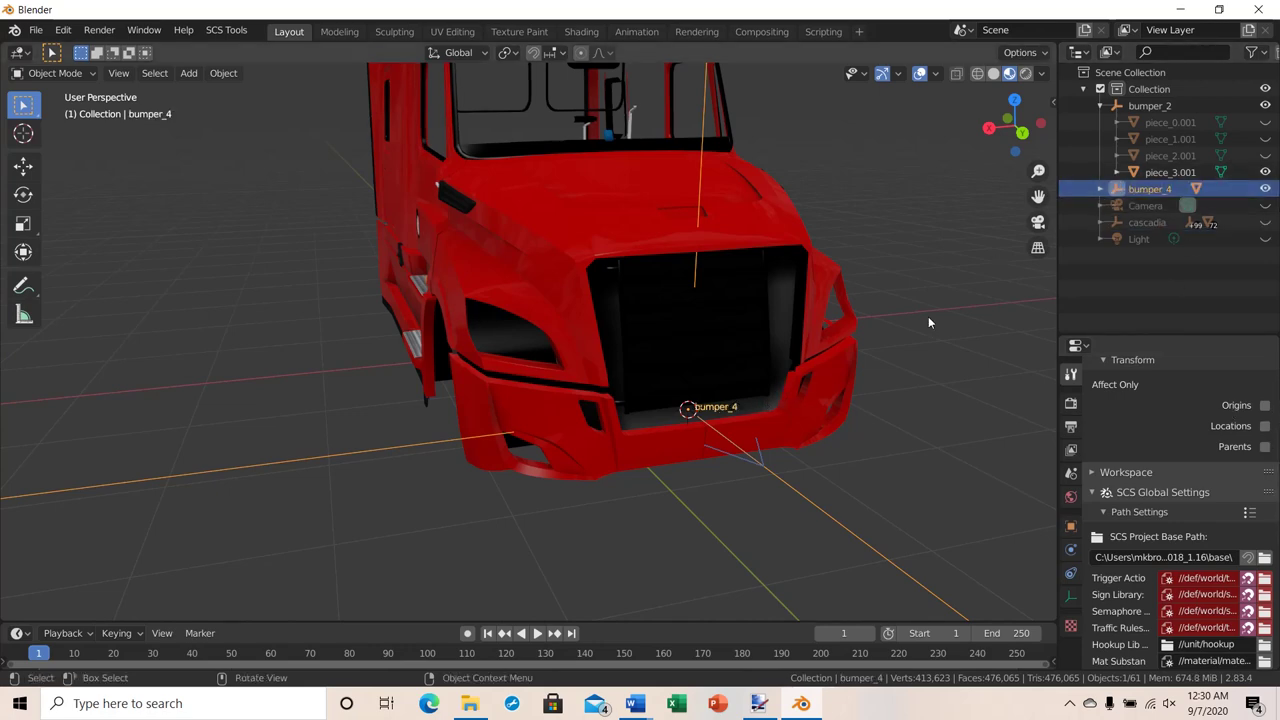
click(1265, 172)
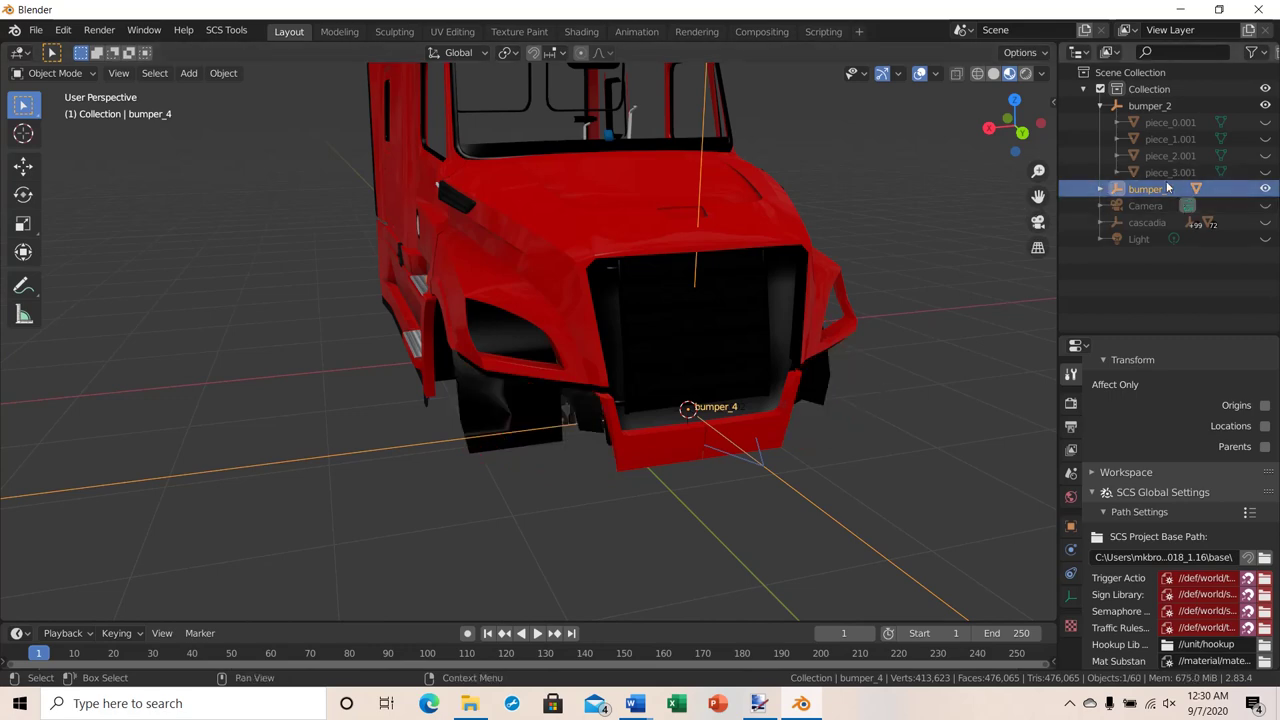
scroll(710, 476, up, 2)
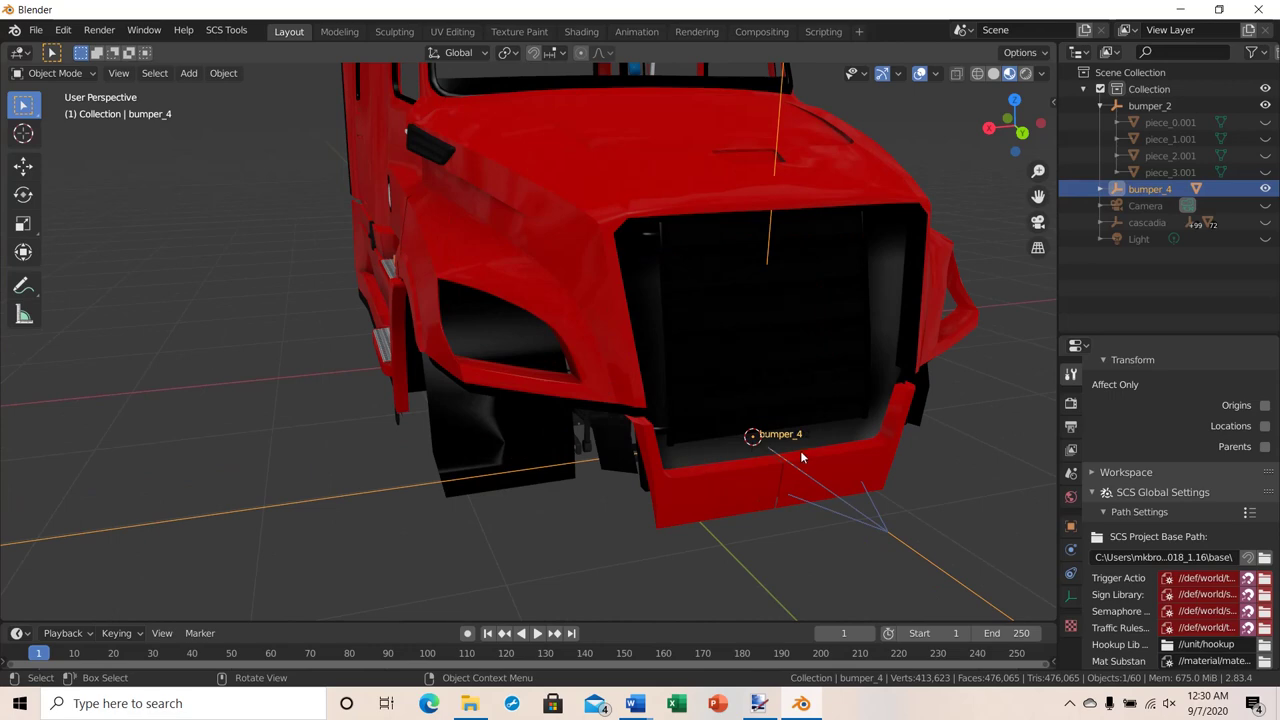
Expand bumper_4 in the scene hierarchy, toggle the visibility of piece_3.002 off and on, and check the bumper piece on the truck.
click(1101, 189)
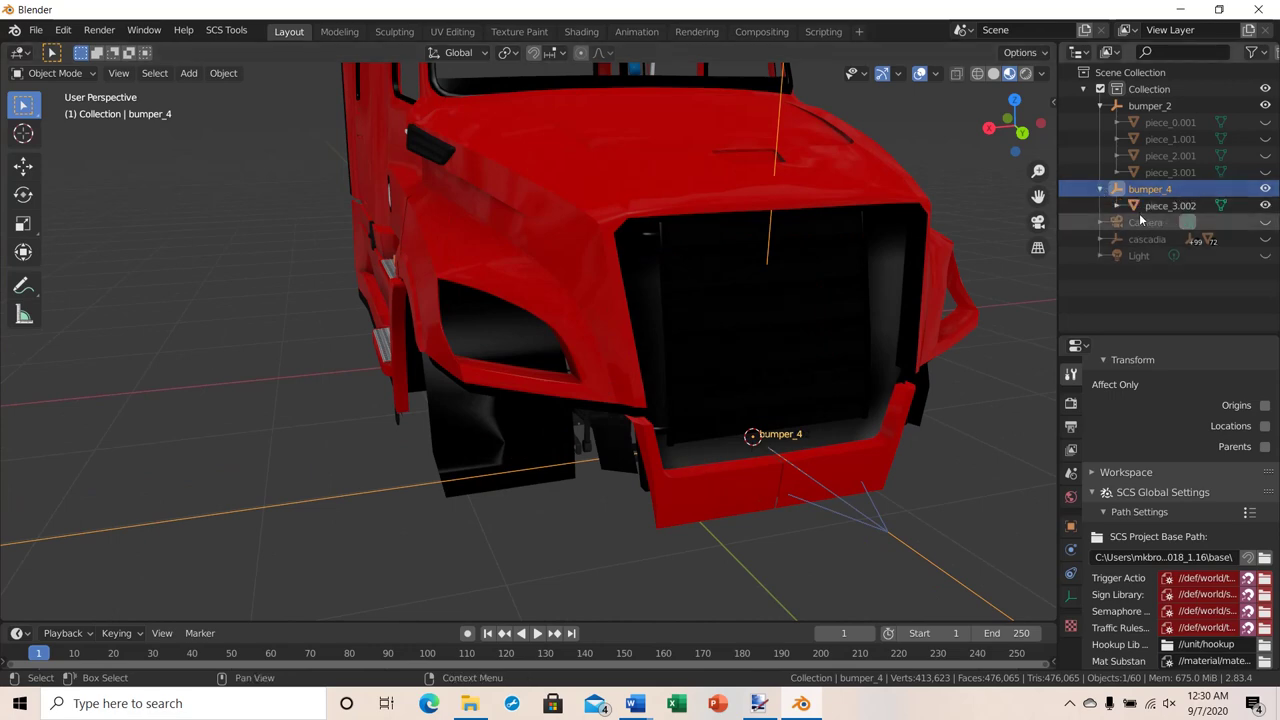
click(1265, 206)
click(1265, 206)
click(1265, 206)
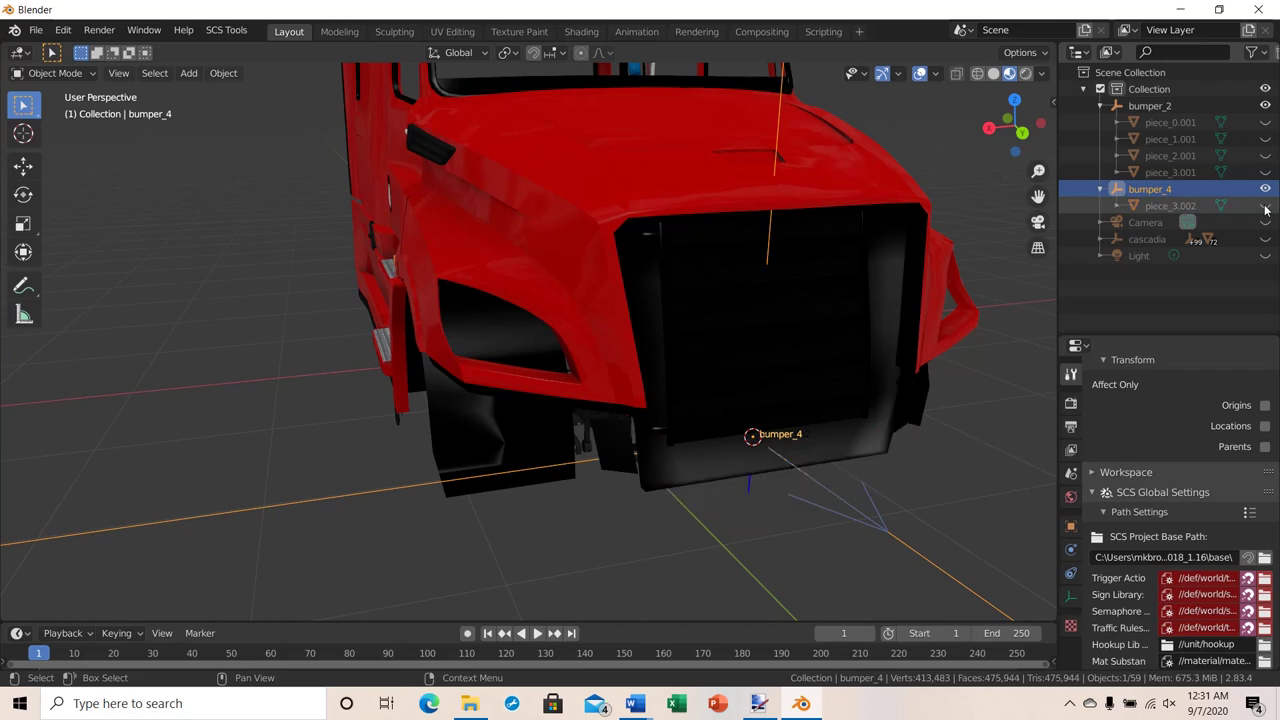
click(1265, 206)
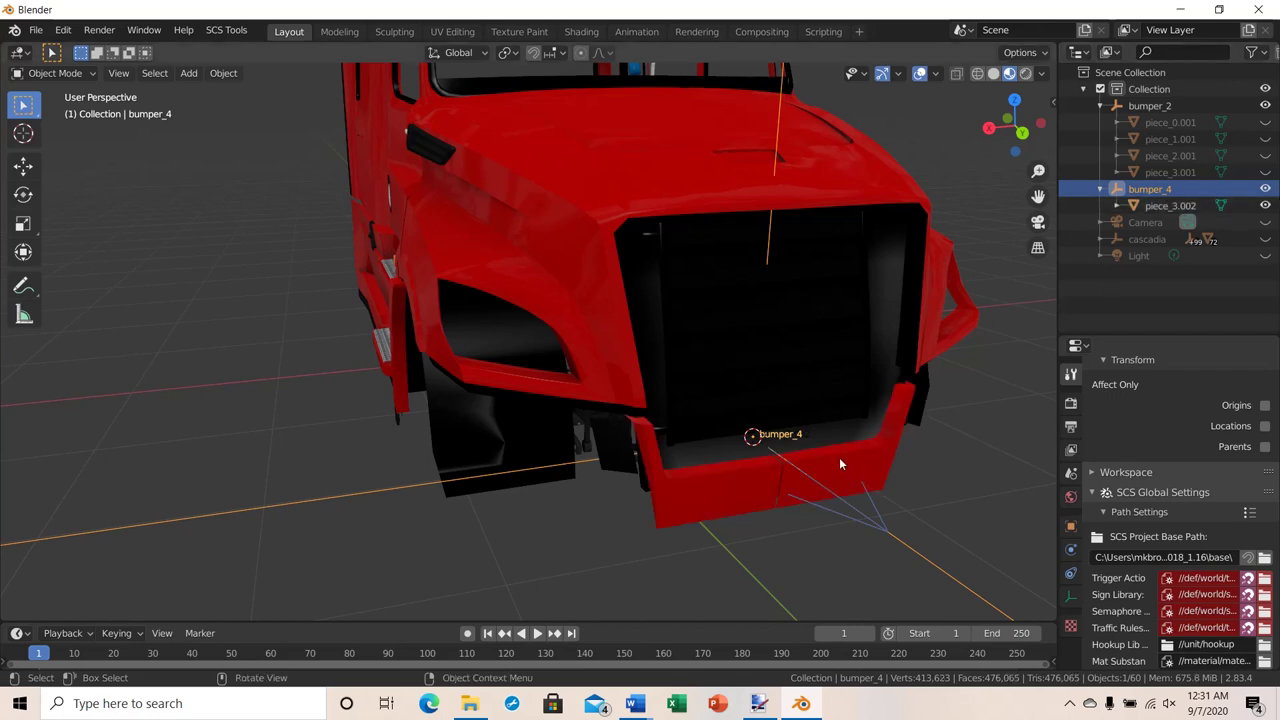
middle_drag(839, 457, 811, 450)
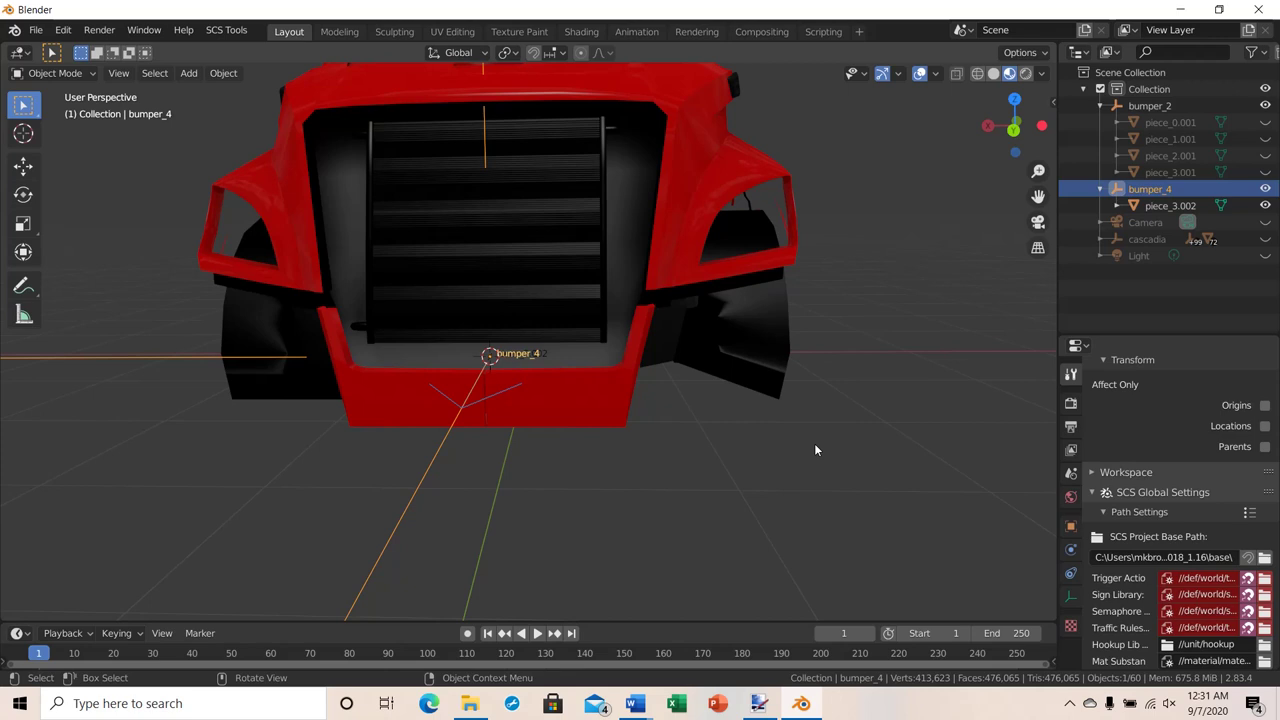
middle_drag(575, 390, 615, 392)
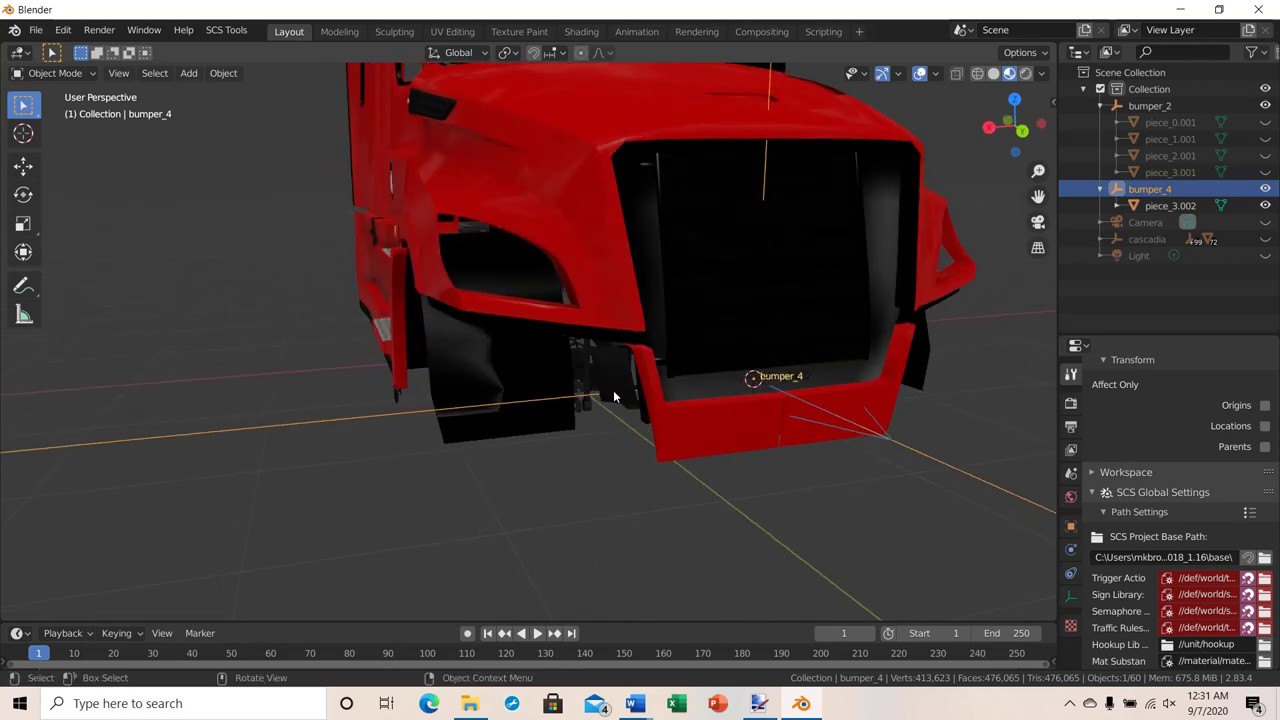
scroll(617, 393, down, 3)
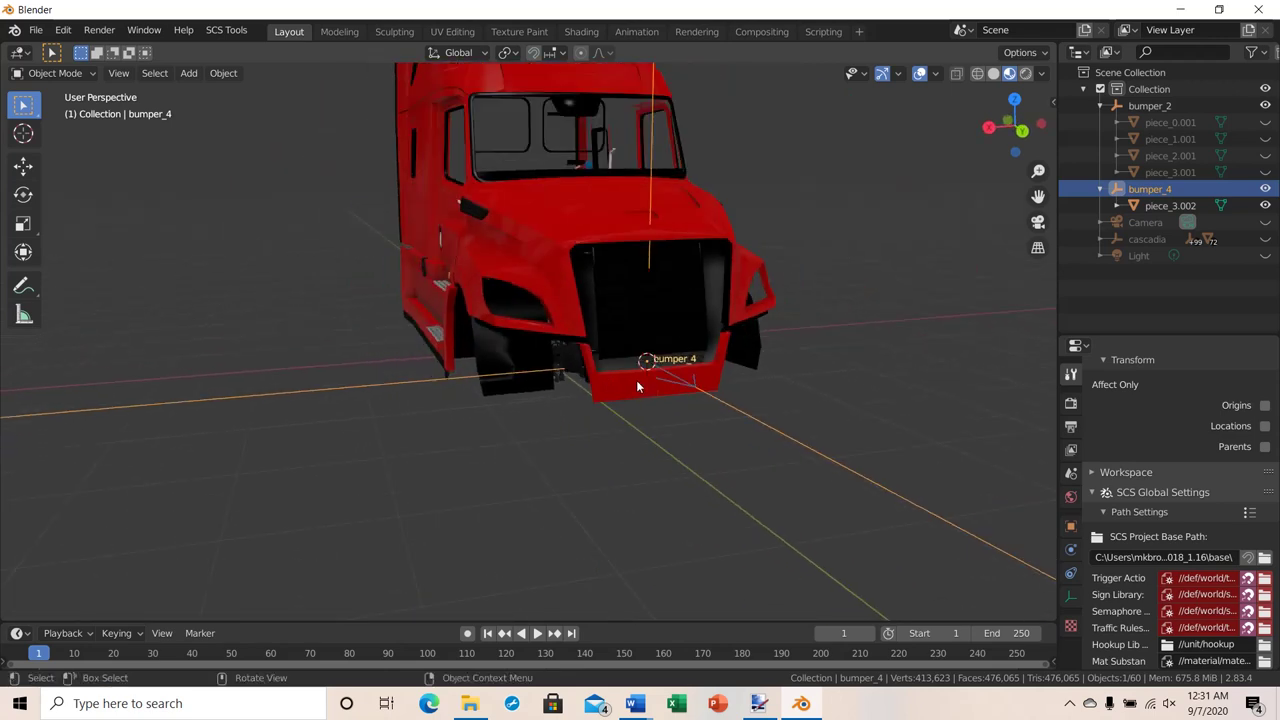
Select the bumper piece piece_3.002 and open its mesh for editing.
click(637, 384)
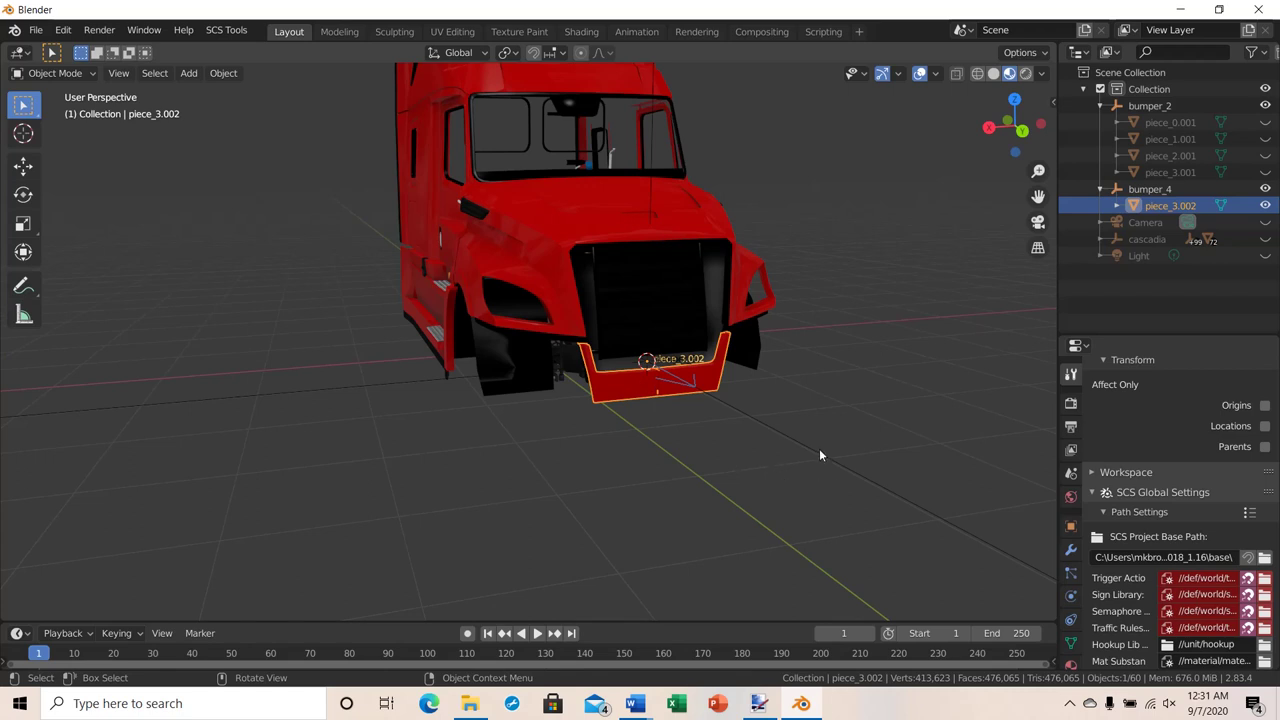
key(Tab)
middle_drag(700, 437, 756, 451)
scroll(686, 451, up, 3)
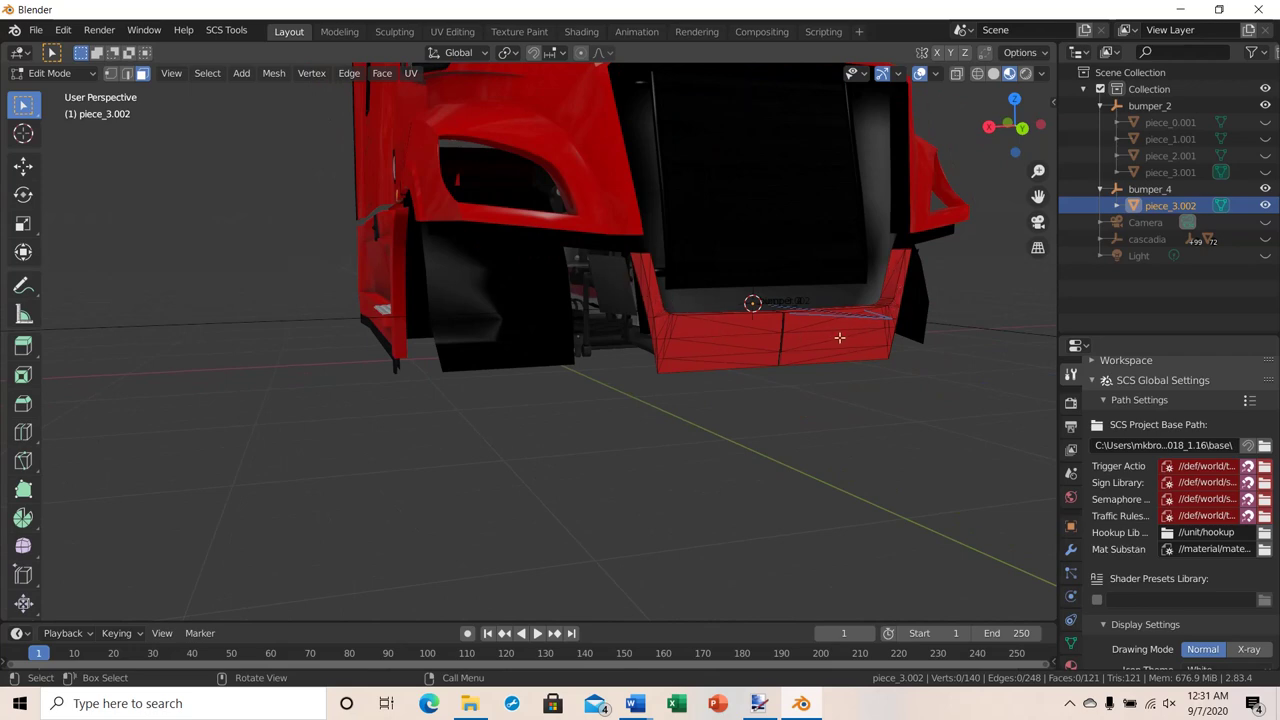
middle_drag(866, 490, 851, 486)
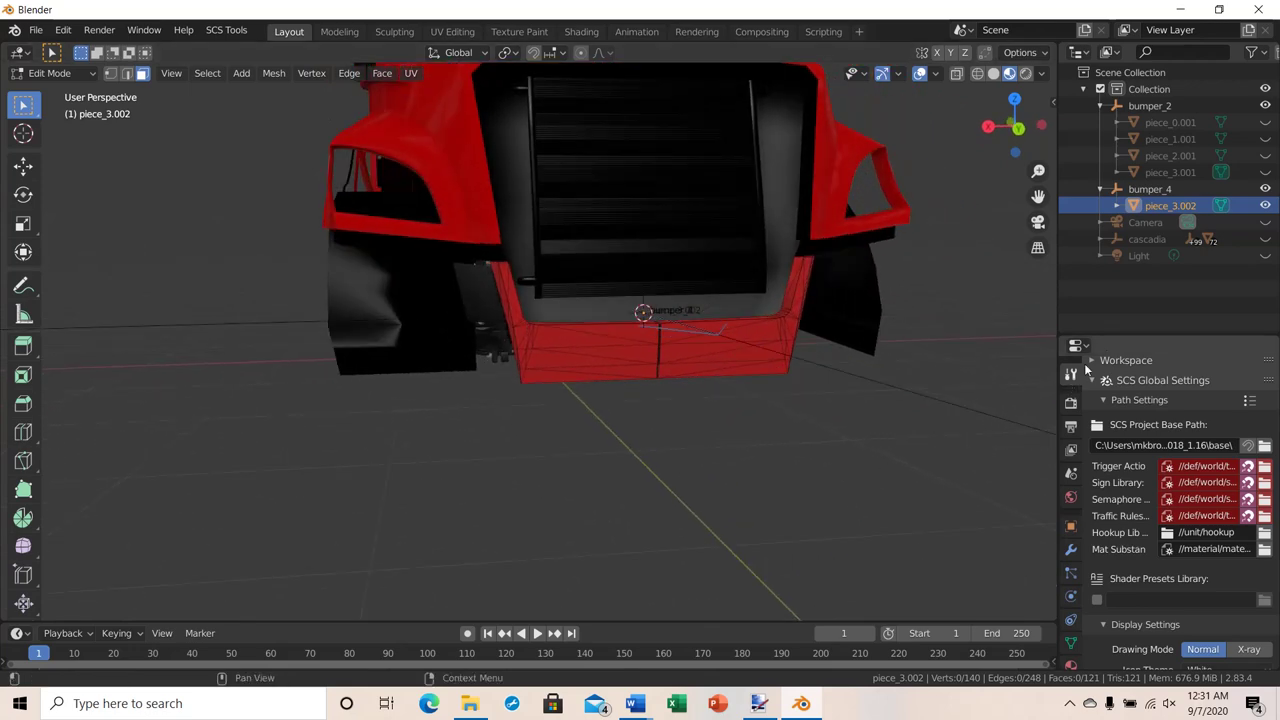
scroll(965, 517, down, 4)
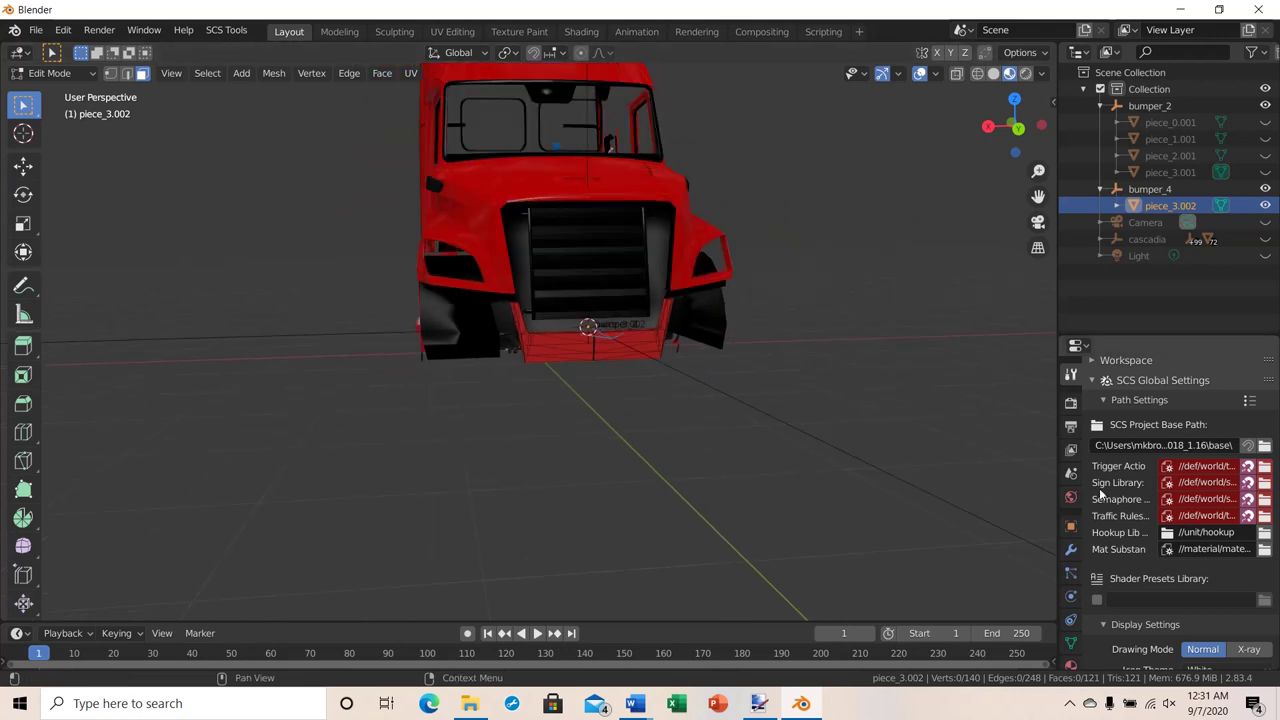
scroll(1071, 500, down, 1)
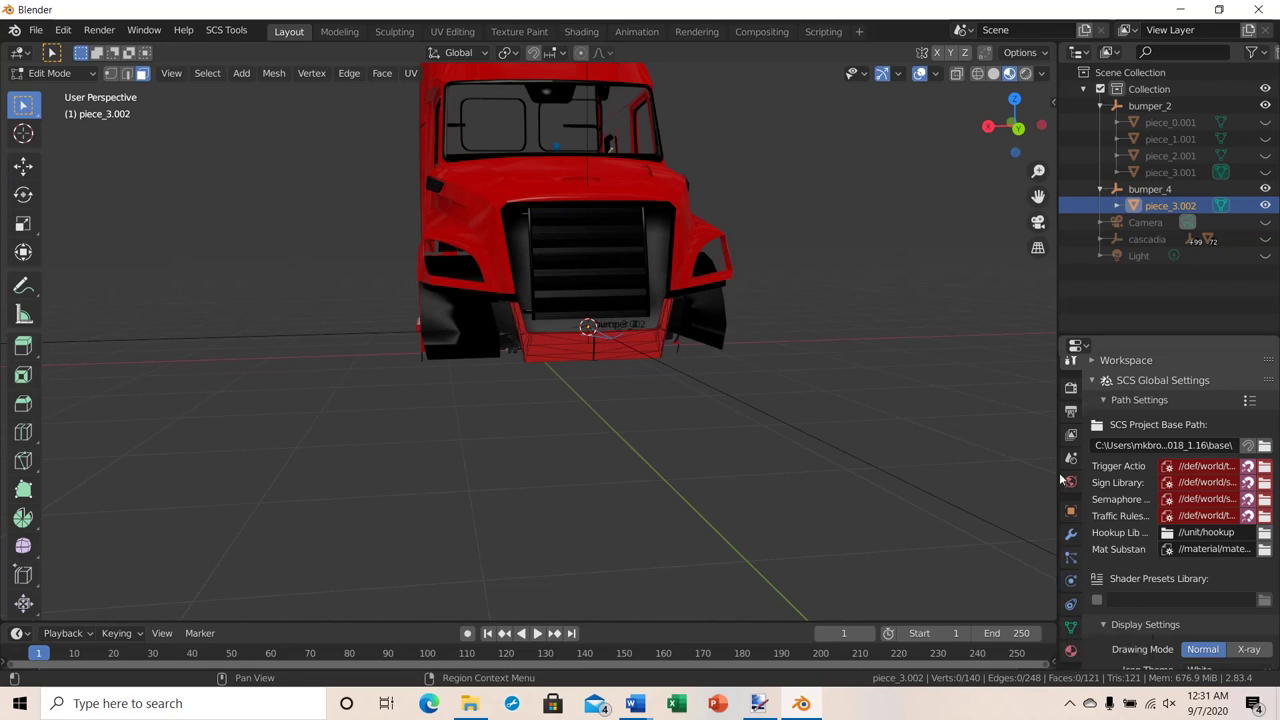
Replace the material of piece_3.002 with mat_0022_chrom.
click(1068, 650)
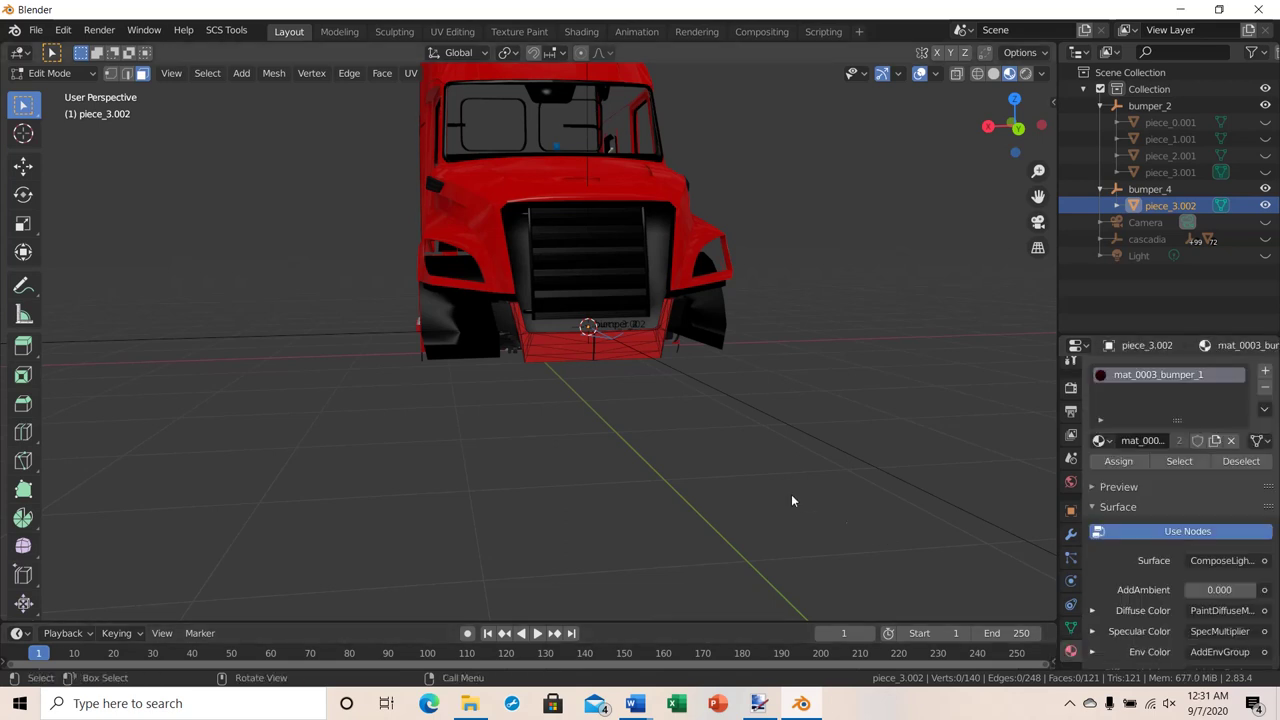
click(1104, 441)
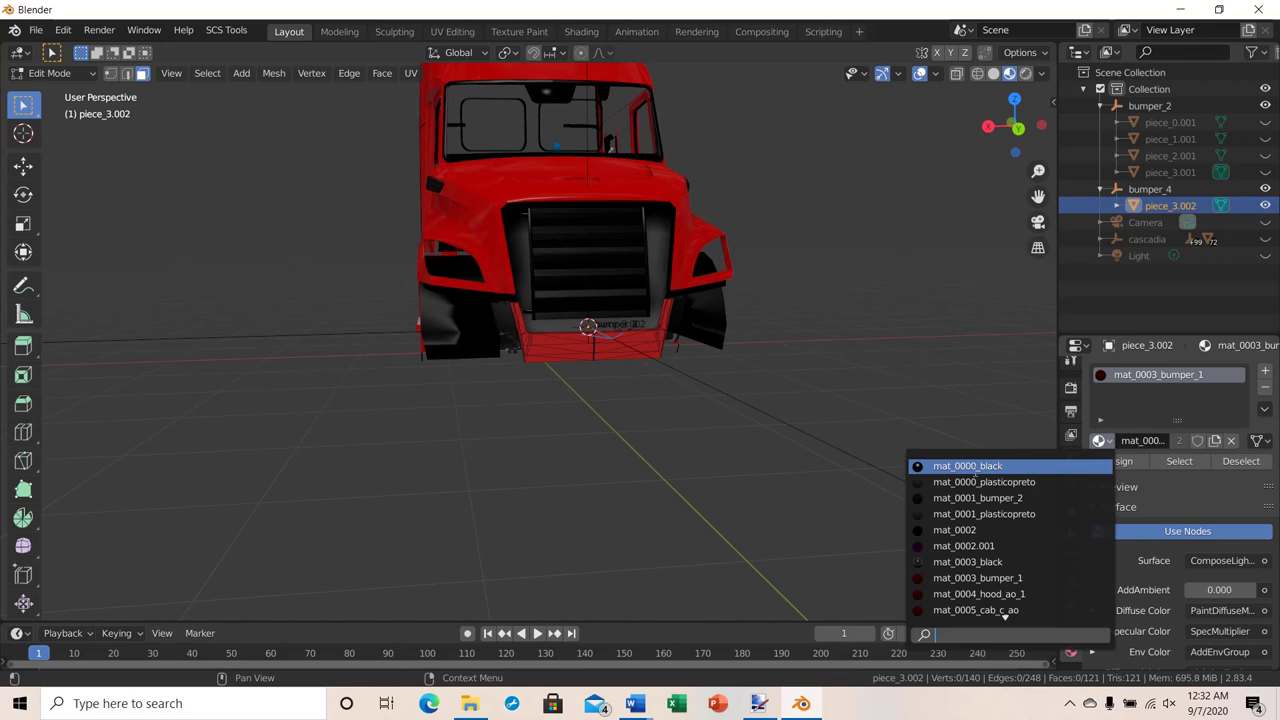
scroll(983, 472, down, 10)
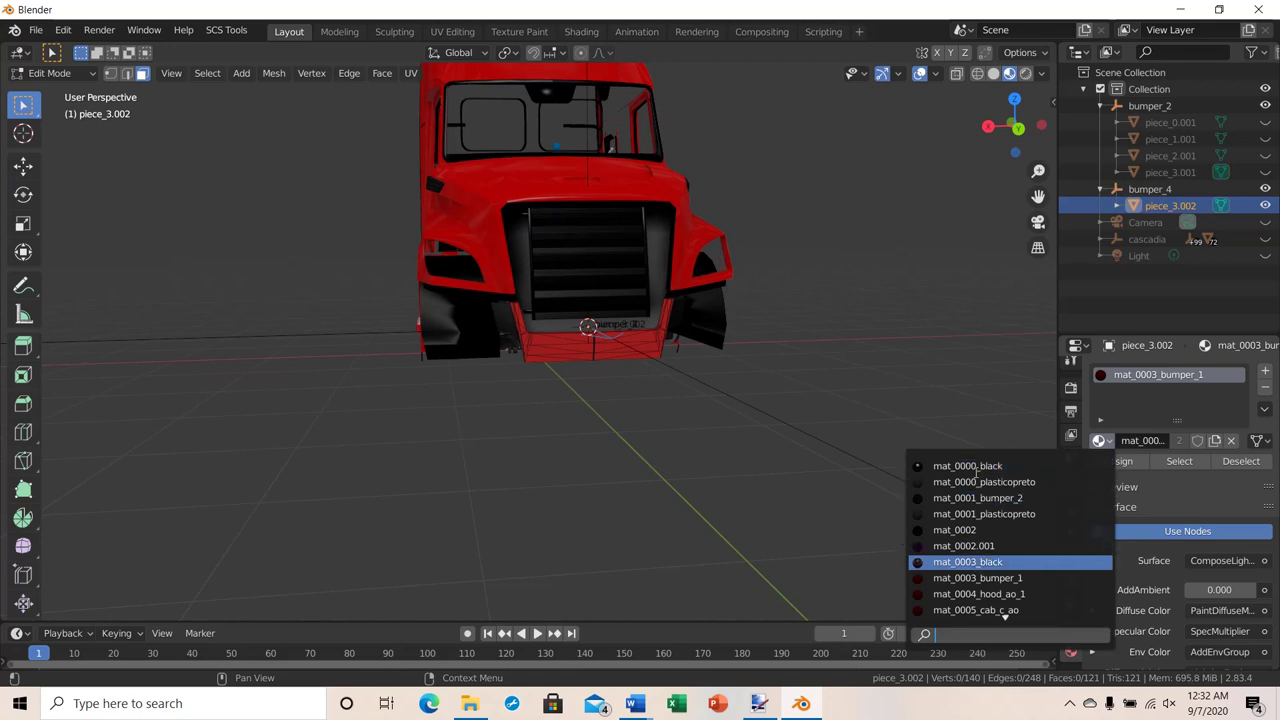
scroll(983, 472, up, 5)
scroll(979, 612, down, 4)
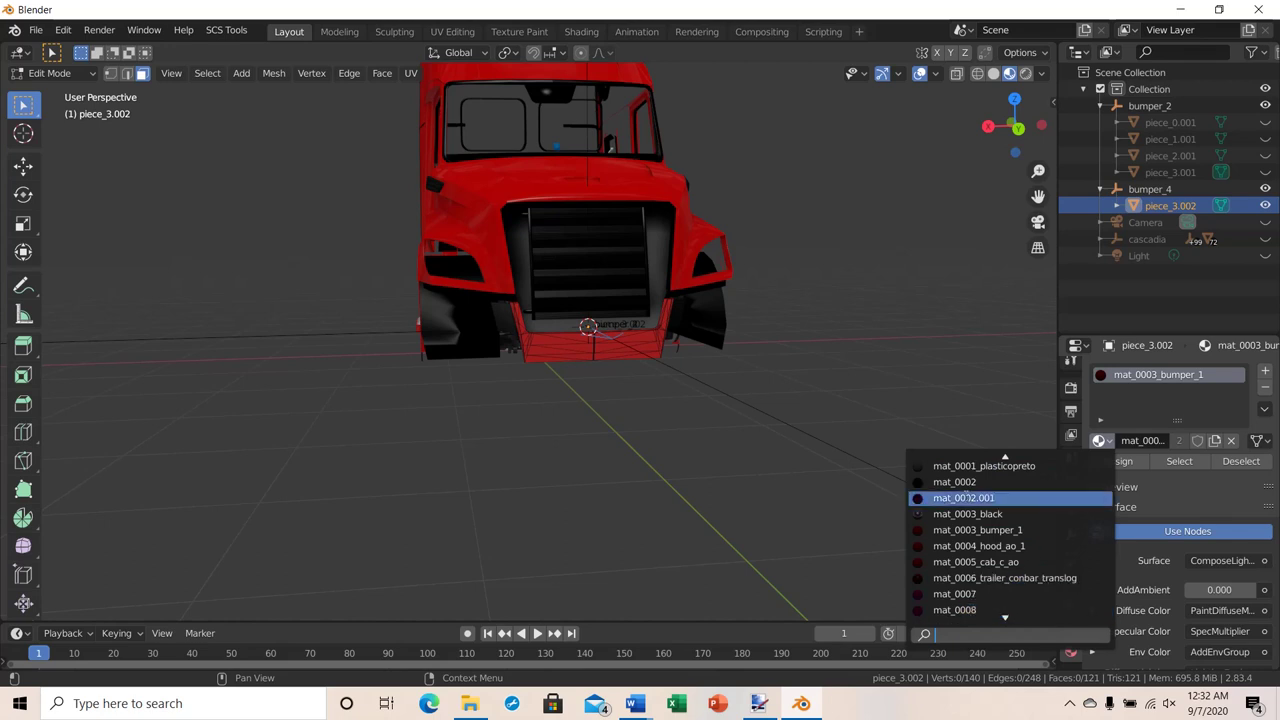
scroll(979, 620, down, 9)
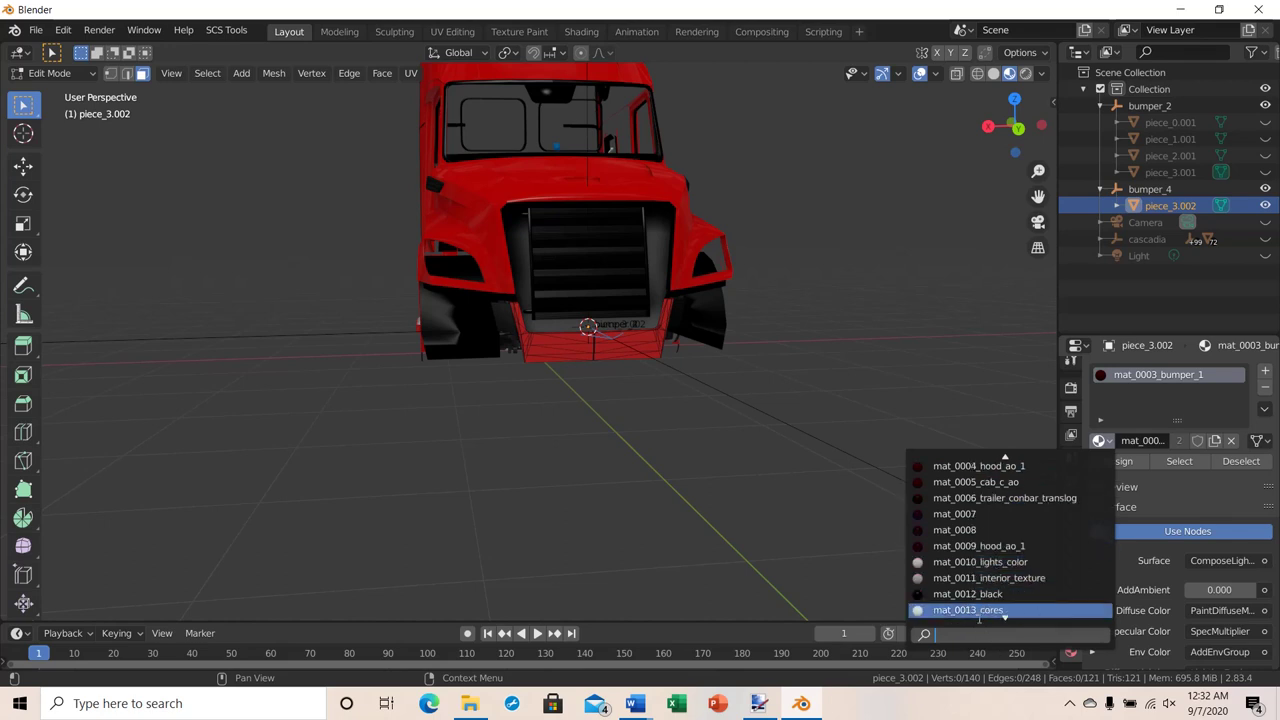
scroll(979, 619, down, 3)
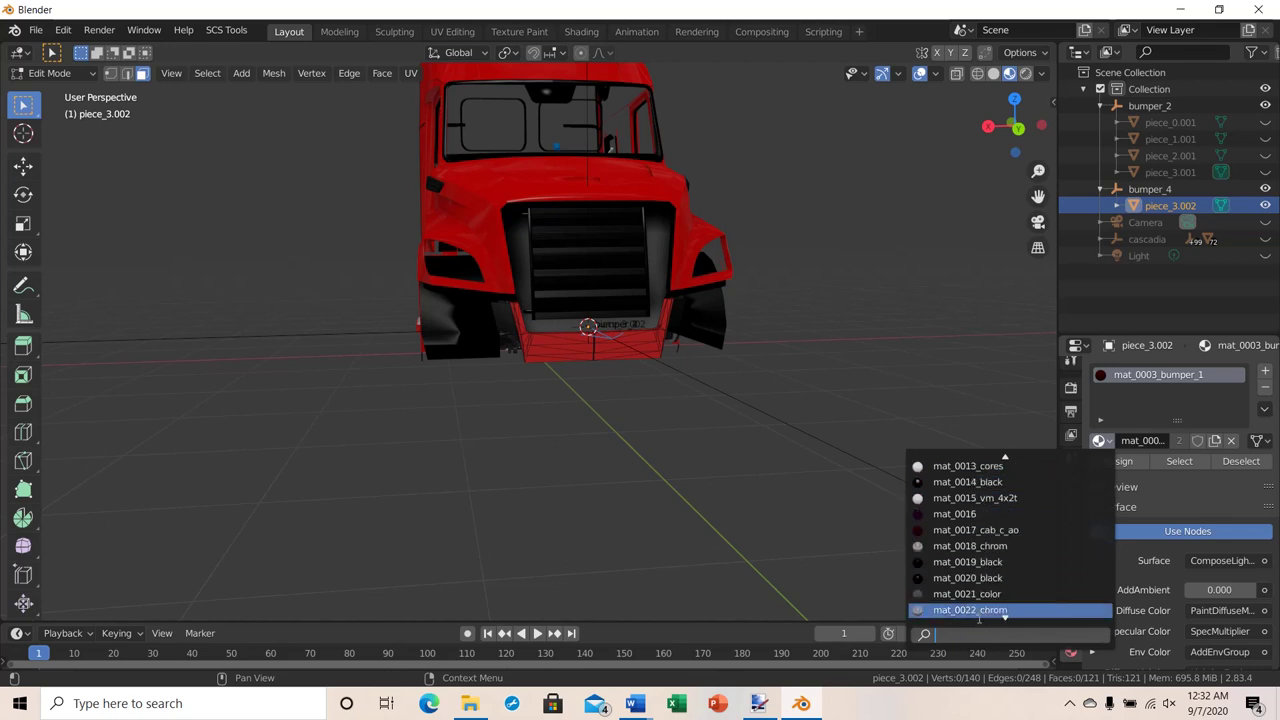
scroll(979, 619, down, 4)
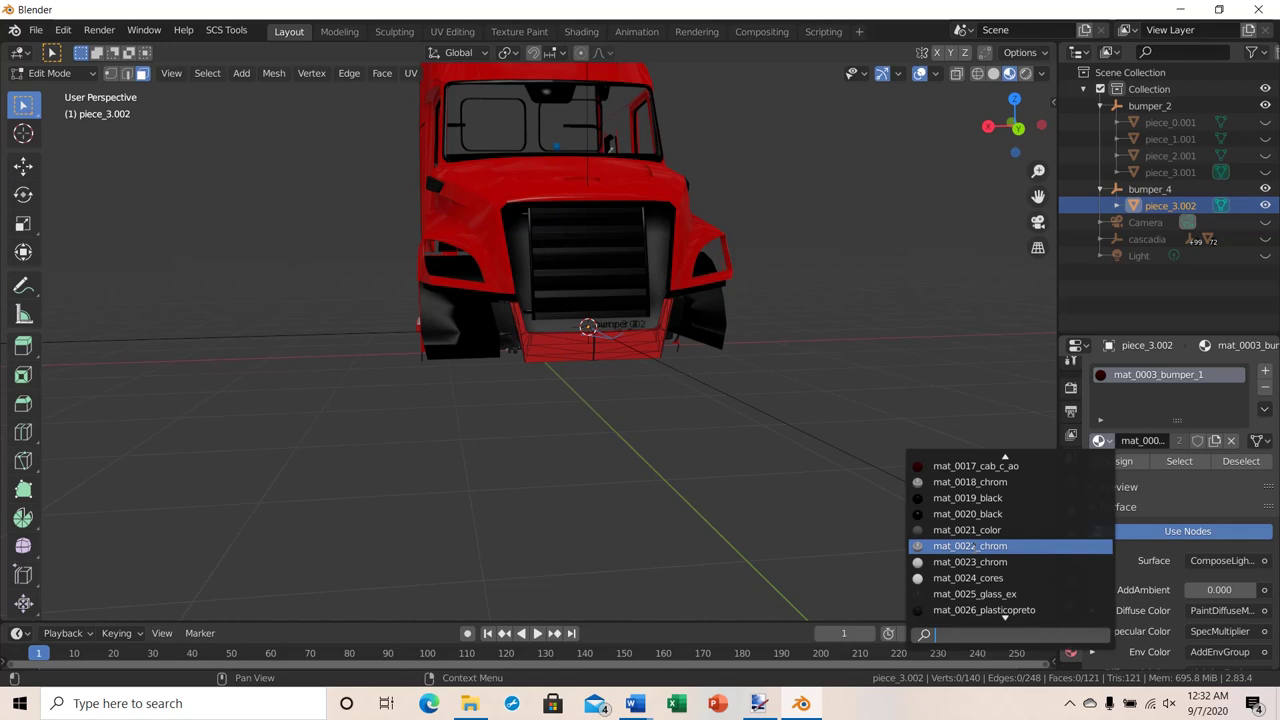
click(970, 546)
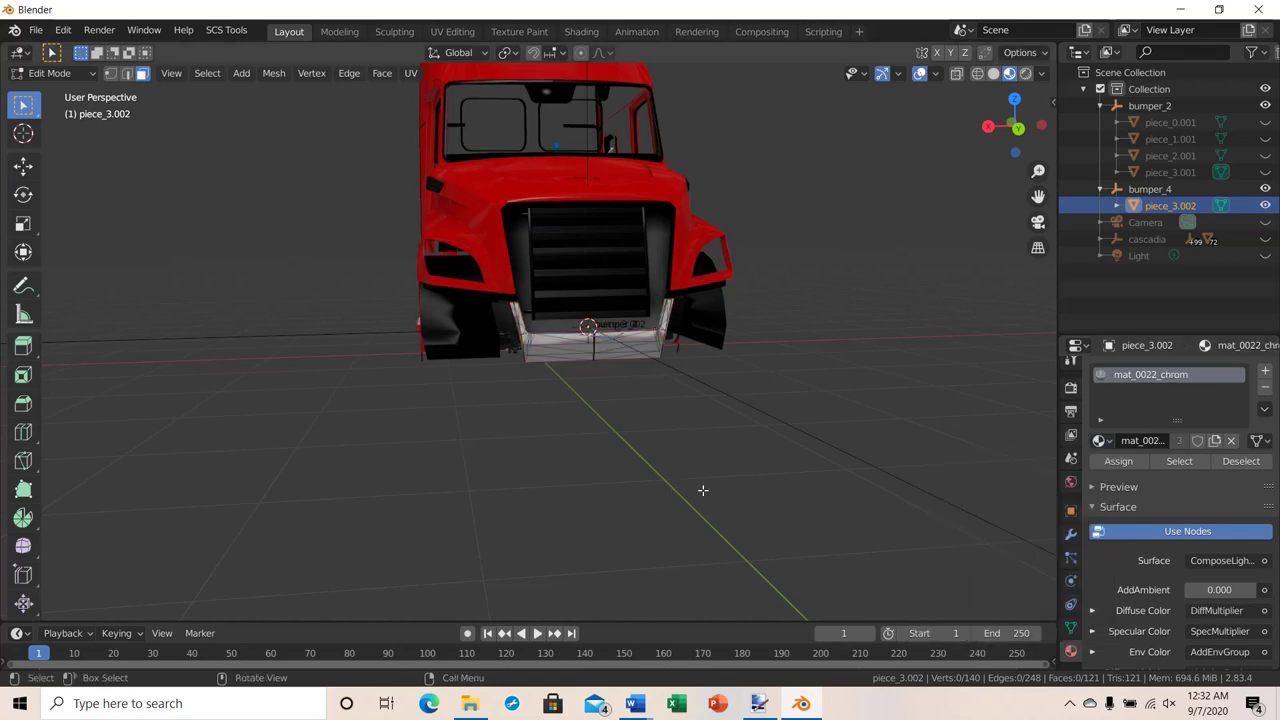
Leave mesh editing and inspect the chrome bumper from the front and from an angle.
middle_drag(703, 490, 680, 486)
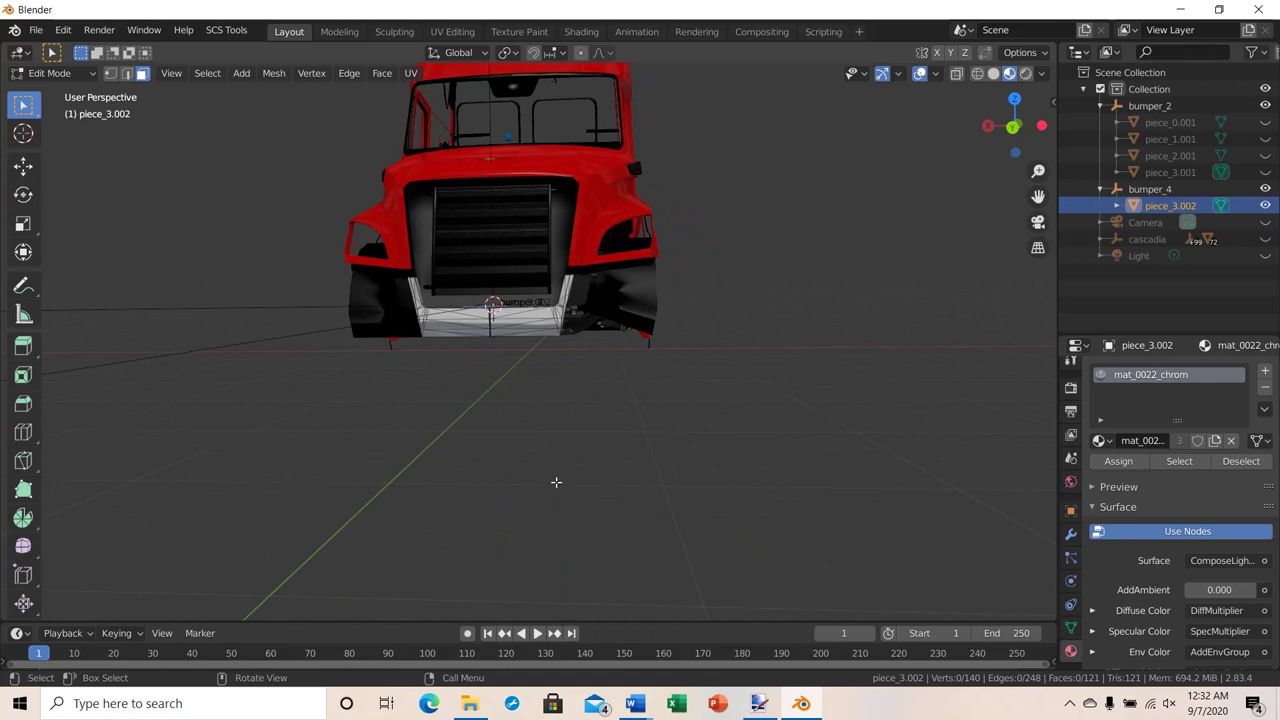
key(Tab)
scroll(588, 457, up, 6)
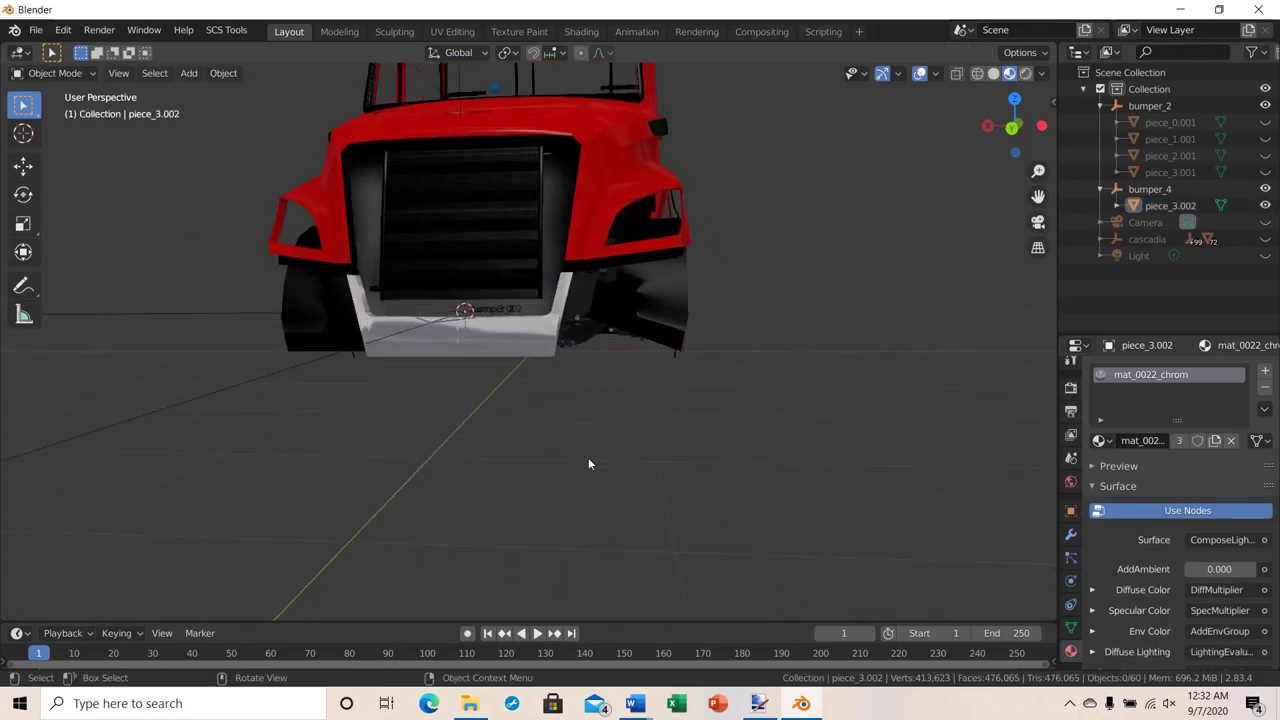
mouse_move(593, 471)
middle_down()
mouse_move(649, 477)
mouse_move(575, 474)
middle_up()
scroll(575, 473, down, 6)
middle_drag(615, 488, 661, 492)
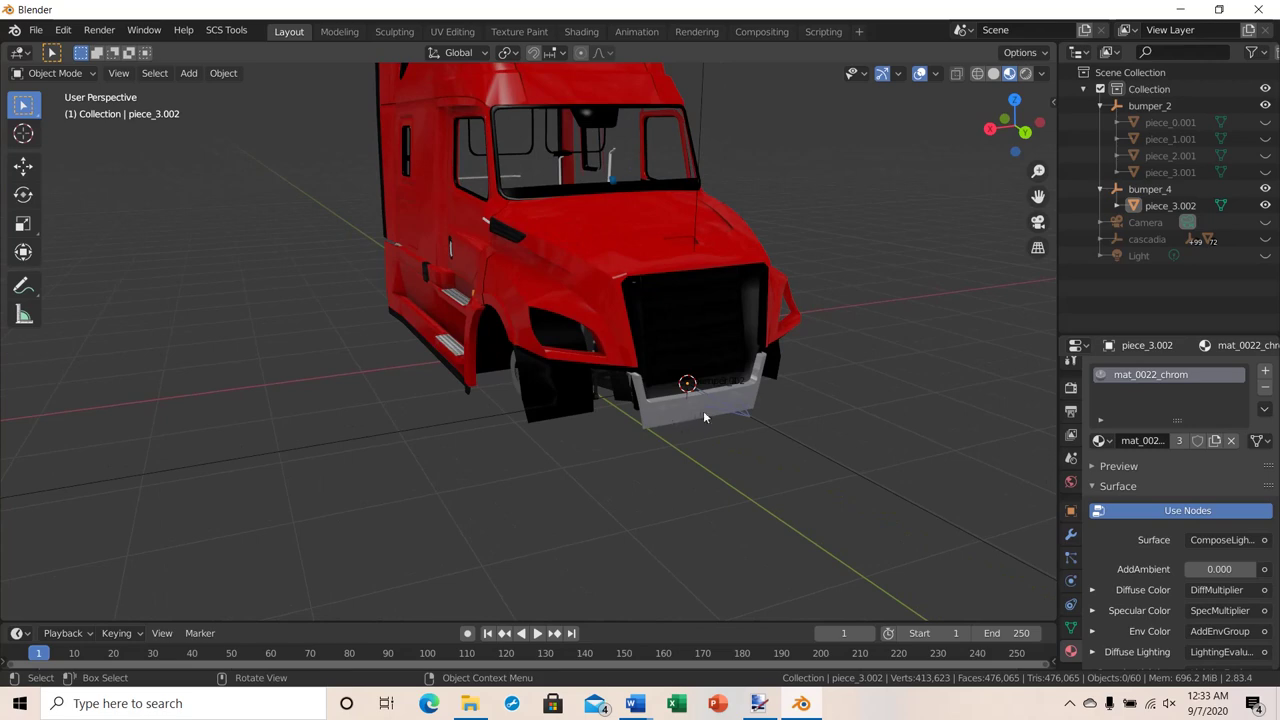
Review the SCS material attributes and textures of mat_0022_chrom and examine the bumper's surface from both sides.
scroll(1200, 475, down, 15)
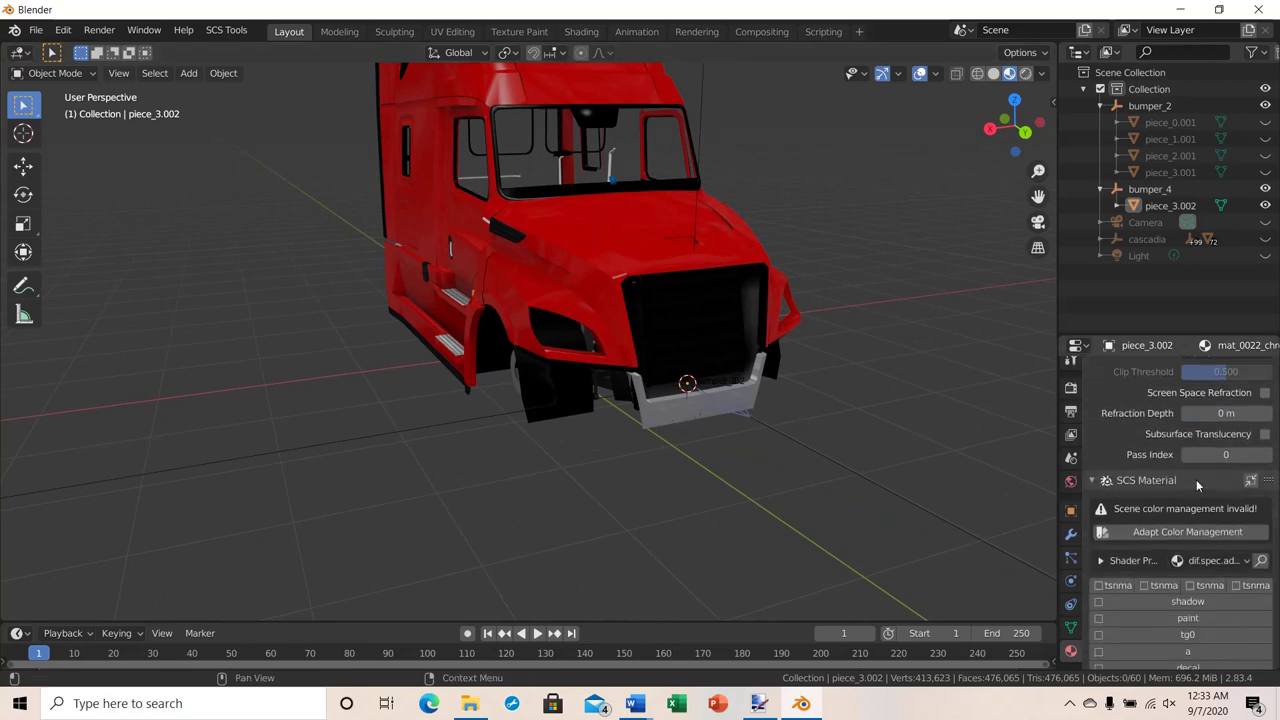
scroll(1196, 479, down, 5)
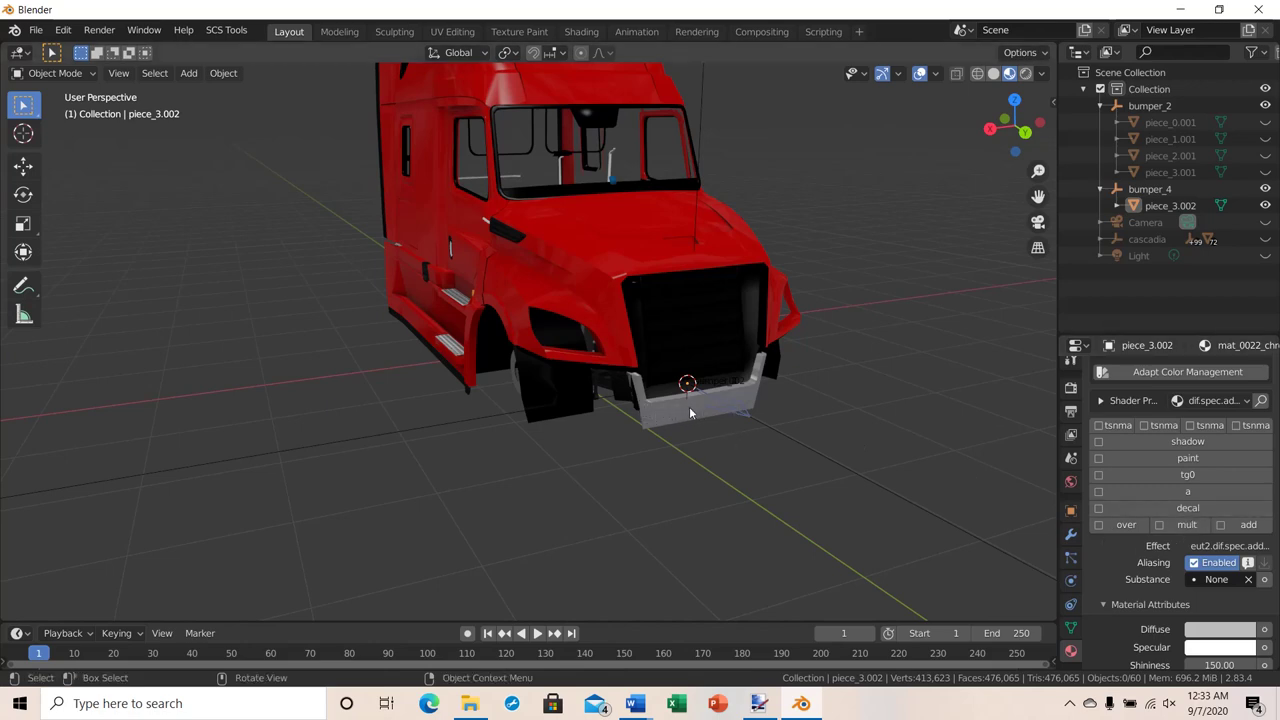
scroll(1188, 525, down, 5)
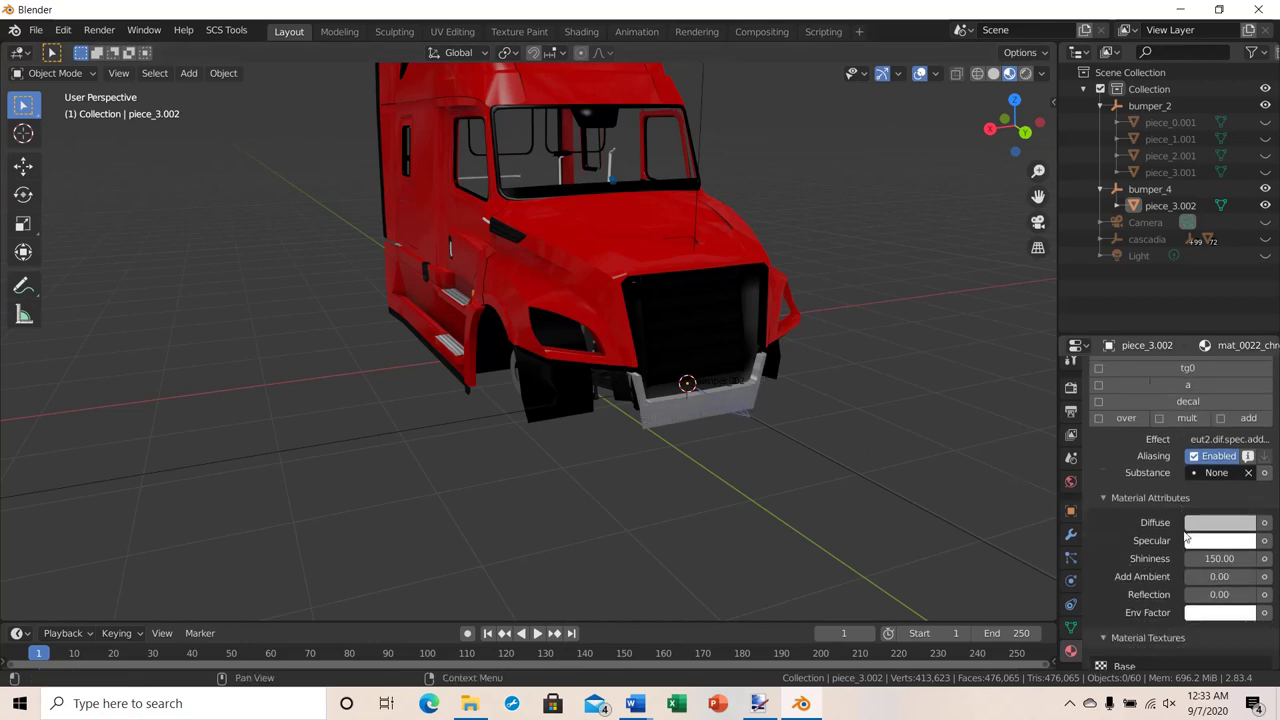
scroll(1188, 525, down, 3)
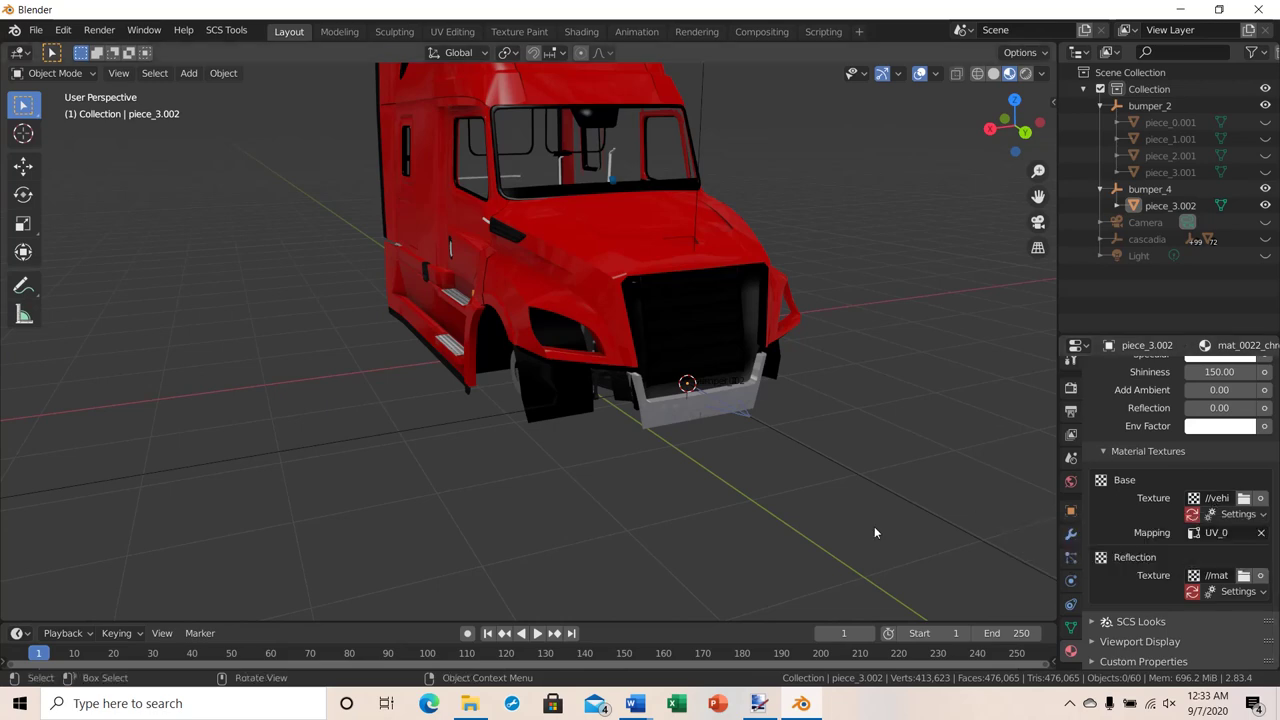
middle_drag(718, 424, 433, 440)
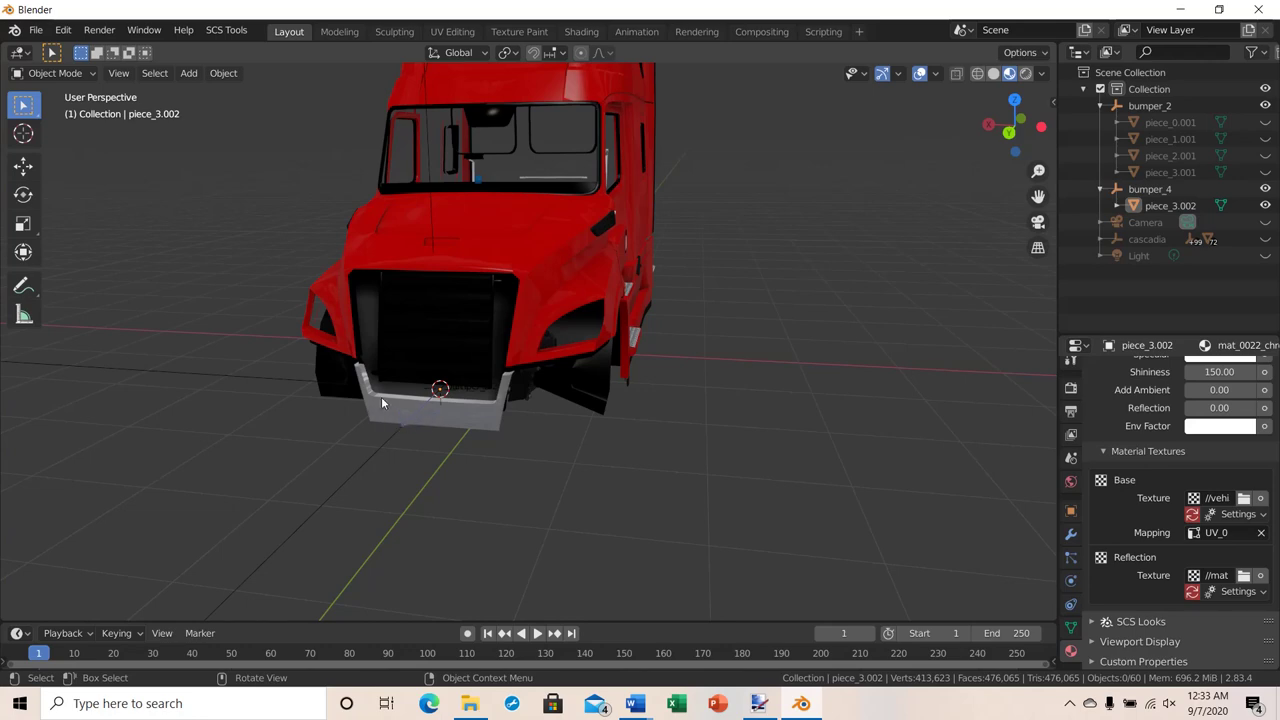
scroll(480, 432, up, 3)
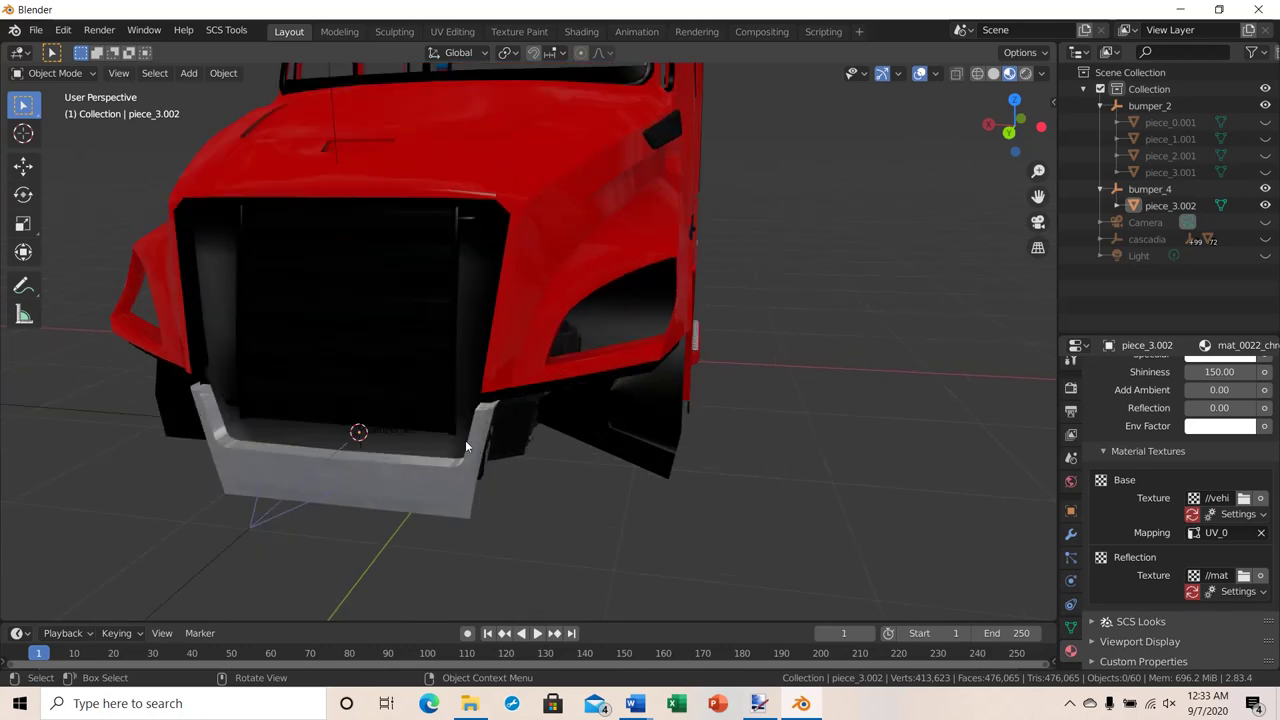
middle_drag(465, 440, 740, 435)
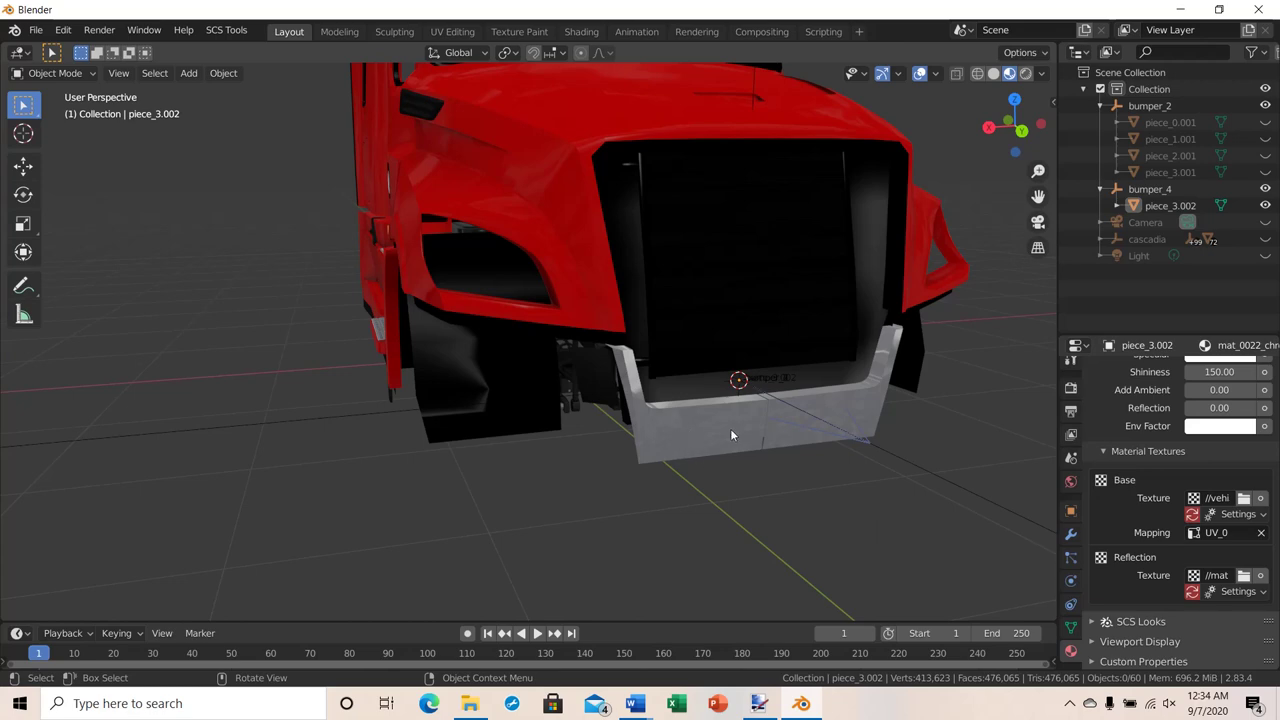
middle_drag(738, 383, 706, 422)
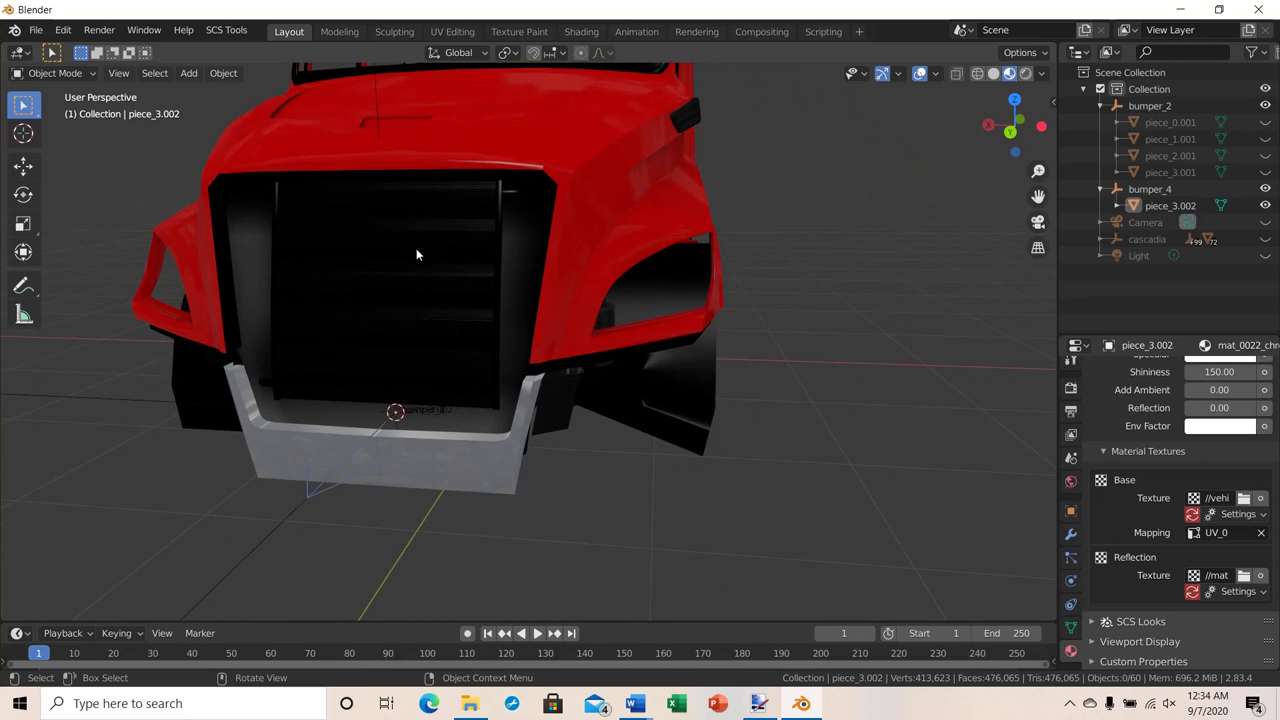
Switch to the UV Editing workspace and select all faces of piece_3.002 to display their UV layout.
click(451, 32)
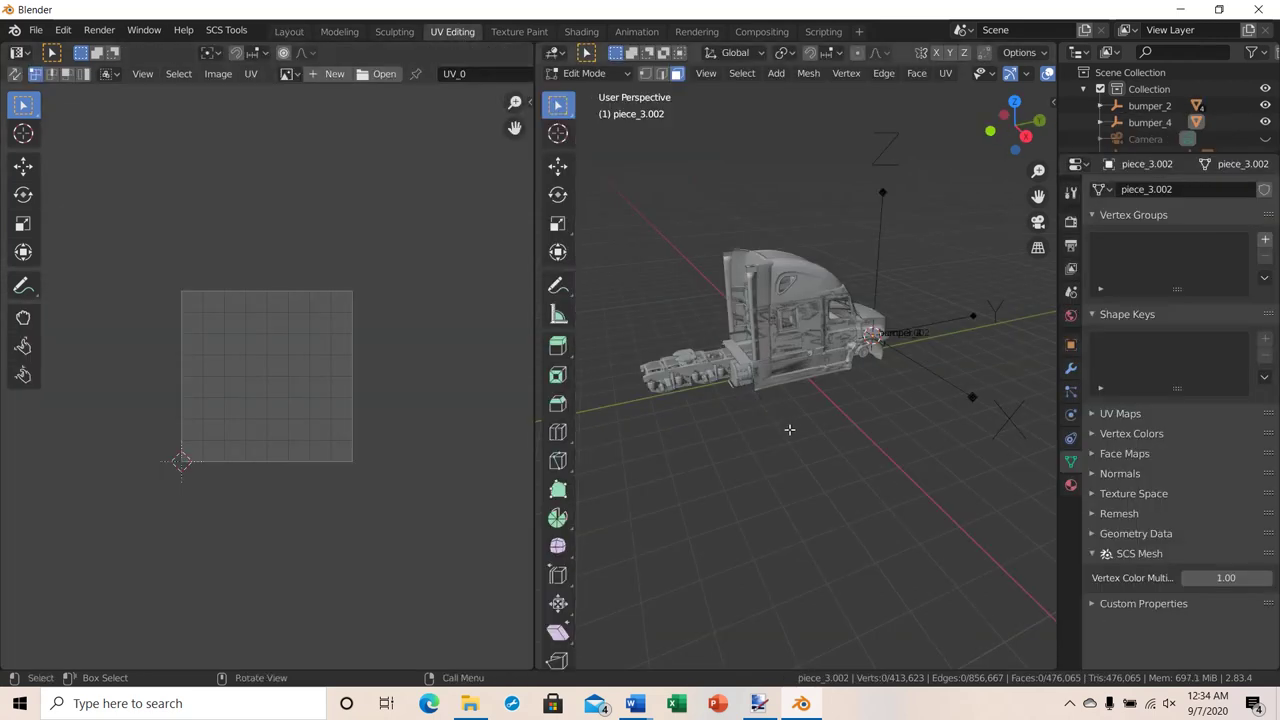
middle_drag(780, 392, 862, 338)
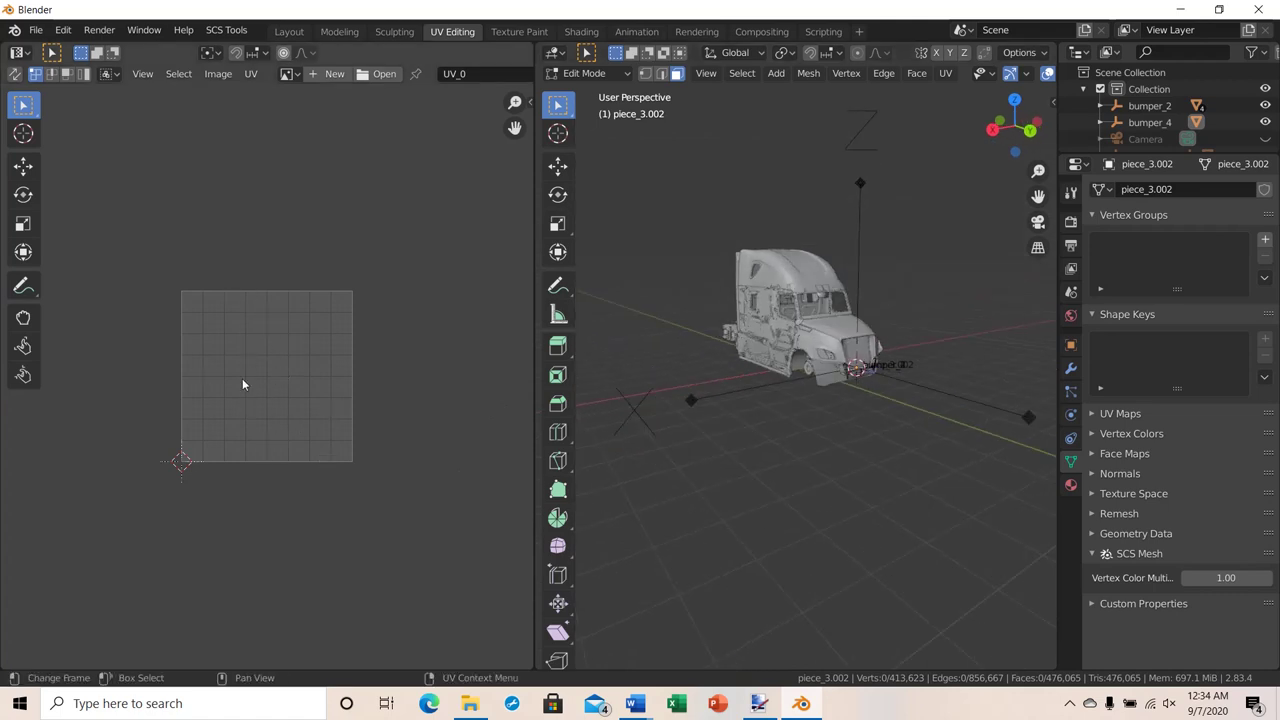
scroll(785, 410, up, 4)
mouse_move(880, 468)
middle_down()
mouse_move(851, 457)
mouse_move(888, 471)
middle_up()
scroll(857, 466, up, 4)
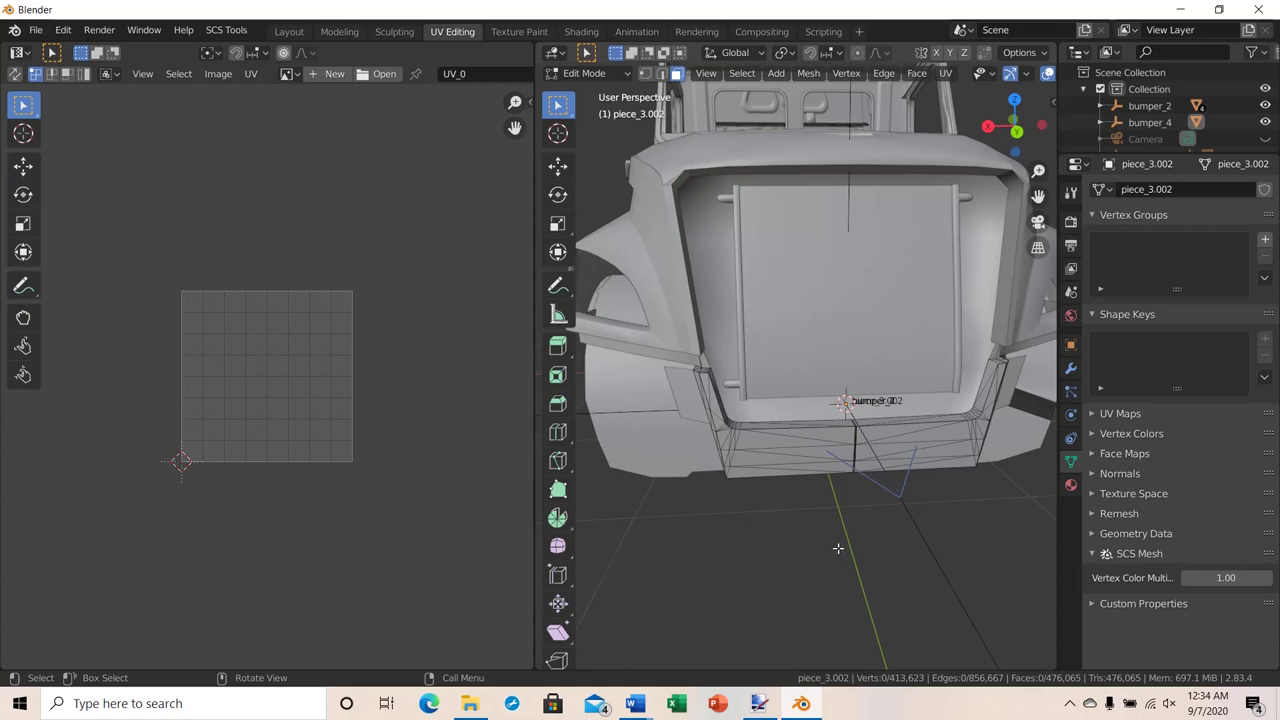
key(a)
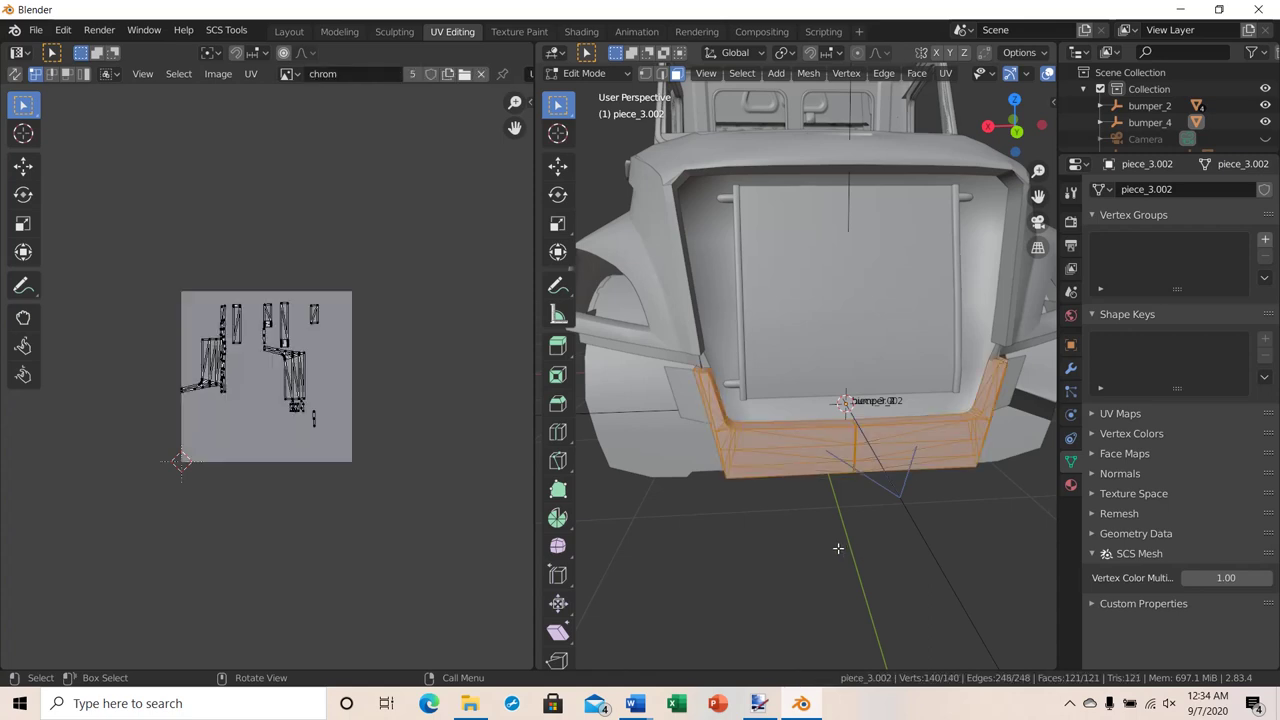
Examine how the bumper's UV islands lie over the chrom texture.
scroll(797, 463, up, 4)
scroll(701, 410, down, 4)
scroll(740, 442, up, 2)
scroll(740, 442, down, 3)
scroll(741, 441, up, 5)
scroll(741, 441, down, 5)
scroll(287, 392, up, 3)
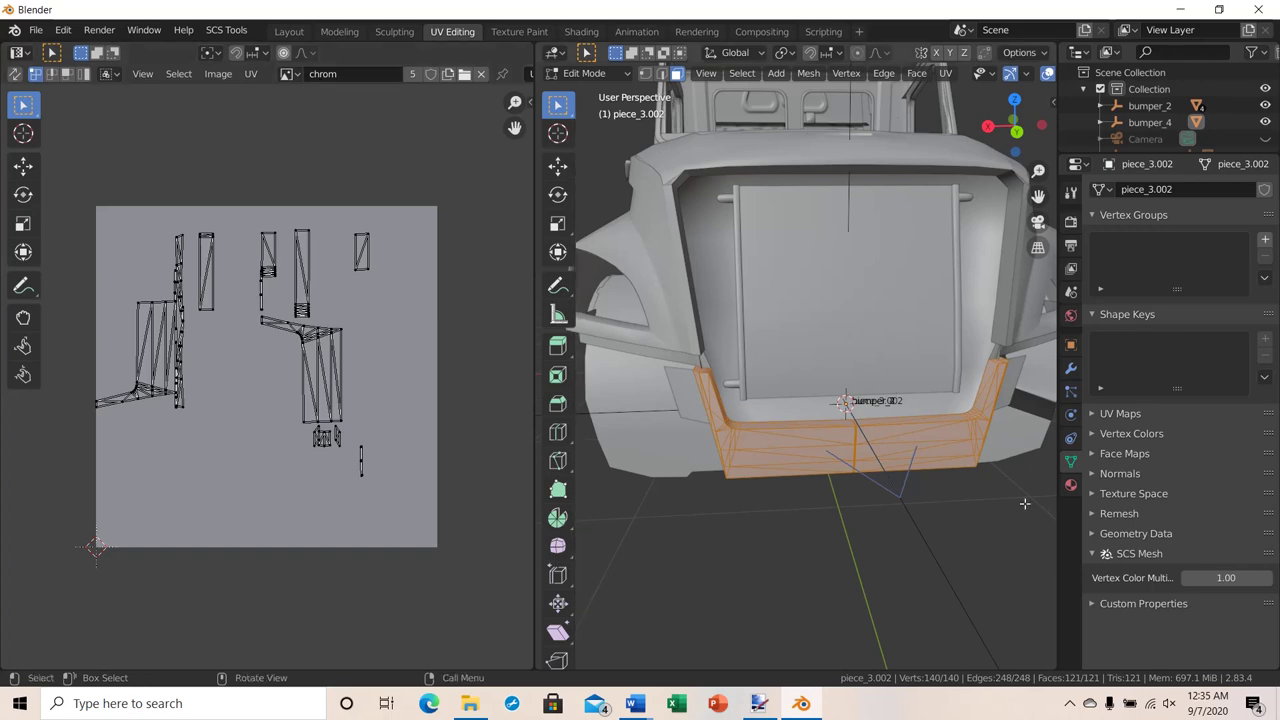
Browse the cascadia_2018 textures folder from the image editor to look over the available .dds files, and close it without opening one.
click(463, 75)
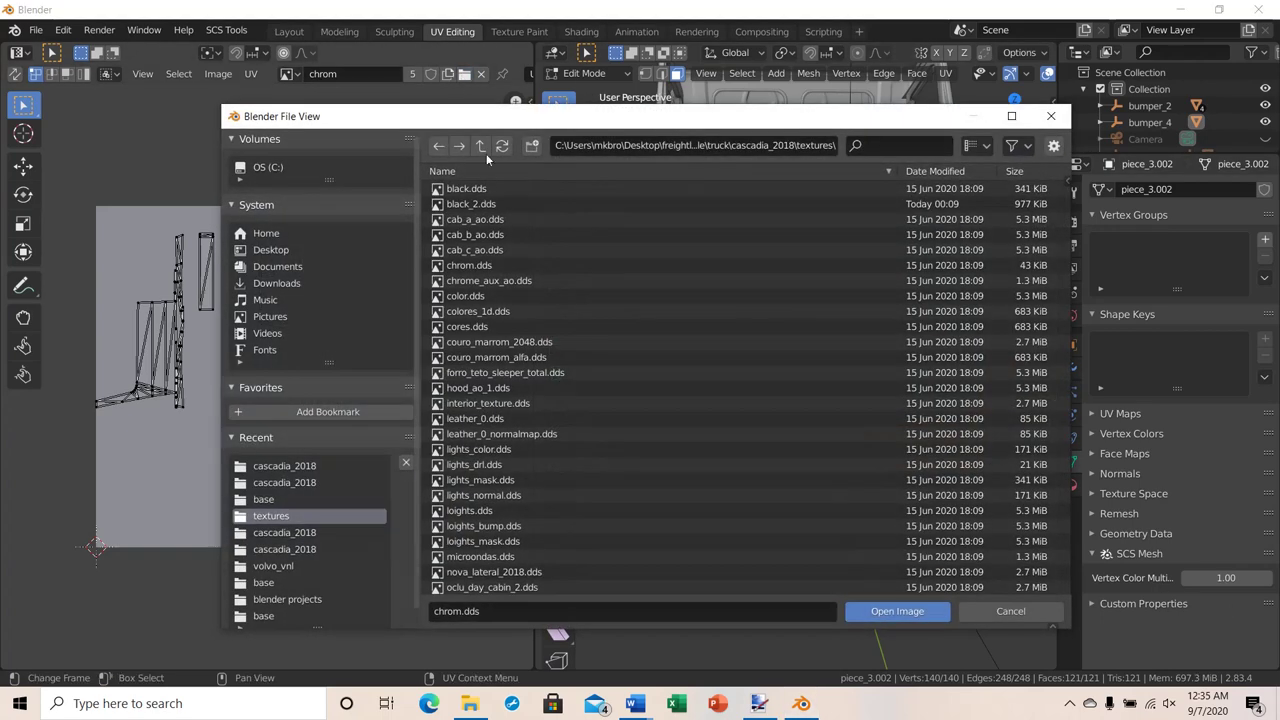
scroll(470, 218, down, 5)
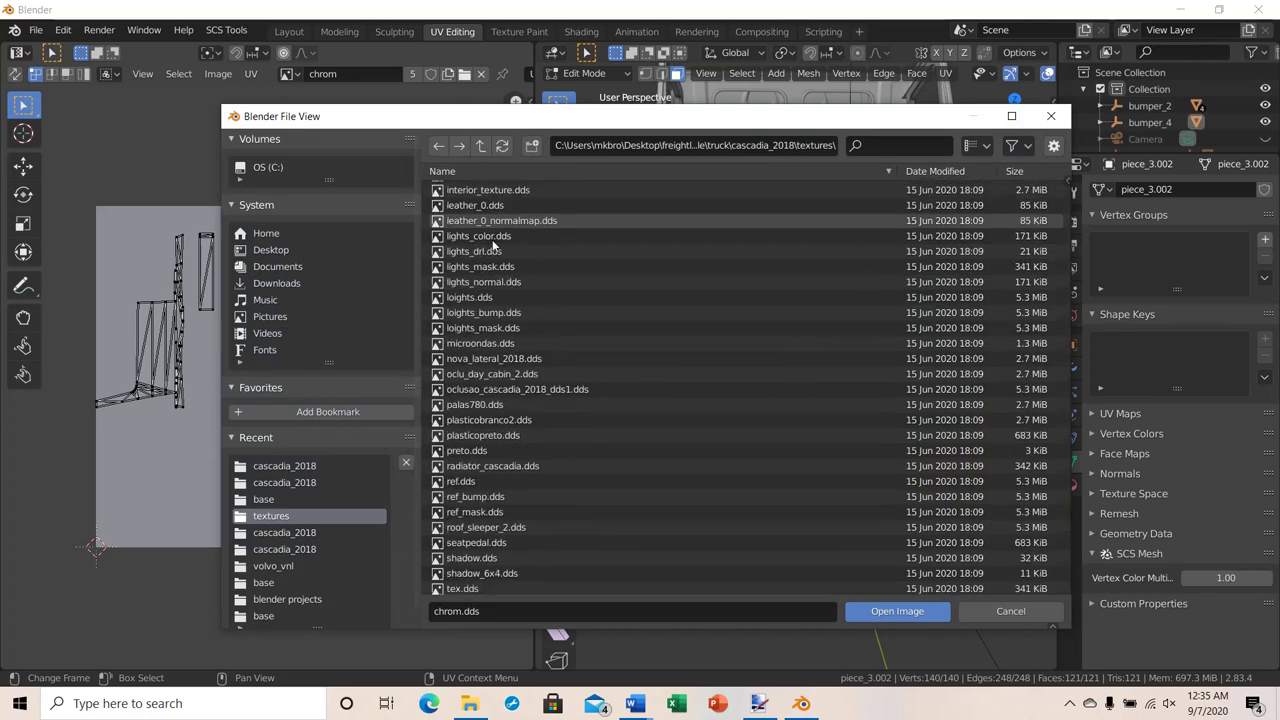
scroll(450, 200, up, 5)
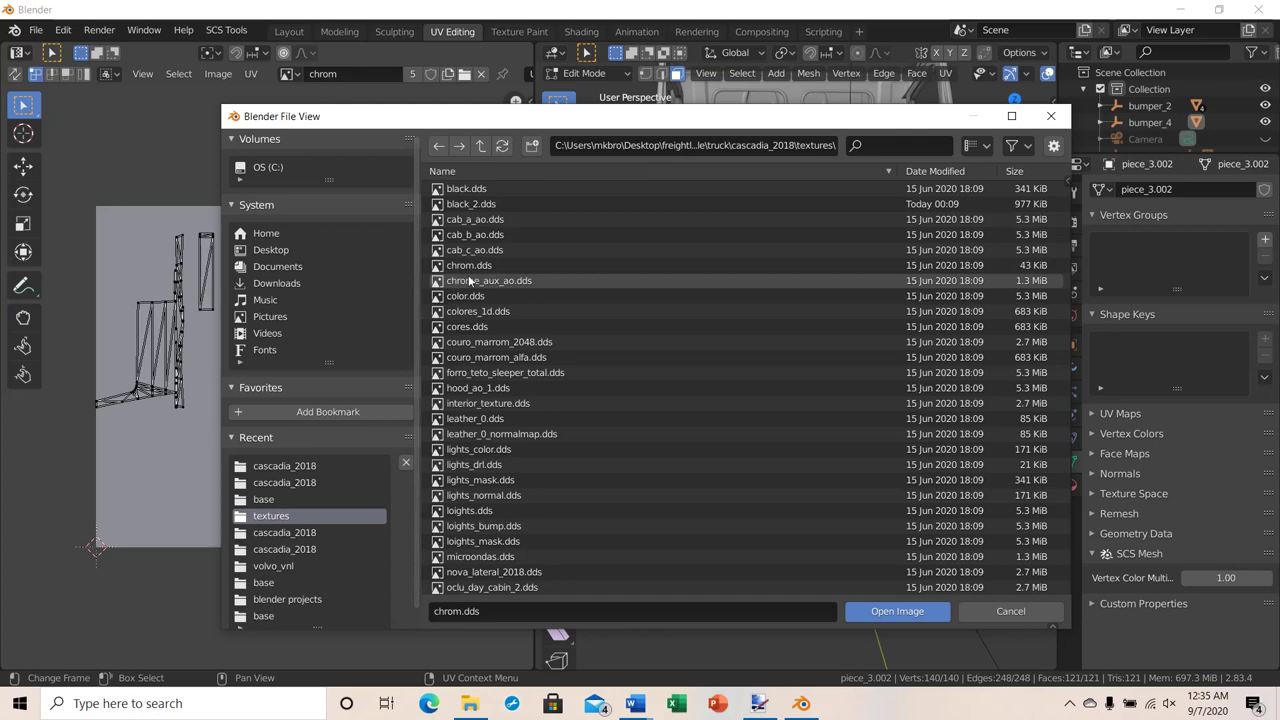
scroll(470, 284, down, 3)
scroll(470, 284, down, 6)
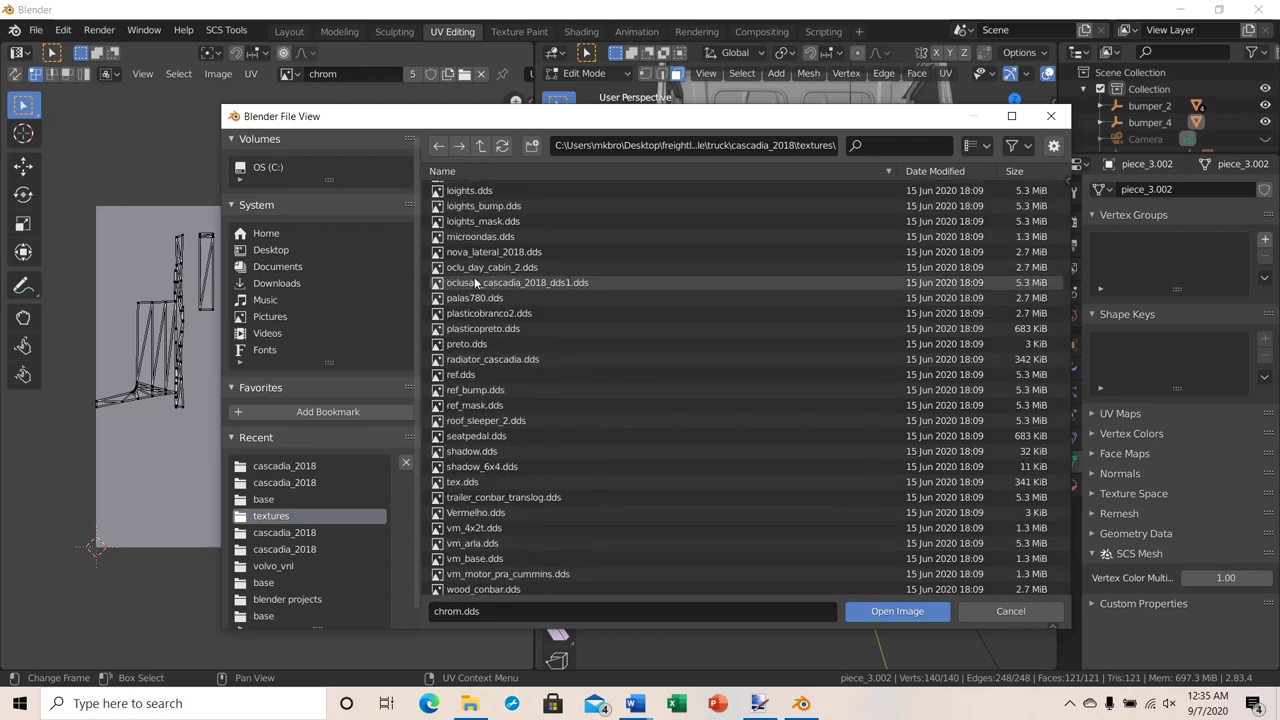
scroll(455, 490, up, 9)
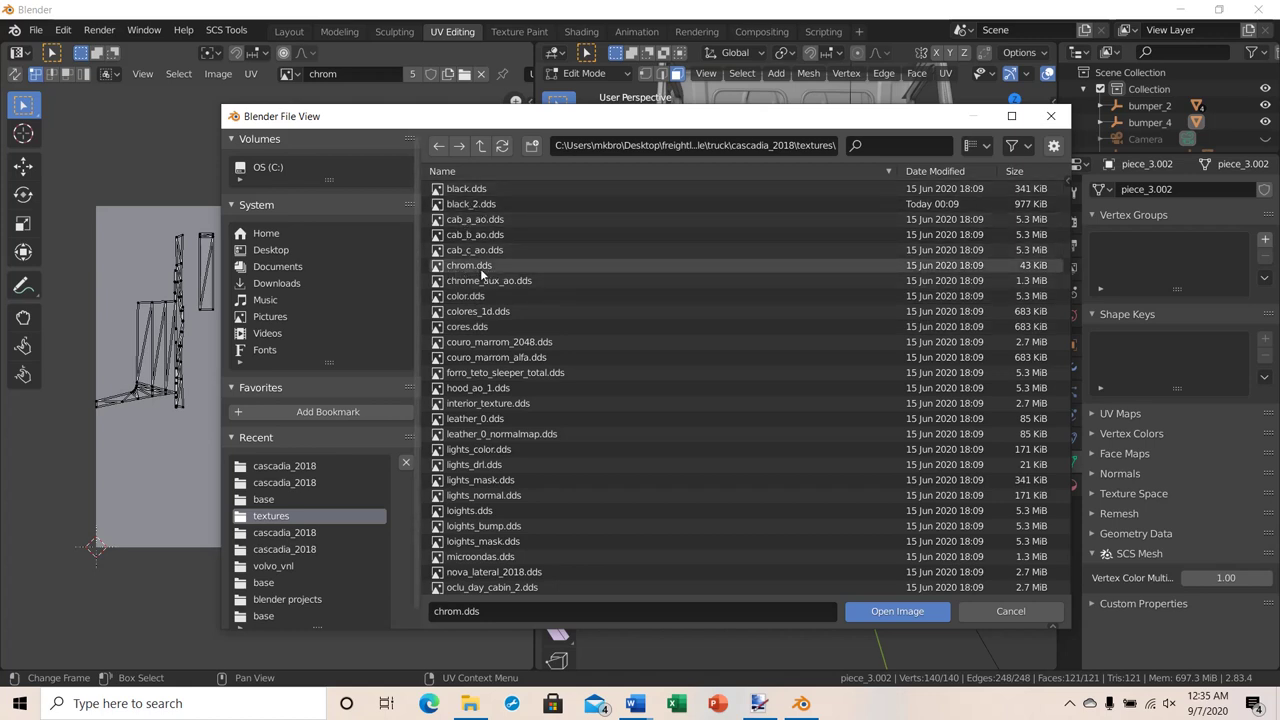
click(1053, 119)
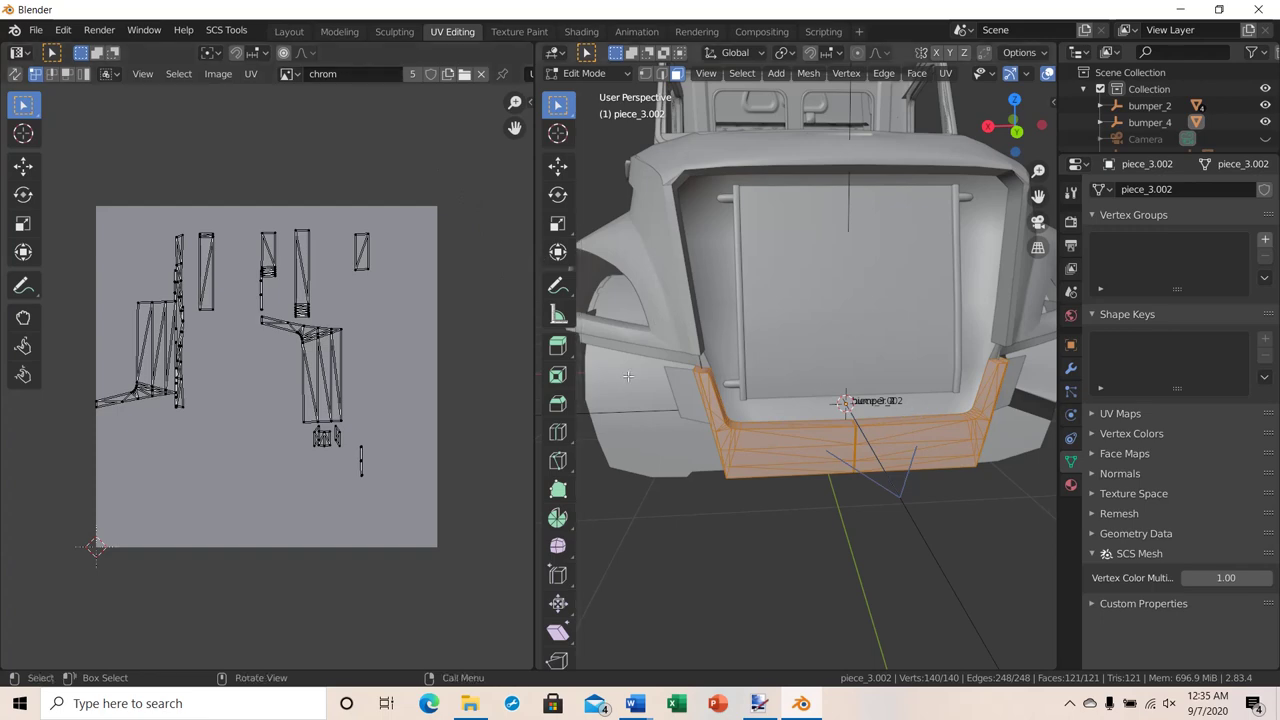
Switch to the Modeling workspace and display the front of the truck in Material Preview shading.
click(339, 31)
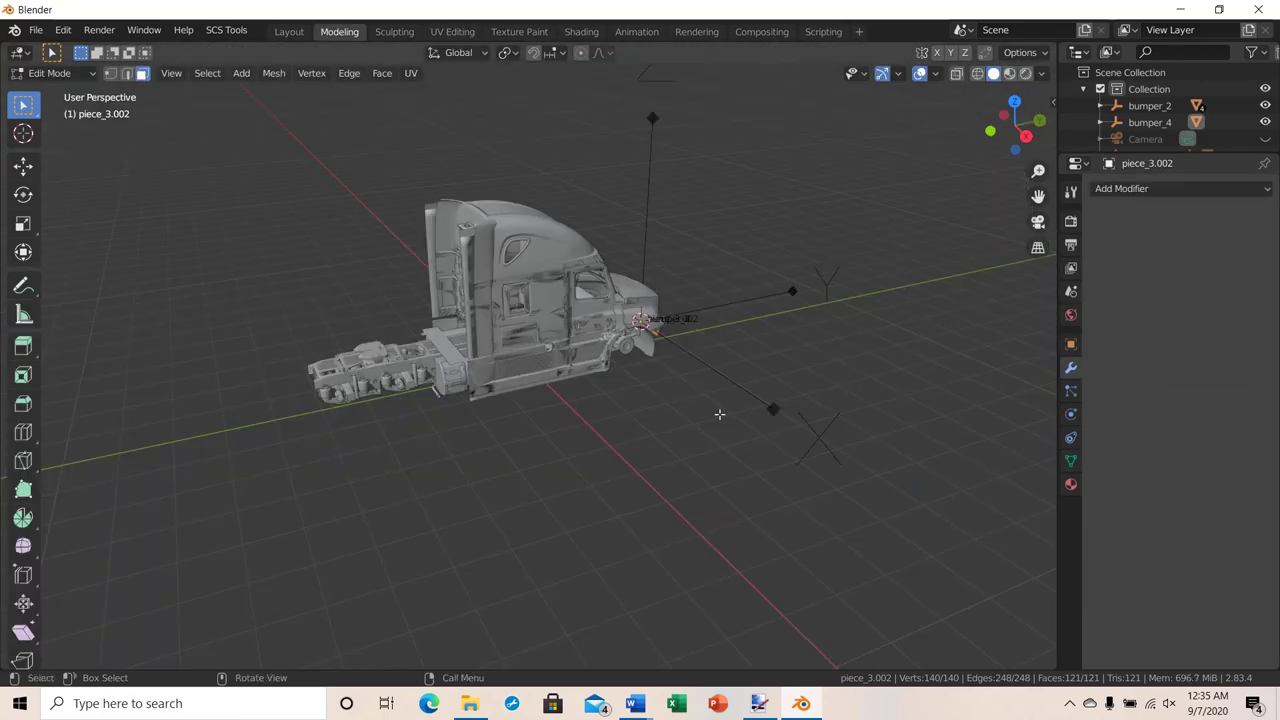
middle_drag(719, 413, 701, 448)
key(z)
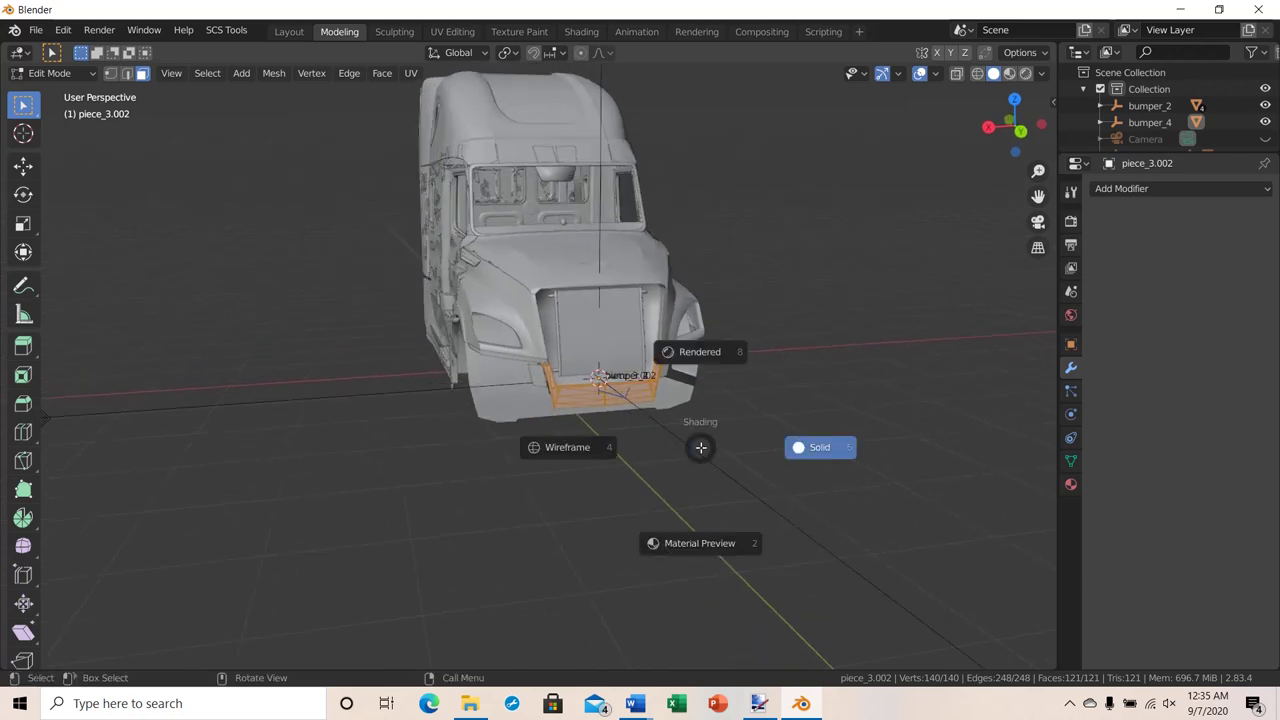
click(688, 545)
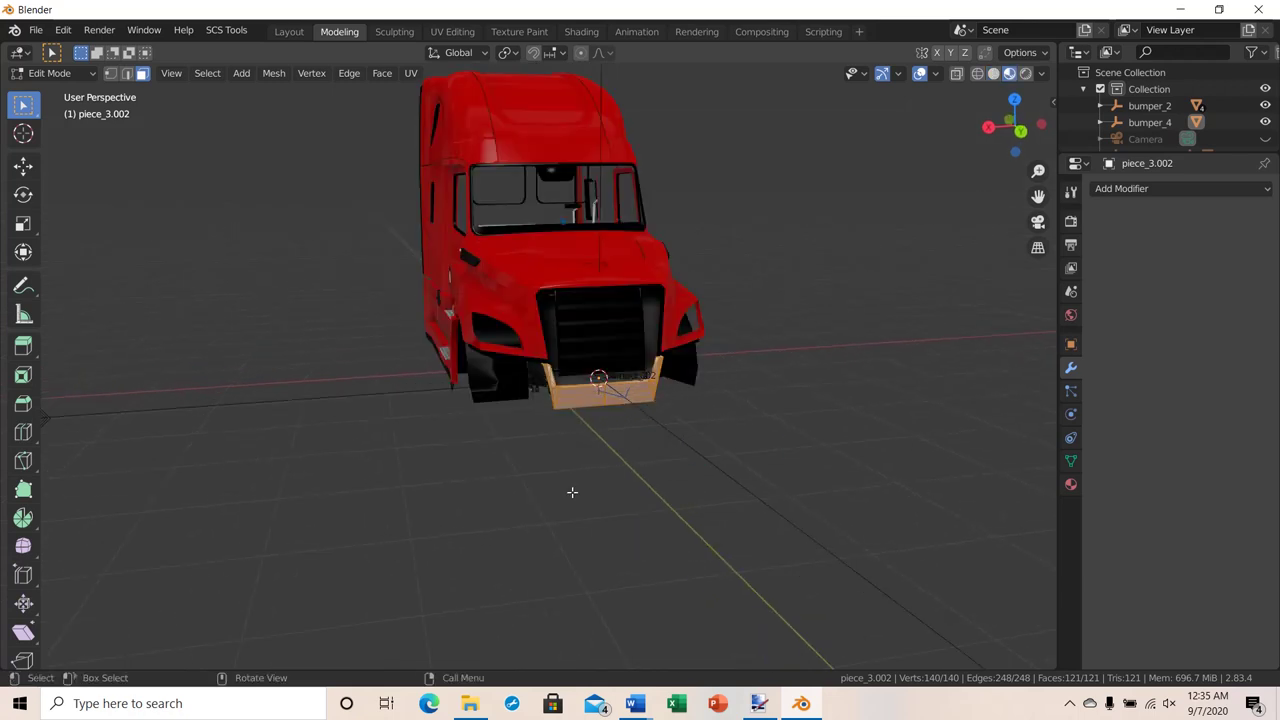
middle_drag(571, 491, 655, 490)
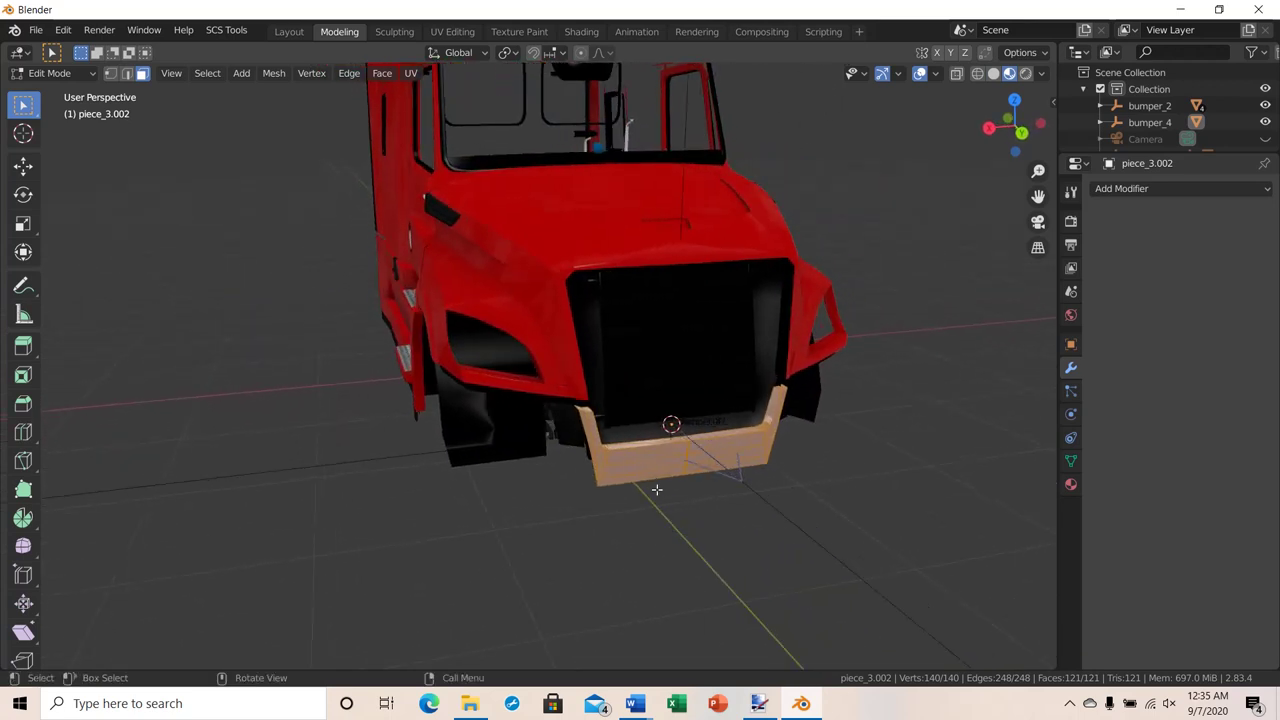
Leave mesh editing of piece_3.002 and inspect the chrome bumper on the truck from the front and side.
click(786, 506)
key(Tab)
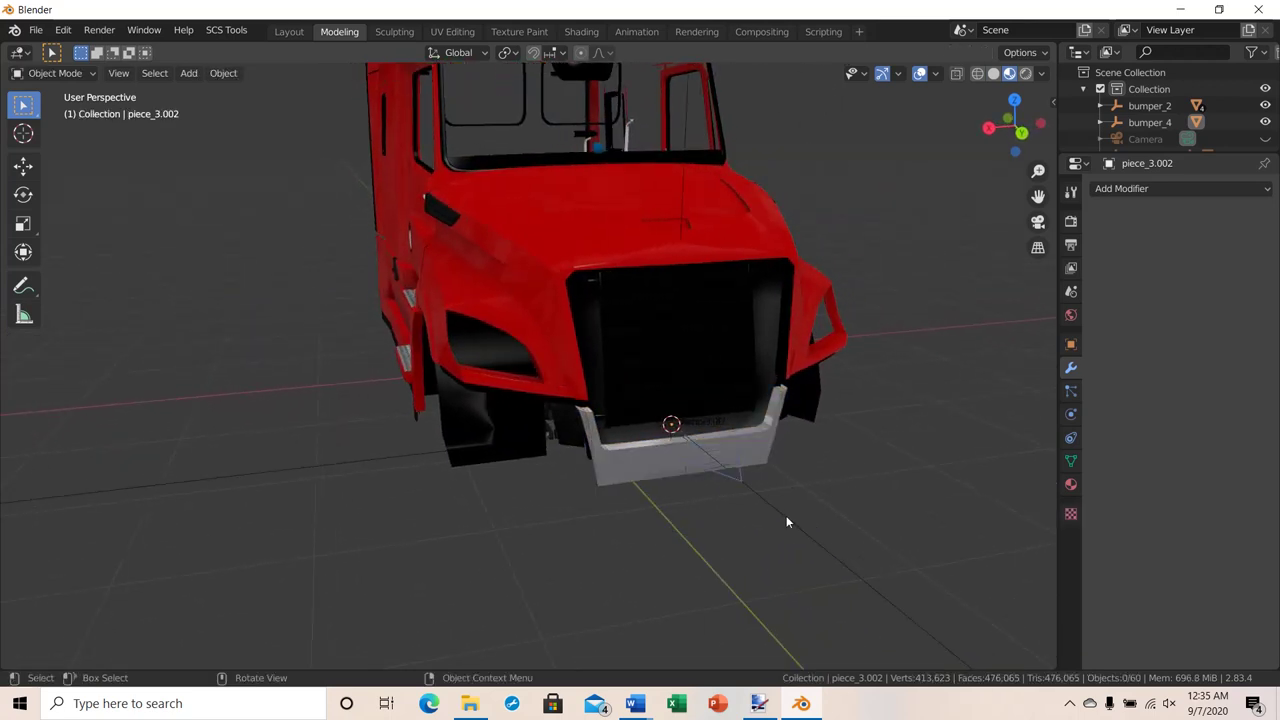
middle_drag(784, 507, 745, 469)
scroll(754, 466, up, 3)
scroll(745, 469, down, 3)
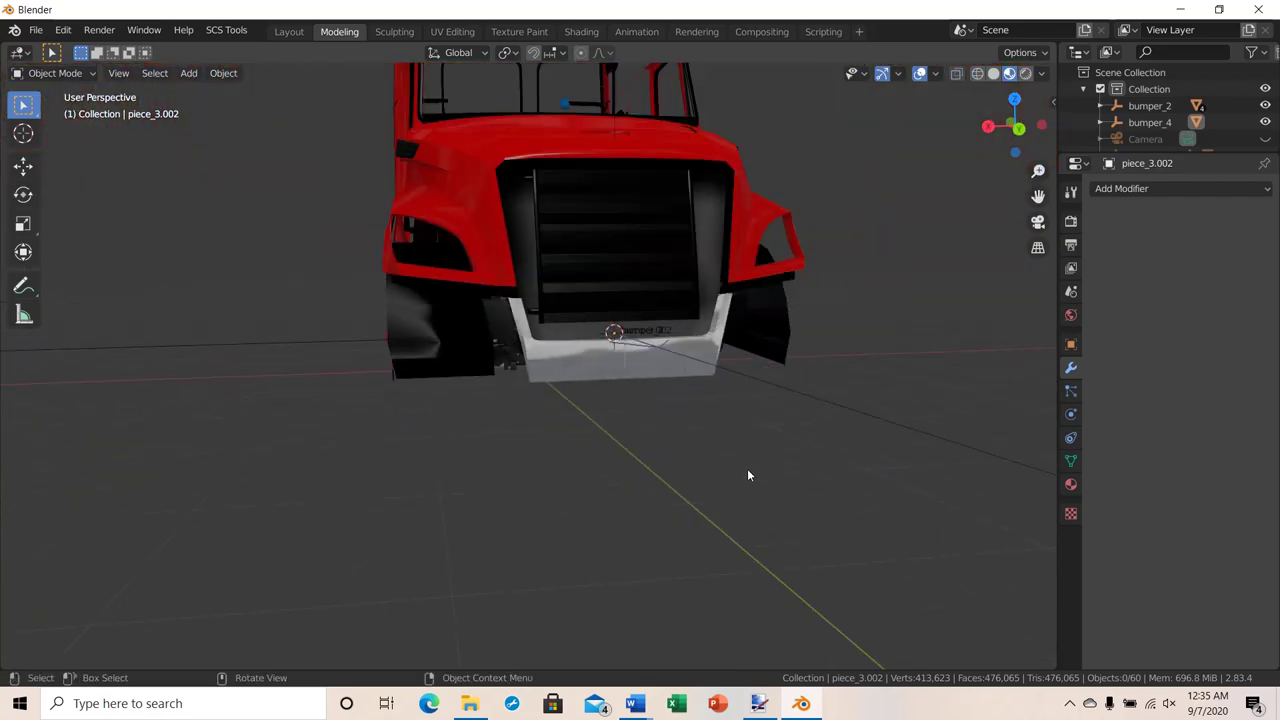
middle_drag(598, 373, 643, 380)
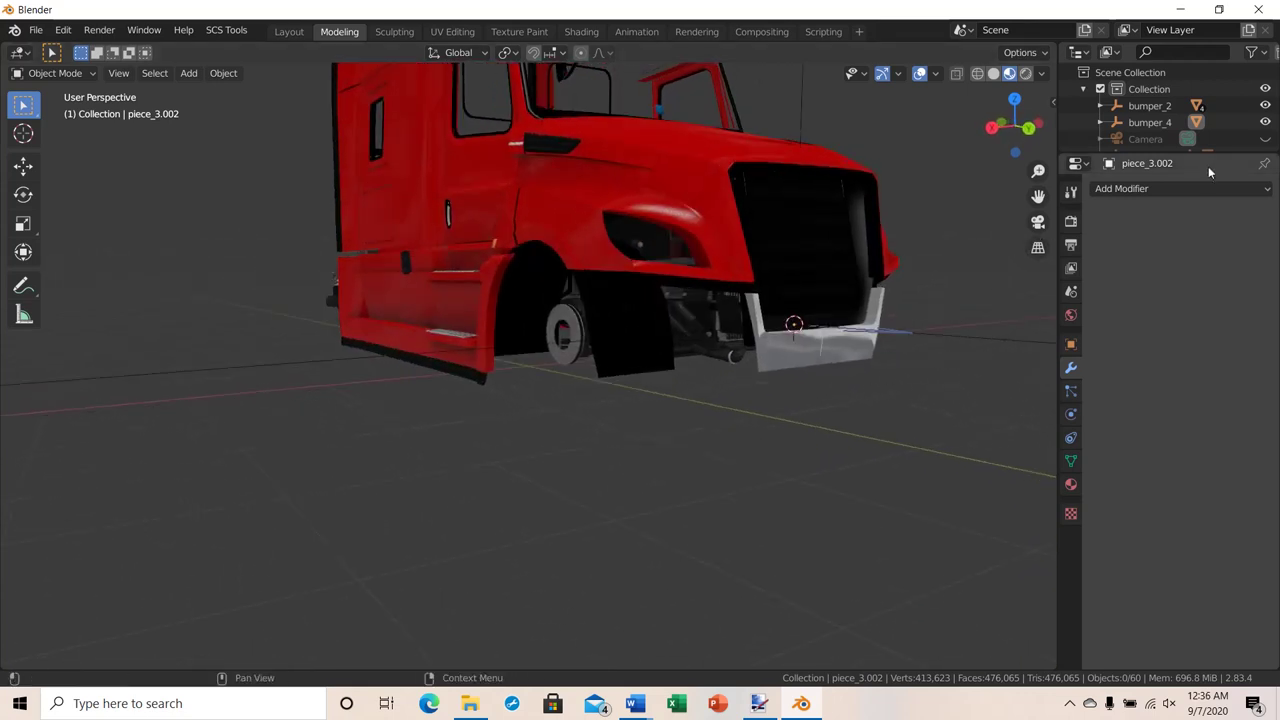
Enlarge the Outliner, expand bumper_2 and bumper_4, hide piece_3.002 and unhide piece_0.001.
drag(1216, 153, 1206, 330)
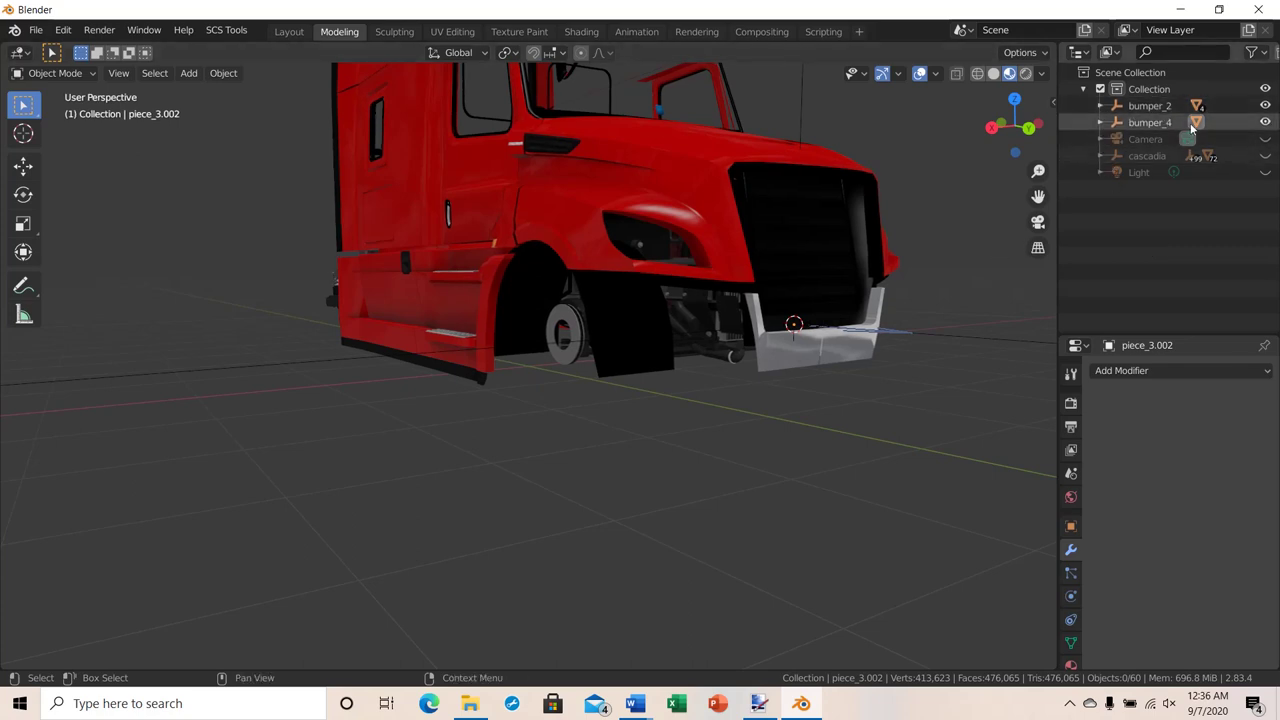
click(1099, 122)
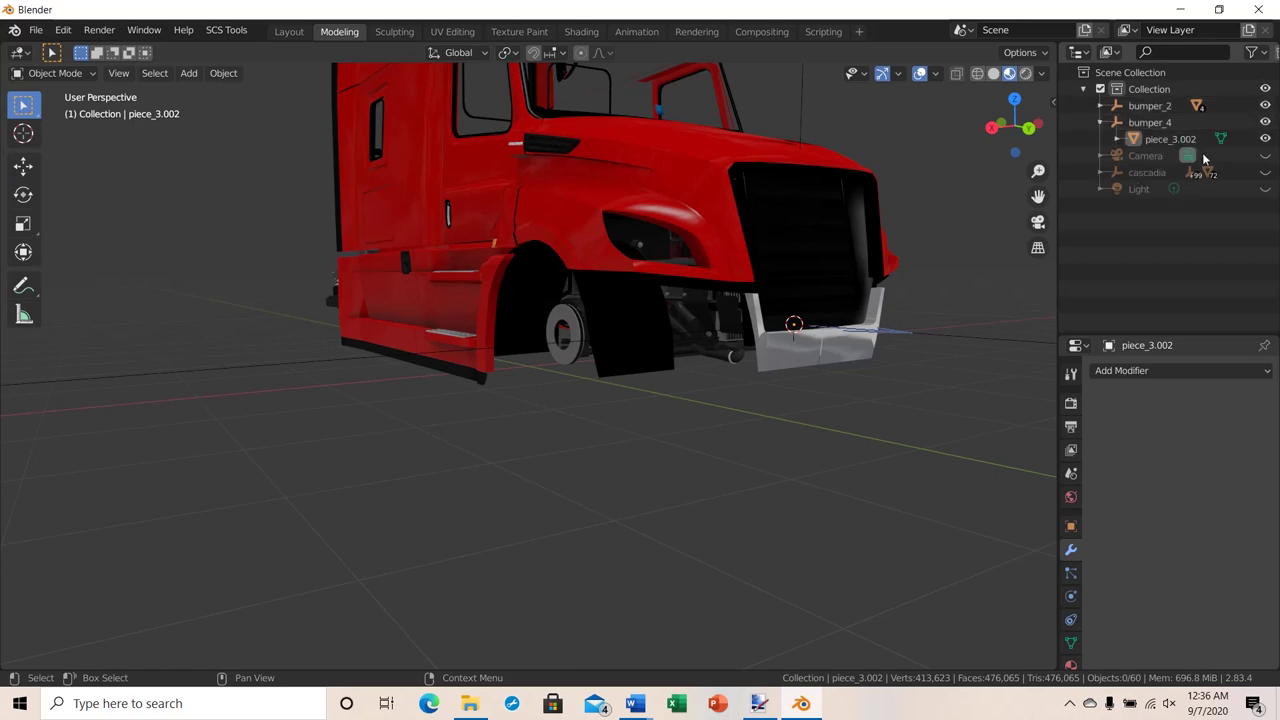
click(1266, 139)
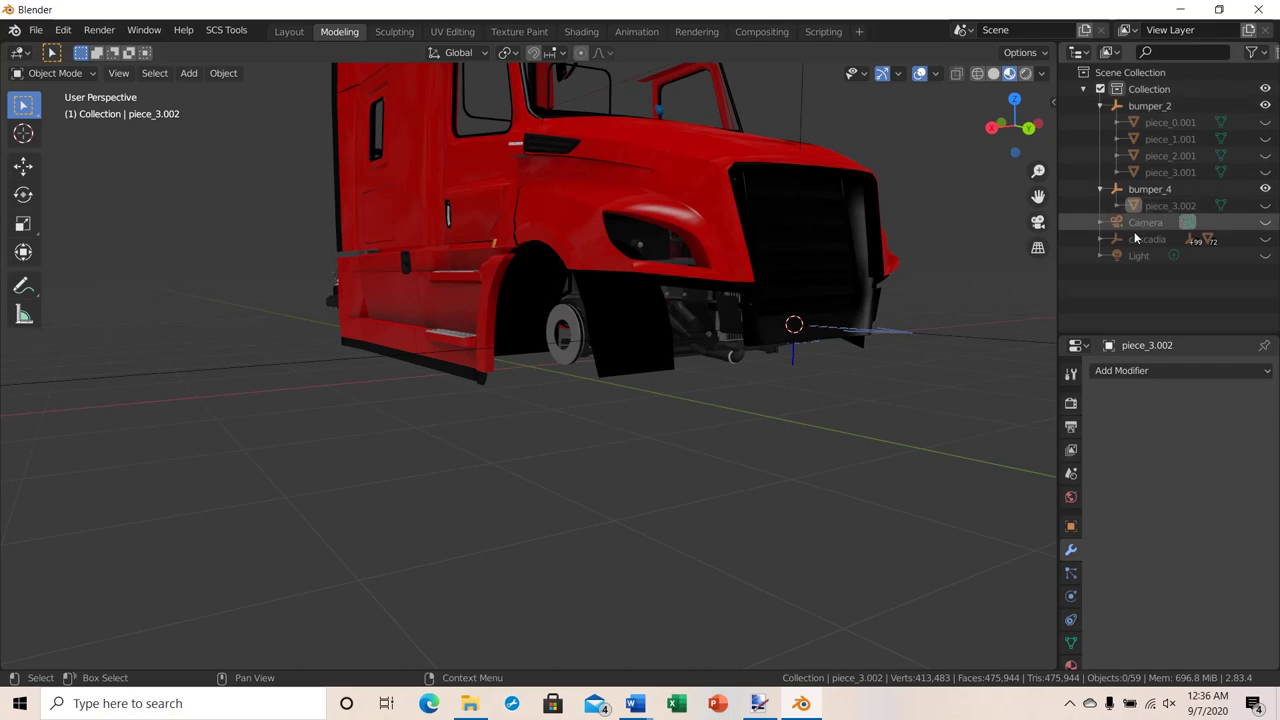
click(1265, 122)
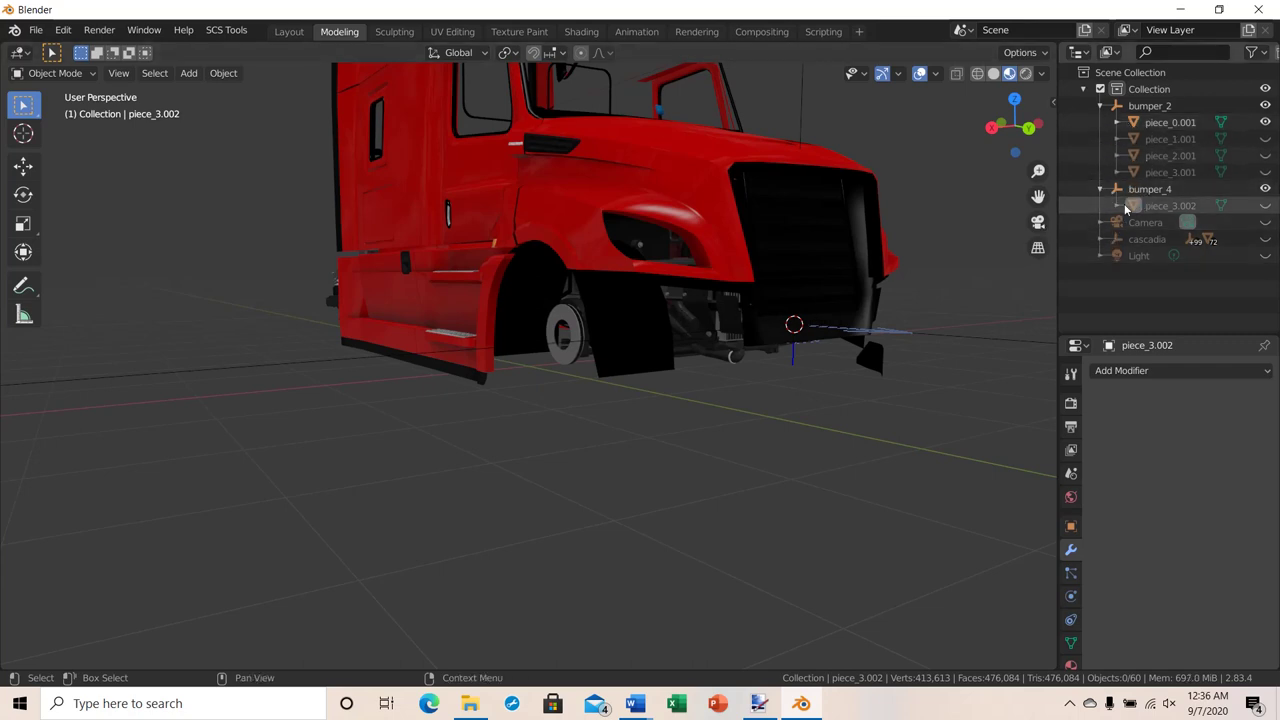
Duplicate bumper_2's piece_0.001 by copy and paste, and place the copy under bumper_4.
right_click(1158, 122)
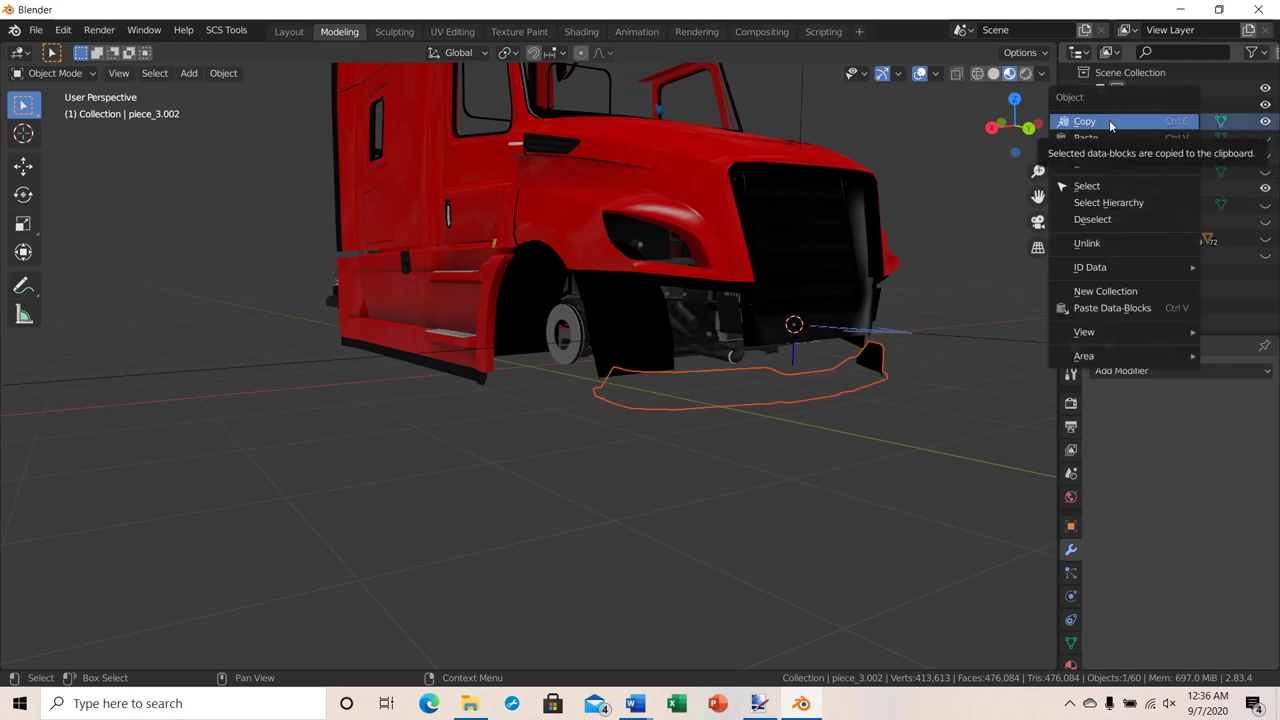
click(1109, 120)
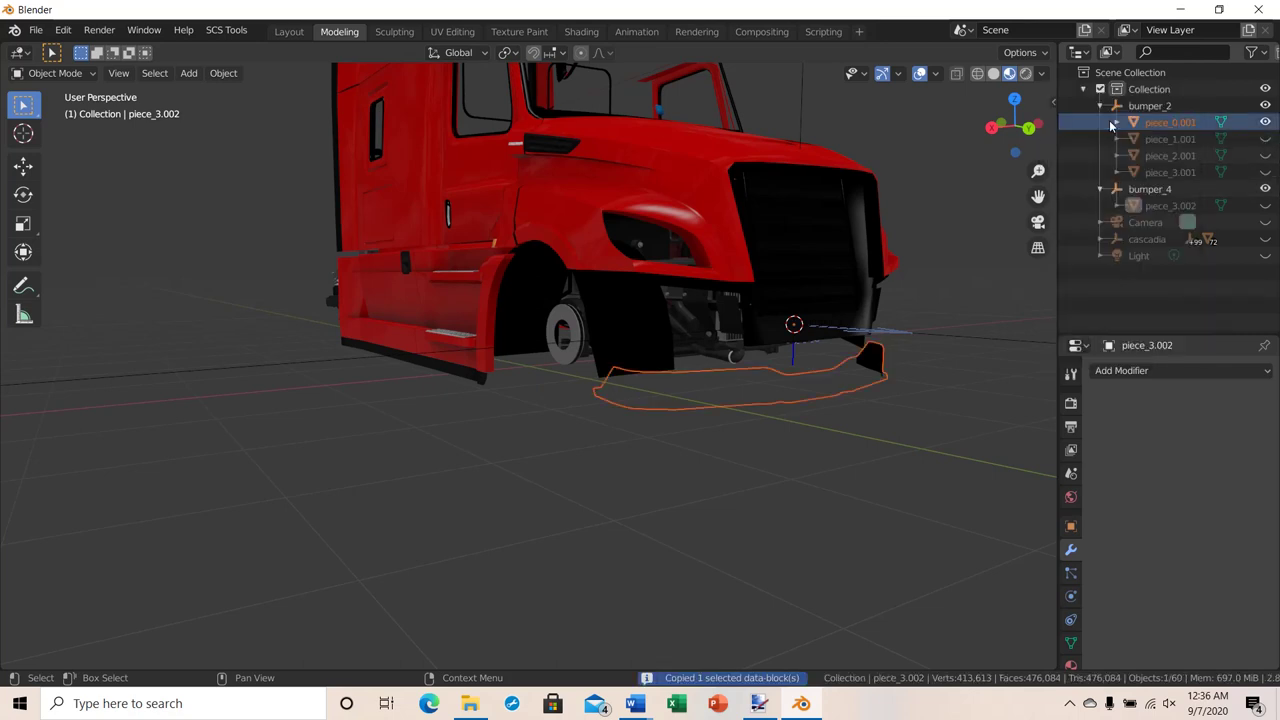
right_click(1077, 190)
click(1037, 213)
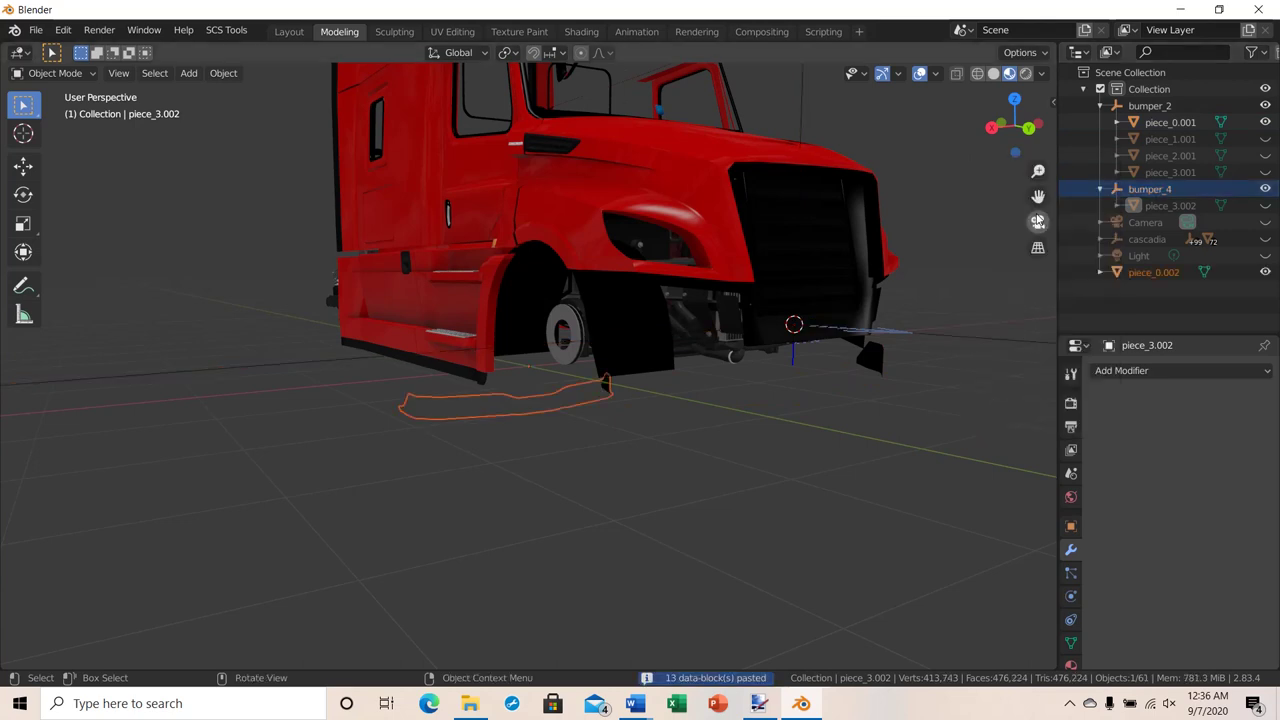
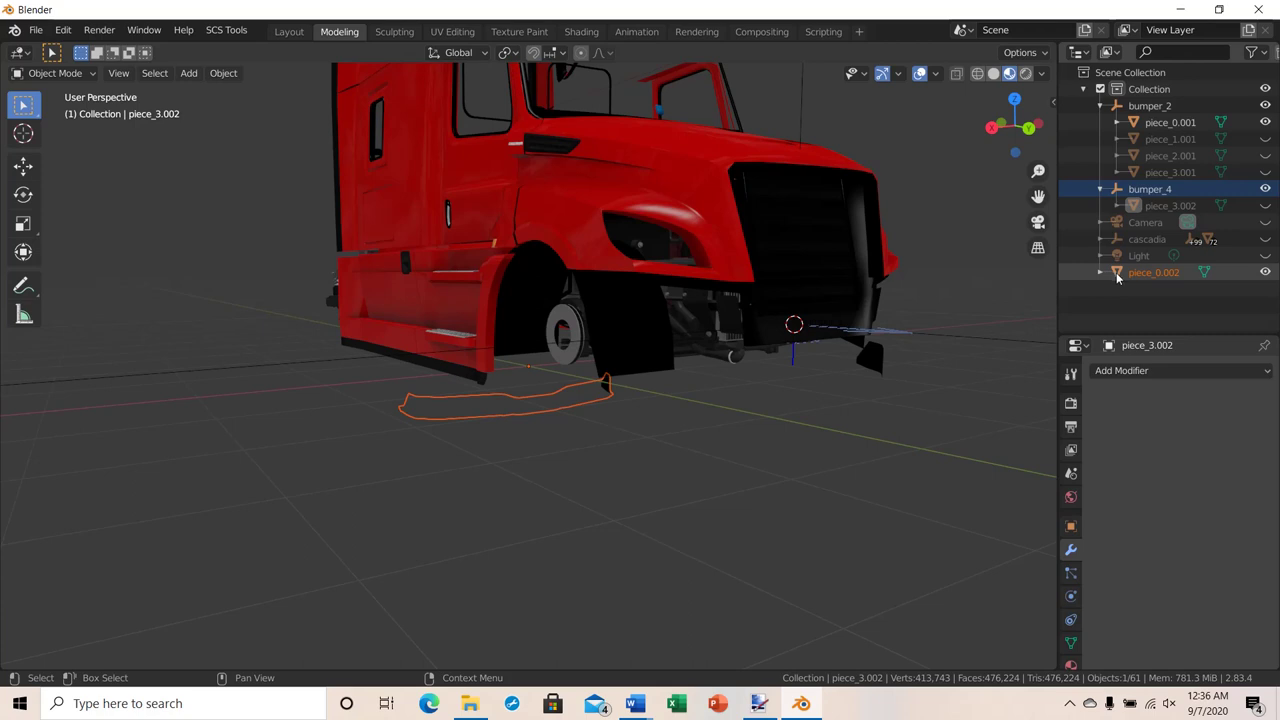
drag(1117, 277, 1125, 199)
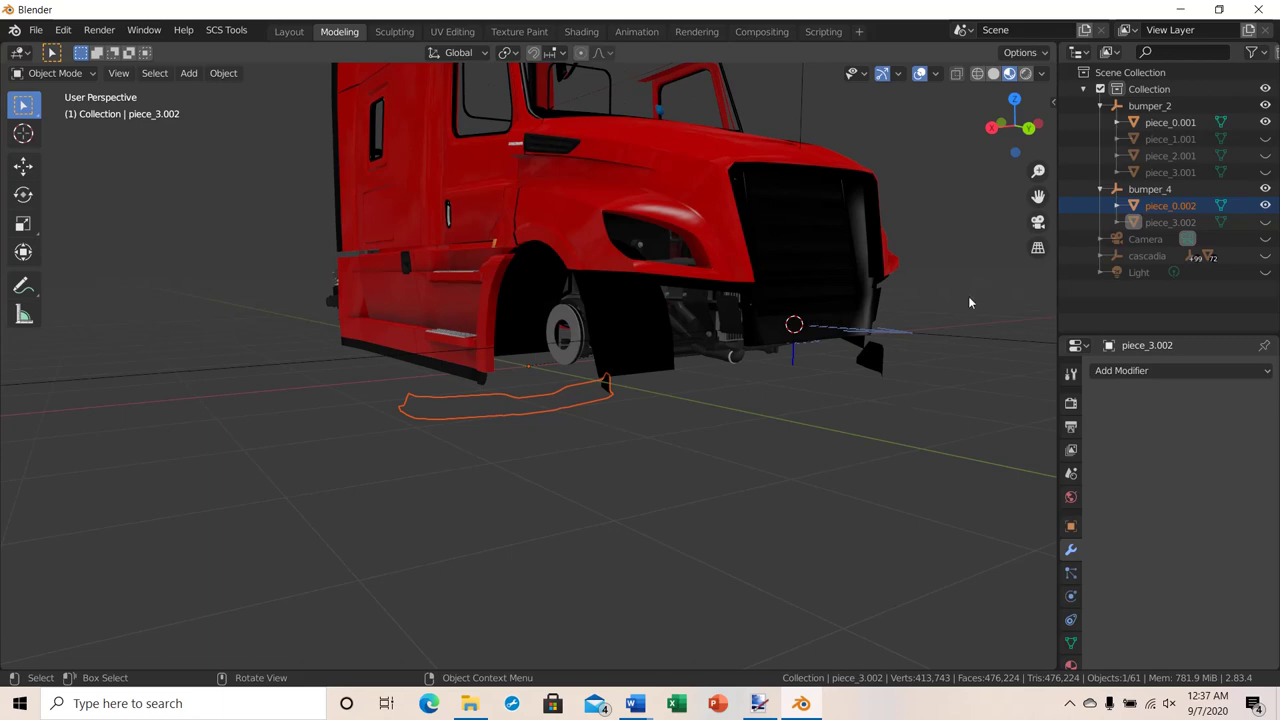
Hide piece_0.001 in bumper_2, unhide piece_1.001 and copy it.
mouse_move(969, 298)
middle_down()
mouse_move(965, 322)
mouse_move(886, 329)
mouse_move(812, 326)
mouse_move(745, 293)
mouse_move(810, 310)
mouse_move(980, 310)
mouse_move(1045, 294)
mouse_move(1041, 322)
mouse_move(963, 320)
middle_up()
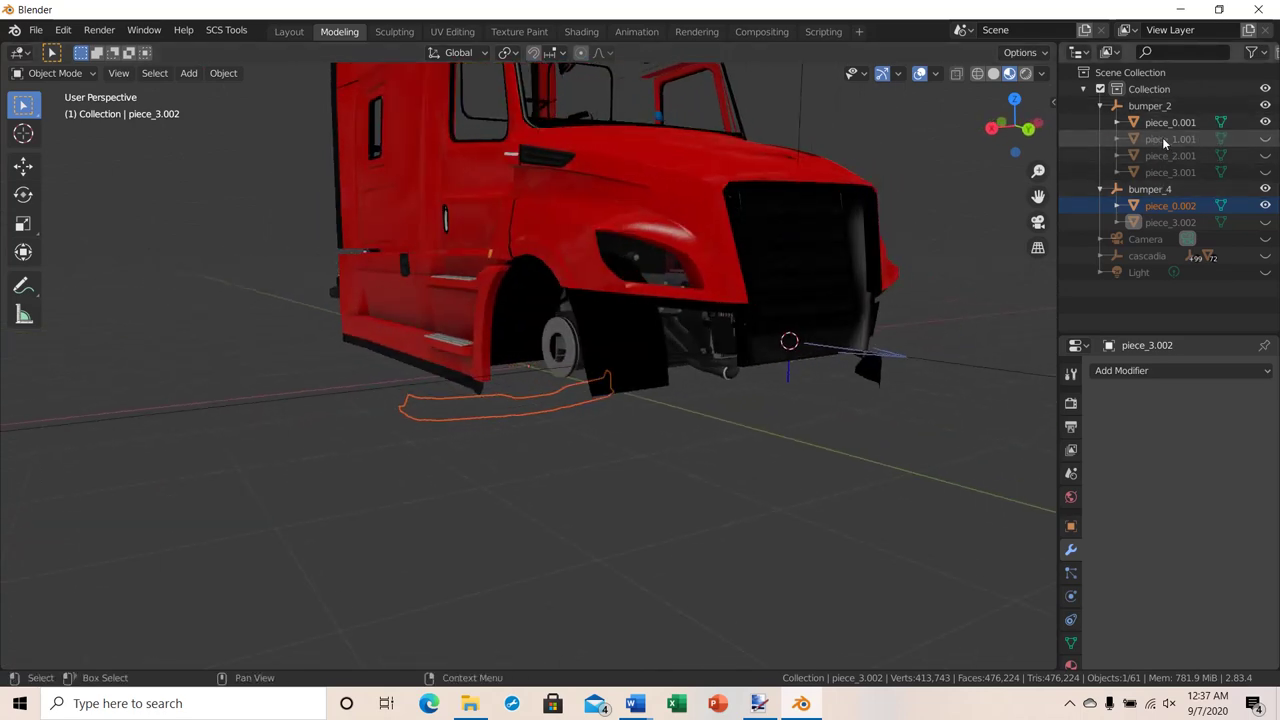
click(1265, 122)
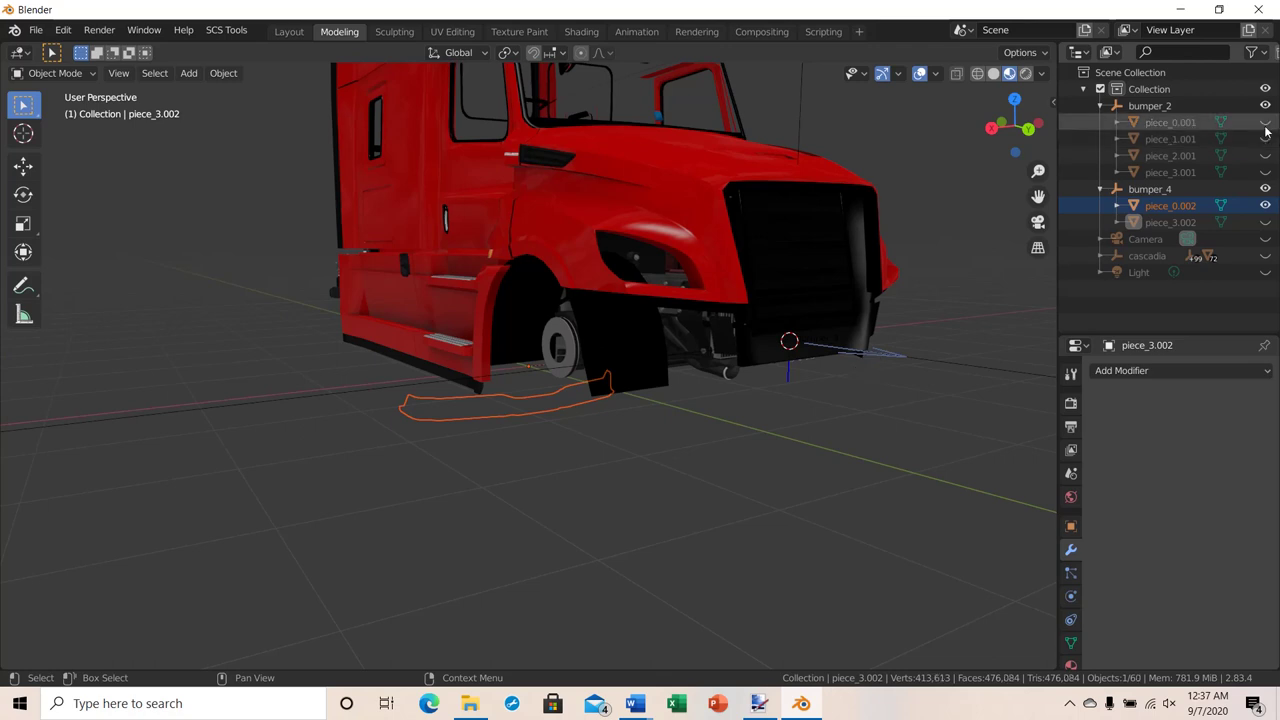
click(1265, 139)
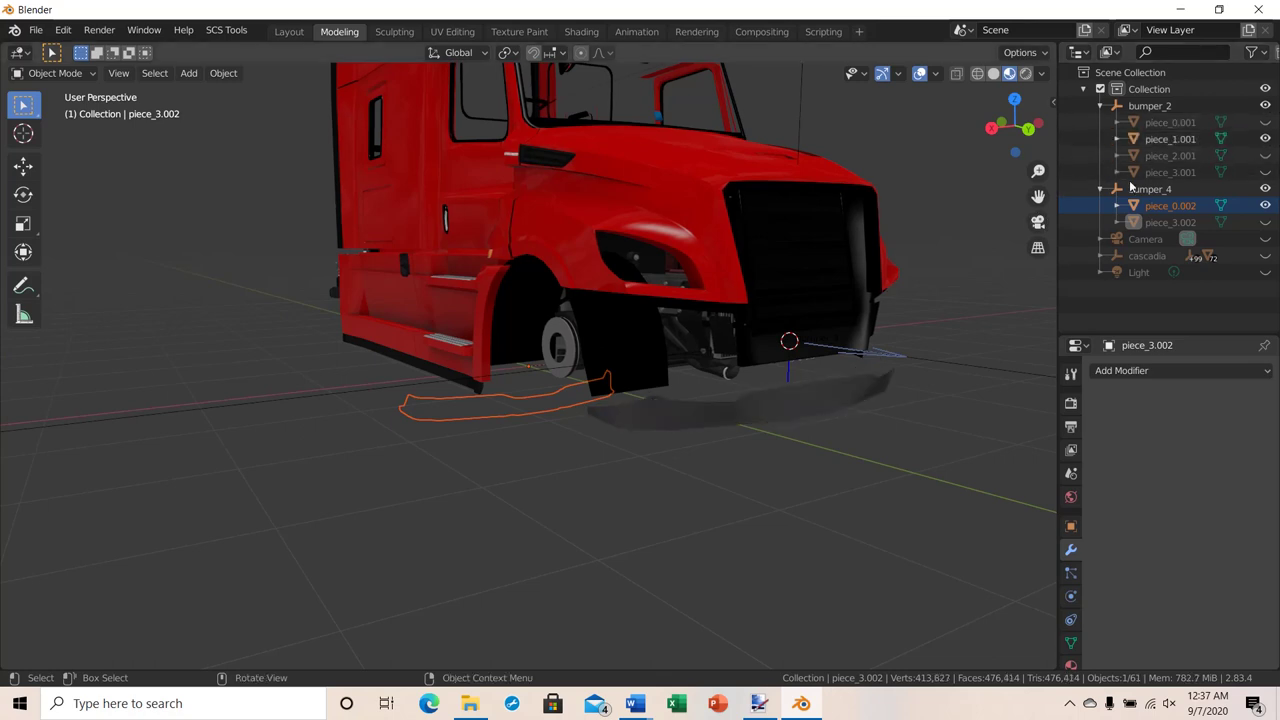
right_click(1159, 141)
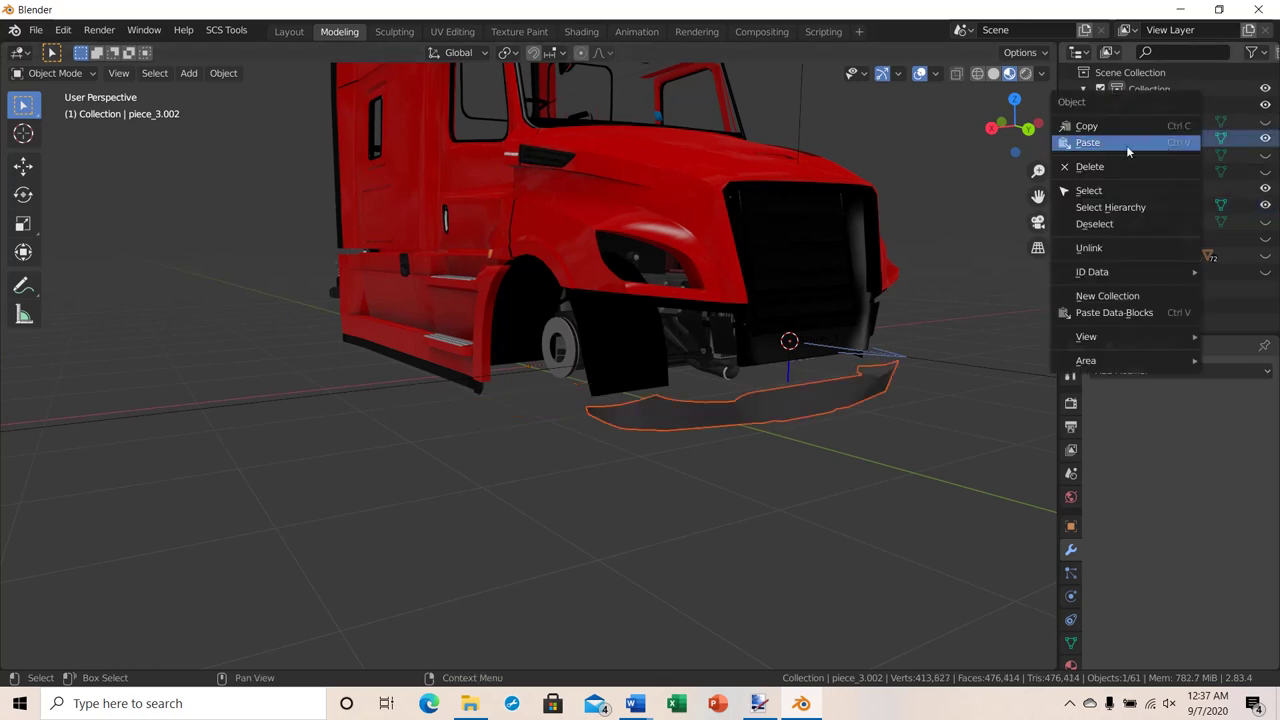
click(1087, 126)
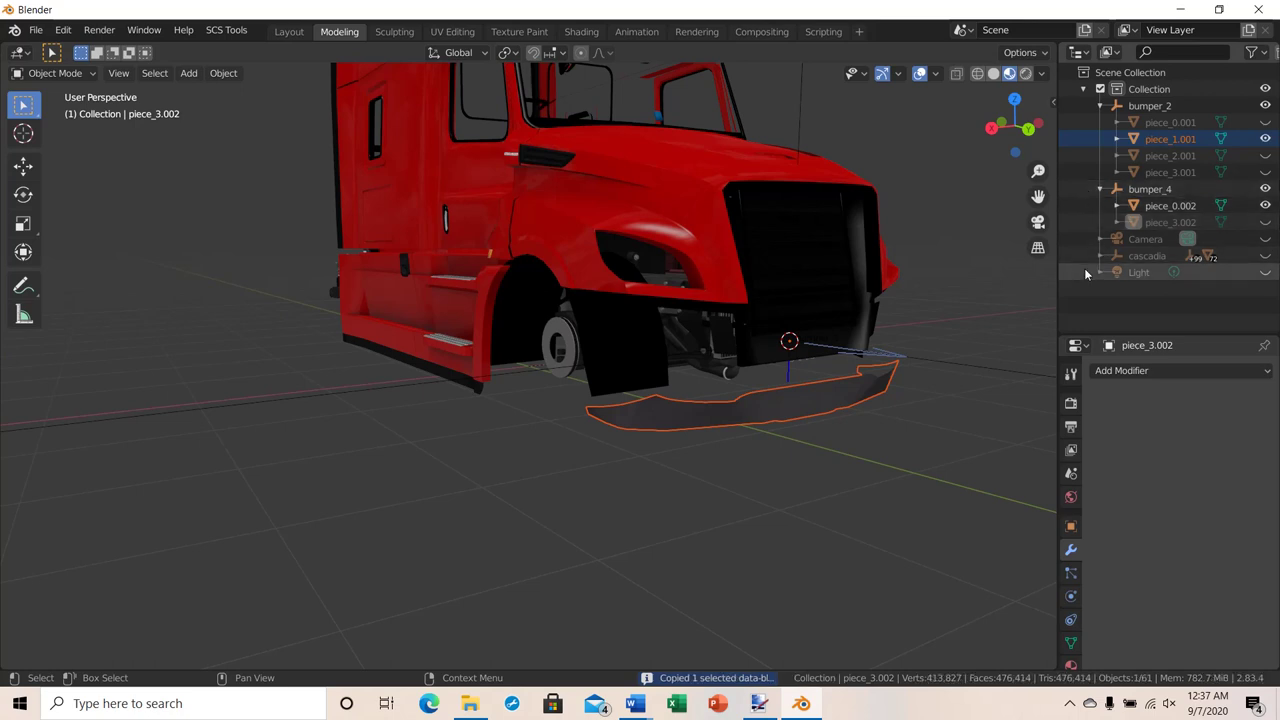
click(997, 254)
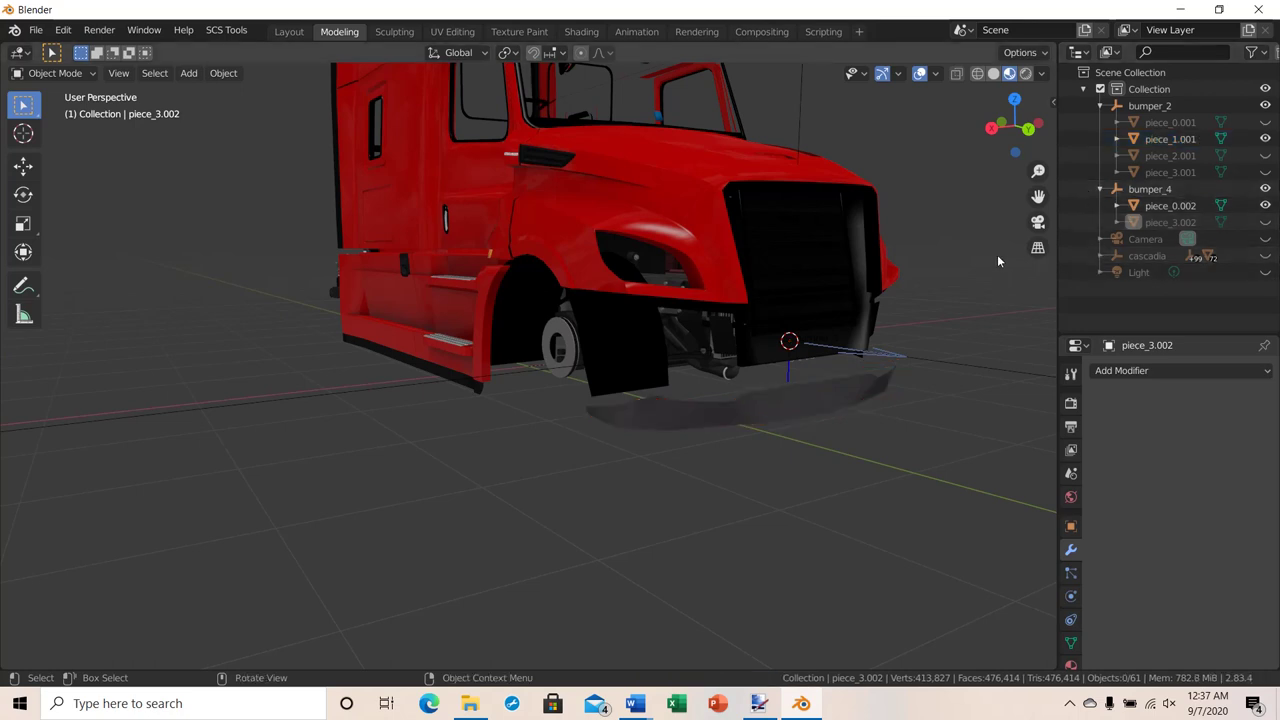
Copy piece_0.001 through piece_3.001 of bumper_2 and paste the duplicates into the scene with bumper_4 as the target.
click(1104, 122)
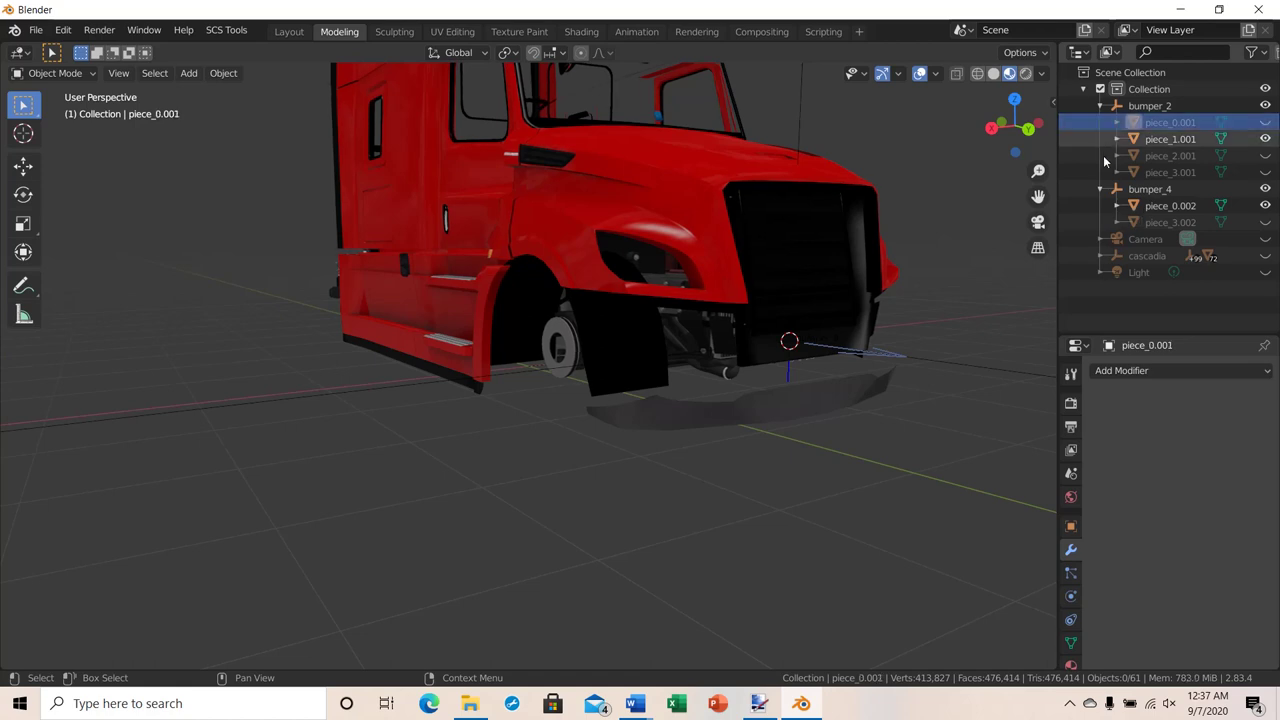
drag(1104, 140, 1106, 174)
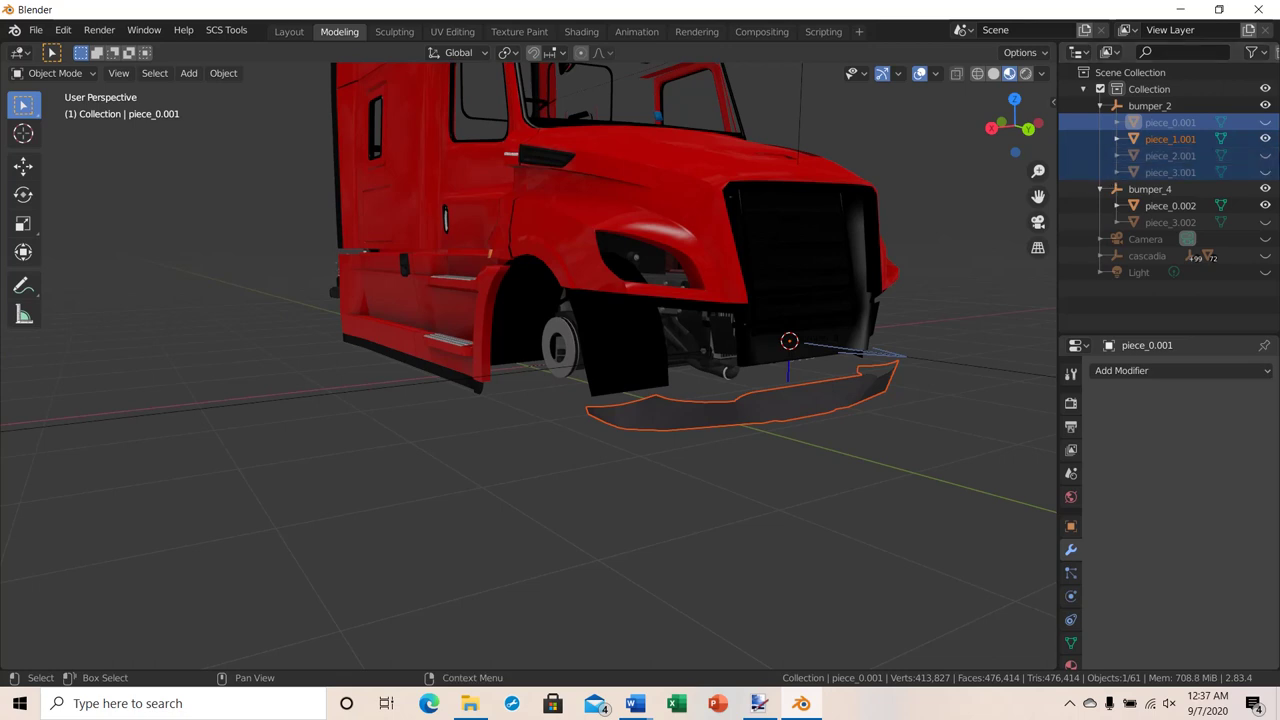
right_click(1100, 143)
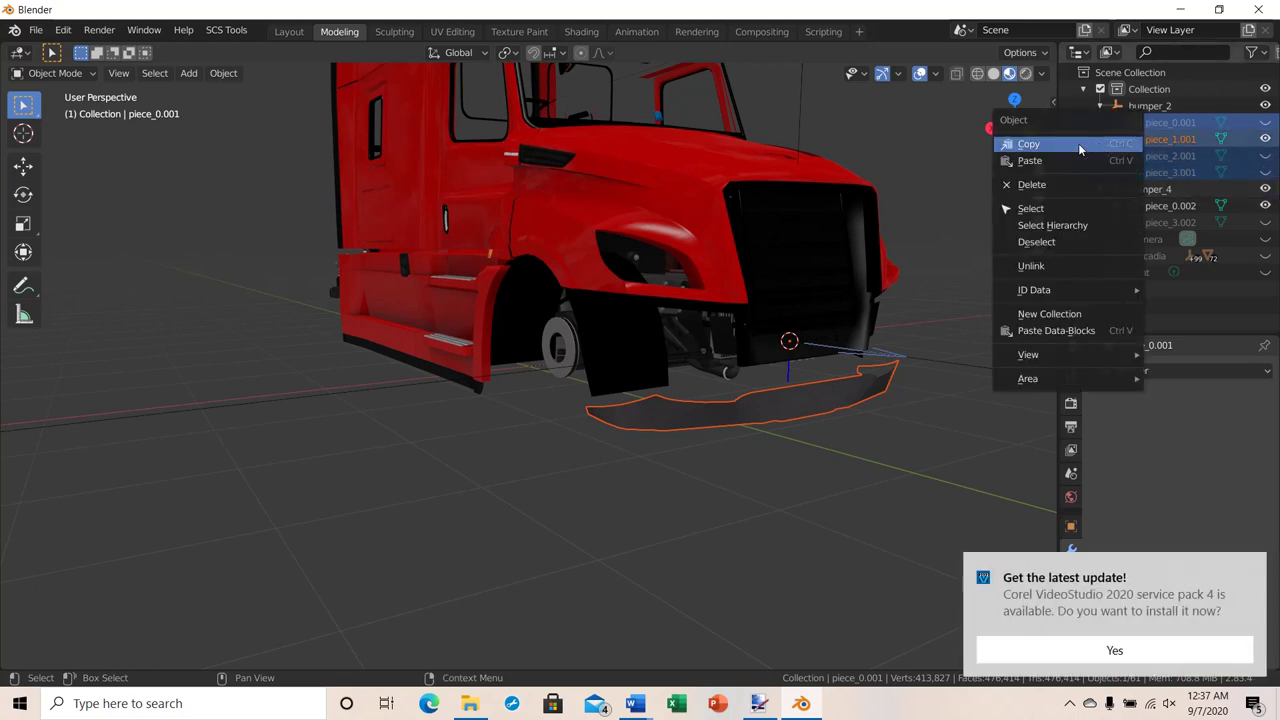
click(1078, 143)
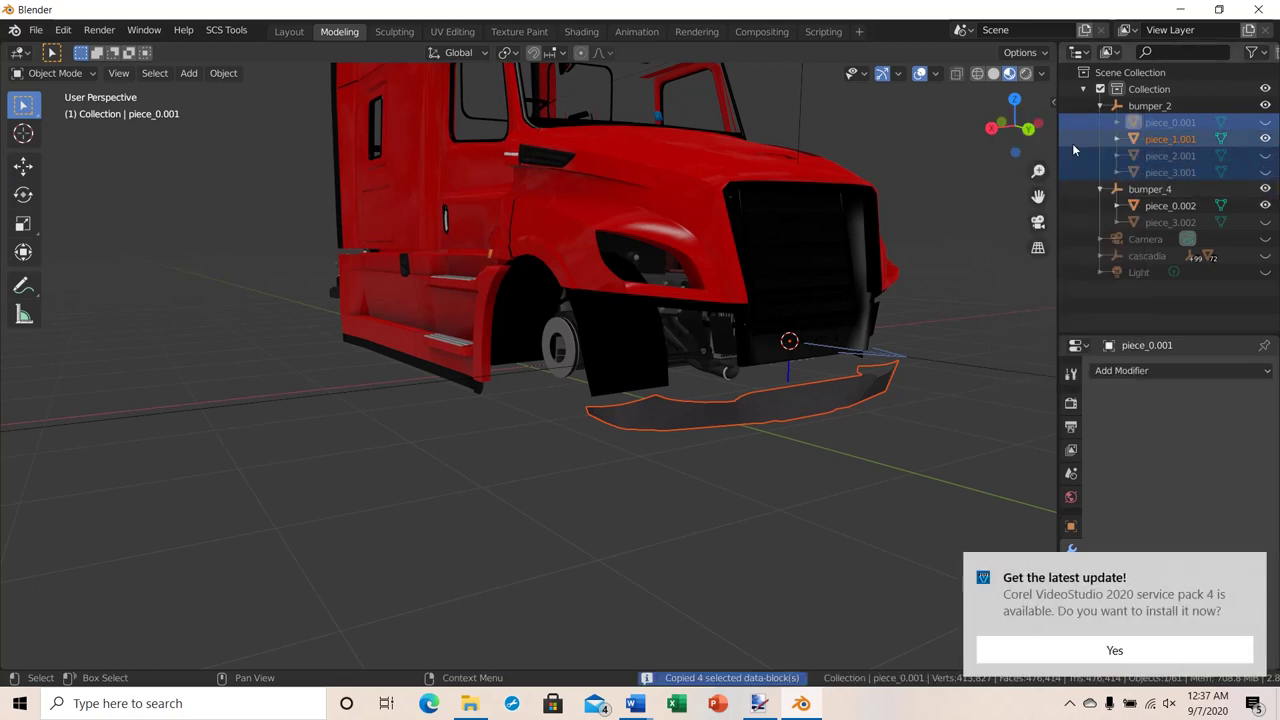
right_click(1076, 194)
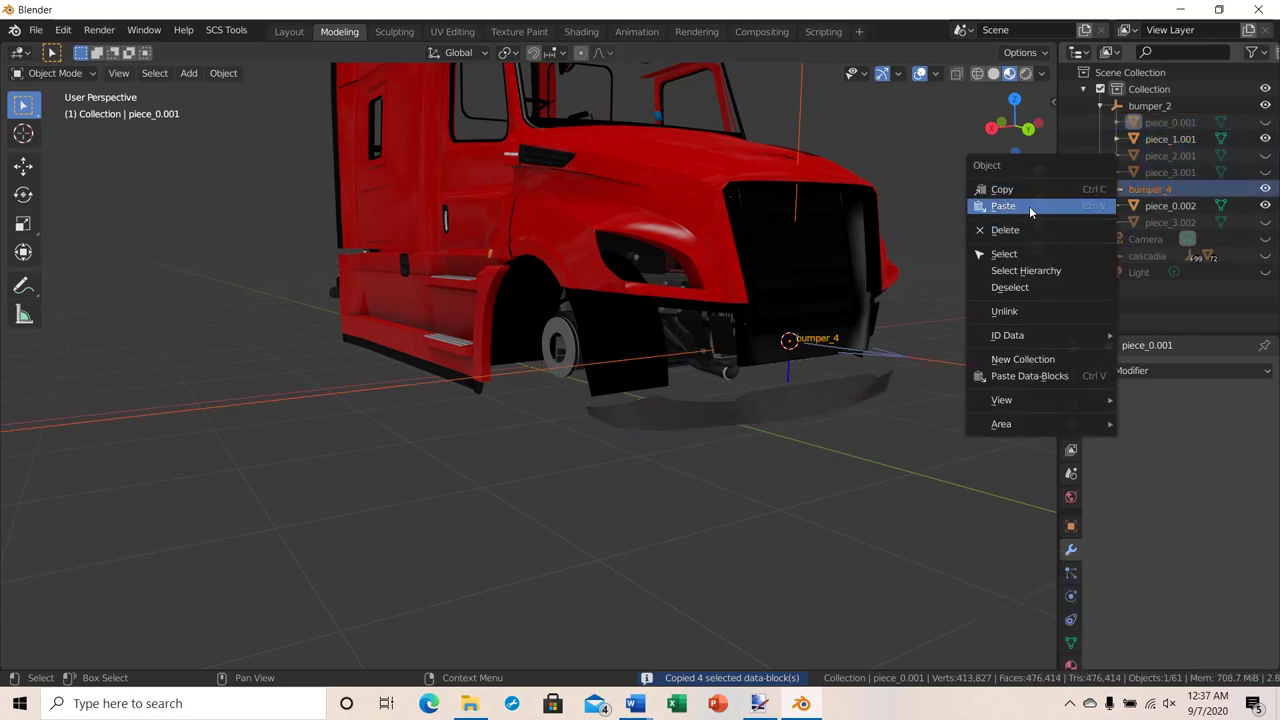
key(Return)
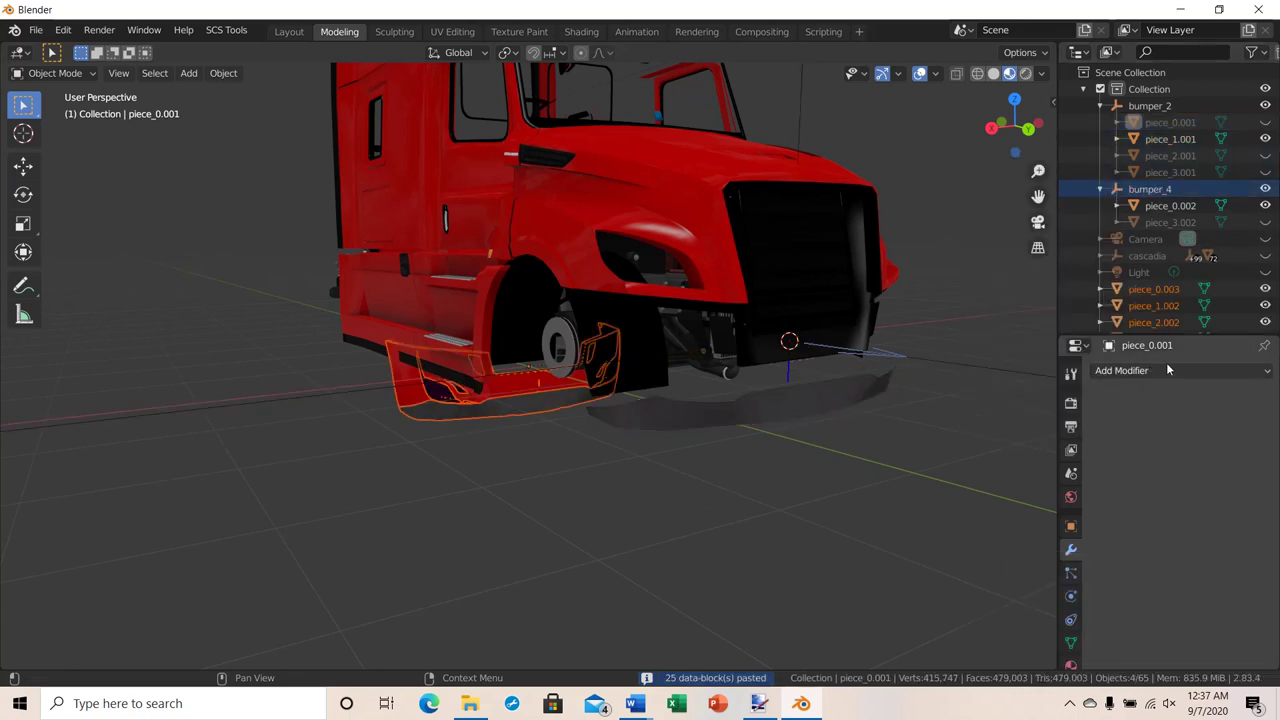
Delete piece_3.002 from under bumper_4.
scroll(1170, 300, down, 1)
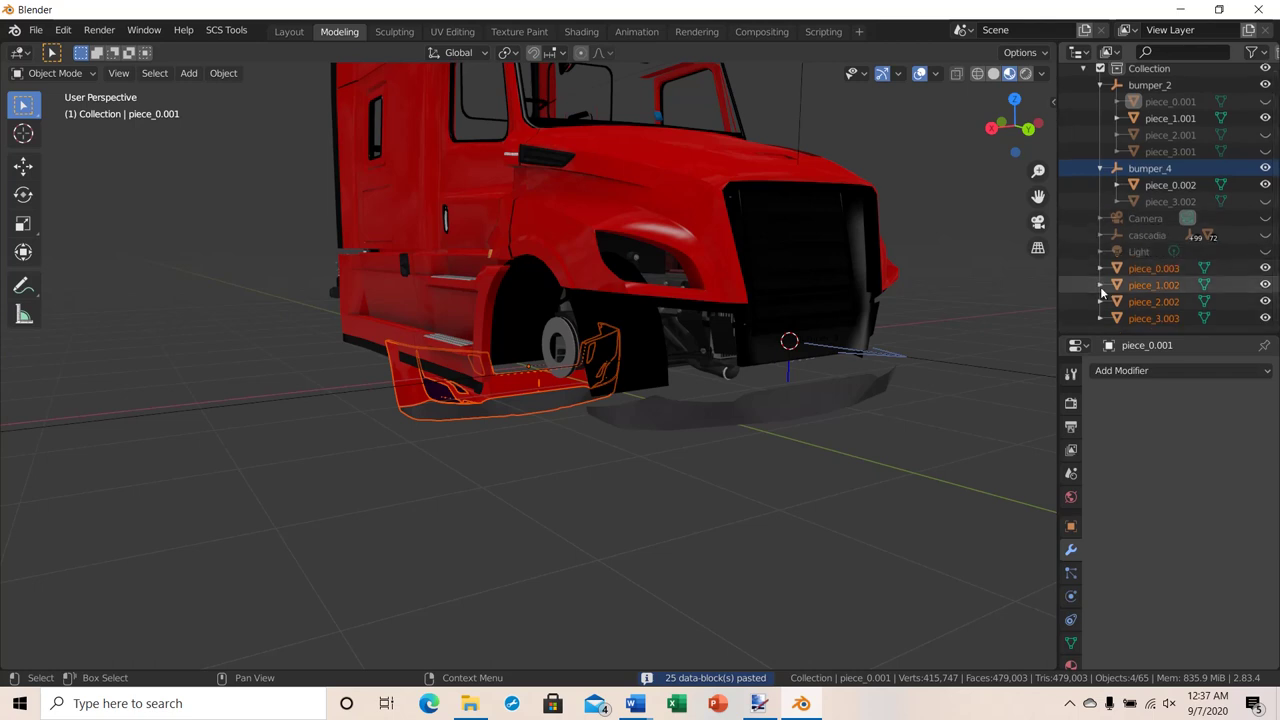
click(1143, 201)
right_click(1143, 201)
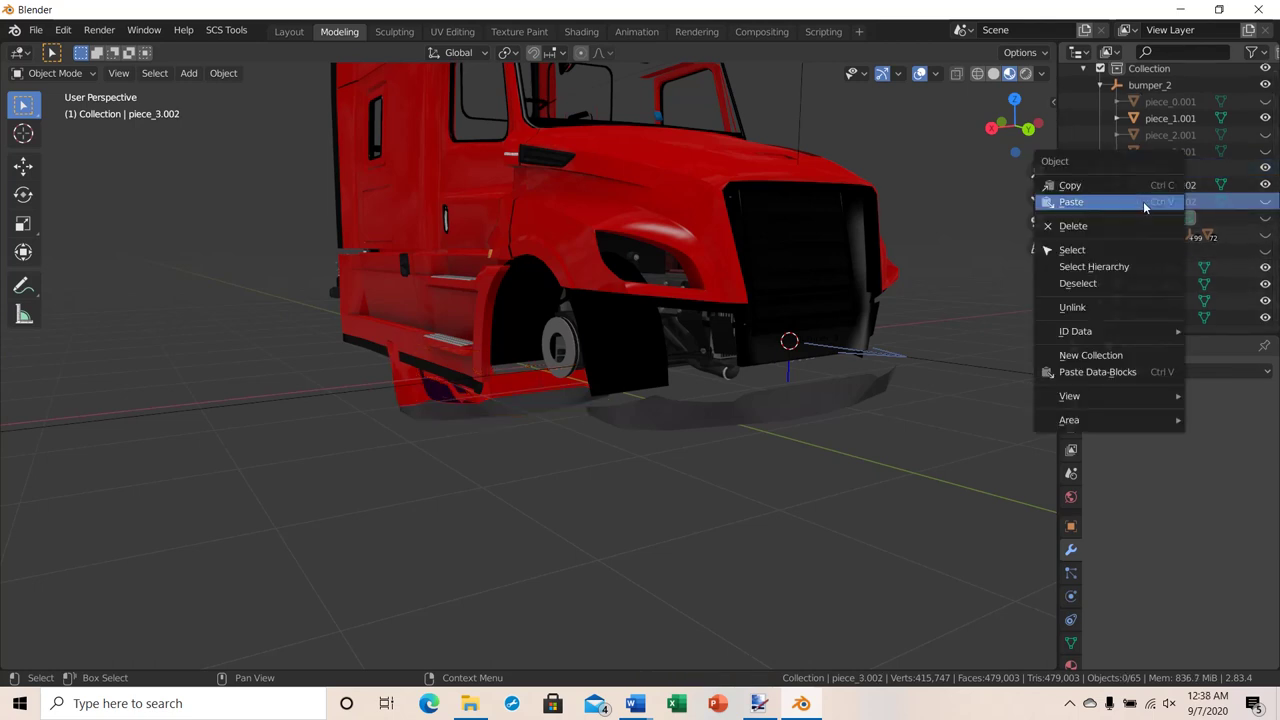
click(1095, 228)
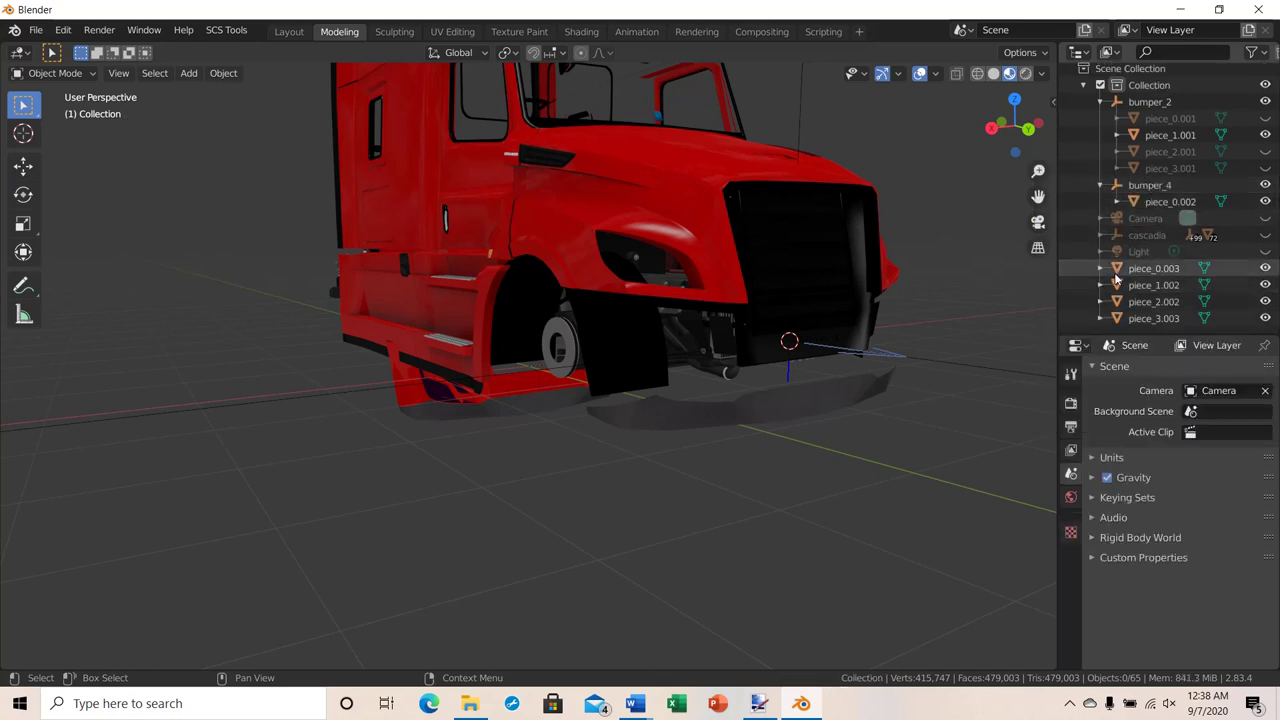
Parent the pasted objects piece_0.003, piece_1.002, piece_2.002 and piece_3.003 to bumper_4.
drag(1117, 268, 1119, 190)
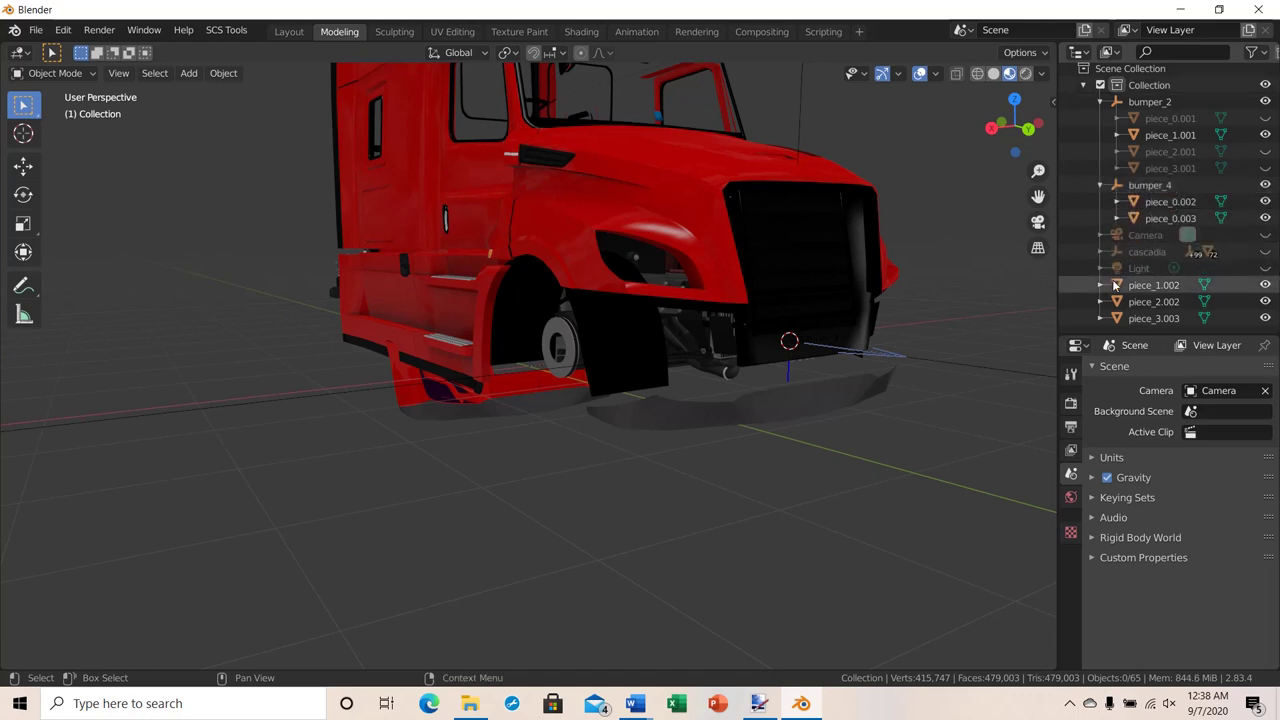
drag(1118, 288, 1118, 188)
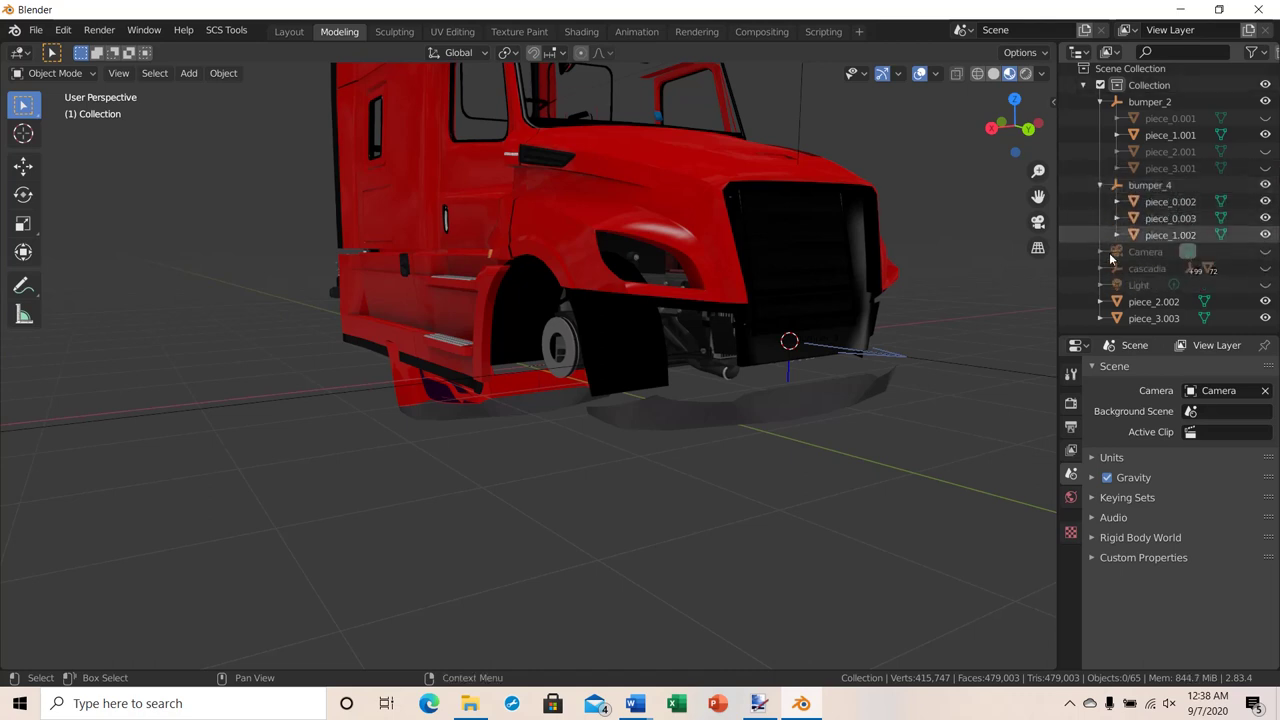
drag(1116, 299, 1120, 195)
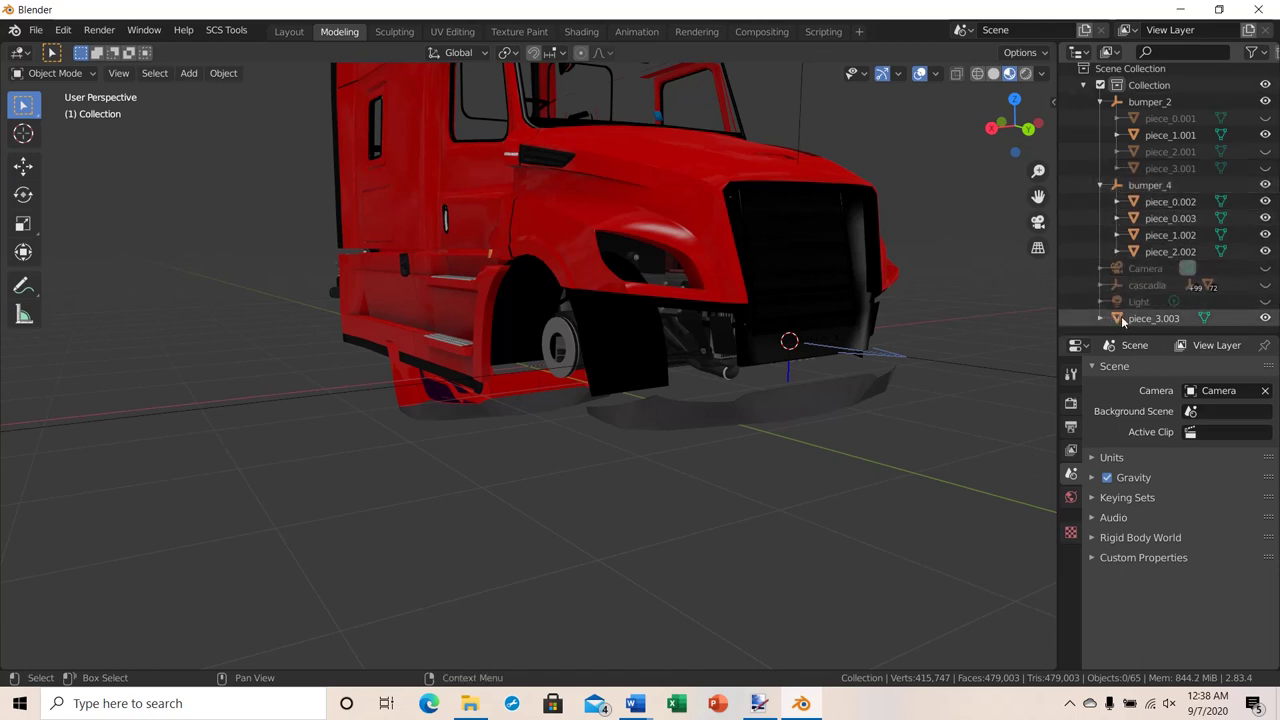
drag(1121, 316, 1120, 195)
Show piece_0.001 and hide piece_1.001 in bumper_2, leaving only piece_0.001 of that bumper displayed.
middle_drag(834, 330, 812, 365)
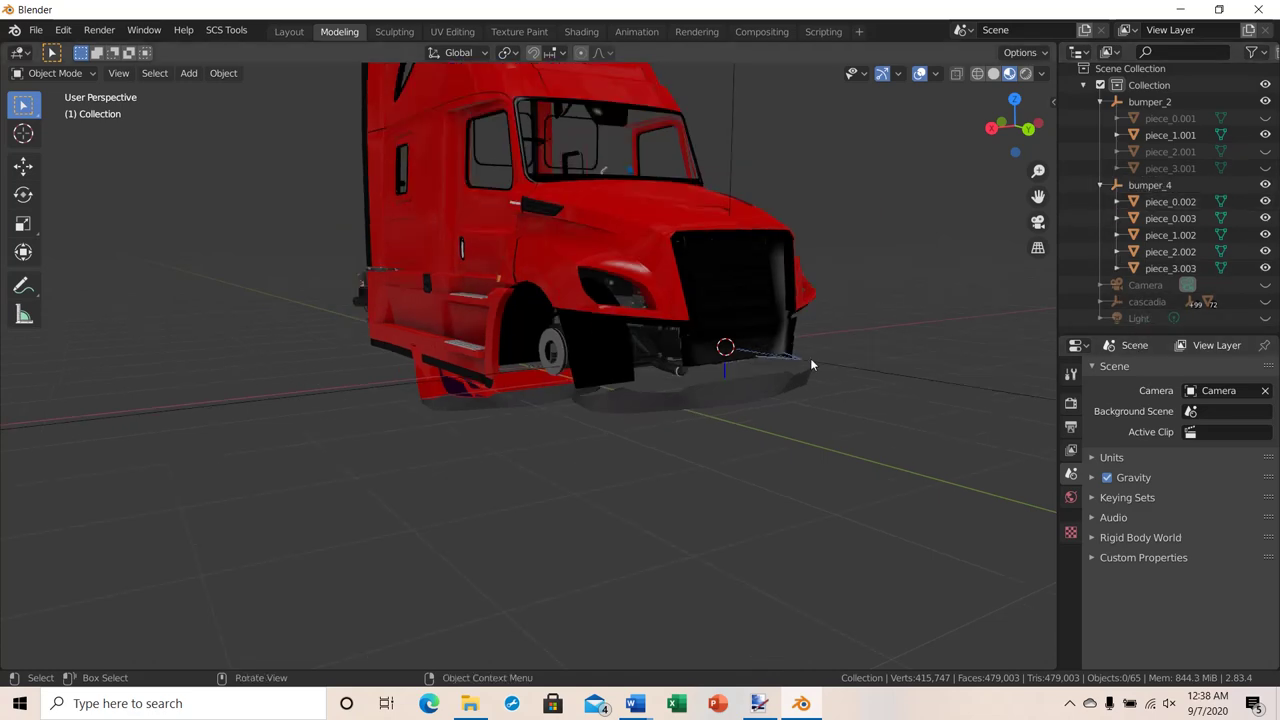
scroll(815, 360, up, 8)
middle_drag(799, 412, 776, 405)
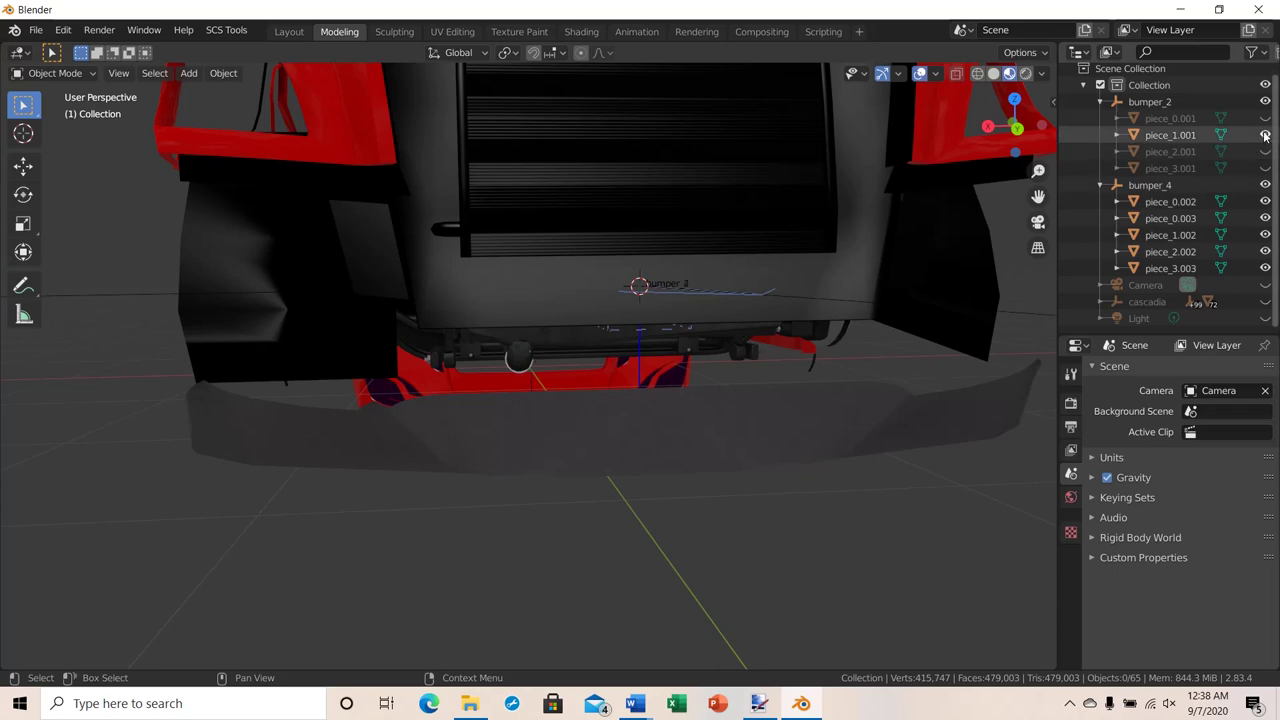
middle_drag(750, 460, 801, 456)
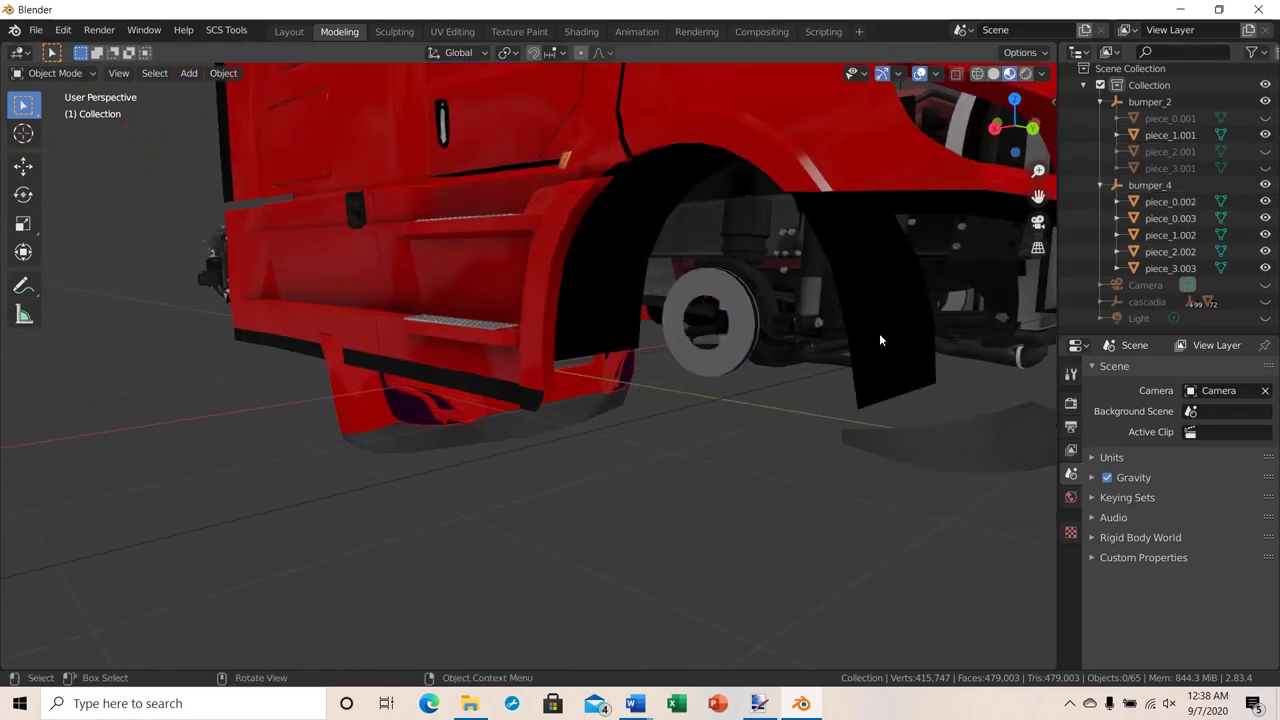
scroll(763, 397, down, 5)
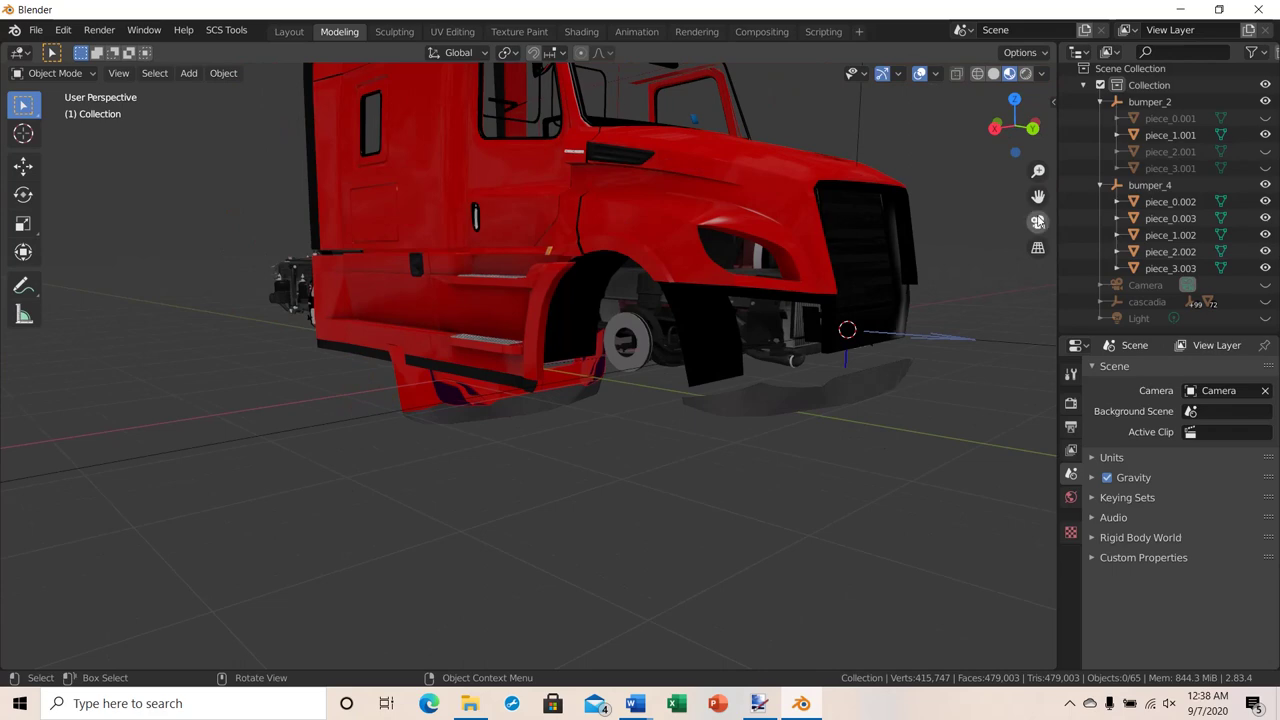
middle_drag(844, 298, 897, 310)
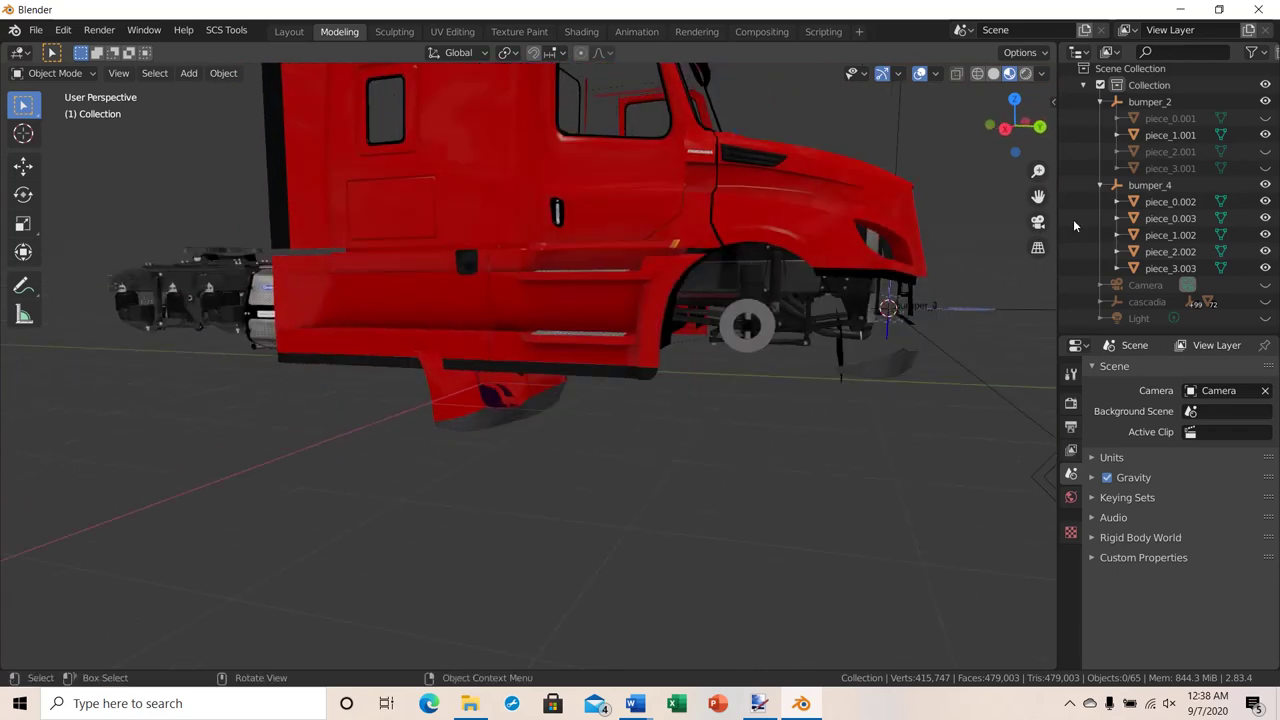
click(1266, 118)
middle_drag(894, 446, 866, 449)
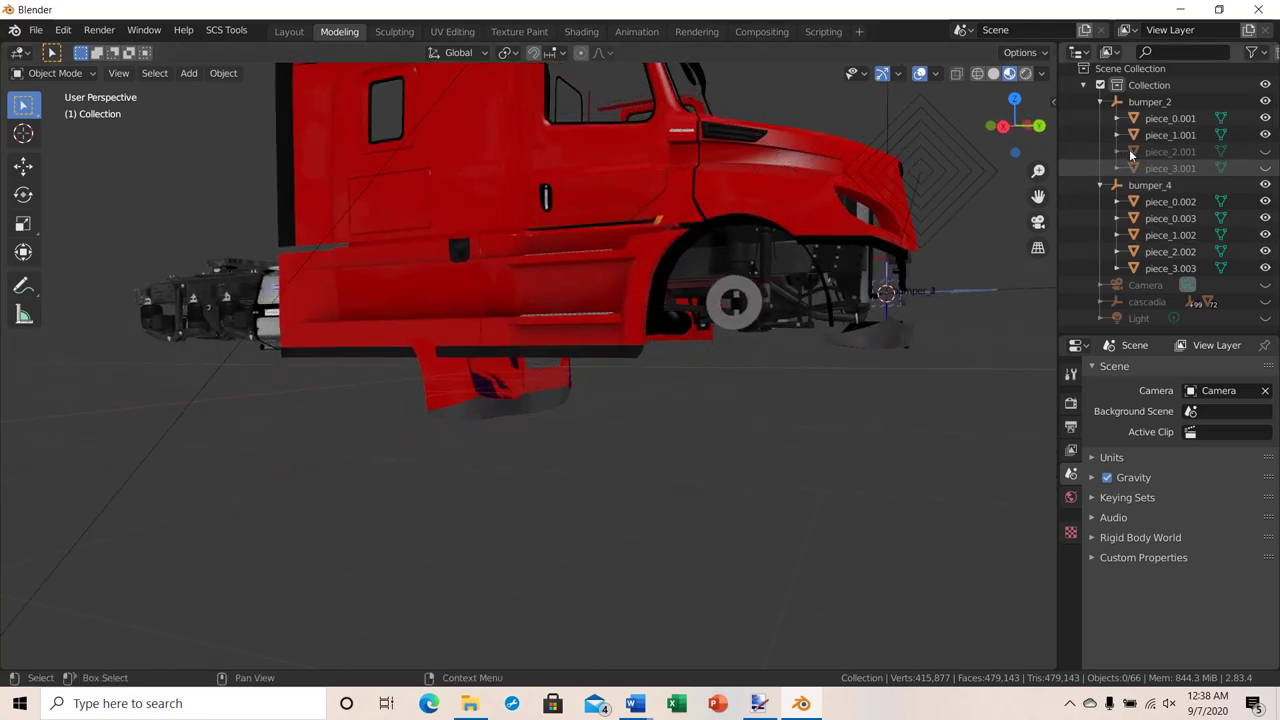
click(1265, 134)
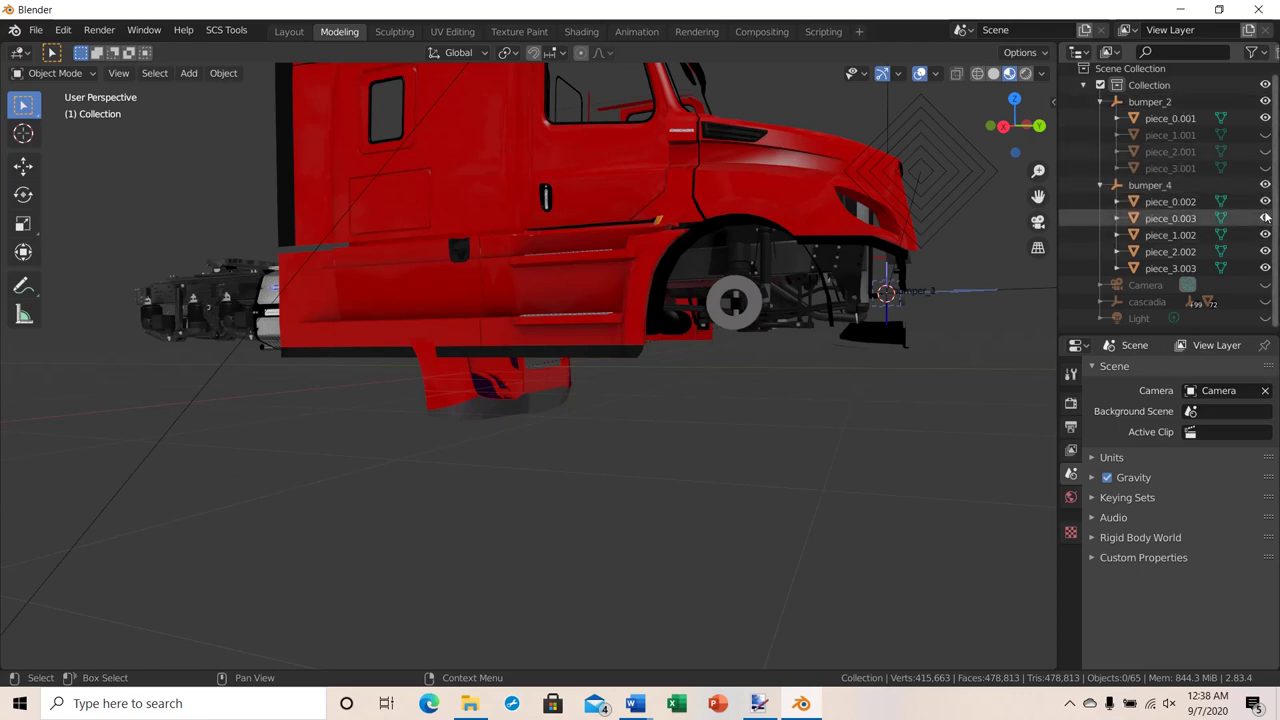
Hide every bumper_4 piece except piece_0.002.
click(1265, 218)
click(1265, 201)
click(1265, 234)
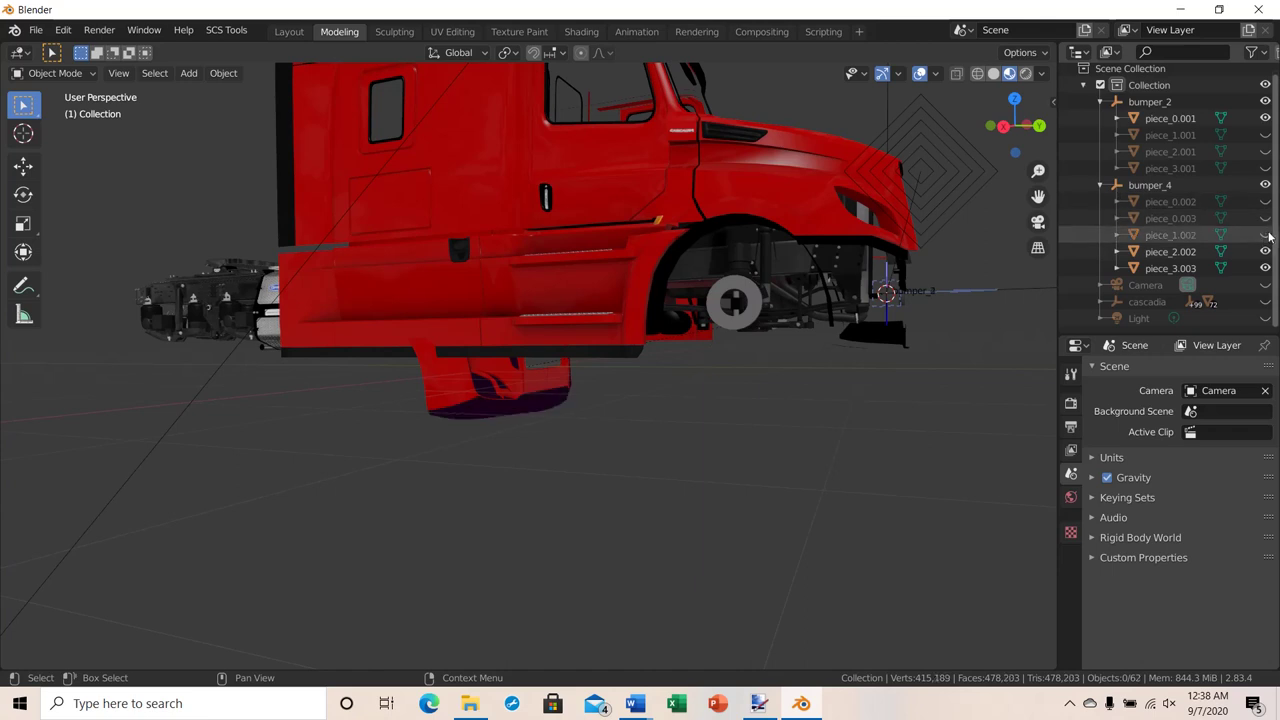
click(1265, 251)
click(1265, 268)
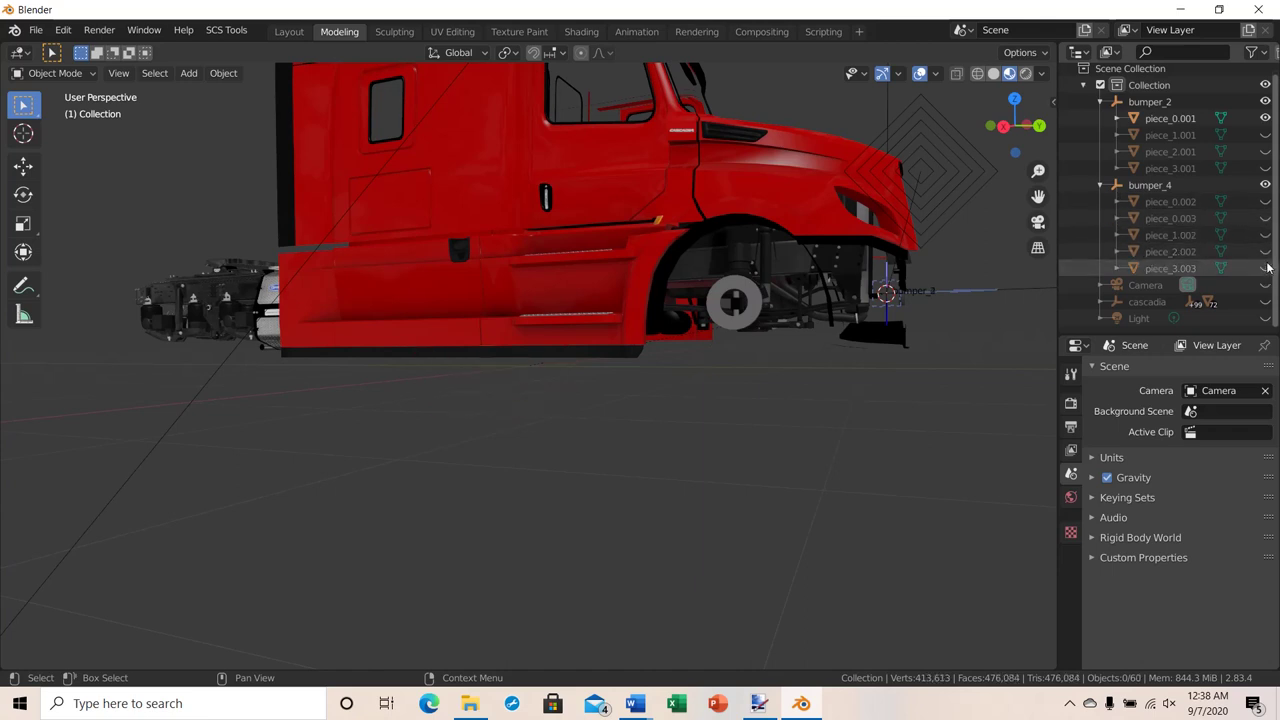
click(1265, 203)
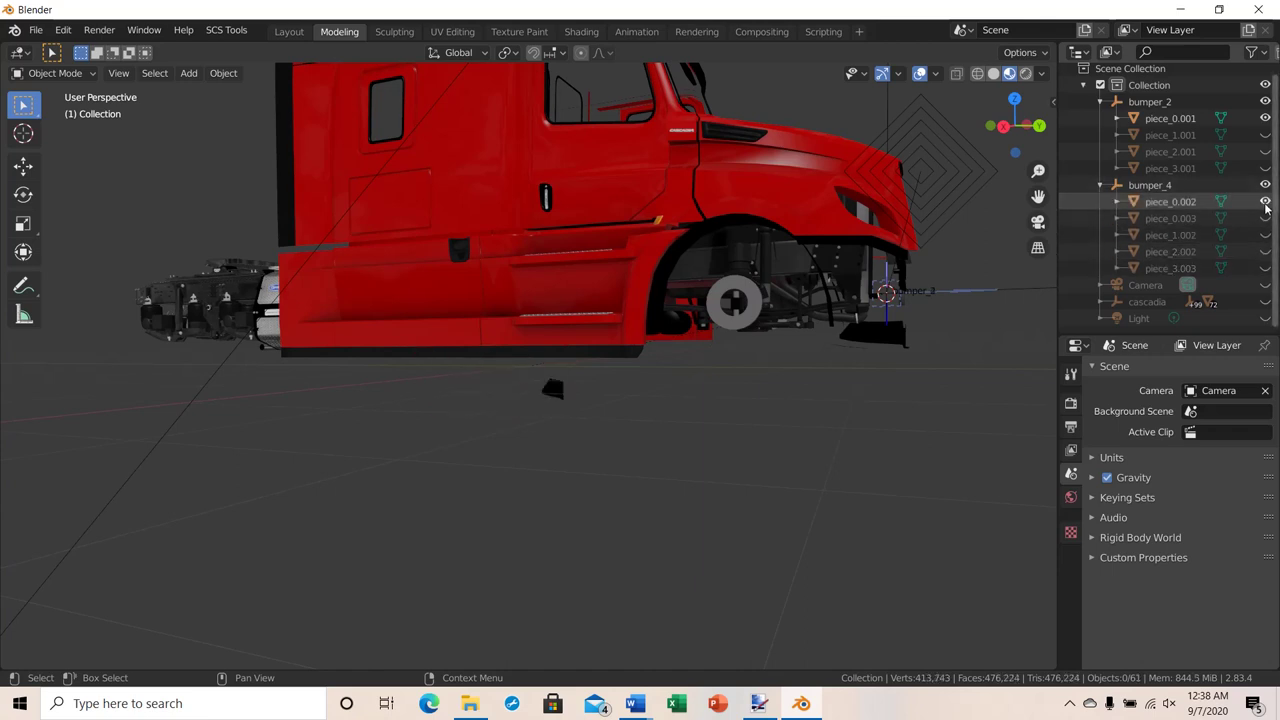
In the right orthographic view, move piece_0.002 forward about 3.14 m along Y, directly below the matching bumper_2 piece.
middle_drag(900, 405, 972, 151)
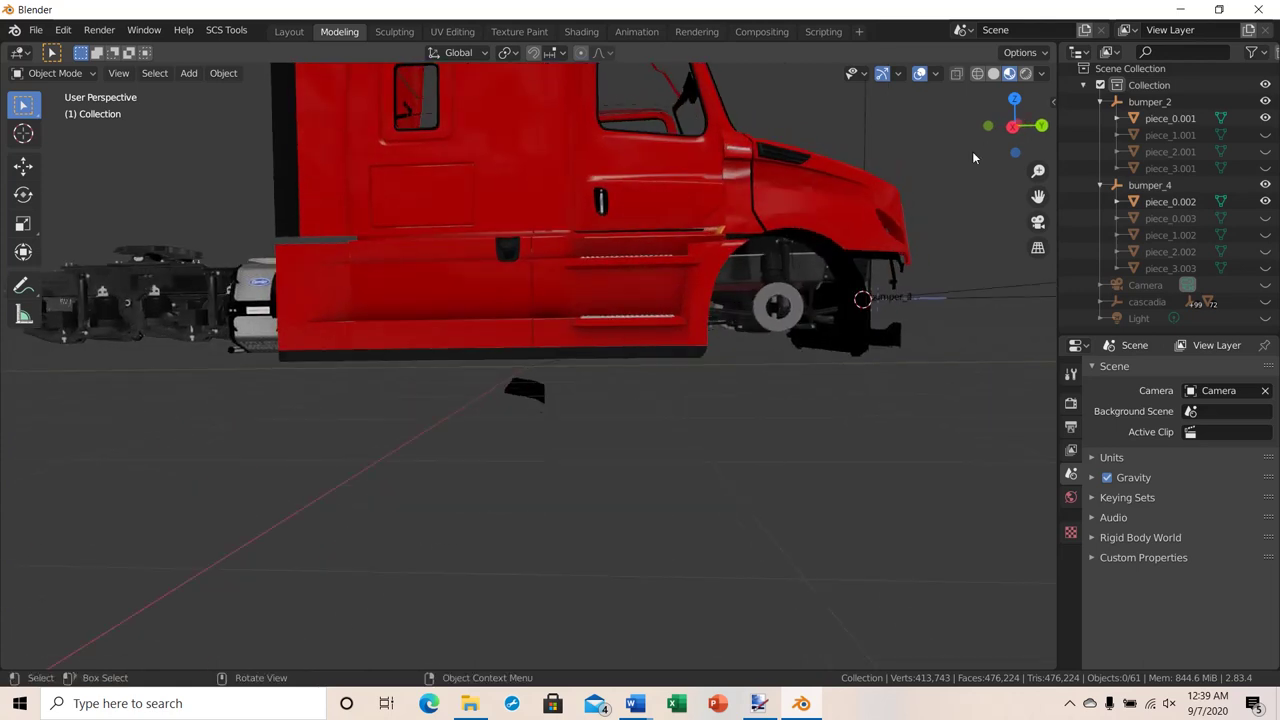
click(1014, 124)
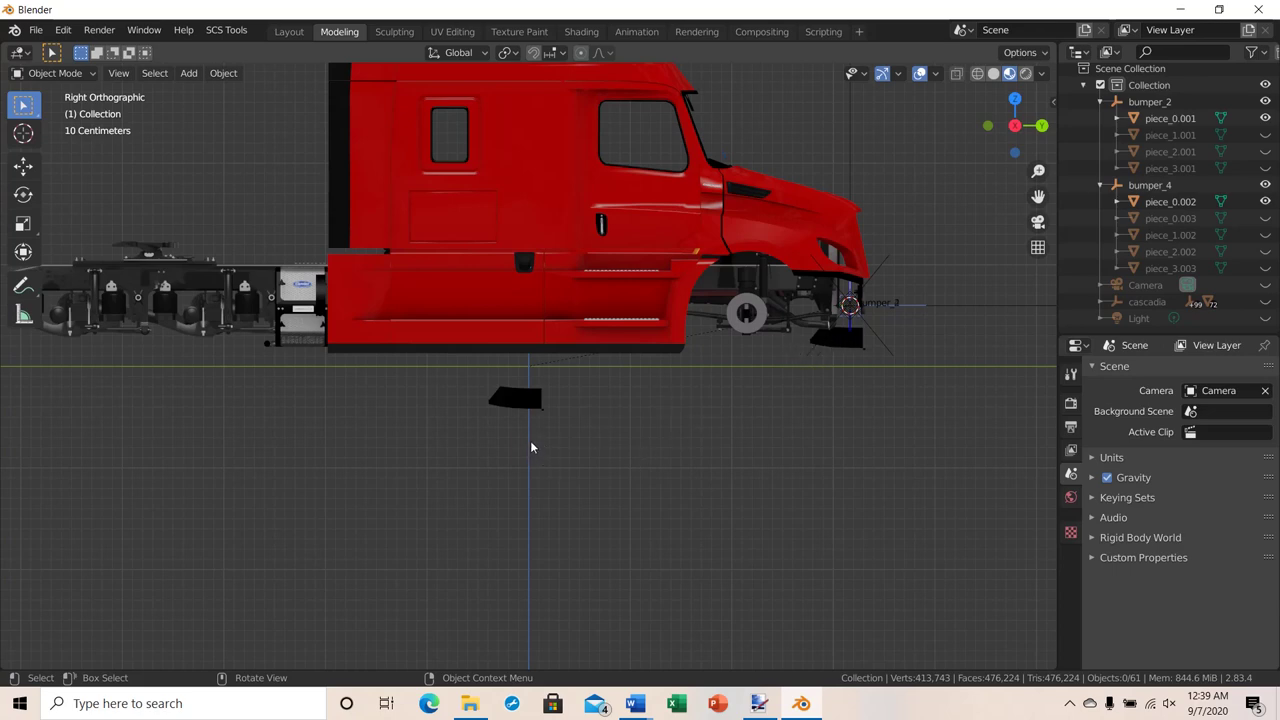
click(517, 396)
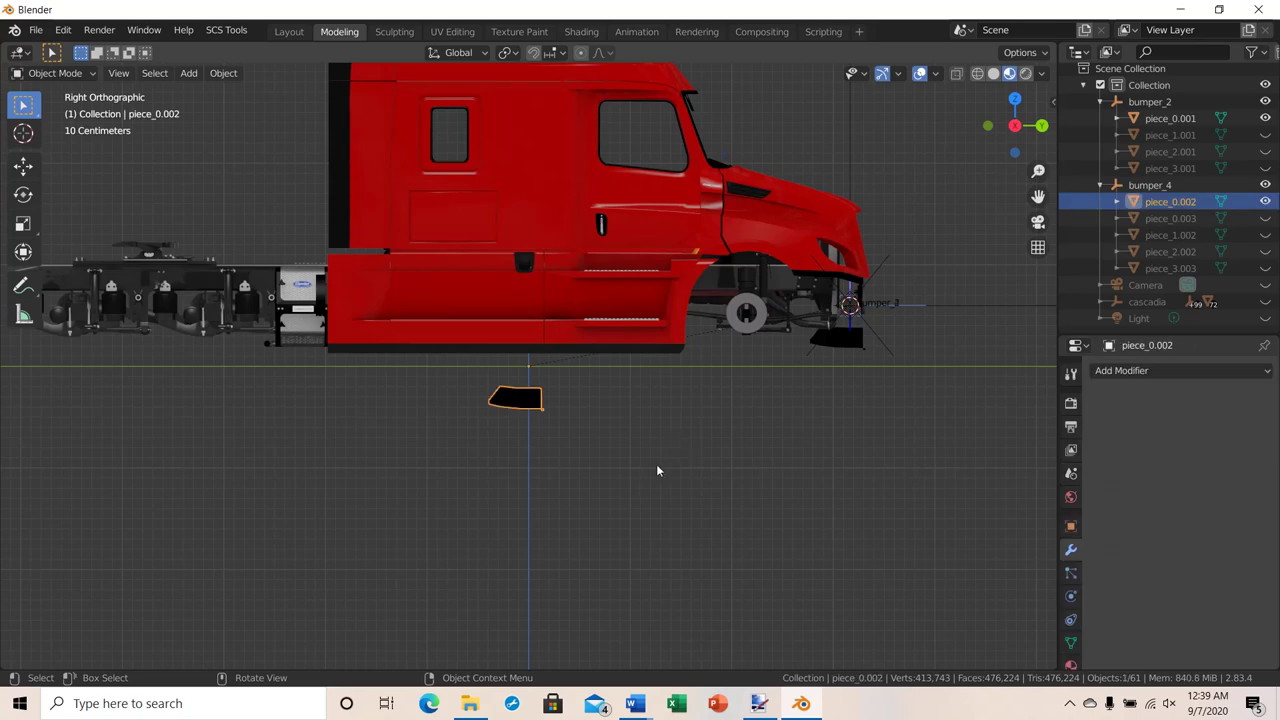
key(g)
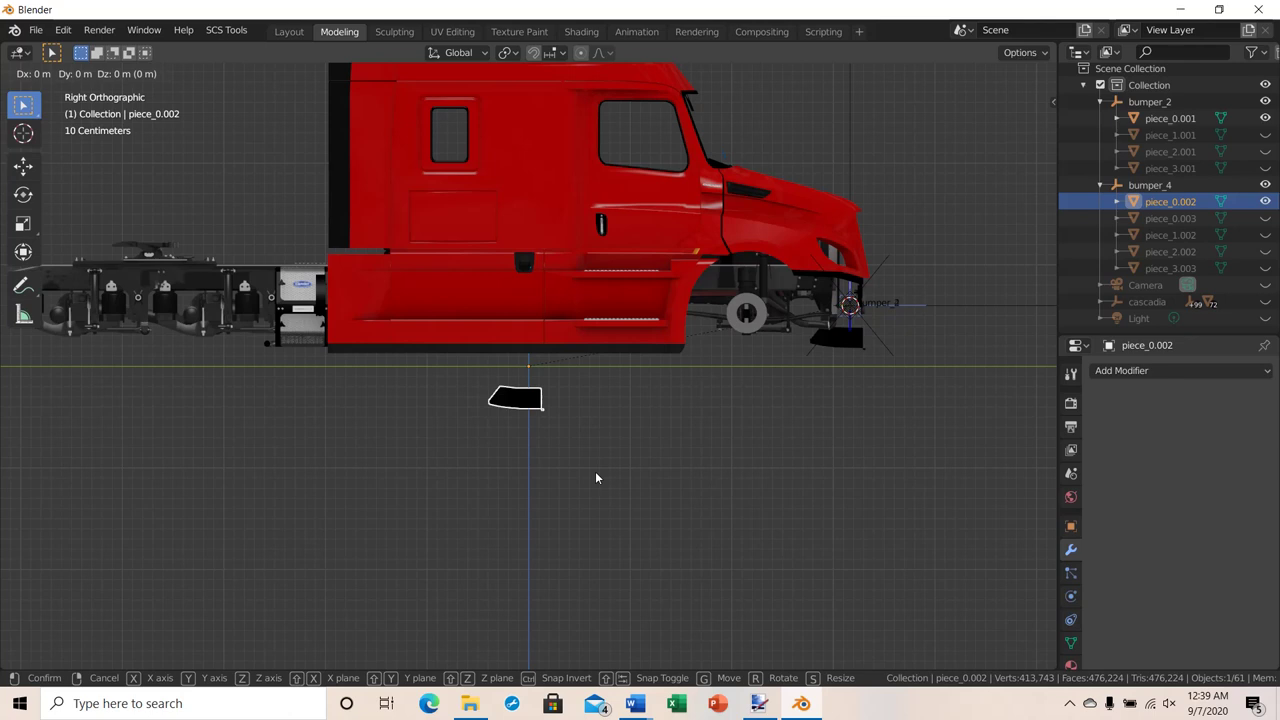
key(y)
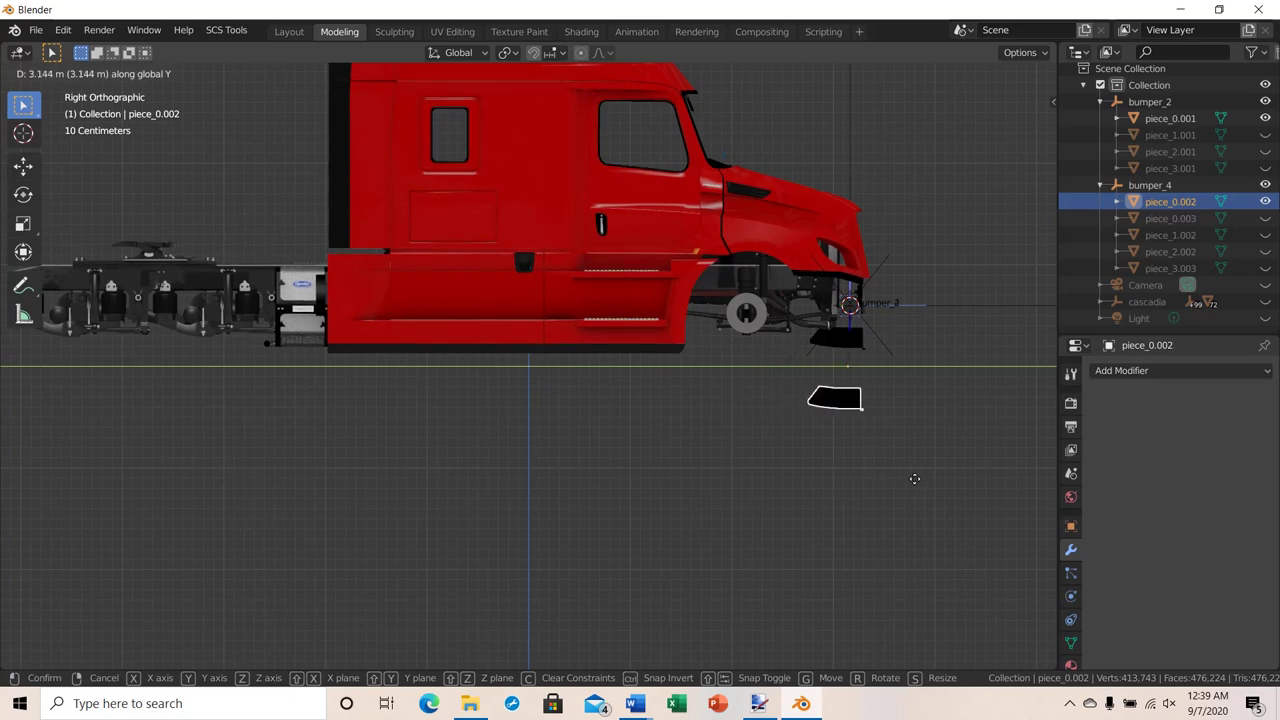
click(916, 478)
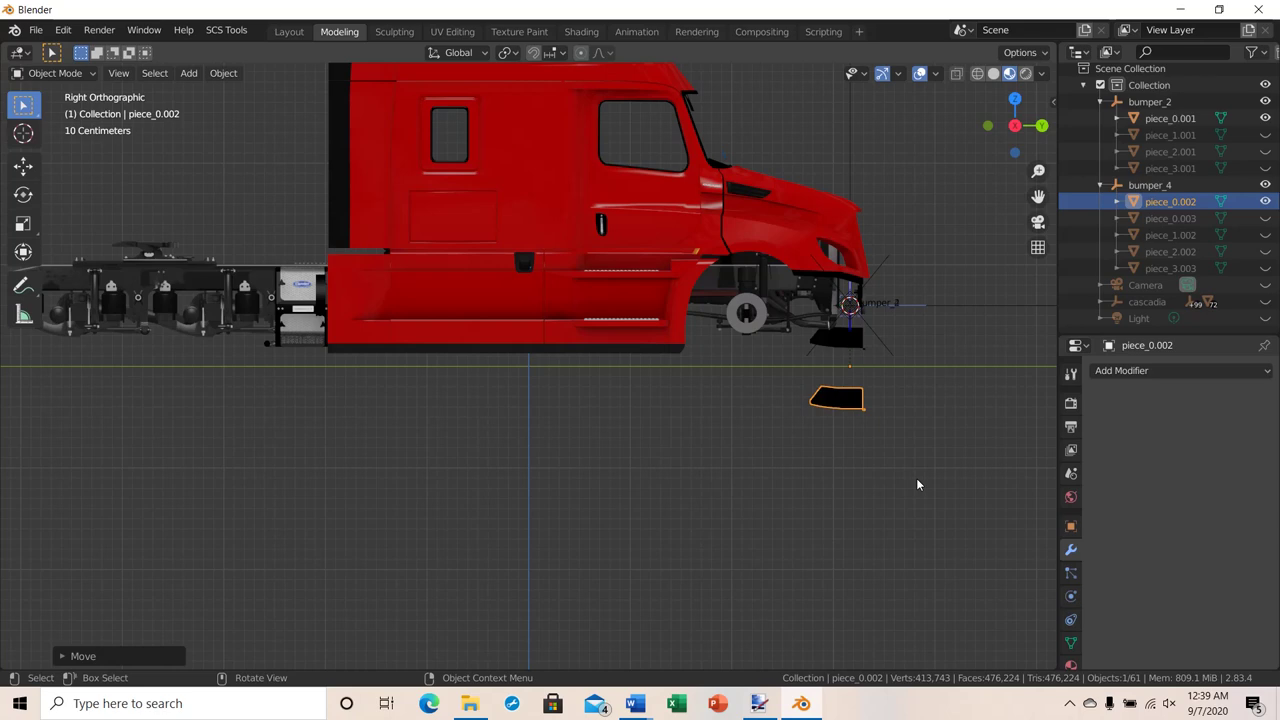
Raise piece_0.002 along Z until it overlaps the matching bumper_2 piece at the front of the truck.
key(g)
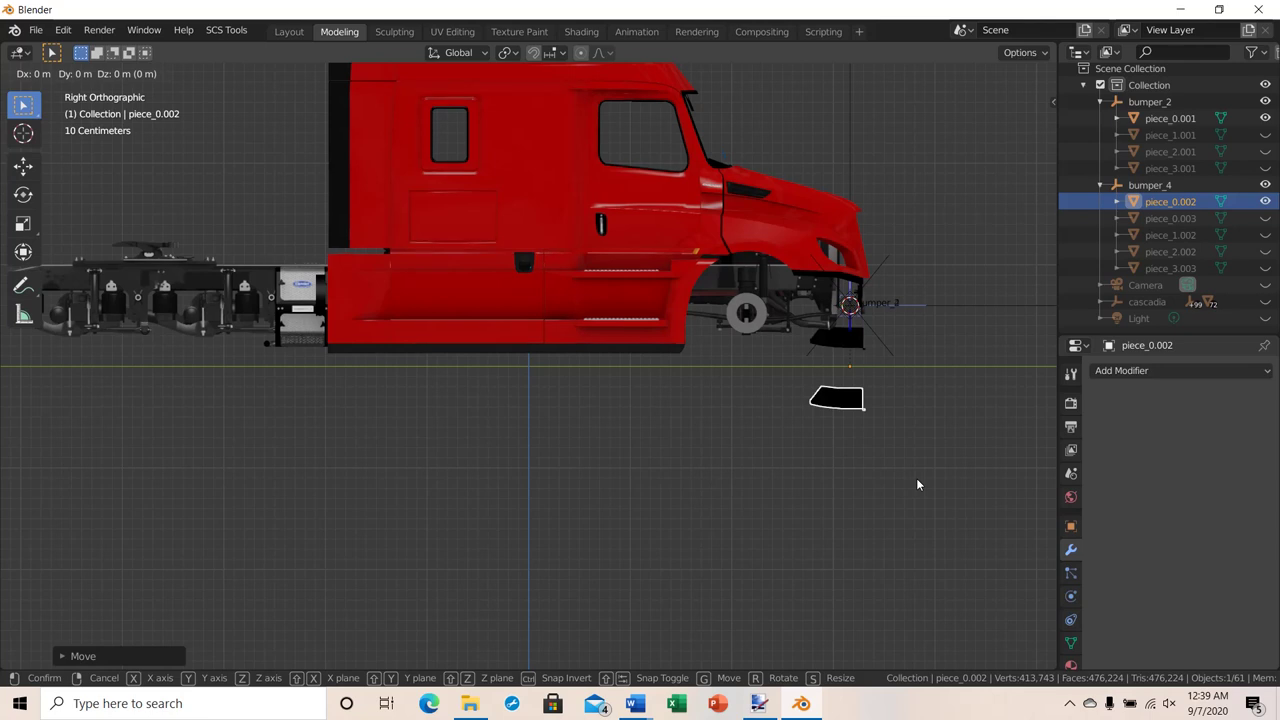
key(z)
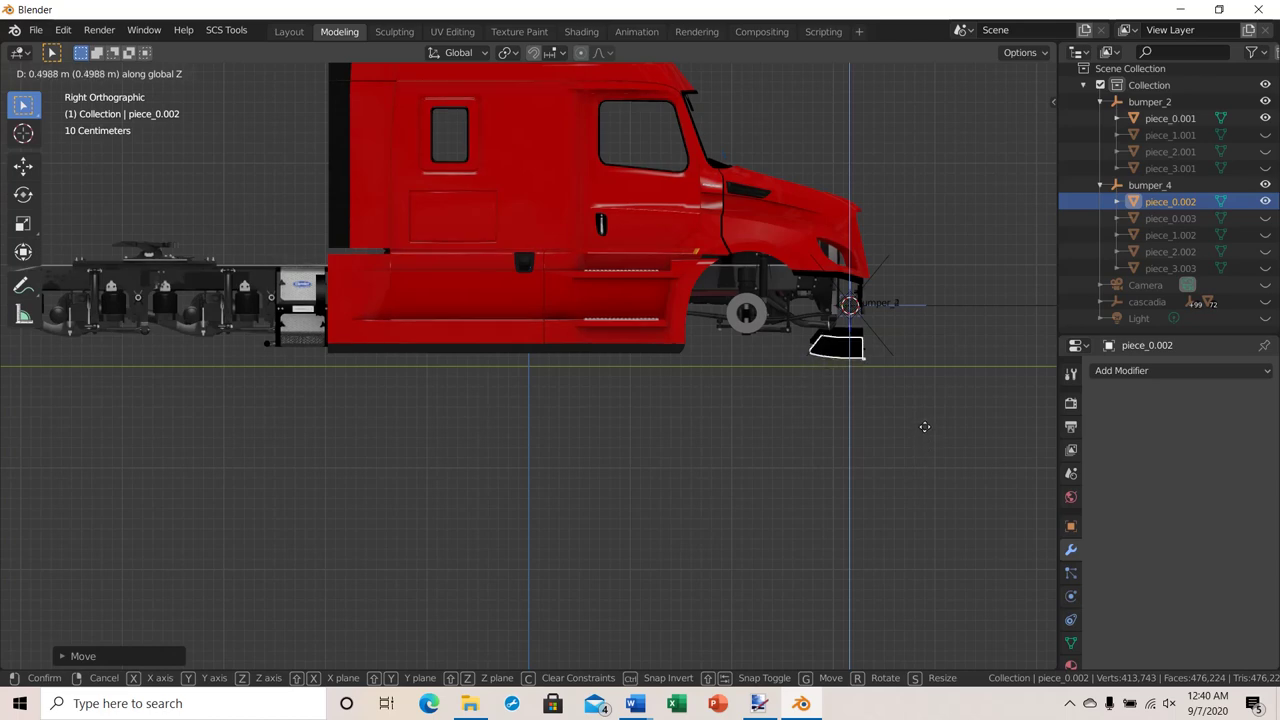
click(874, 440)
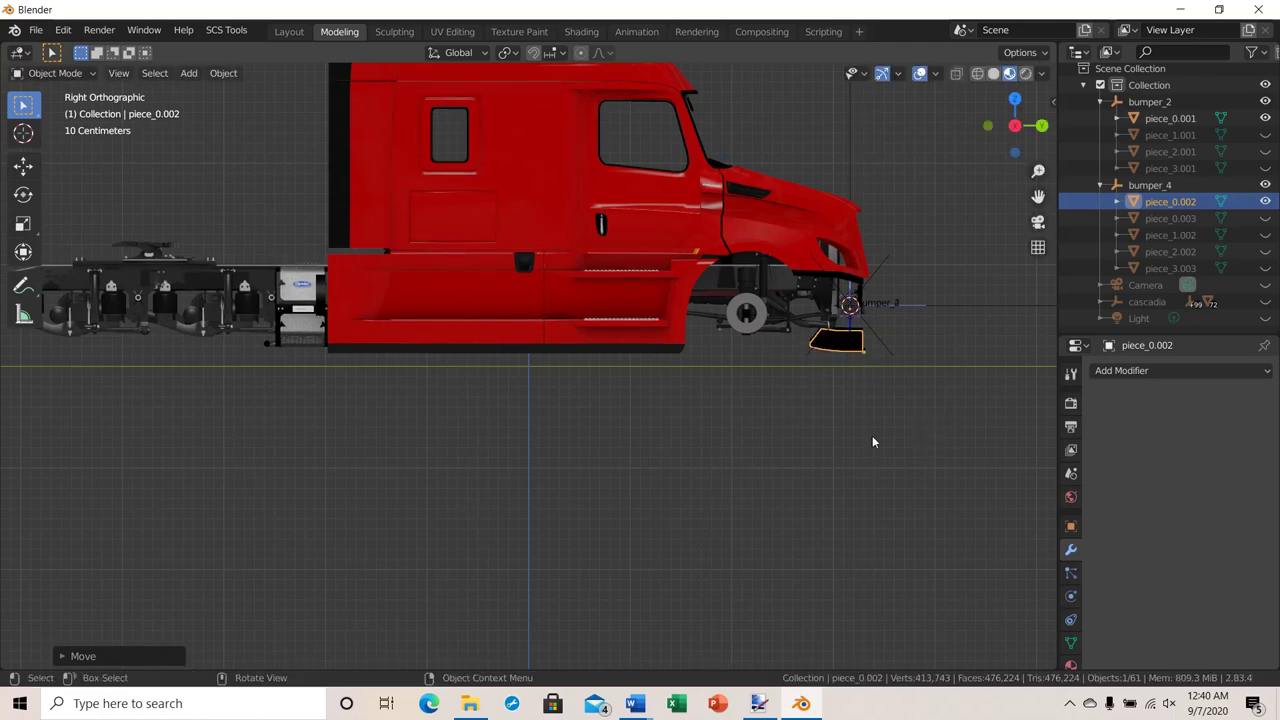
scroll(877, 434, up, 3)
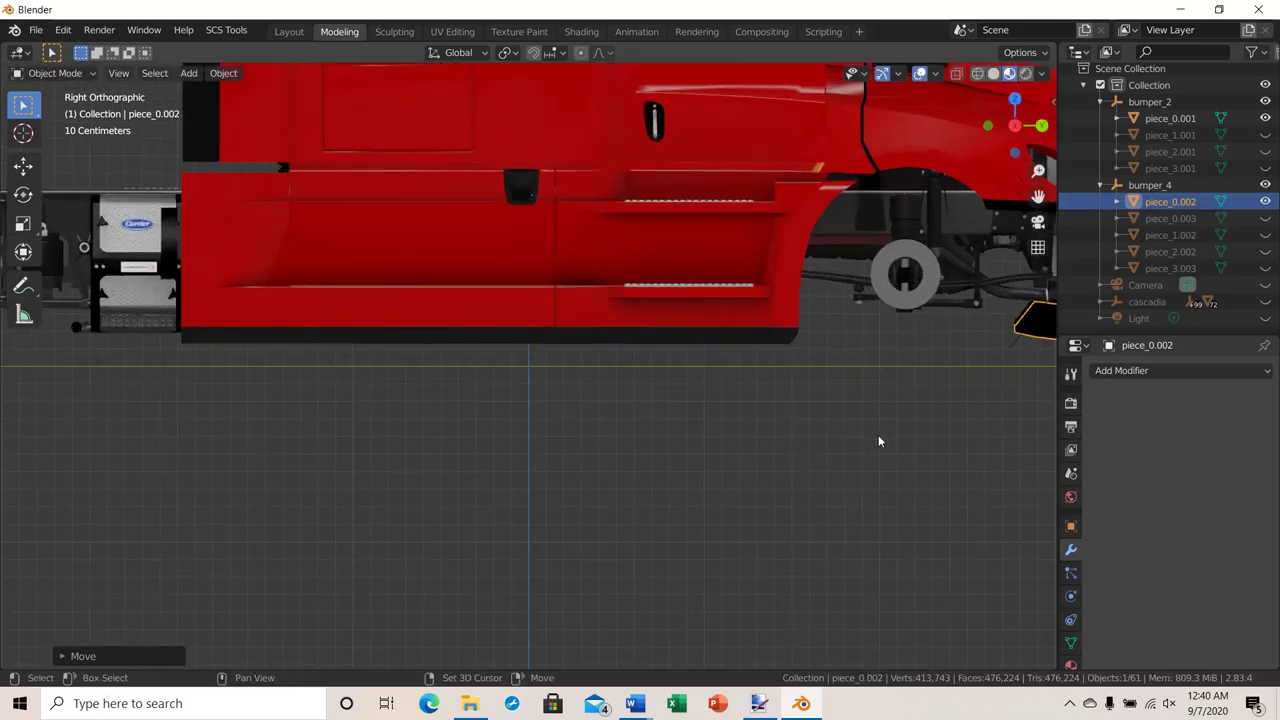
shift+middle_drag(879, 440, 630, 428)
scroll(806, 444, up, 1)
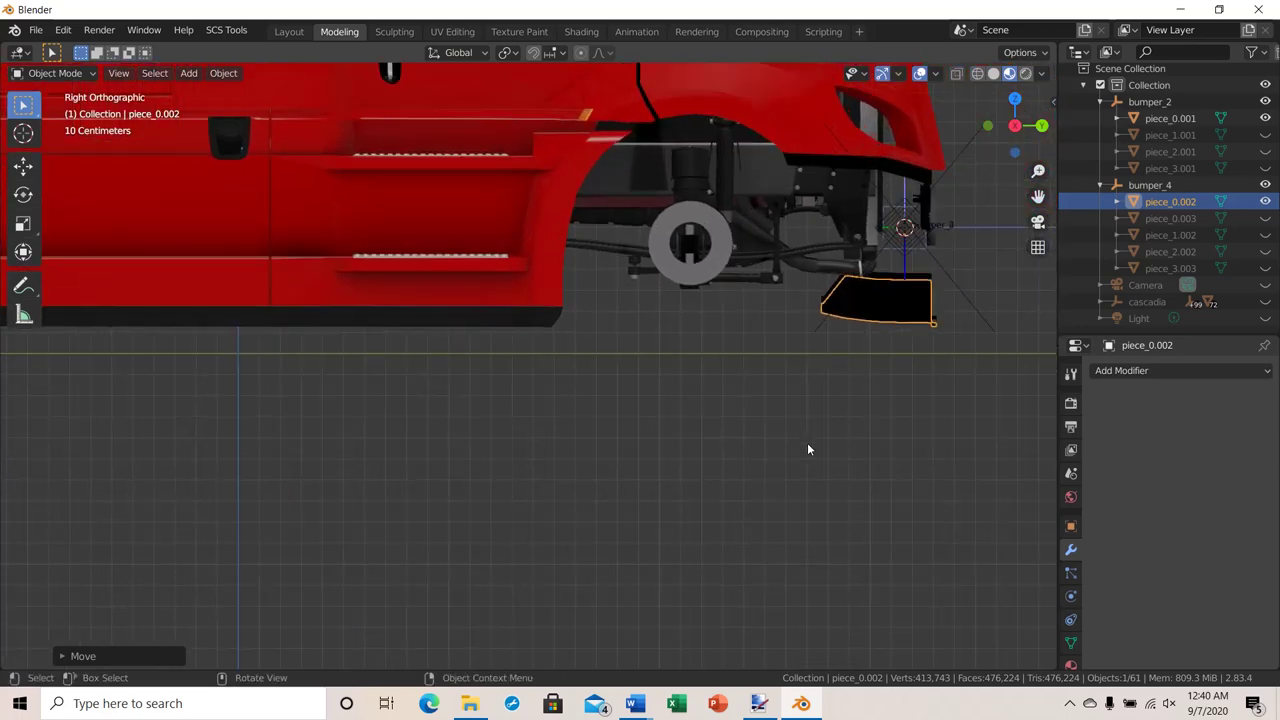
shift+middle_drag(872, 451, 706, 474)
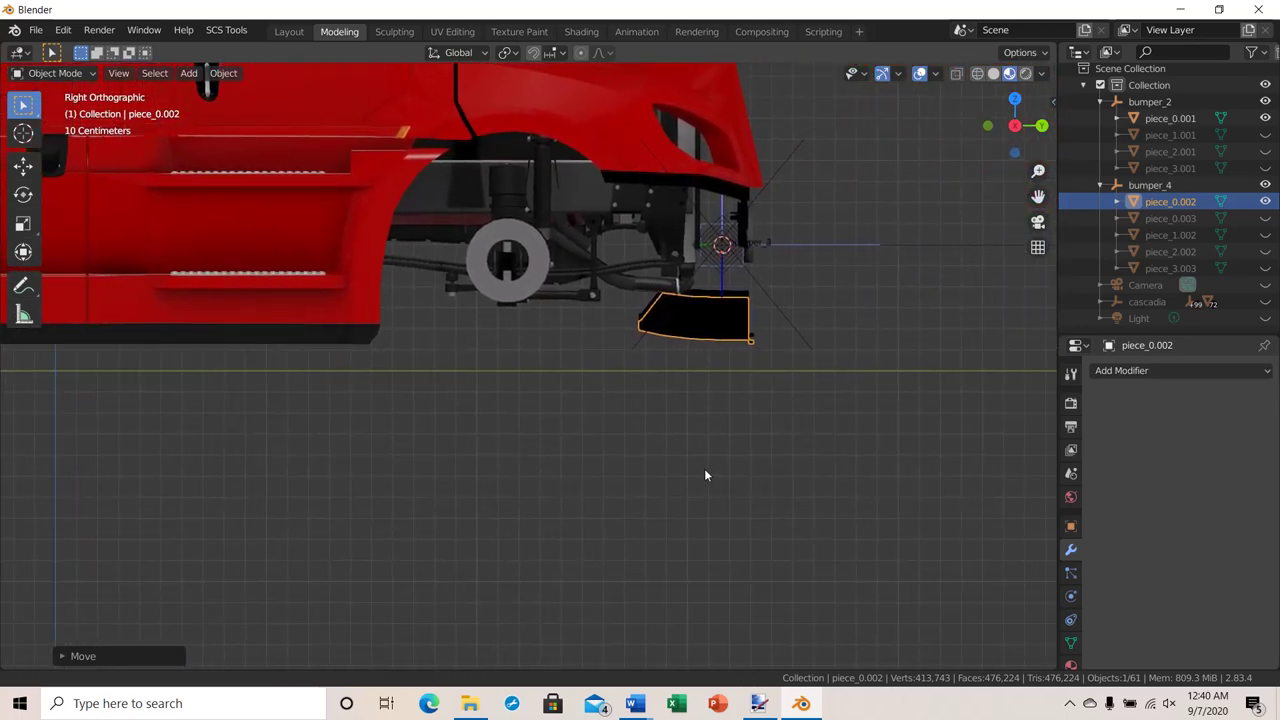
scroll(714, 466, up, 2)
shift+middle_drag(787, 474, 720, 471)
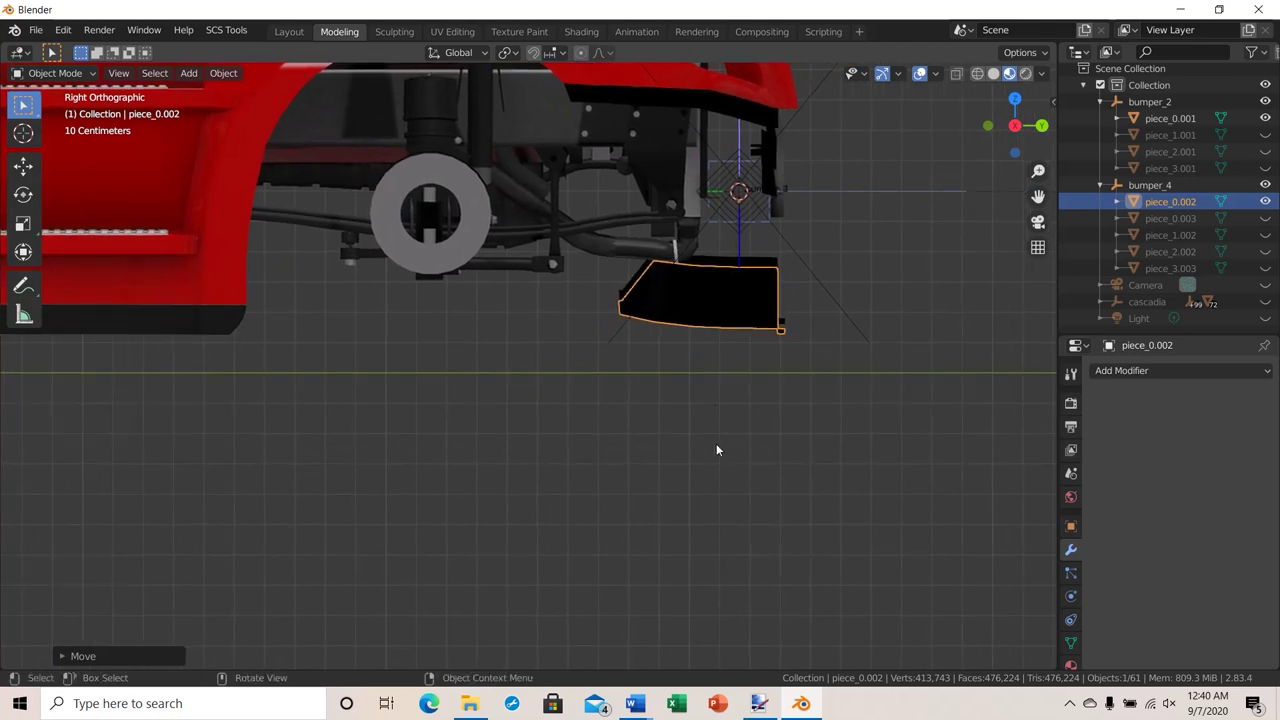
Nudge piece_0.002 up about 0.033 m along Z to match the bumper_2 piece, and deselect it.
key(g)
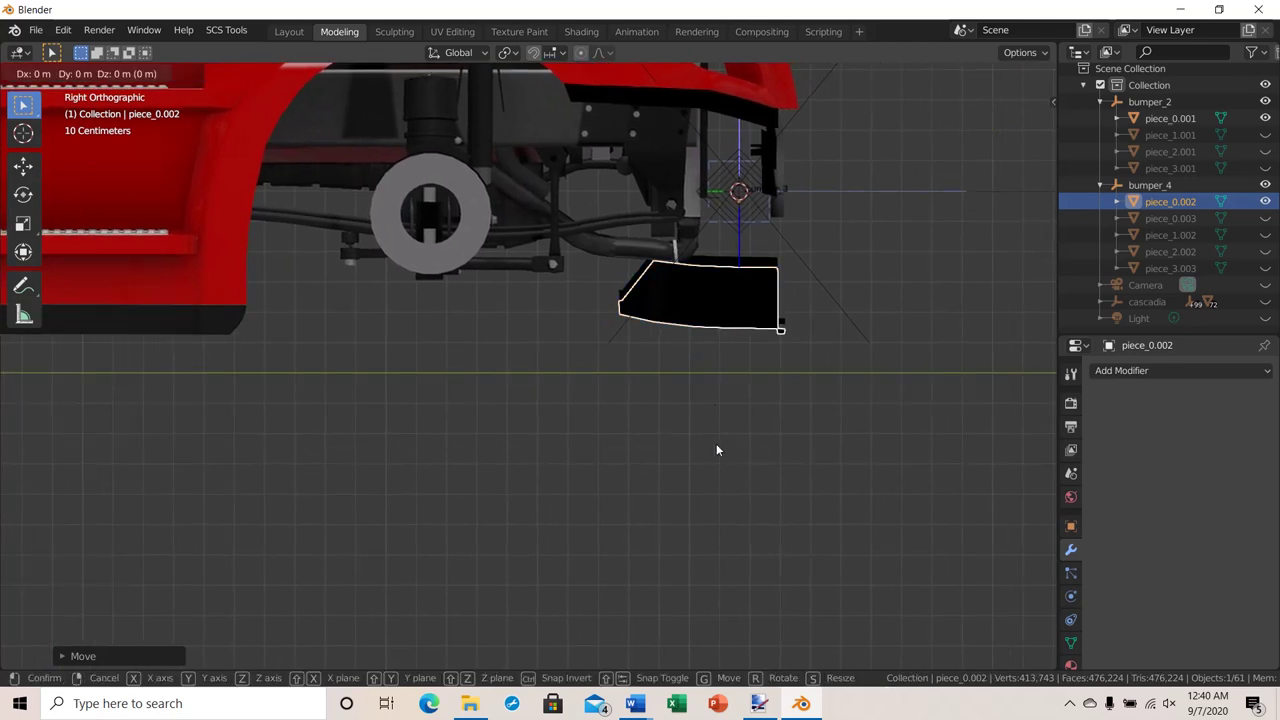
key(z)
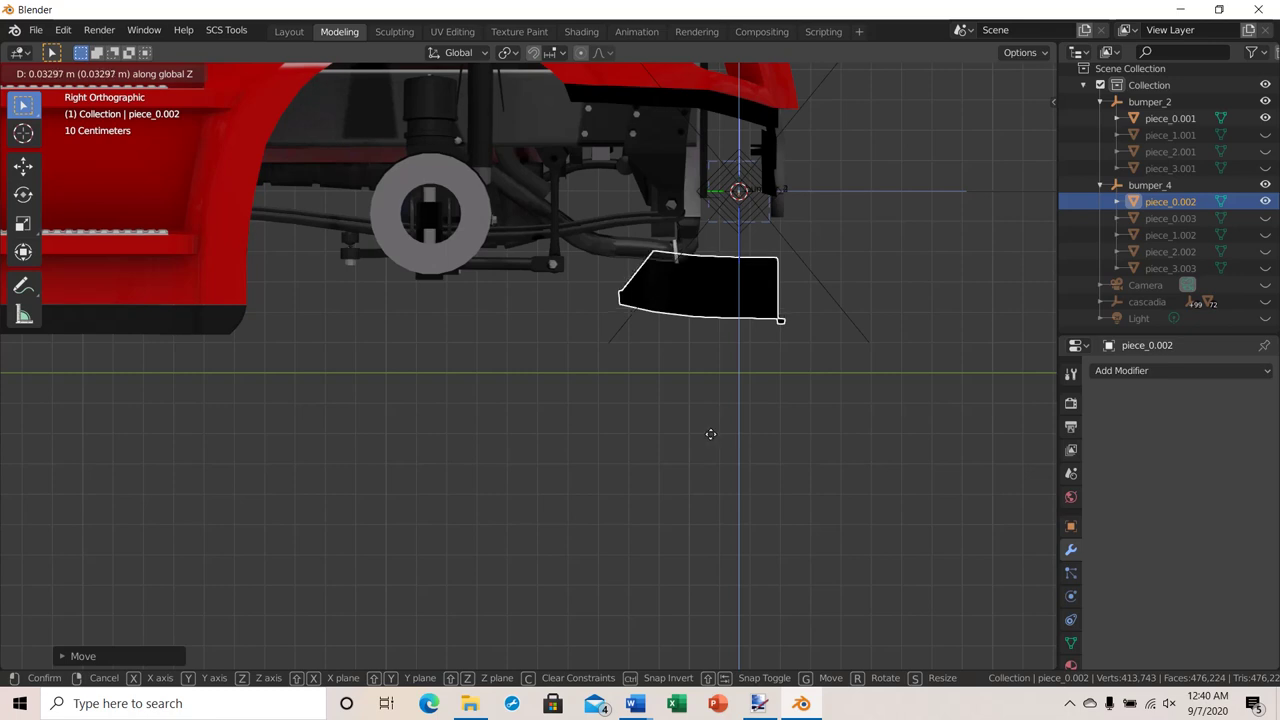
click(710, 434)
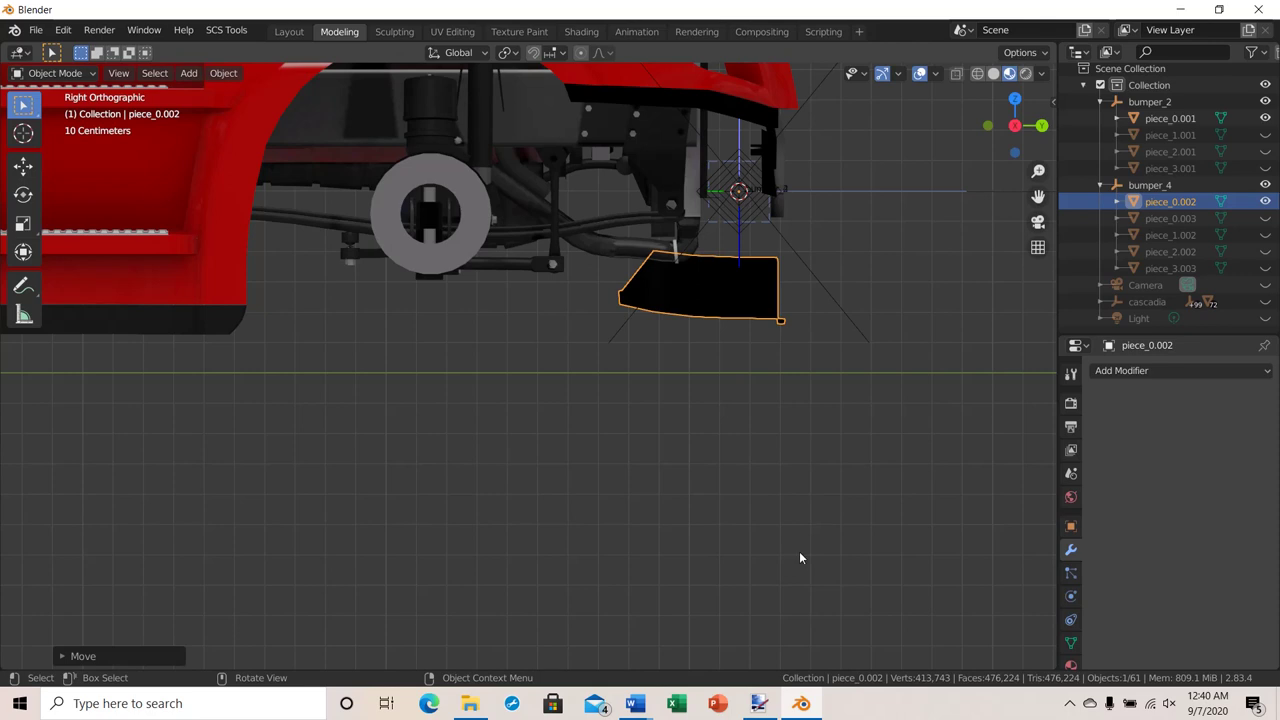
click(752, 525)
middle_drag(816, 540, 762, 541)
scroll(812, 570, down, 5)
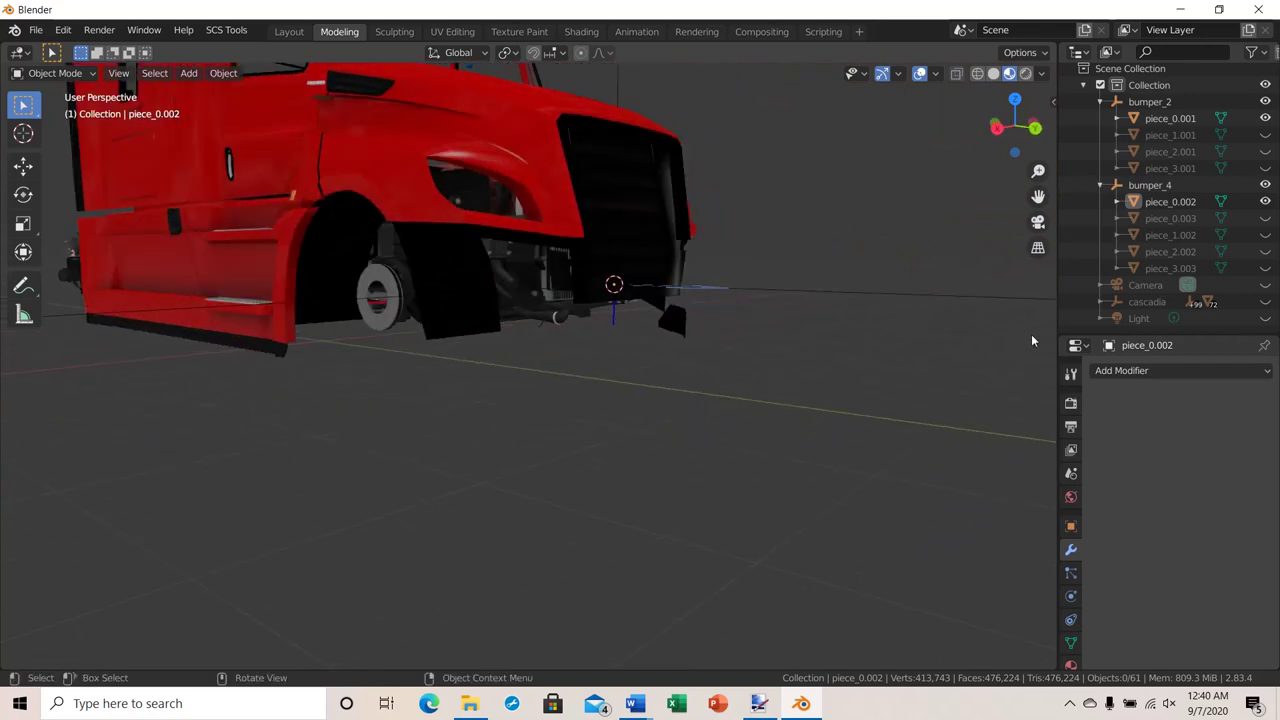
Hide piece_0.002 and piece_0.001, and show piece_1.001 of bumper_2 as the next alignment reference.
click(1265, 201)
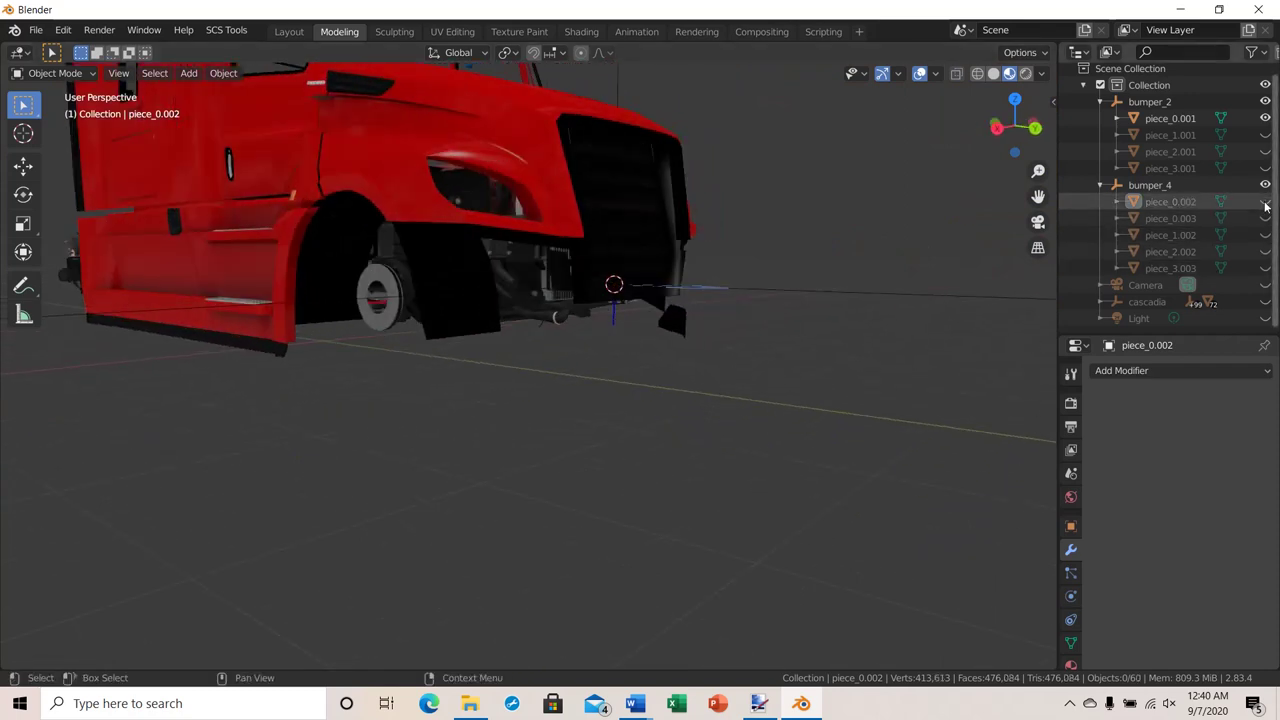
click(1266, 119)
click(1265, 135)
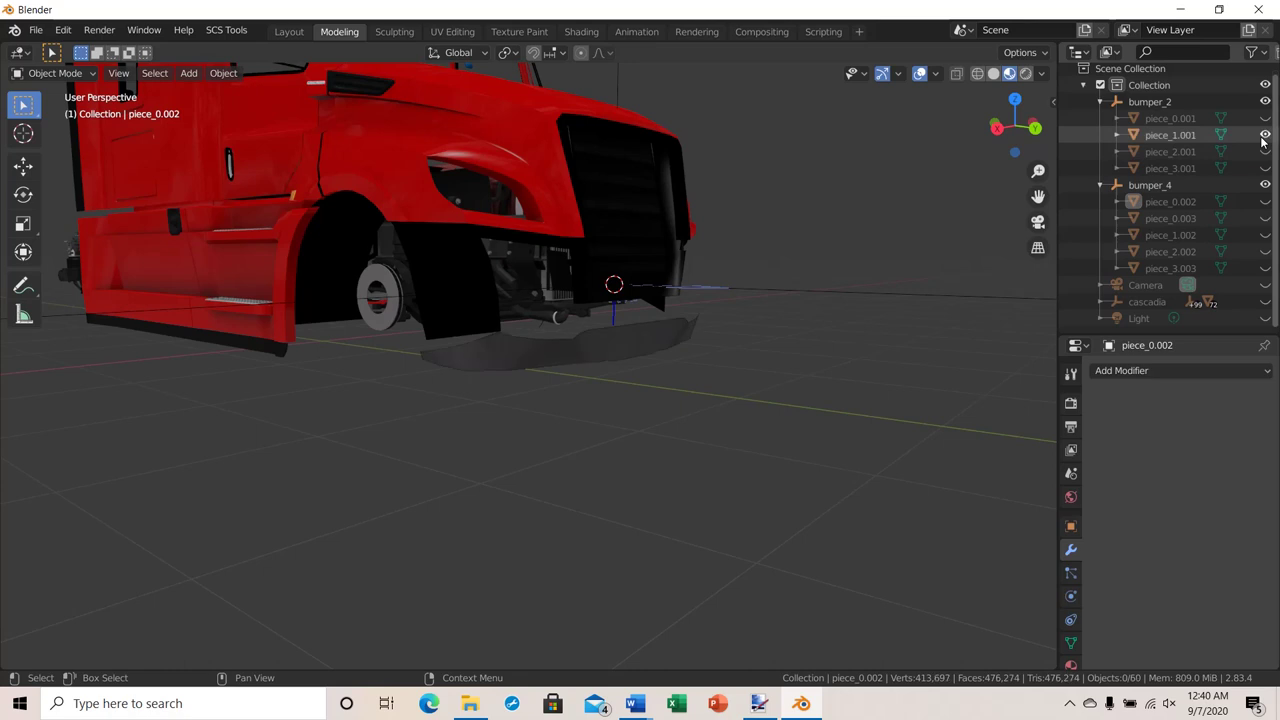
middle_drag(800, 305, 460, 384)
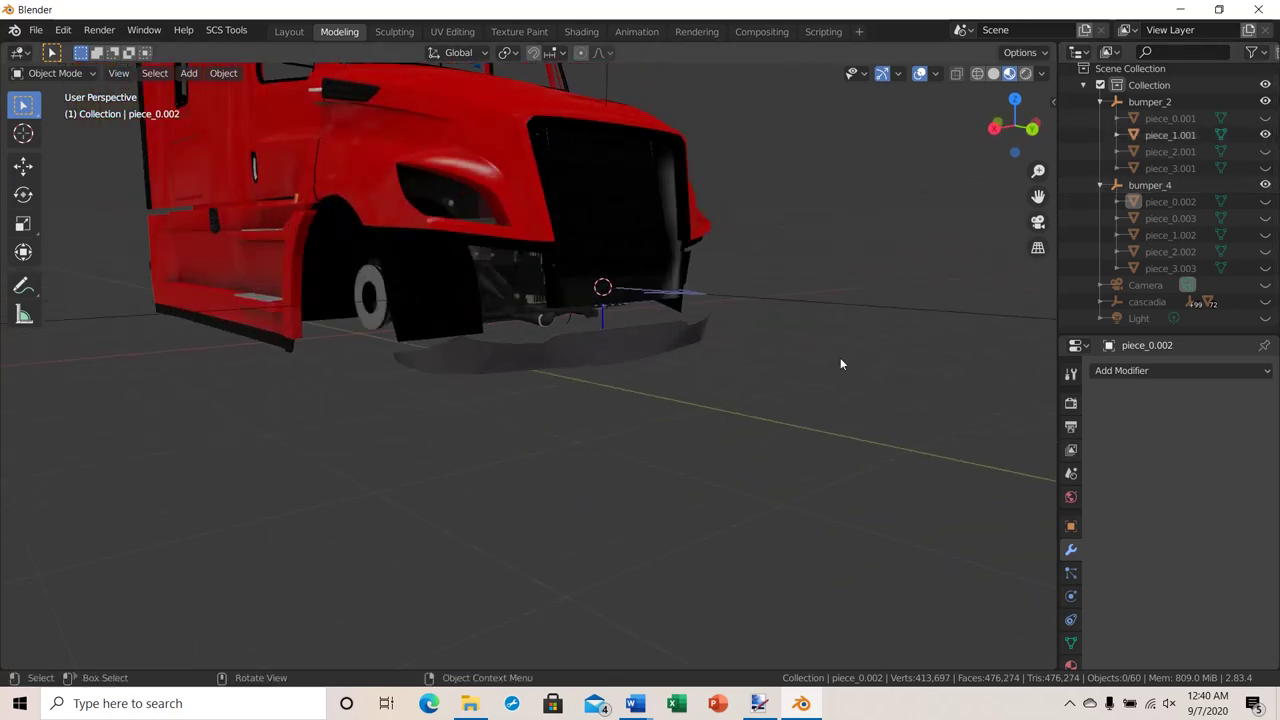
click(1265, 218)
middle_drag(898, 406, 1024, 470)
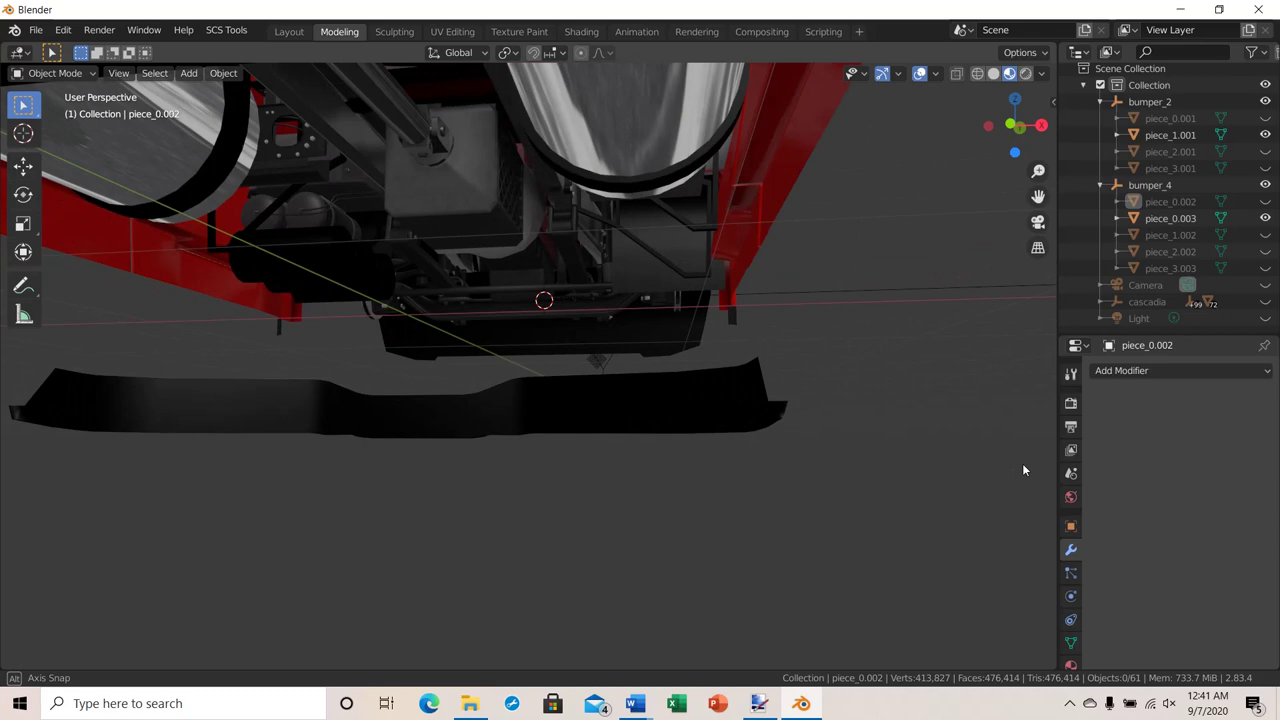
click(681, 420)
middle_drag(848, 505, 752, 540)
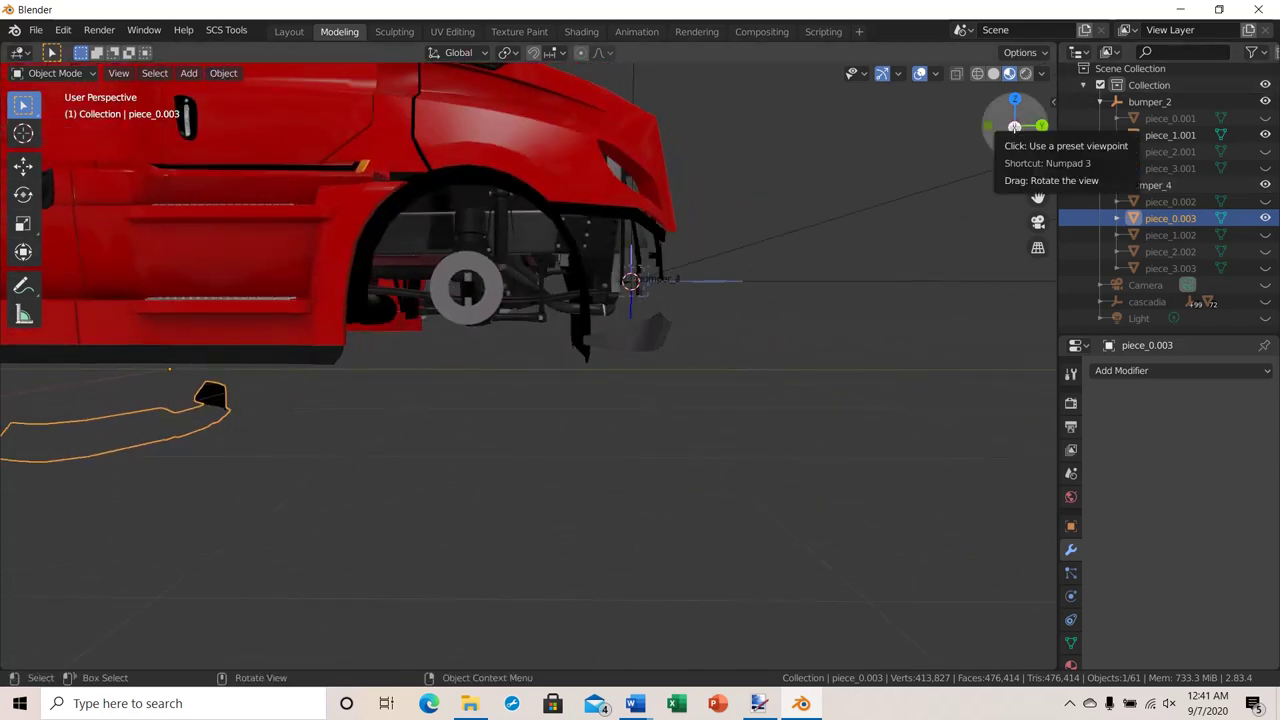
click(1014, 127)
scroll(592, 393, down, 2)
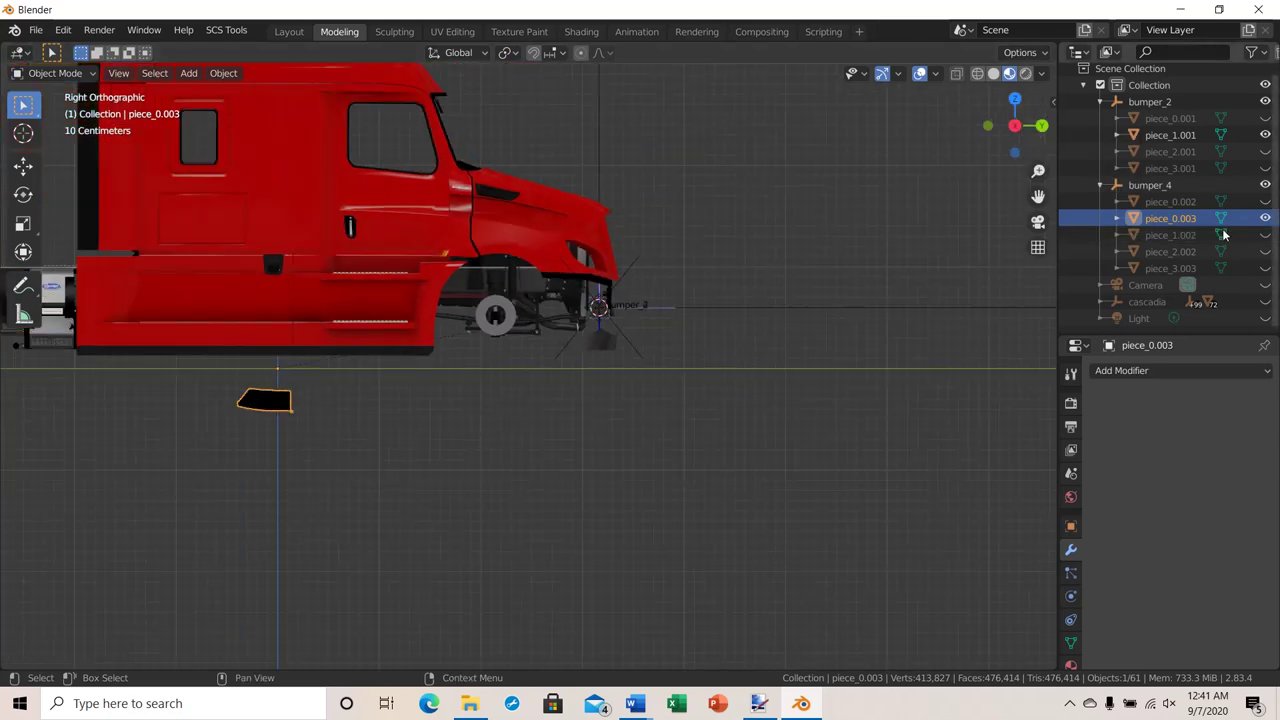
click(1264, 220)
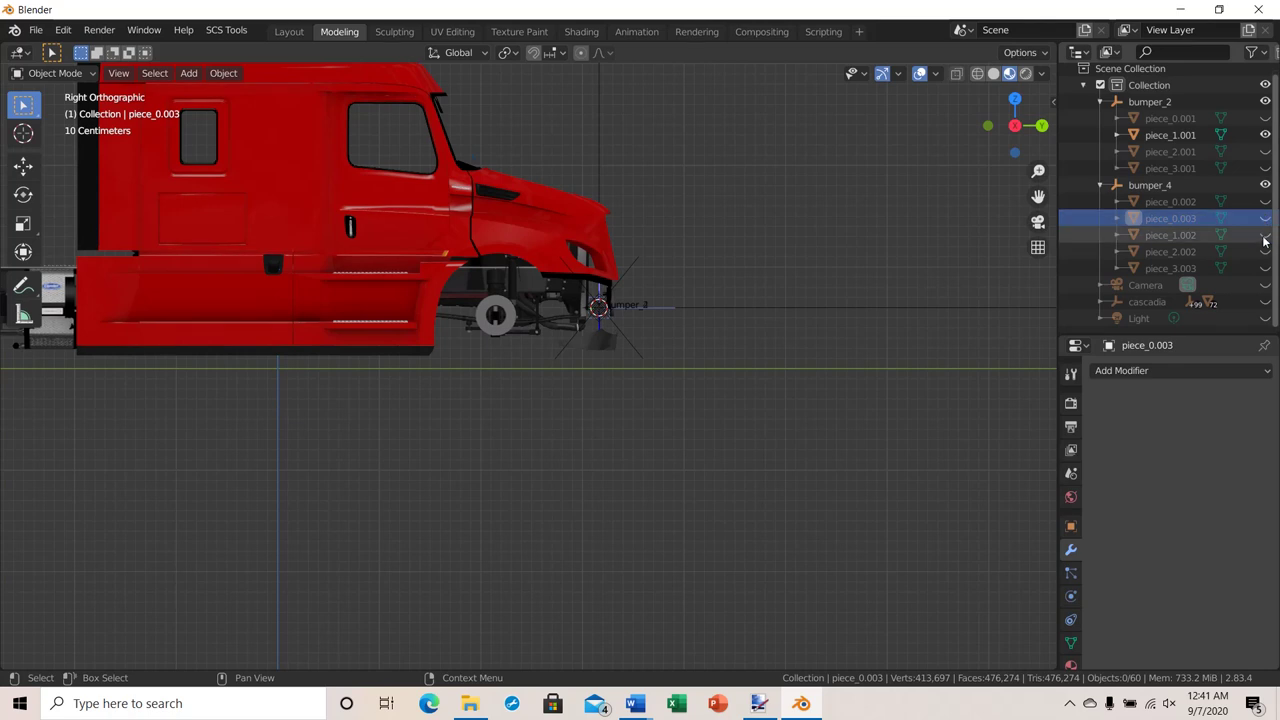
Show piece_1.002 of bumper_4 and move it forward about 3.16 m along Y, directly below piece_1.001.
click(1264, 236)
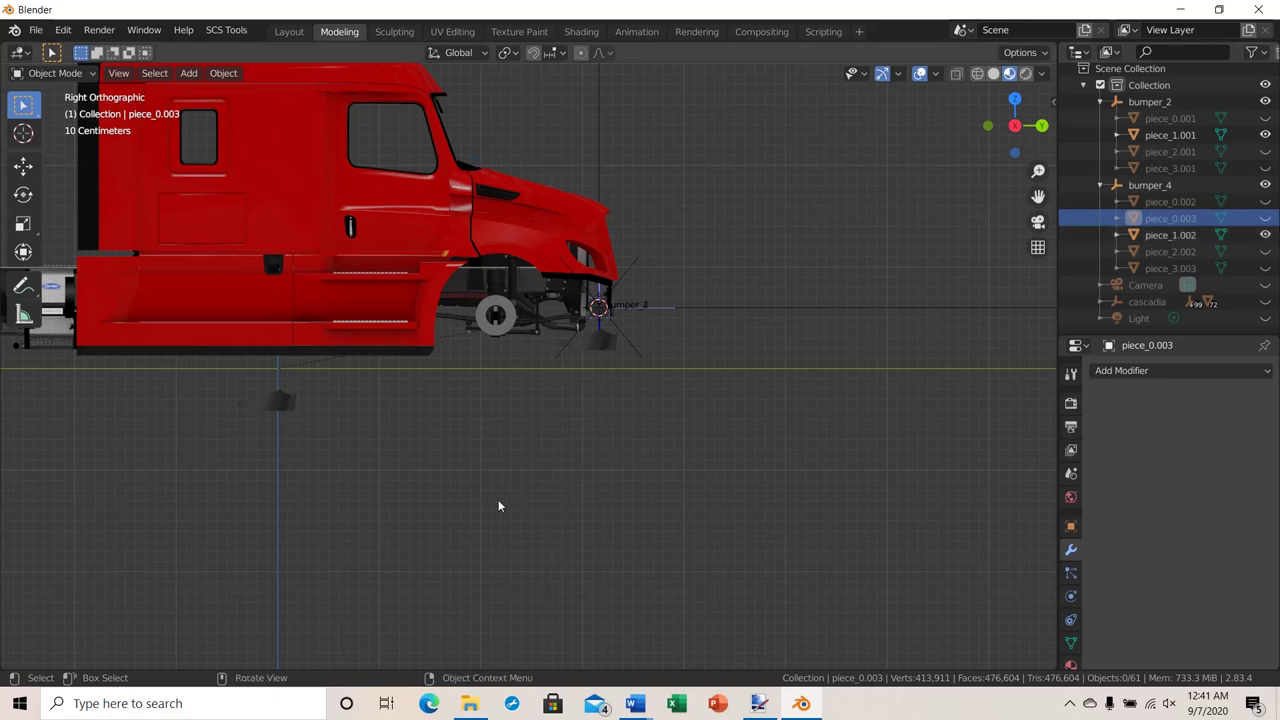
scroll(458, 469, up, 1)
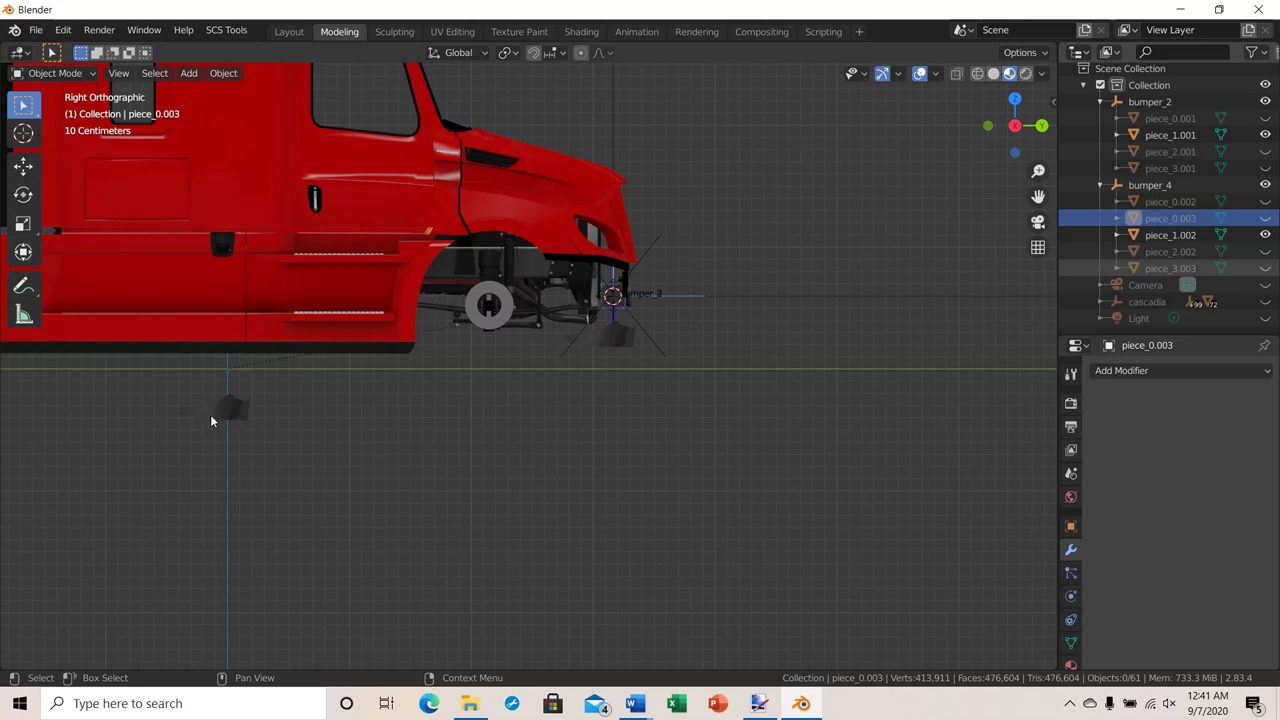
click(216, 415)
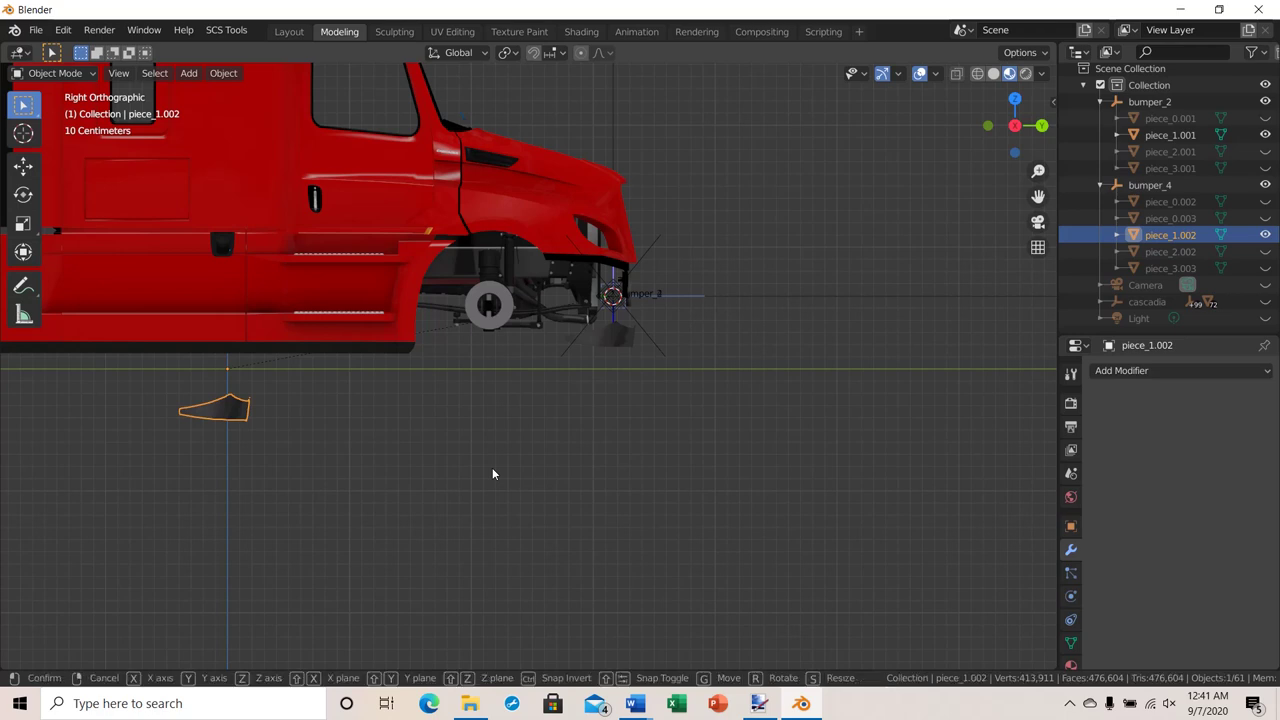
key(g)
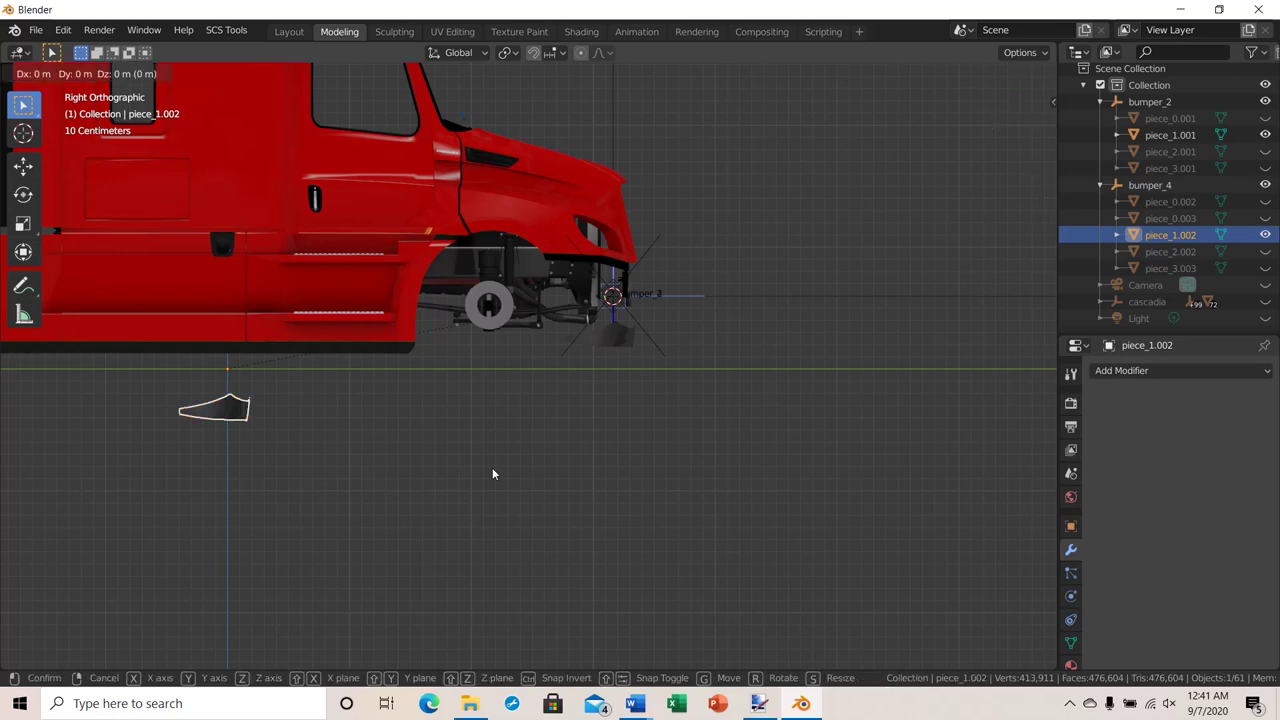
key(y)
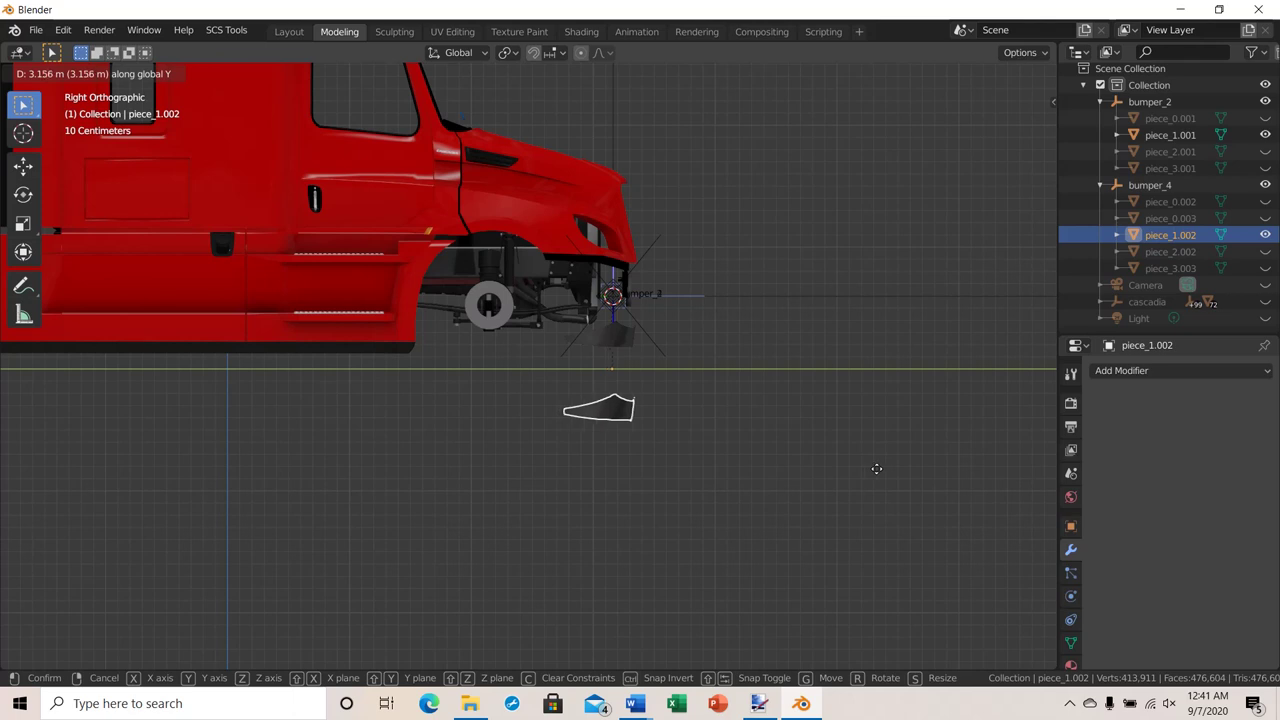
click(876, 468)
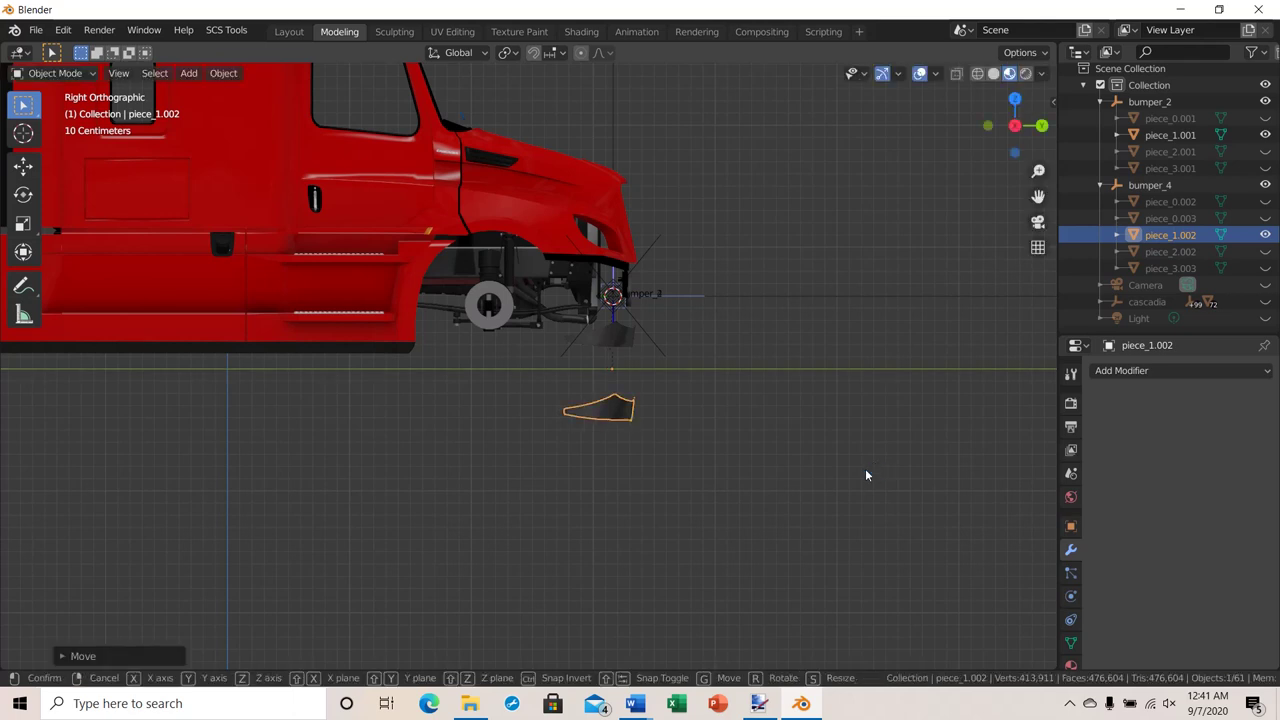
Raise piece_1.002 along Z onto piece_1.001, finishing with a fine upward nudge of about 0.019 m.
key(g)
key(z)
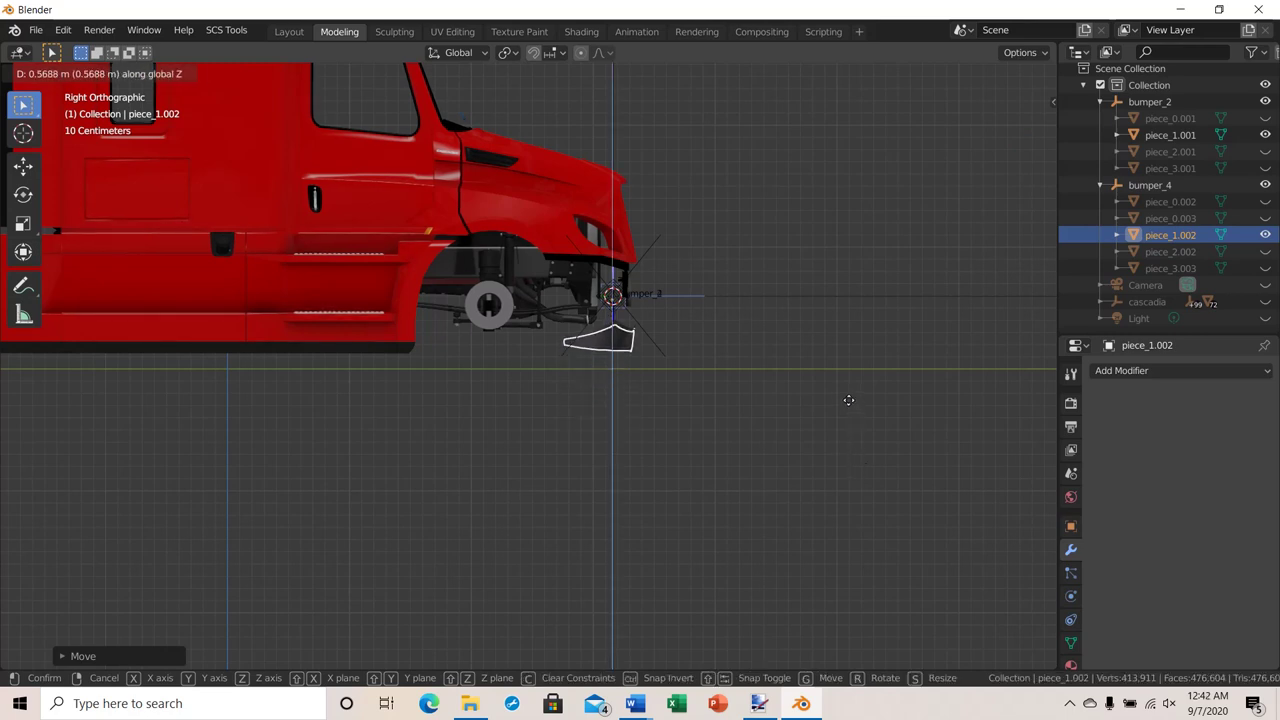
click(850, 406)
scroll(568, 458, up, 4)
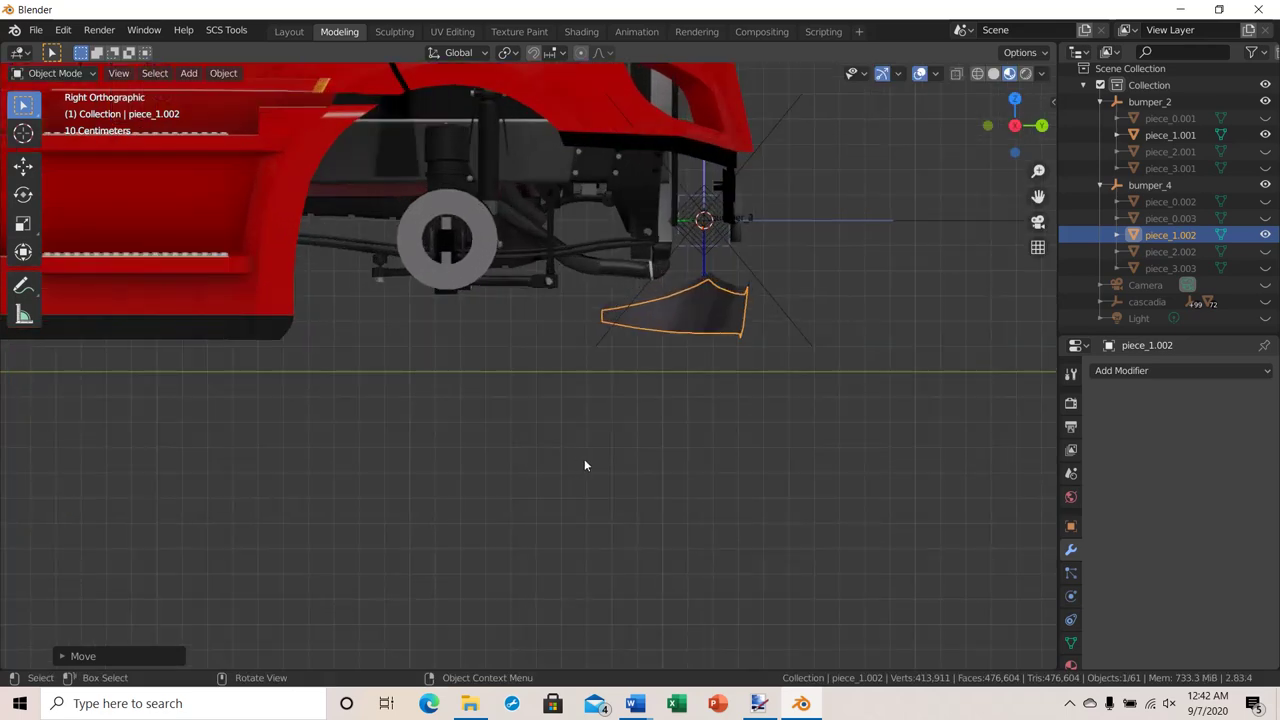
scroll(590, 460, up, 2)
shift+middle_drag(676, 490, 500, 508)
scroll(510, 505, up, 2)
shift+middle_drag(628, 515, 606, 520)
key(g)
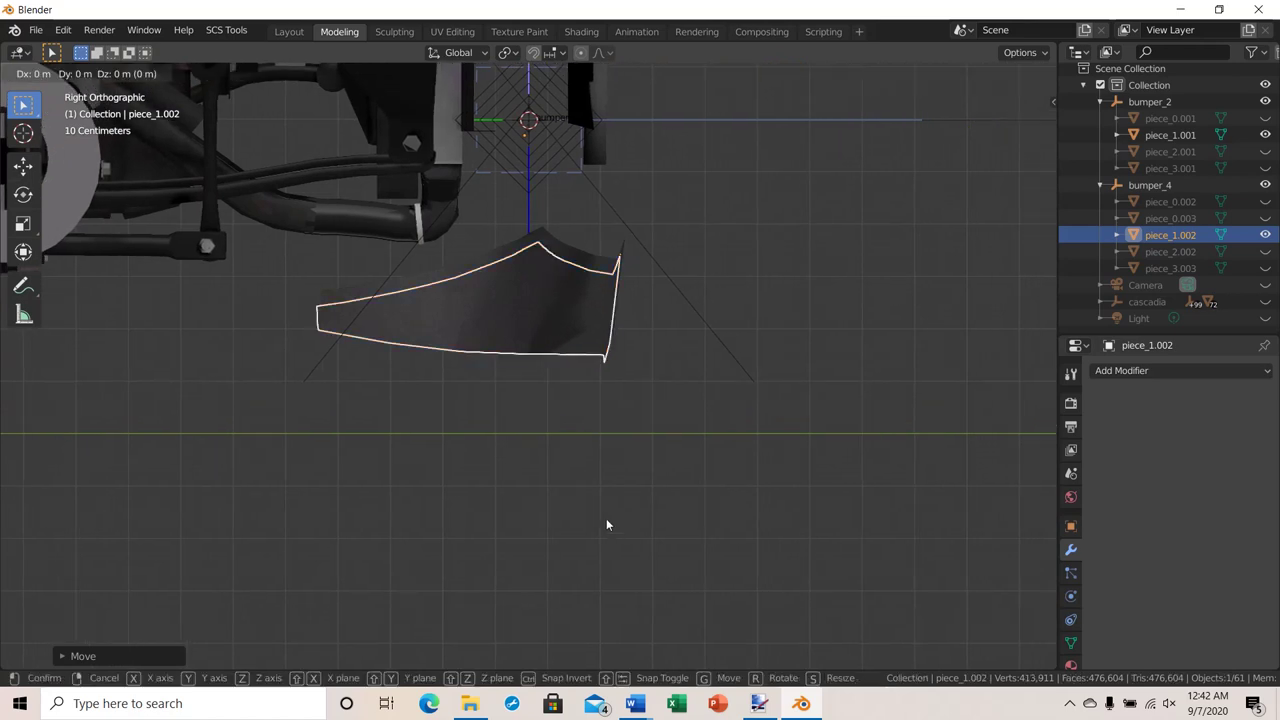
key(z)
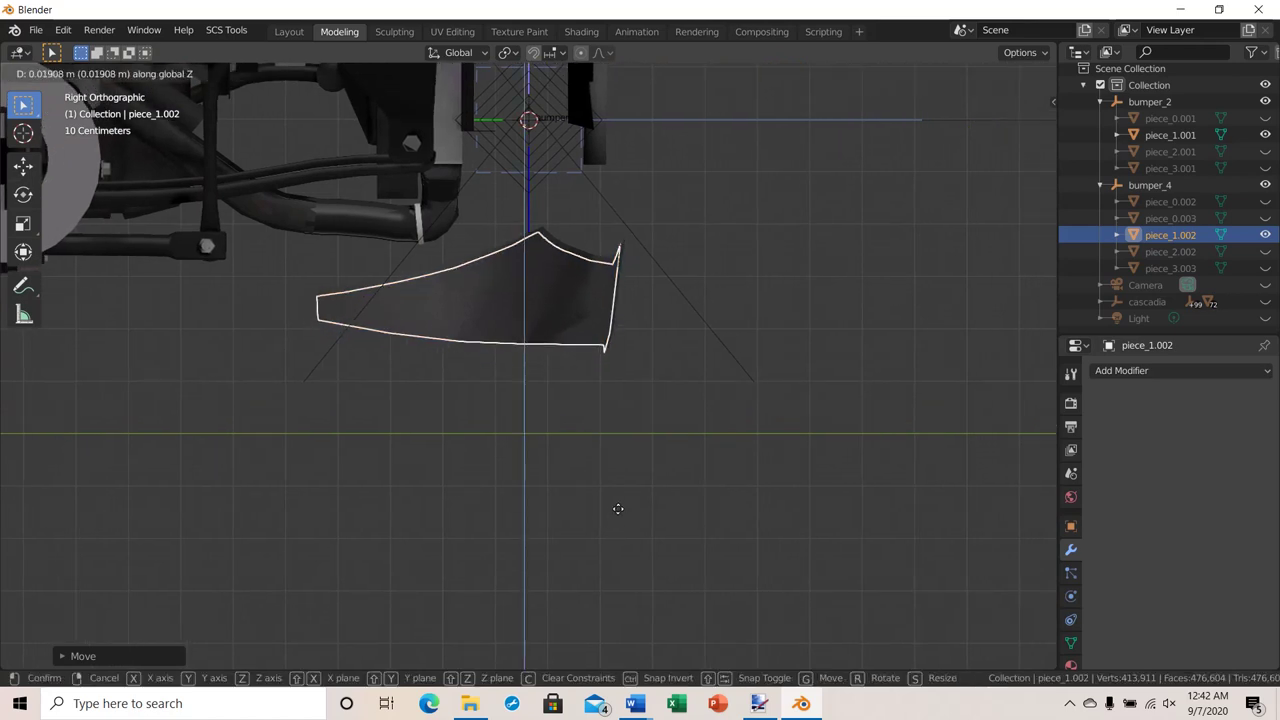
click(618, 507)
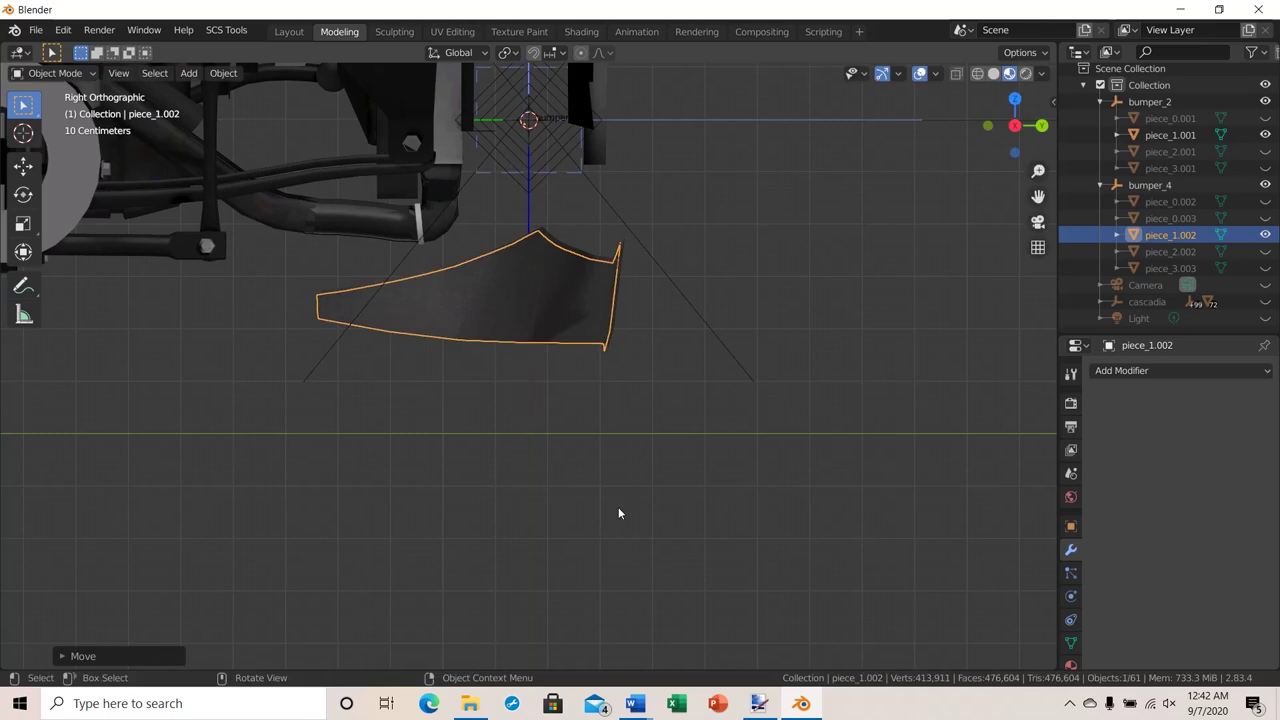
Fine-align piece_1.002 with piece_1.001 by moving it about 0.008 m along Y and 0.001 m along Z, and deselect it.
key(g)
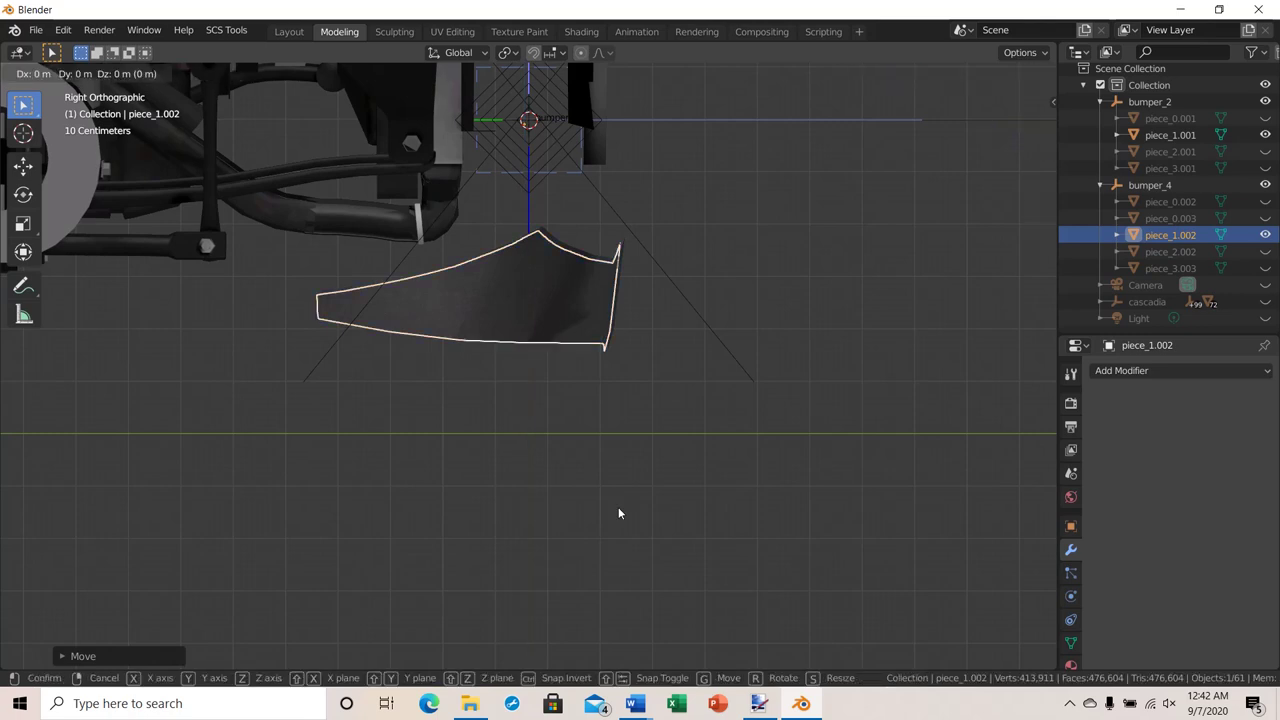
key(y)
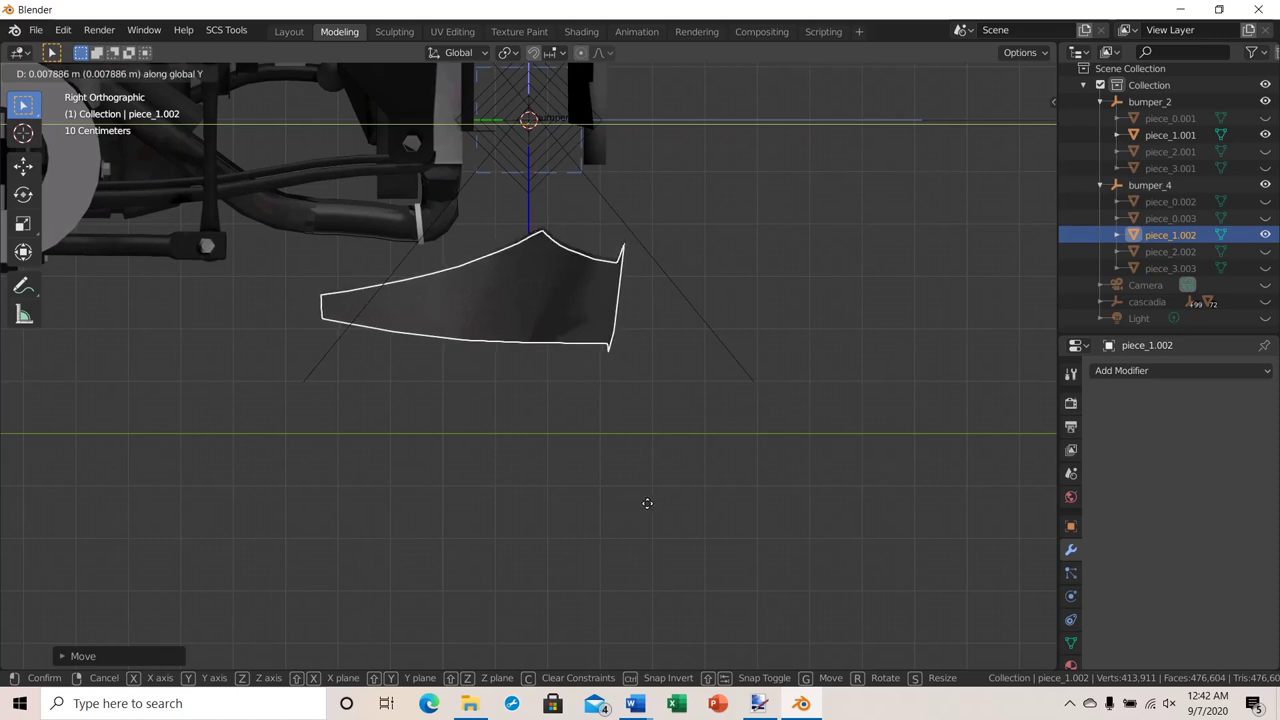
click(647, 503)
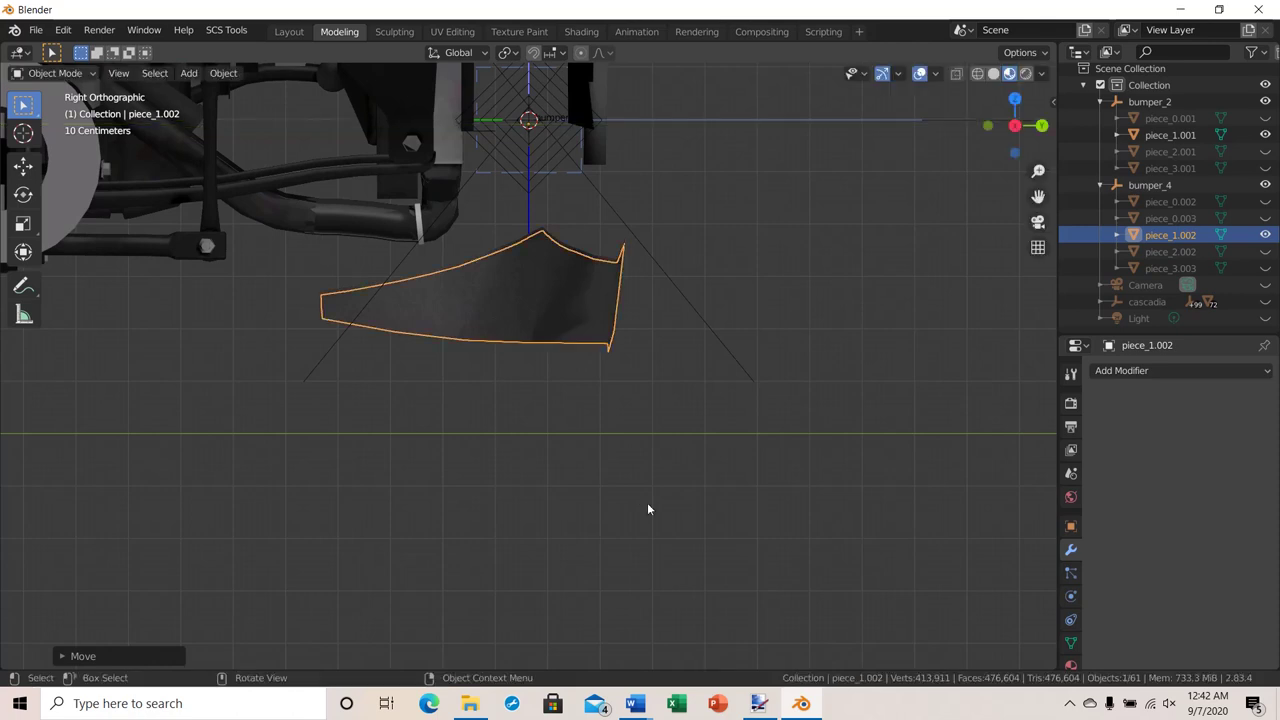
key(g)
key(z)
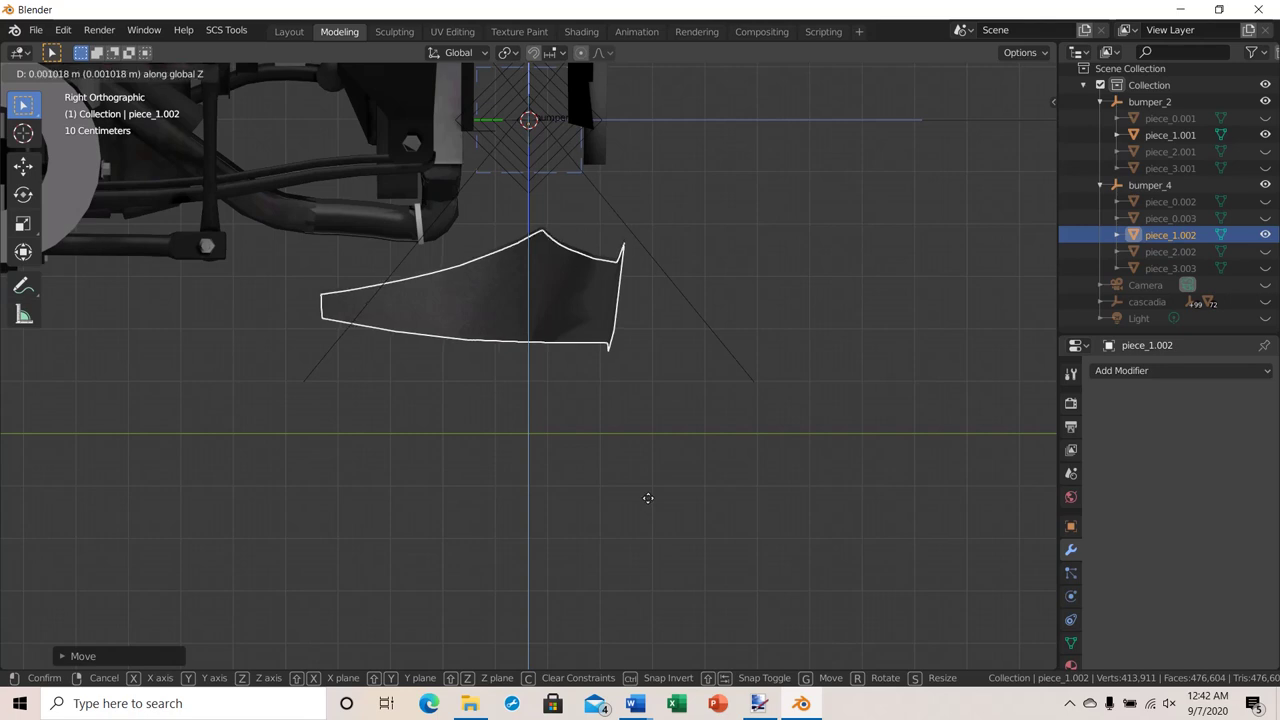
click(648, 498)
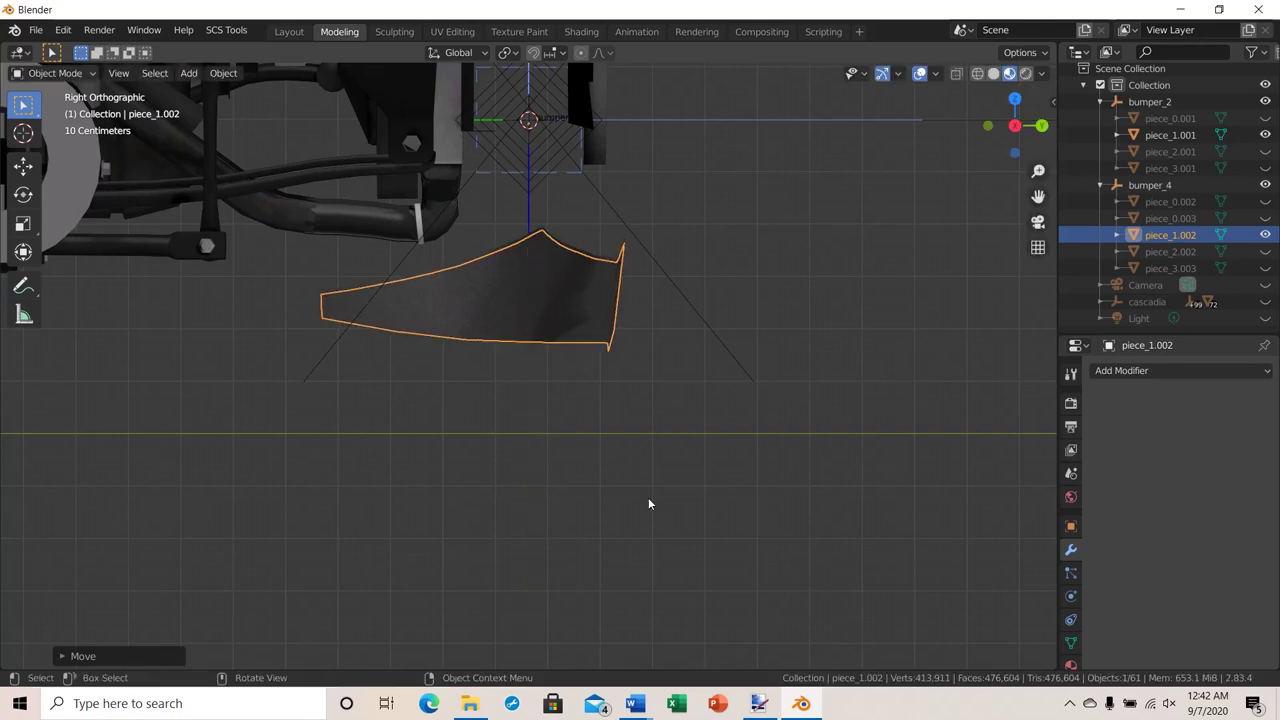
click(691, 512)
middle_drag(691, 512, 676, 544)
Hide piece_1.001, compare piece_2.001 with piece_3.001, and leave only piece_2.001 of bumper_2 displayed.
click(1265, 134)
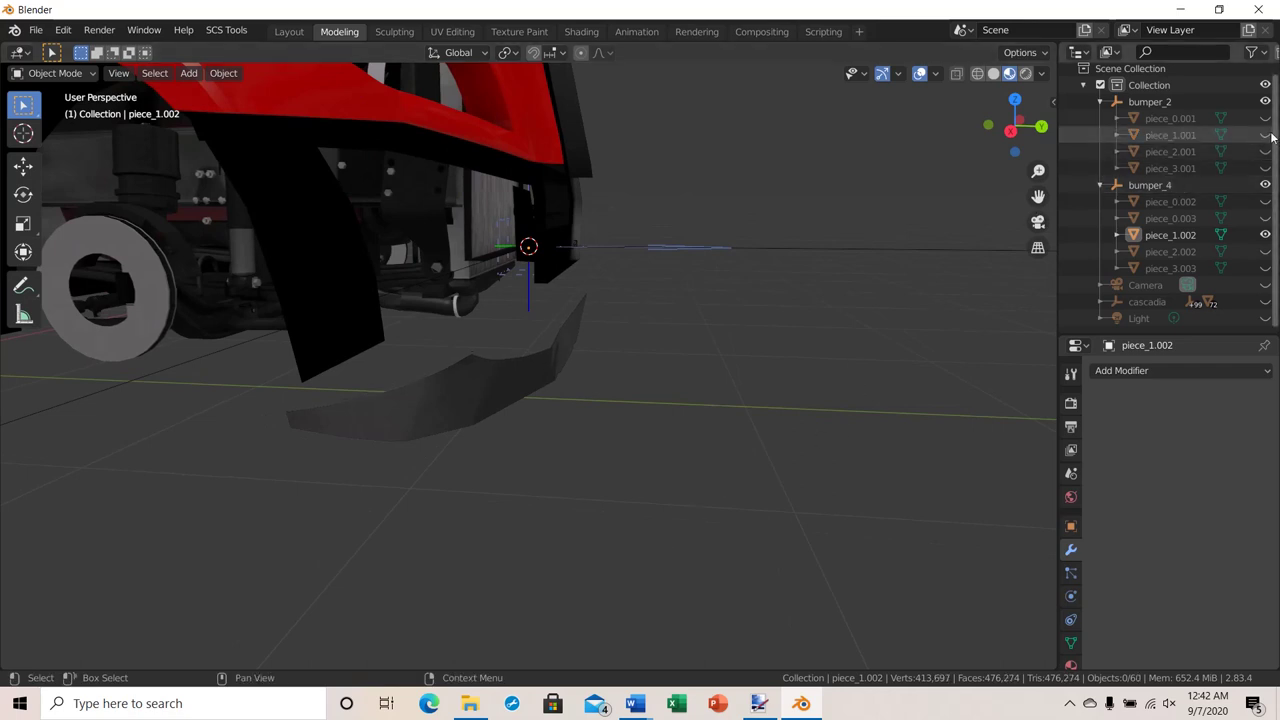
click(1265, 151)
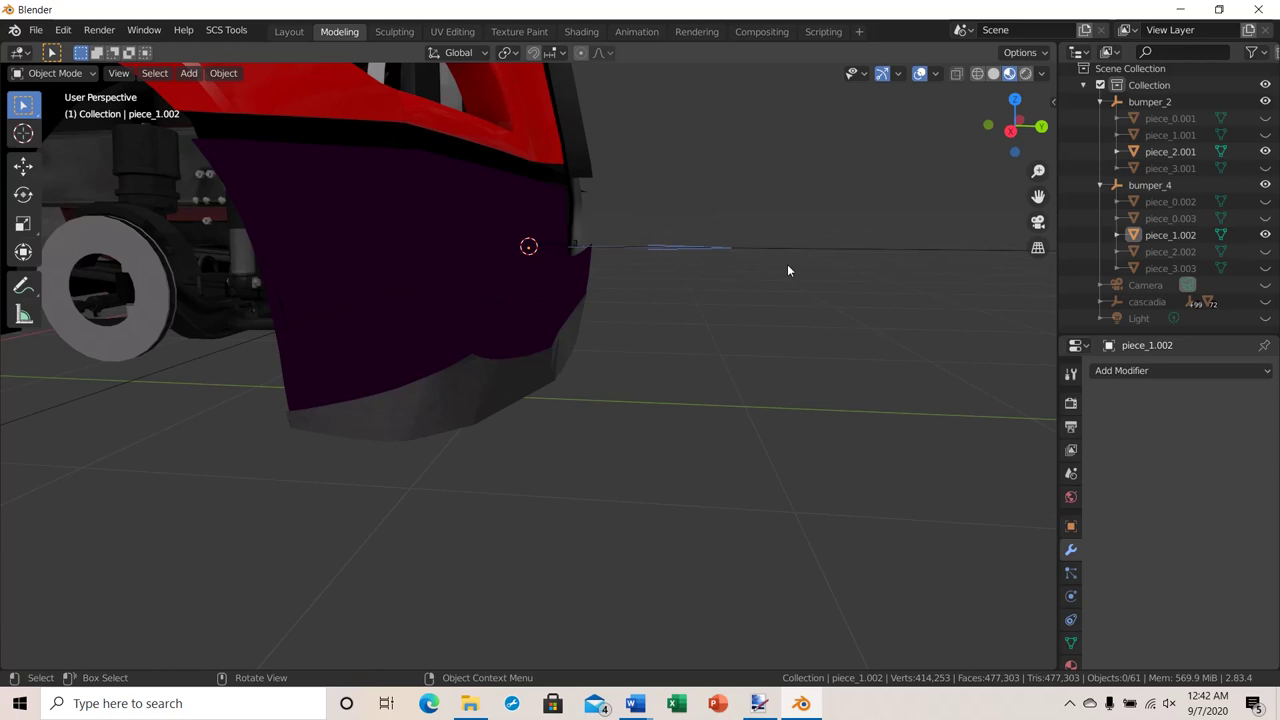
click(1265, 151)
click(1264, 168)
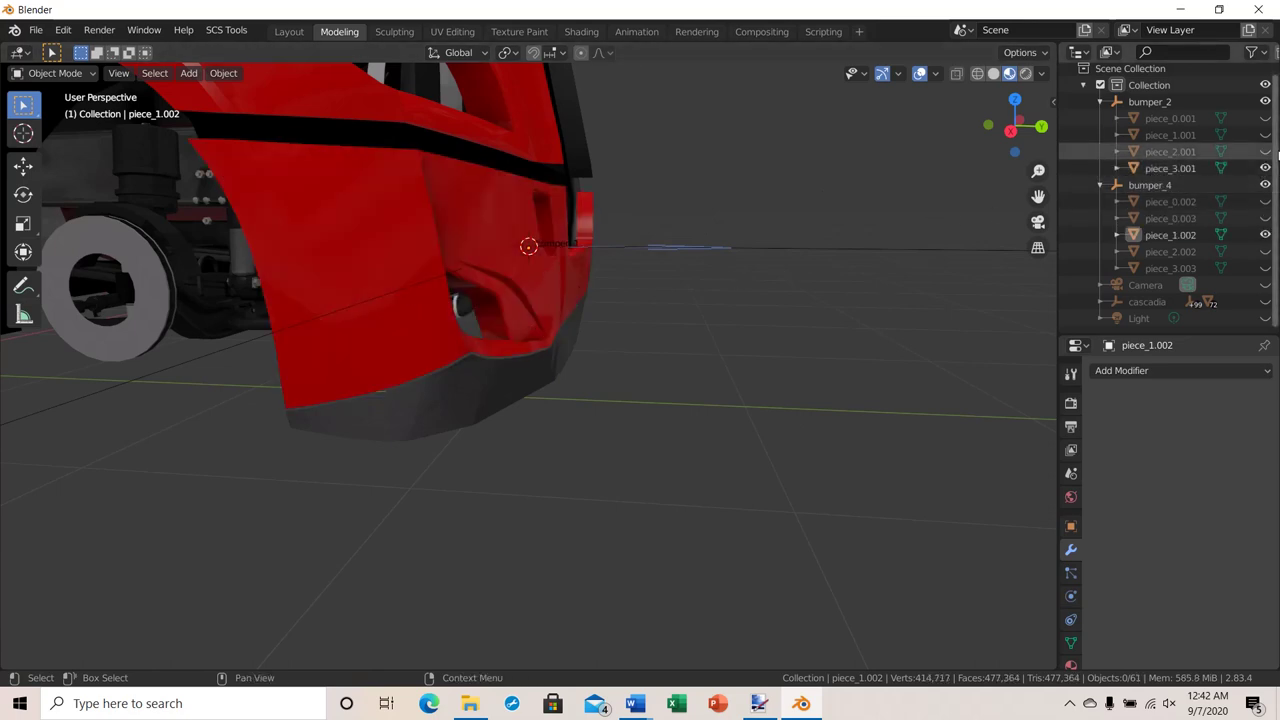
click(1265, 151)
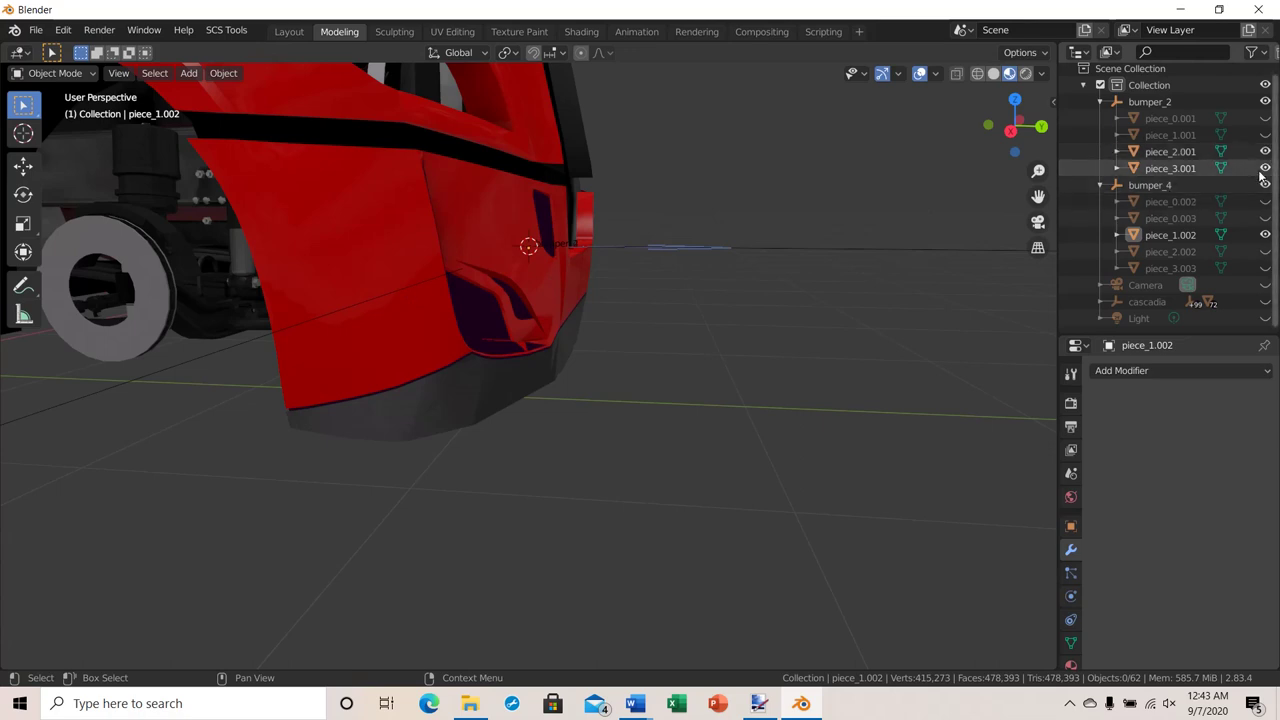
click(1265, 168)
Show piece_2.002 of bumper_4 and move it forward about 3.2 m along Y, directly below piece_2.001.
scroll(672, 396, down, 4)
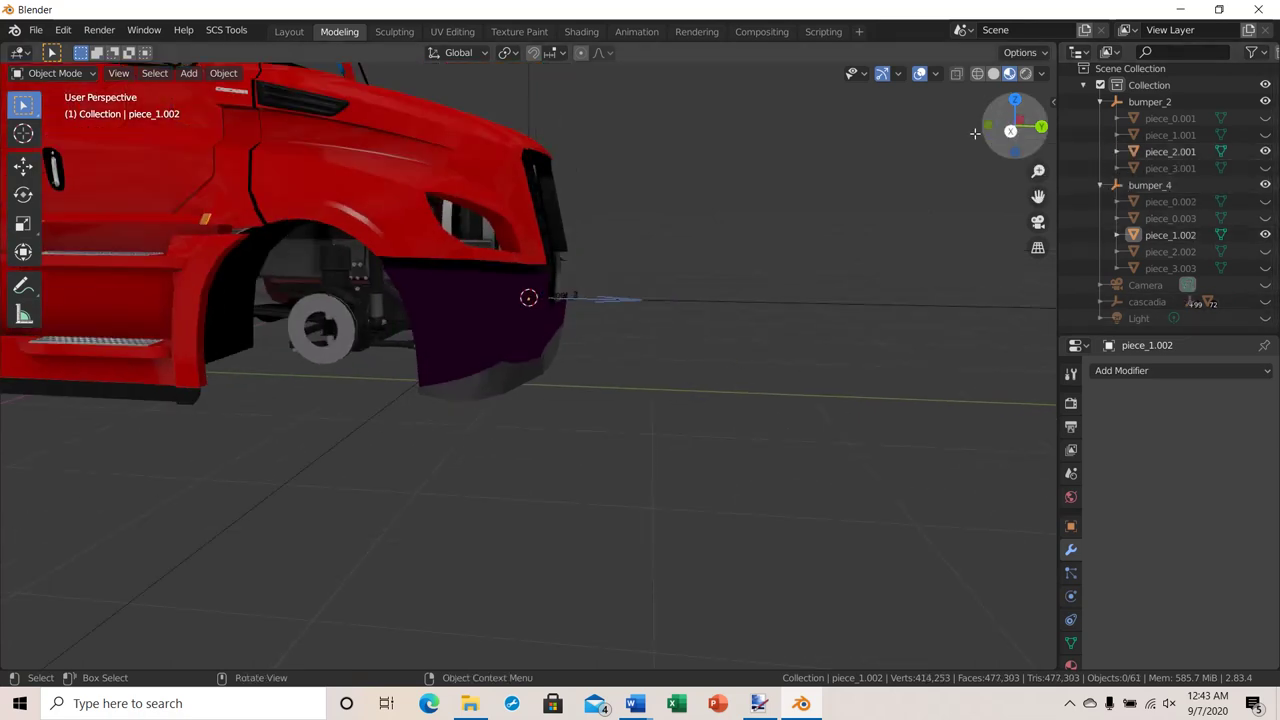
click(1011, 130)
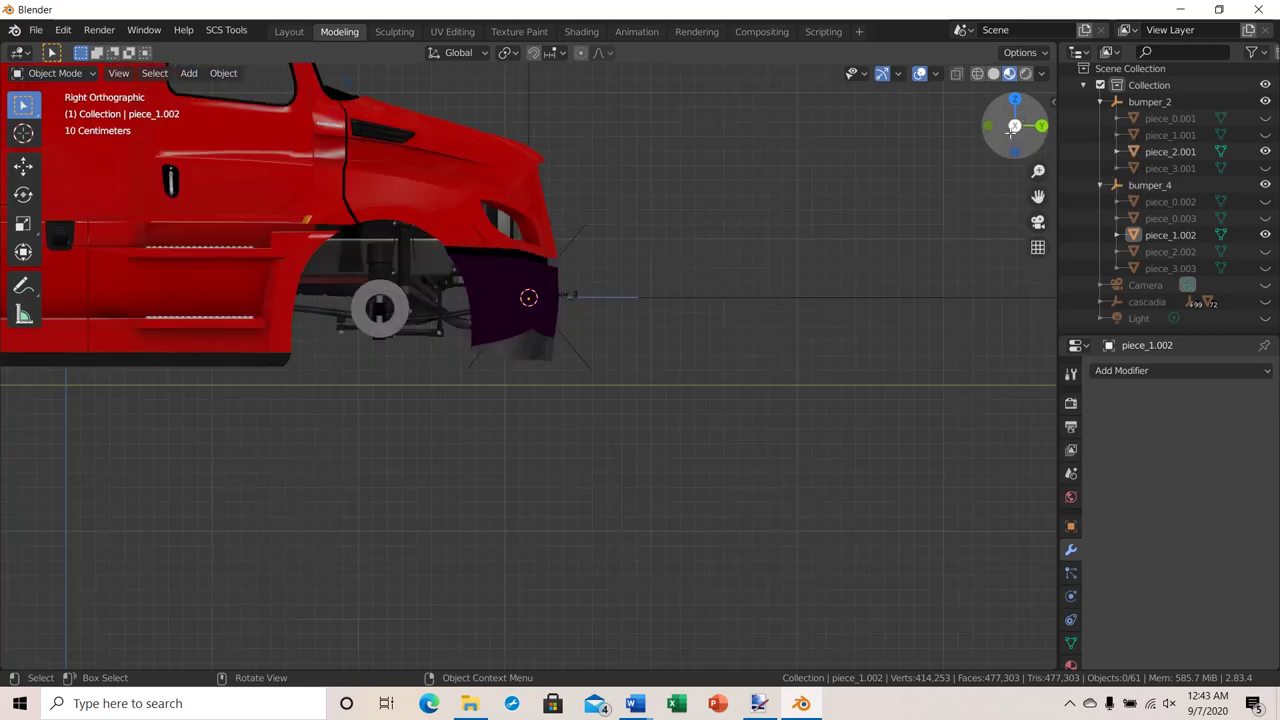
scroll(378, 463, down, 6)
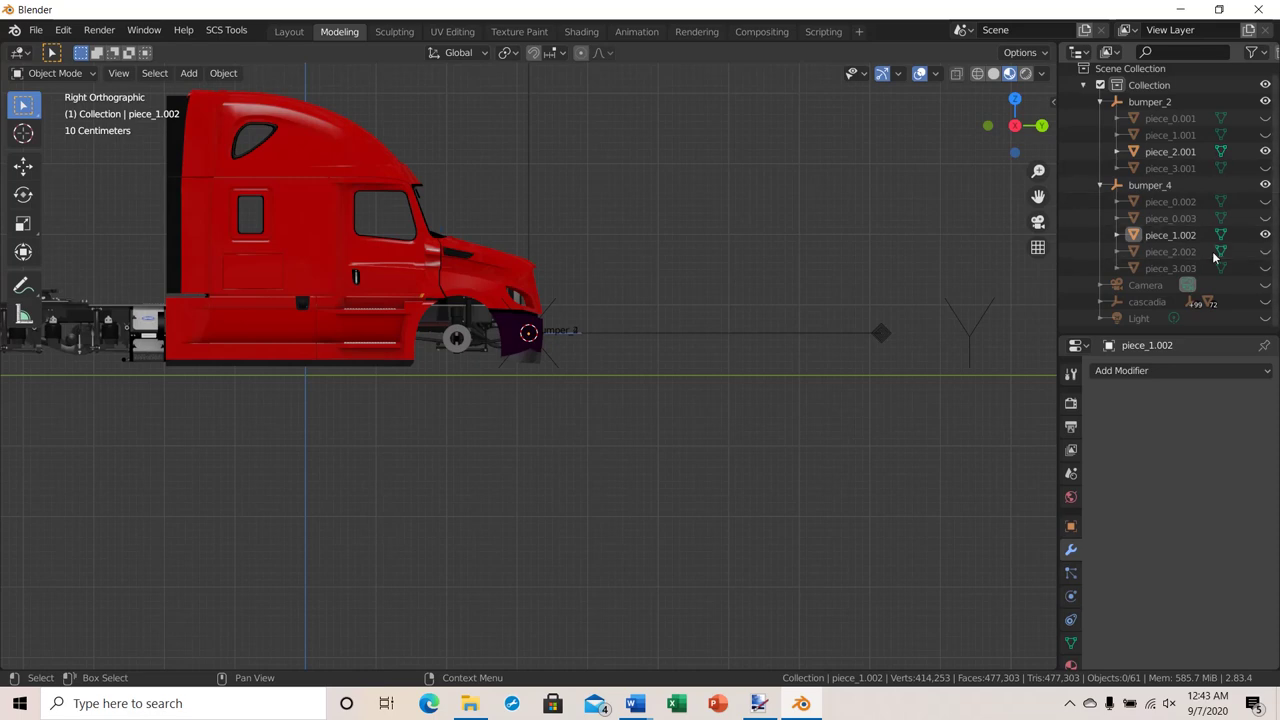
click(1265, 252)
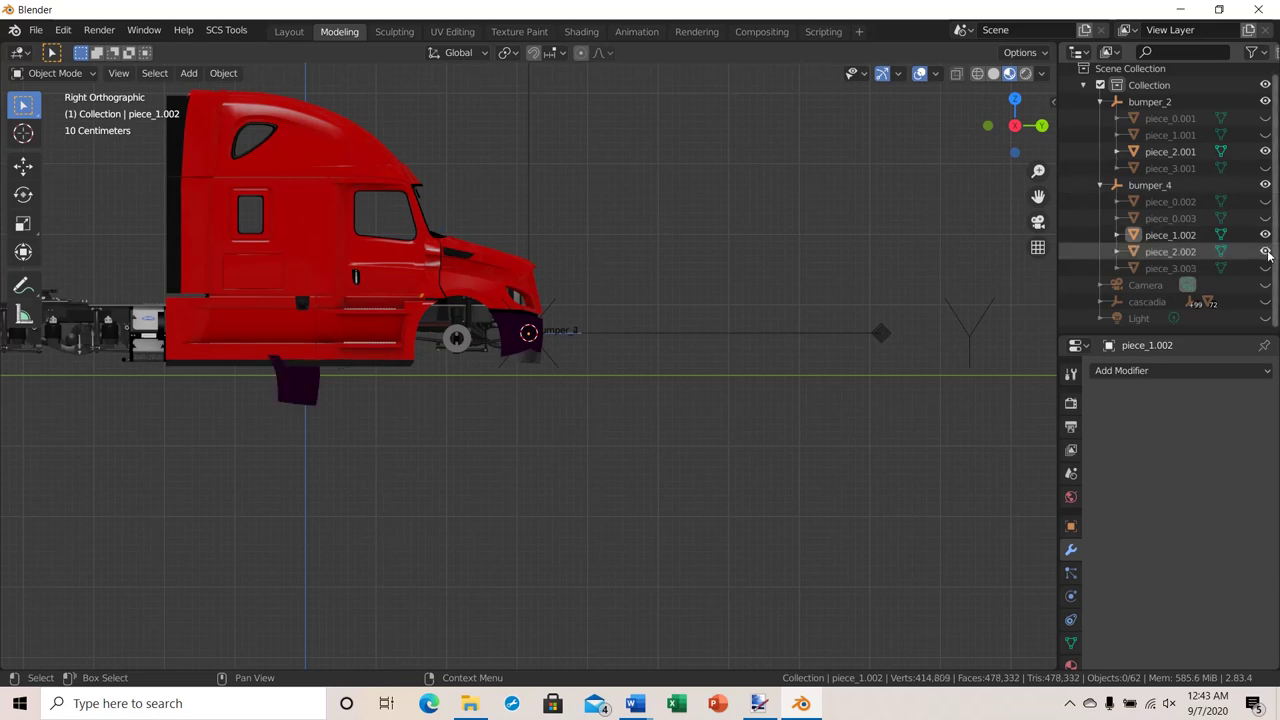
click(290, 384)
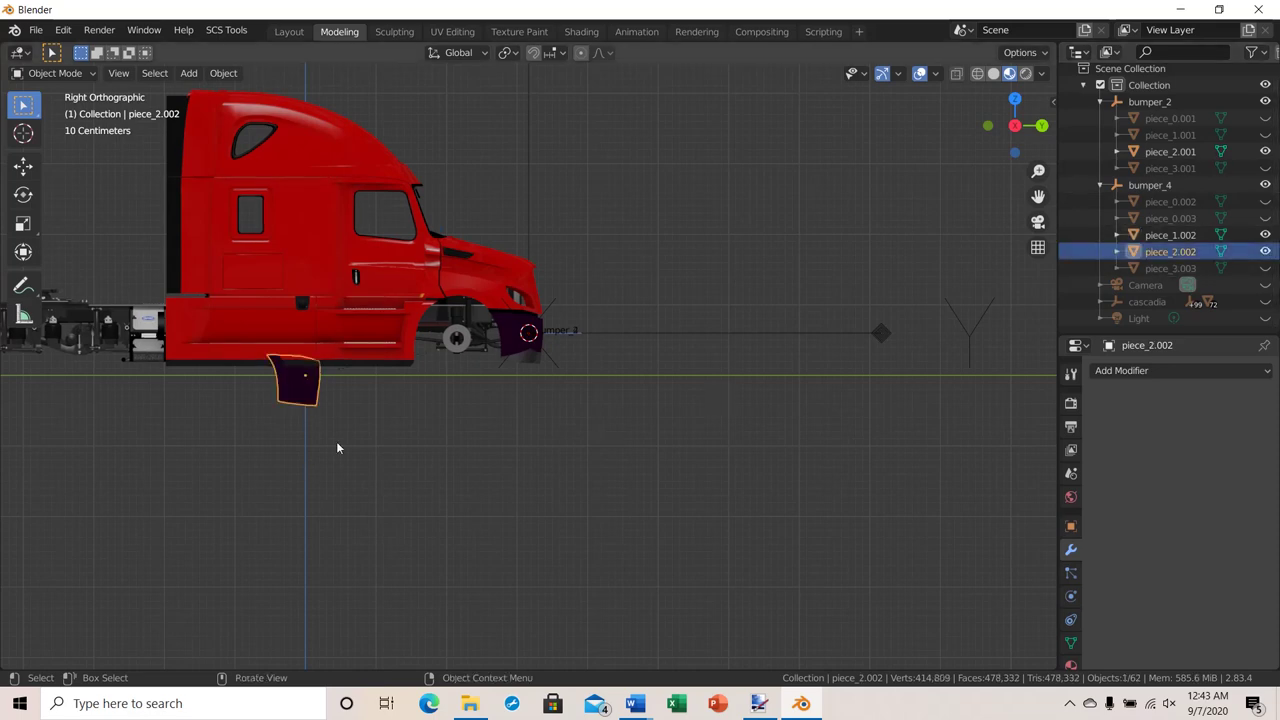
scroll(455, 502, up, 3)
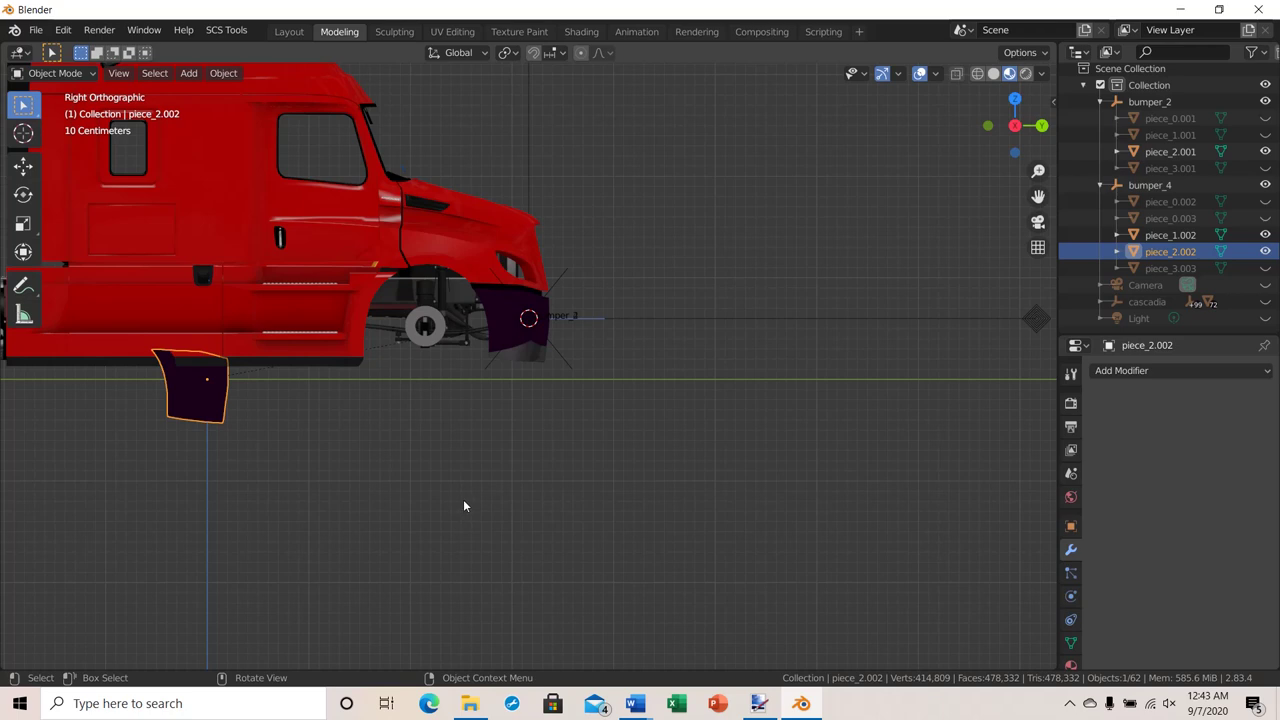
key(g)
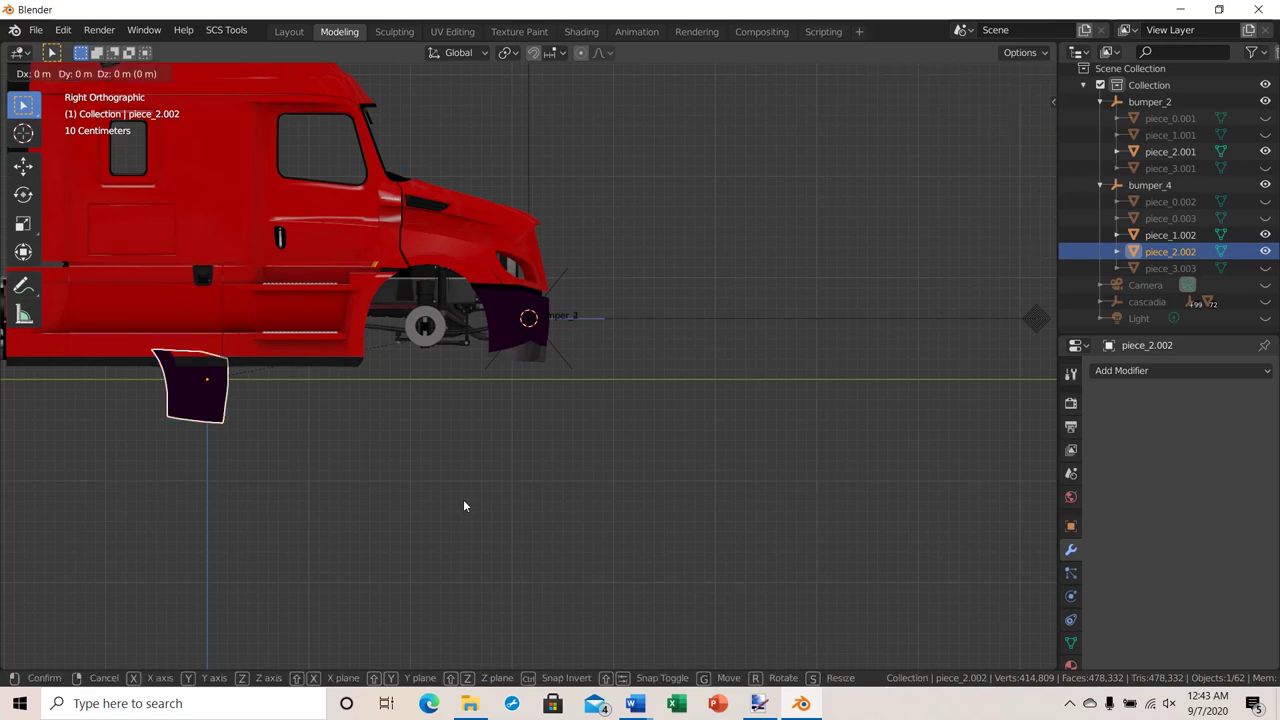
key(y)
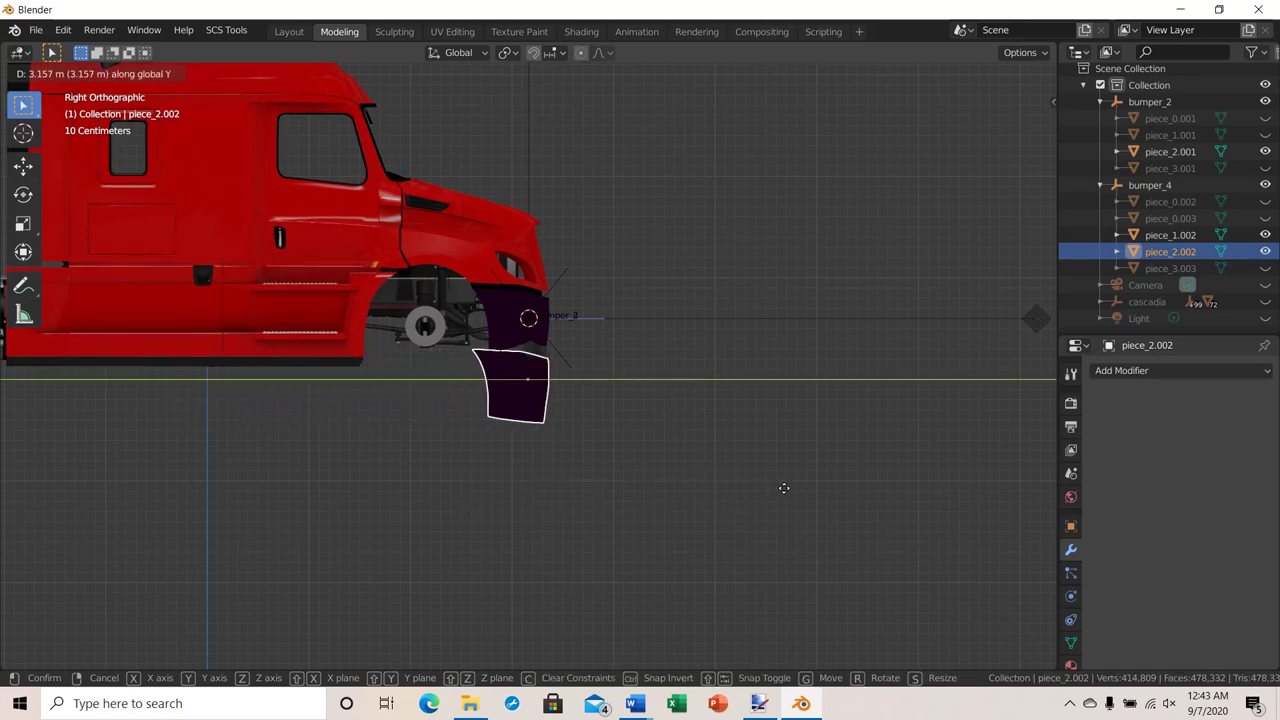
click(788, 490)
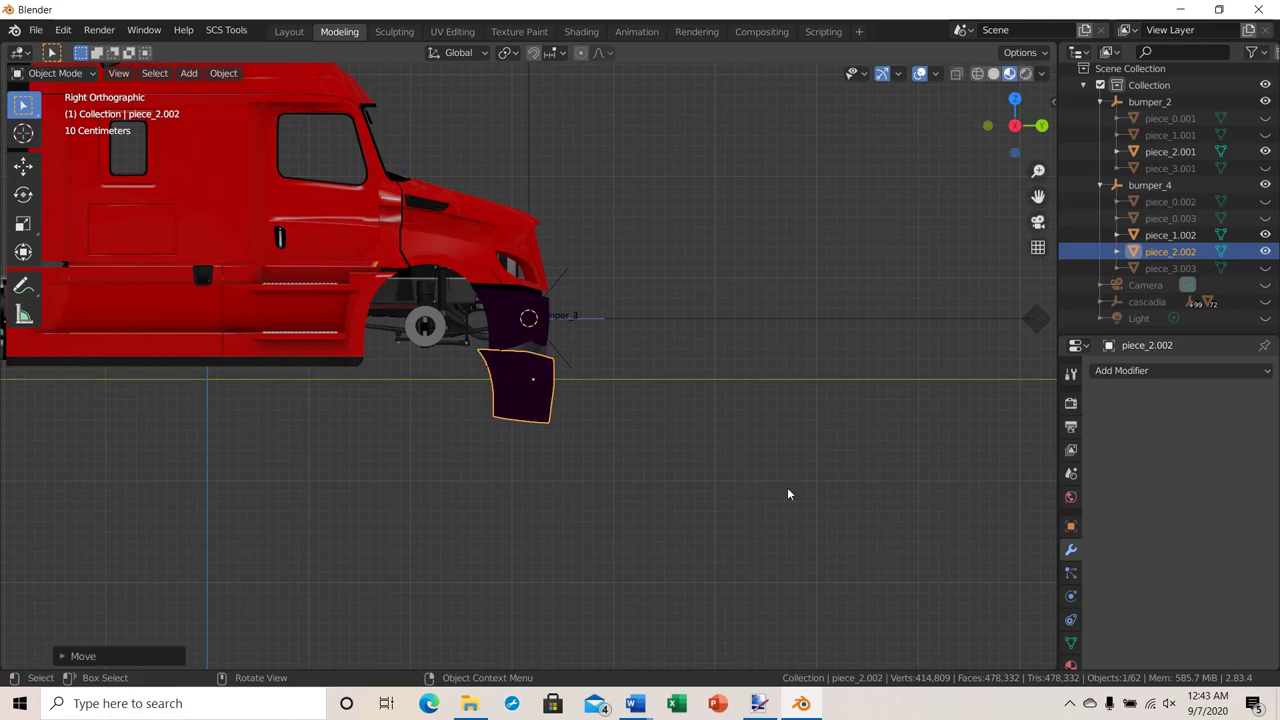
Raise piece_2.002 along Z until it overlaps piece_2.001 at the front of the cab.
key(g)
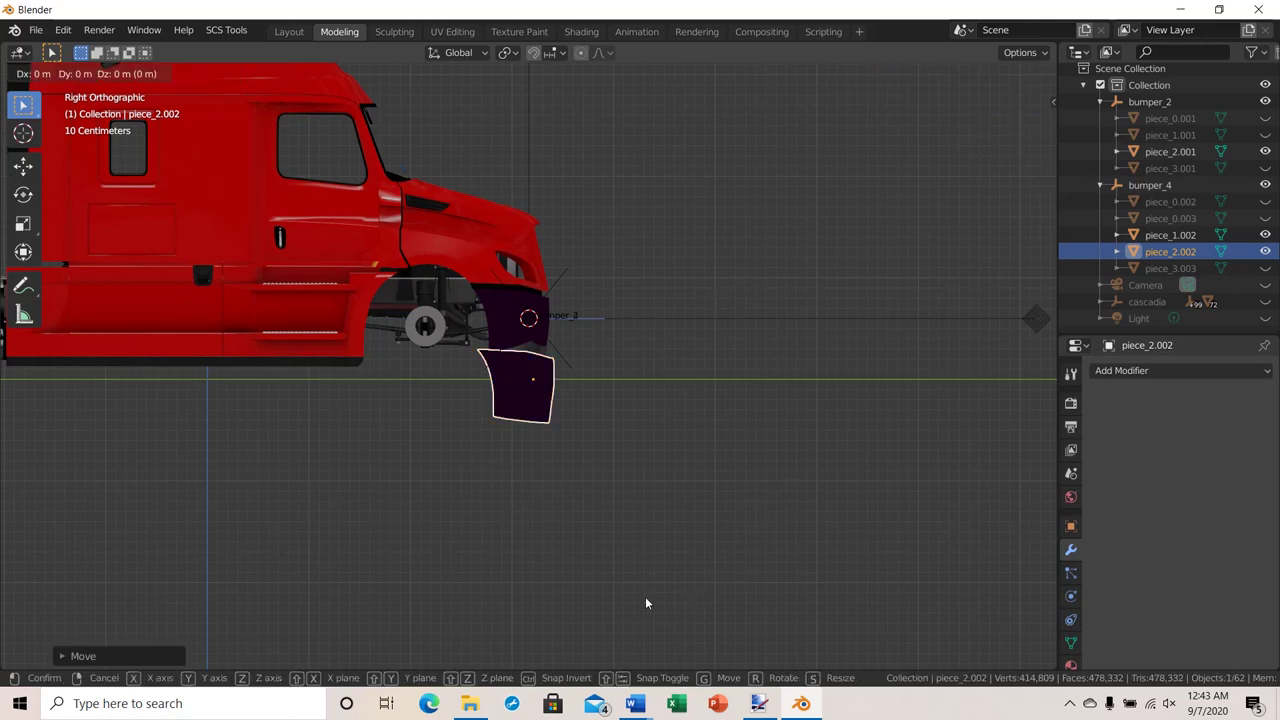
key(z)
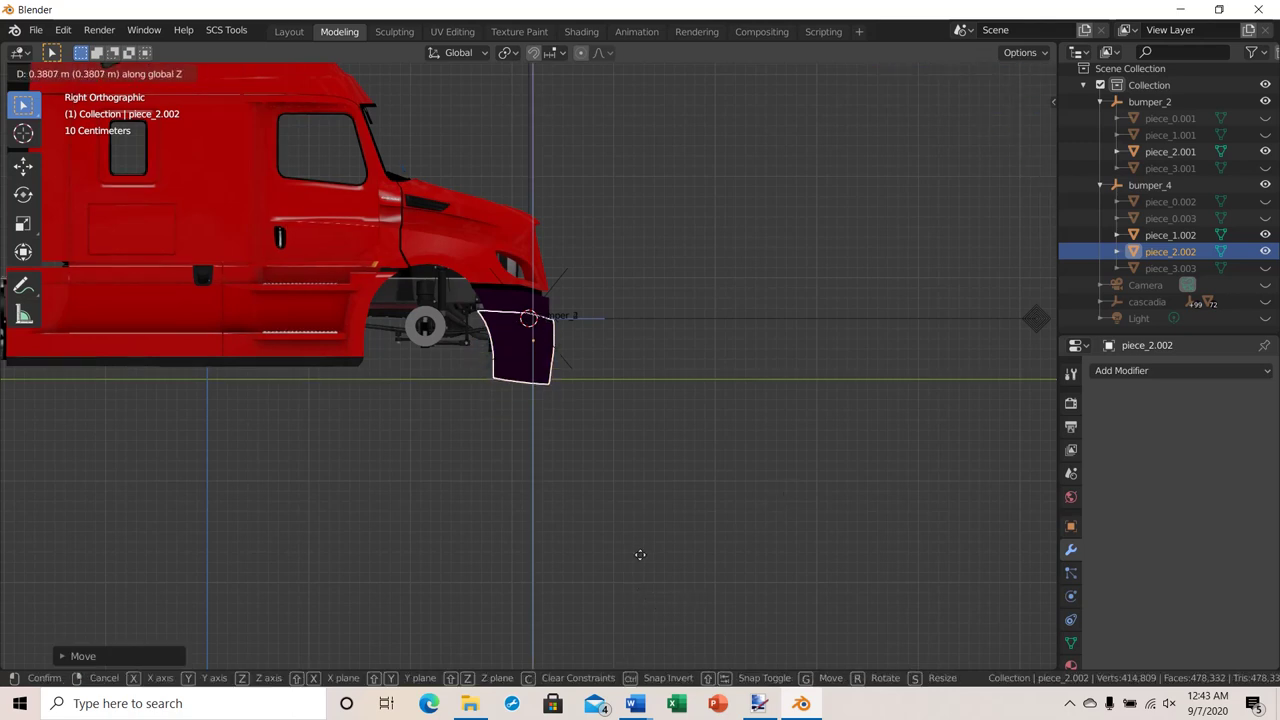
click(637, 537)
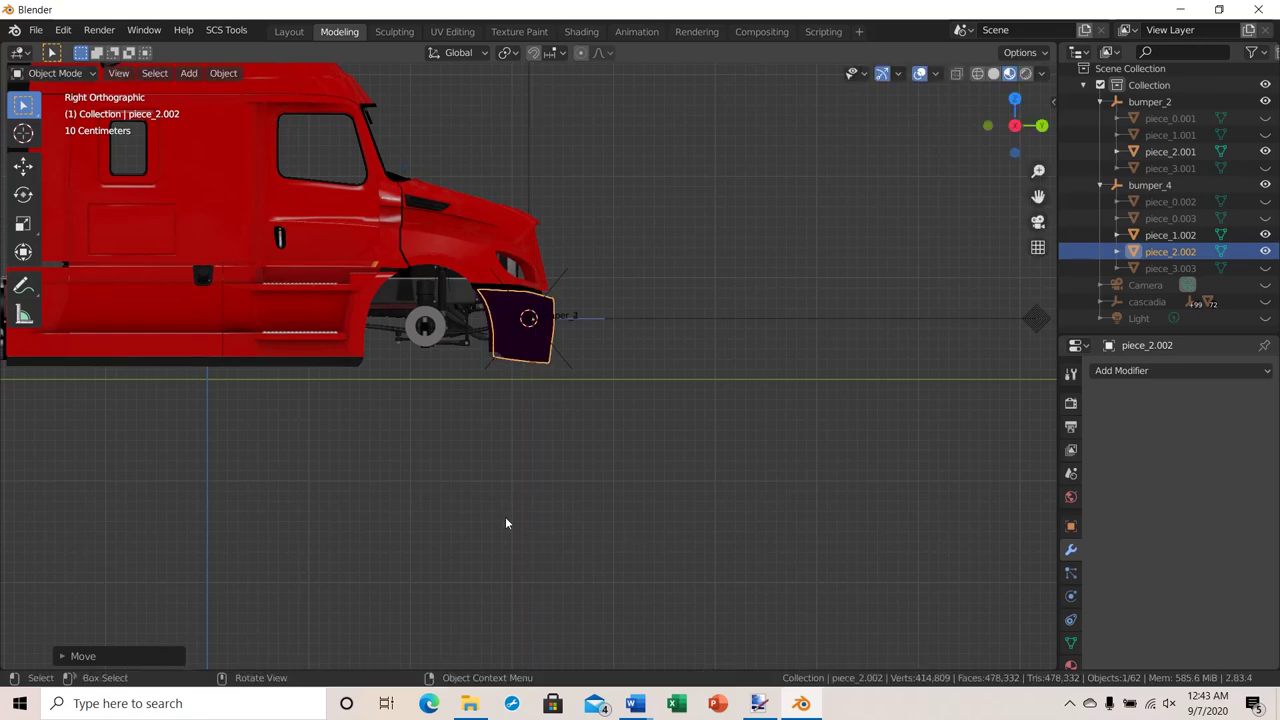
Fine-align piece_2.002 with piece_2.001 by moving it about -0.047 m along Y and 0.005 m along Z, and deselect it.
scroll(506, 523, up, 7)
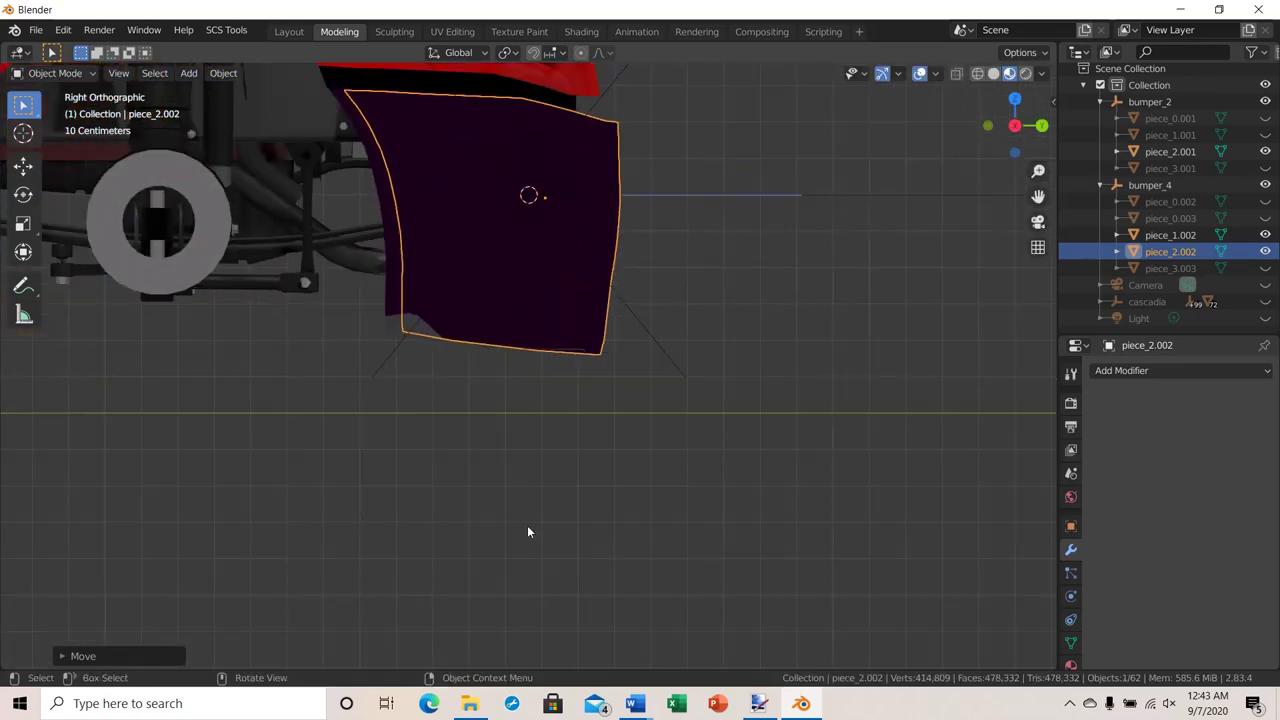
middle_drag(528, 531, 570, 568)
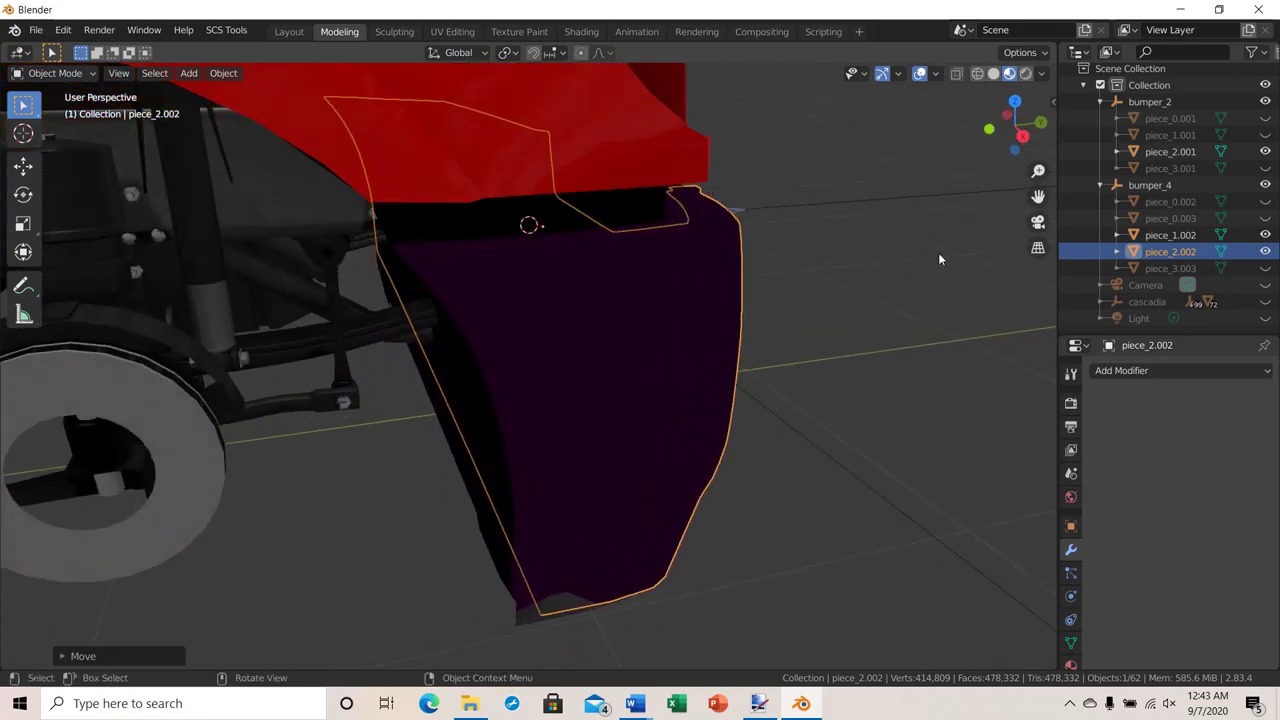
click(1022, 135)
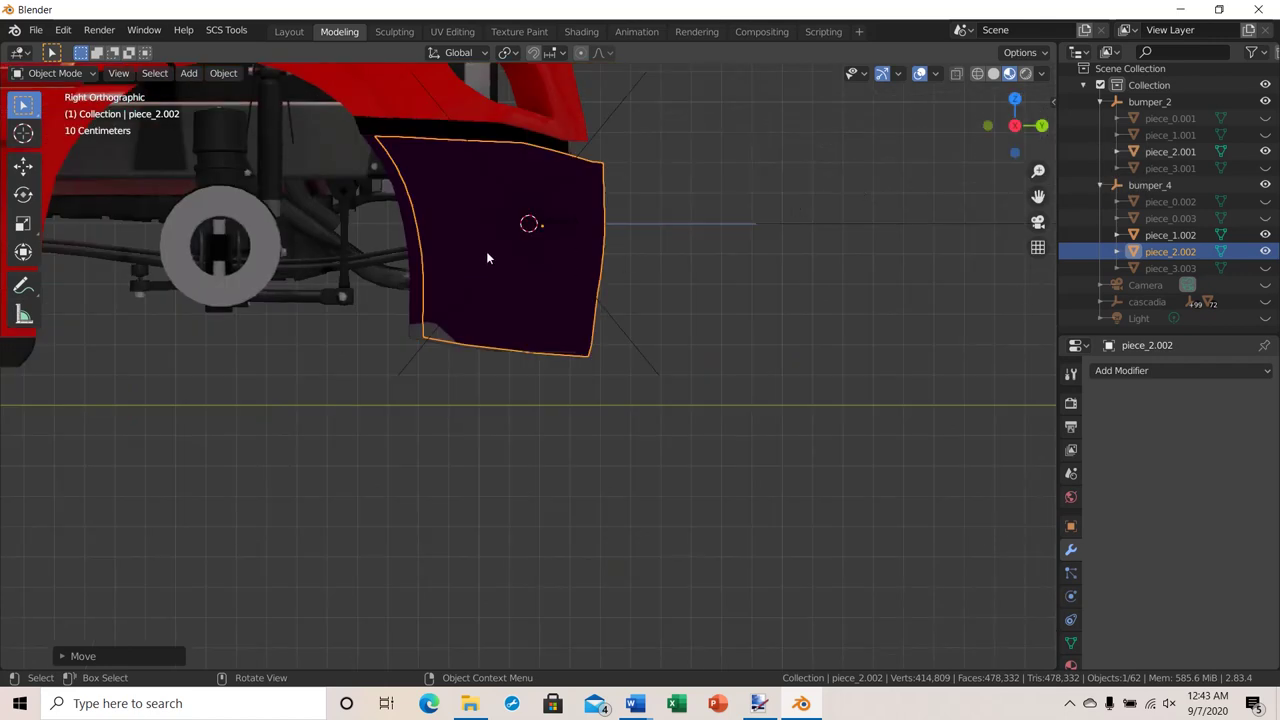
scroll(487, 258, up, 3)
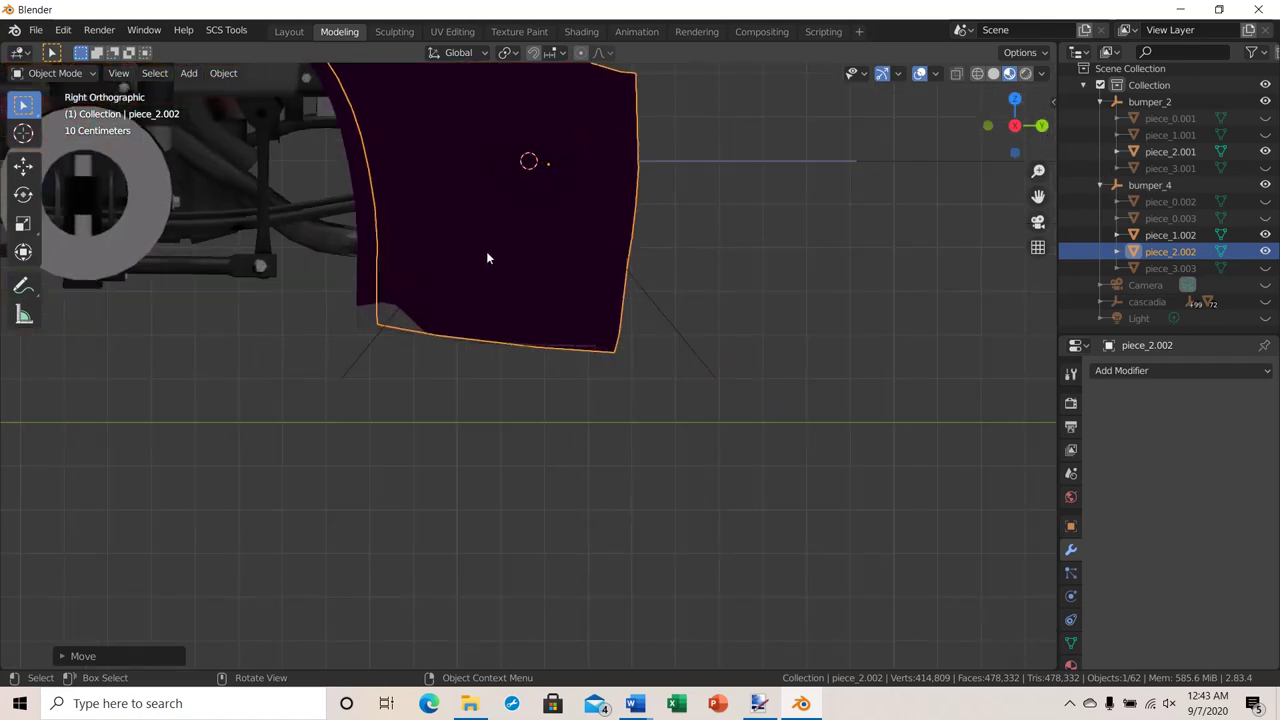
shift+middle_drag(487, 258, 475, 372)
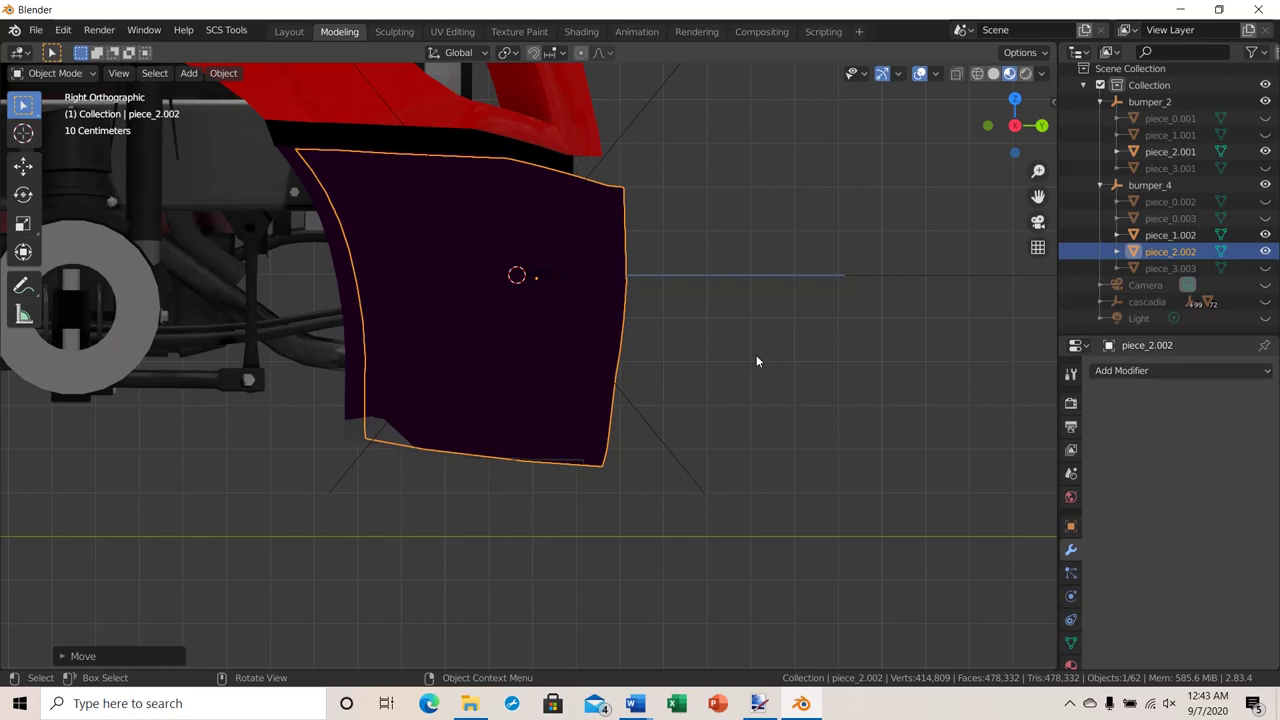
key(g)
key(y)
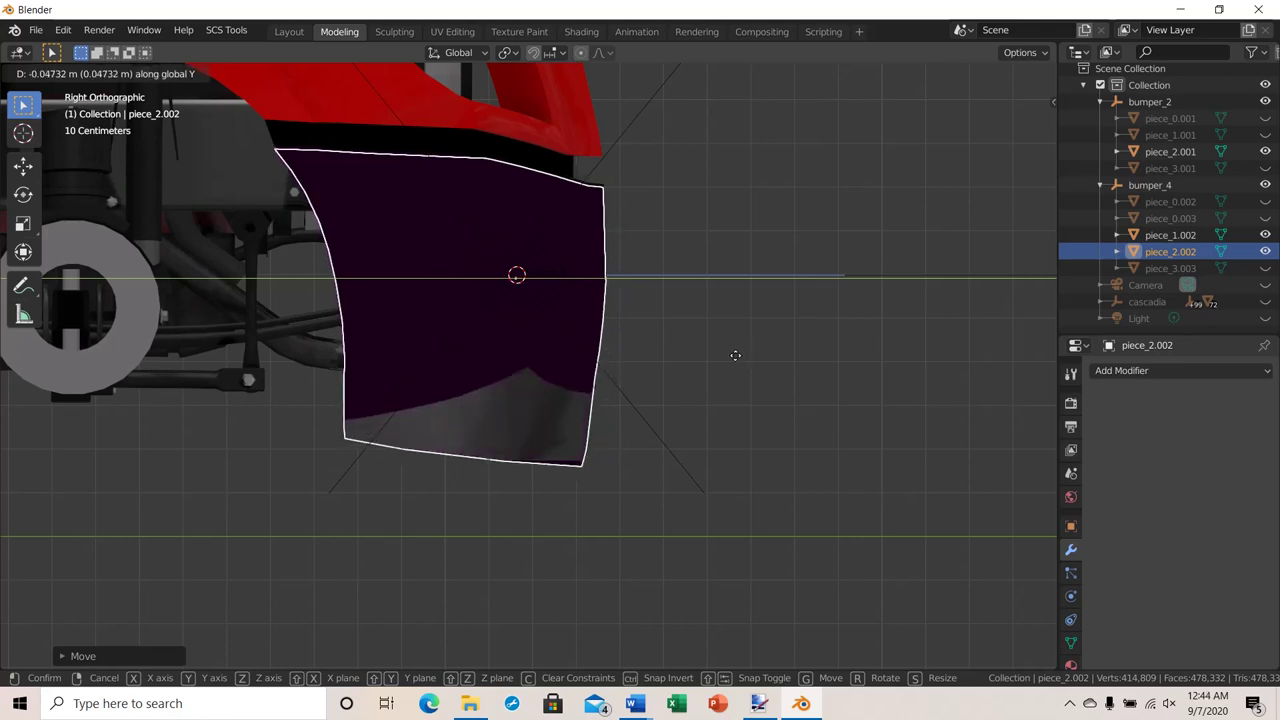
click(735, 355)
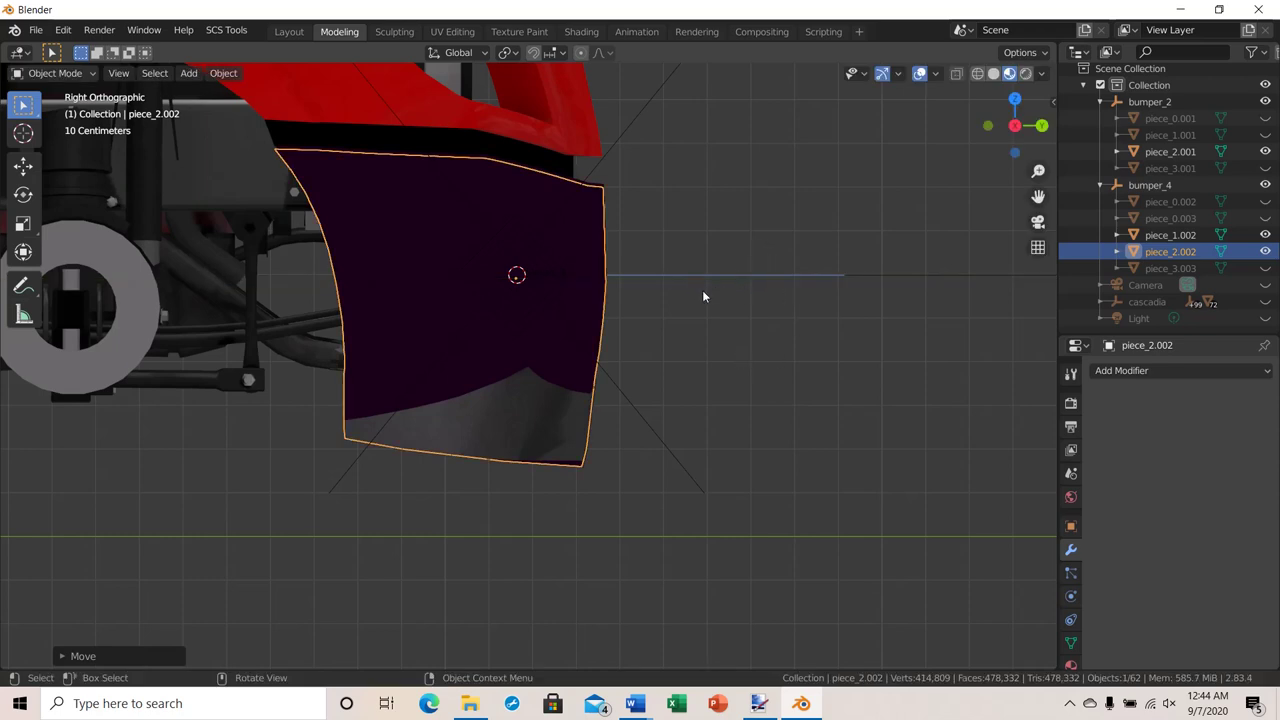
key(g)
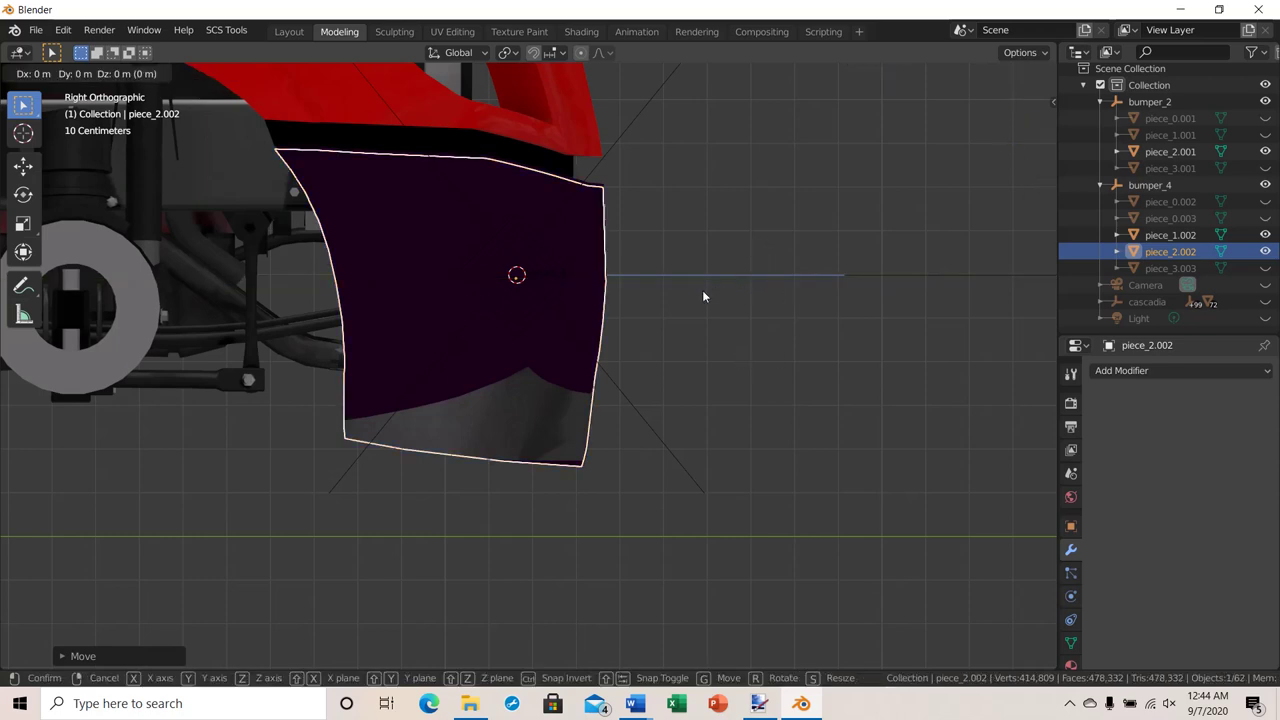
key(z)
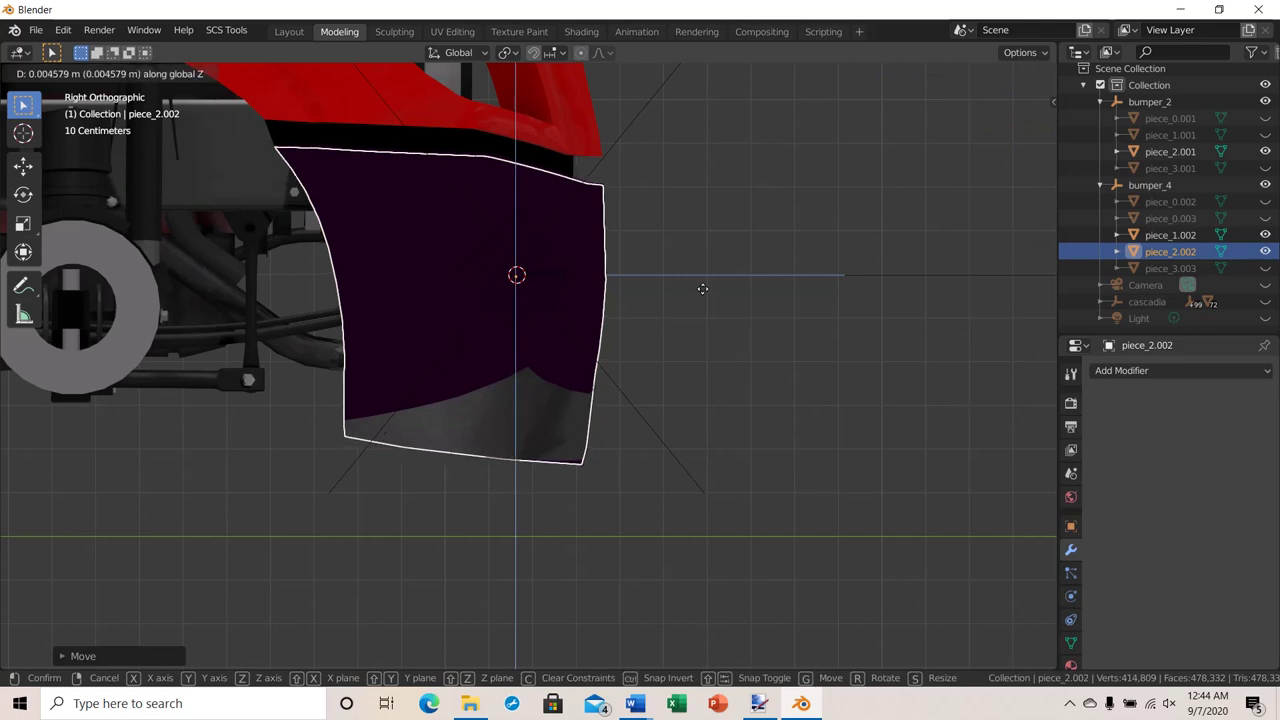
click(702, 288)
click(787, 404)
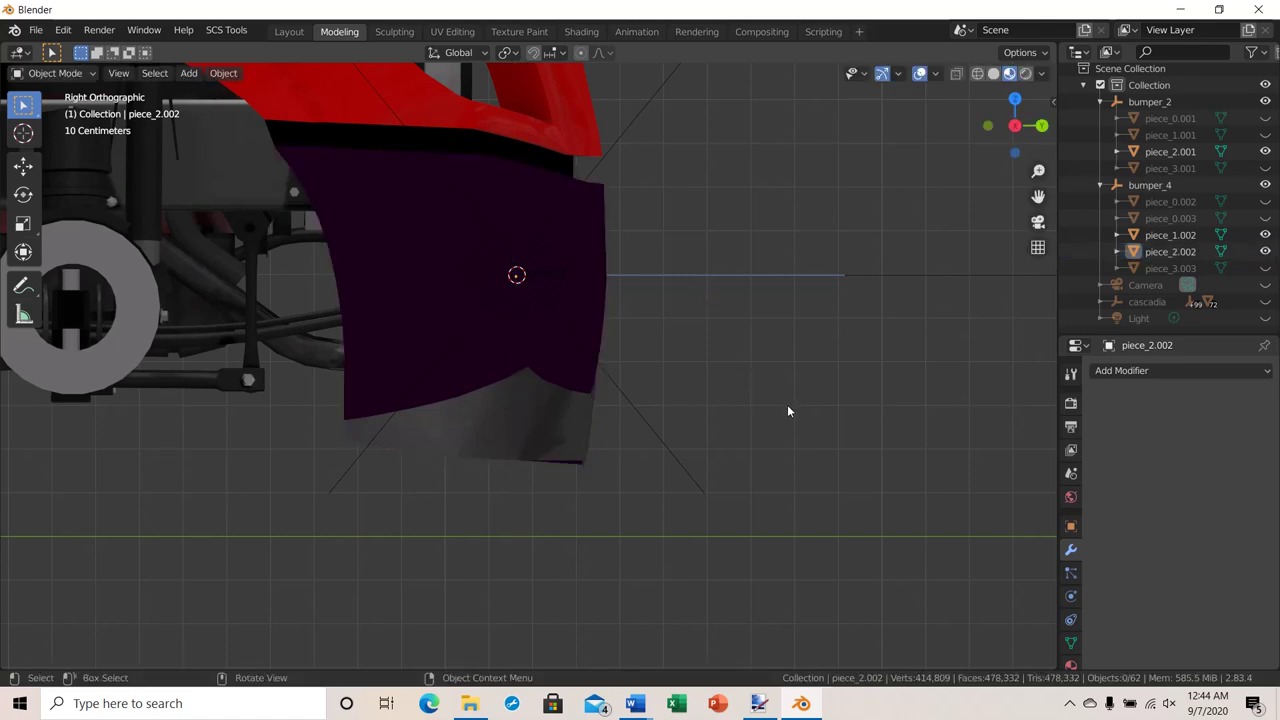
Check the fit of piece_2.002 from the front, and hide piece_2.001, piece_1.002 and piece_2.002.
scroll(786, 403, down, 1)
middle_drag(786, 415, 646, 440)
middle_drag(455, 449, 660, 453)
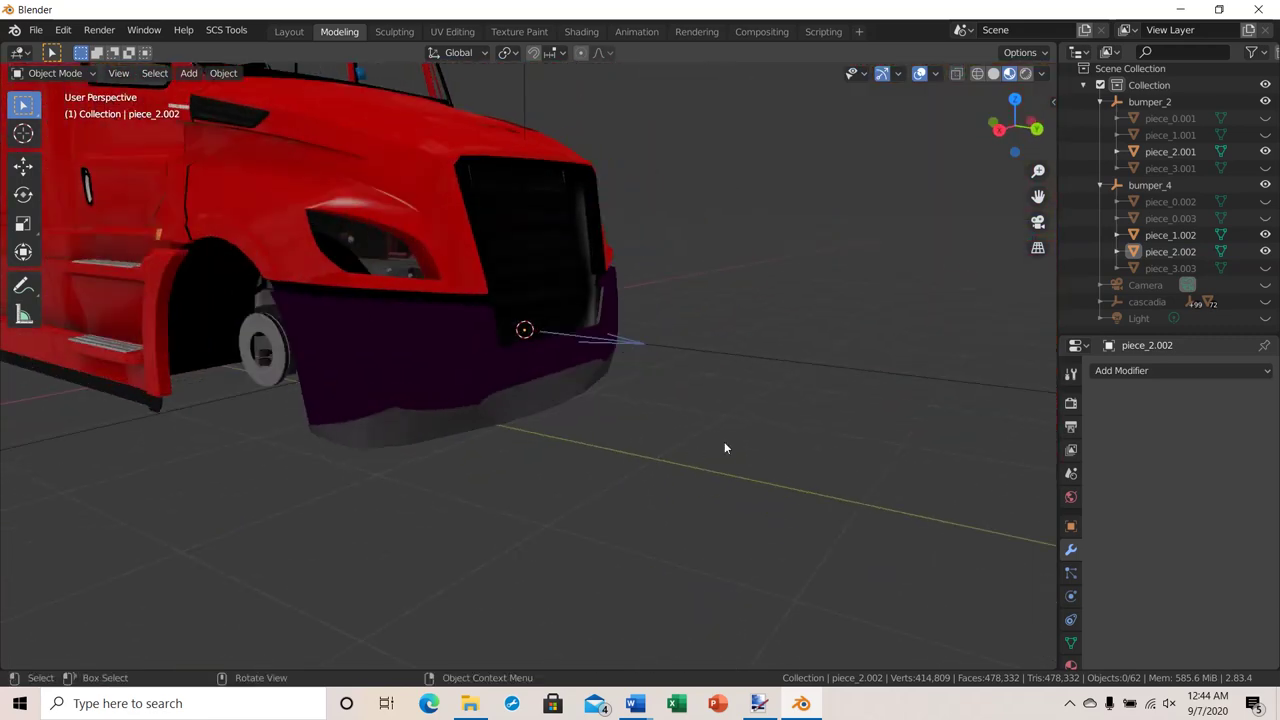
click(1265, 151)
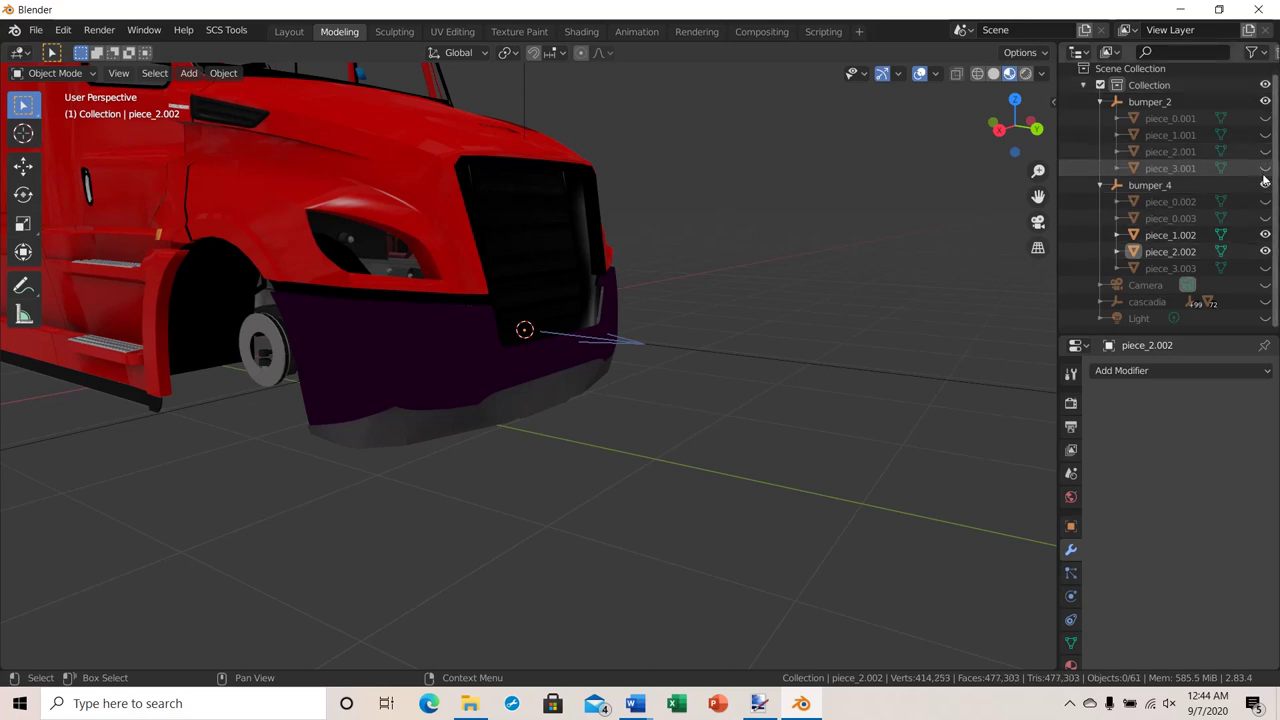
click(1265, 235)
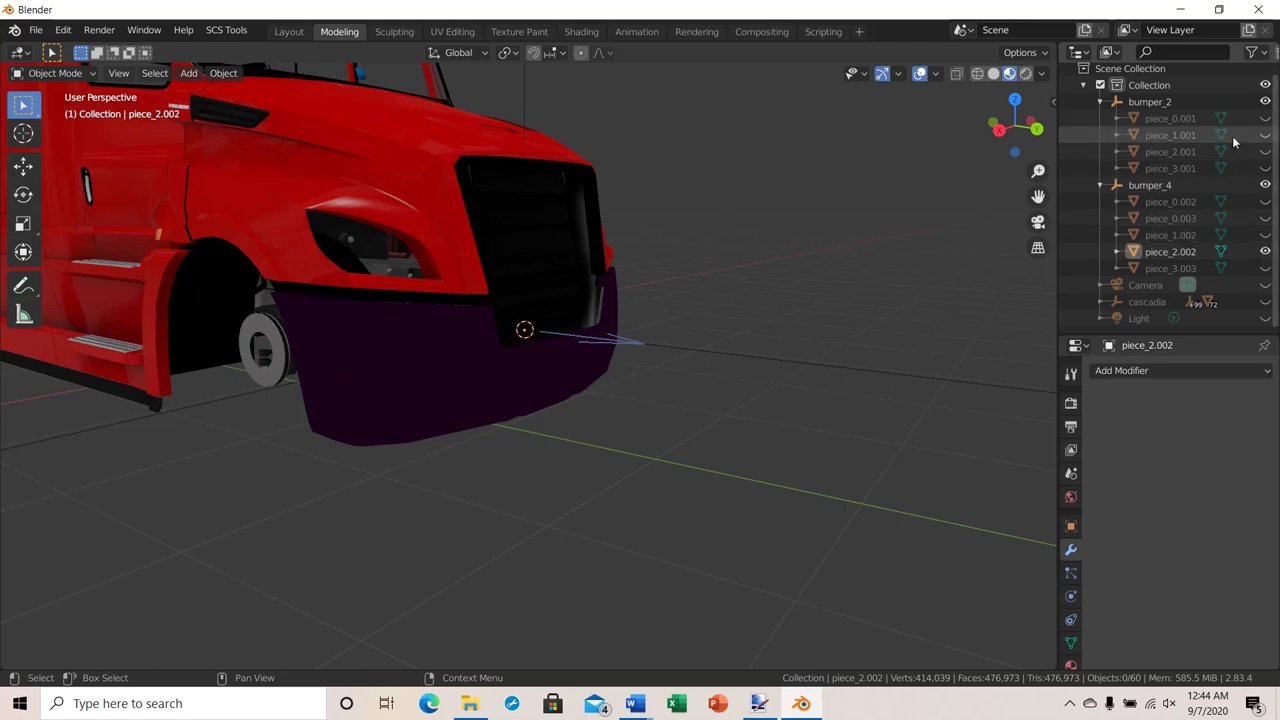
click(1265, 252)
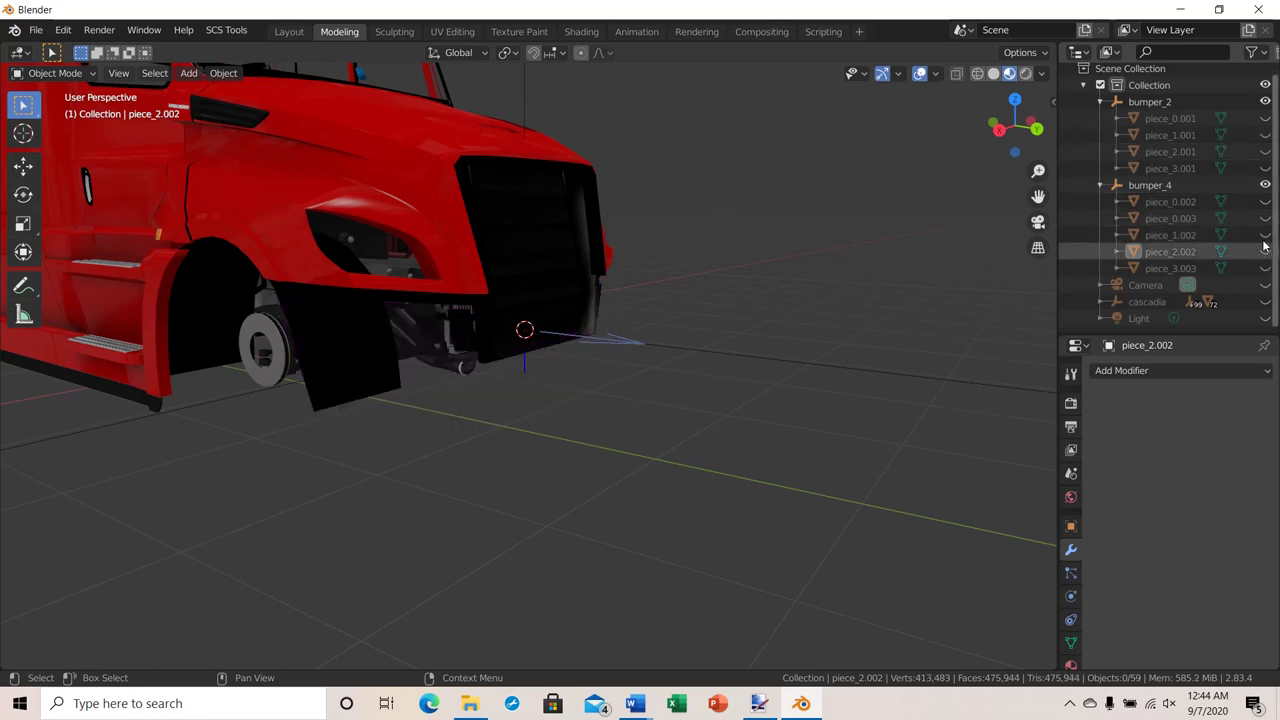
Show piece_3.001 and piece_3.003, and move piece_3.003 forward about 3.21 m along Y, directly below piece_3.001.
click(1265, 168)
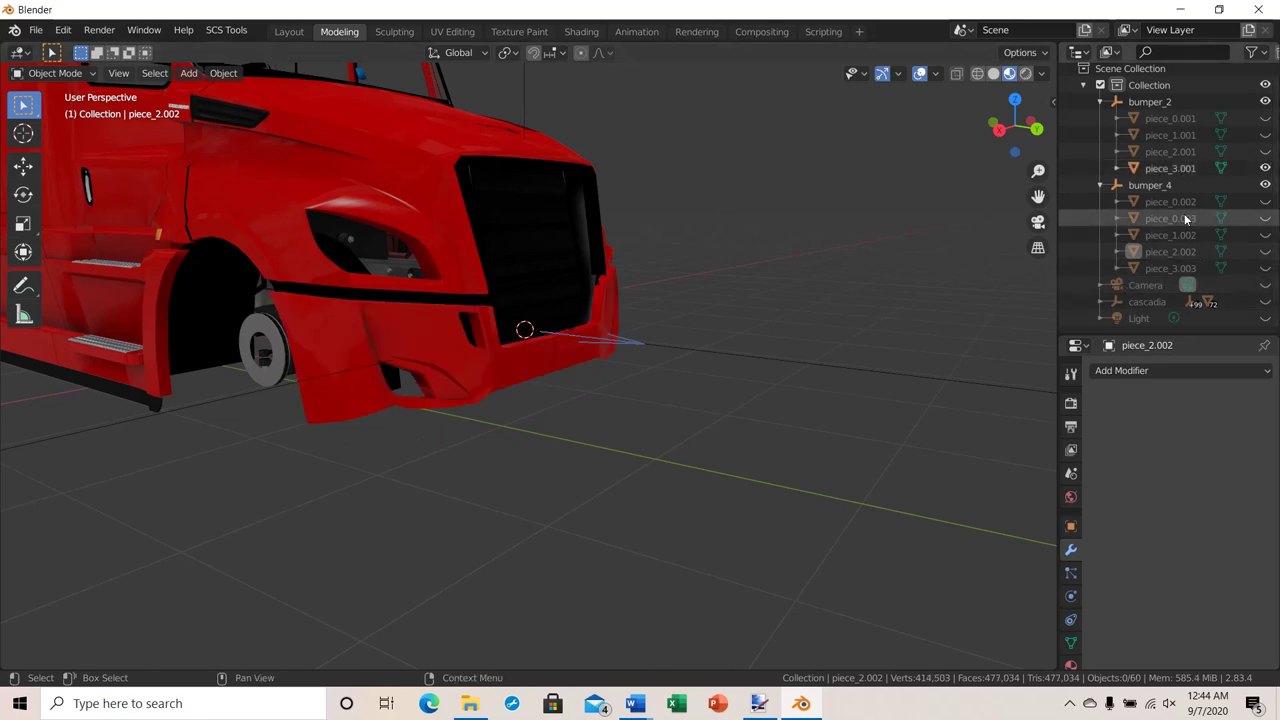
click(1265, 268)
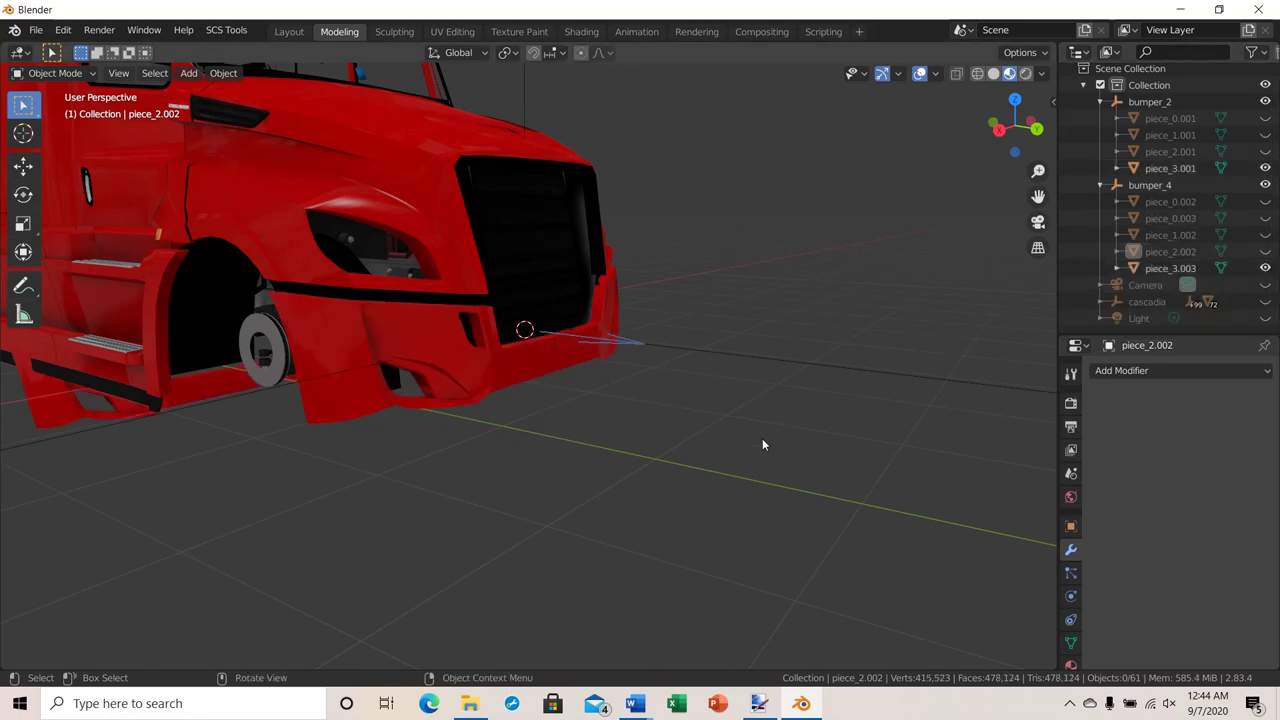
middle_drag(762, 438, 897, 417)
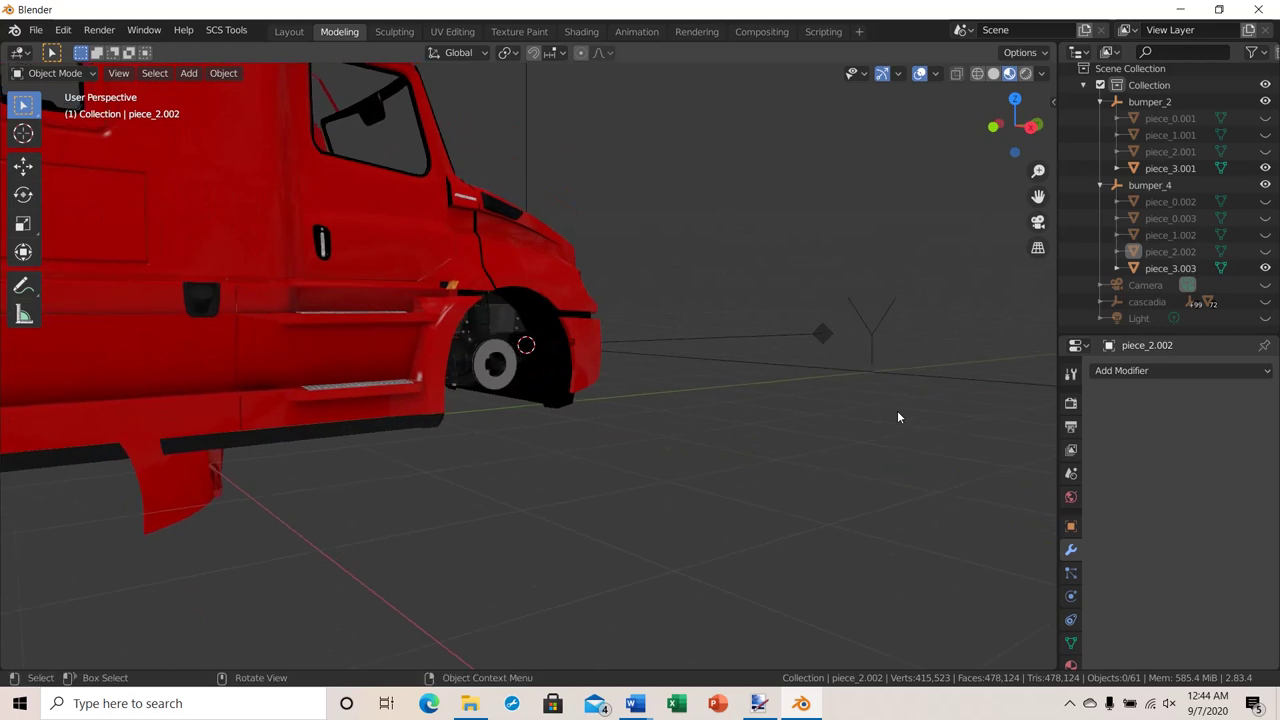
click(1031, 126)
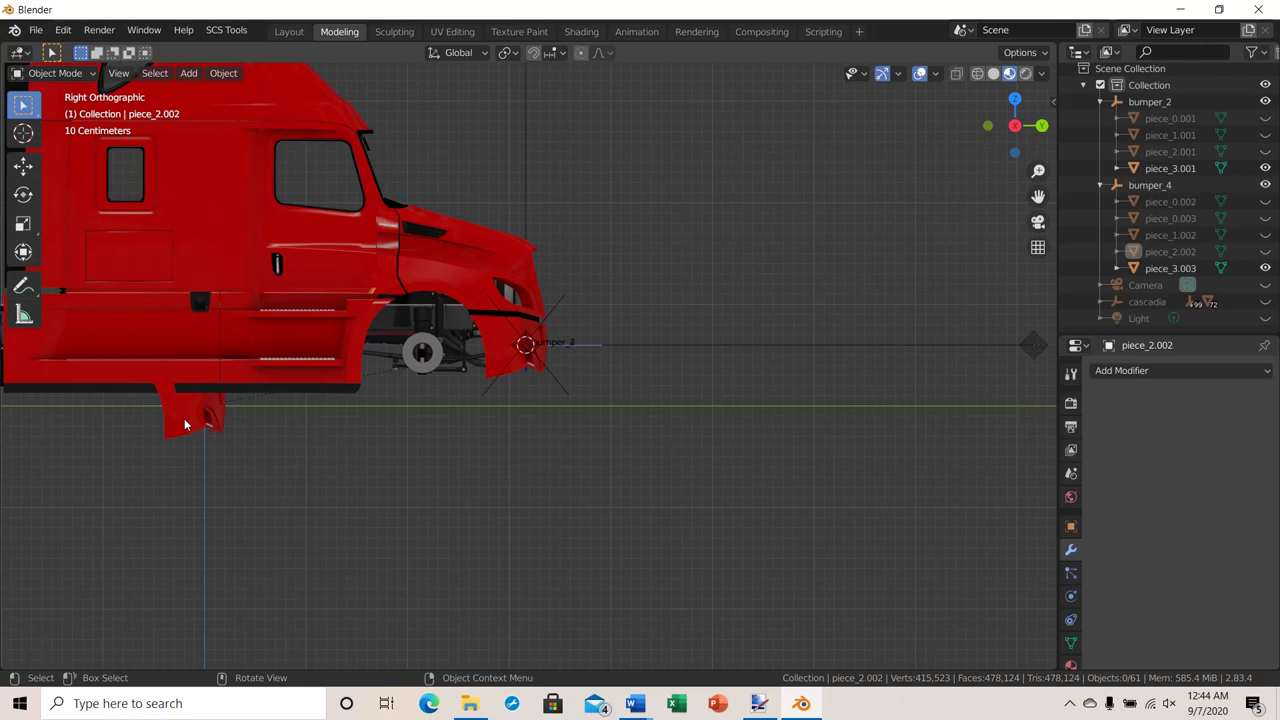
click(185, 424)
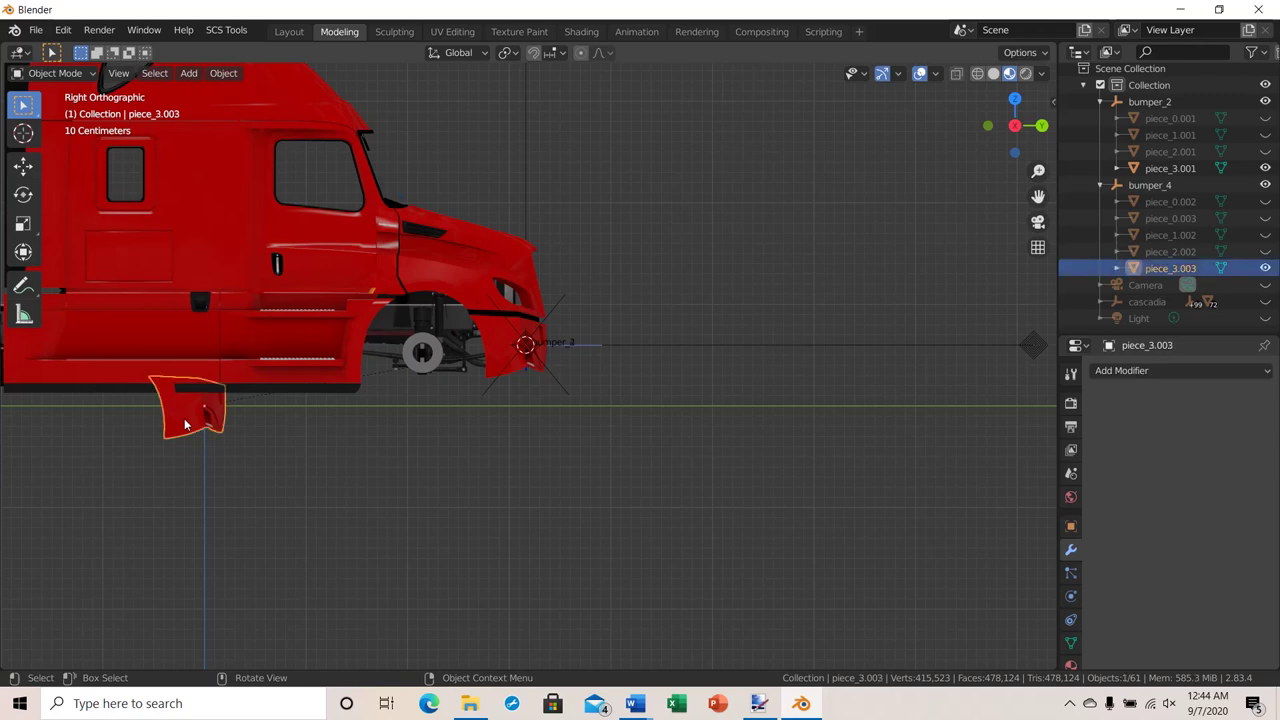
key(g)
key(y)
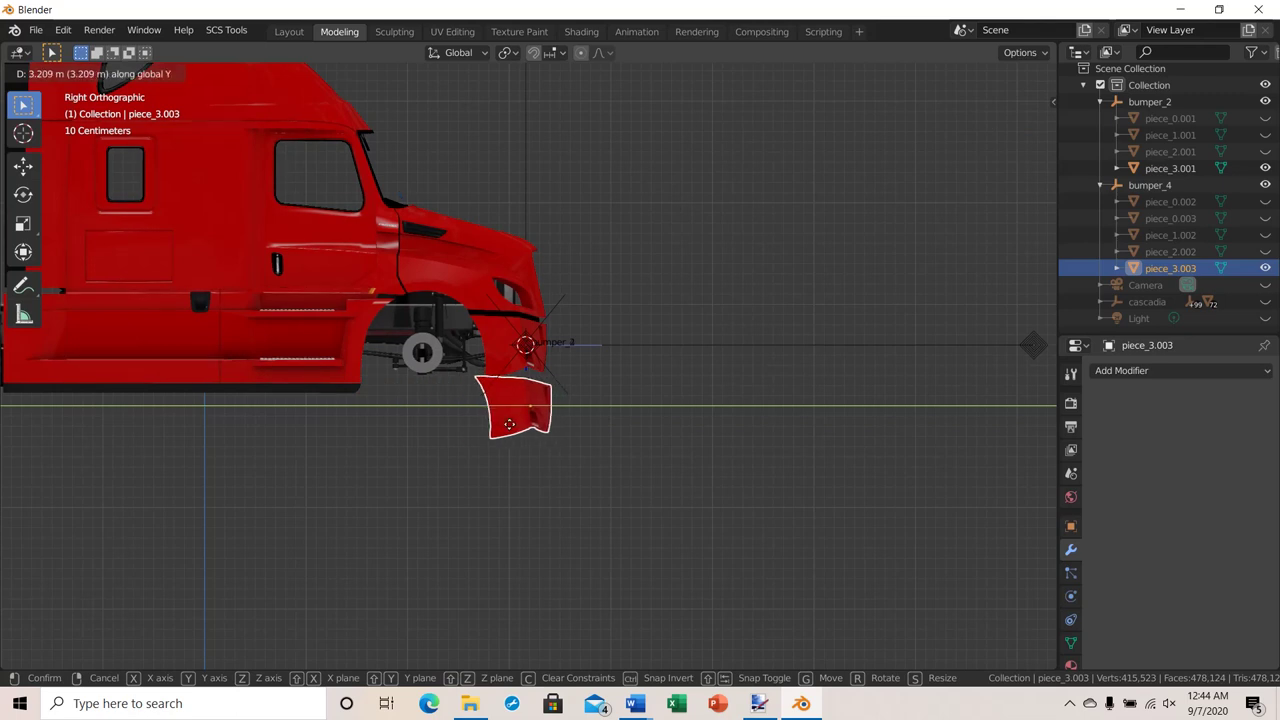
click(510, 424)
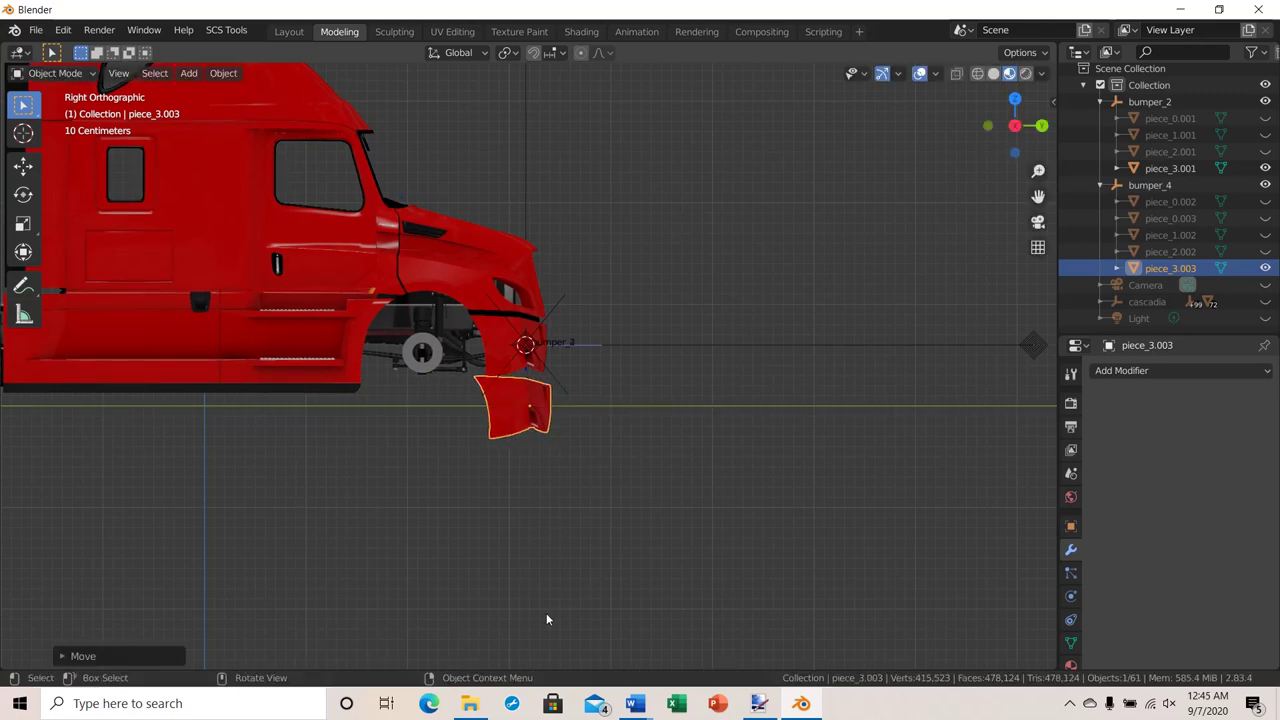
Raise piece_3.003 along Z until it overlaps piece_3.001 under the headlight.
key(g)
key(z)
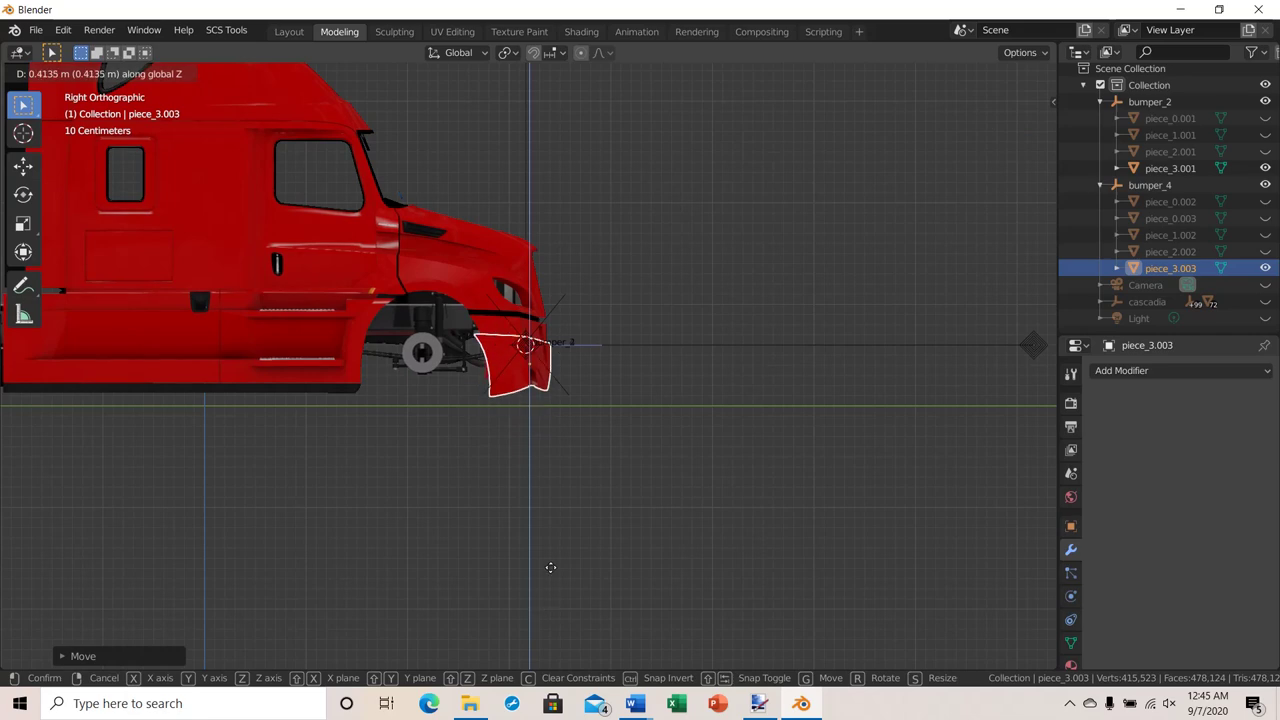
click(546, 555)
scroll(529, 502, up, 2)
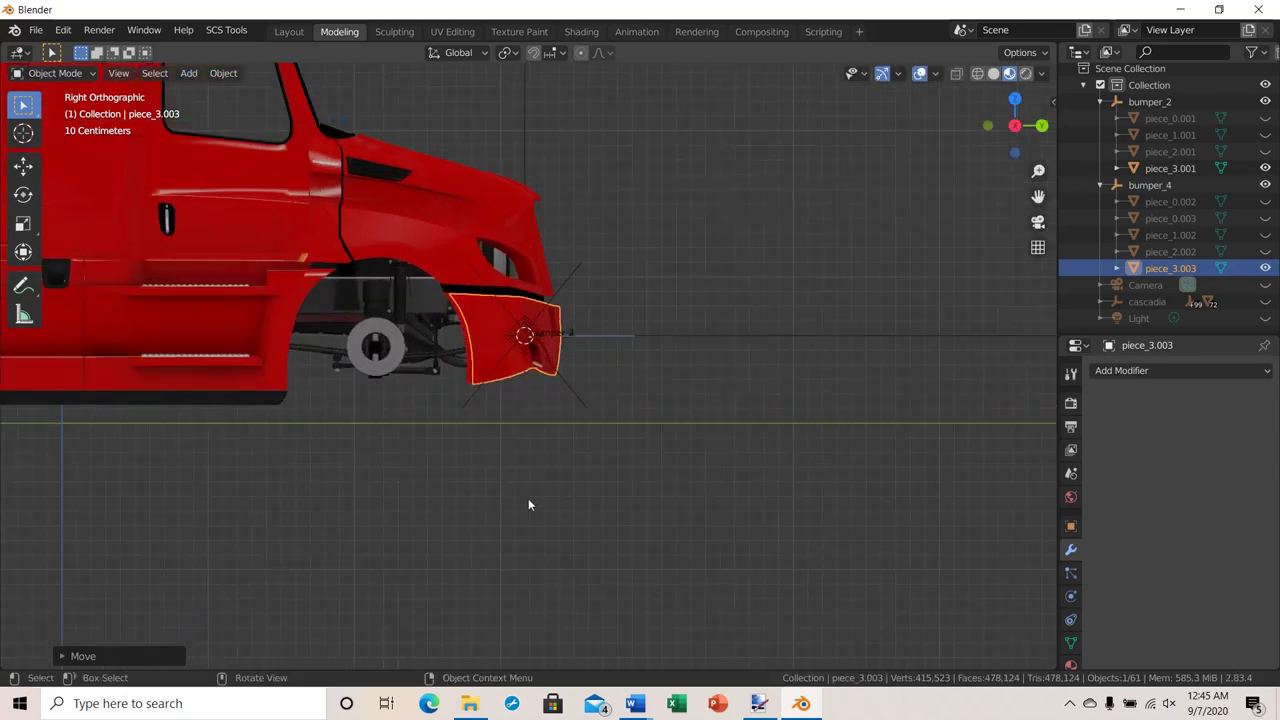
Shift piece_3.003 slightly backward along Y to line its outline up with piece_3.001 under the headlight.
scroll(529, 505, up, 4)
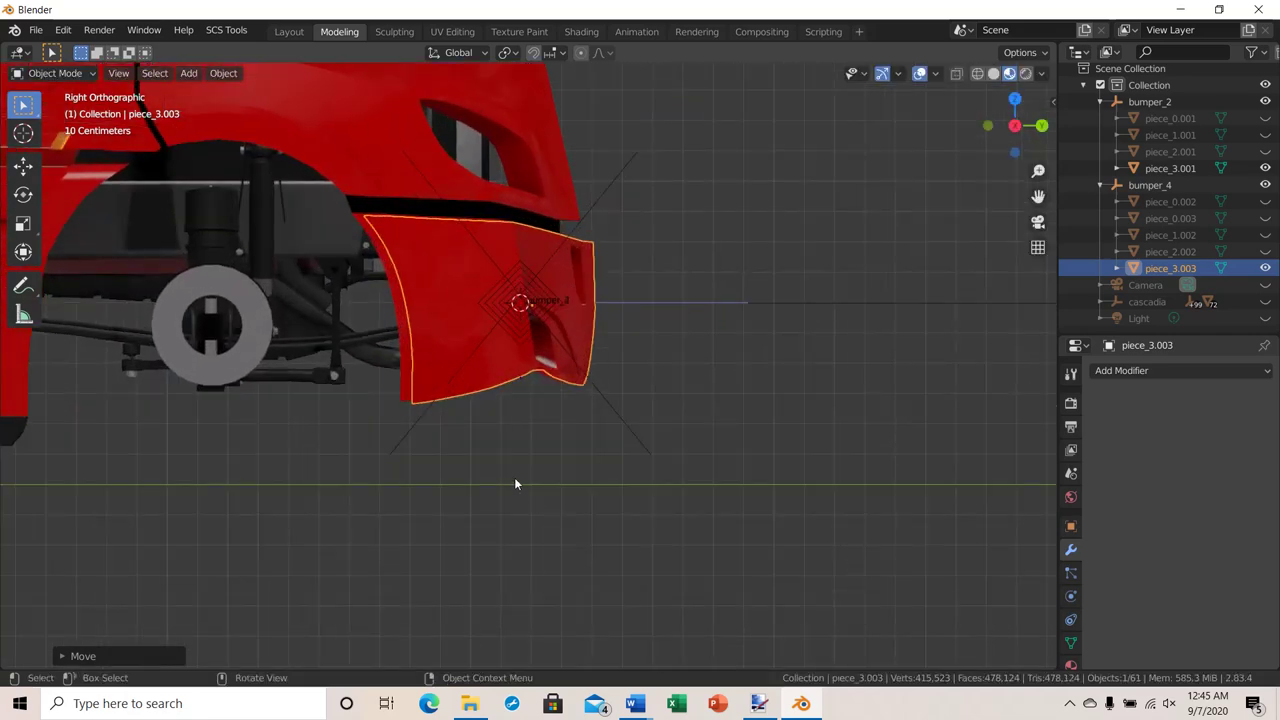
scroll(514, 477, up, 1)
key(g)
key(y)
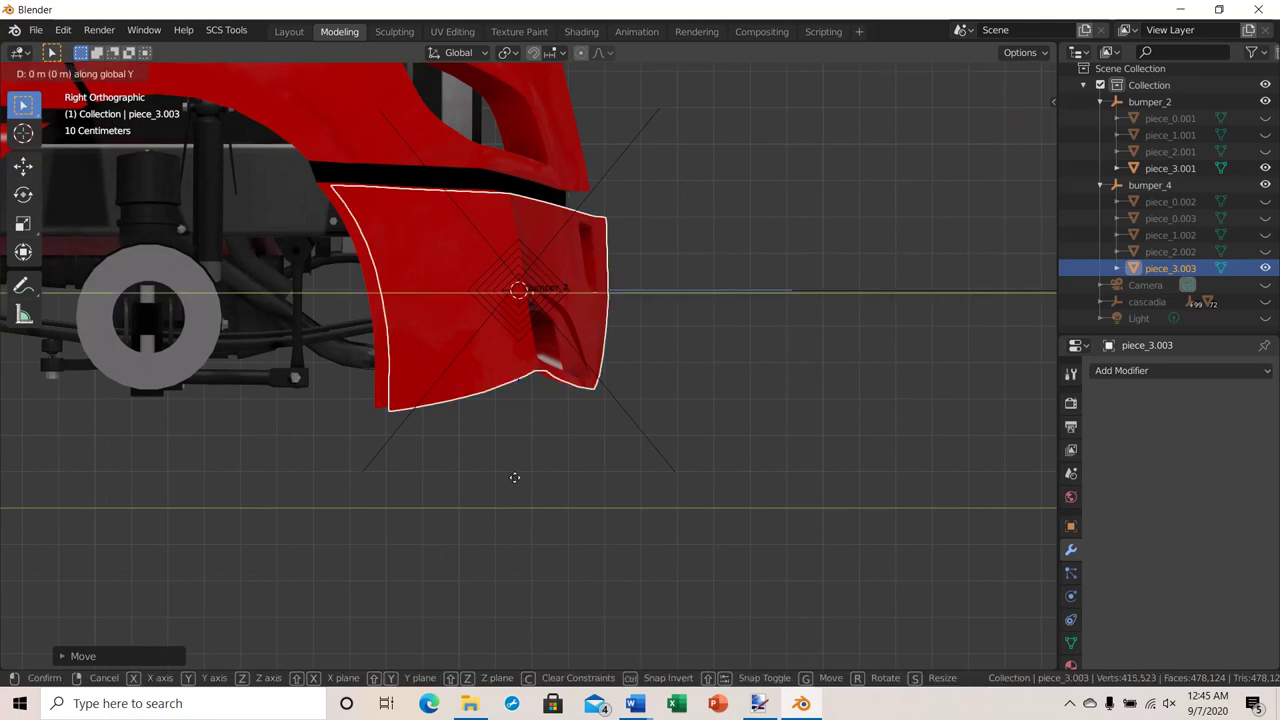
click(505, 483)
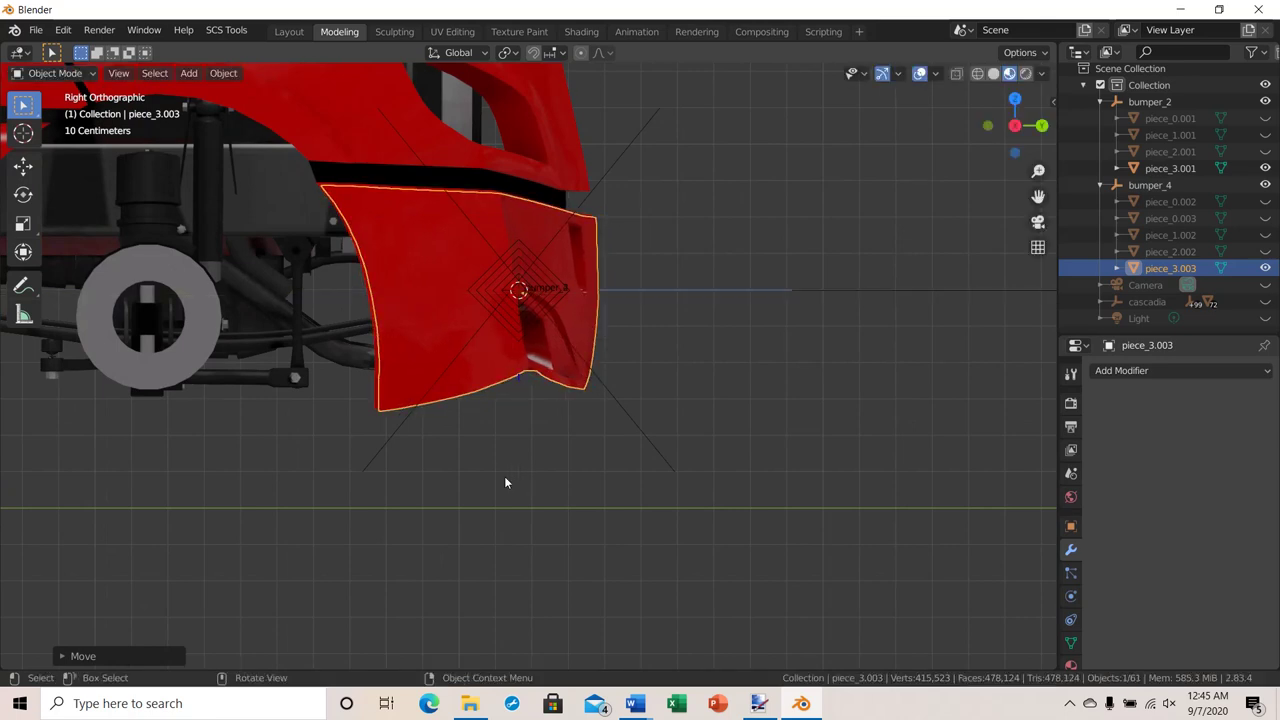
Fine-align piece_3.003 by raising it about 0.009 m along Z and moving it about -0.015 m along Y, and deselect it.
key(g)
key(z)
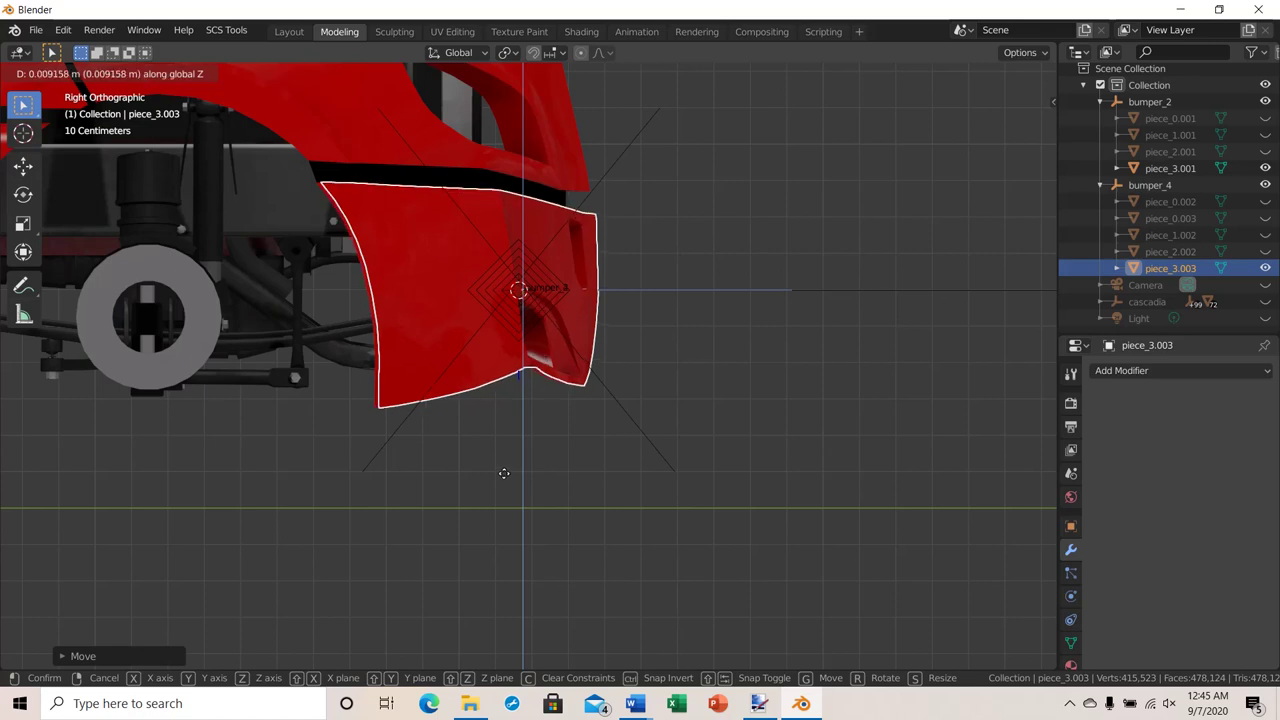
key(z)
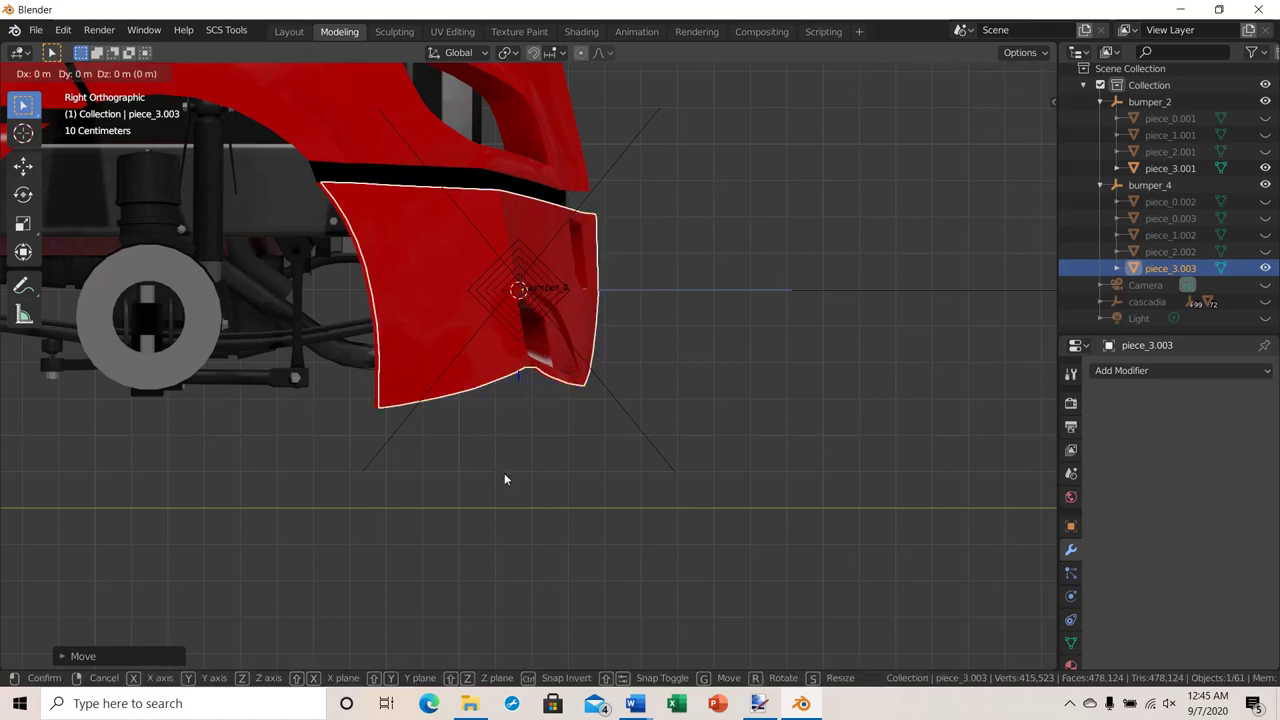
key(y)
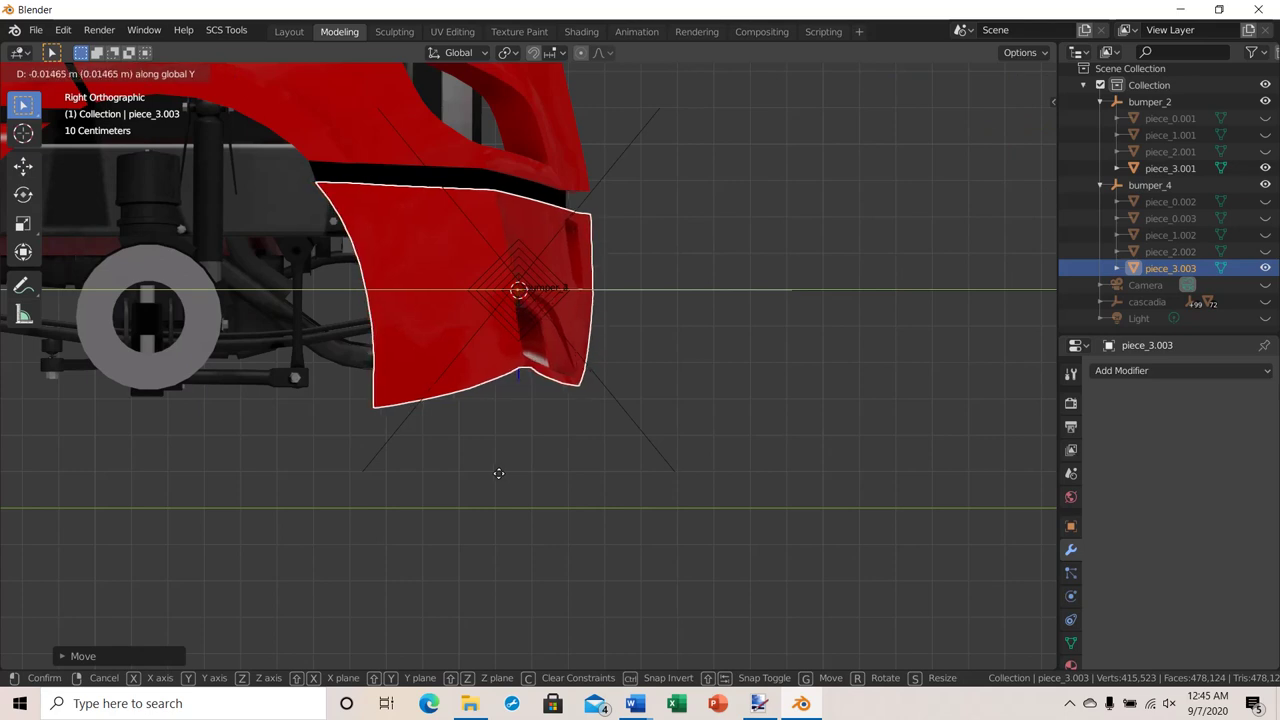
click(498, 473)
click(651, 477)
Hide piece_3.001 and show piece_0.002, piece_0.003, piece_1.002 and piece_2.002 of bumper_4.
middle_drag(651, 477, 628, 531)
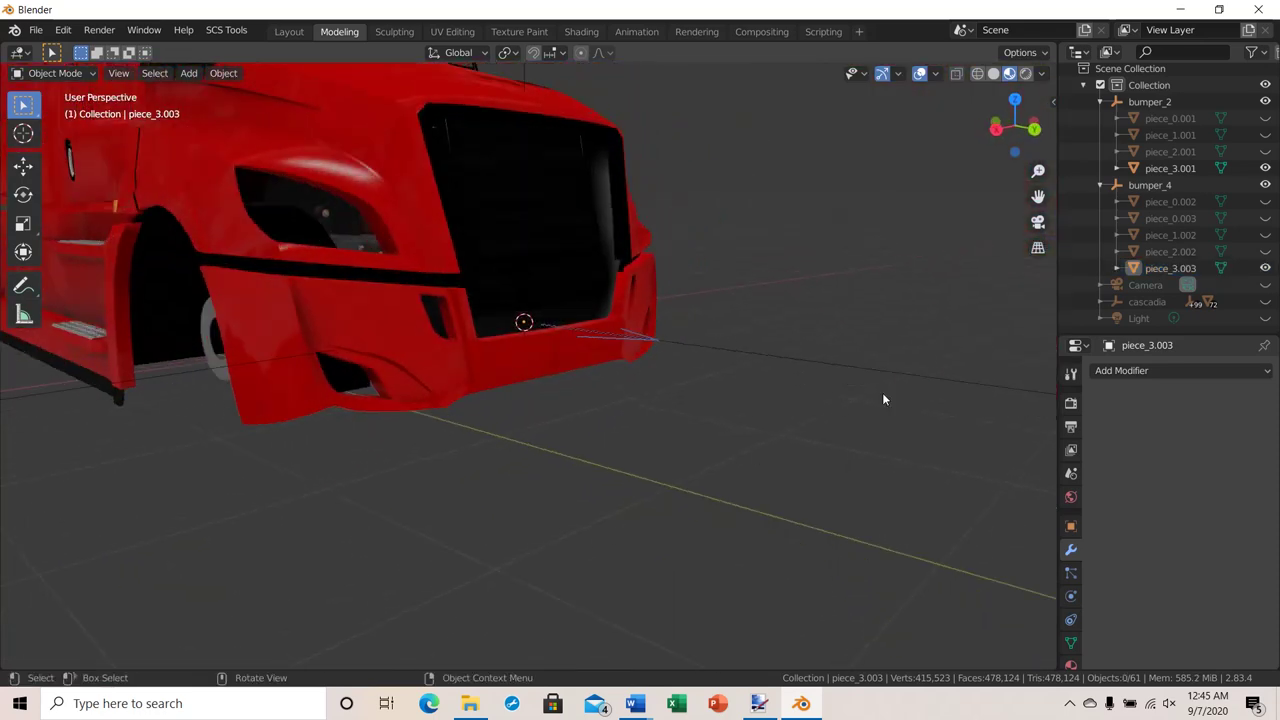
click(1265, 169)
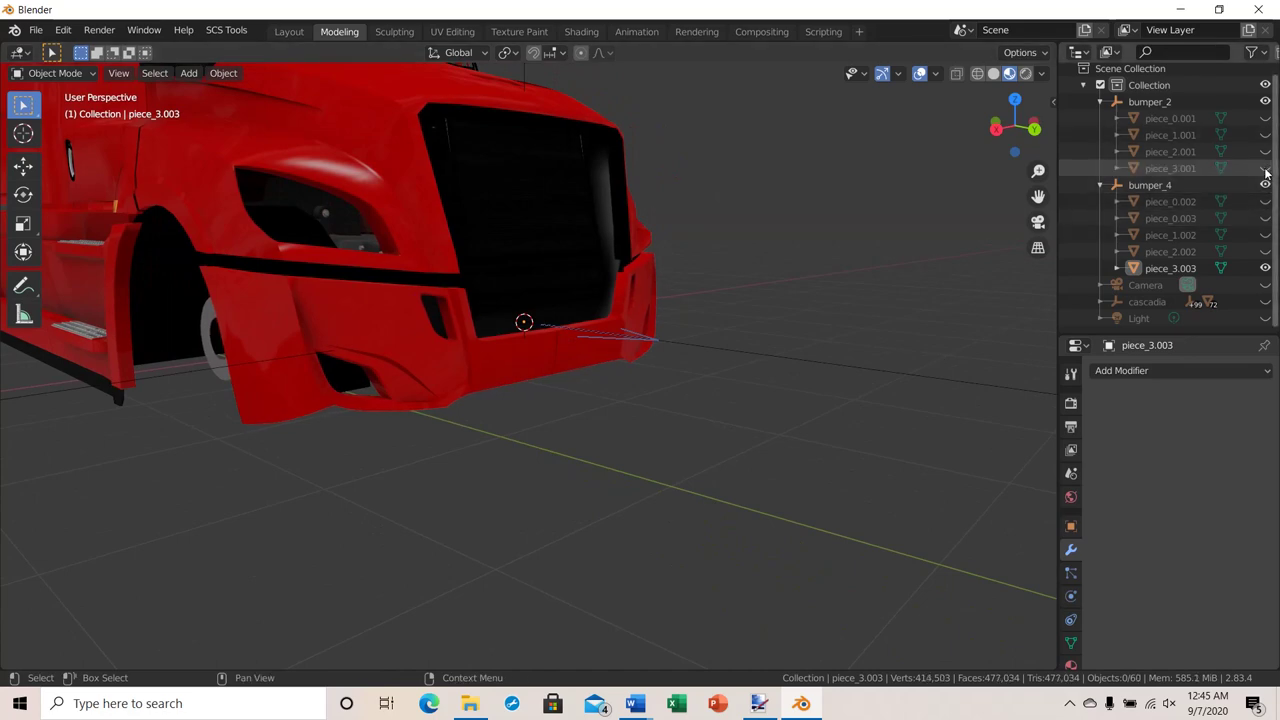
scroll(771, 384, down, 3)
middle_drag(771, 384, 937, 351)
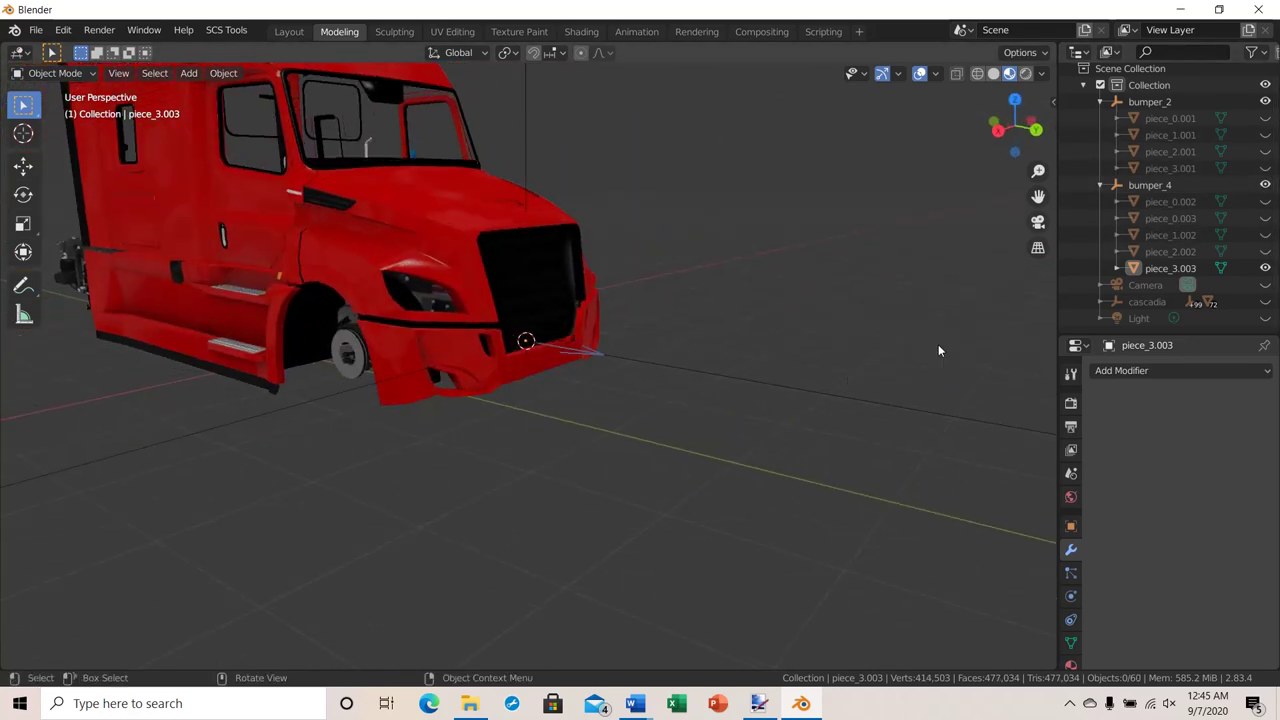
click(1265, 201)
click(1265, 218)
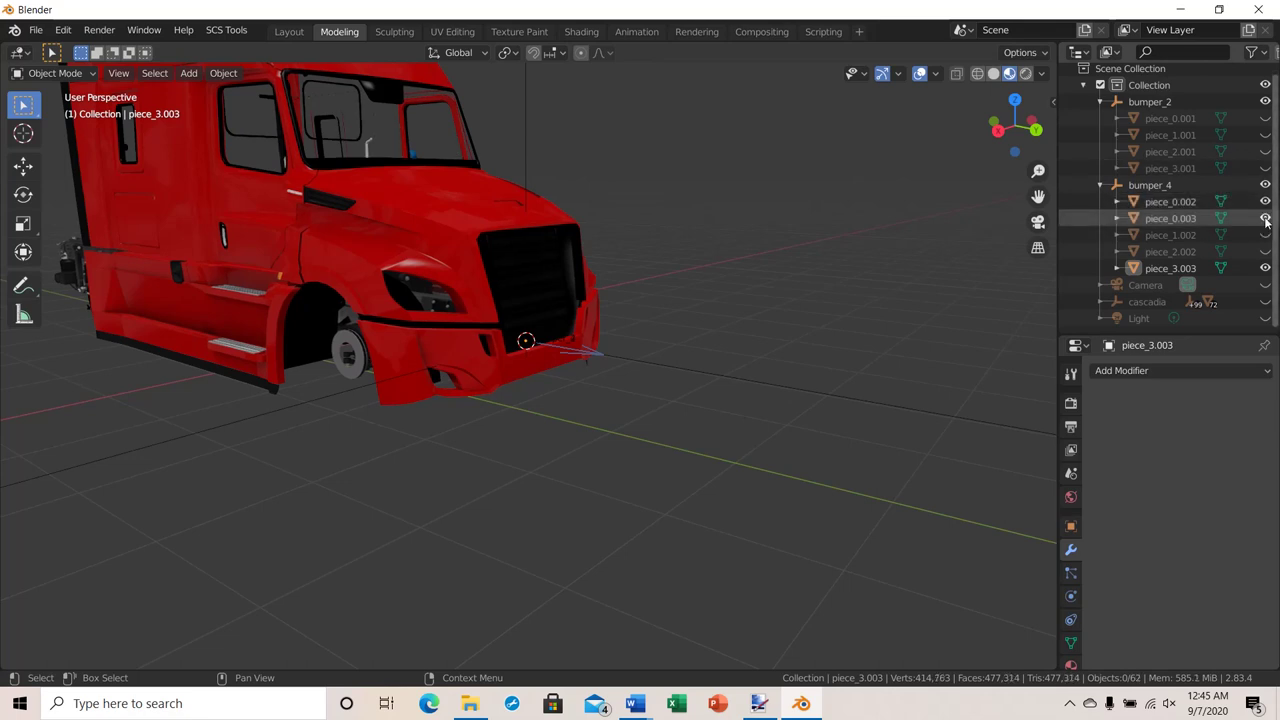
click(1265, 235)
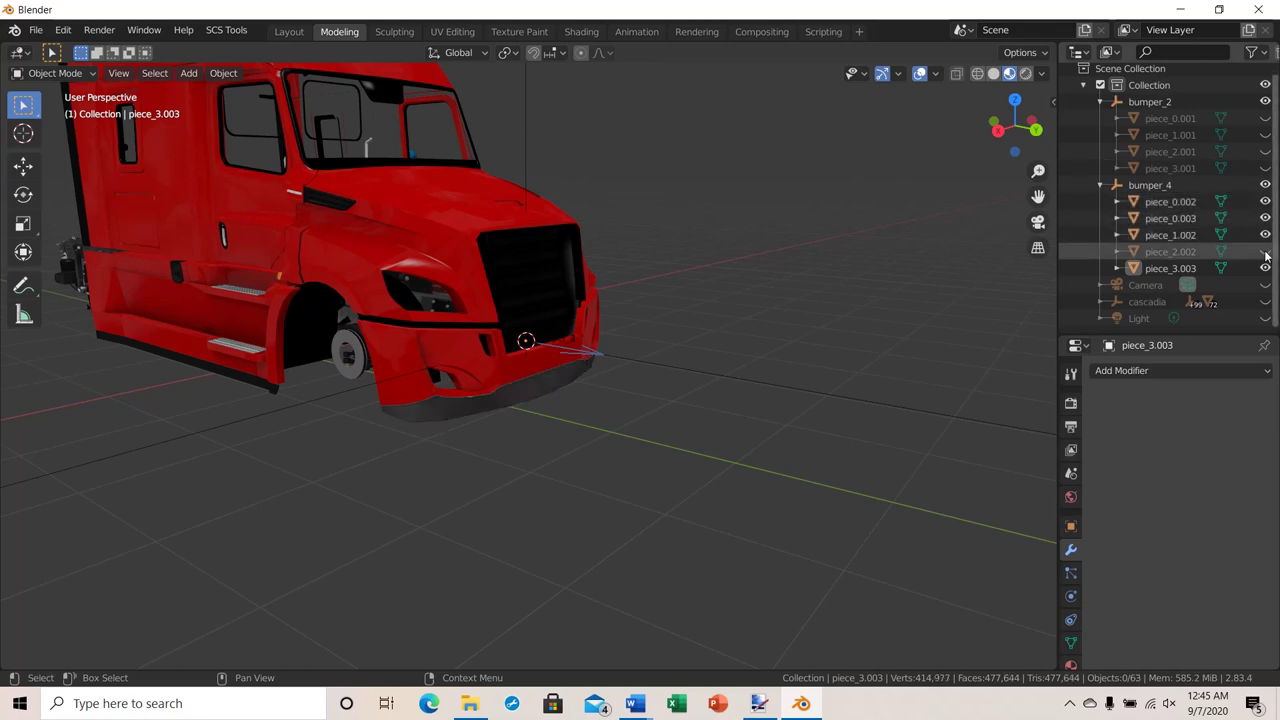
click(1265, 252)
Delete the stray piece_0.003 lying on the ground beside the cab from bumper_4.
middle_drag(1003, 416, 840, 414)
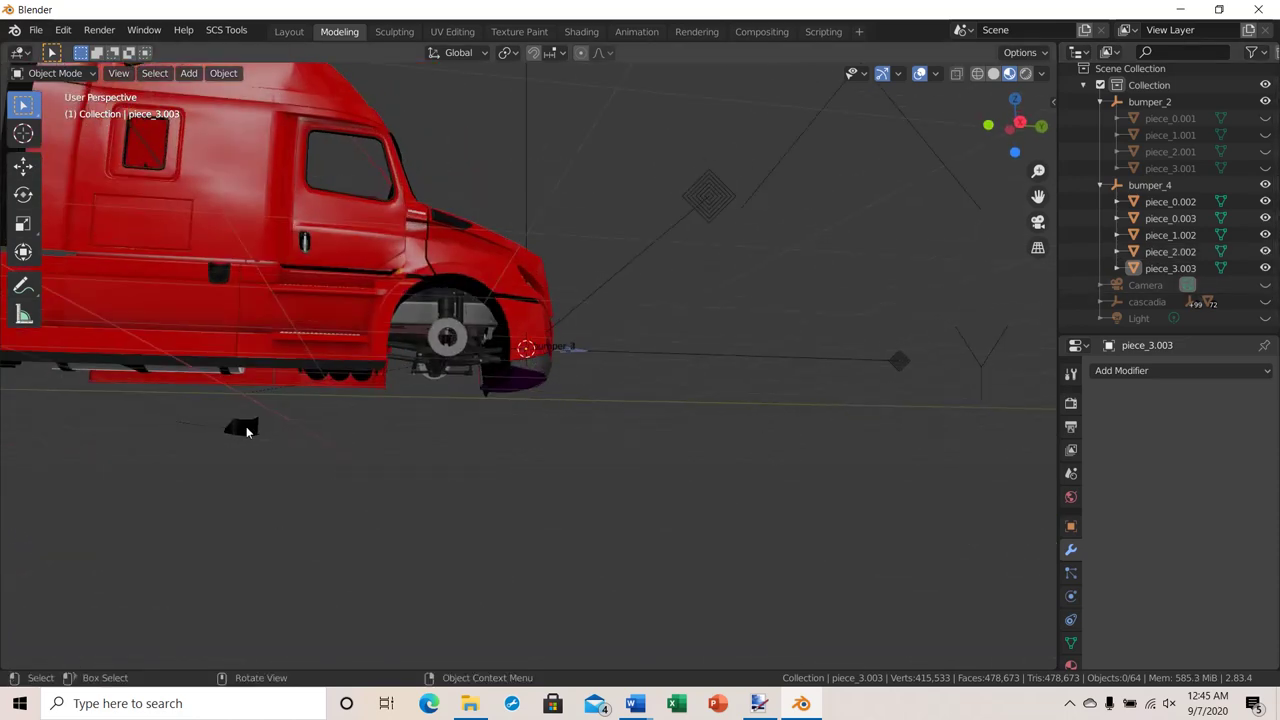
click(246, 426)
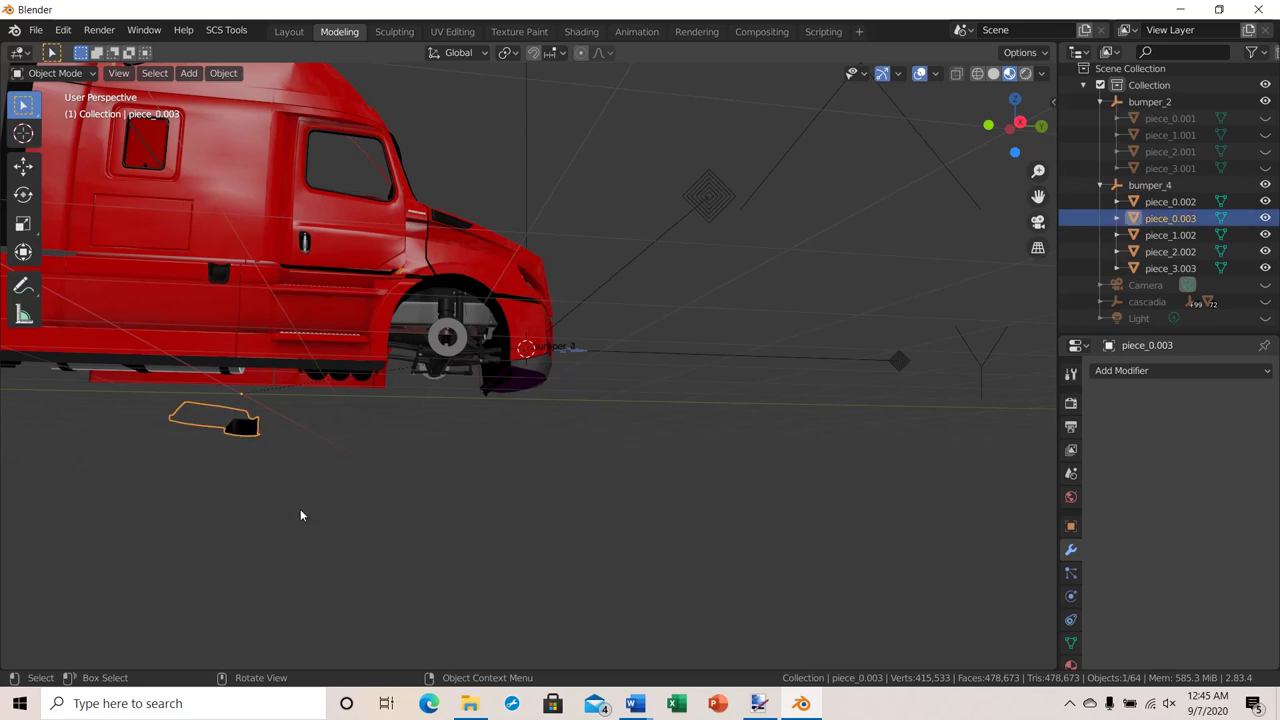
middle_drag(300, 515, 342, 534)
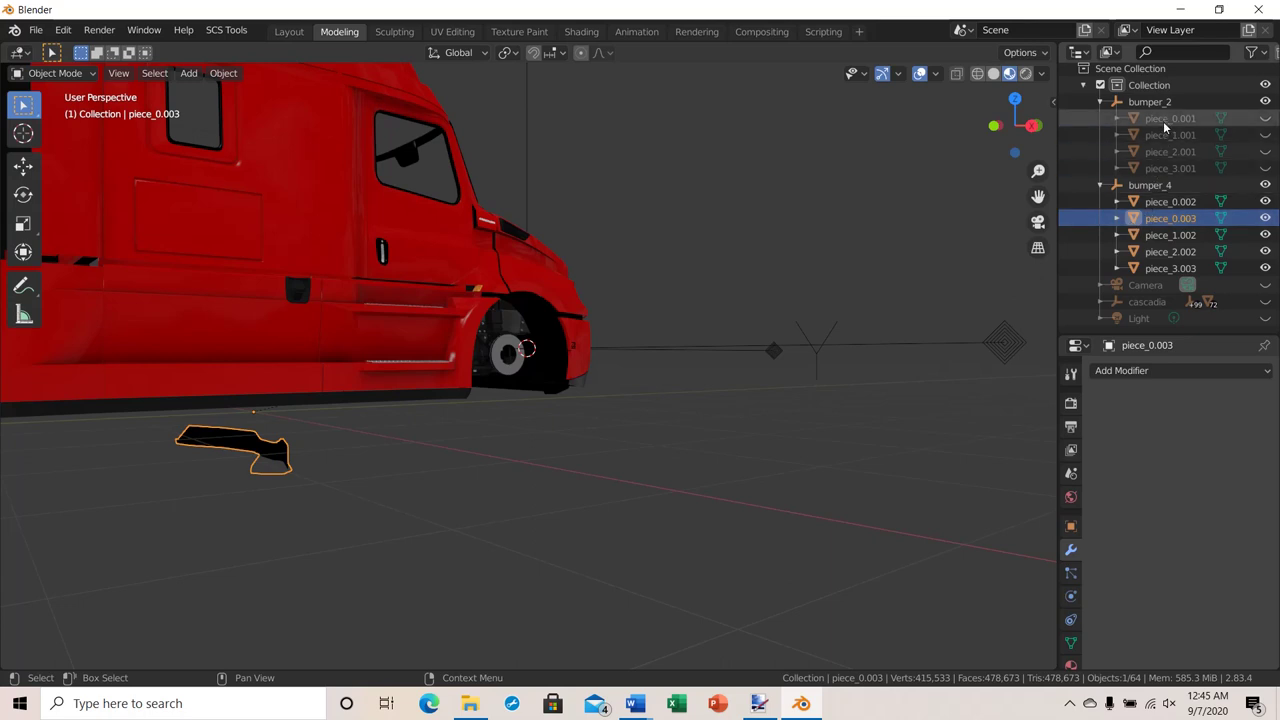
right_click(1160, 222)
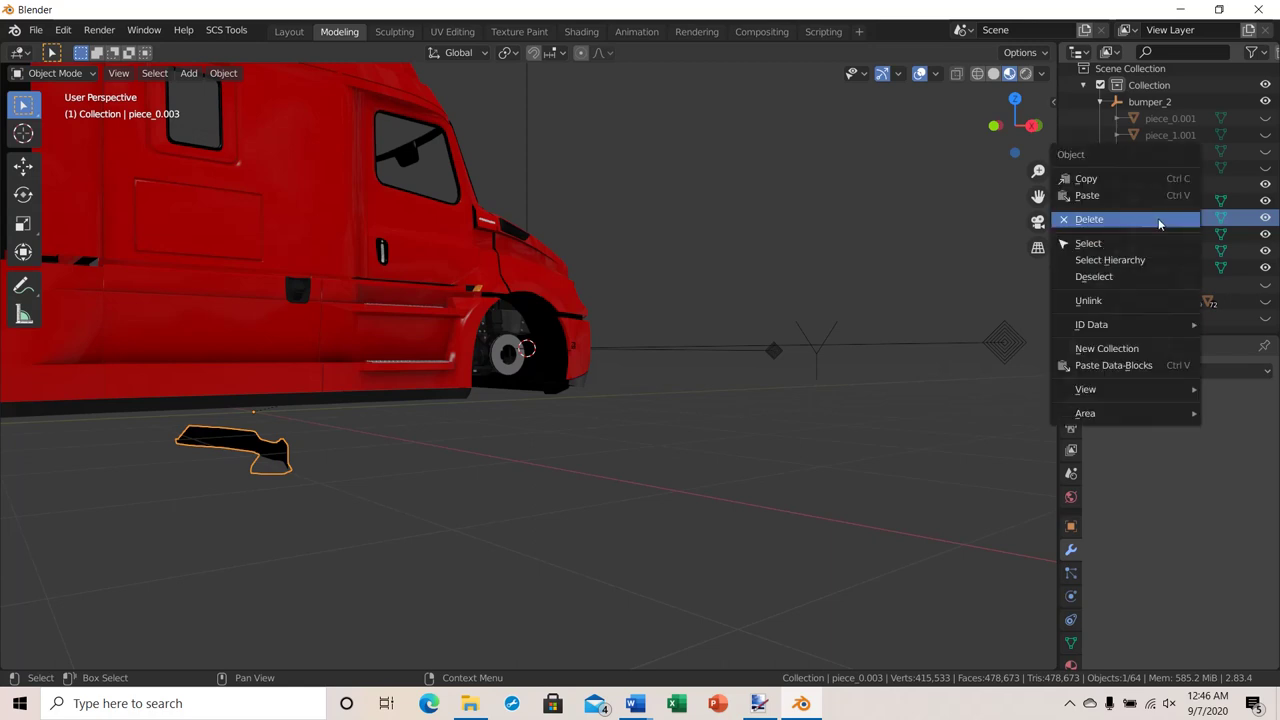
click(1157, 218)
Check the assembled bumper_4 from the front, and hide its pieces.
middle_drag(826, 438, 538, 384)
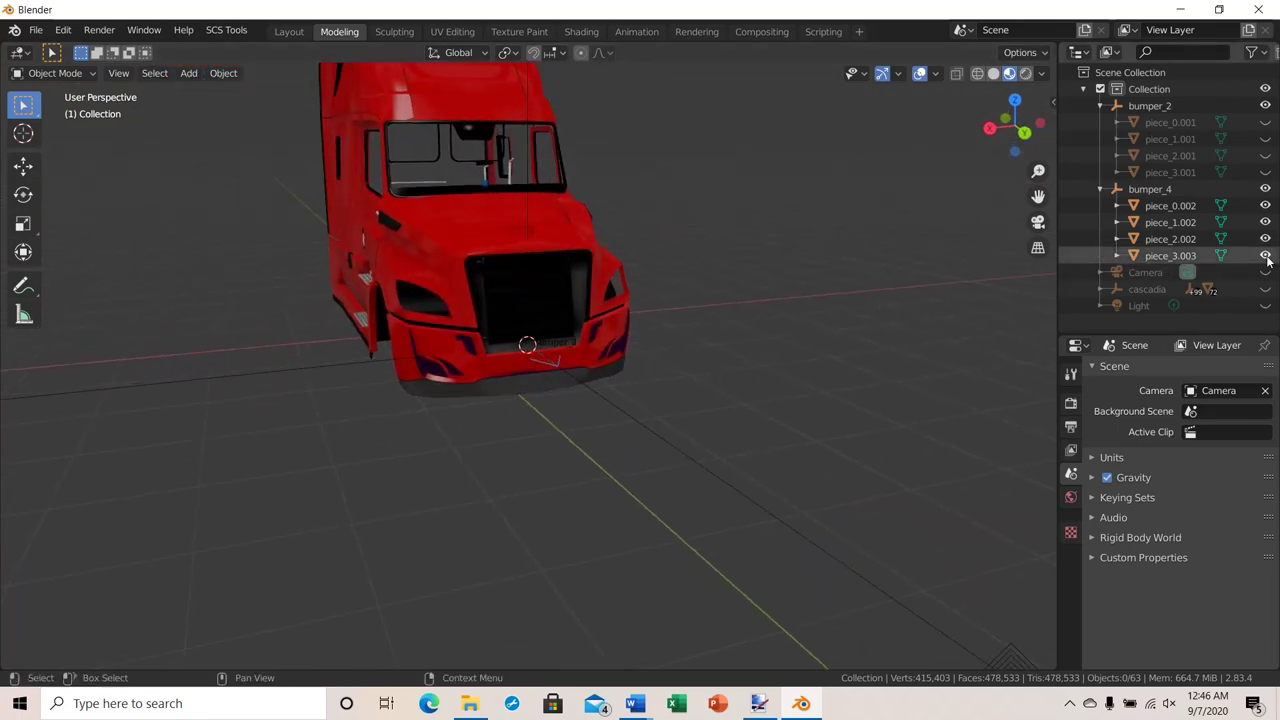
scroll(607, 365, up, 4)
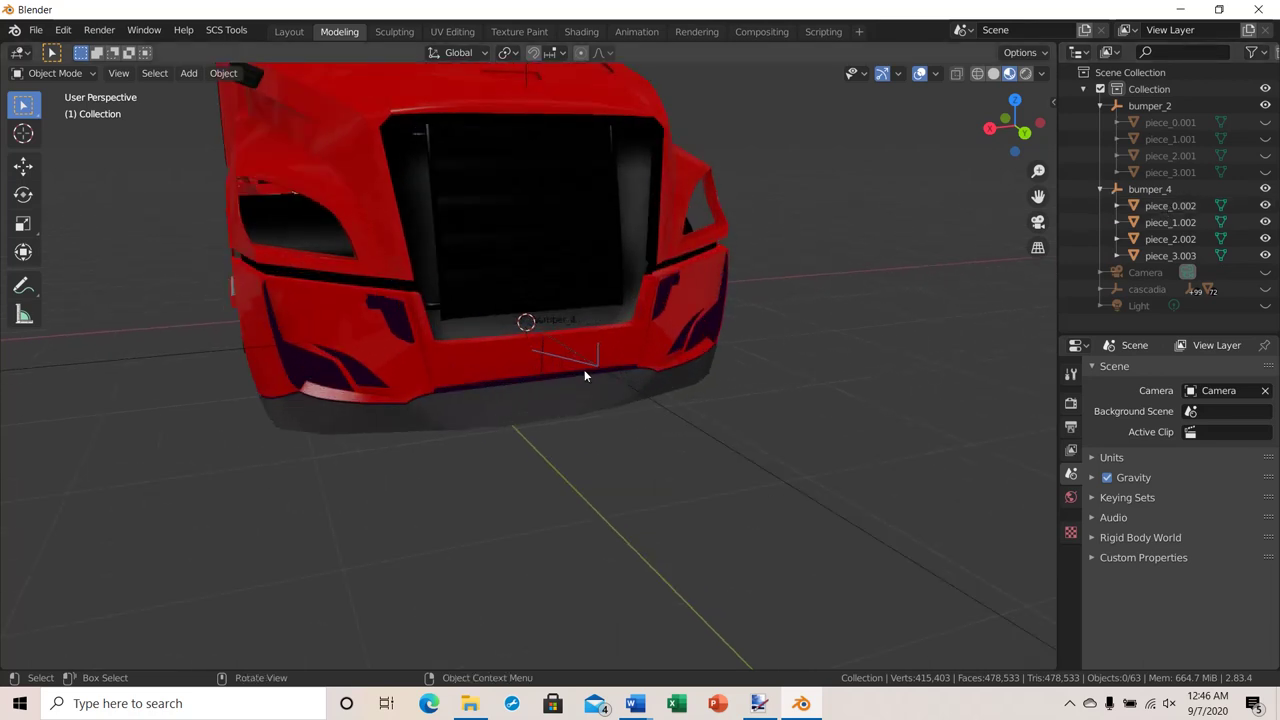
middle_drag(584, 369, 571, 376)
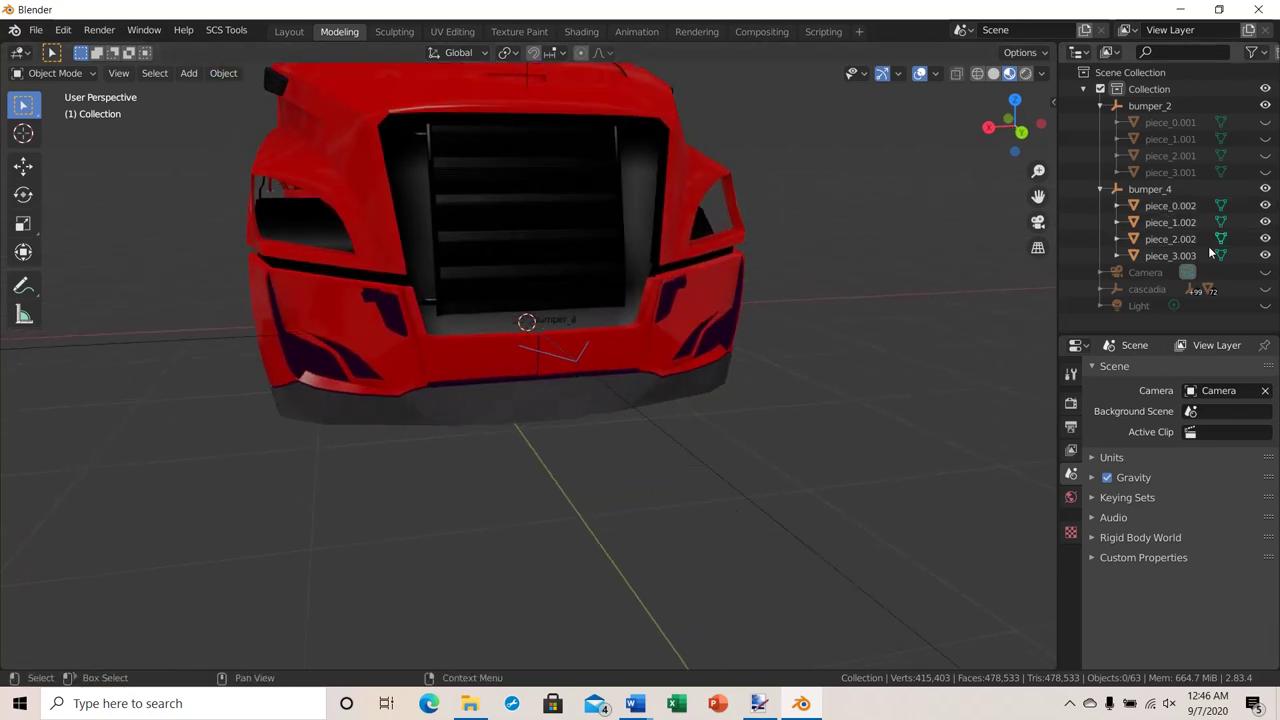
click(1265, 256)
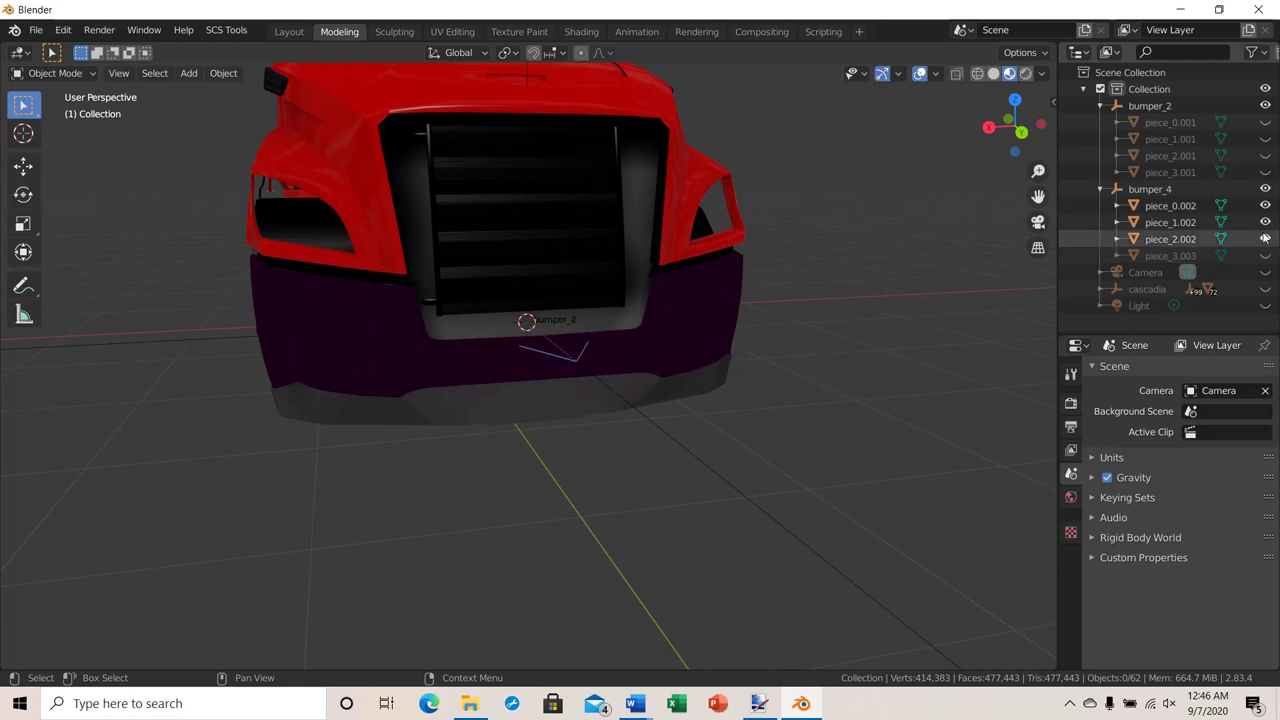
click(1265, 239)
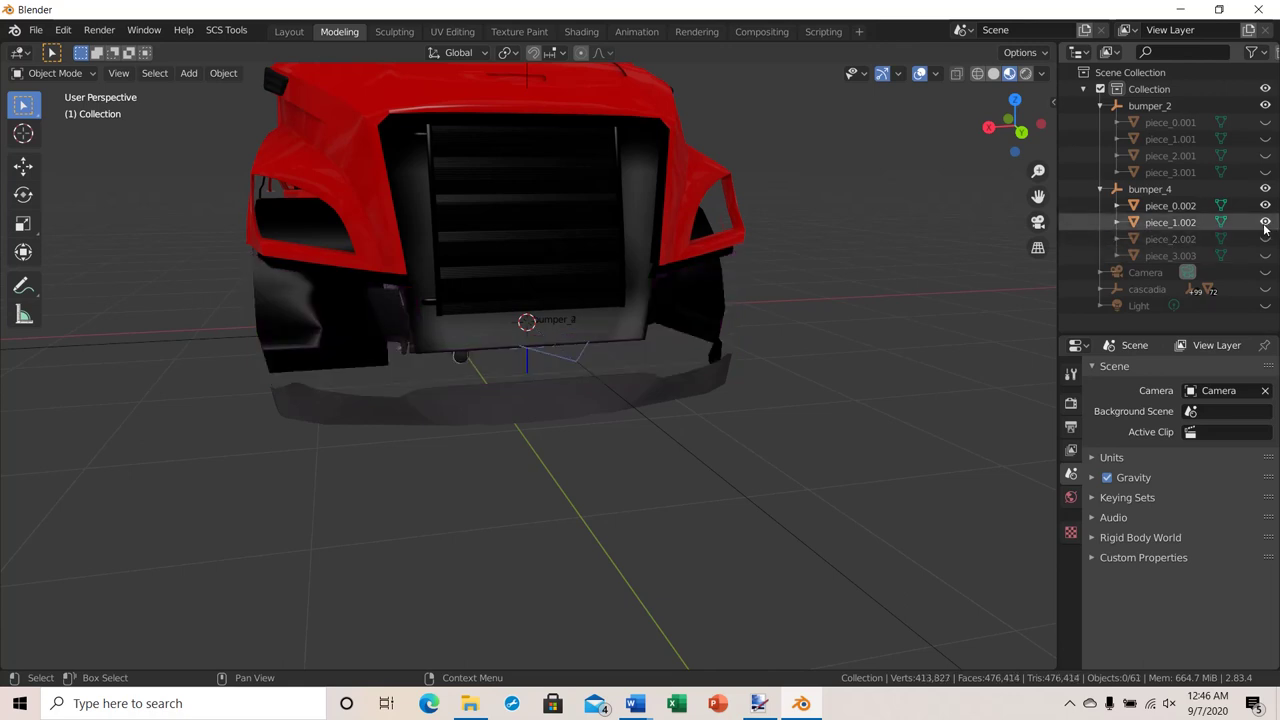
click(1265, 222)
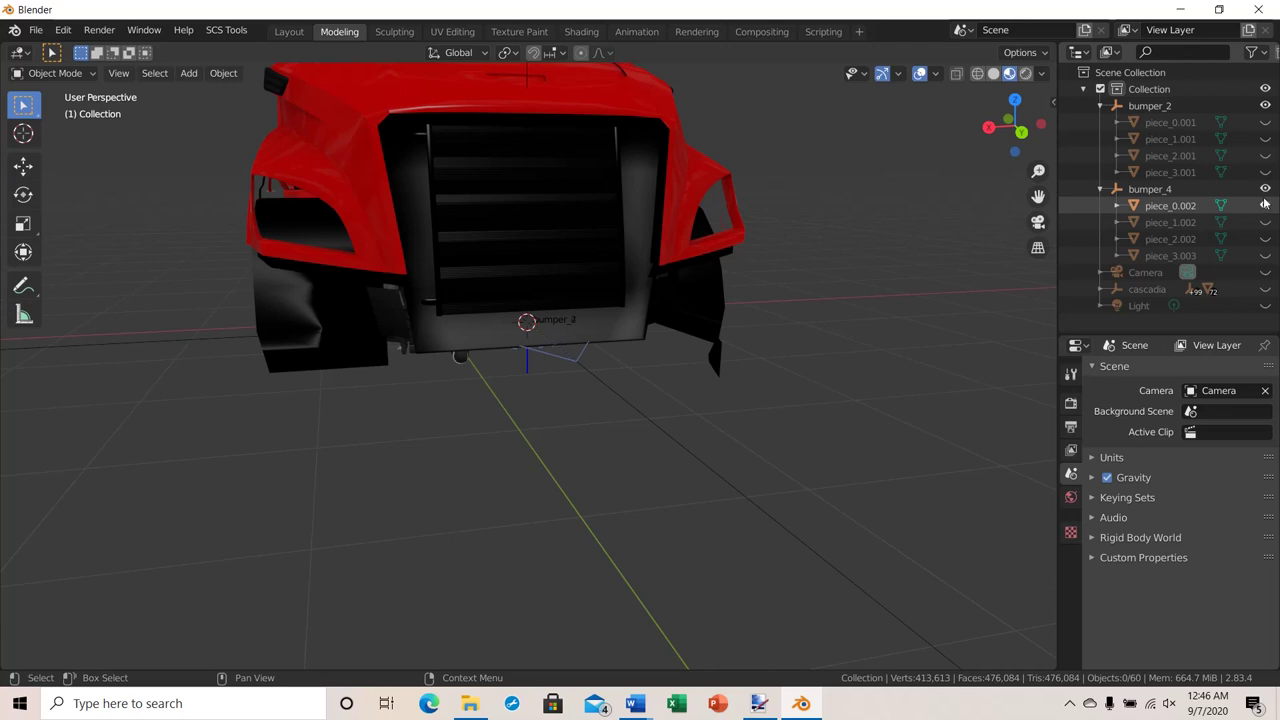
Show and hide piece_3.003, piece_2.002, piece_1.002 and piece_0.002 one at a time to review each part of bumper_4.
scroll(610, 425, up, 2)
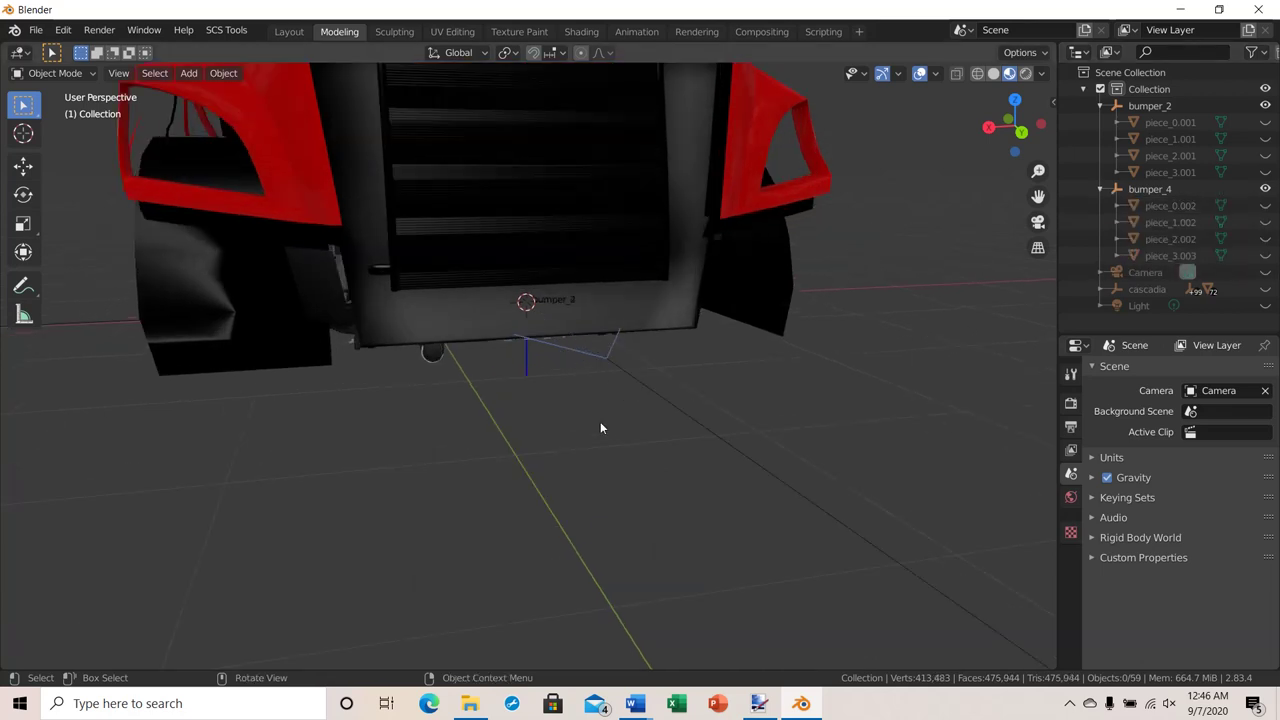
middle_drag(600, 428, 955, 329)
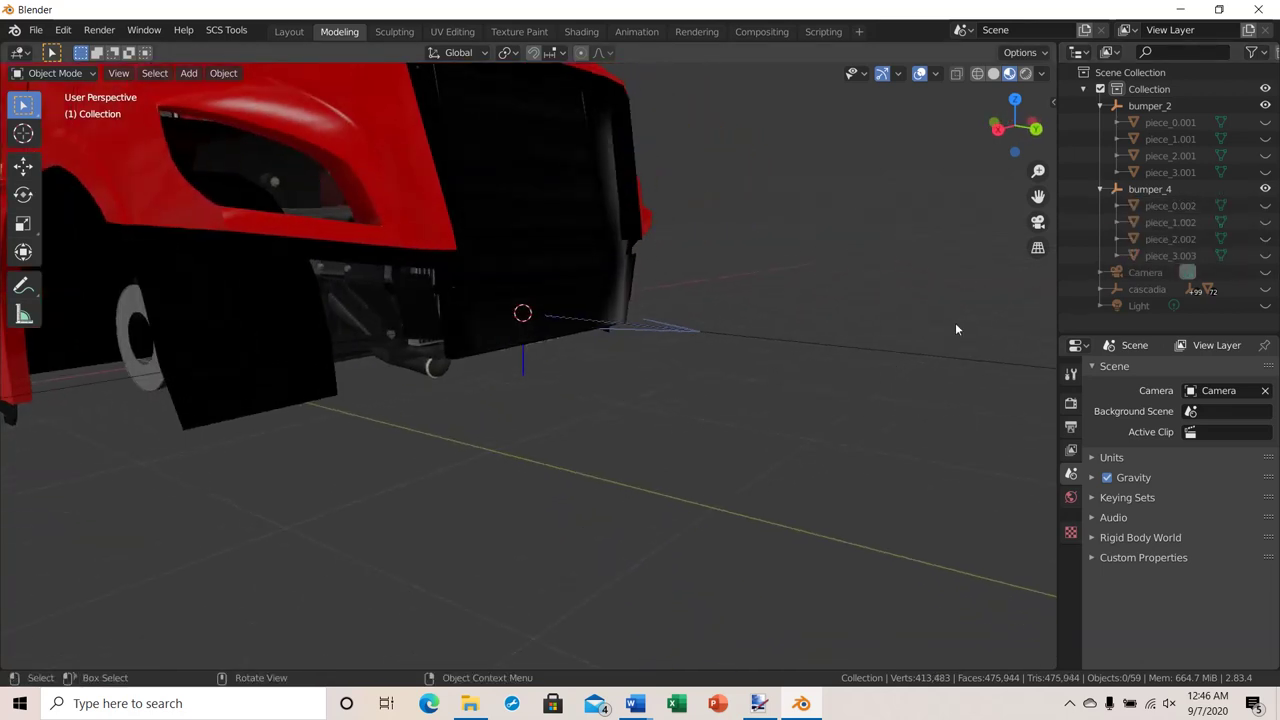
click(1264, 256)
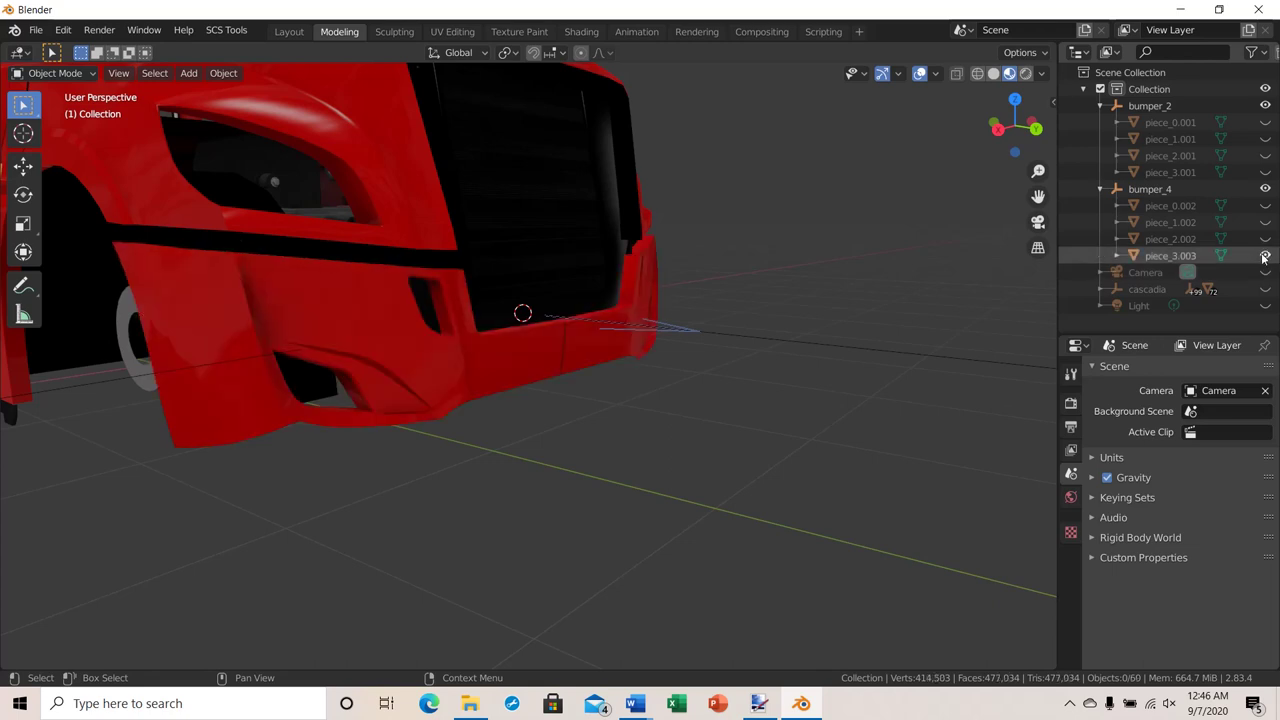
click(1264, 256)
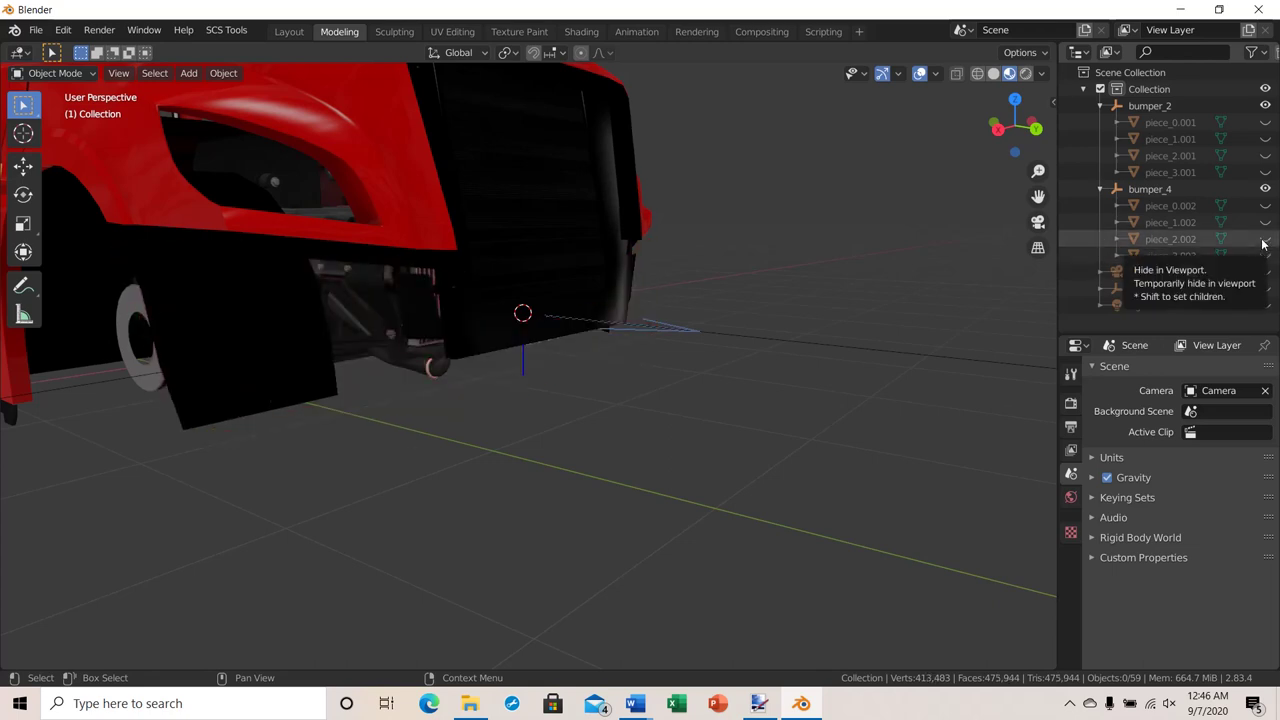
click(1264, 240)
click(1264, 240)
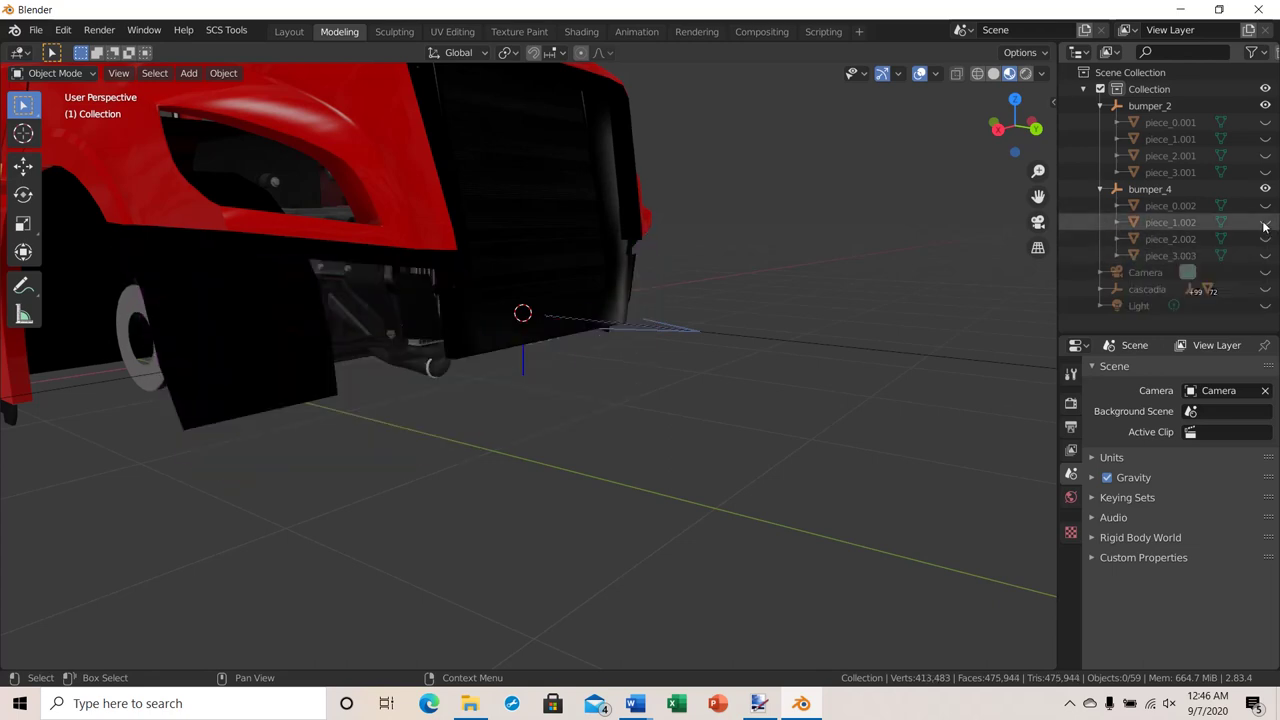
click(1264, 223)
click(1264, 223)
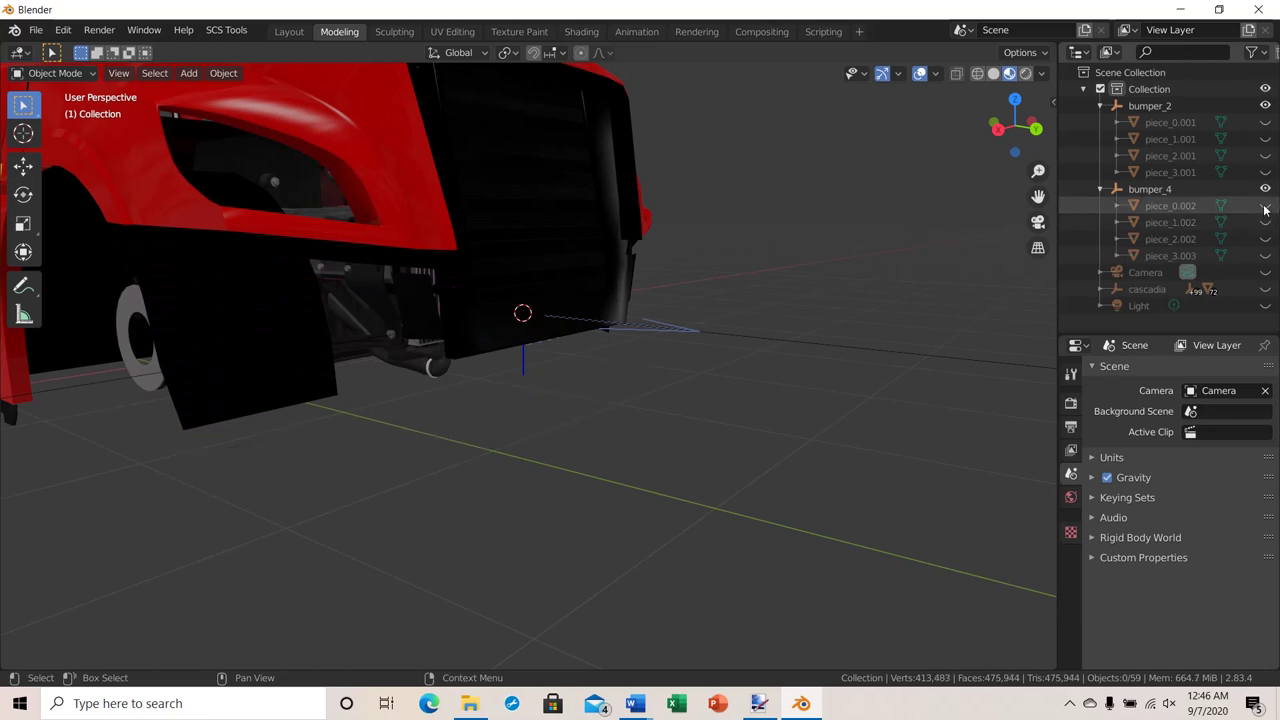
click(1265, 206)
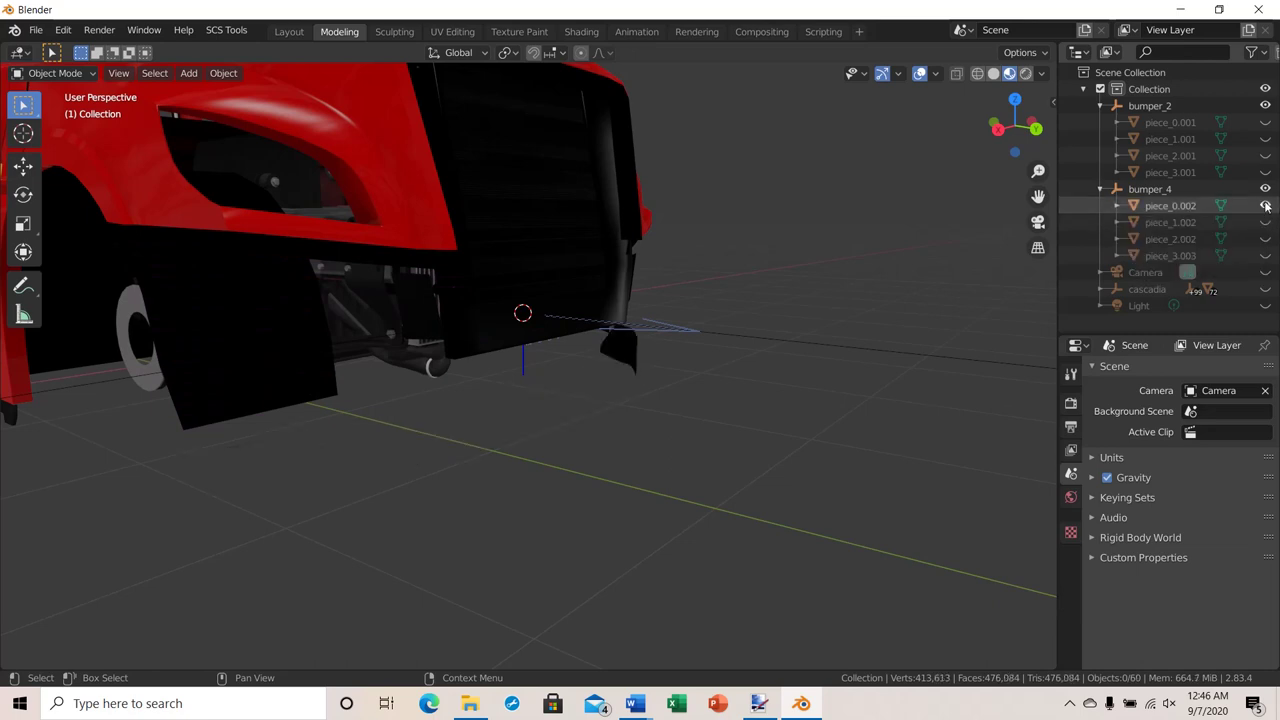
click(1265, 206)
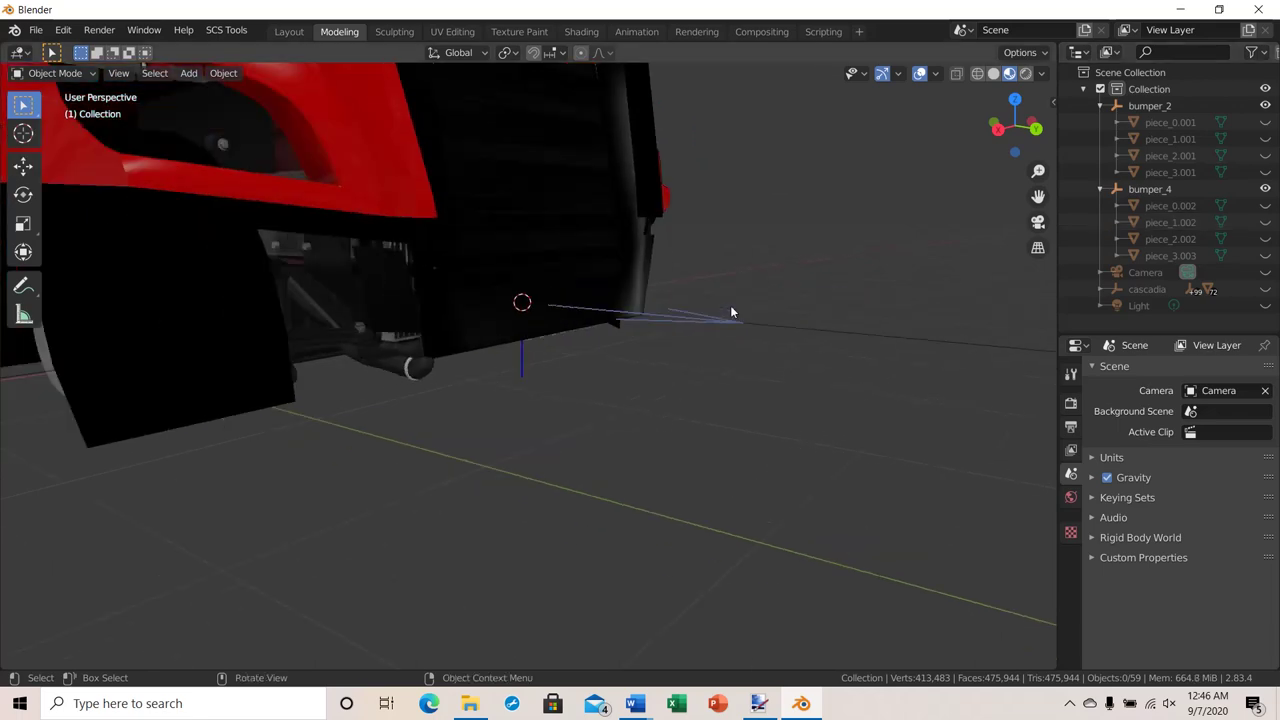
Preview piece_1.002 alone and piece_2.002 together with piece_3.003 on the cab, and hide them again.
middle_drag(730, 305, 702, 320)
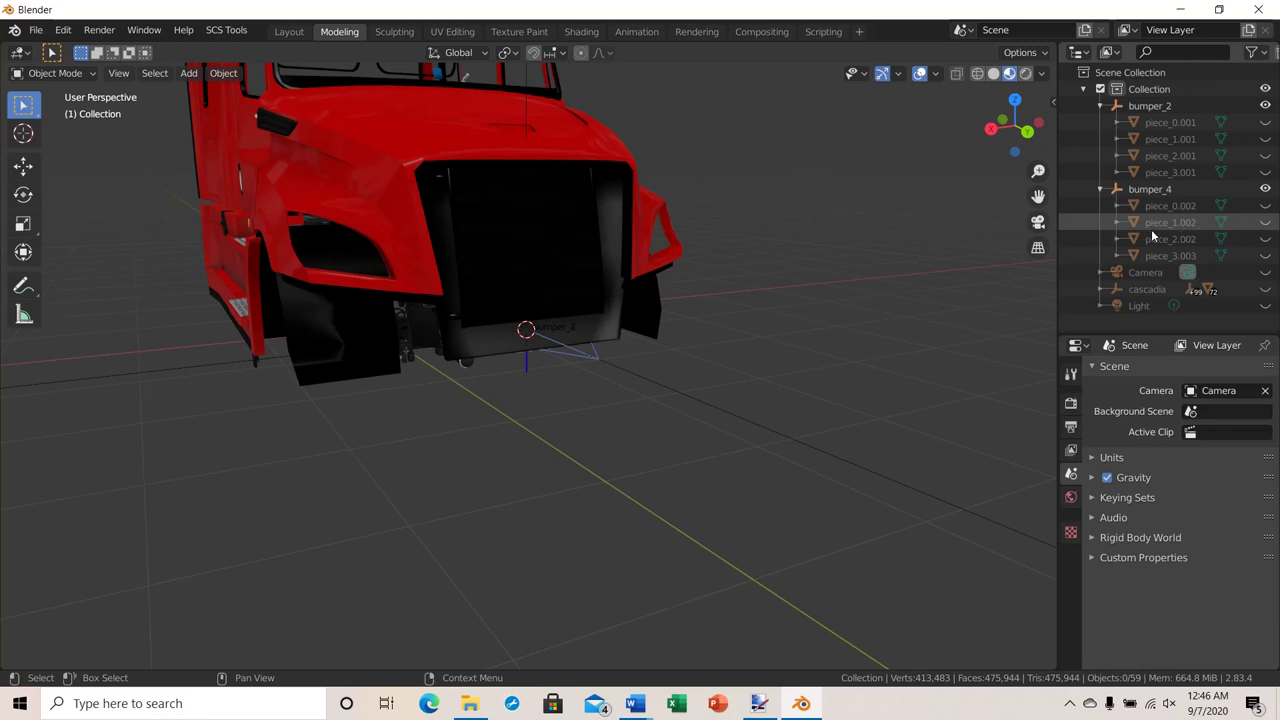
click(1265, 227)
click(1265, 227)
click(1265, 240)
click(1265, 256)
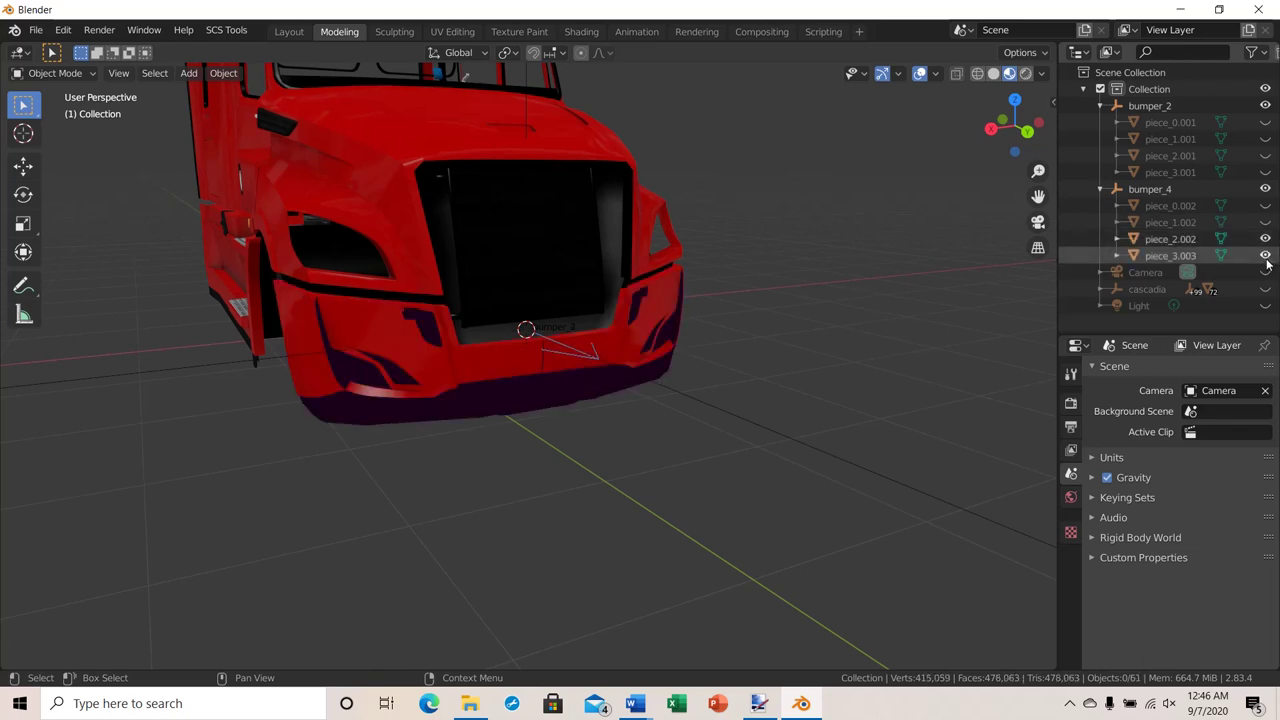
click(1265, 240)
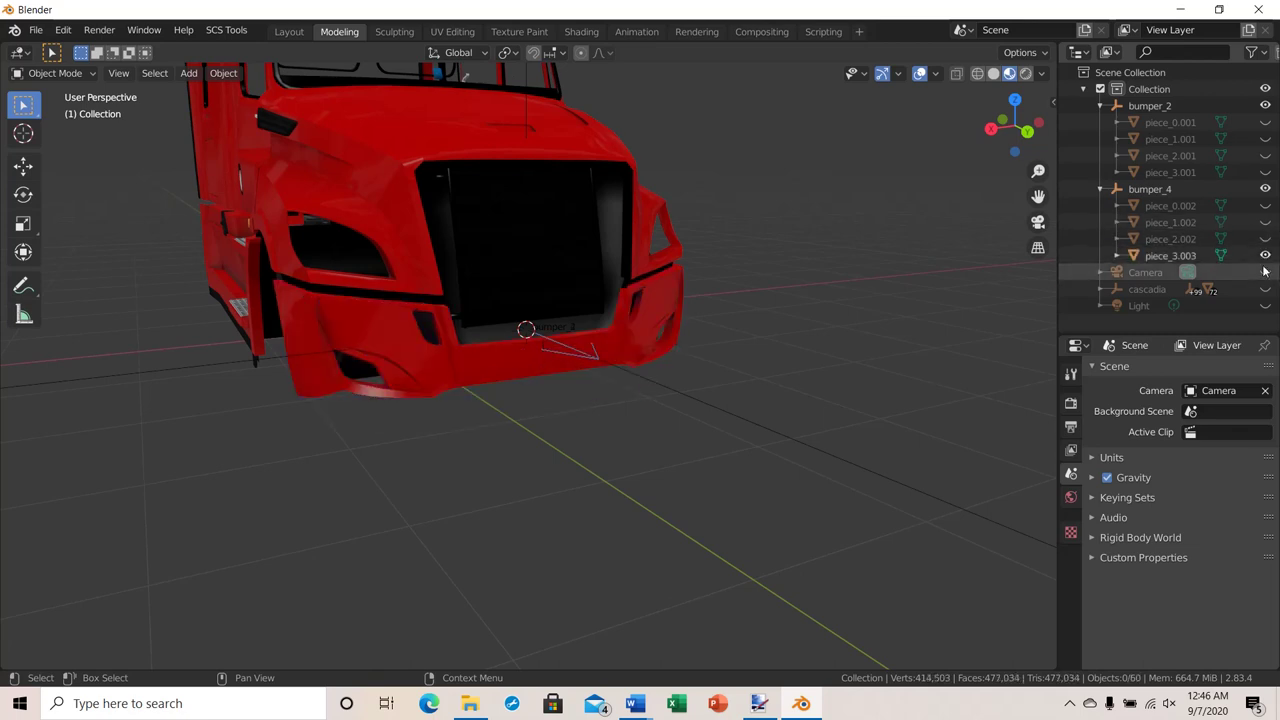
click(1265, 256)
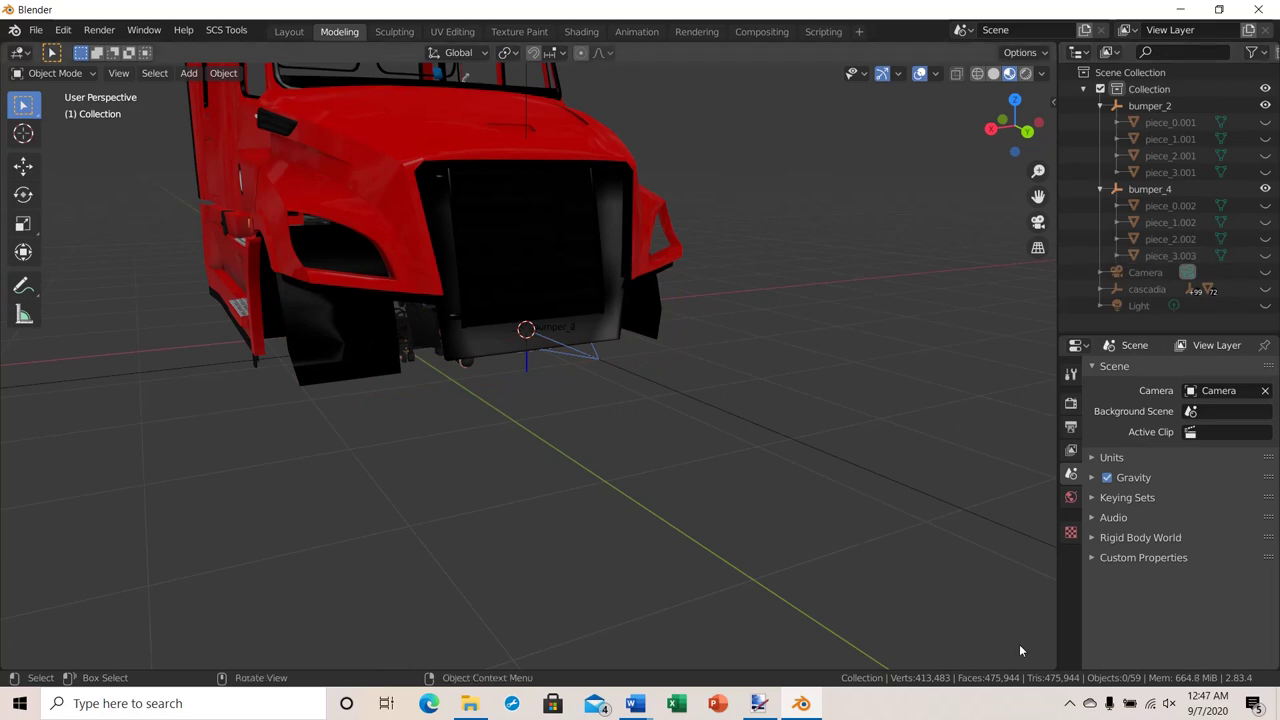
middle_drag(503, 484, 531, 477)
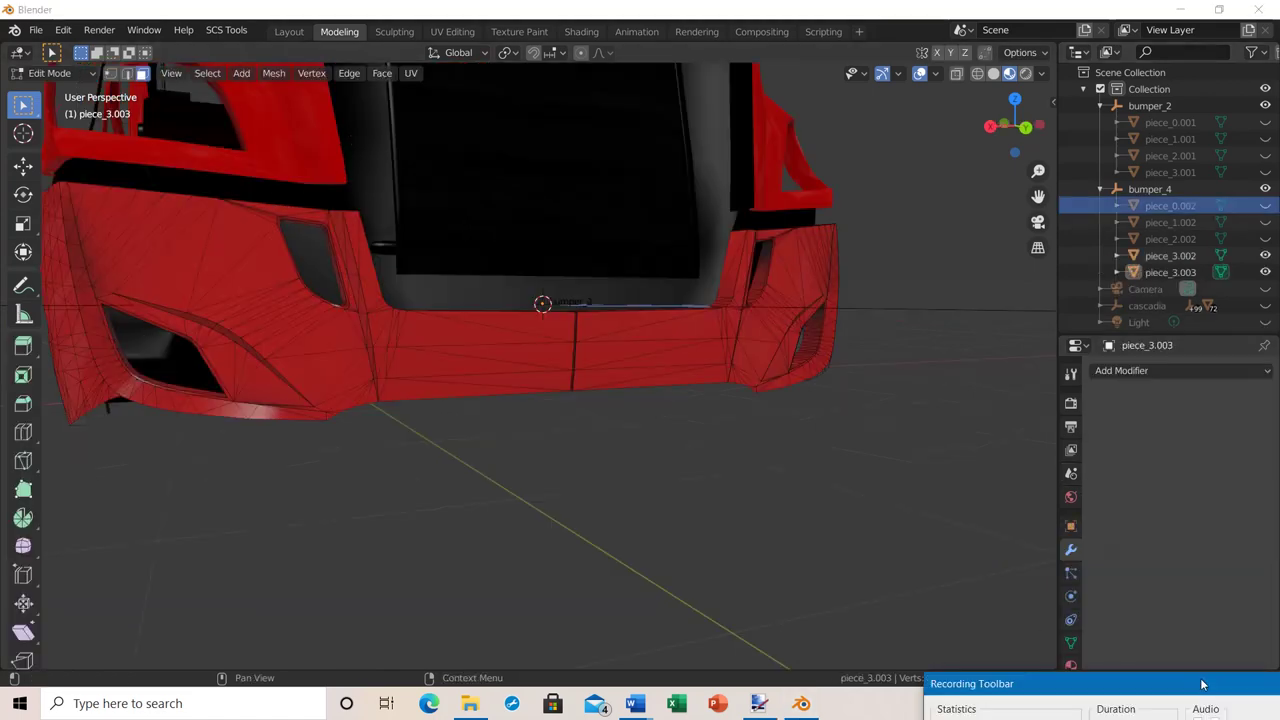
scroll(700, 460, up, 2)
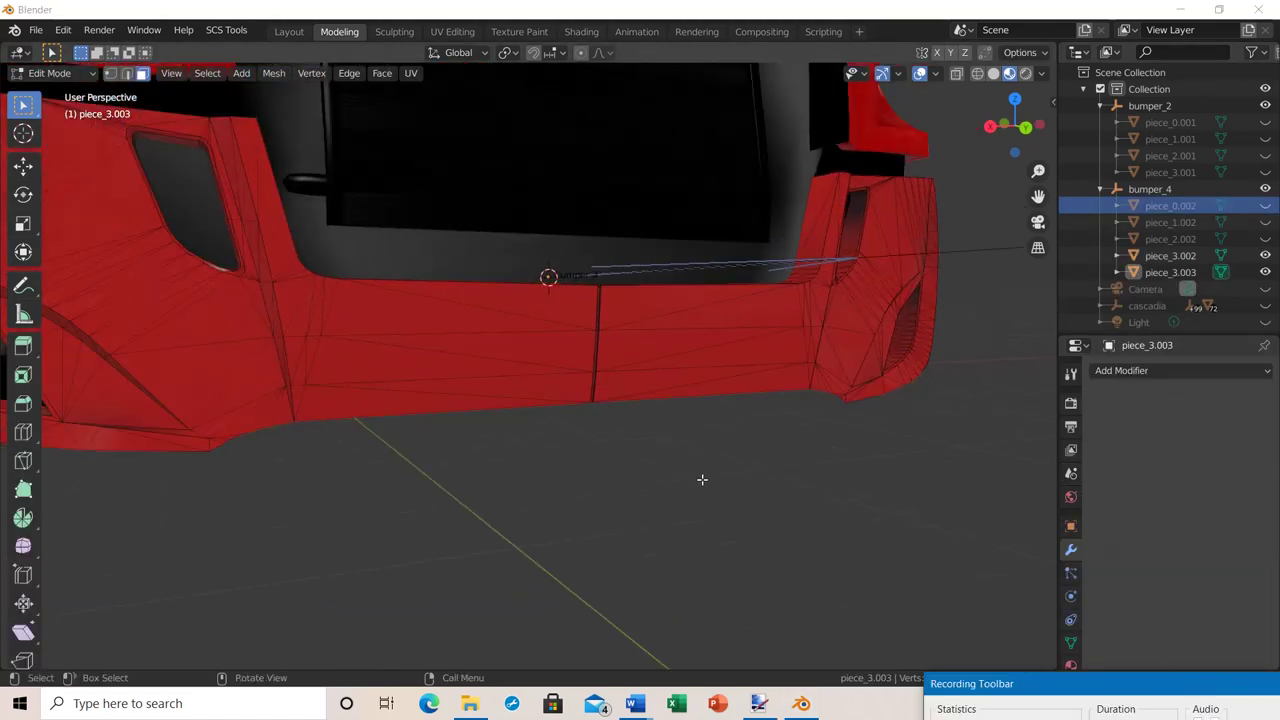
scroll(700, 477, down, 1)
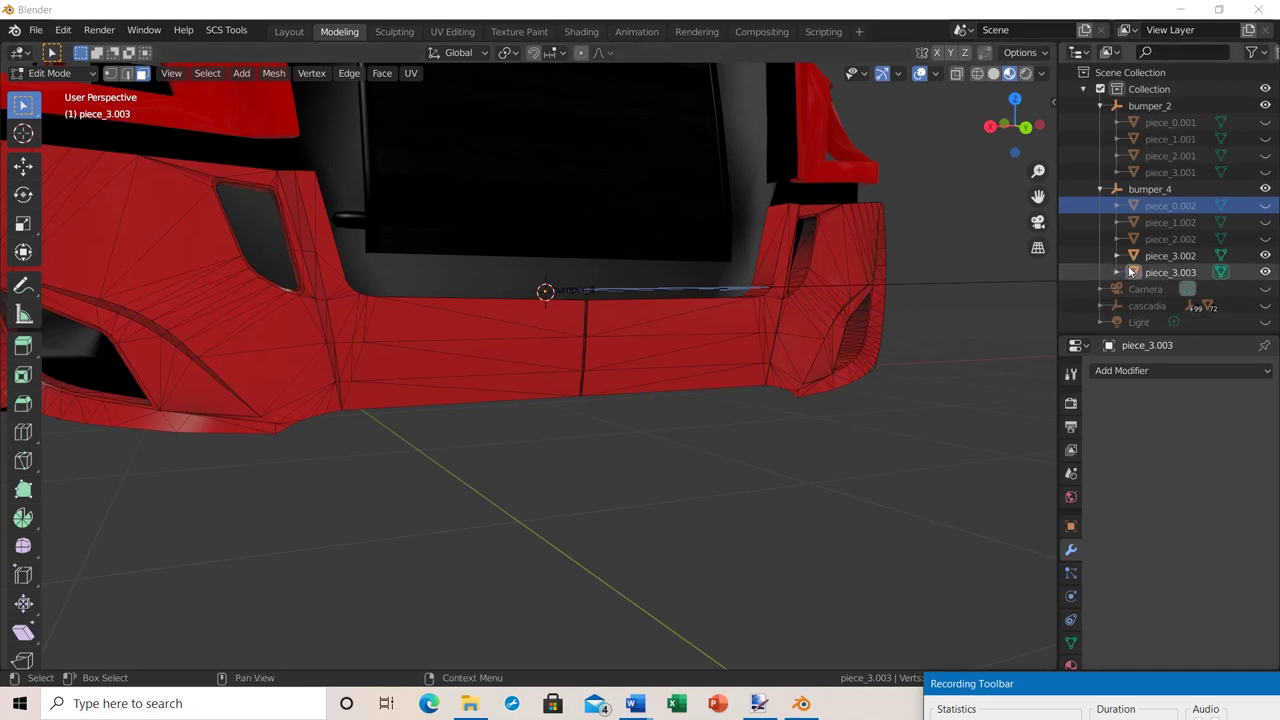
click(1265, 255)
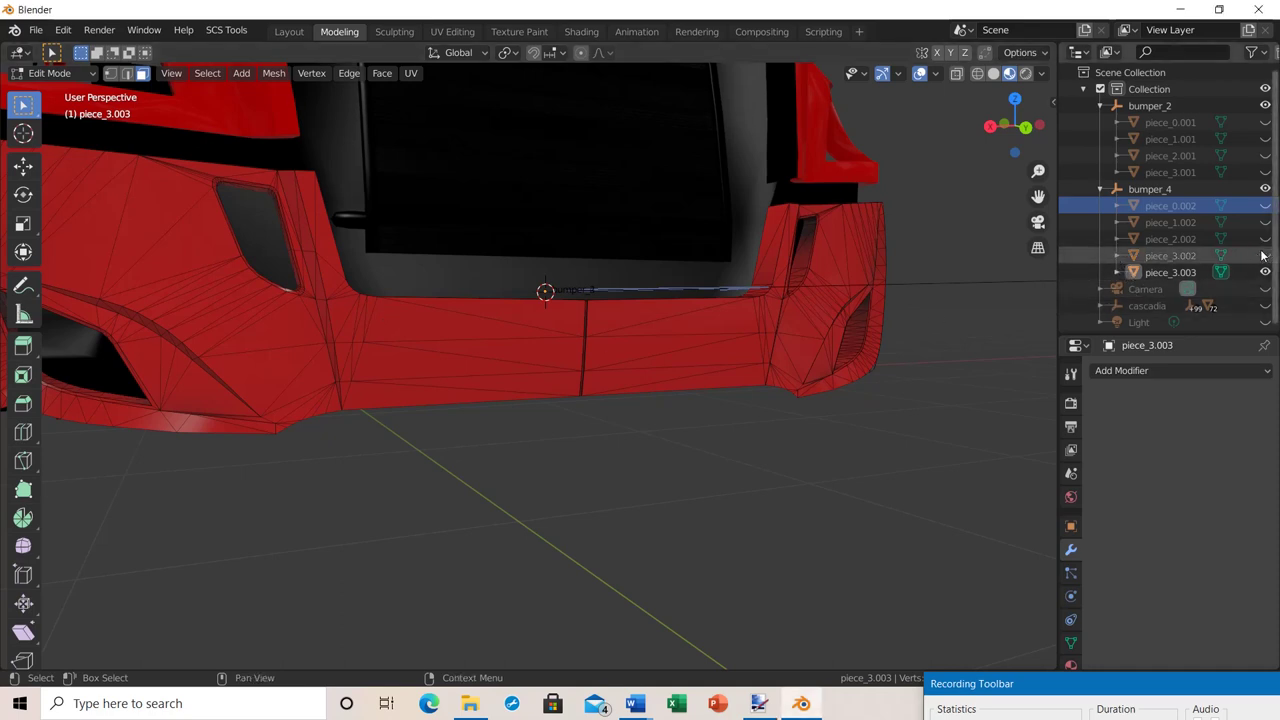
click(1195, 272)
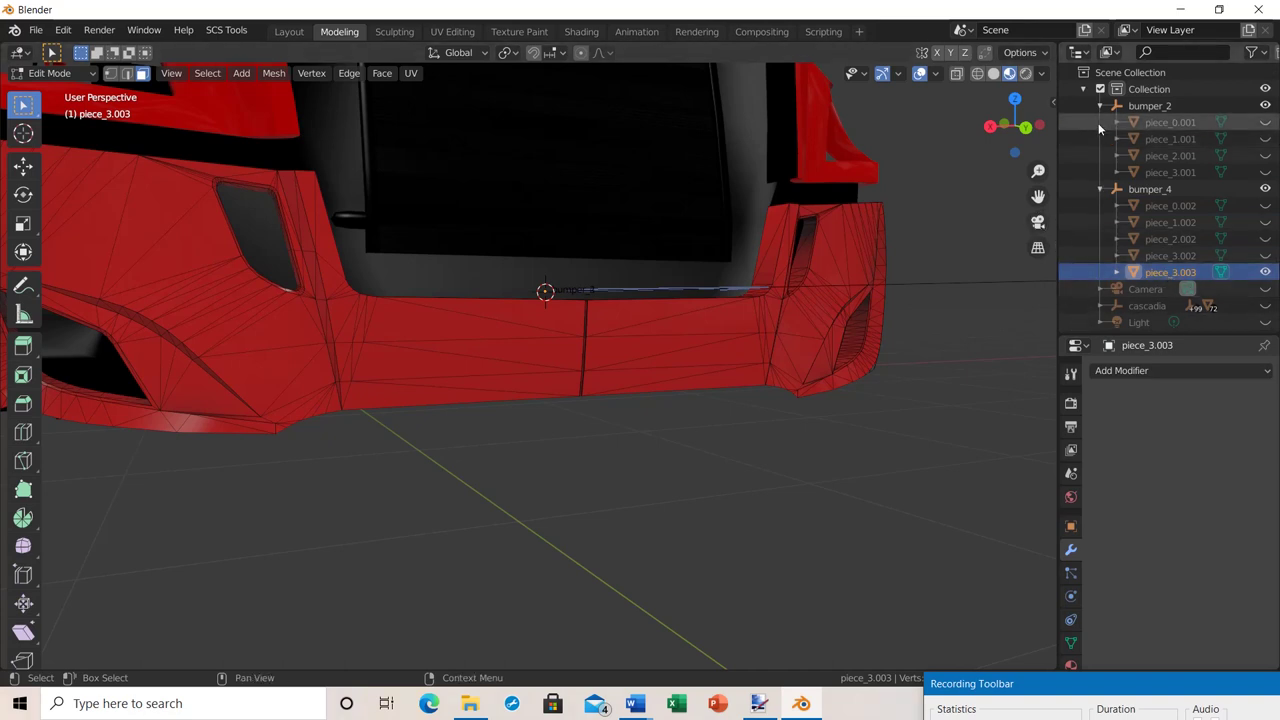
scroll(1075, 510, down, 1)
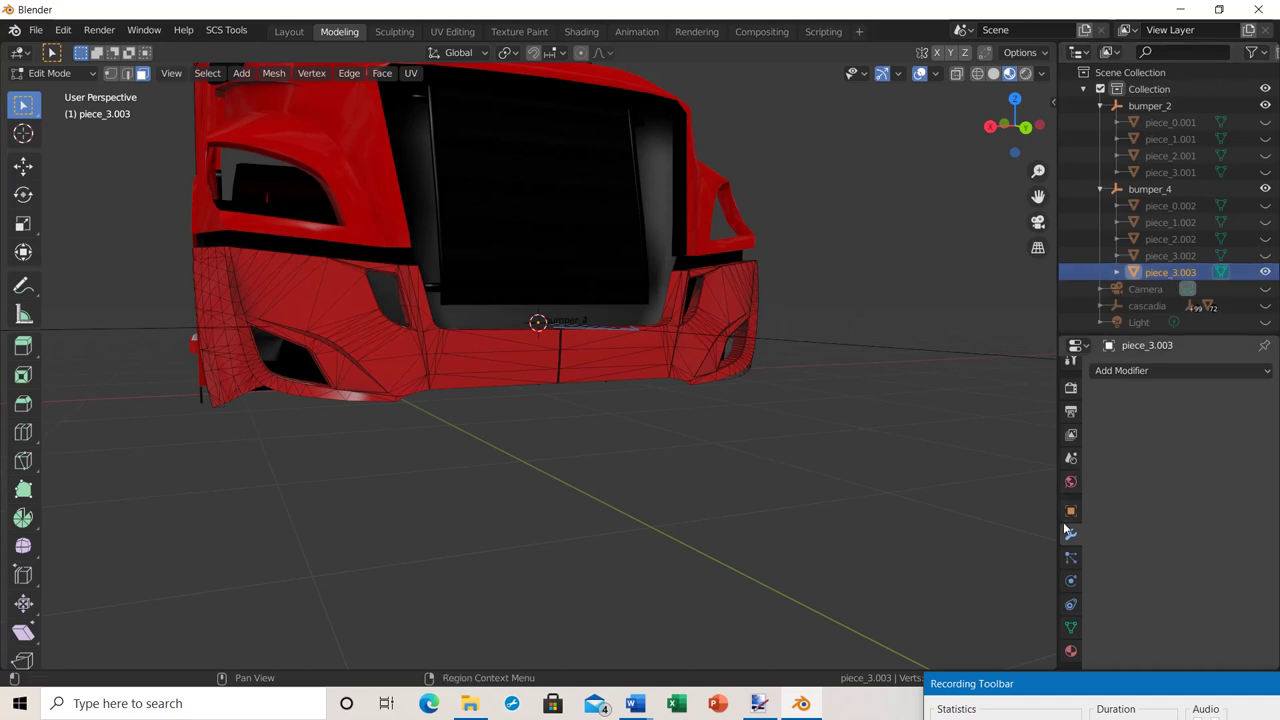
click(1071, 652)
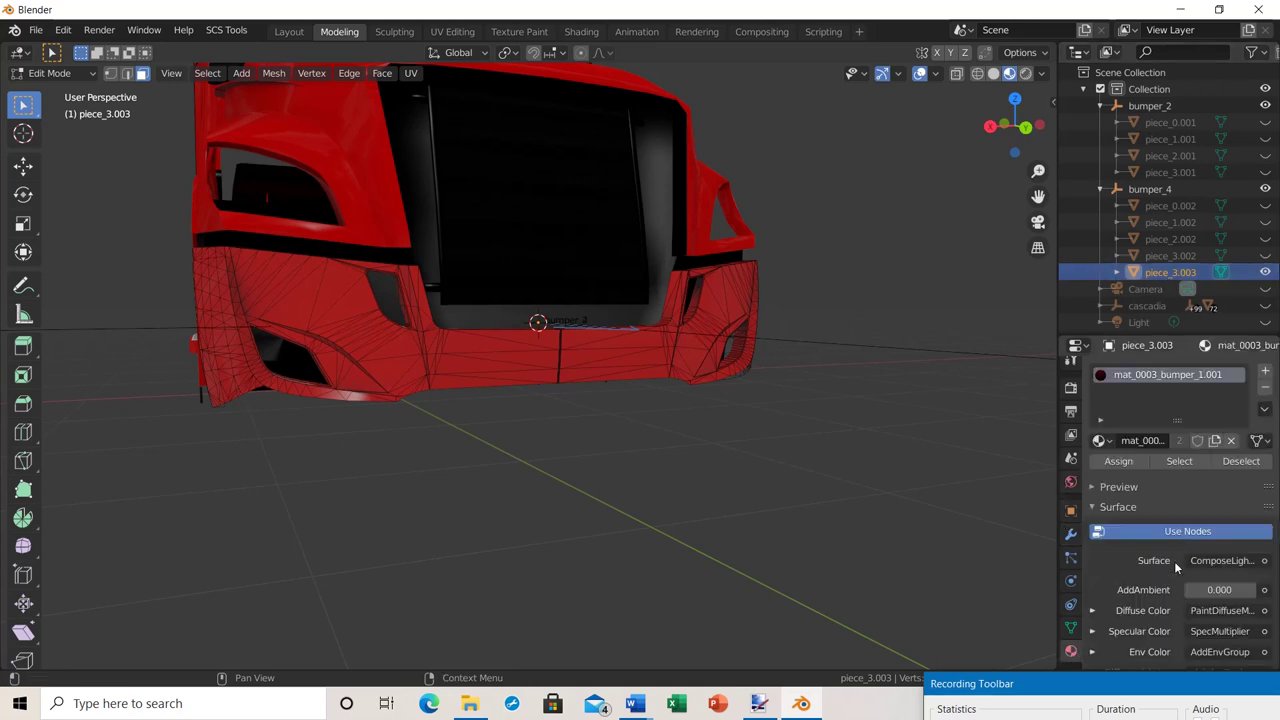
click(1102, 440)
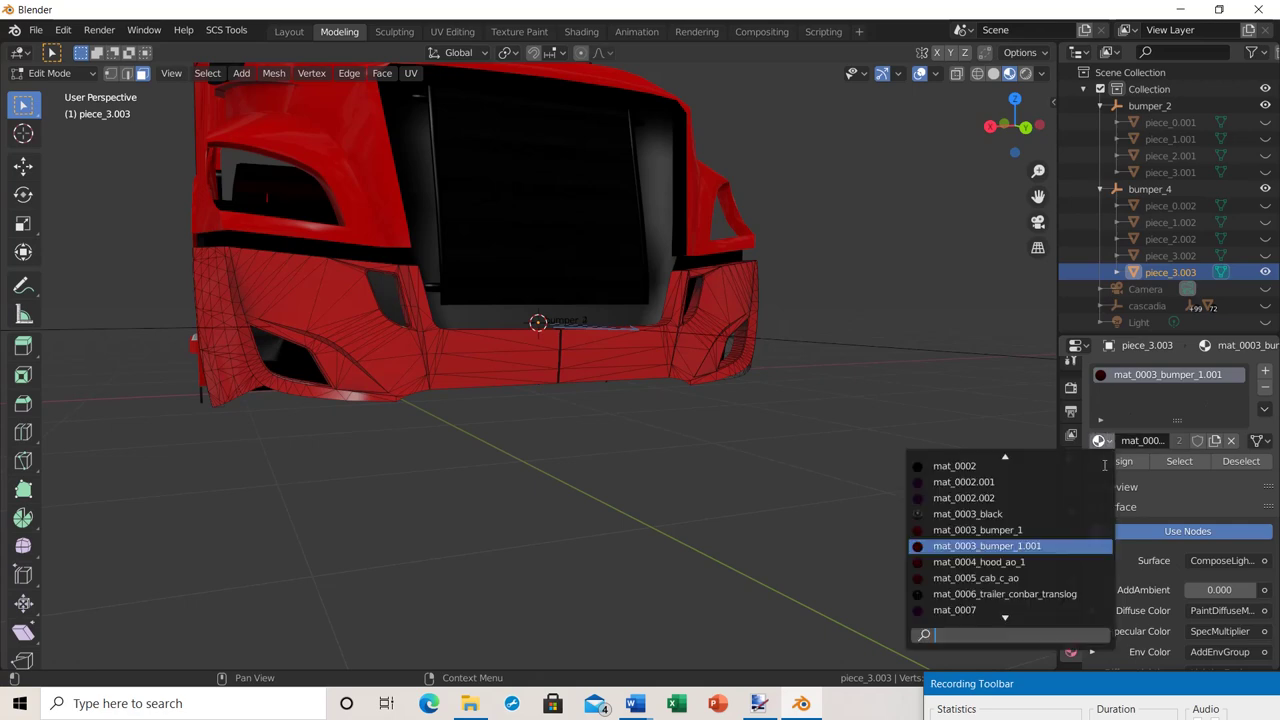
Hide piece_3.003, show piece_3.002 alone in bumper_4, and make it the selected piece.
ctrl+click(1170, 256)
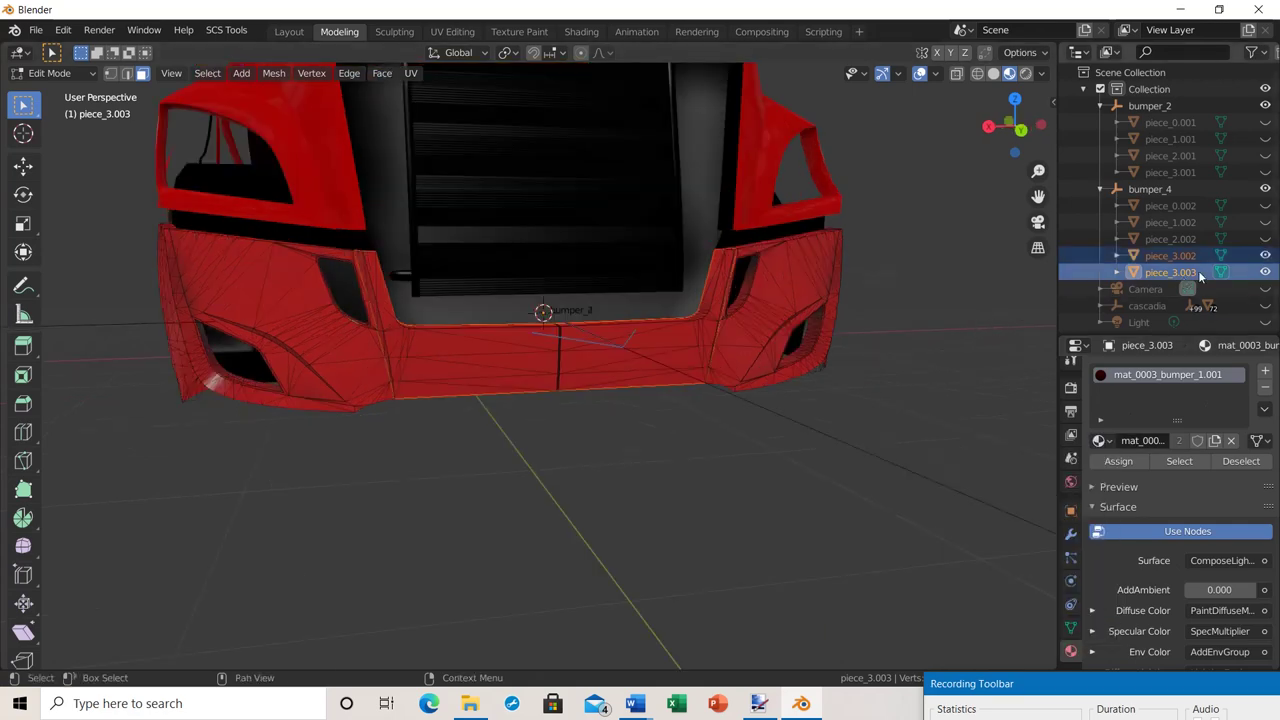
click(1265, 256)
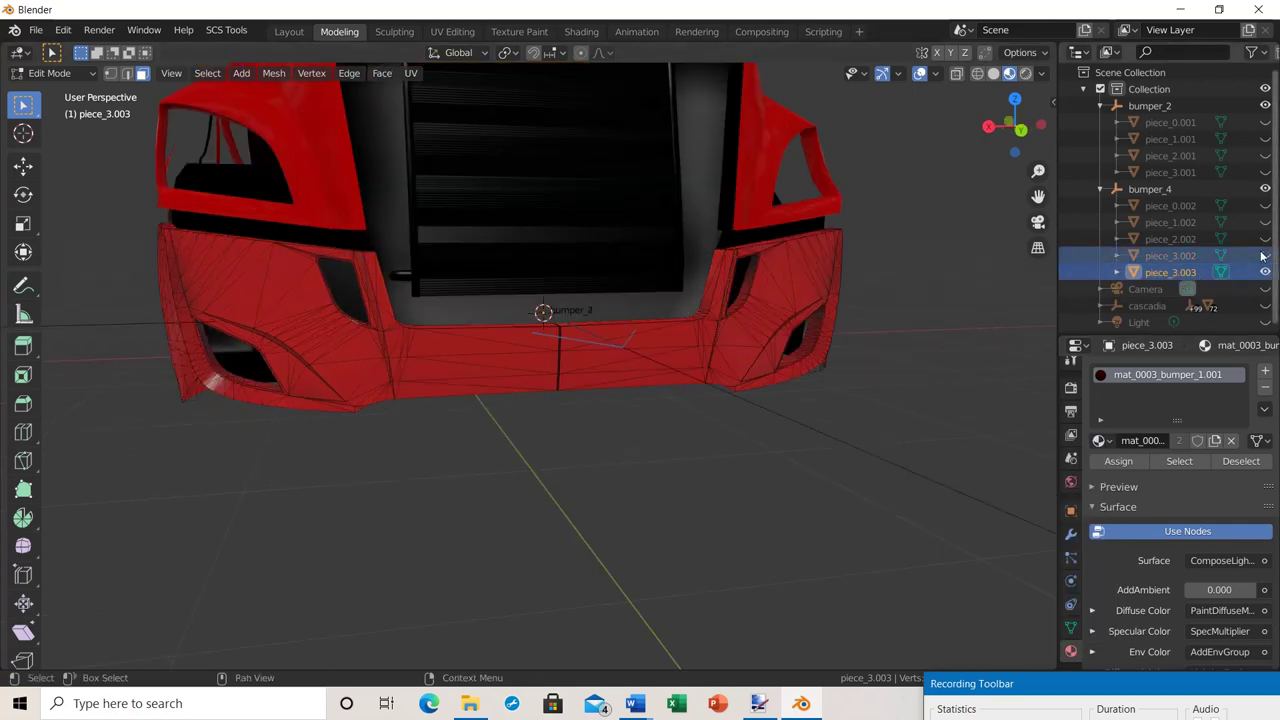
click(1265, 272)
click(1265, 256)
click(1170, 256)
key(Tab)
scroll(747, 474, down, 2)
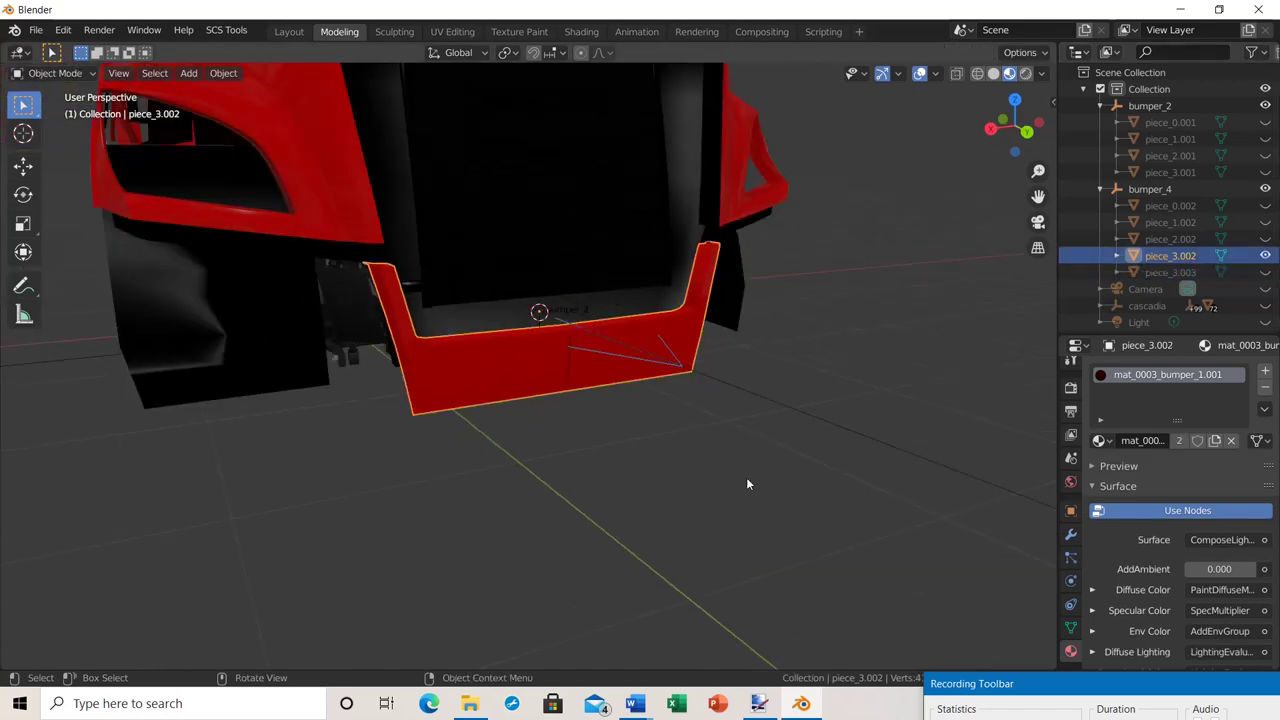
mouse_move(731, 495)
middle_down()
mouse_move(696, 498)
mouse_move(713, 488)
middle_up()
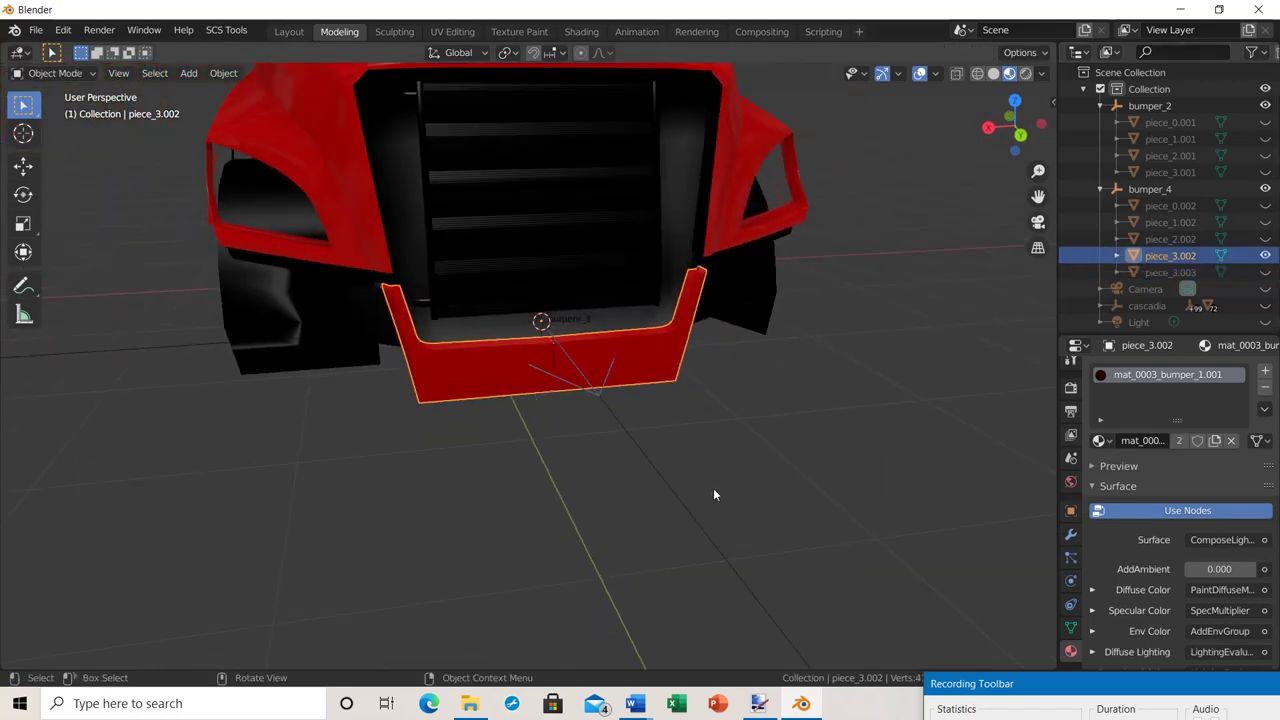
Assign the mat_0022_chrom material to piece_3.002 and return to Object Mode.
key(Tab)
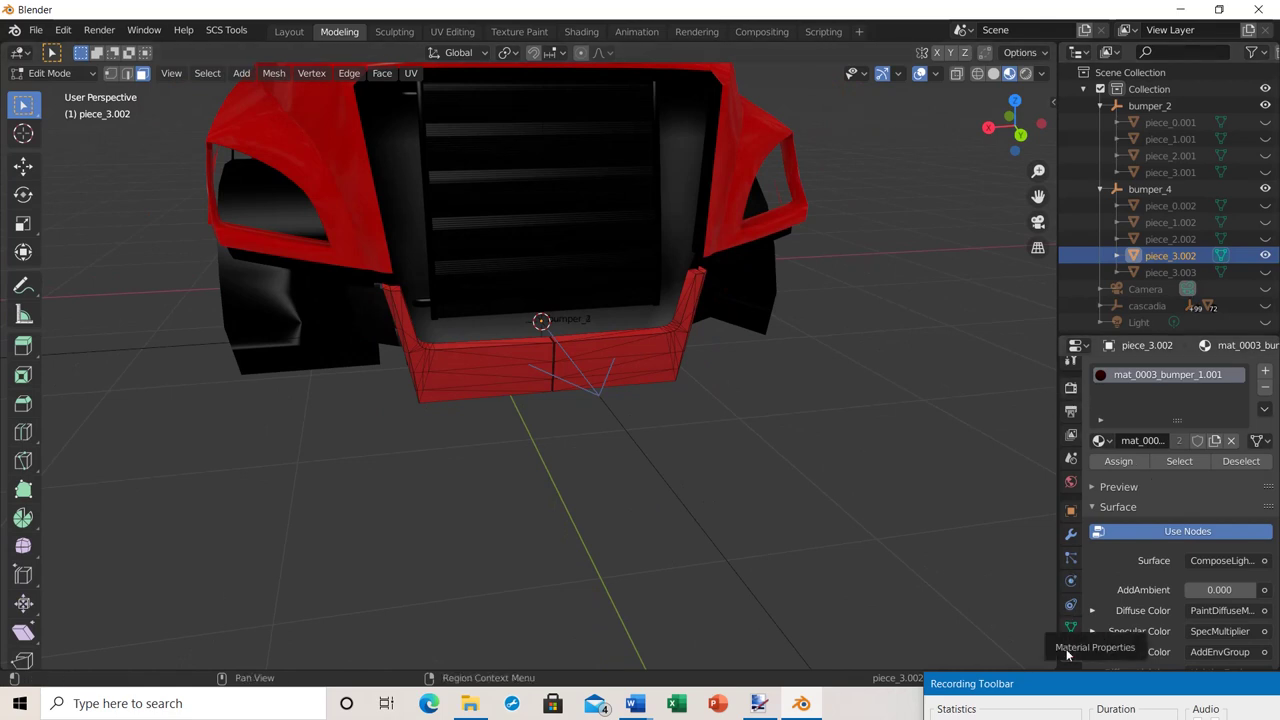
click(1099, 440)
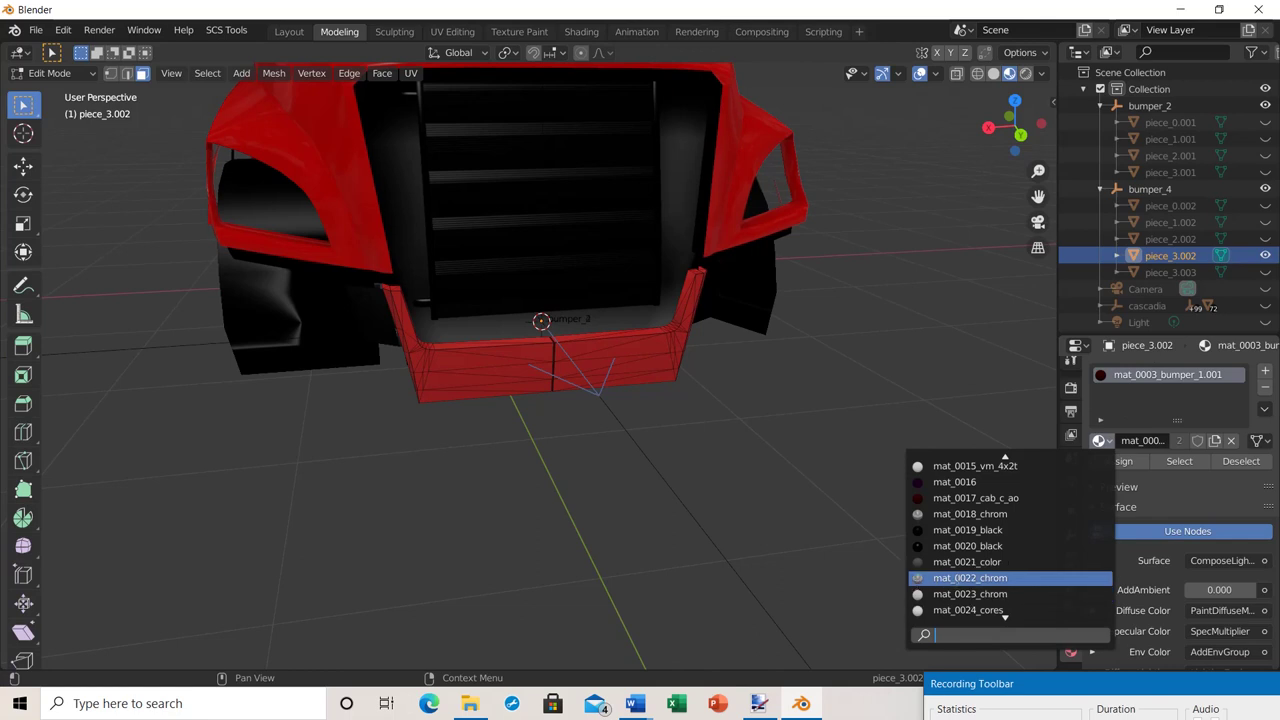
click(970, 578)
middle_drag(670, 450, 711, 451)
key(Tab)
click(704, 454)
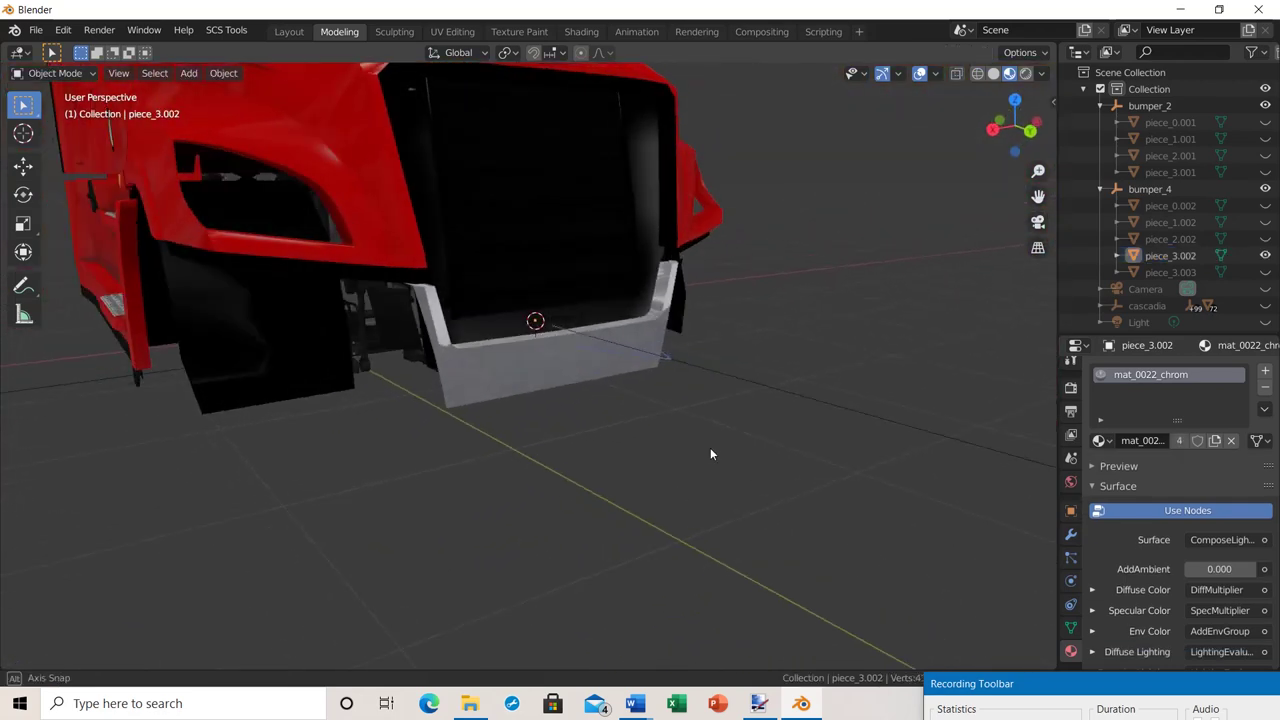
Show piece_3.003 over the chrome piece_3.002 and toggle its visibility to compare the two from the front, leaving both shown.
click(1265, 272)
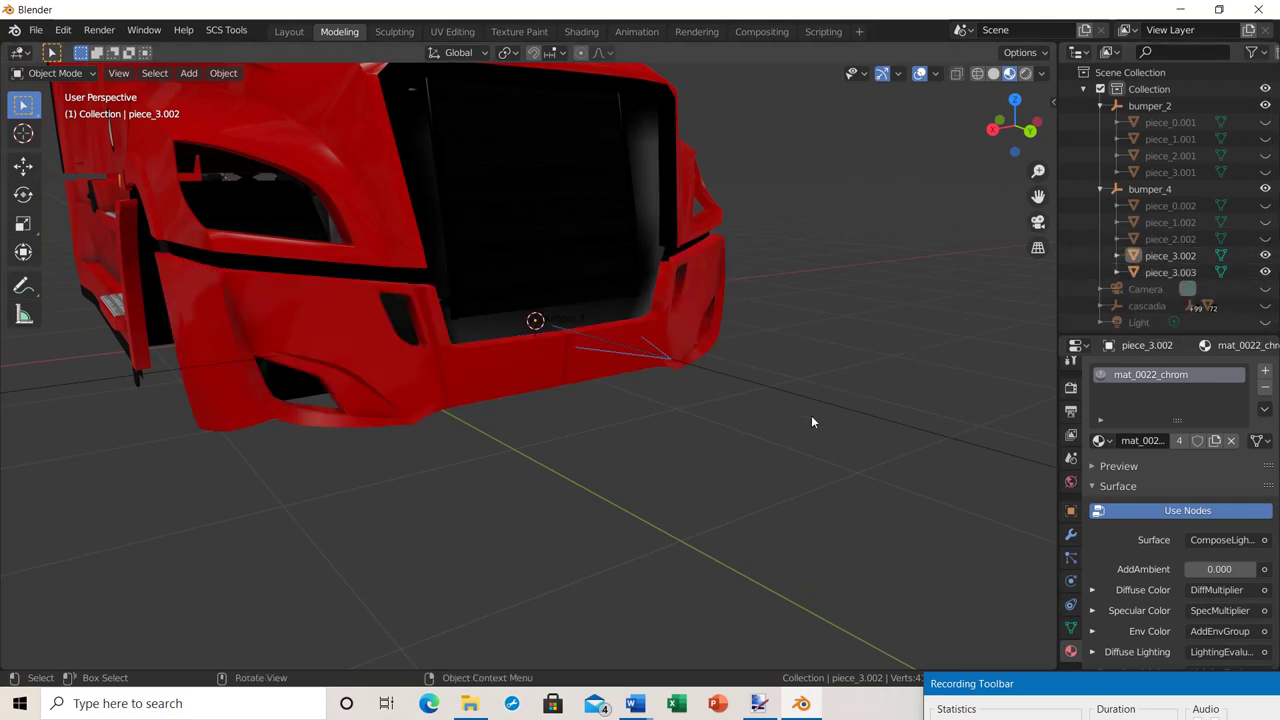
middle_drag(811, 415, 545, 345)
scroll(514, 396, up, 3)
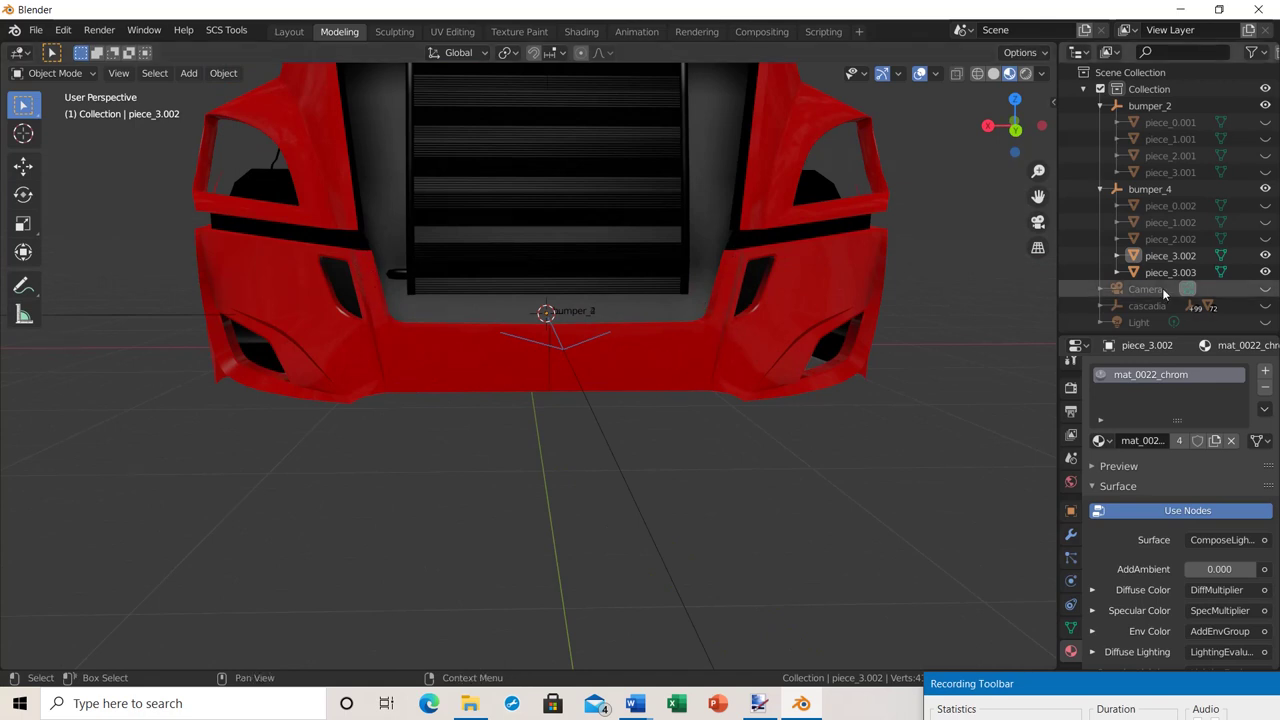
click(1265, 272)
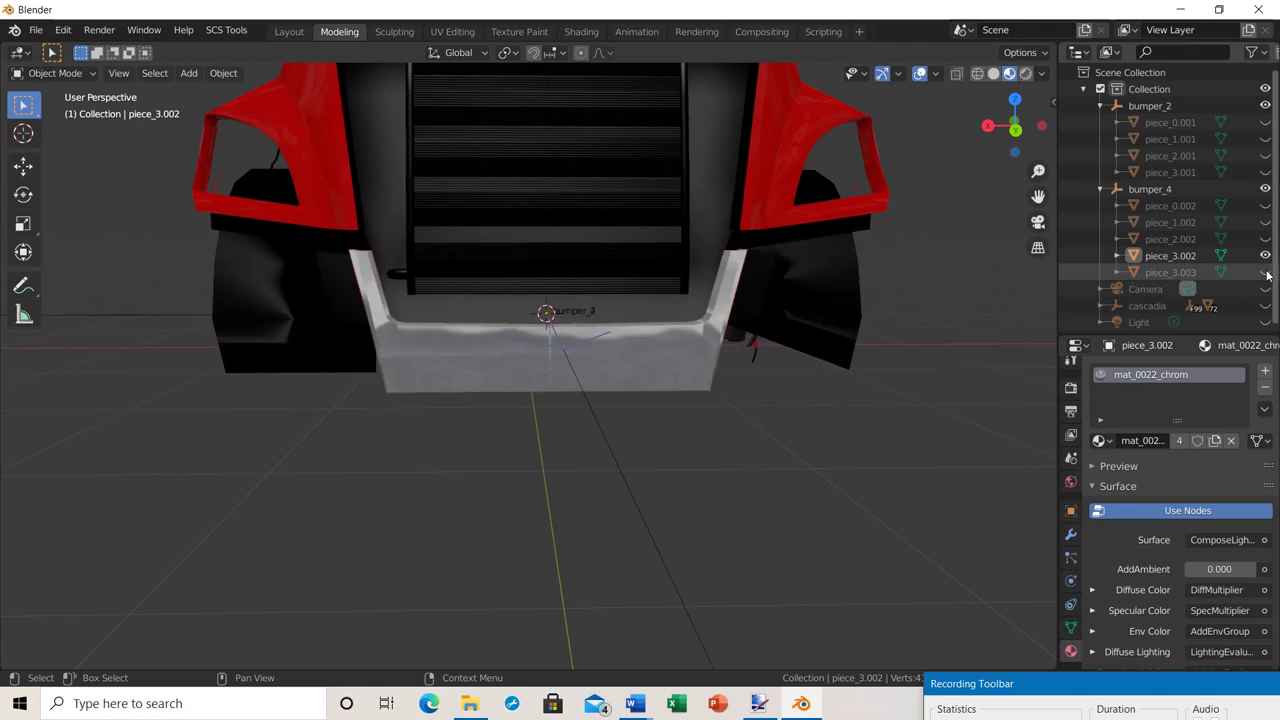
click(1265, 272)
click(1265, 272)
click(1265, 272)
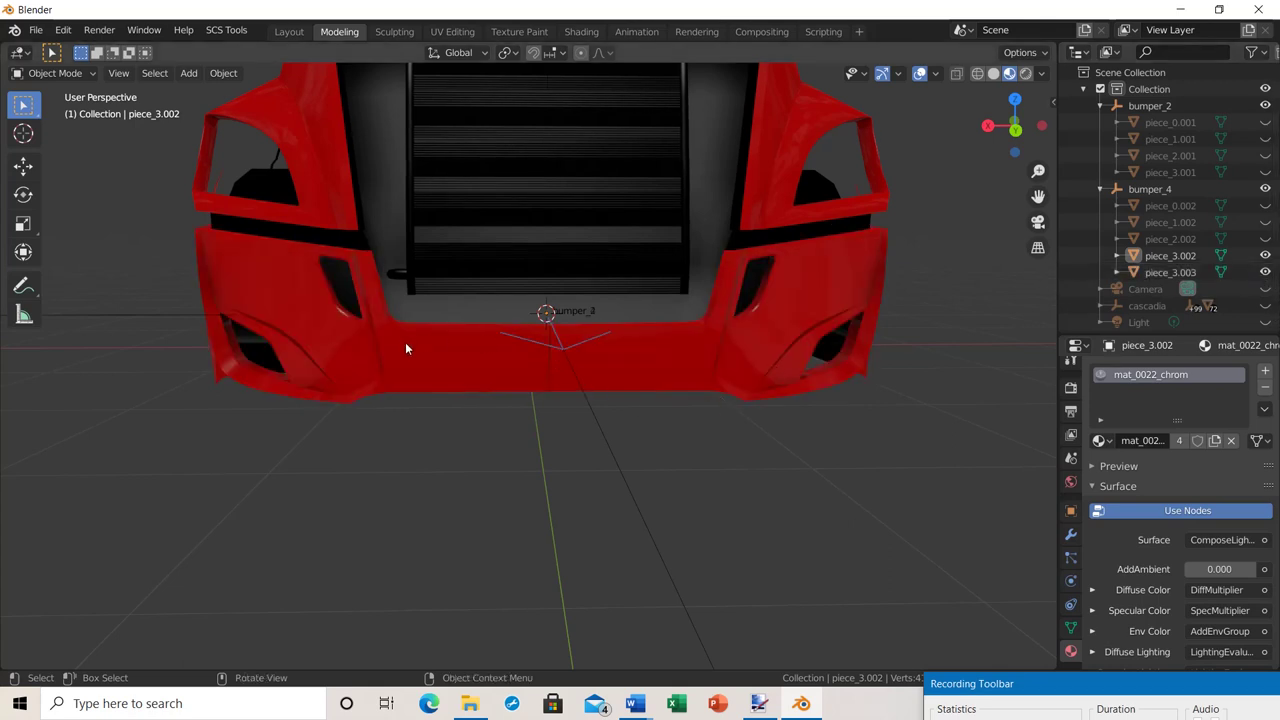
Open the red outer shell piece_3.003 for mesh editing.
click(351, 347)
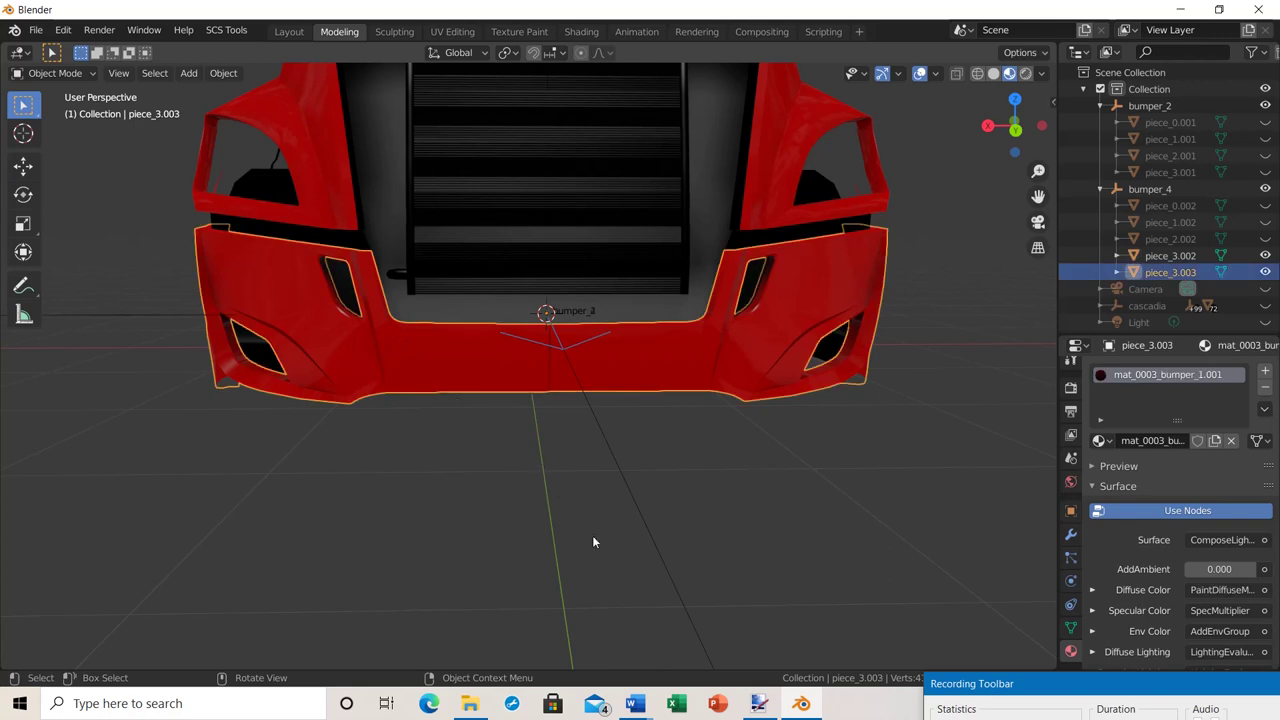
key(Tab)
scroll(476, 420, up, 2)
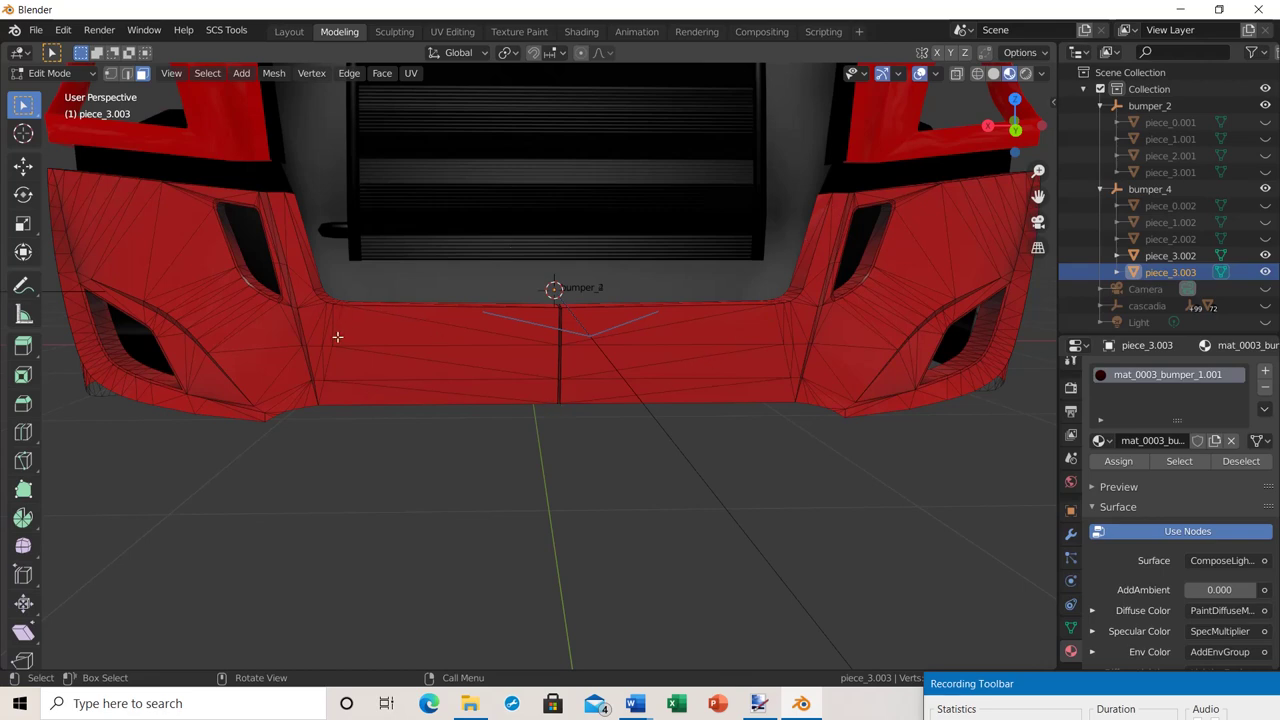
Try deleting the vertices of the whole front centre section of piece_3.003, inspect the chrome underneath, and undo the deletion.
drag(324, 310, 770, 389)
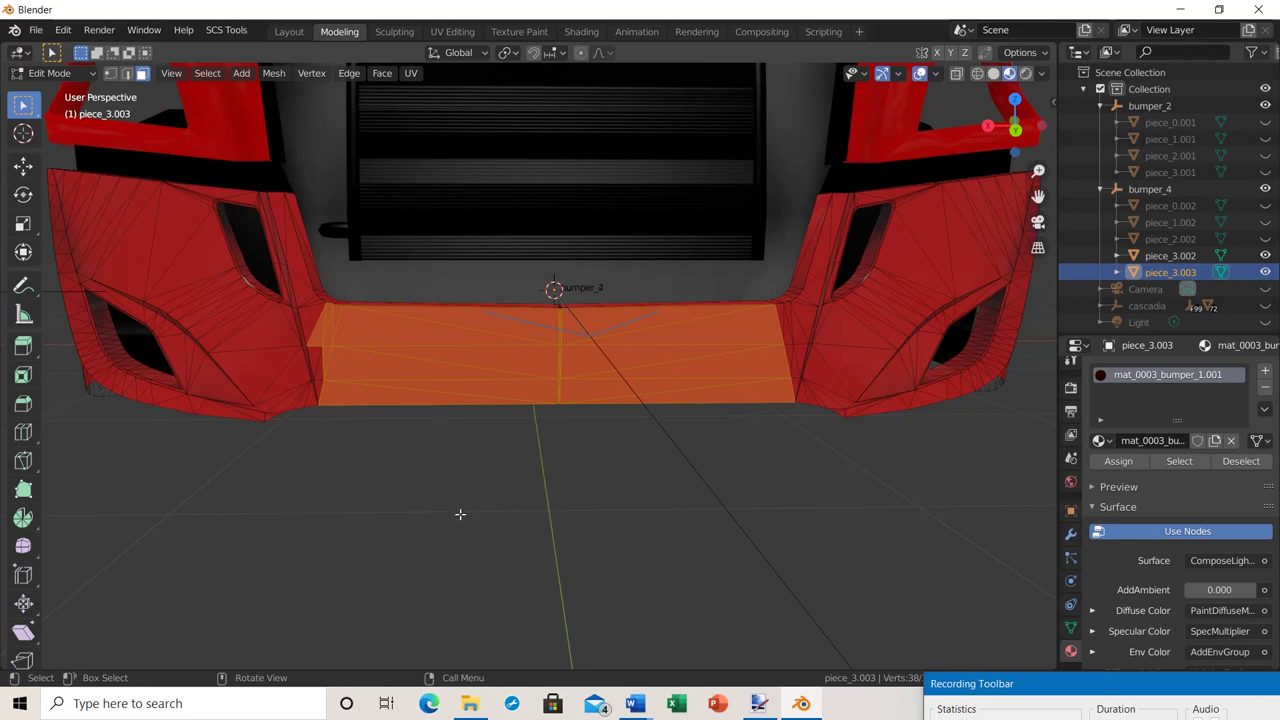
key(x)
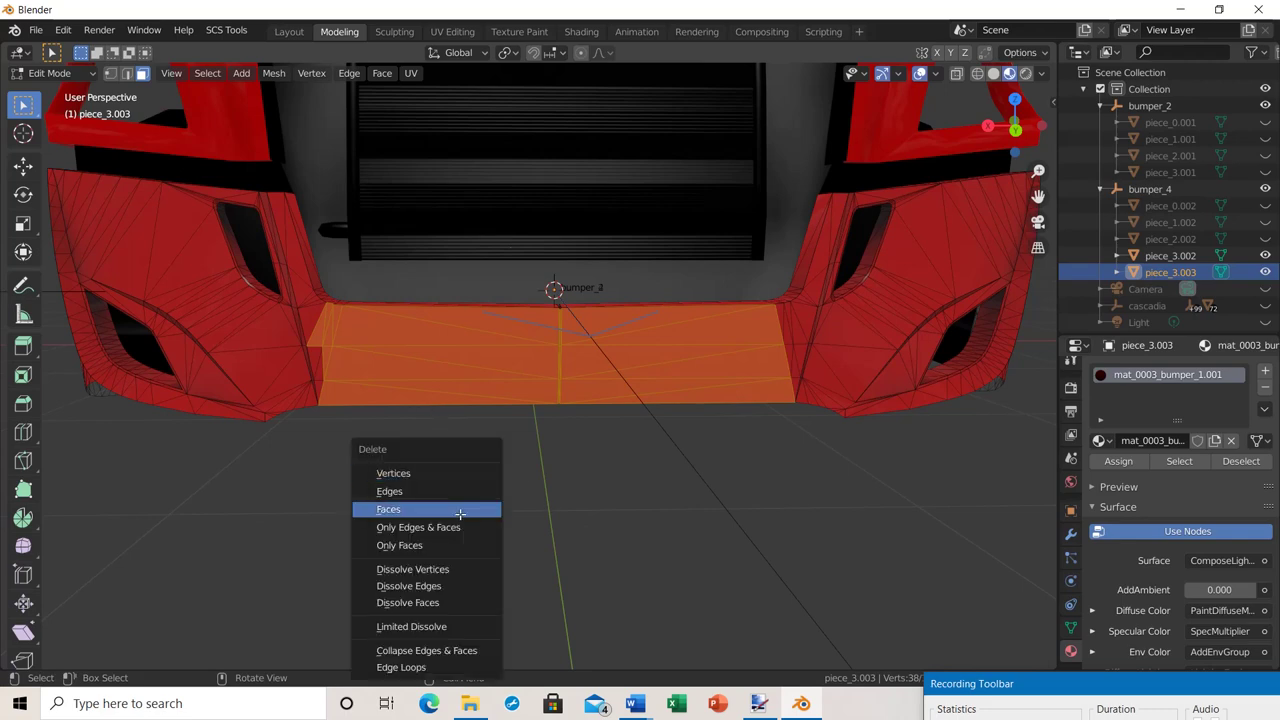
click(386, 472)
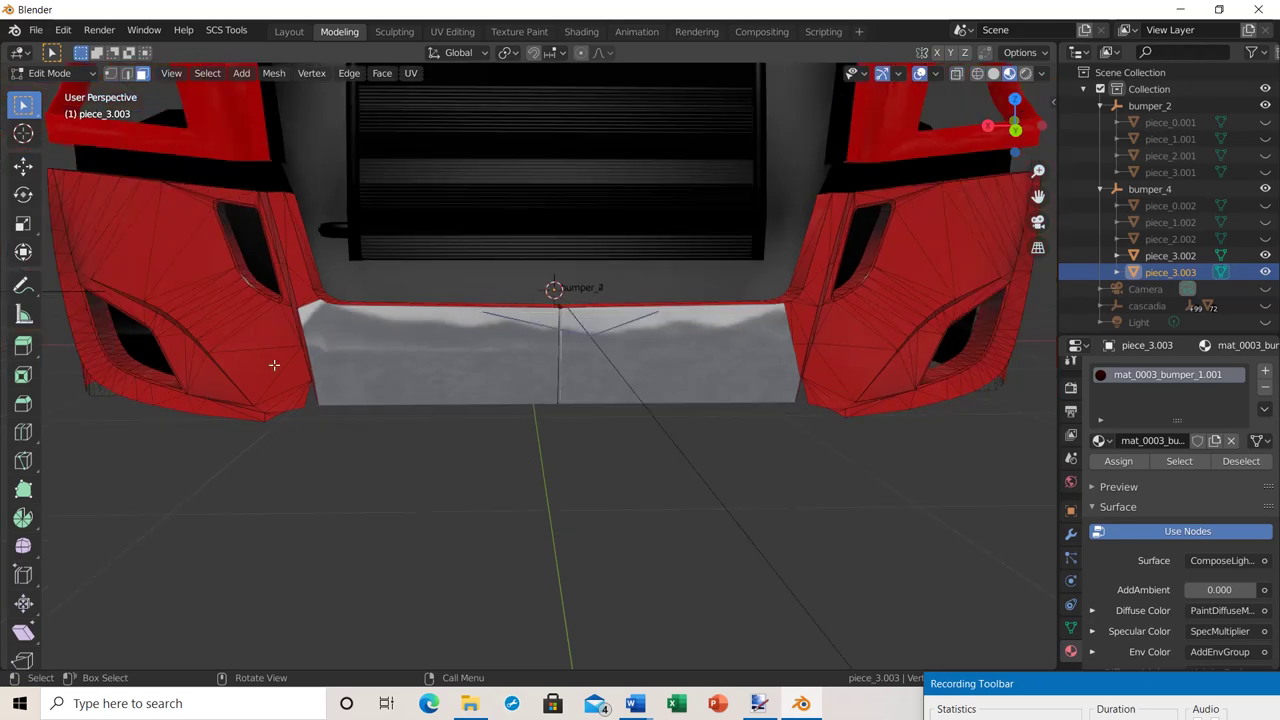
middle_drag(343, 430, 740, 376)
middle_drag(590, 432, 651, 457)
click(63, 31)
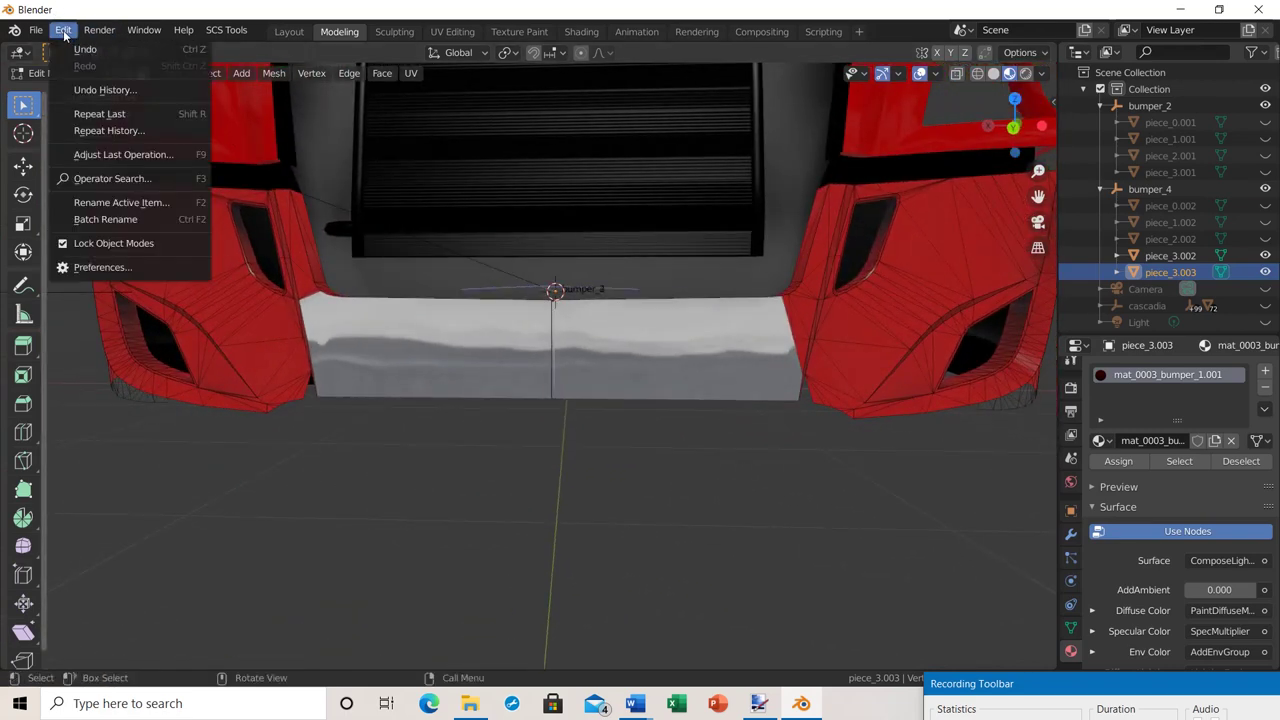
click(85, 51)
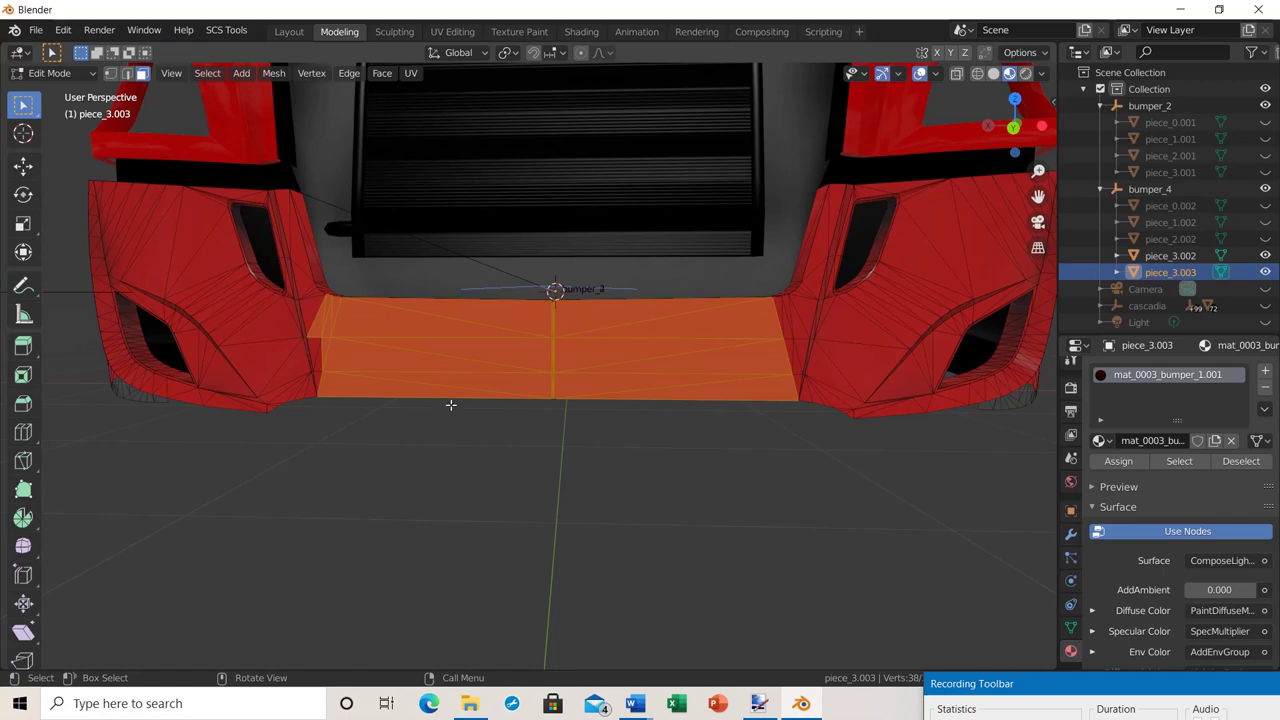
Delete the vertices of the left upright strip beside the grille and the left half of the front centre section on piece_3.003.
scroll(448, 404, down, 2)
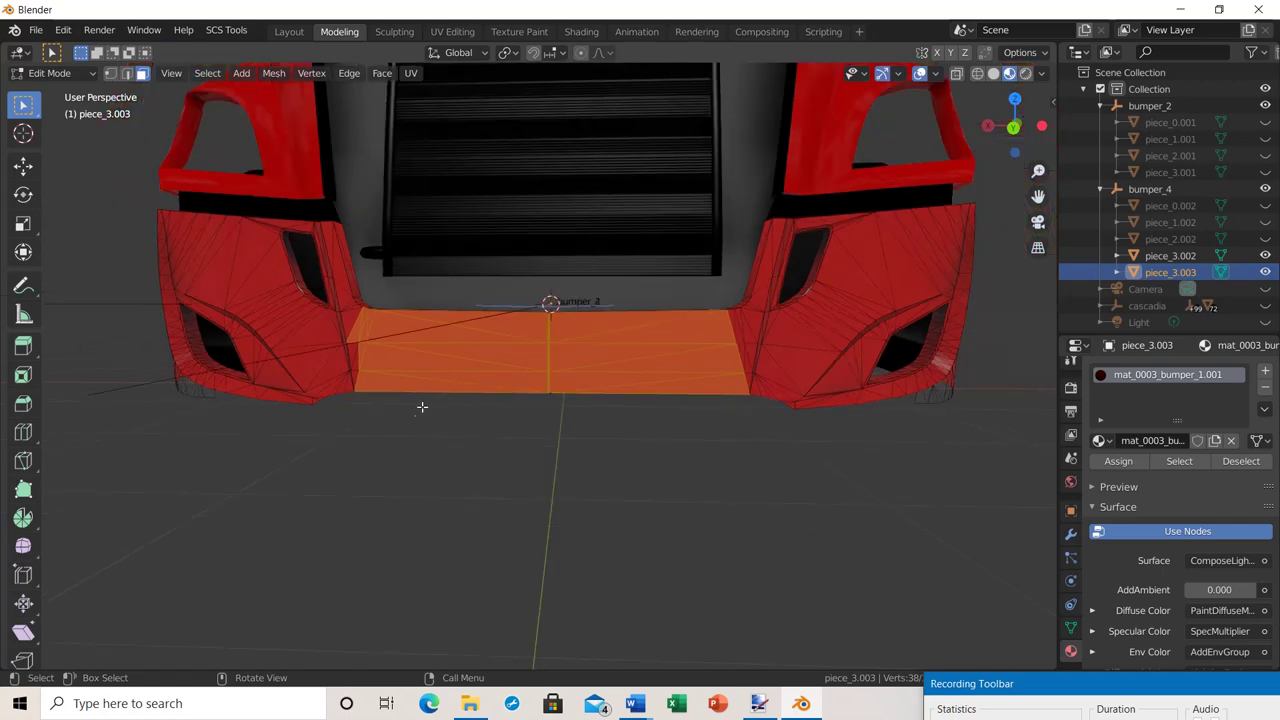
drag(343, 277, 353, 299)
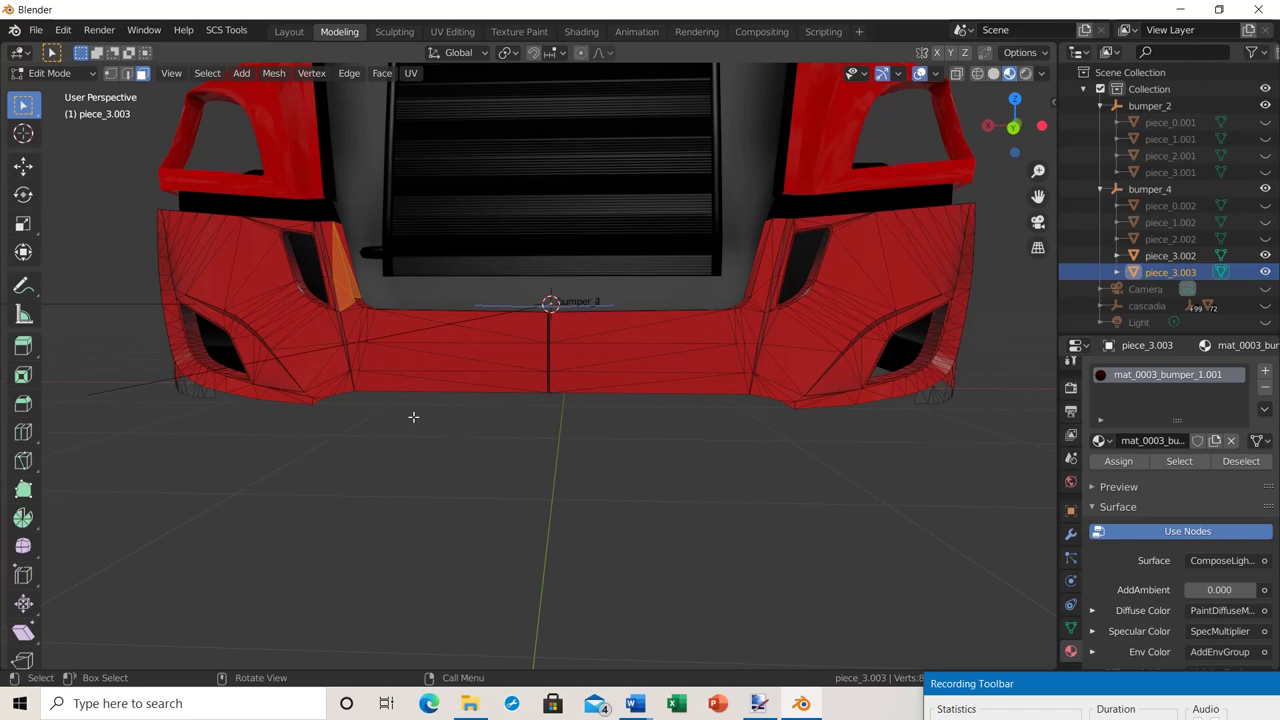
key(x)
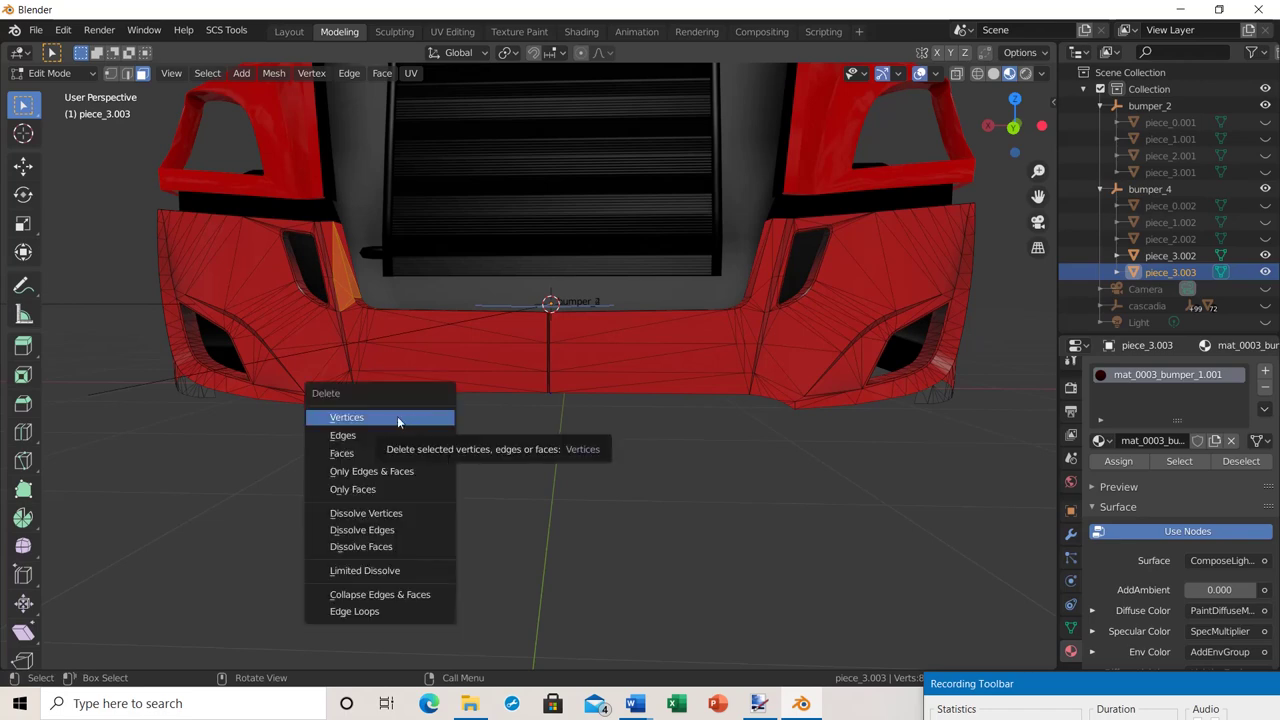
click(397, 416)
drag(352, 318, 381, 365)
key(x)
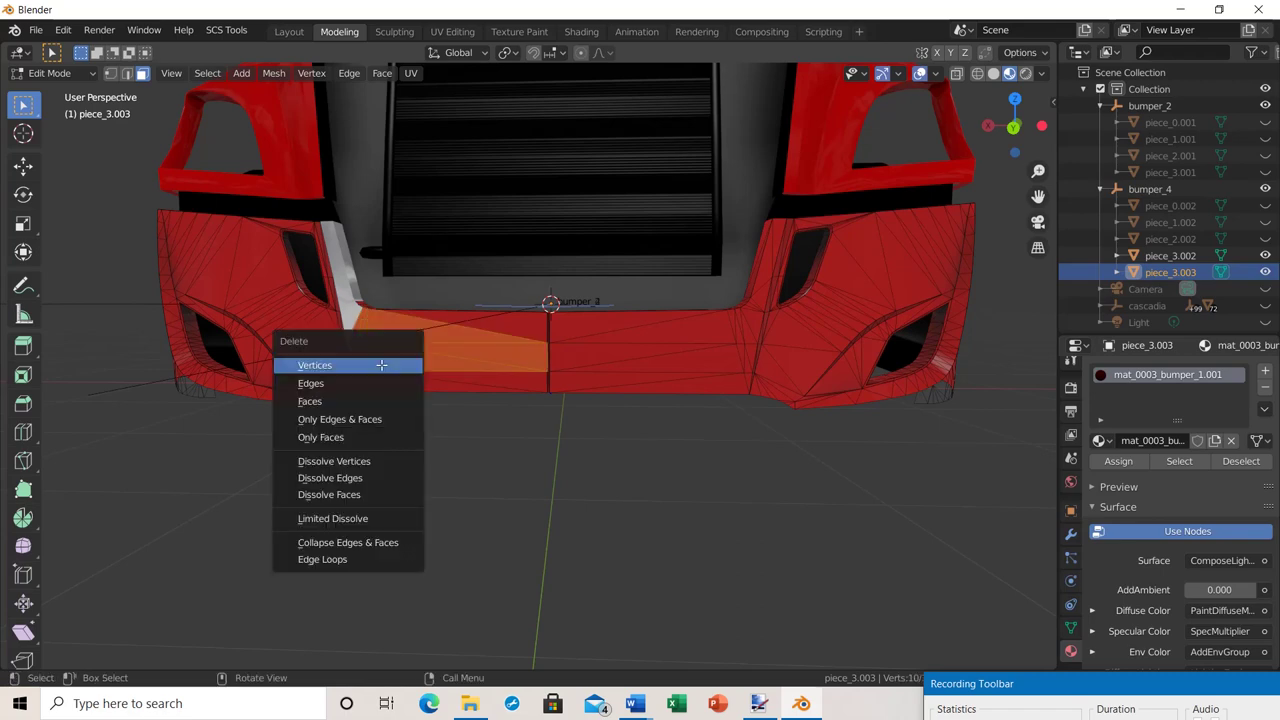
click(365, 370)
Delete the remaining vertices of the red strip between the left upright and the upper side opening on piece_3.003.
middle_drag(440, 482, 531, 480)
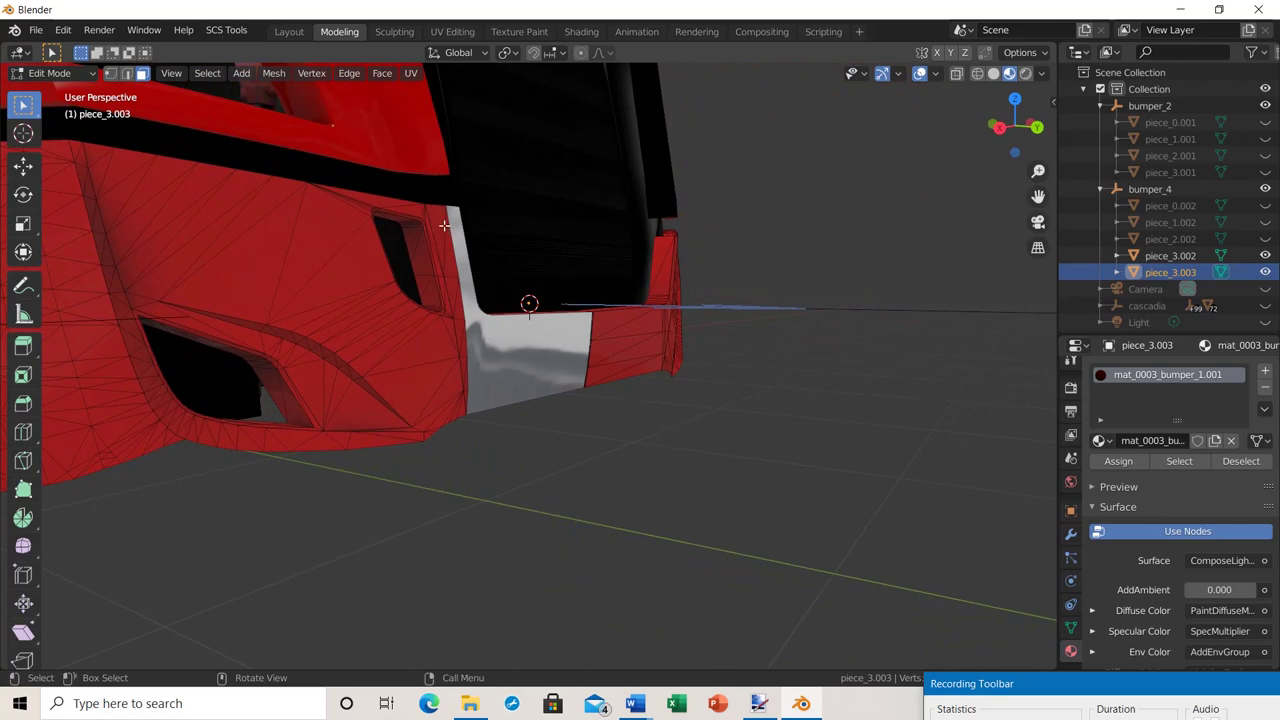
key(b)
drag(443, 221, 455, 240)
key(x)
click(456, 247)
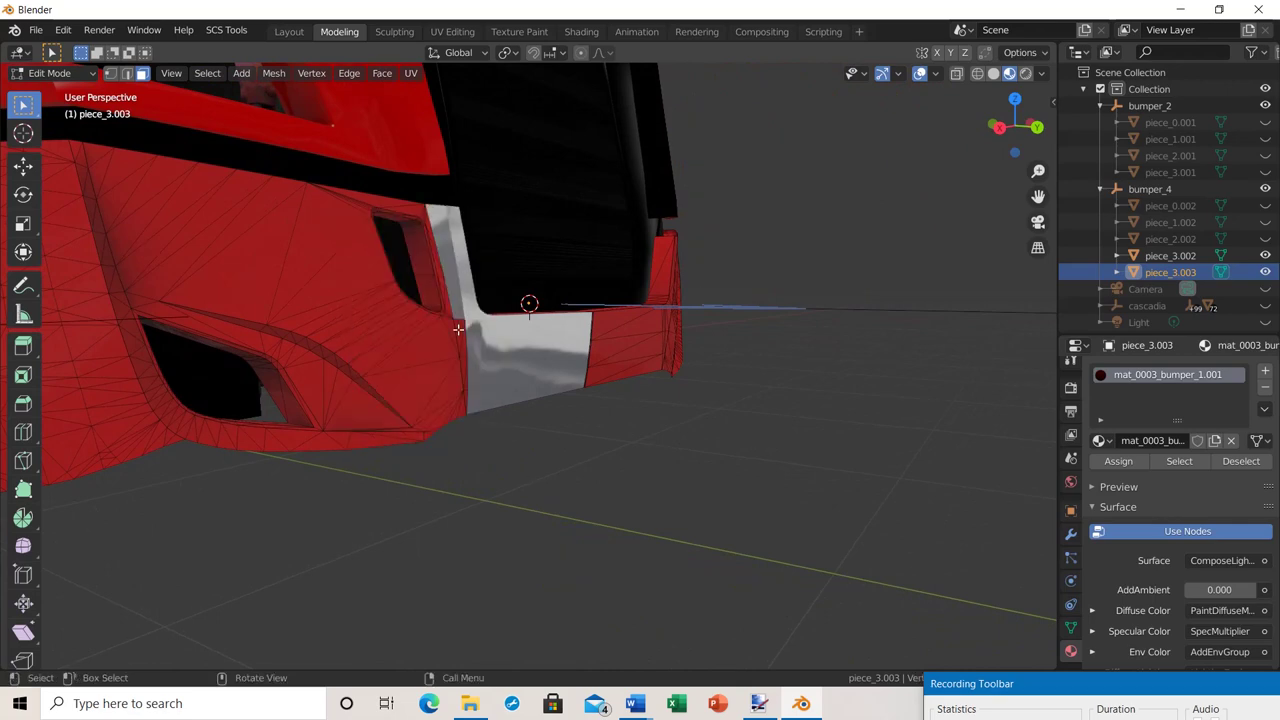
Delete the leftover red vertices along the lower seam between the left corner and the exposed chrome centre.
drag(456, 317, 501, 382)
key(x)
click(503, 437)
click(466, 392)
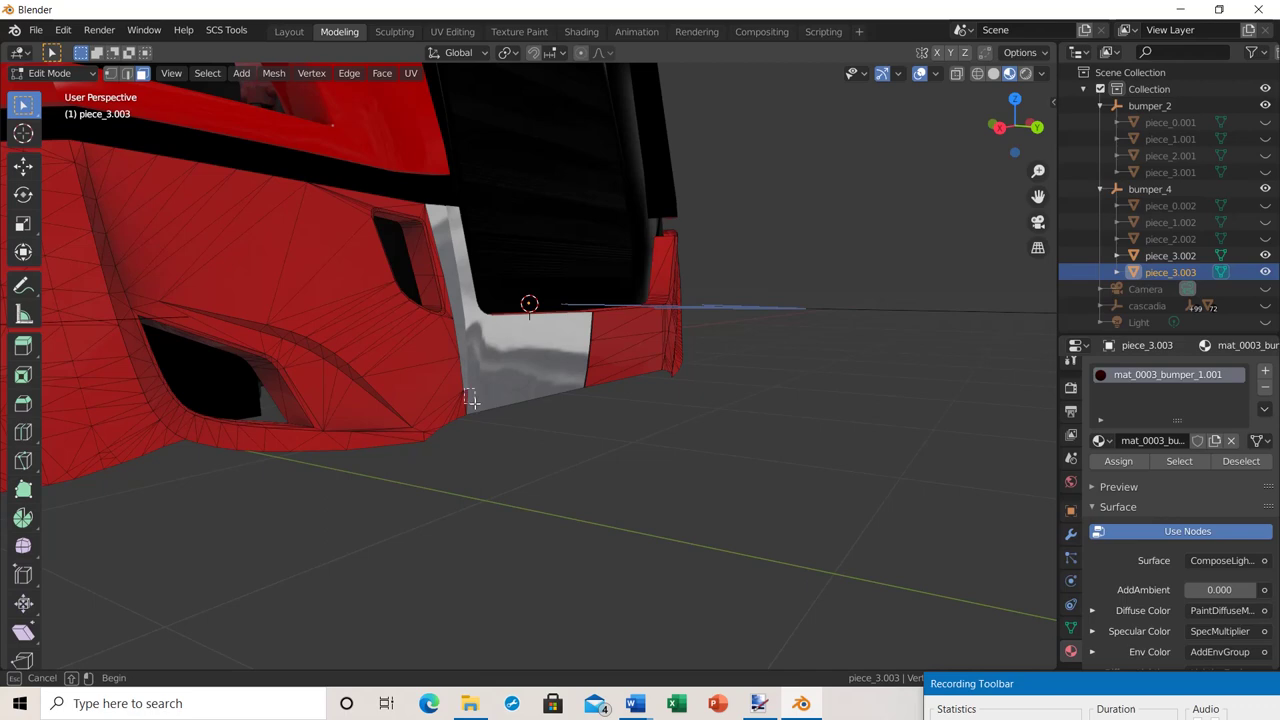
key(x)
click(512, 450)
Delete the vertices of the left half of the red upper ledge above the exposed chrome centre on piece_3.003.
middle_drag(517, 463, 420, 432)
middle_drag(420, 431, 400, 500)
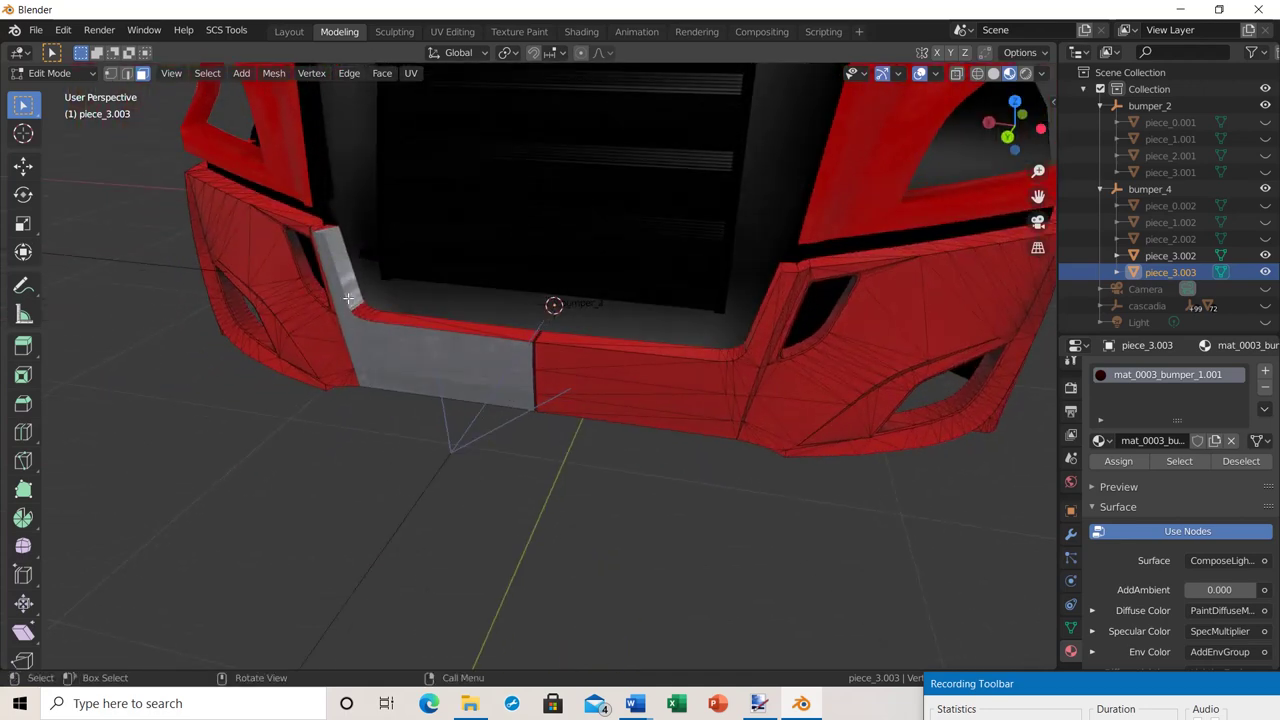
drag(348, 298, 461, 348)
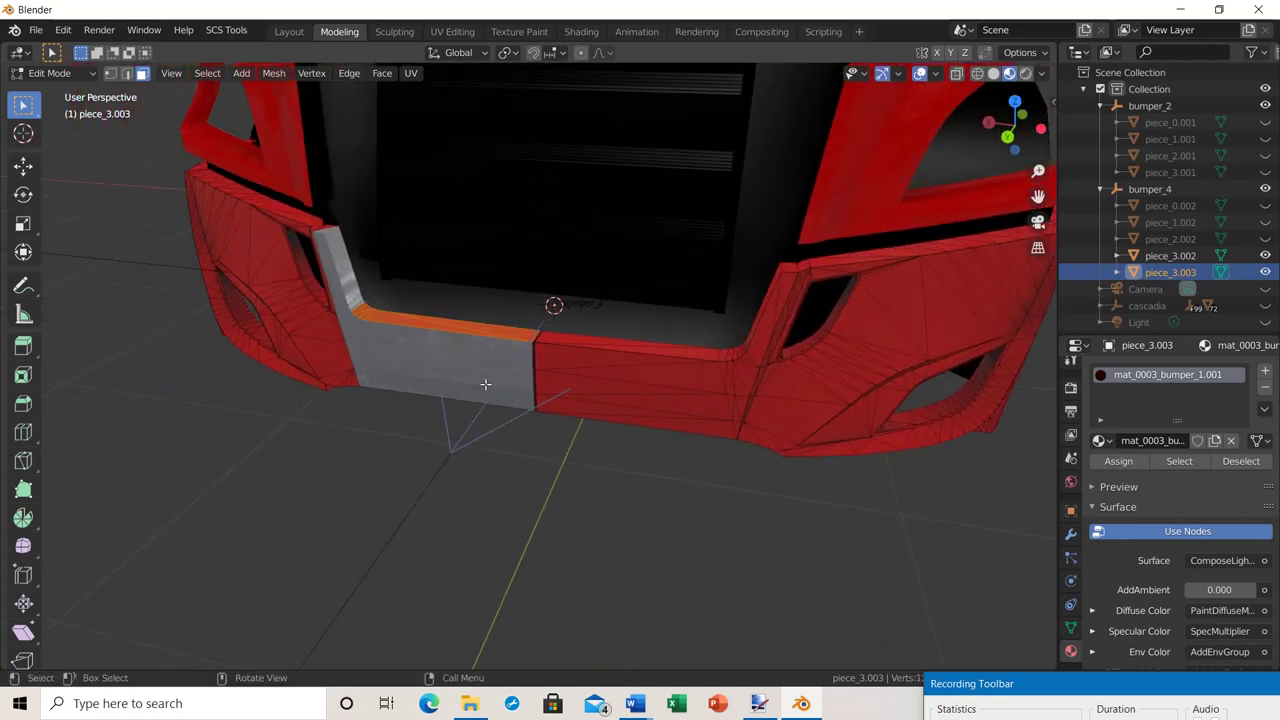
key(x)
click(485, 385)
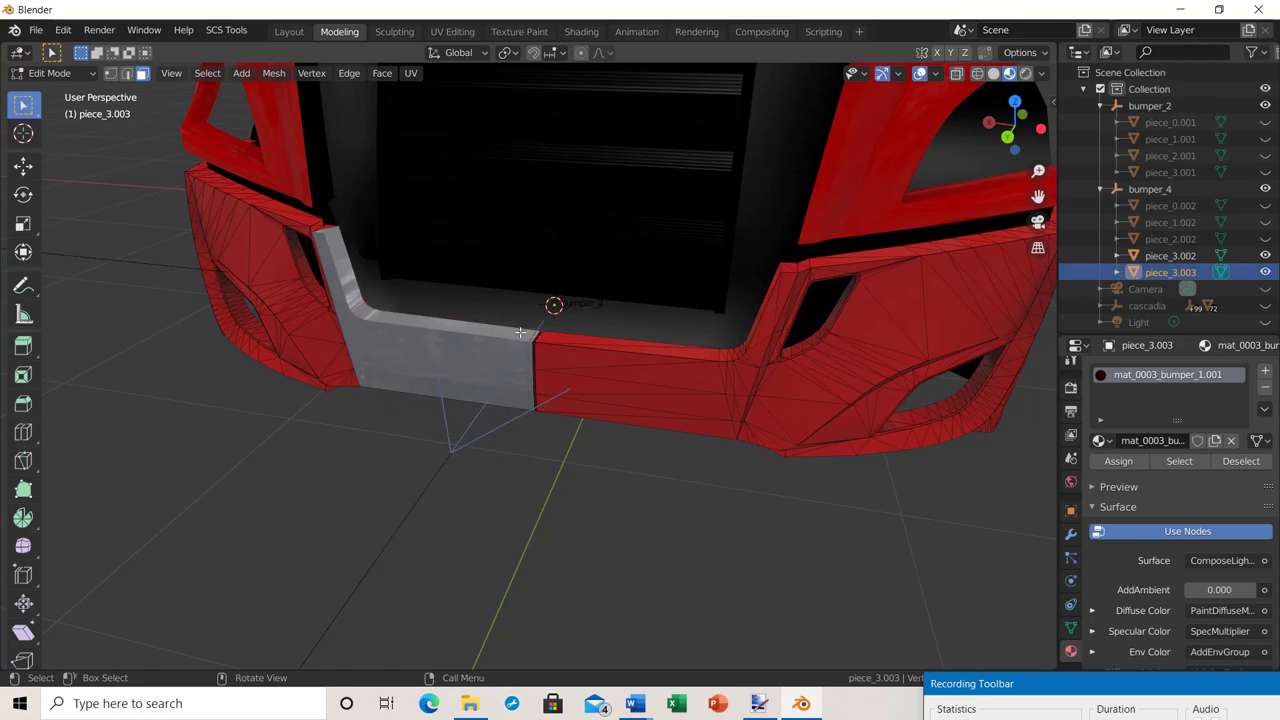
Try deleting the vertices of the right half of the front centre section on piece_3.003 twice, undoing each deletion.
drag(520, 332, 707, 455)
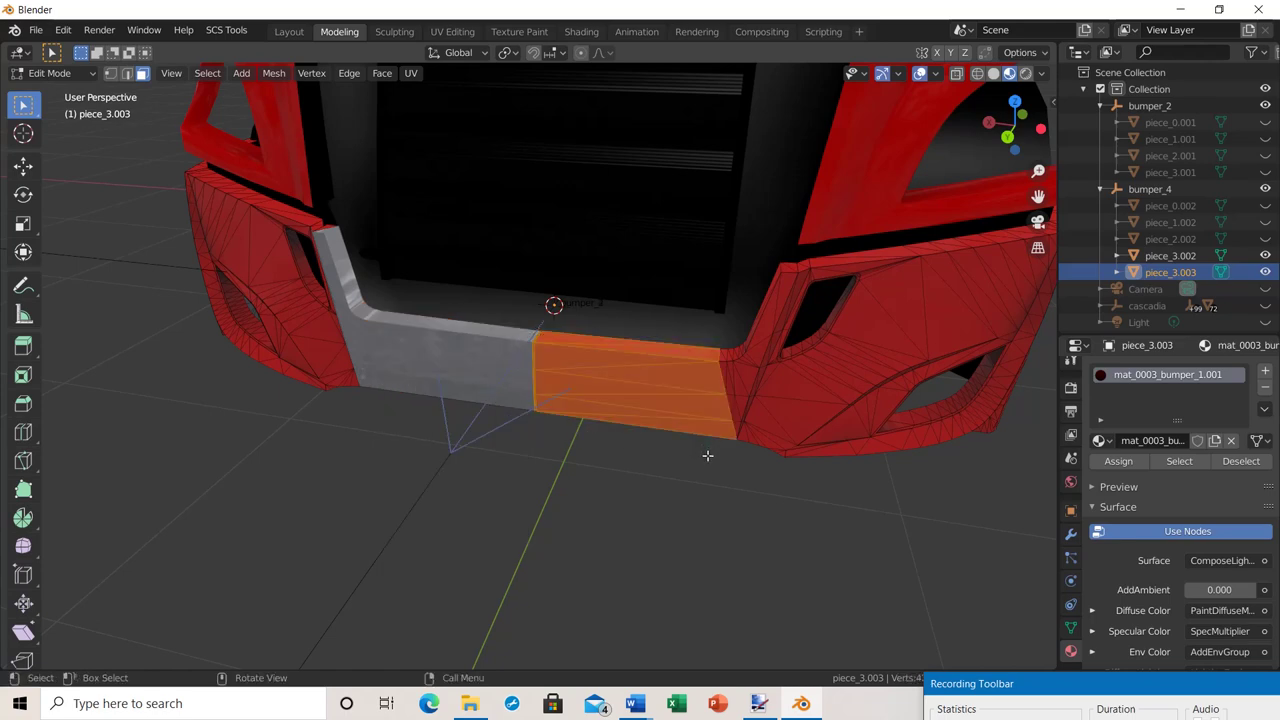
key(x)
click(660, 478)
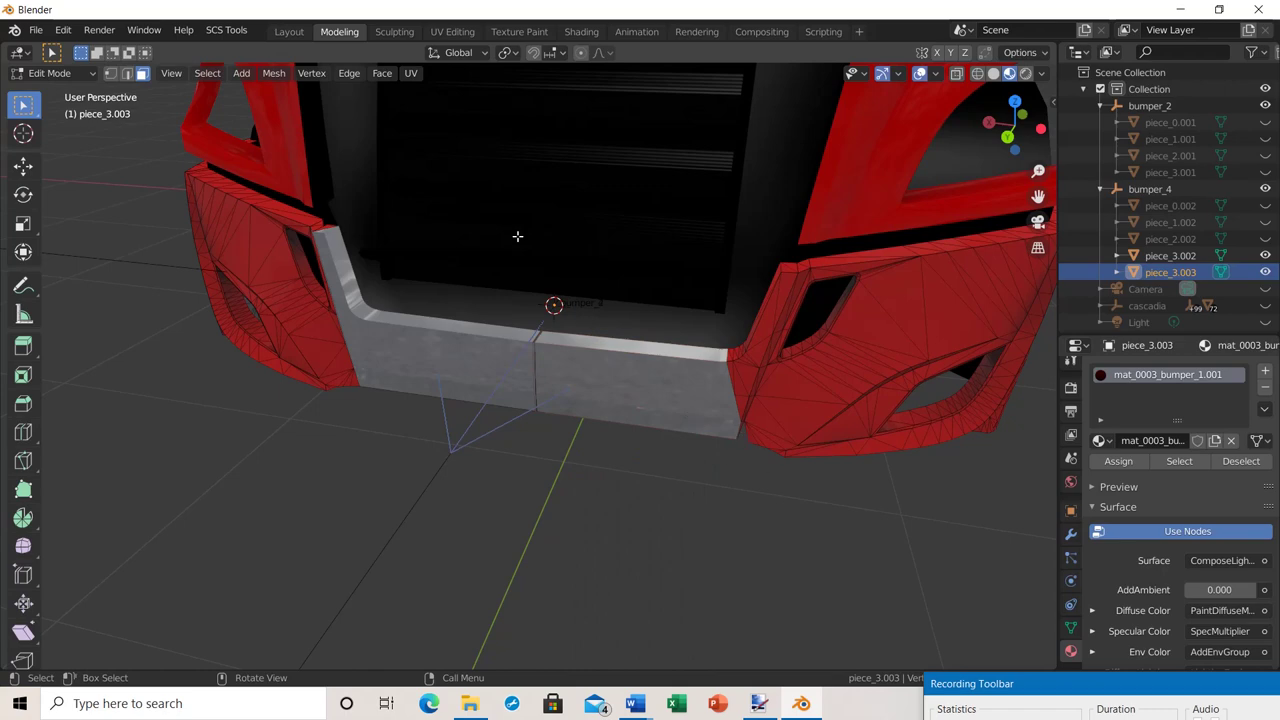
click(63, 31)
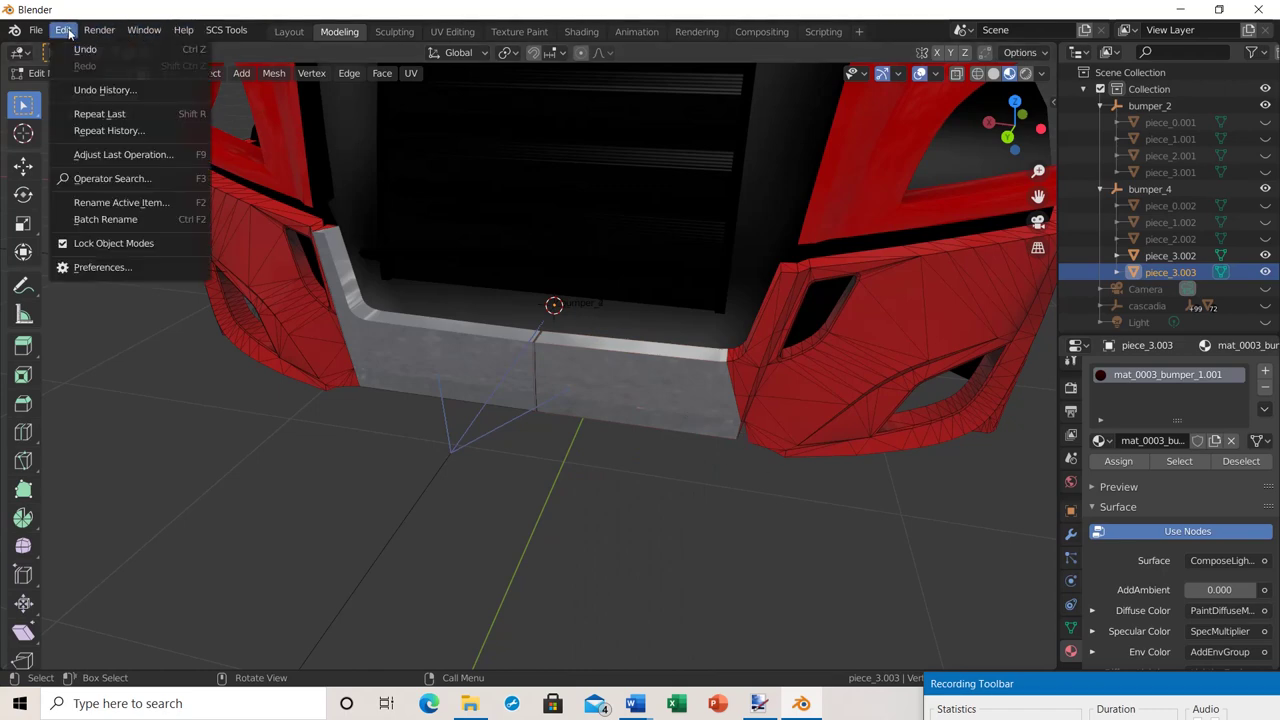
click(84, 49)
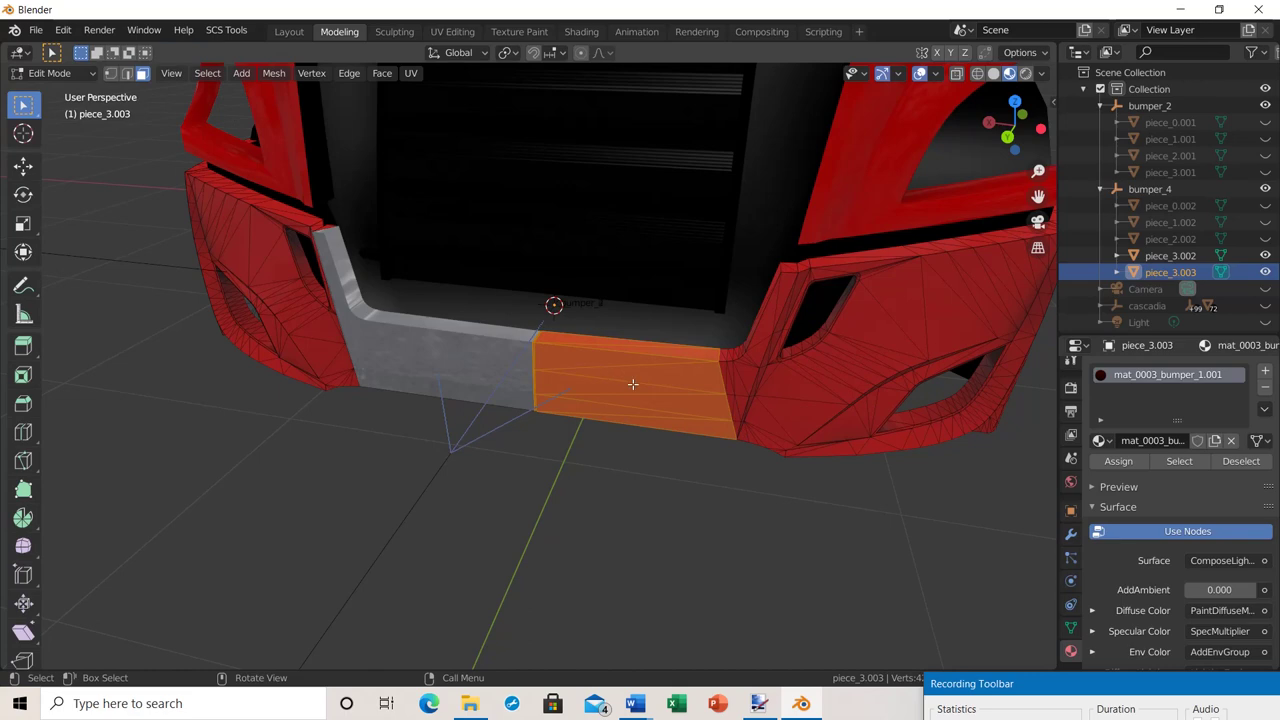
click(670, 475)
middle_drag(686, 413, 628, 407)
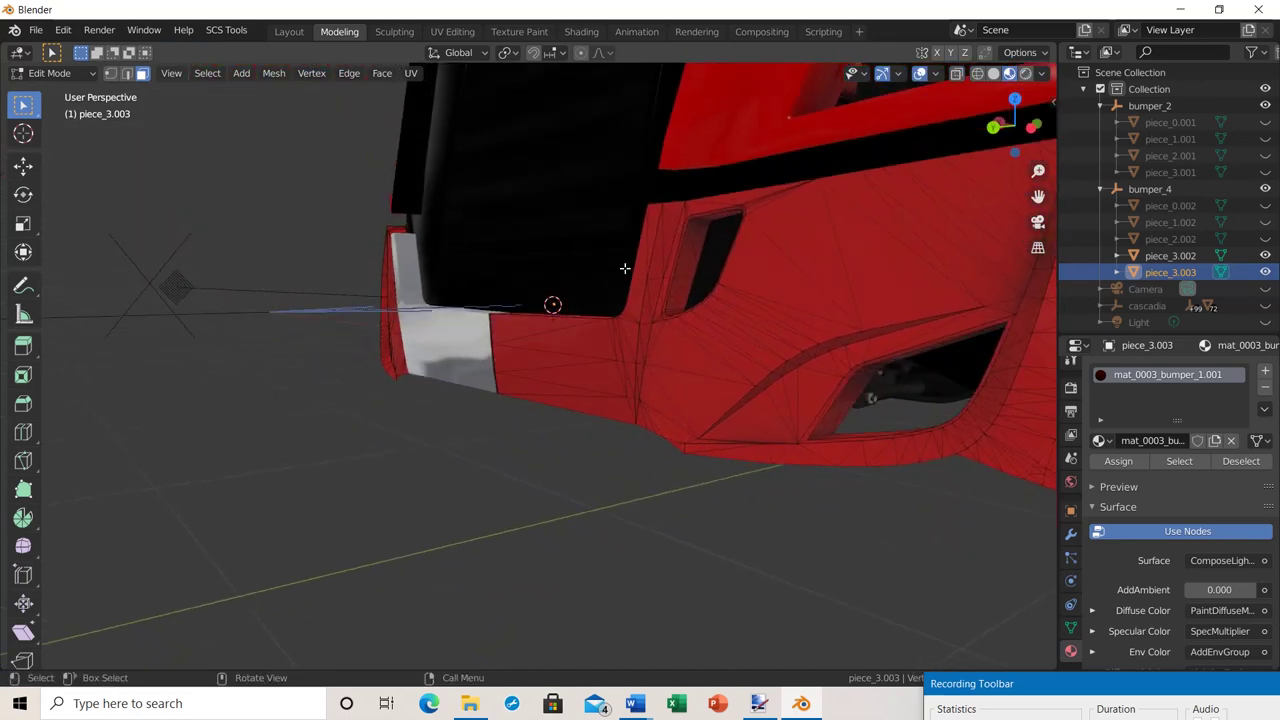
drag(528, 336, 603, 426)
key(x)
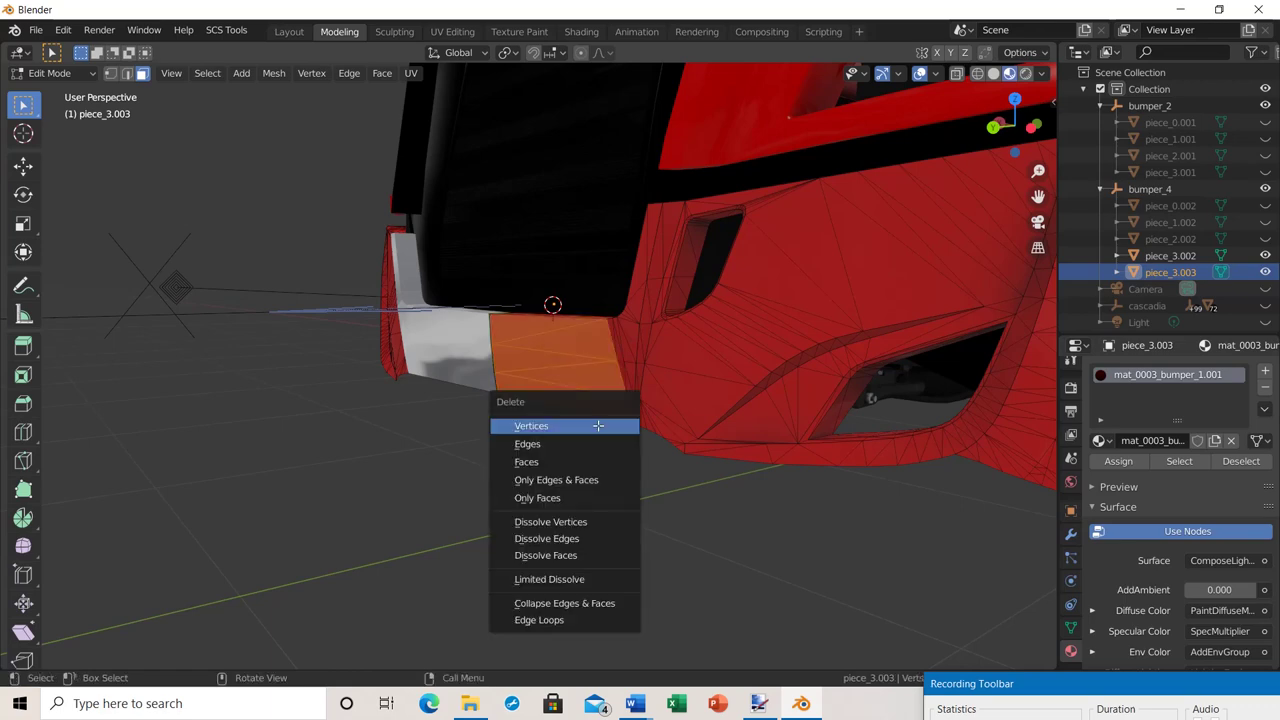
click(598, 426)
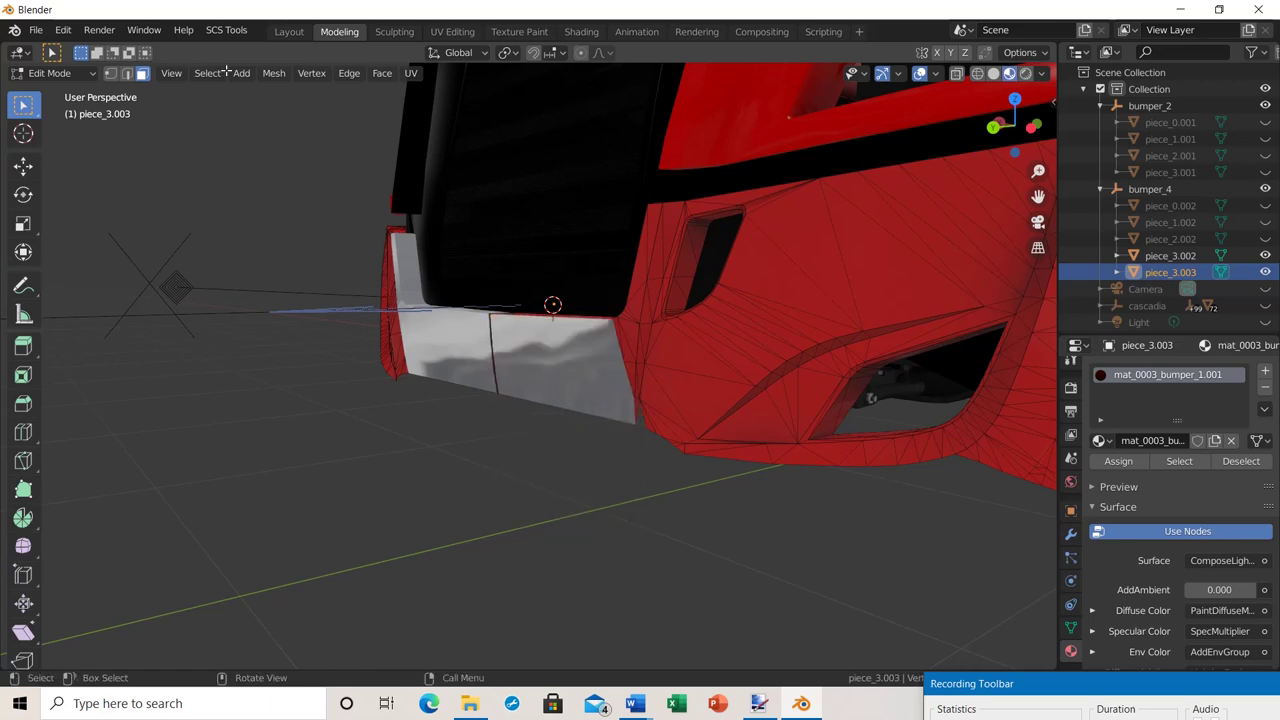
click(64, 31)
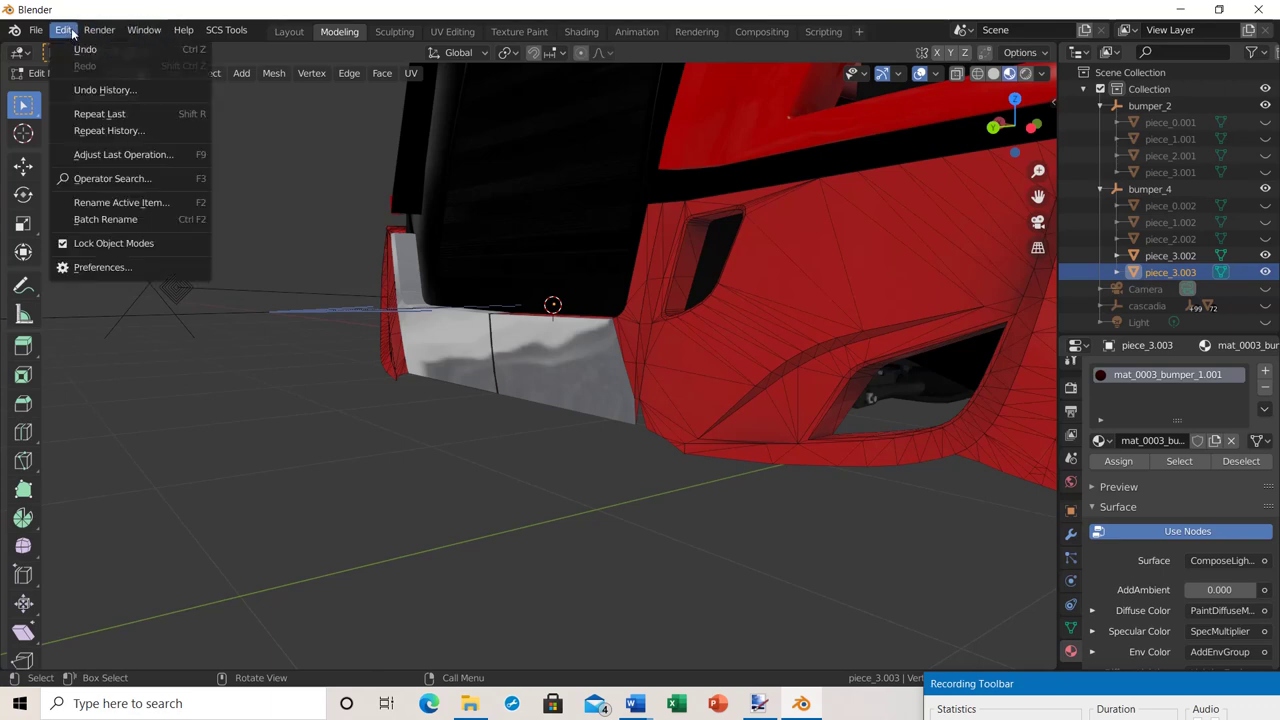
click(84, 50)
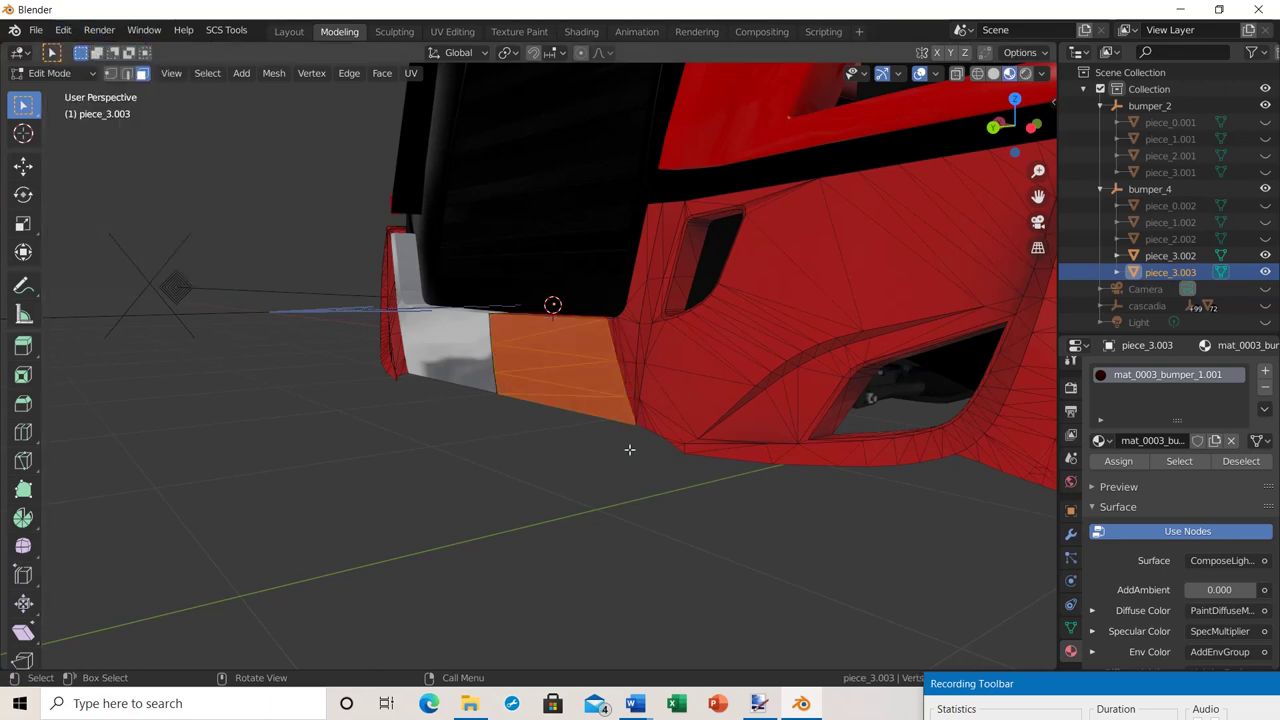
Delete the vertices of the right half of the red front centre section on piece_3.003.
middle_drag(629, 449, 616, 441)
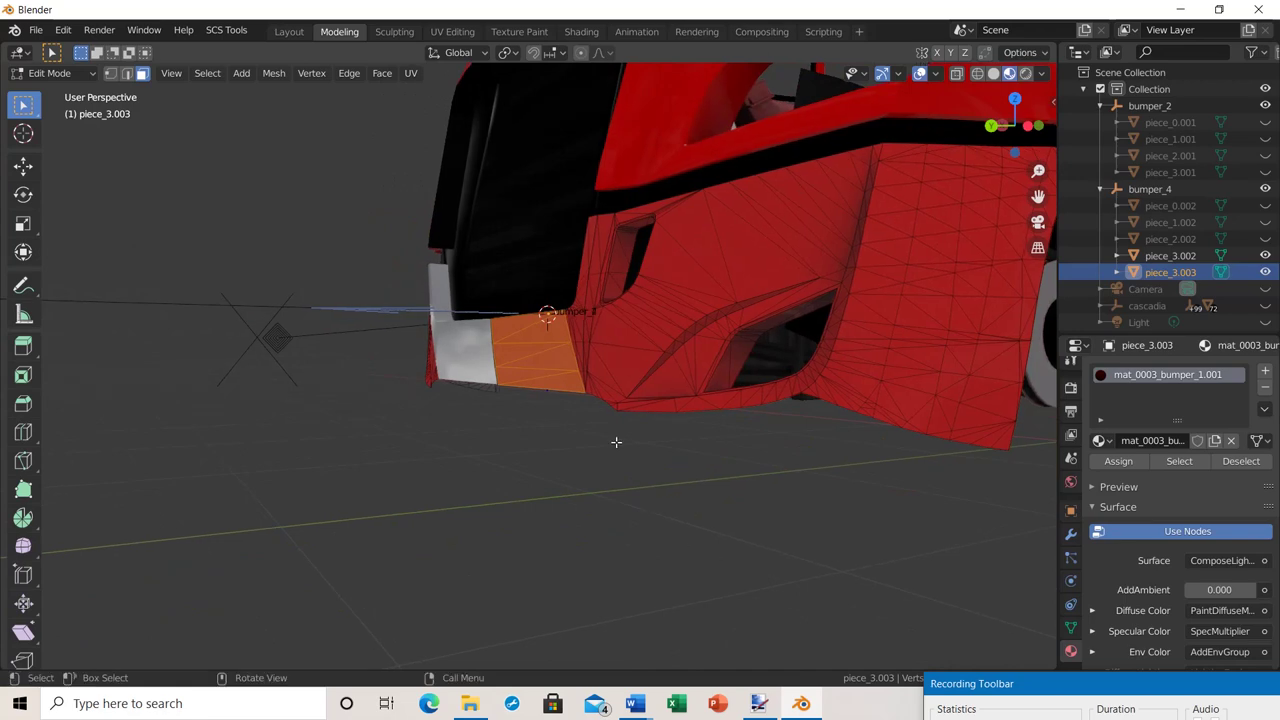
drag(508, 326, 570, 361)
key(x)
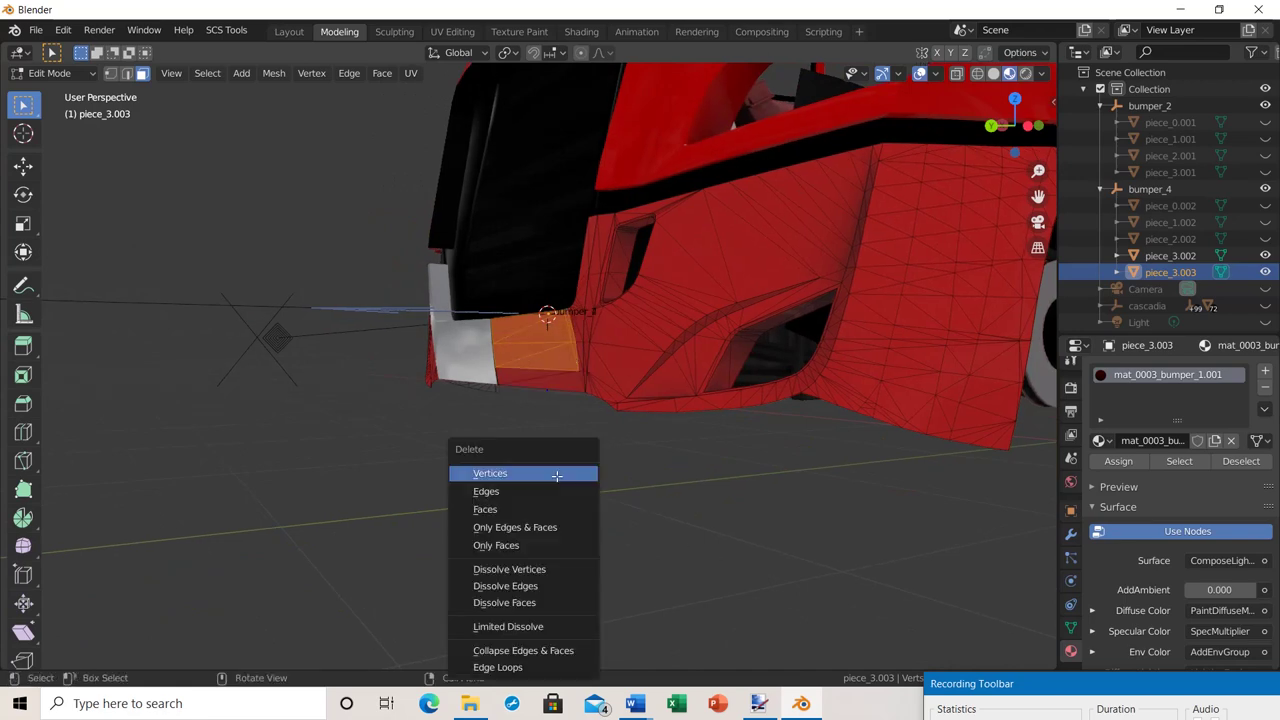
click(551, 474)
Delete the vertices of the red strip between the right upright and the upper side opening on piece_3.003.
scroll(571, 479, up, 3)
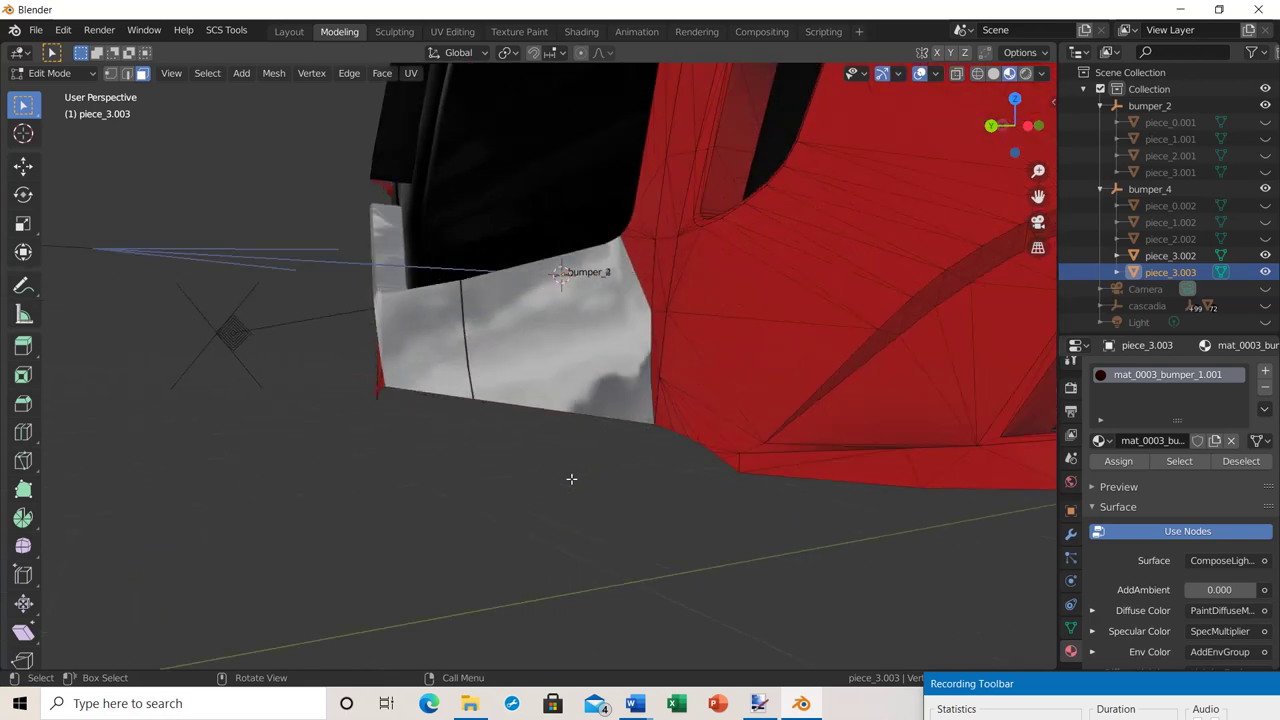
middle_drag(571, 479, 557, 483)
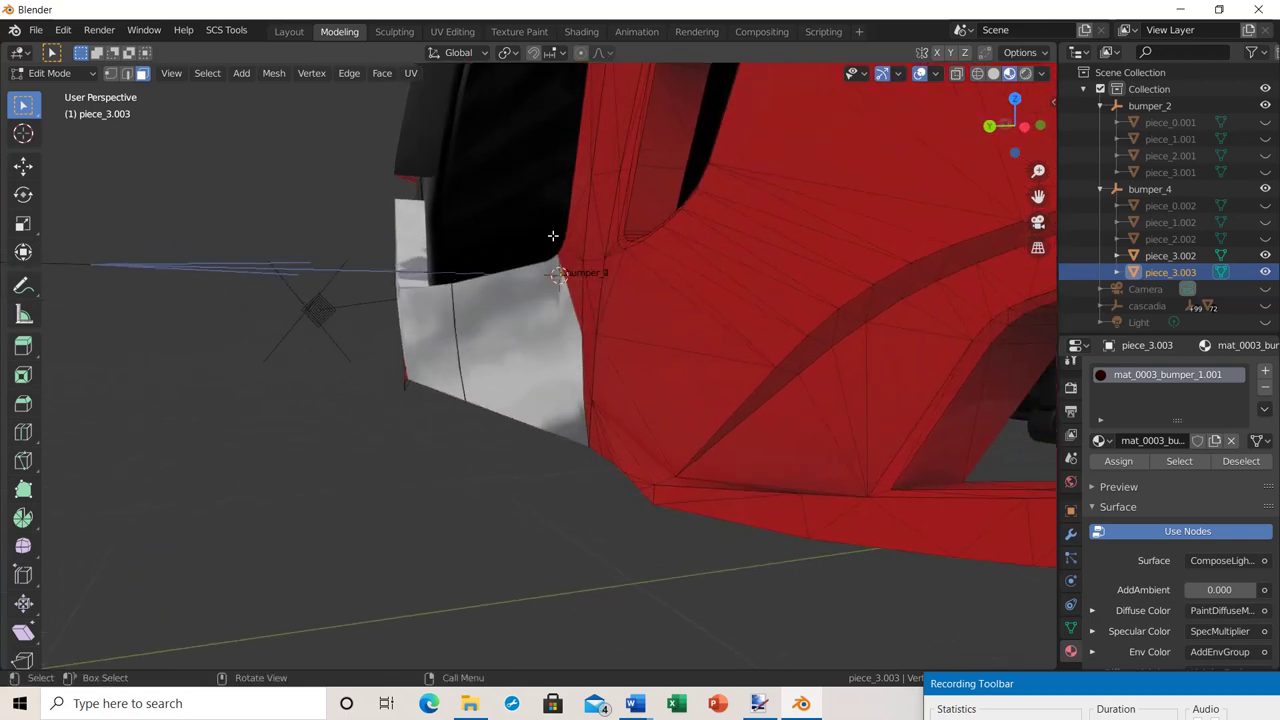
click(591, 303)
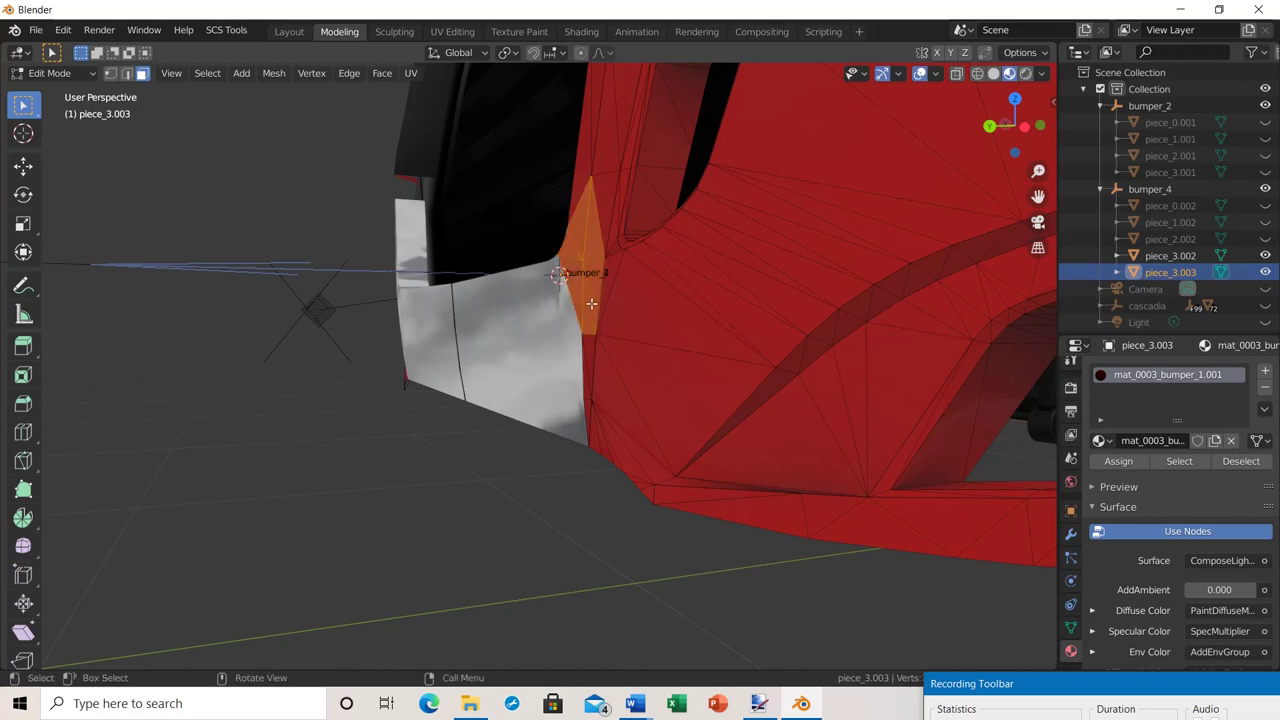
key(x)
click(551, 406)
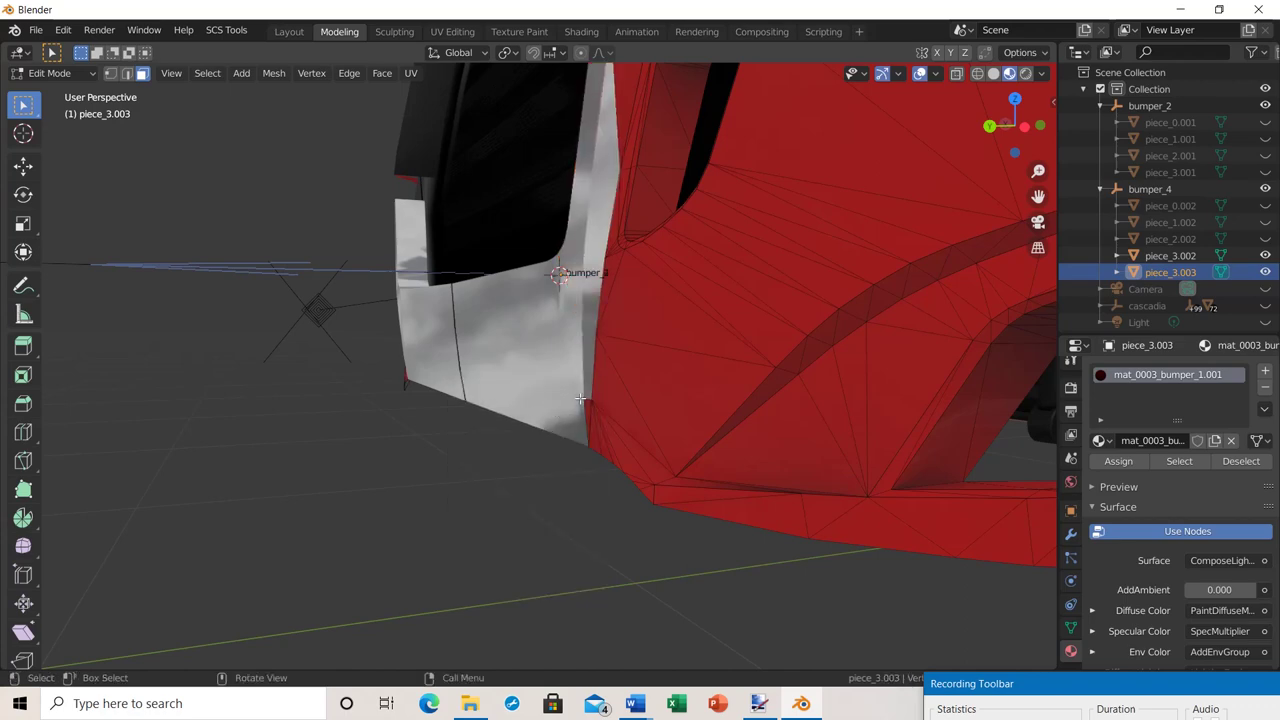
Delete the leftover red vertices along the lower seam between the chrome centre and the right corner of piece_3.003.
key(k)
drag(584, 408, 575, 465)
key(x)
click(565, 475)
scroll(548, 443, up, 2)
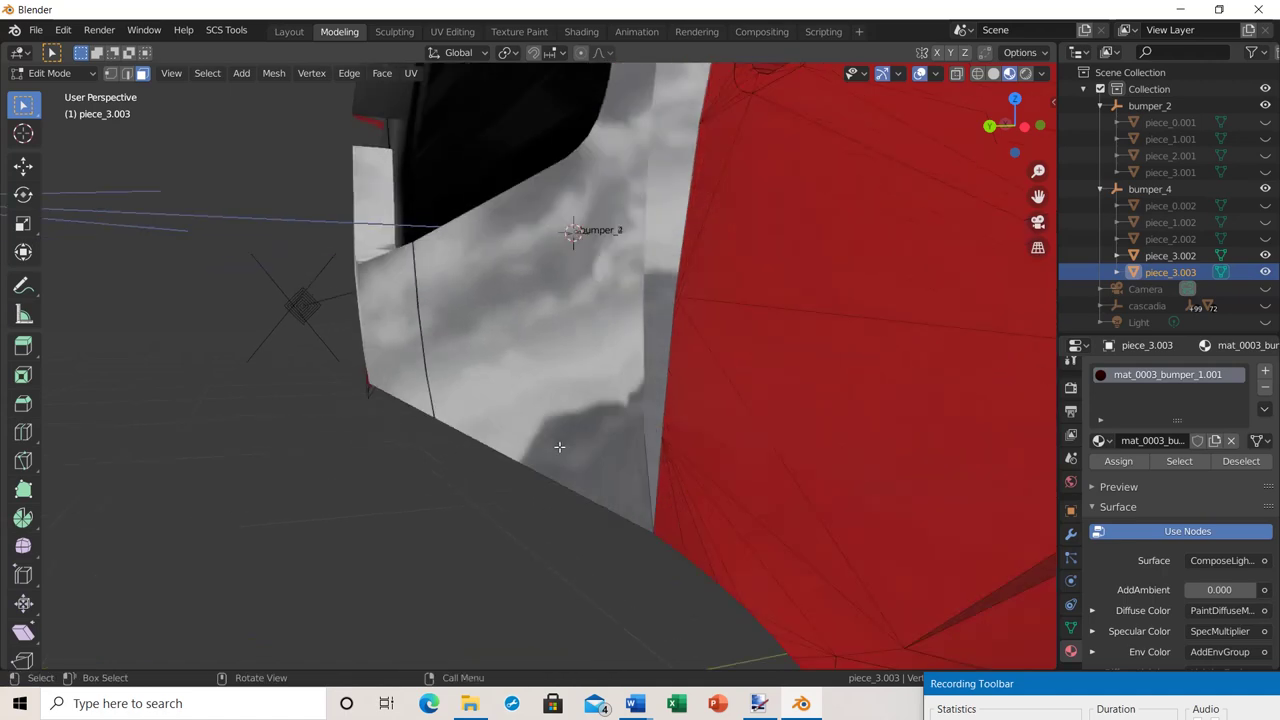
In edge selection mode, delete the stray edge left at the lower end of the right corner seam on piece_3.003.
middle_drag(623, 506, 566, 500)
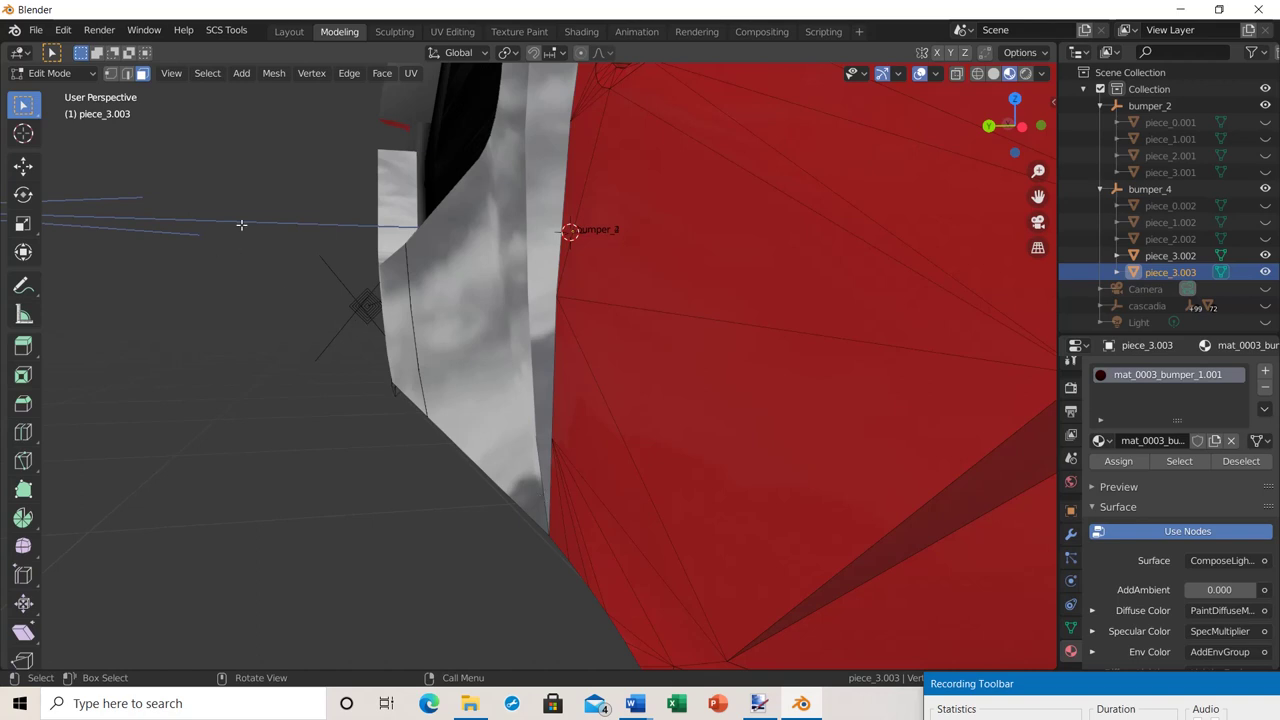
click(127, 75)
click(546, 487)
key(x)
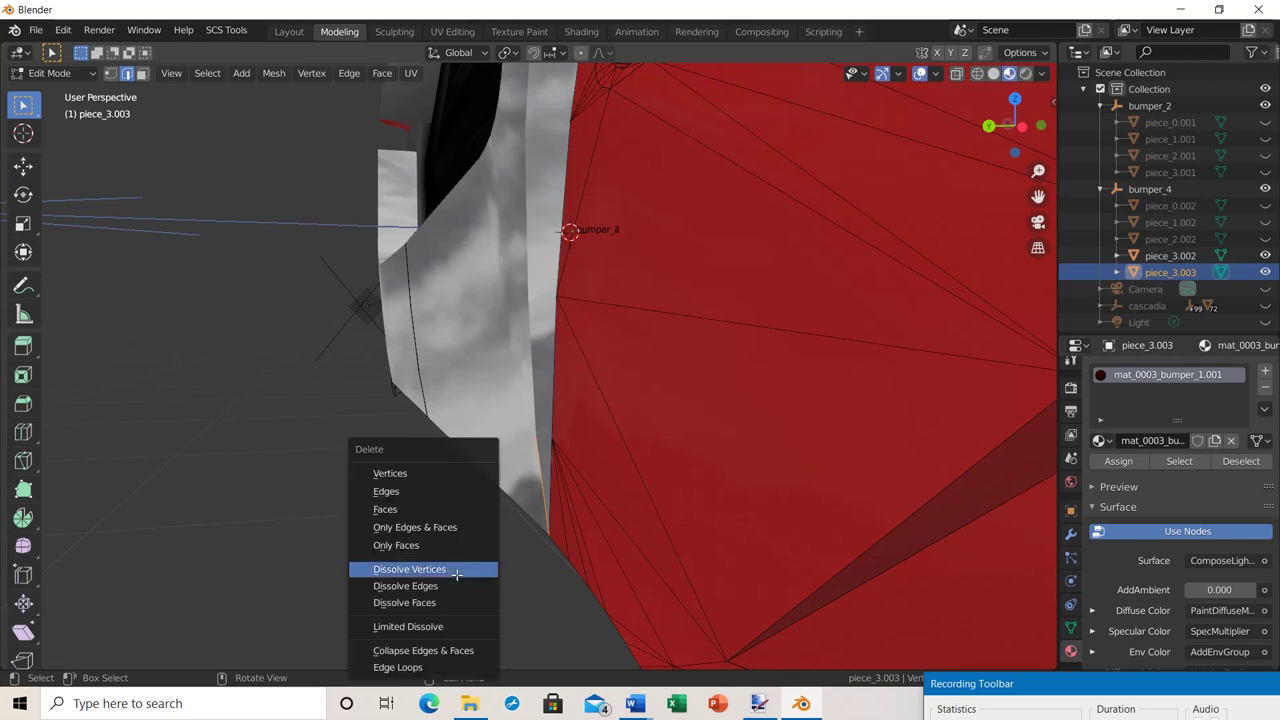
click(381, 492)
Delete the vertices of the thin vertical red strip at the middle of the chrome front on piece_3.003.
middle_drag(492, 455, 591, 446)
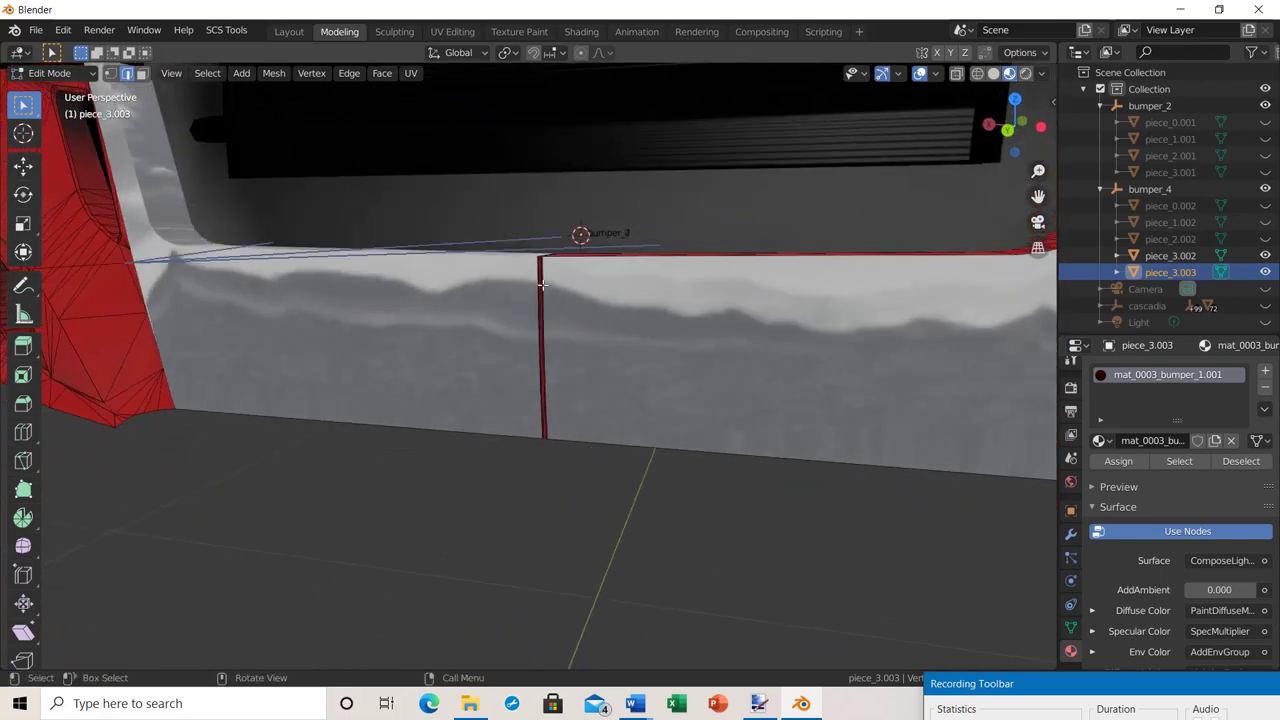
drag(532, 306, 583, 421)
key(x)
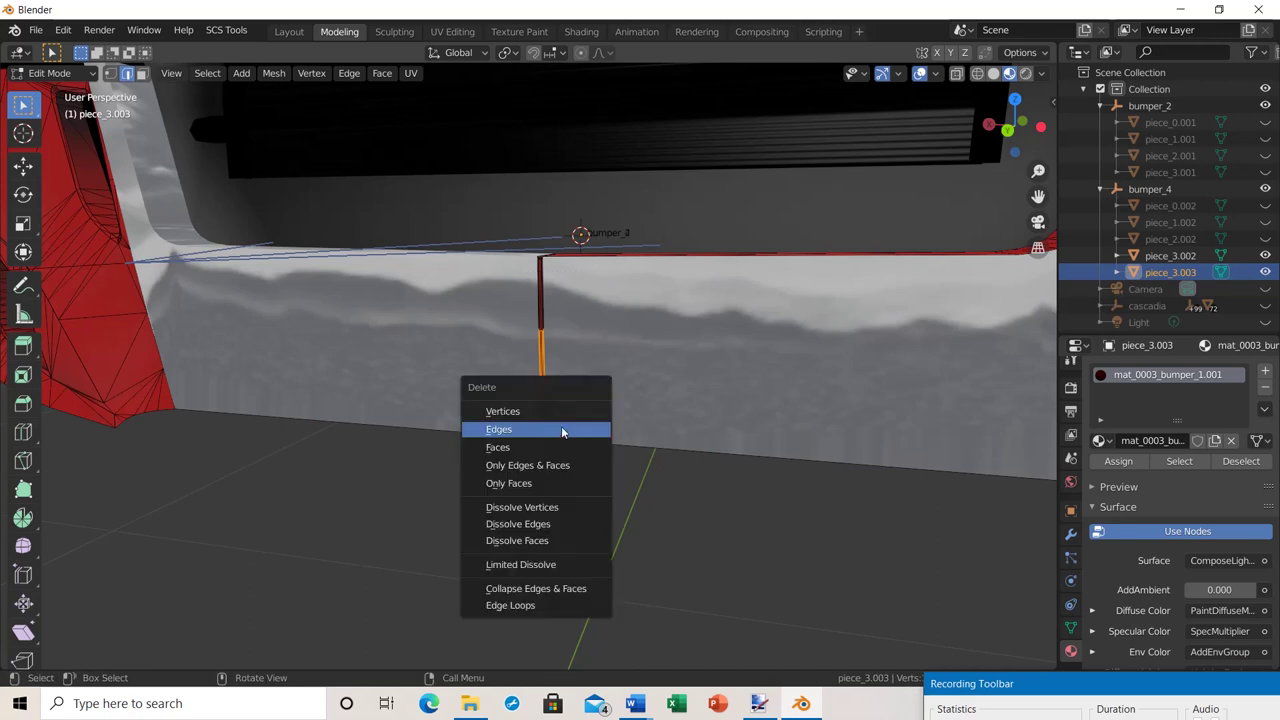
click(540, 411)
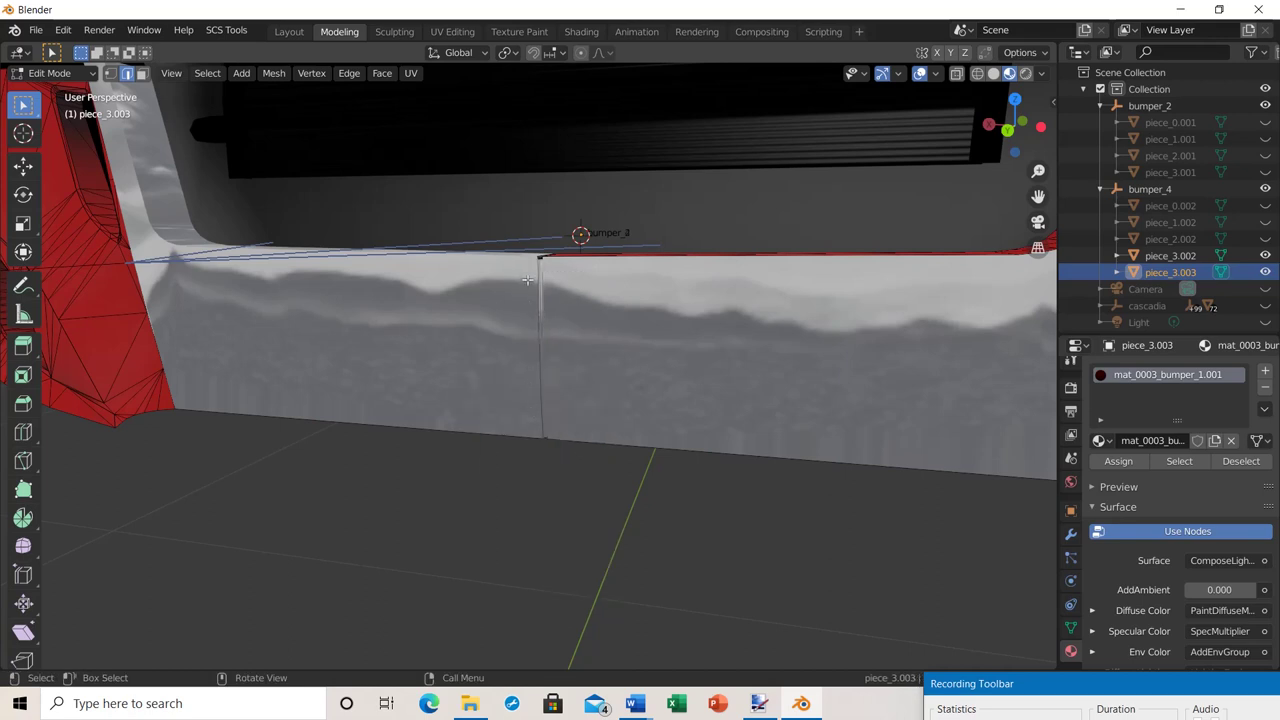
drag(527, 281, 582, 430)
In face selection mode, delete the vertices of the straight right half of the red upper ledge on piece_3.003.
mouse_move(606, 406)
middle_down()
mouse_move(625, 445)
mouse_move(590, 399)
middle_up()
drag(568, 326, 950, 393)
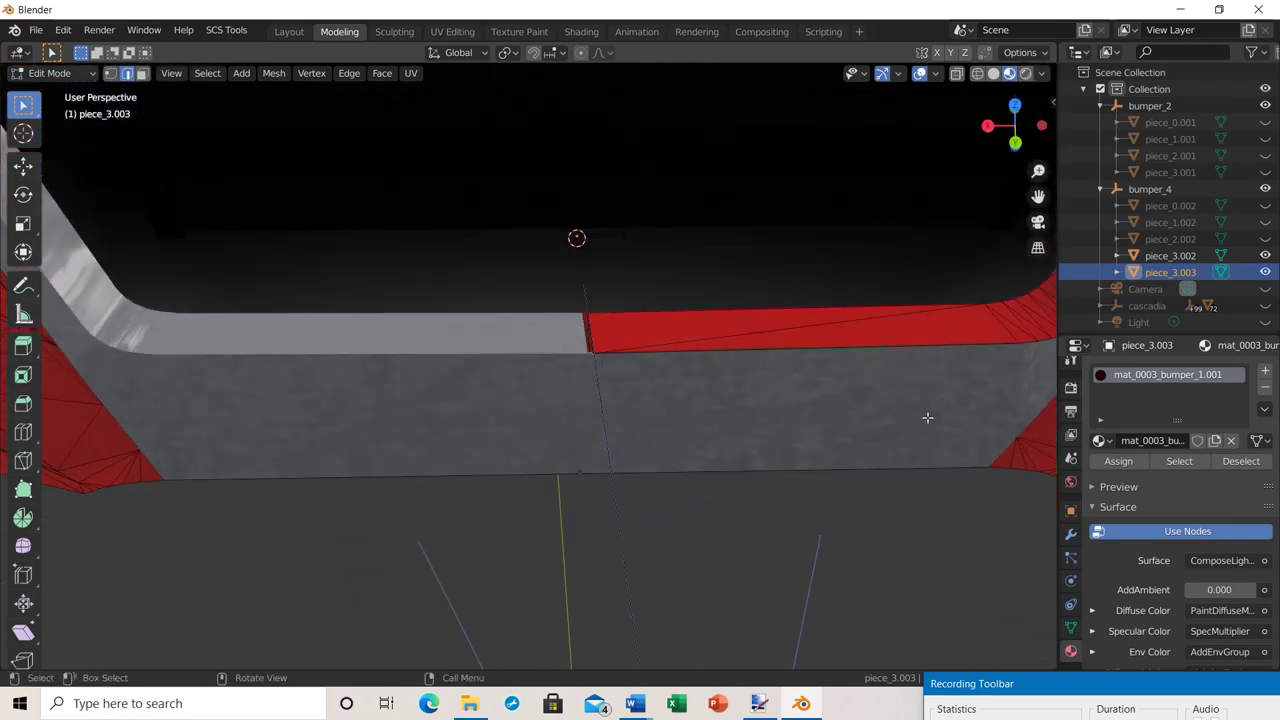
click(141, 73)
drag(566, 315, 925, 417)
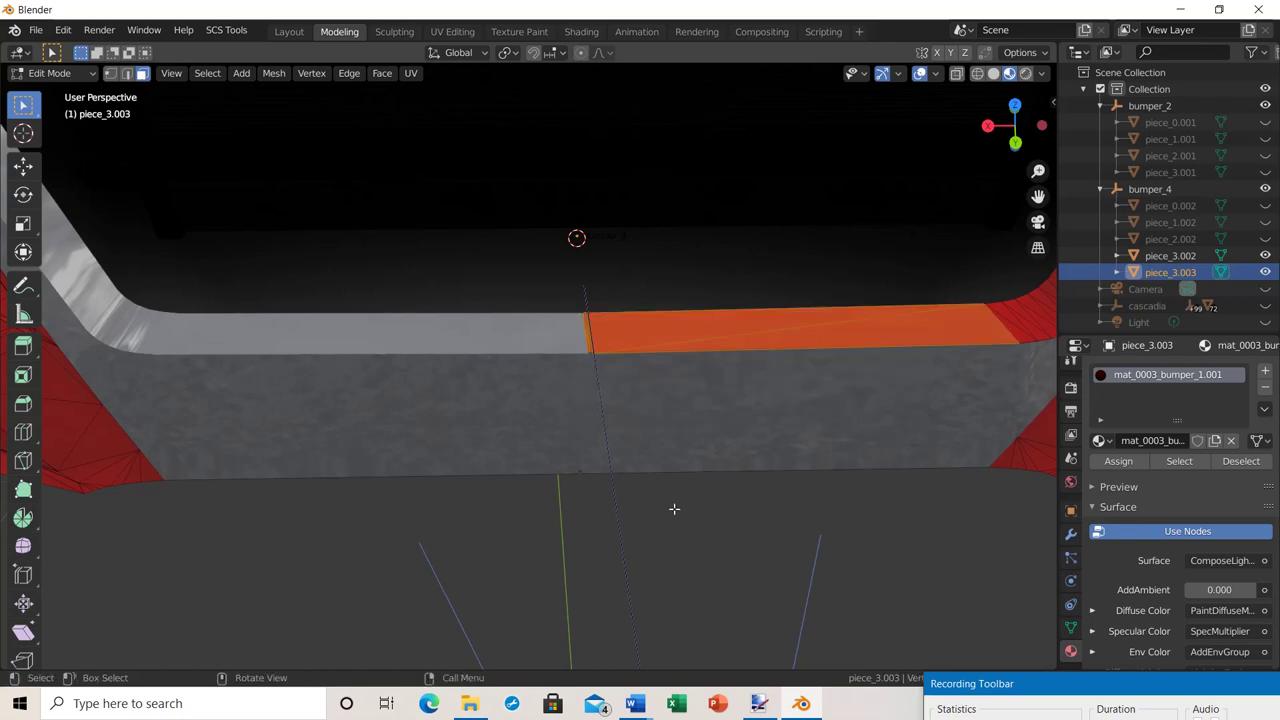
key(x)
click(644, 473)
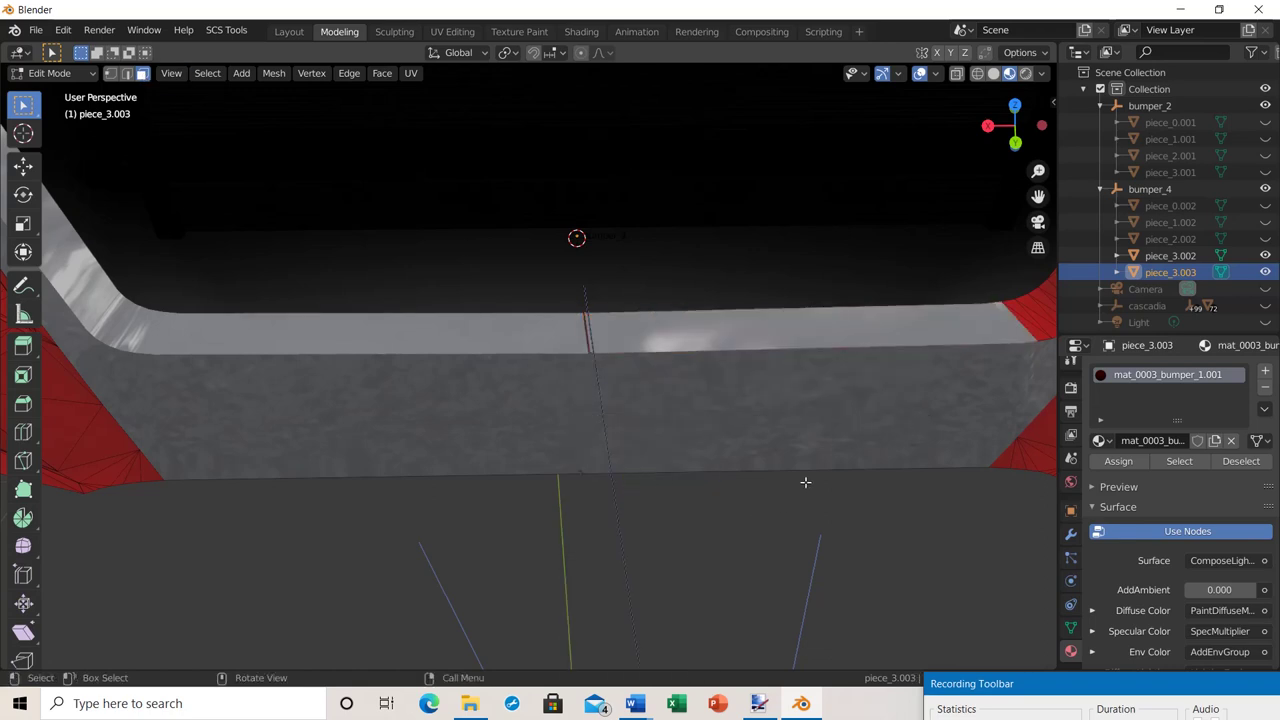
Delete the vertices of the curved red inner faces running from the ledge up the right upright on piece_3.003.
middle_drag(806, 483, 846, 371)
drag(705, 376, 778, 436)
key(x)
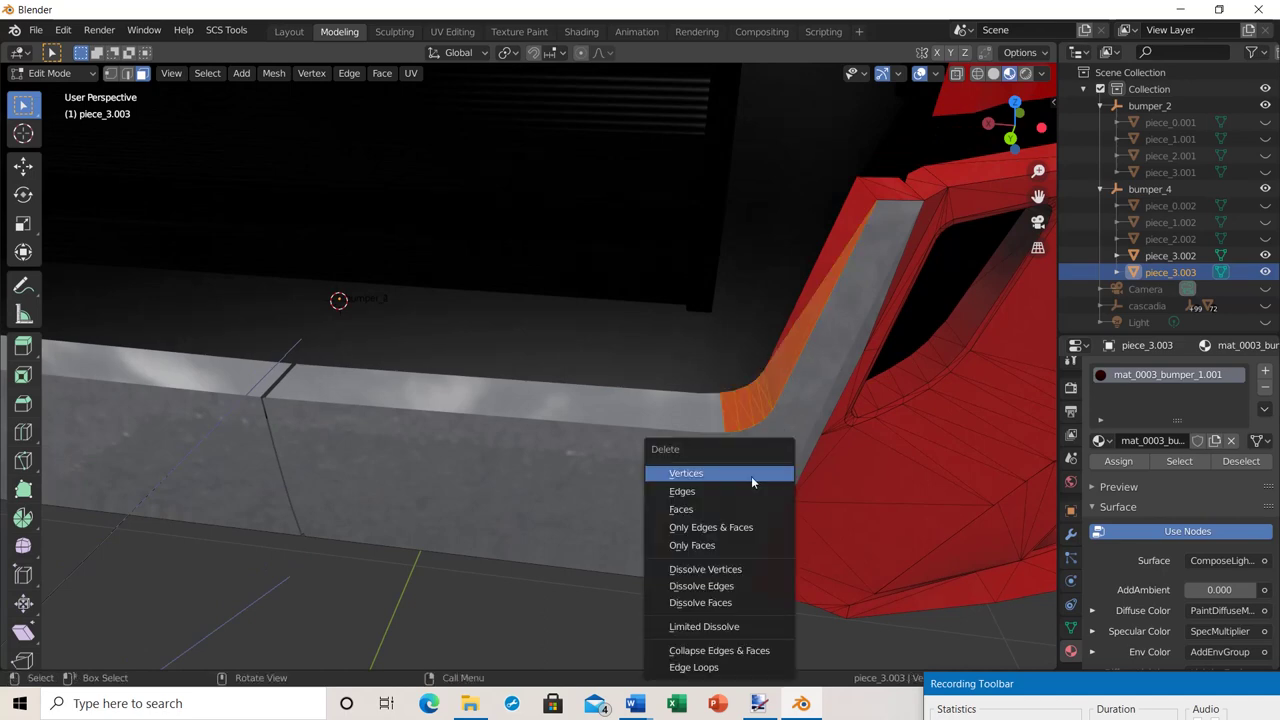
click(732, 469)
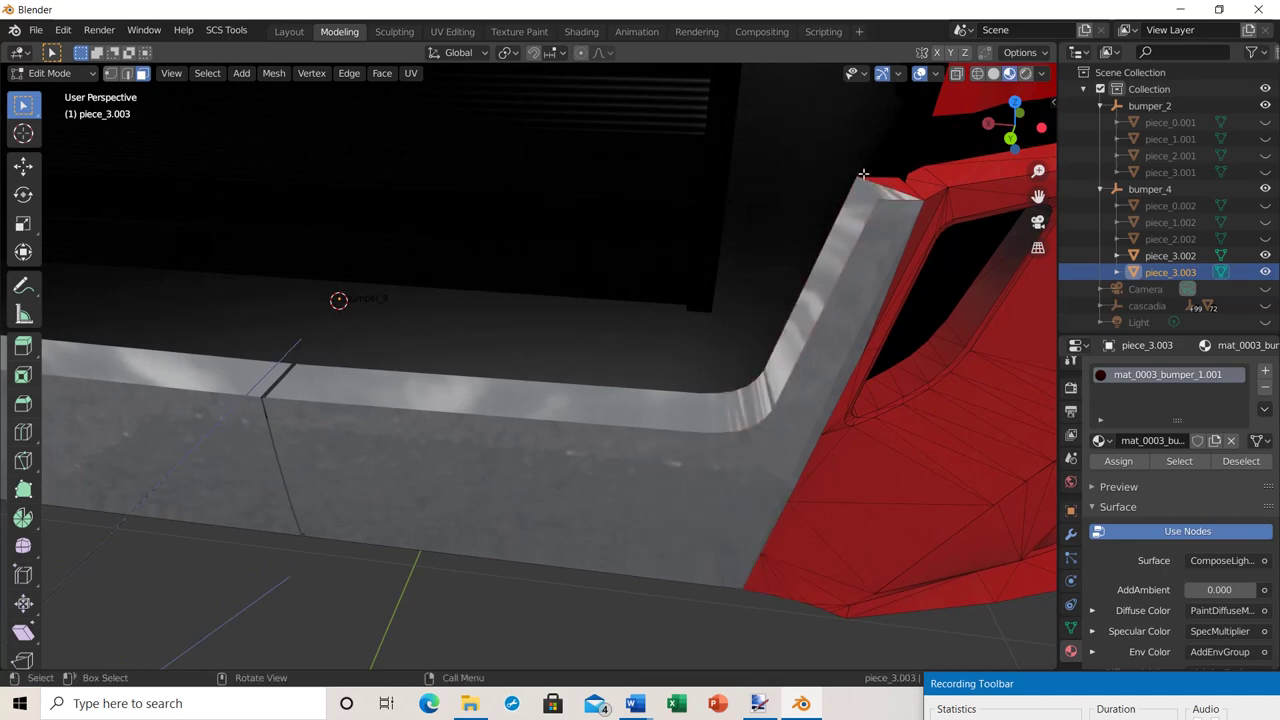
Delete the vertices of the red cap on top of the right upright and the red triangular face beside it.
drag(863, 176, 889, 199)
key(x)
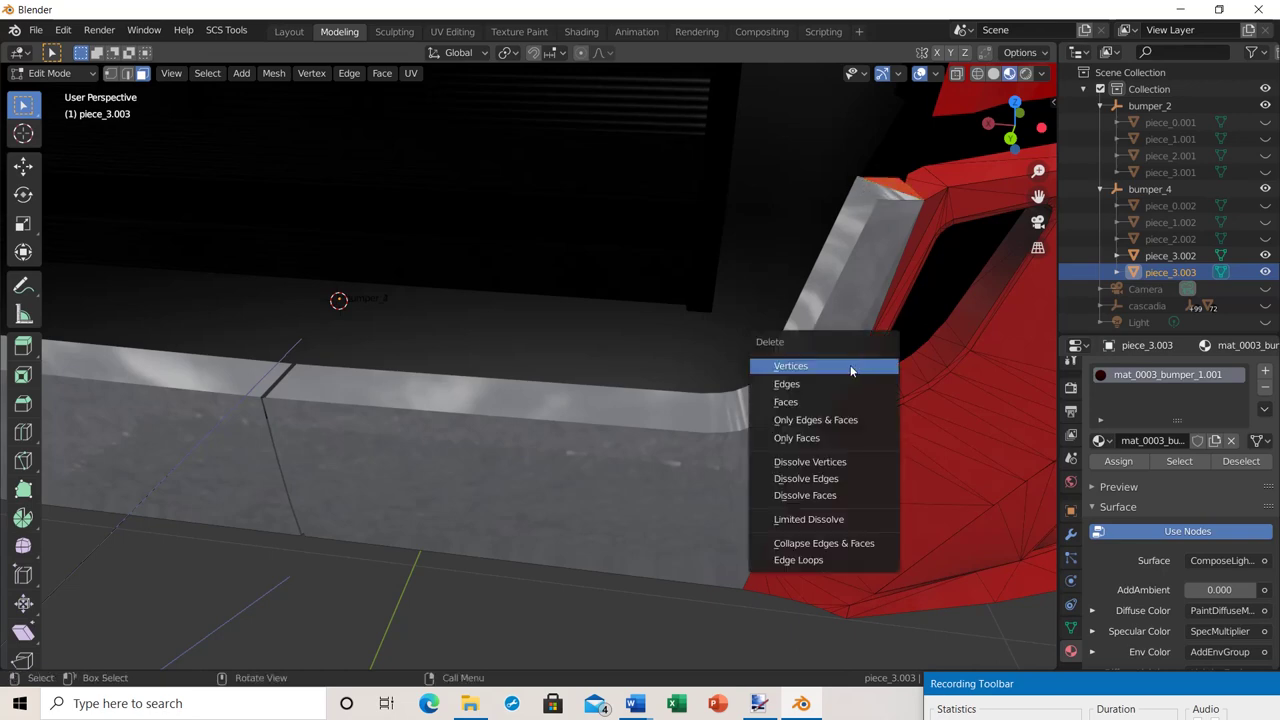
click(851, 371)
middle_drag(851, 371, 805, 382)
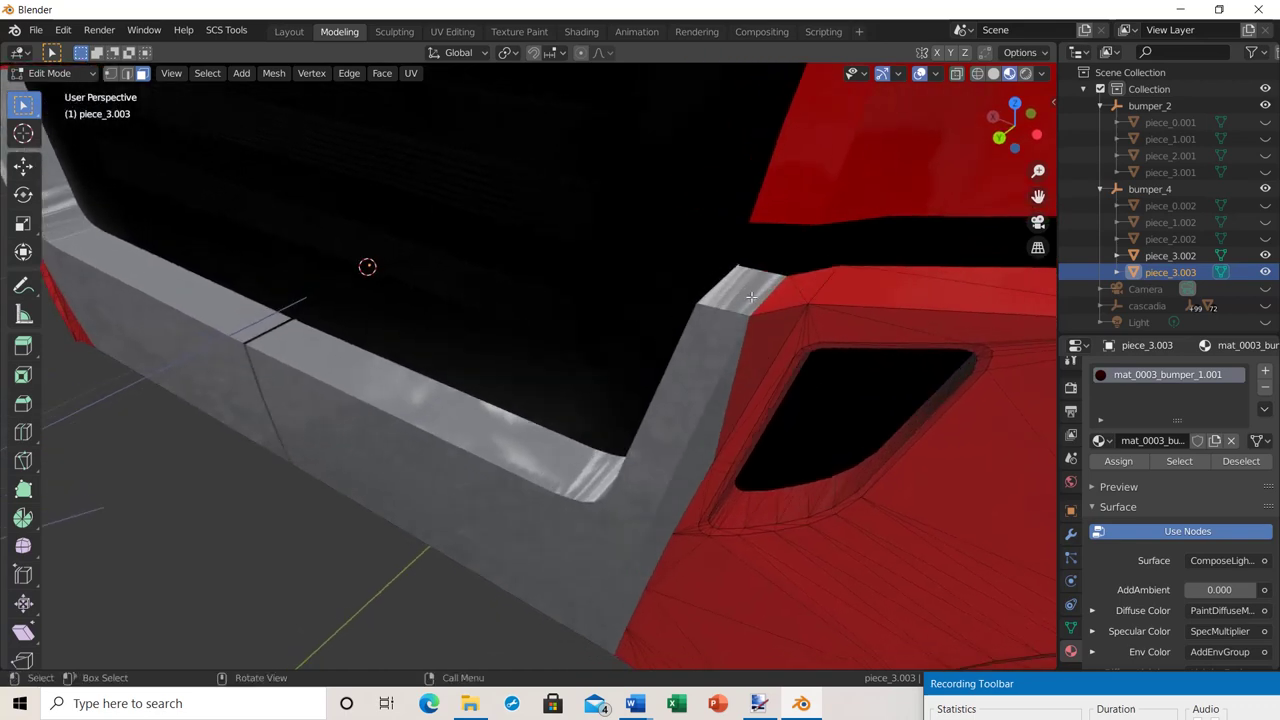
click(765, 335)
key(x)
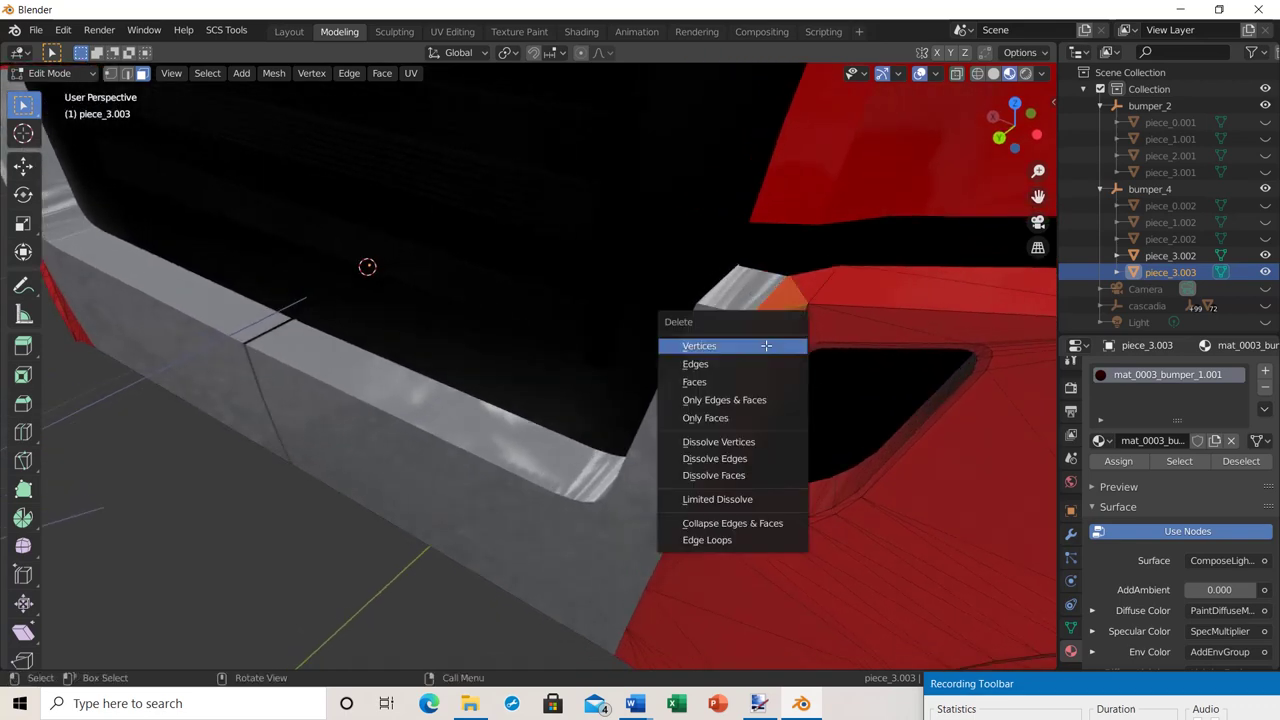
click(768, 347)
Delete the vertices of the leftover red faces at the top of the left upright on piece_3.003.
middle_drag(633, 410, 540, 463)
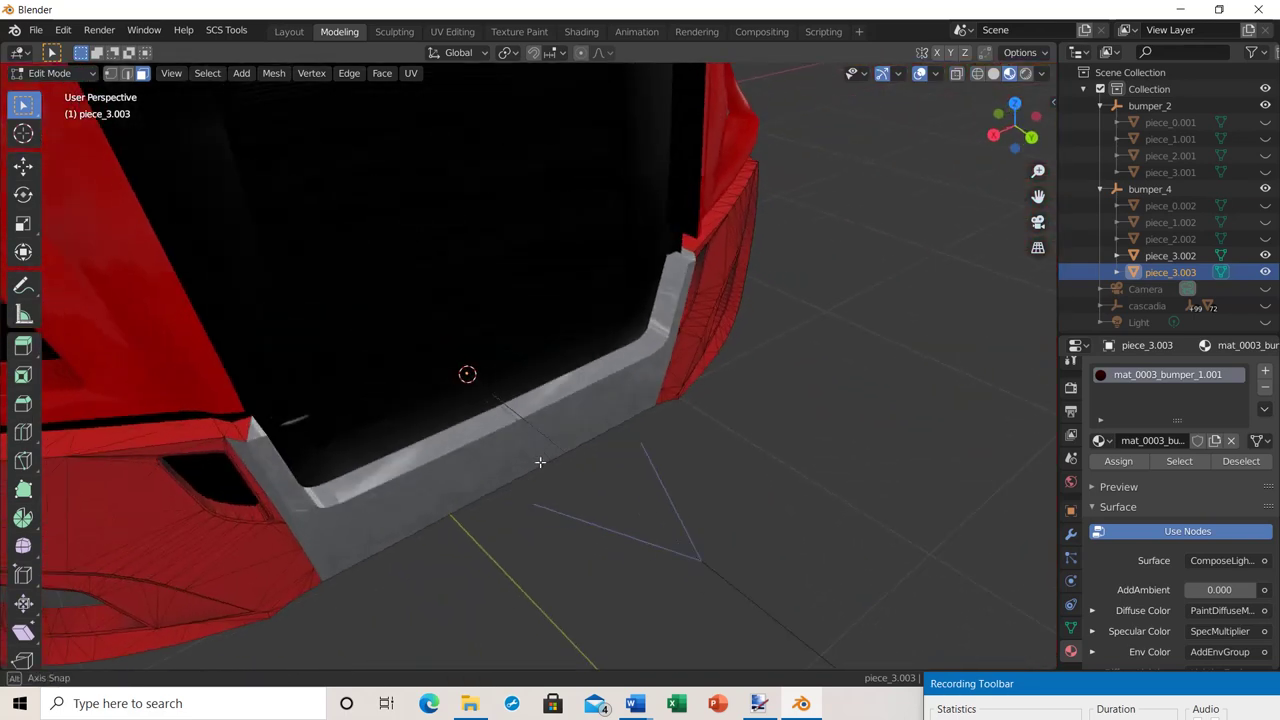
key(b)
drag(229, 425, 252, 440)
key(x)
click(296, 466)
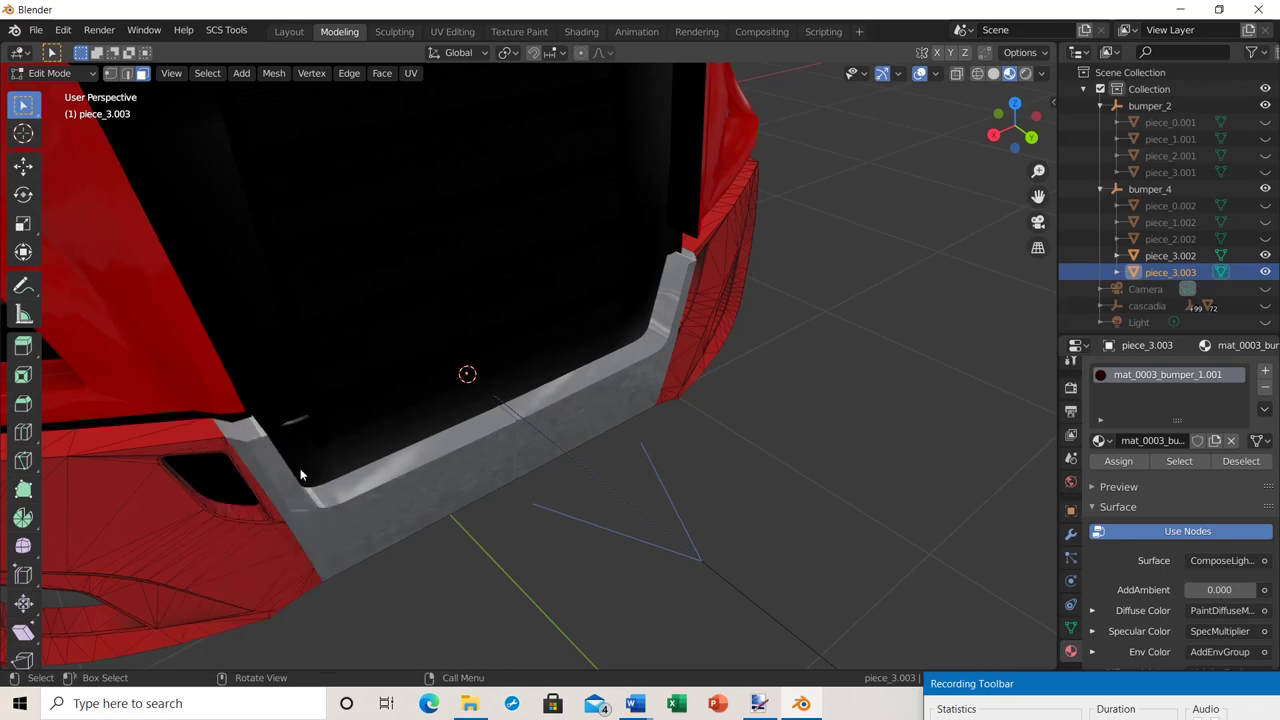
middle_drag(300, 471, 322, 490)
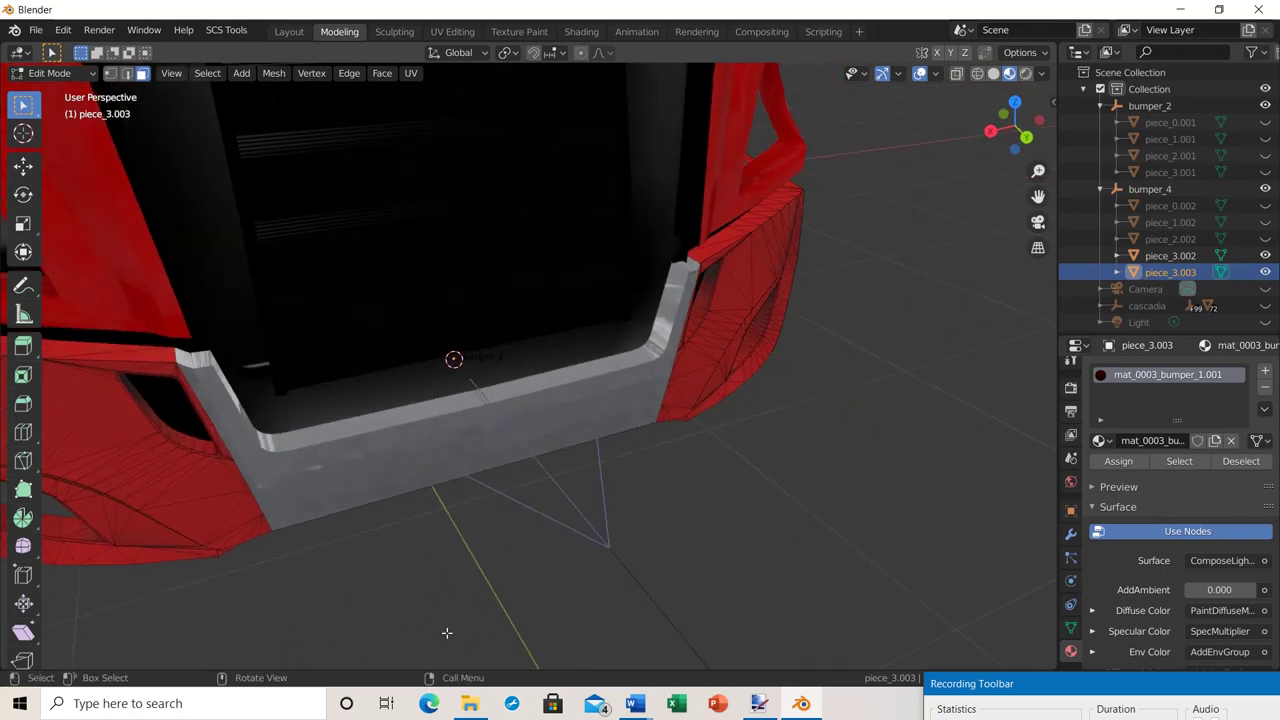
Return piece_3.003 to Object Mode and deselect it to check the finished bumper against the truck's front.
key(Tab)
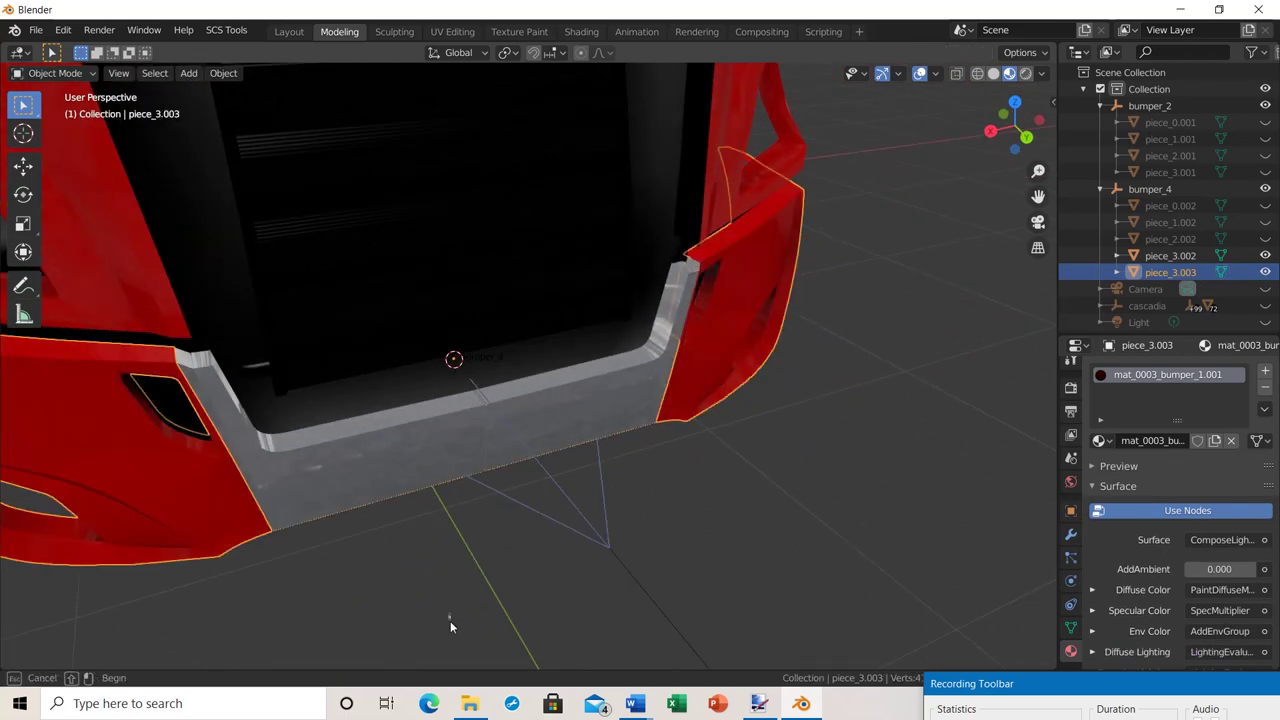
click(450, 621)
scroll(515, 511, down, 3)
middle_drag(515, 511, 560, 470)
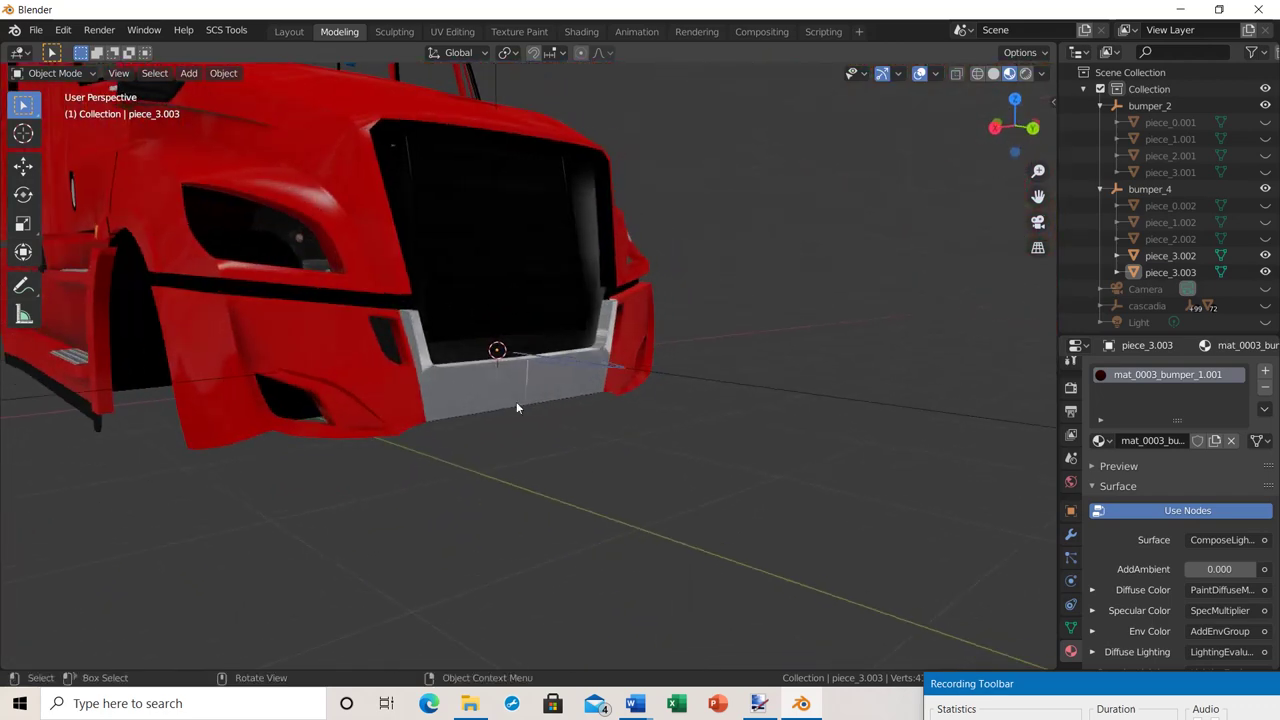
scroll(574, 514, down, 2)
middle_drag(574, 514, 688, 464)
scroll(532, 549, up, 3)
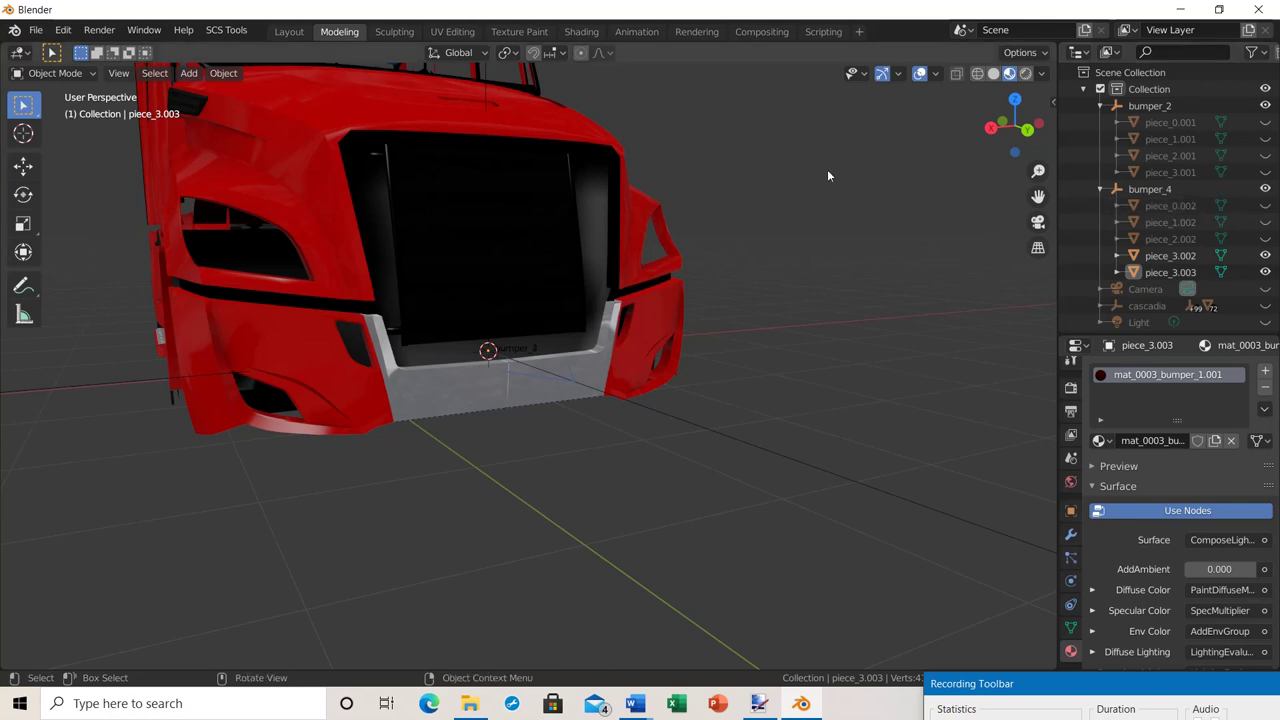
Collapse the bumper_4 and bumper_2 hierarchies in the scene collection.
scroll(1210, 226, down, 1)
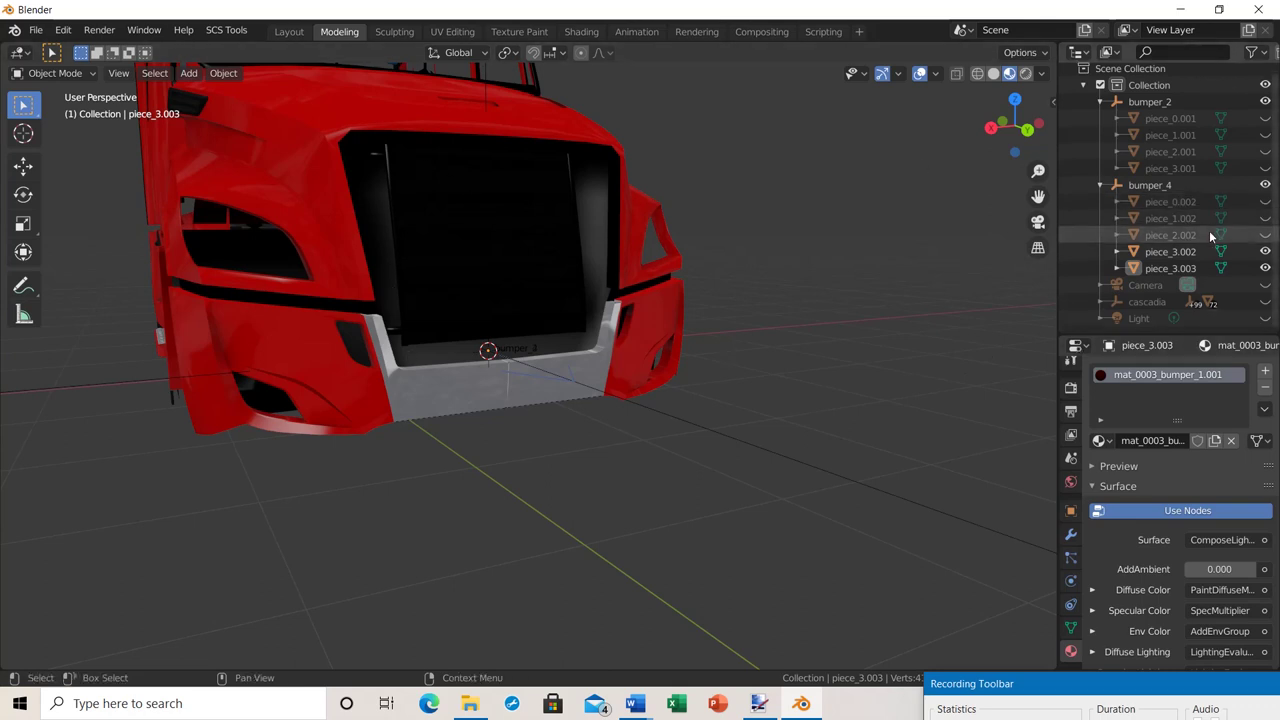
scroll(1166, 226, up, 1)
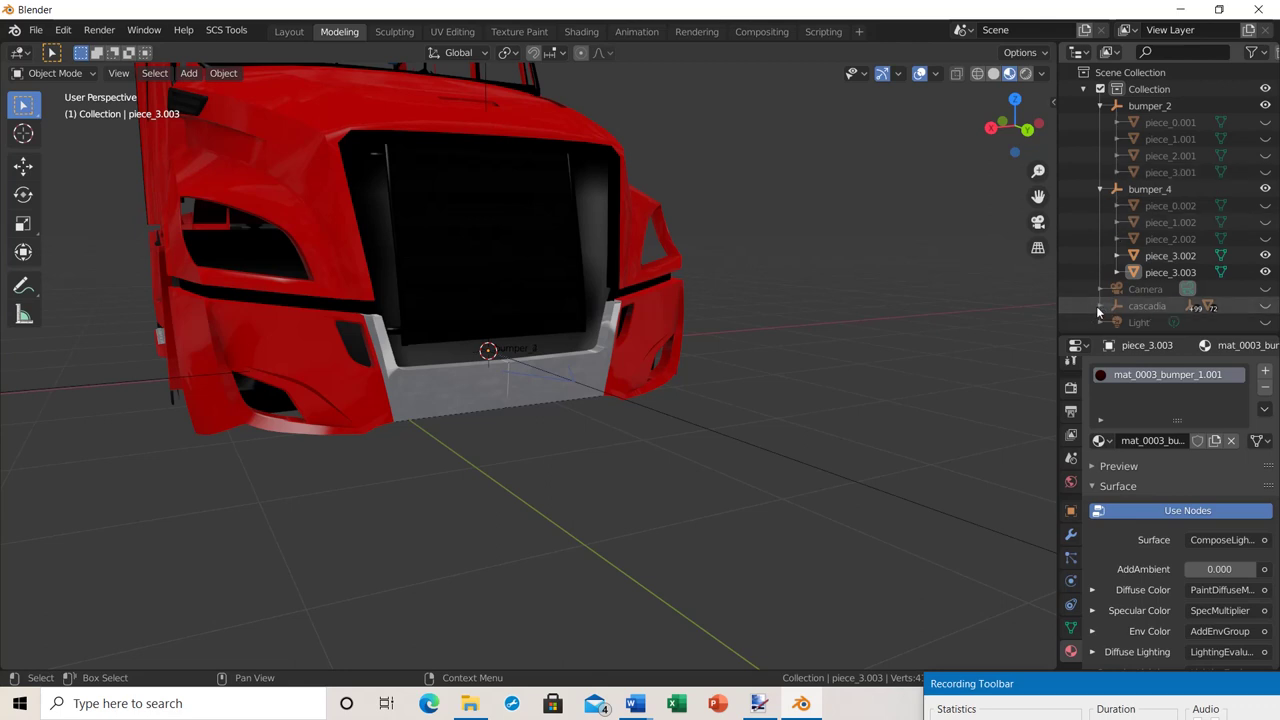
click(1100, 189)
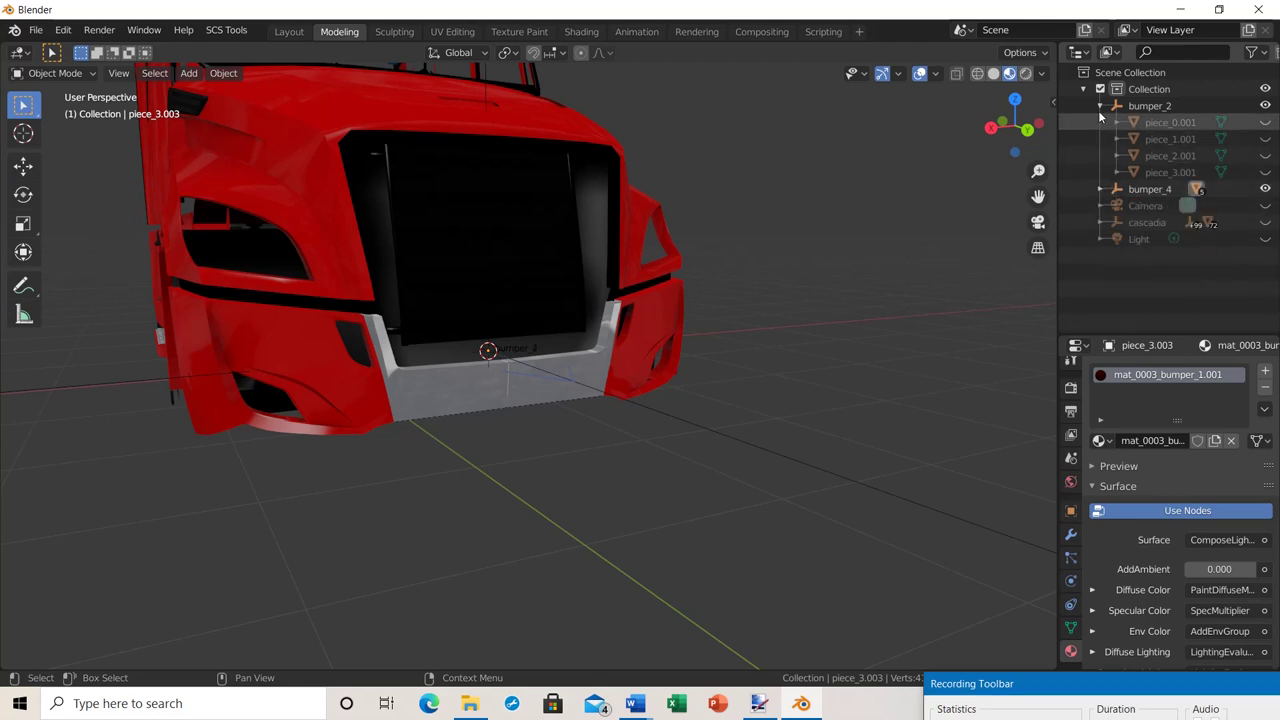
click(1101, 106)
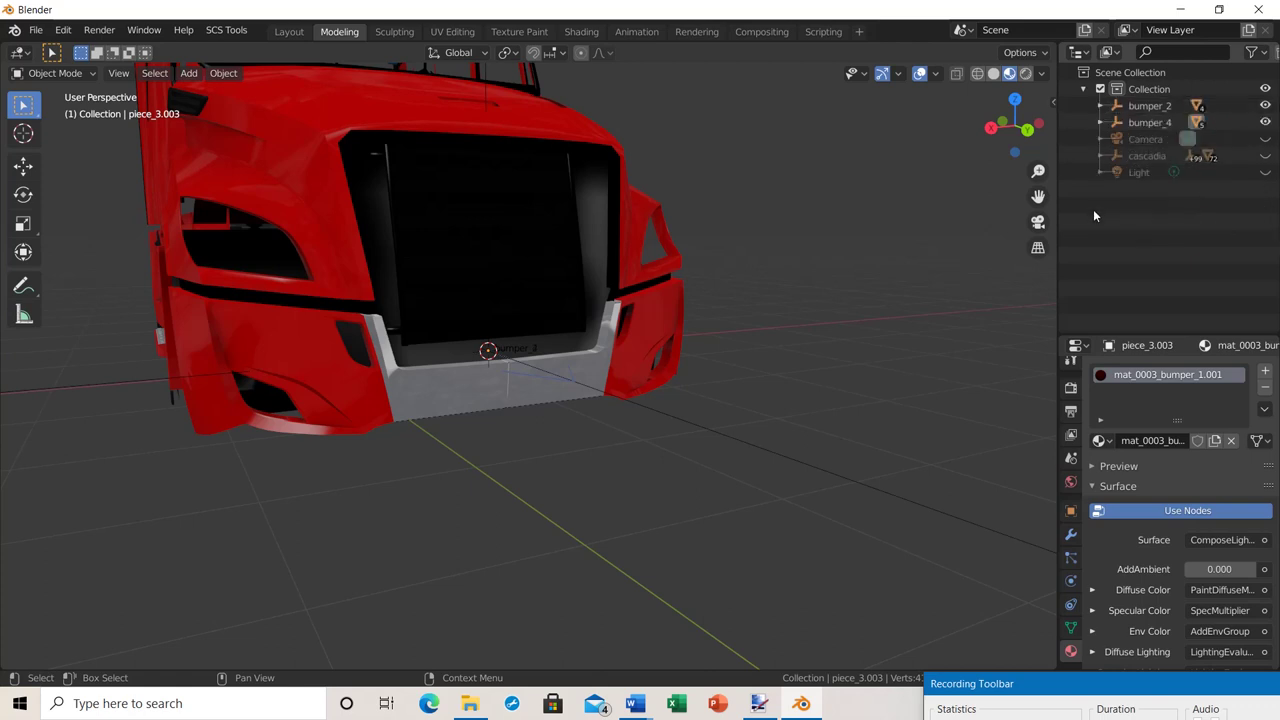
Expand the cascadia hierarchy and unhide its grill locator.
click(1101, 156)
scroll(1192, 208, down, 5)
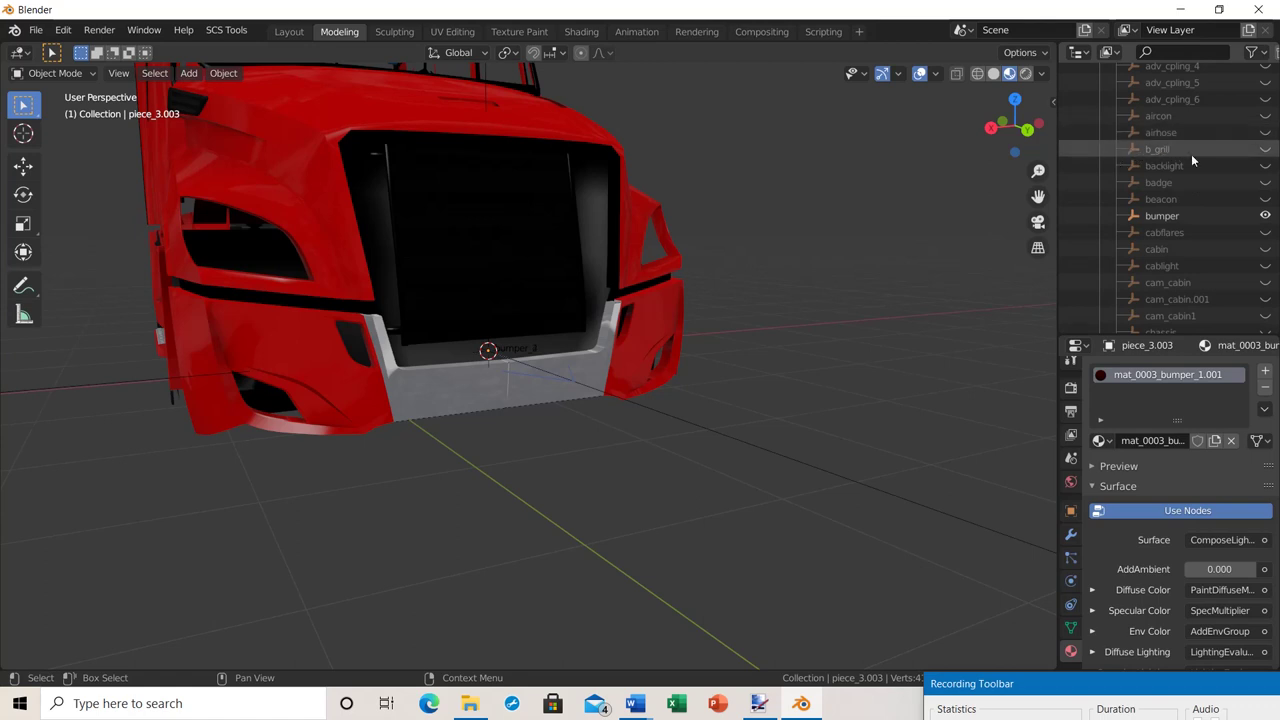
scroll(1172, 186, down, 7)
scroll(1170, 189, down, 7)
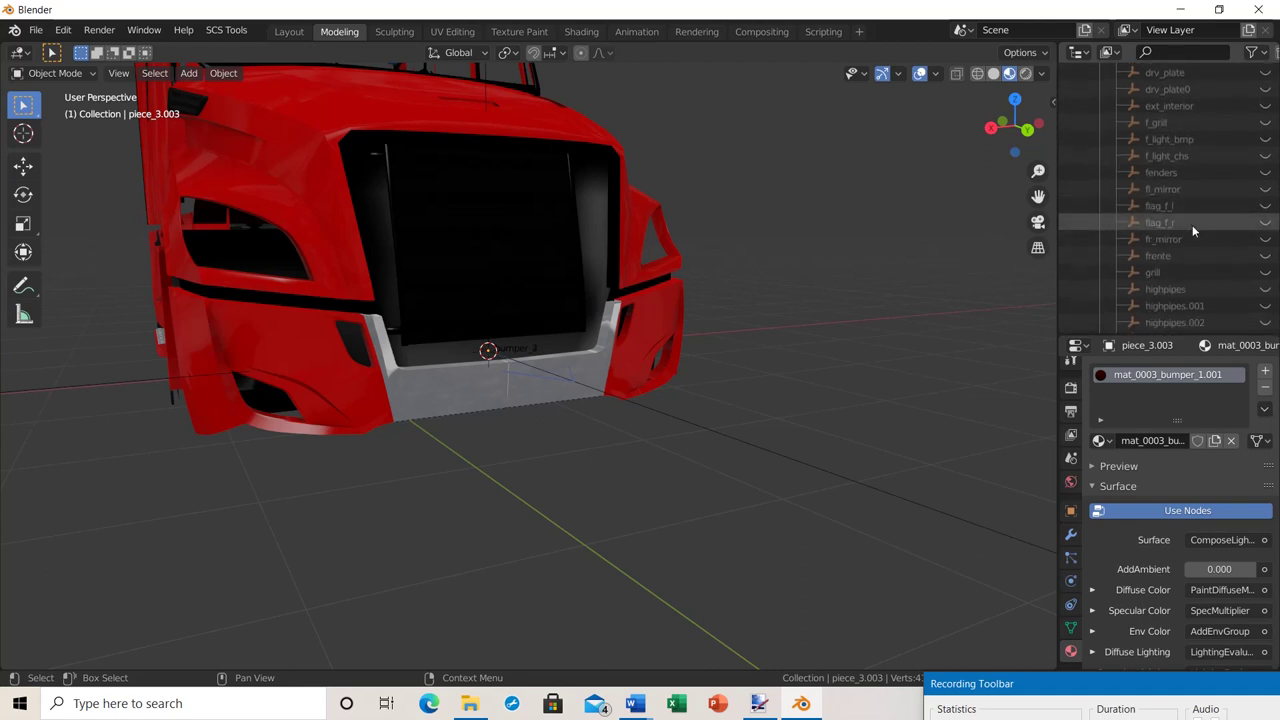
scroll(1192, 225, down, 6)
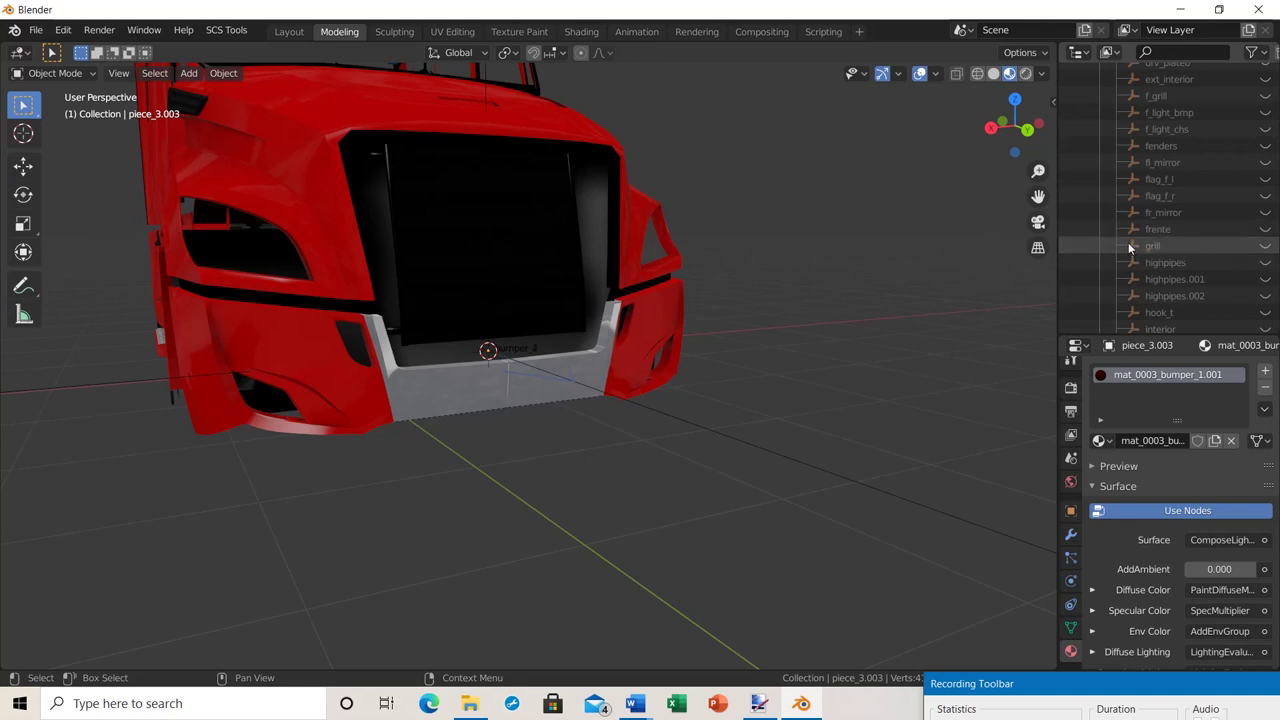
click(1265, 245)
middle_drag(714, 352, 757, 366)
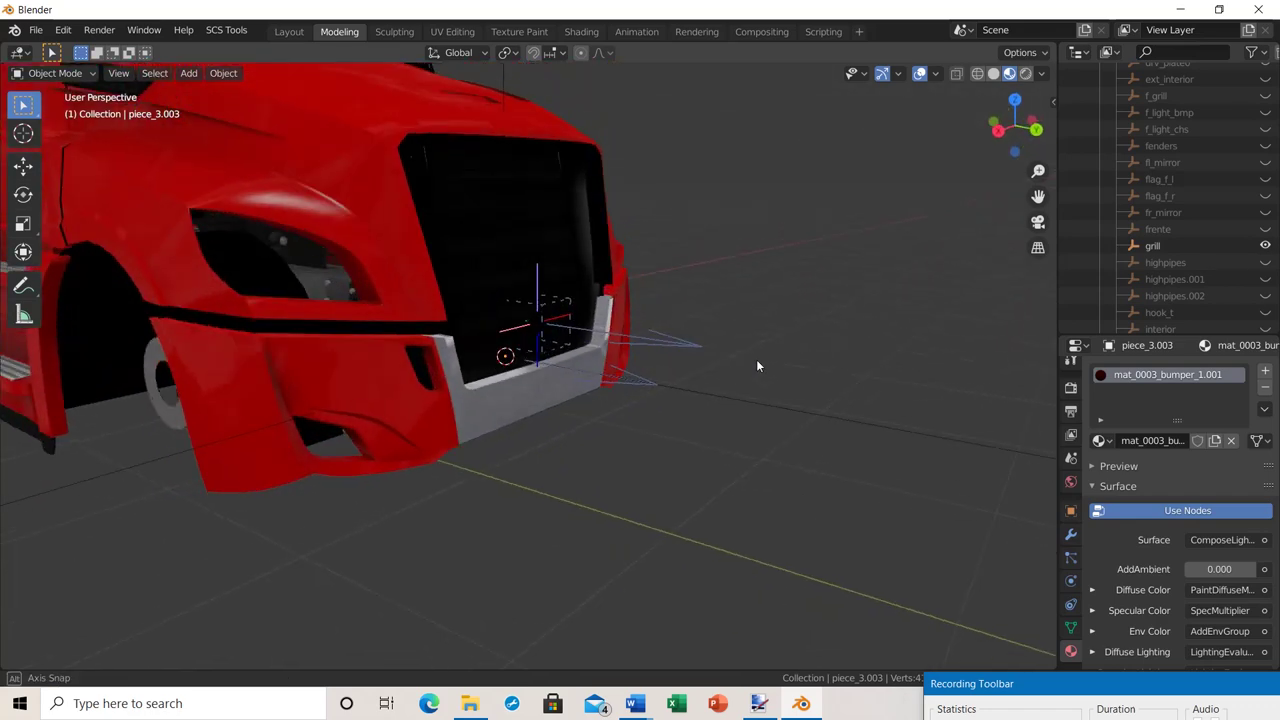
middle_drag(549, 328, 399, 344)
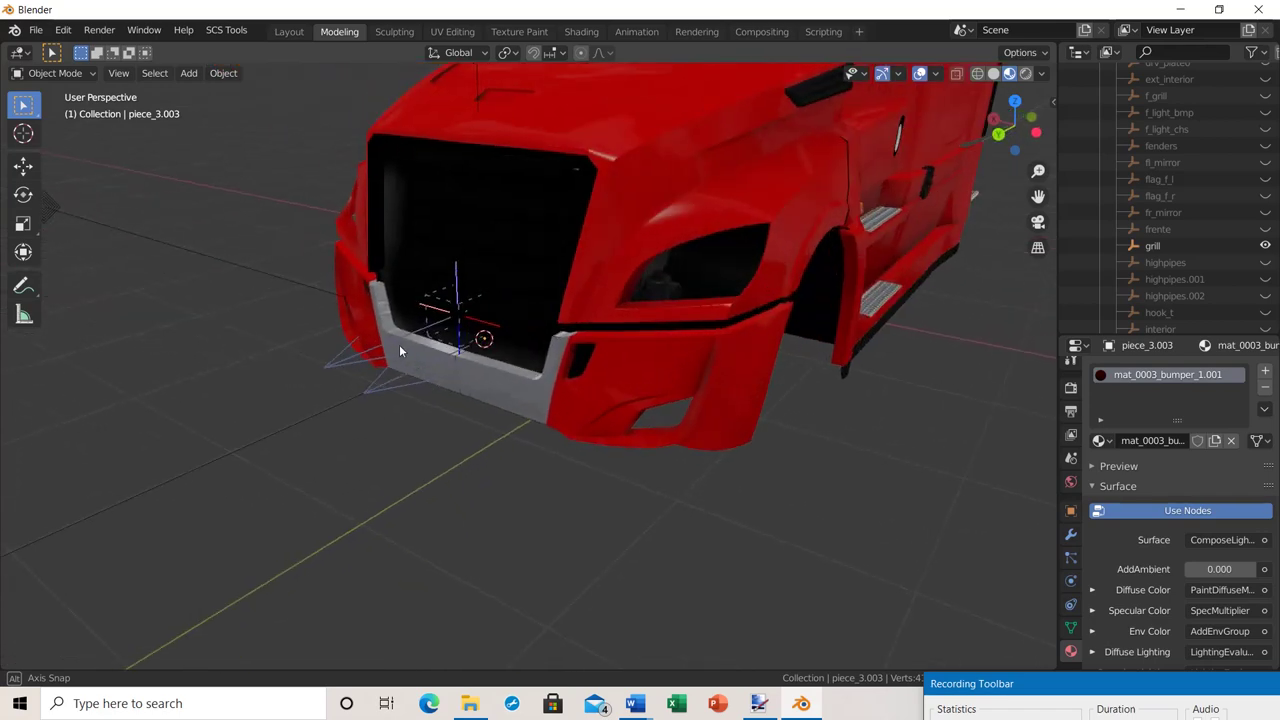
Select the grill locator and snap the 3D cursor to it.
click(1155, 246)
scroll(409, 330, up, 3)
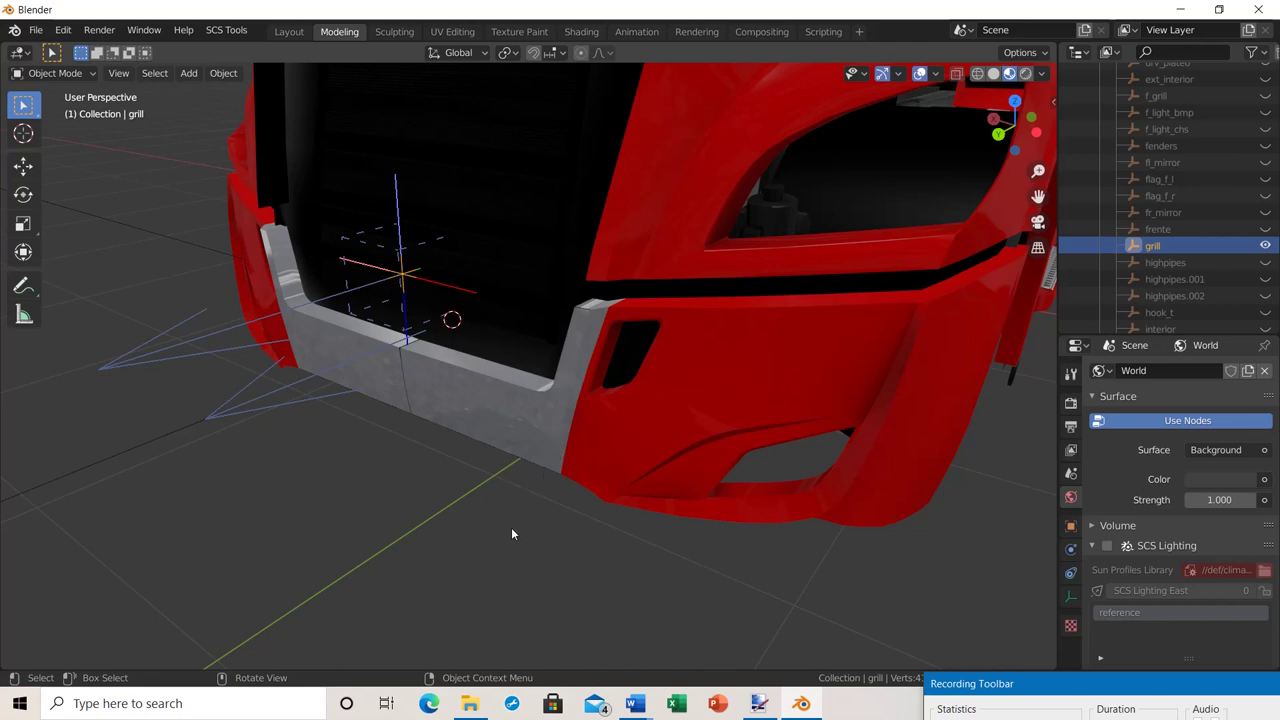
key(shift+s)
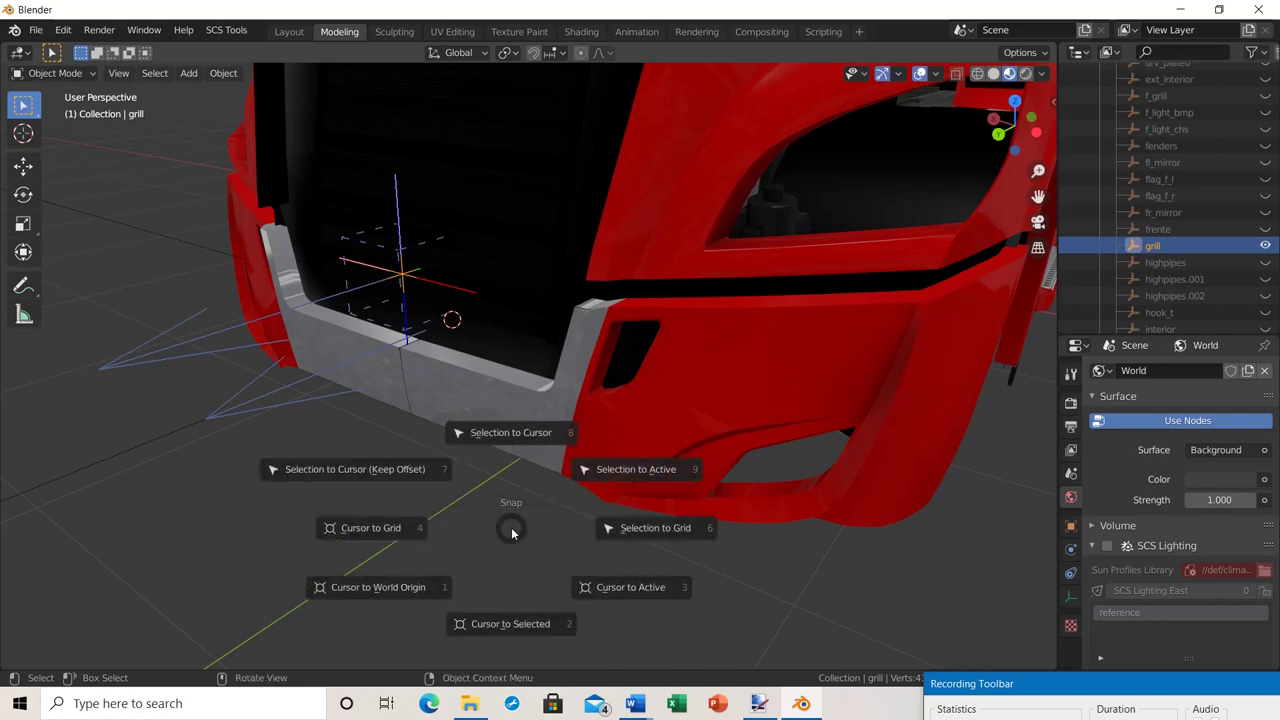
click(510, 624)
middle_drag(449, 351, 579, 350)
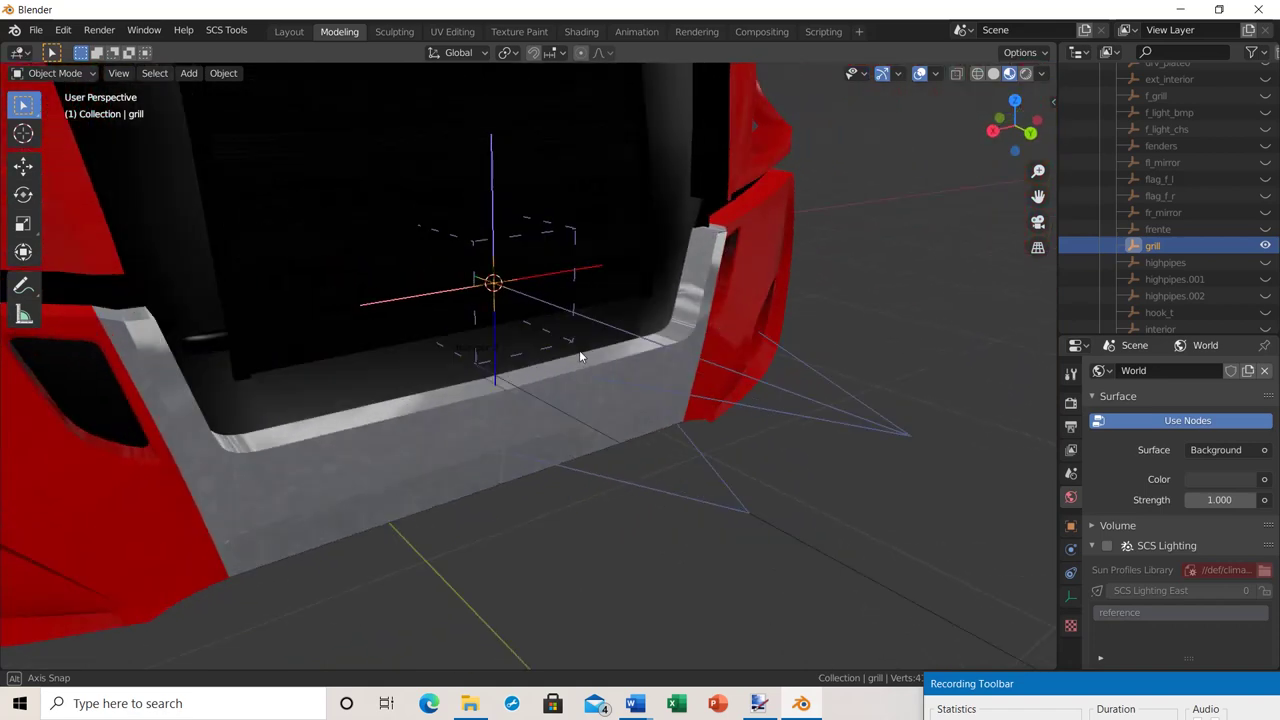
middle_drag(490, 295, 446, 365)
Import the SCS model grill_2.pim from the upgrade\grill\cascadia_2018 folder.
click(36, 31)
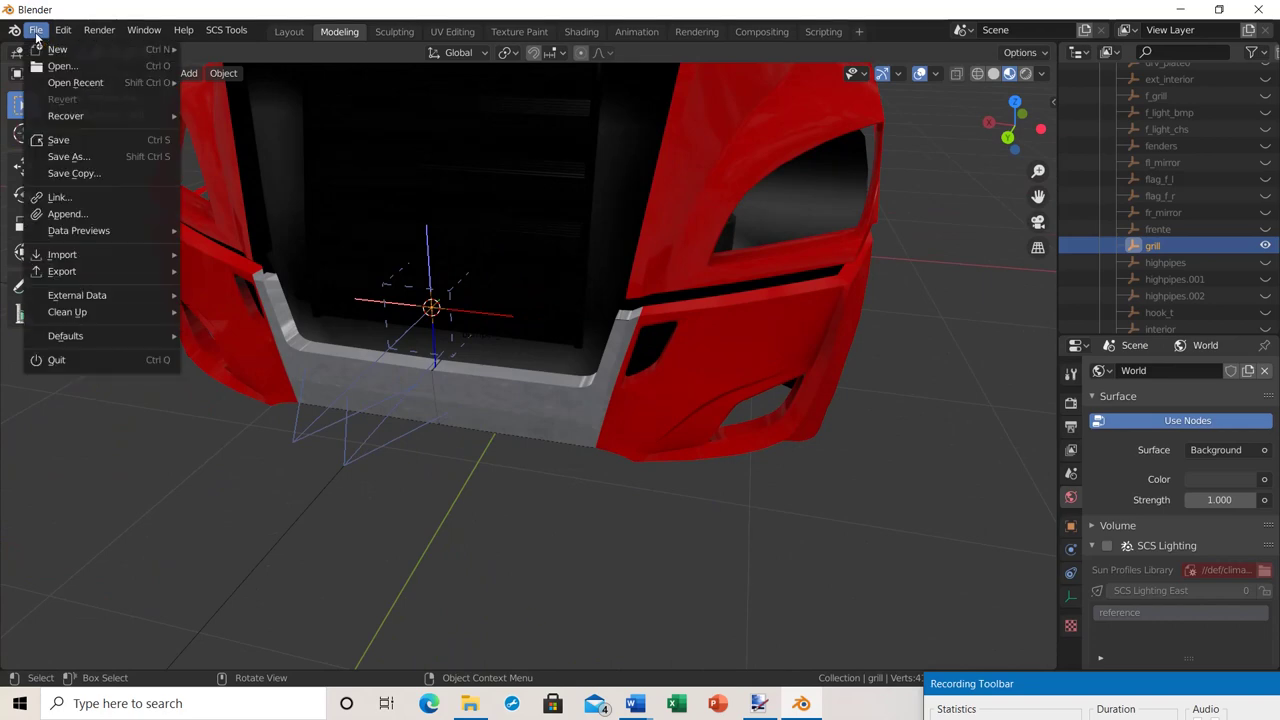
mouse_move(74, 262)
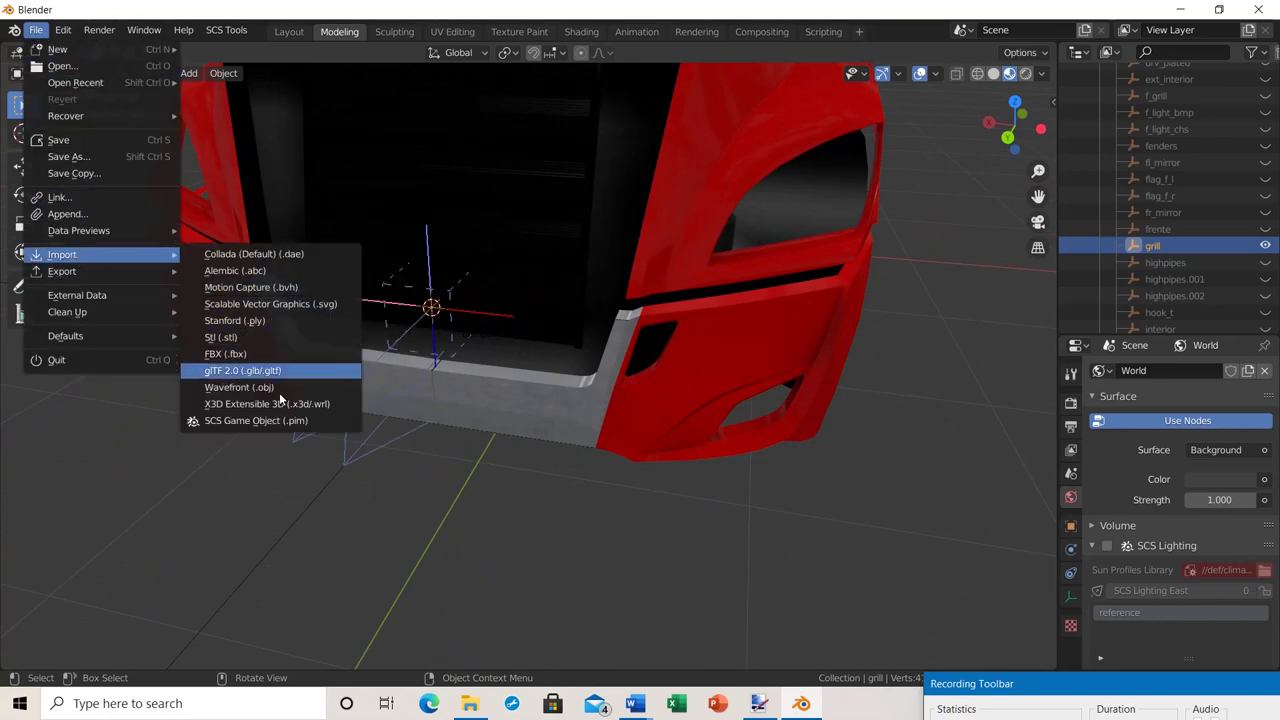
click(268, 421)
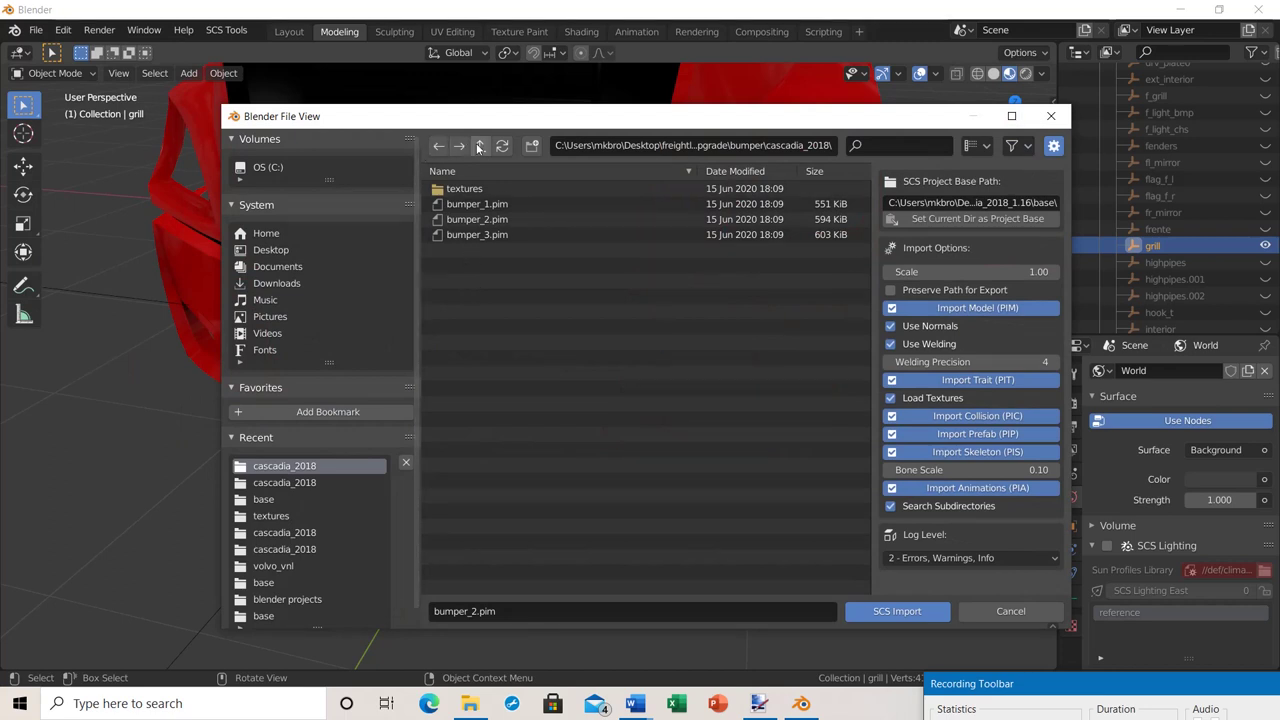
click(480, 145)
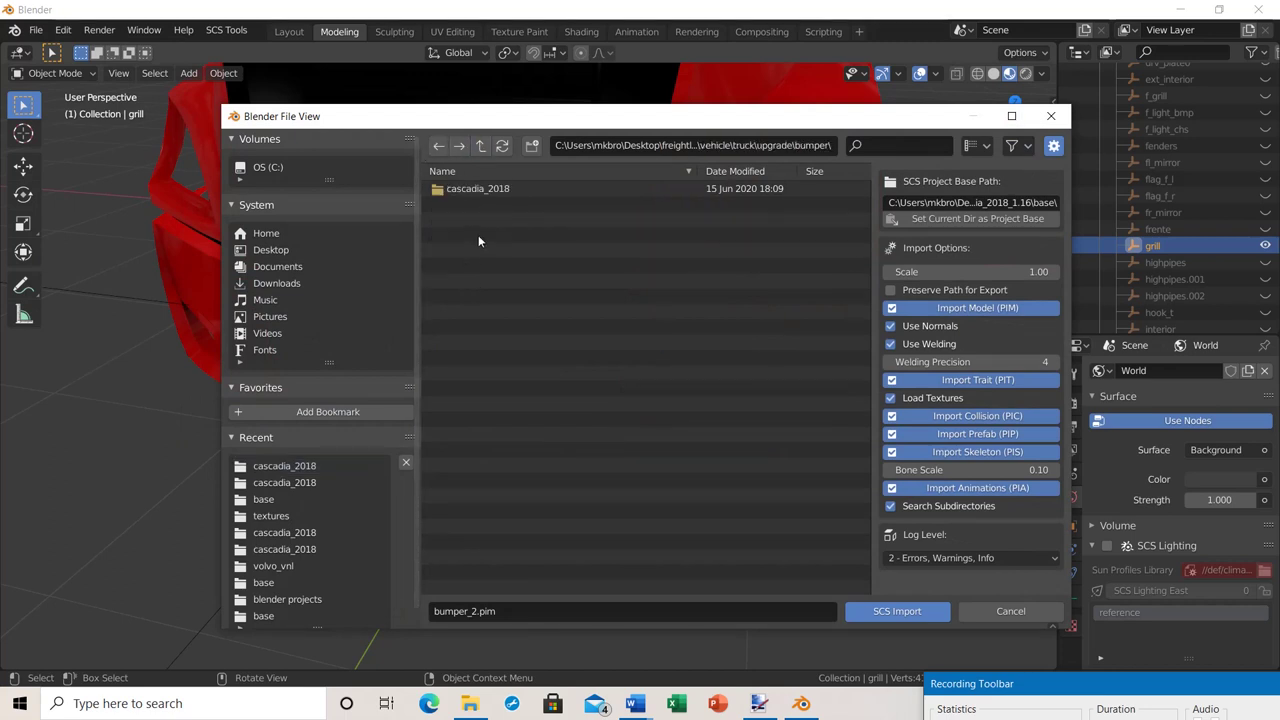
click(480, 145)
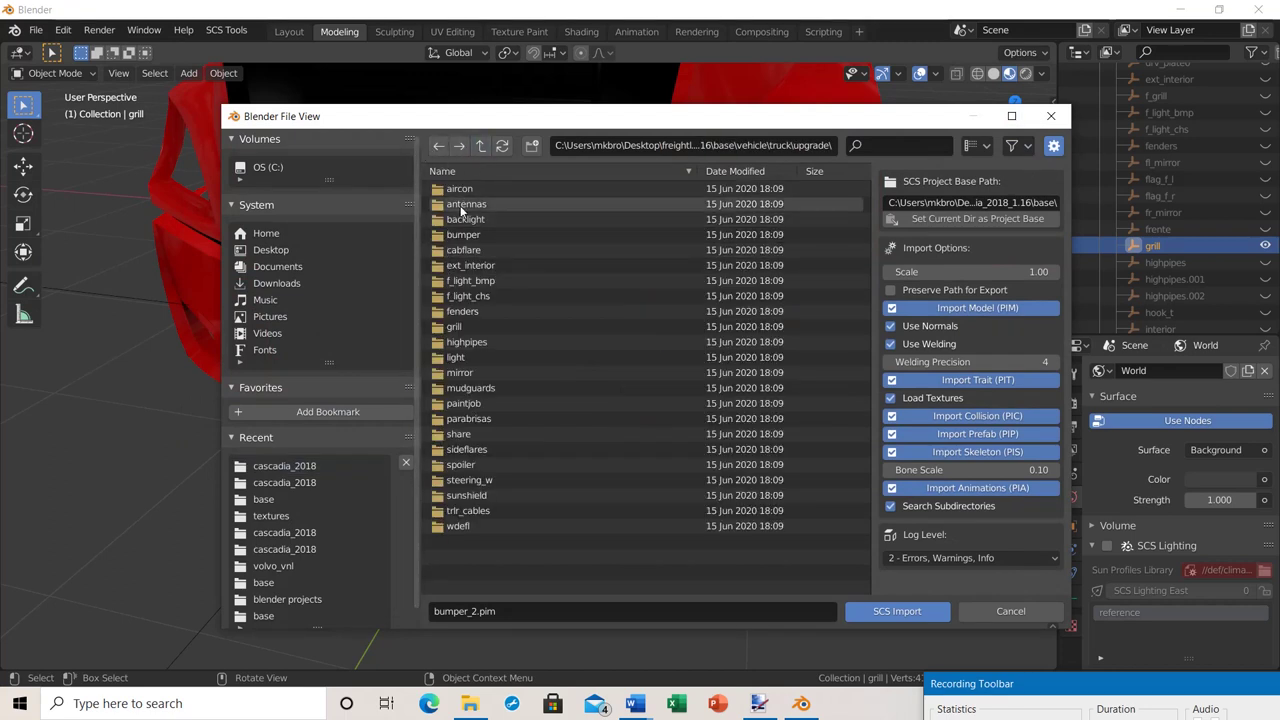
click(443, 330)
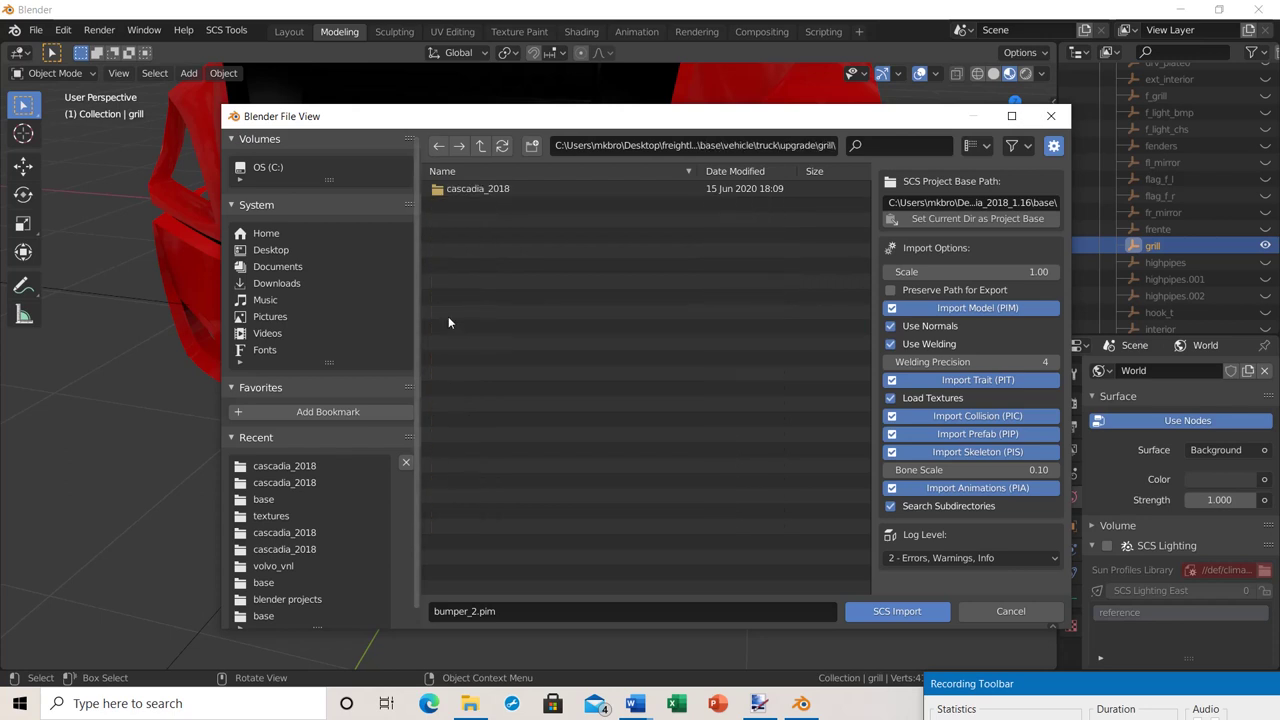
click(450, 192)
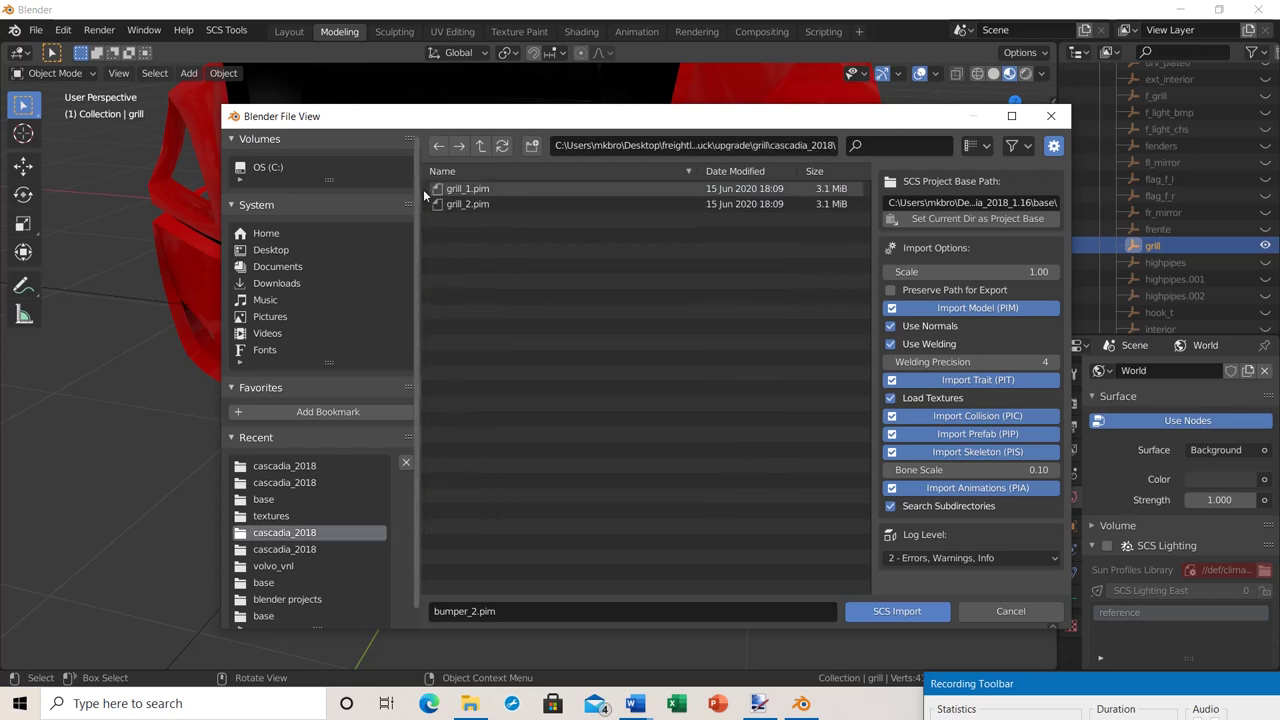
click(448, 204)
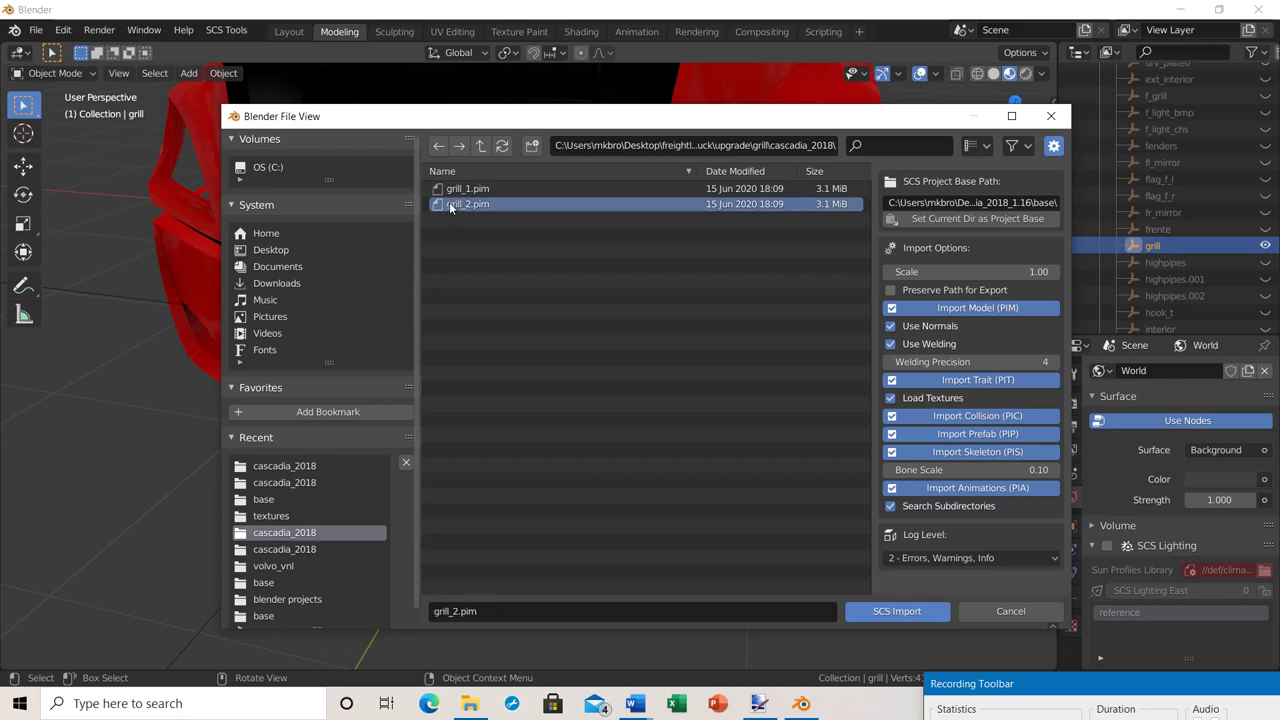
click(897, 615)
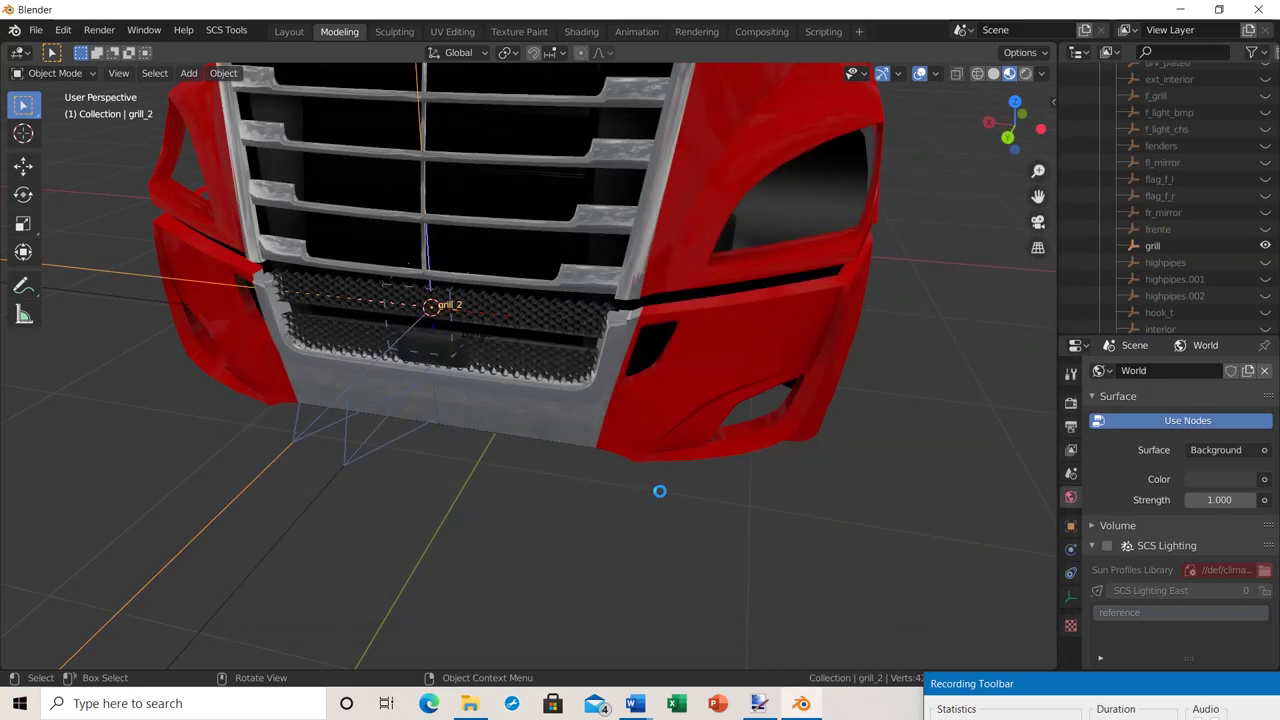
Examine the imported grille together with the chrome-centred bumper on the truck from several sides and distances.
scroll(660, 491, down, 5)
mouse_move(660, 491)
middle_down()
mouse_move(731, 495)
mouse_move(780, 457)
mouse_move(576, 456)
mouse_move(643, 460)
mouse_move(651, 474)
middle_up()
scroll(503, 437, up, 5)
middle_drag(503, 437, 511, 381)
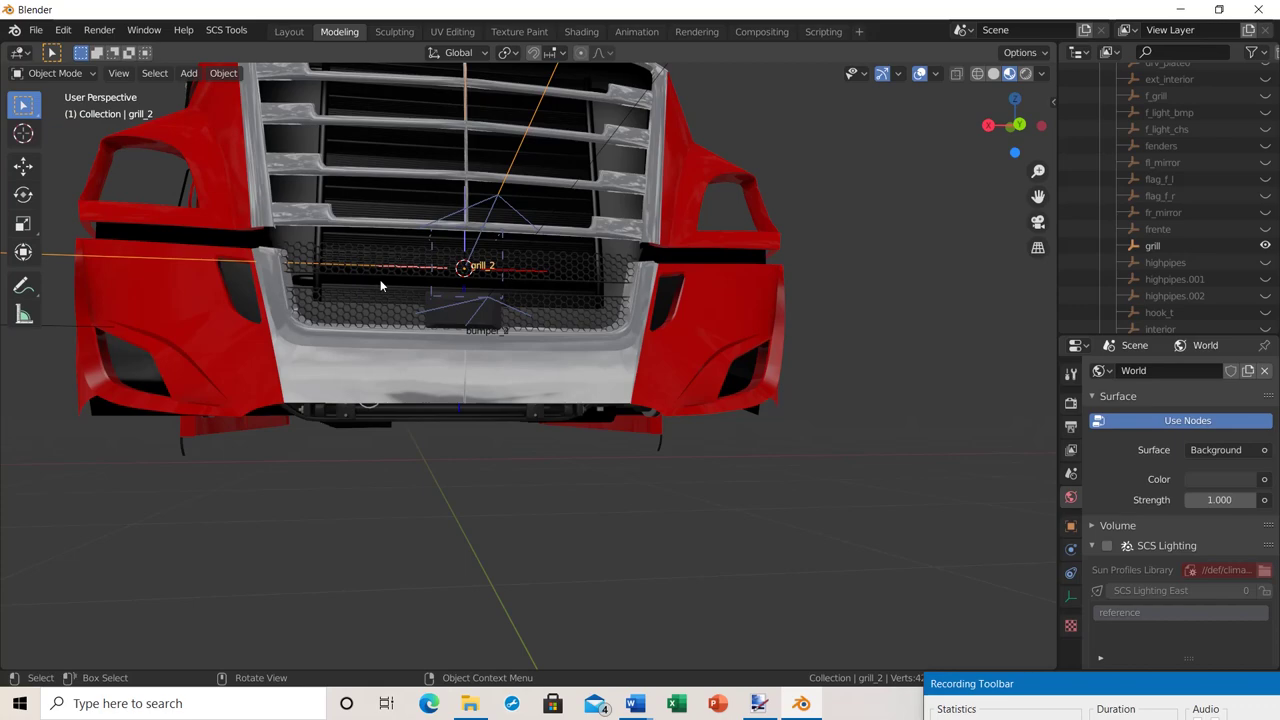
middle_drag(309, 306, 654, 360)
scroll(635, 352, down, 3)
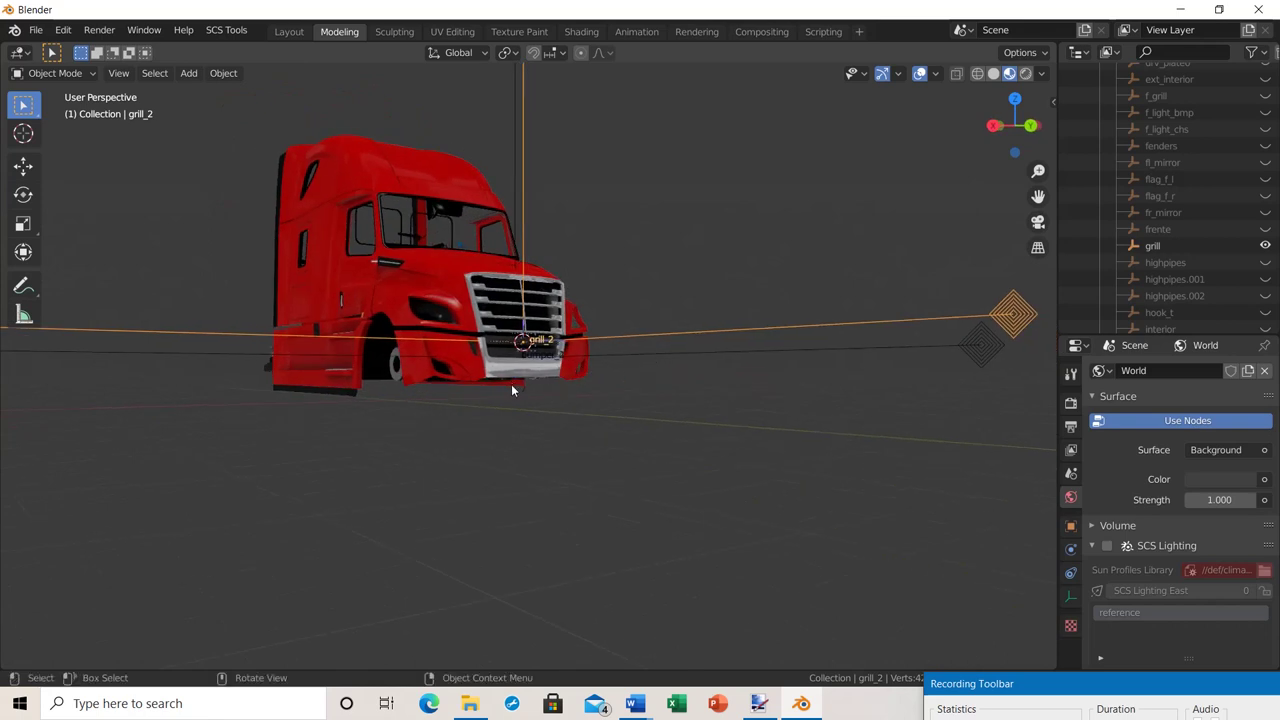
middle_drag(518, 410, 532, 442)
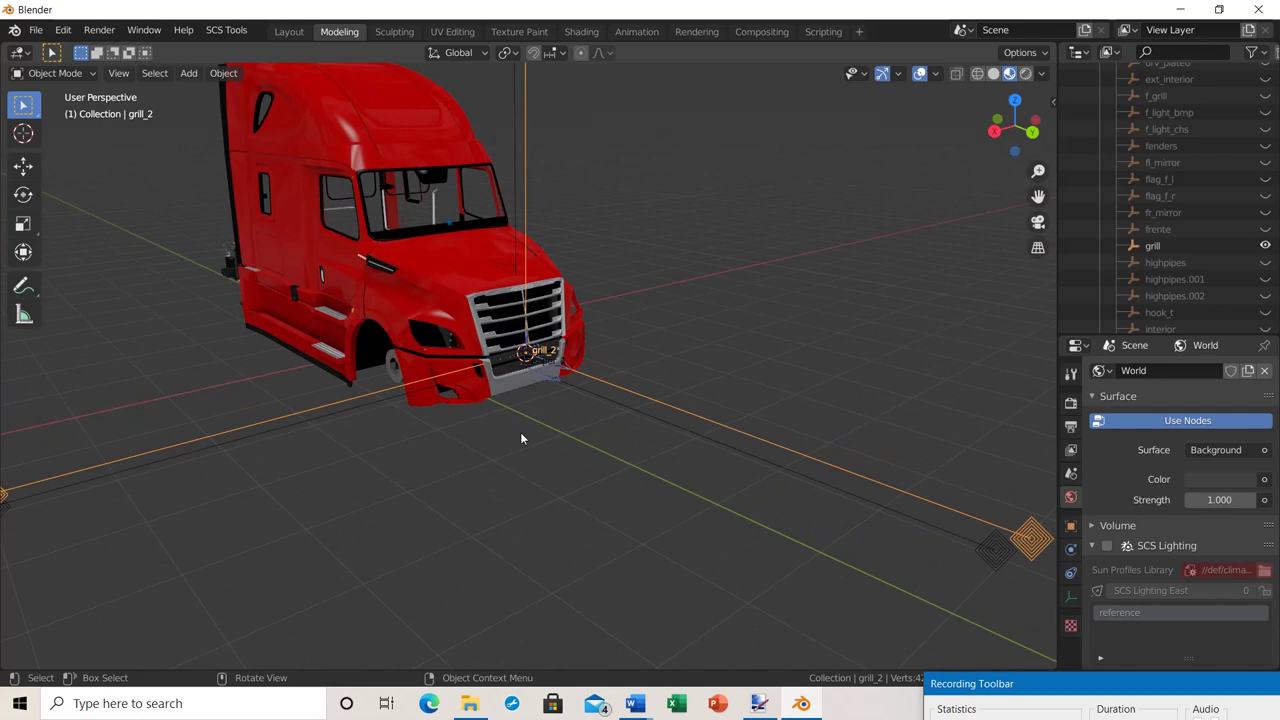
middle_drag(614, 469, 441, 470)
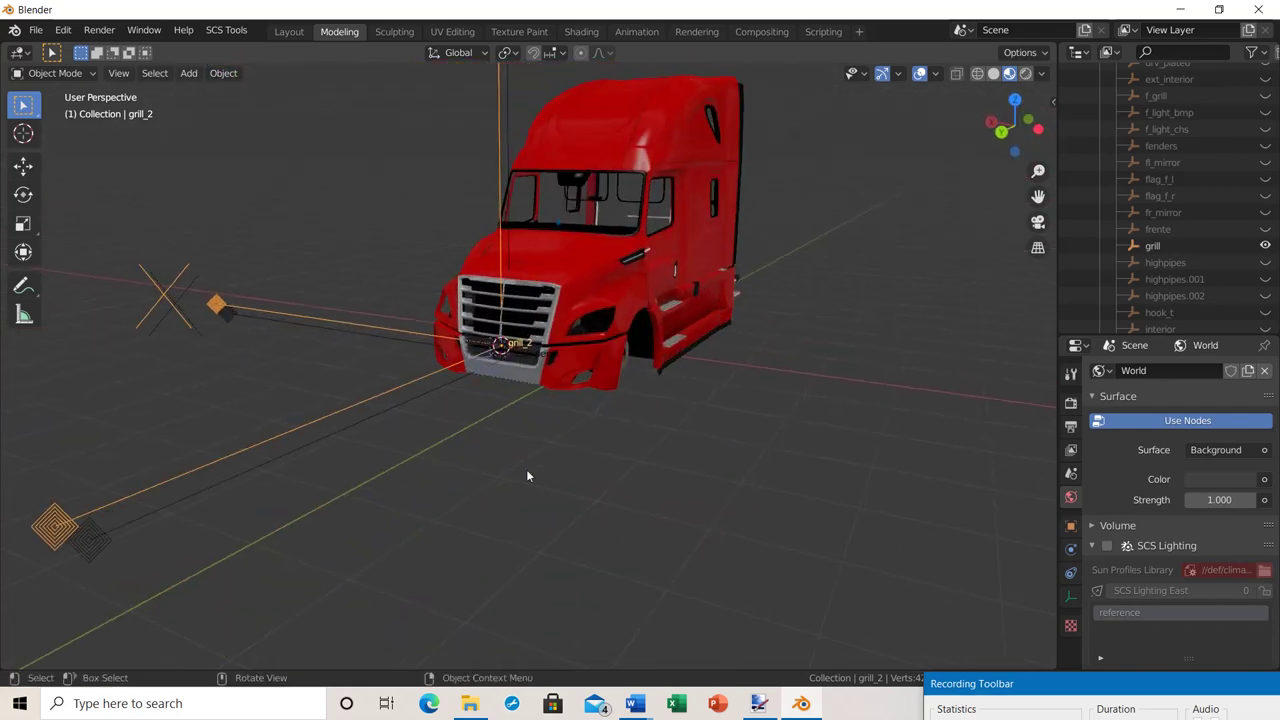
middle_drag(526, 469, 720, 455)
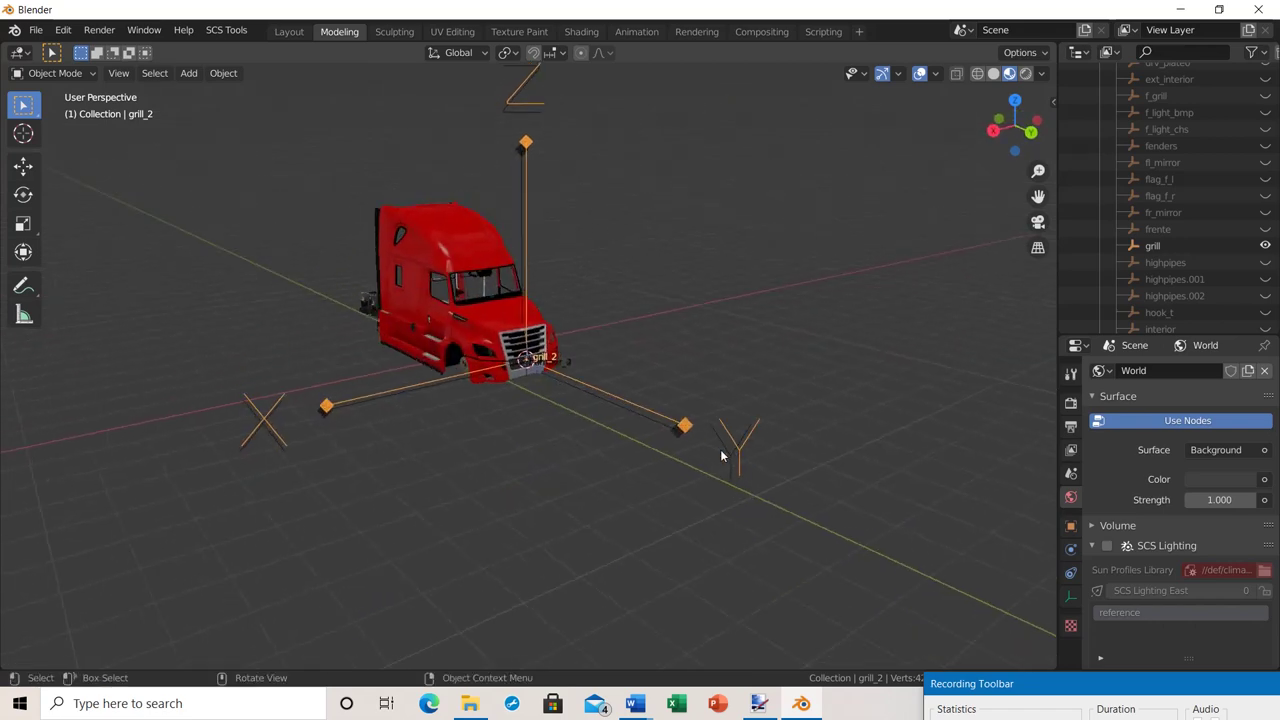